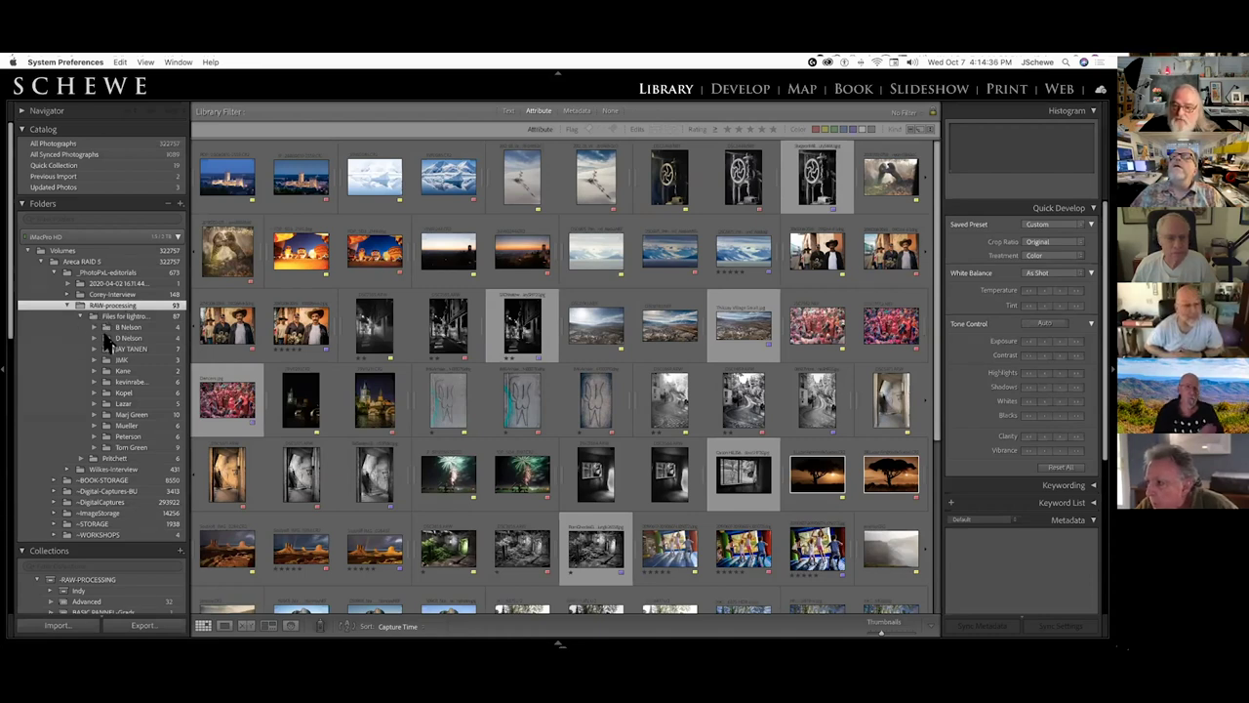
Step: Show the RAW-processing folder's 93 photos and select the first cathedral-at-dusk thumbnail
{"action": "left_click", "coordinate": [110, 329]}
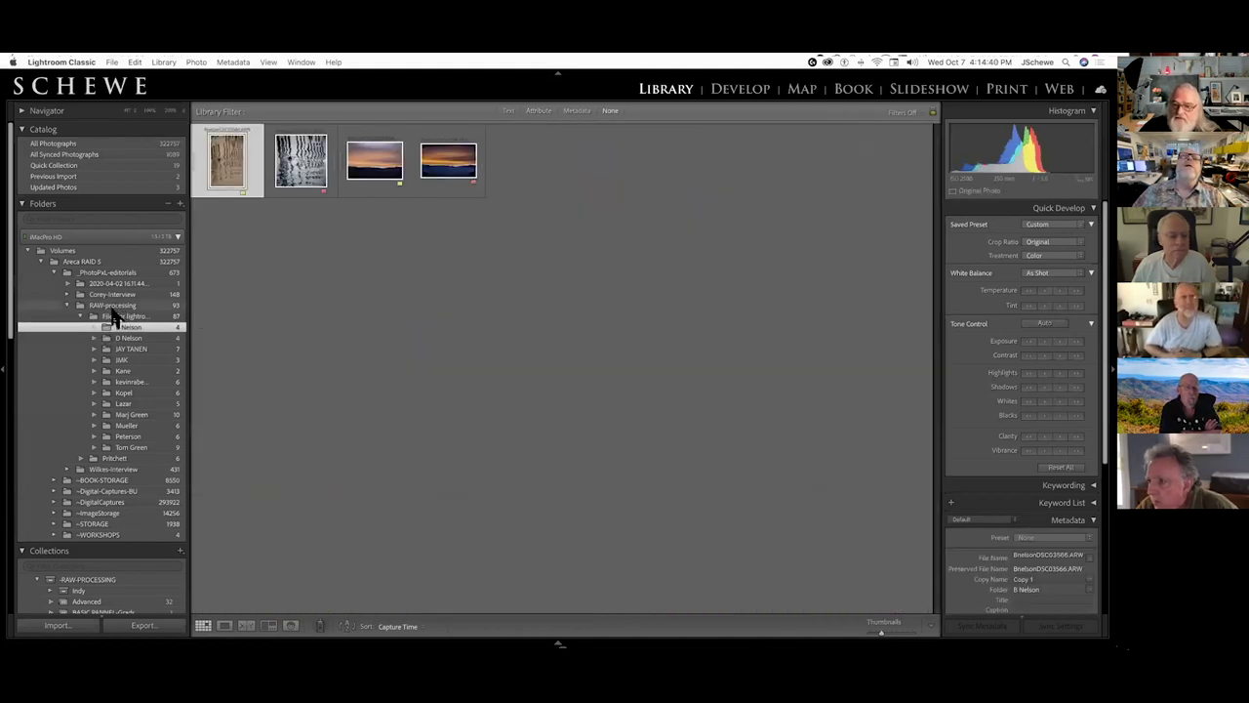
{"action": "left_click", "coordinate": [113, 307]}
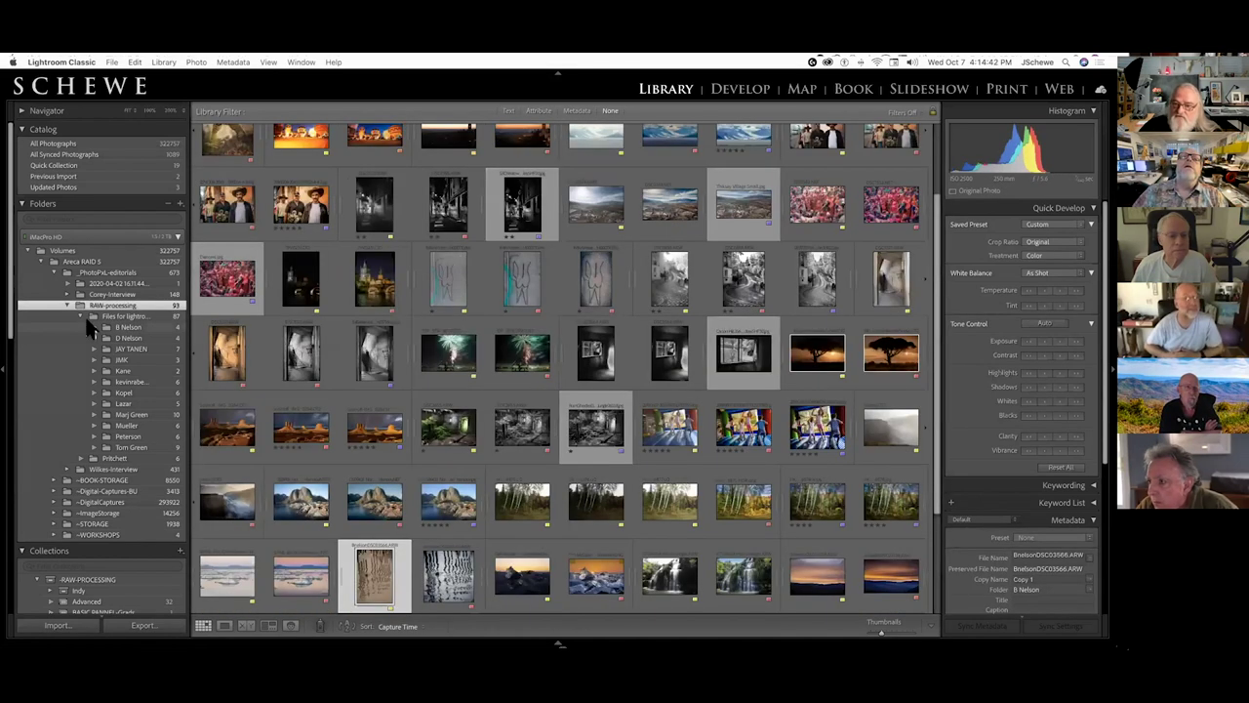
{"action": "left_click", "coordinate": [94, 320]}
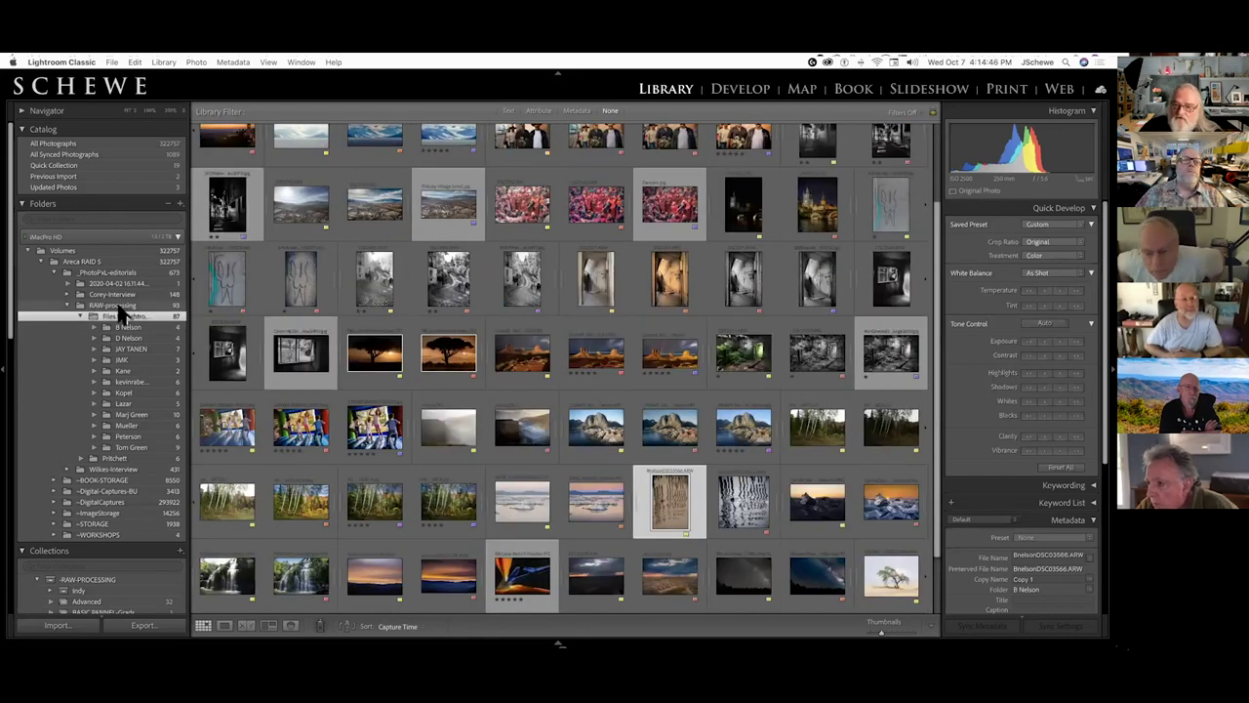
{"action": "left_click", "coordinate": [117, 307]}
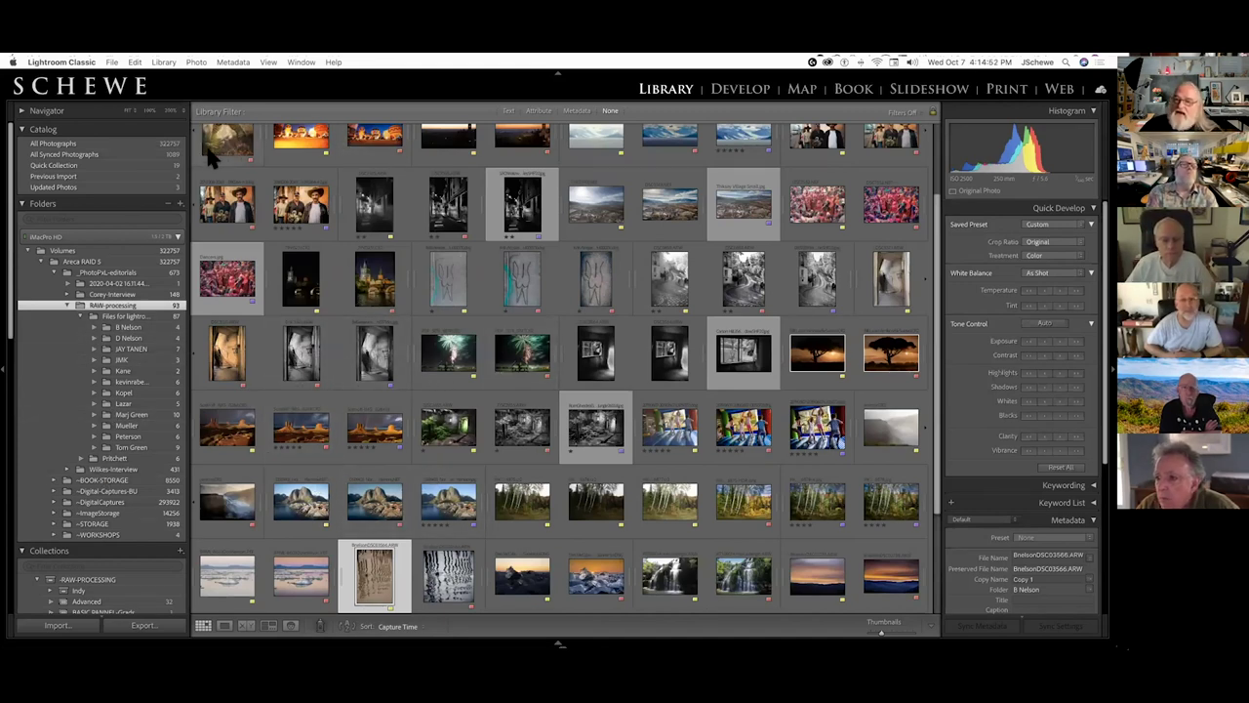
{"action": "scroll", "coordinate": [225, 195], "scroll_direction": "up", "scroll_amount": 2}
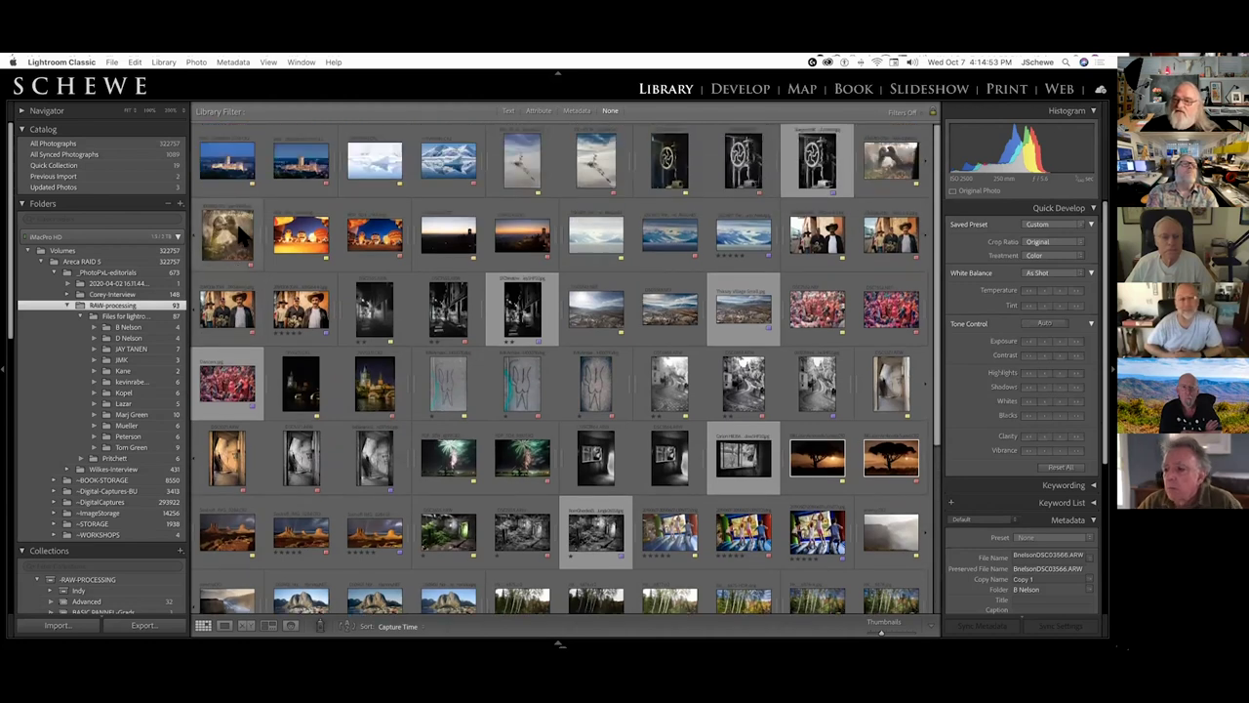
{"action": "left_click", "coordinate": [226, 166]}
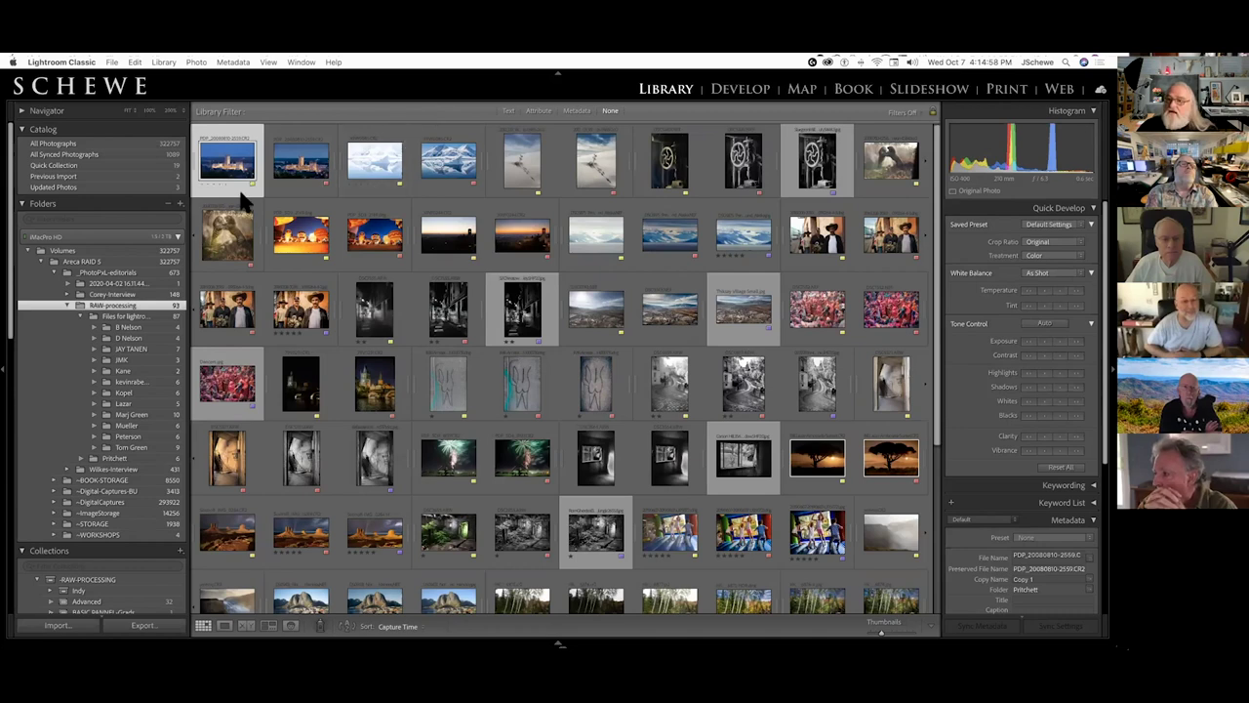
Step: Survey both cathedral photos with the left panel hidden, then open the second in Develop
{"action": "left_click", "coordinate": [299, 159], "text": "super"}
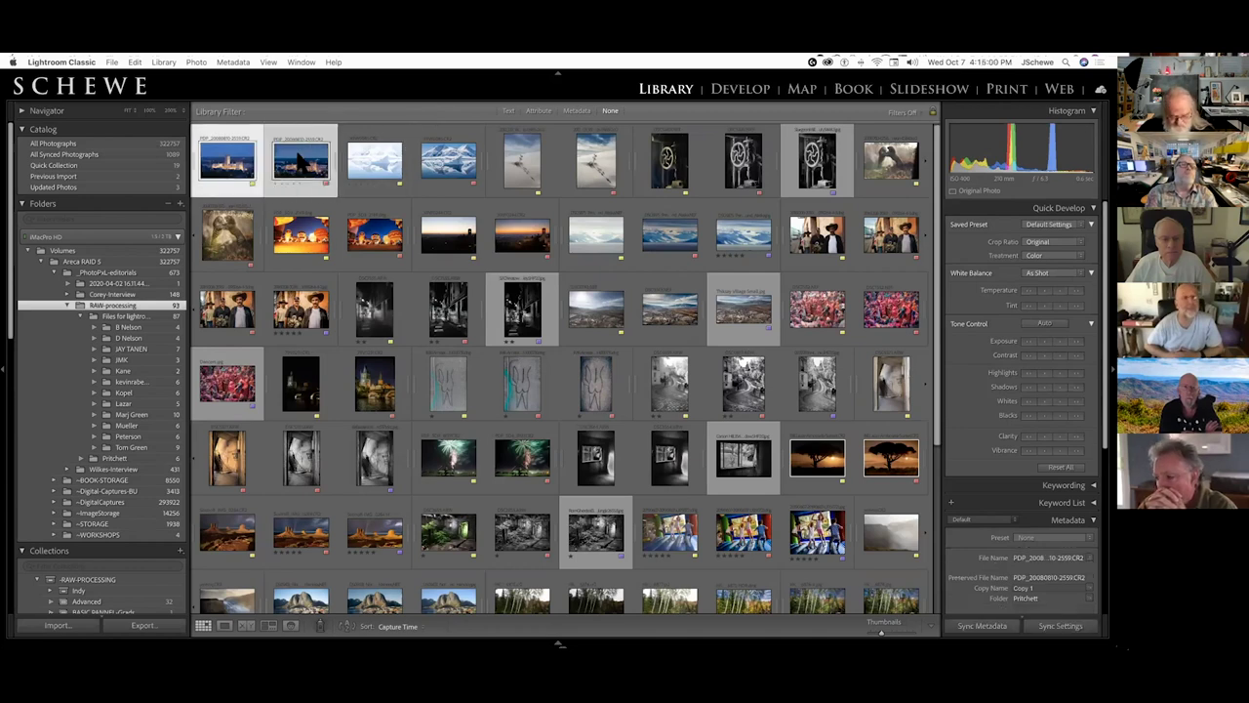
{"action": "key", "text": "n"}
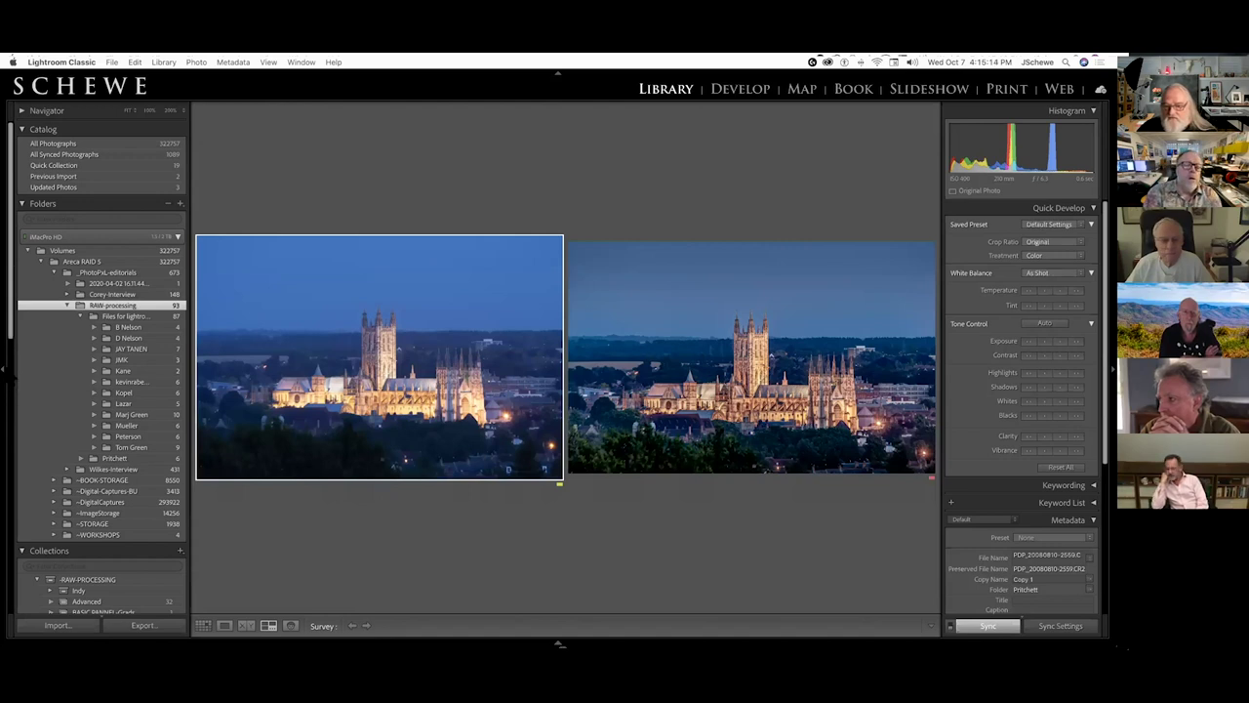
{"action": "left_click", "coordinate": [14, 384]}
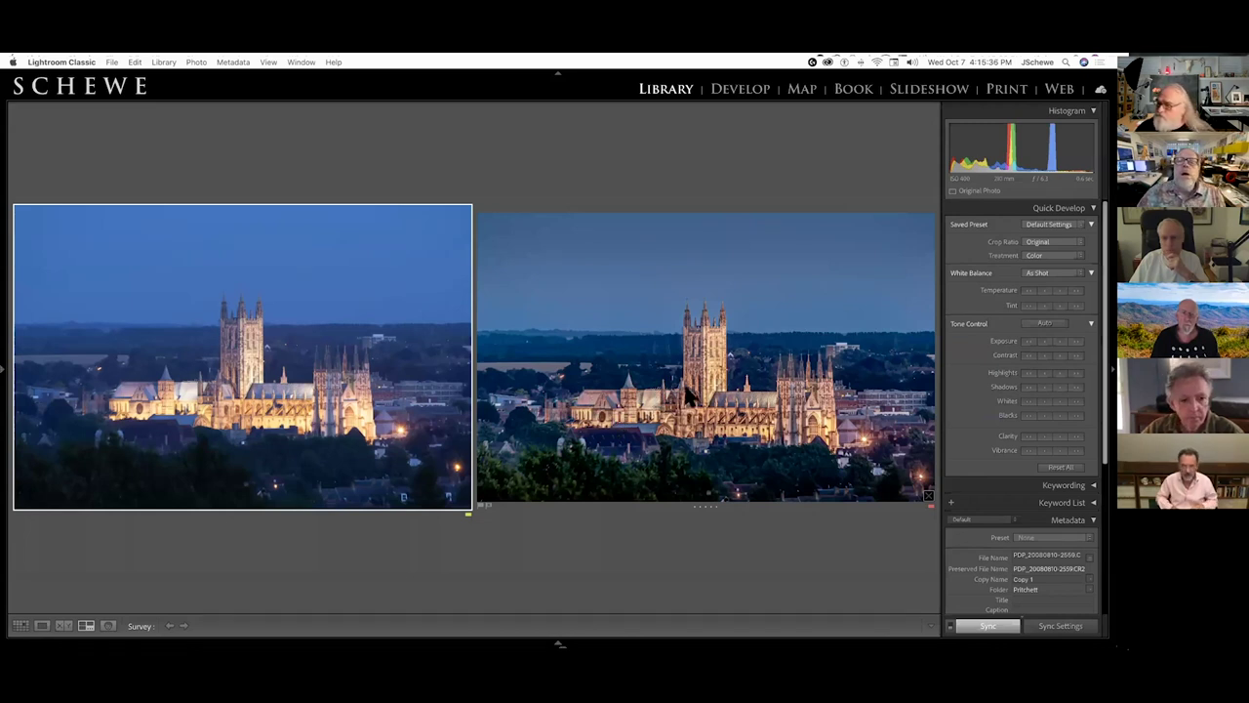
{"action": "left_click", "coordinate": [624, 351]}
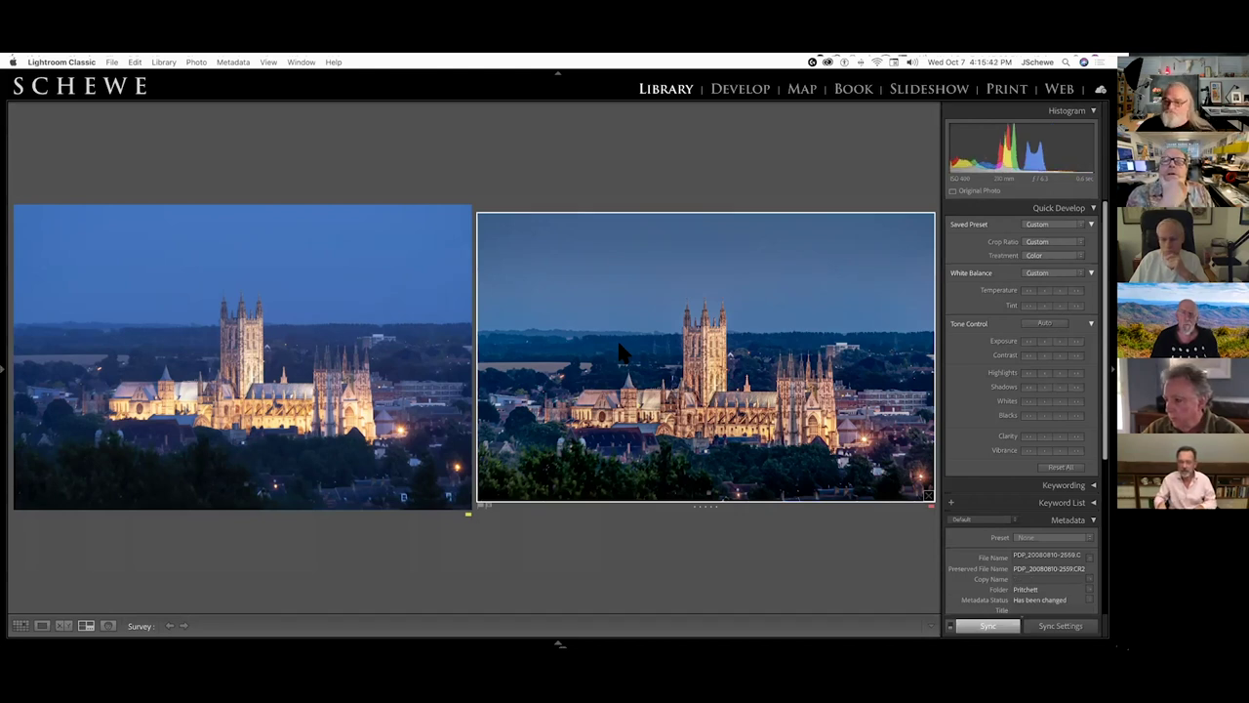
{"action": "key", "text": "d"}
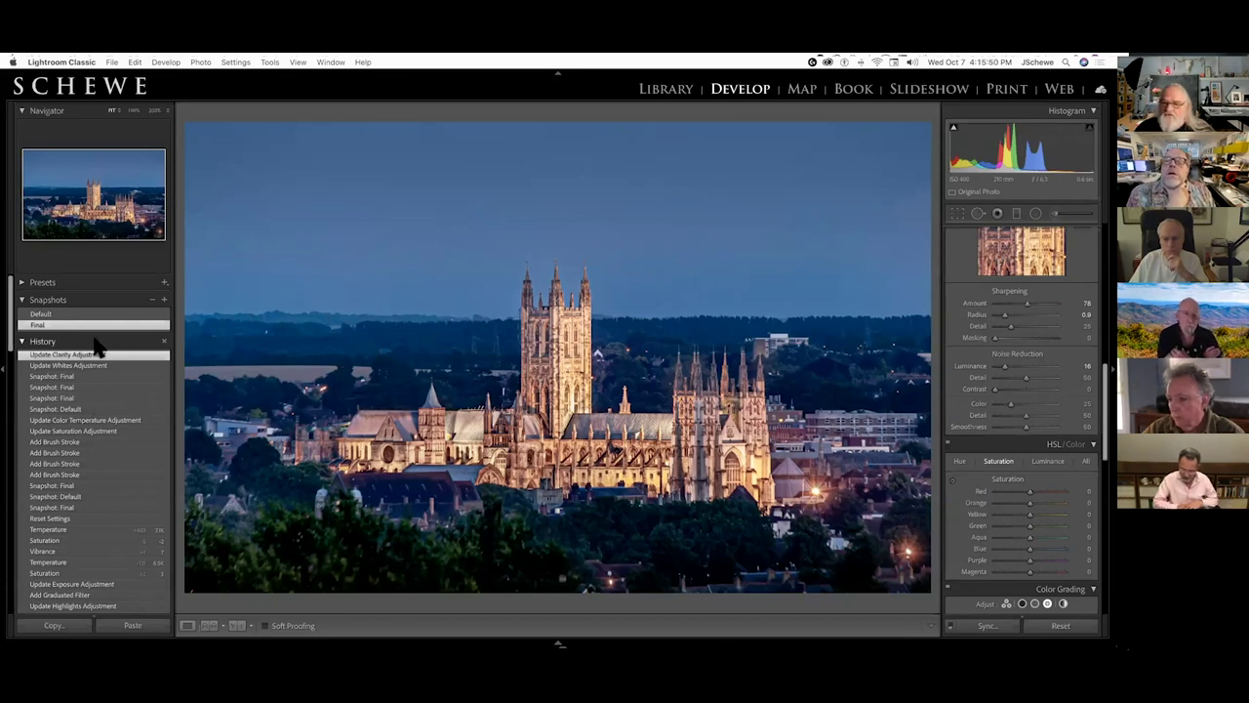
{"action": "left_click", "coordinate": [54, 314]}
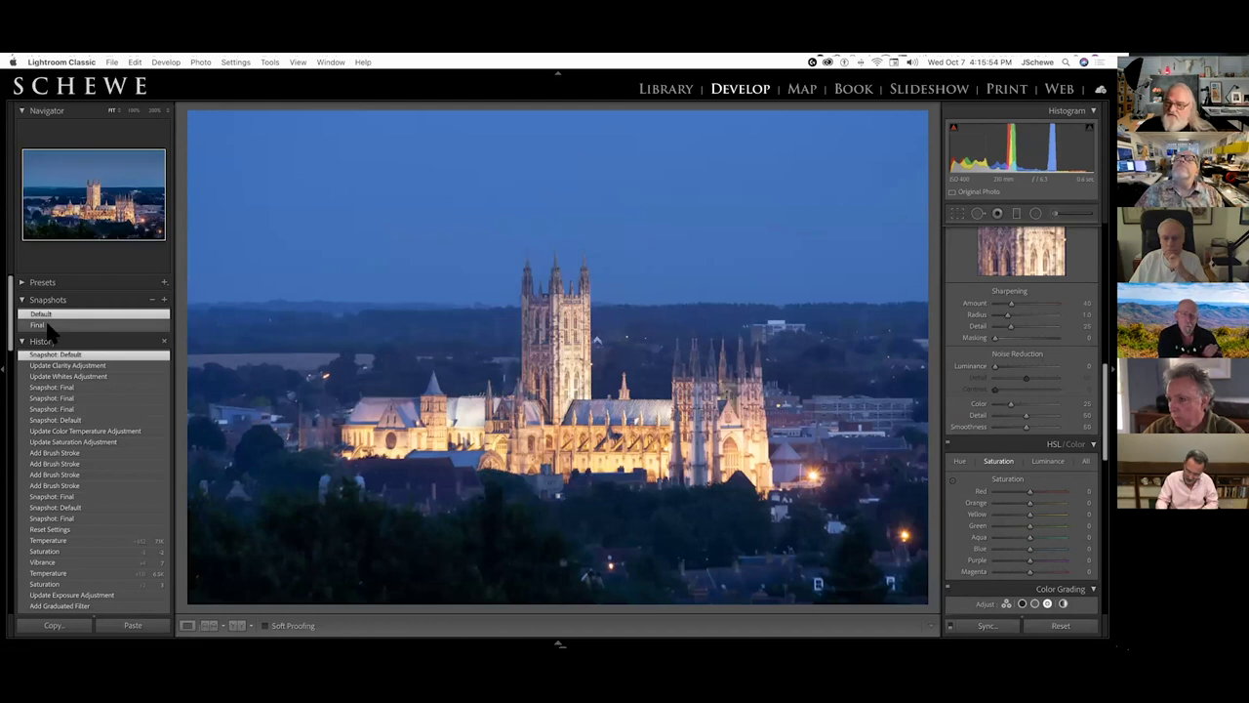
{"action": "left_click", "coordinate": [46, 326]}
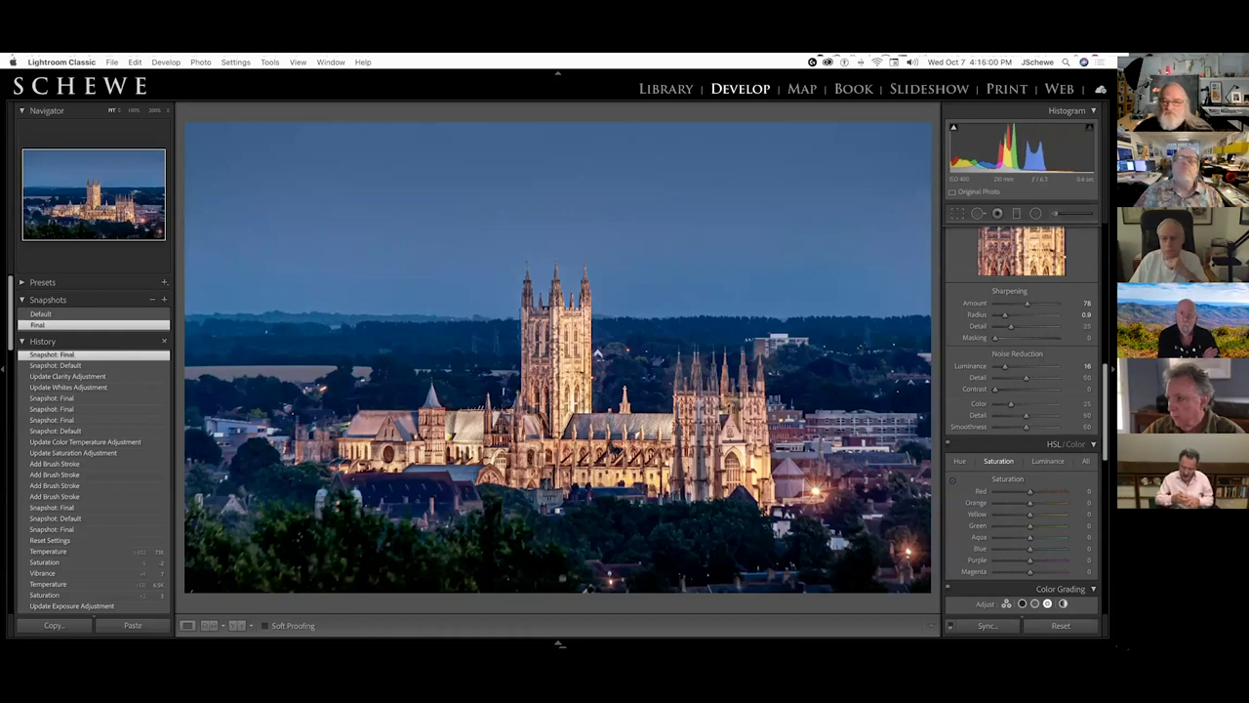
{"action": "scroll", "coordinate": [1046, 391], "scroll_direction": "up", "scroll_amount": 10}
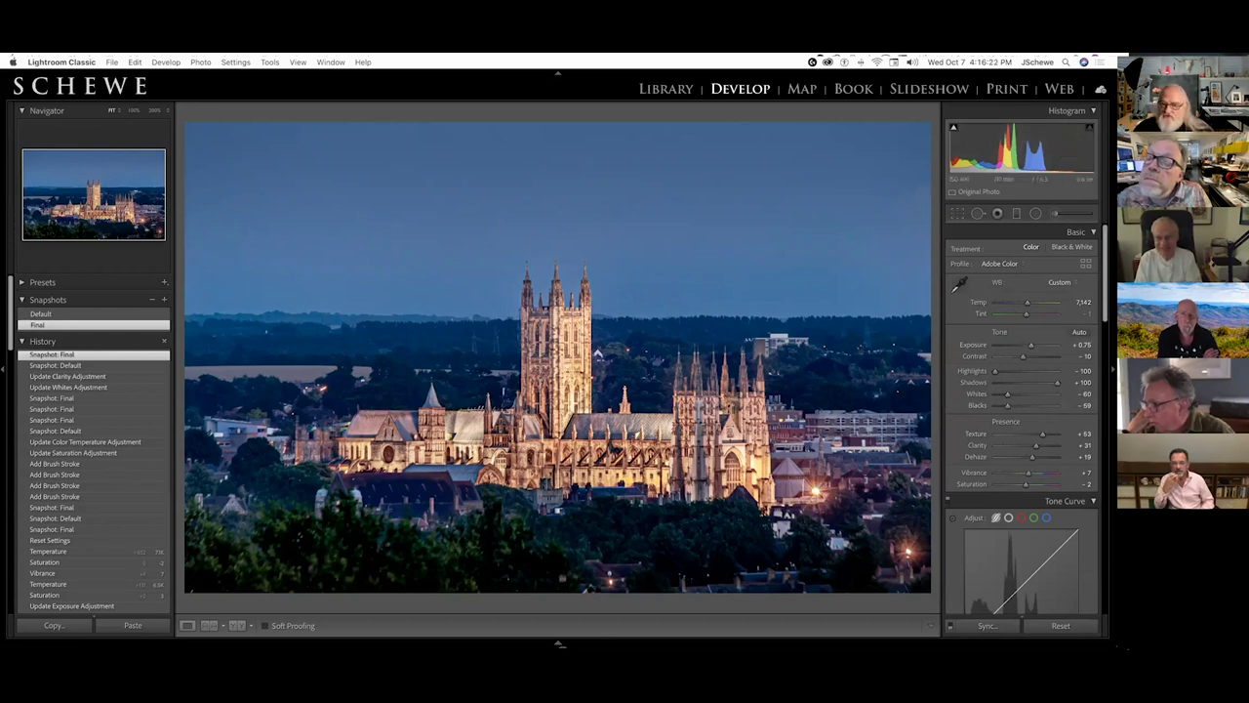
{"action": "left_click", "coordinate": [41, 314]}
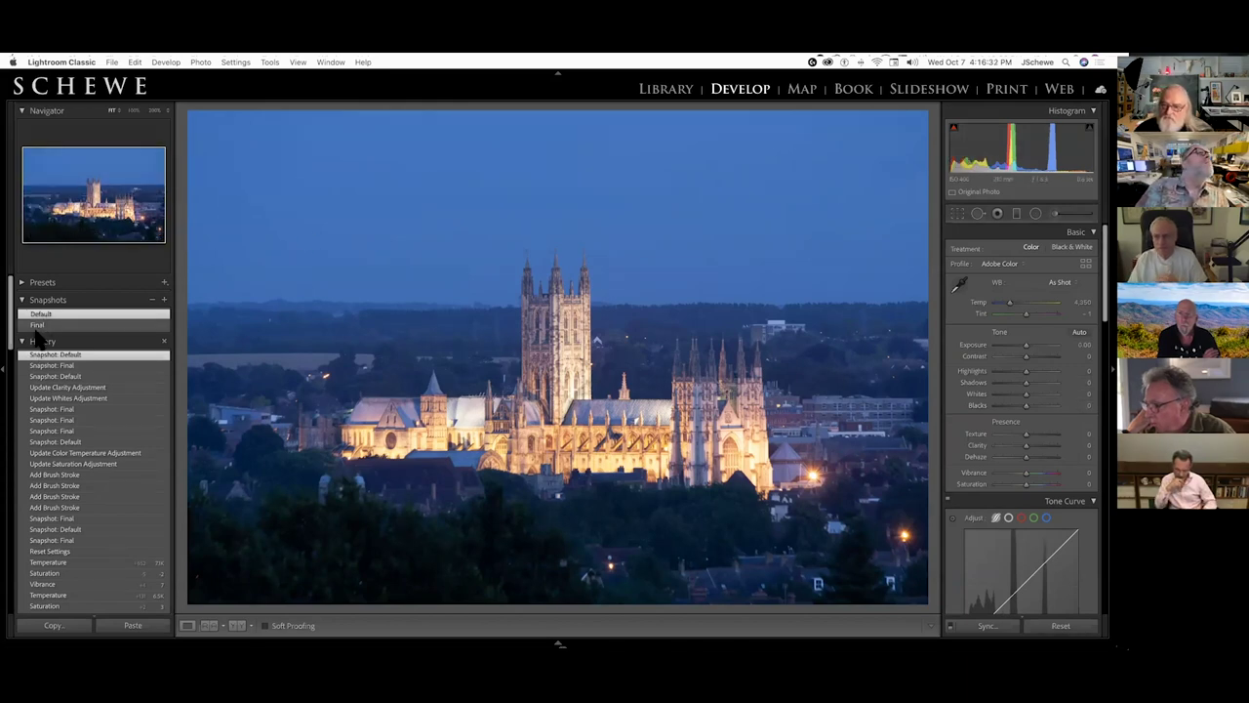
{"action": "left_click", "coordinate": [39, 324]}
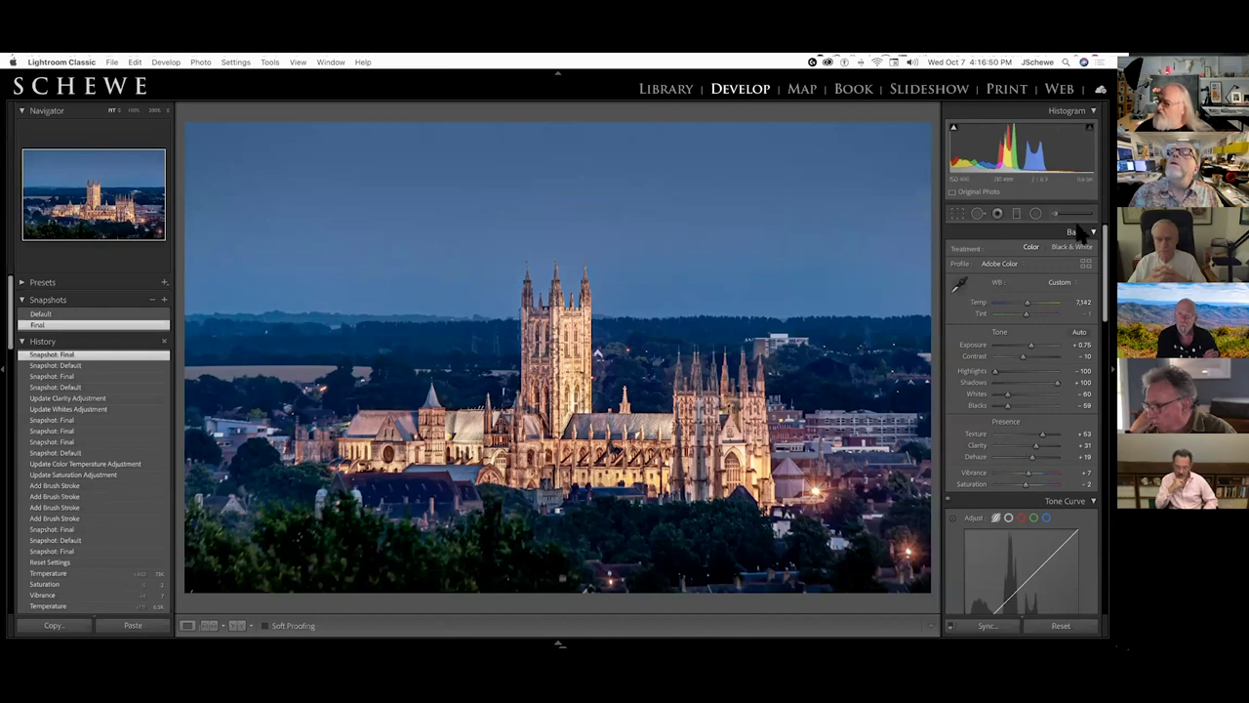
Step: Add a graduated filter over the sky above the cathedral at Exposure -0.49
{"action": "left_click", "coordinate": [1016, 214]}
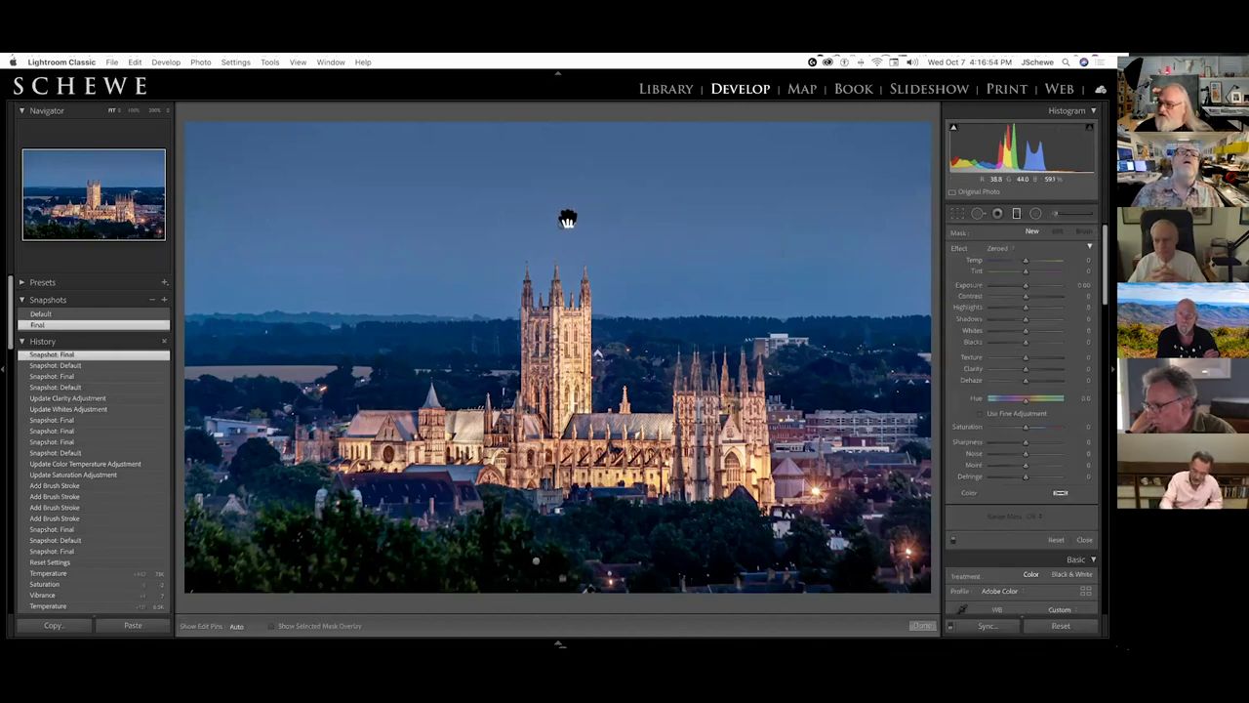
{"action": "left_click_drag", "start_coordinate": [566, 217], "coordinate": [567, 218]}
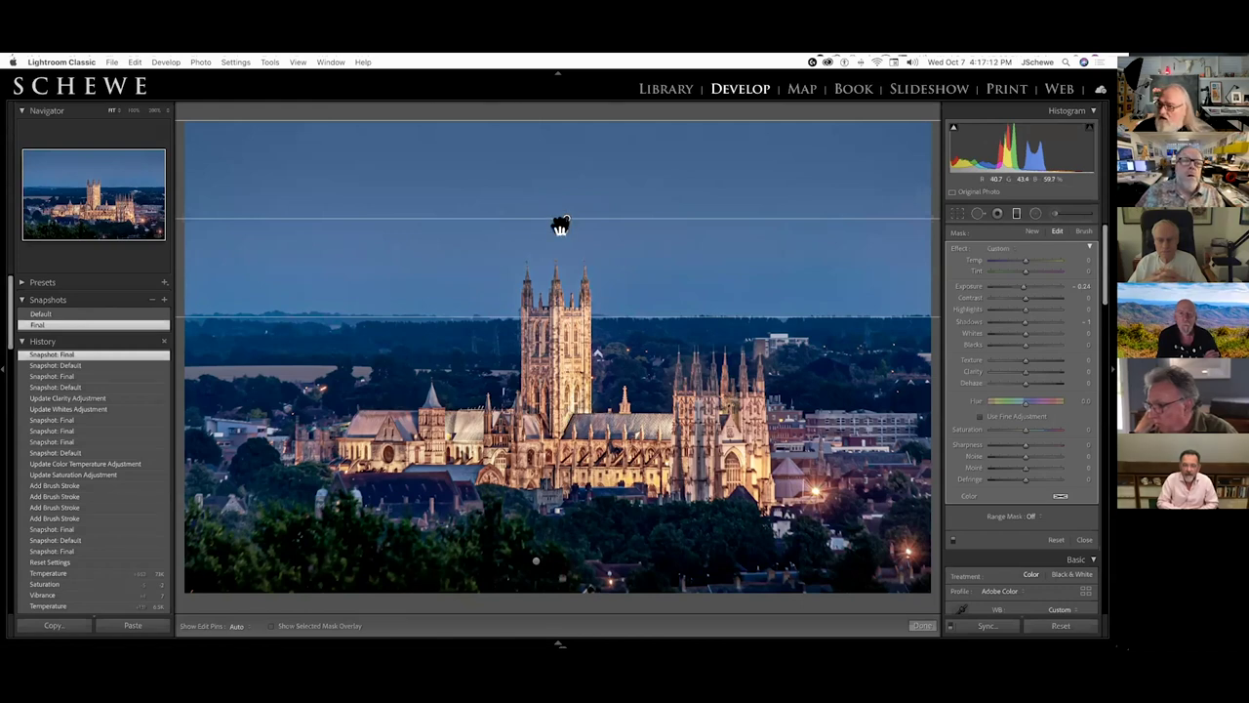
{"action": "left_click", "coordinate": [560, 226]}
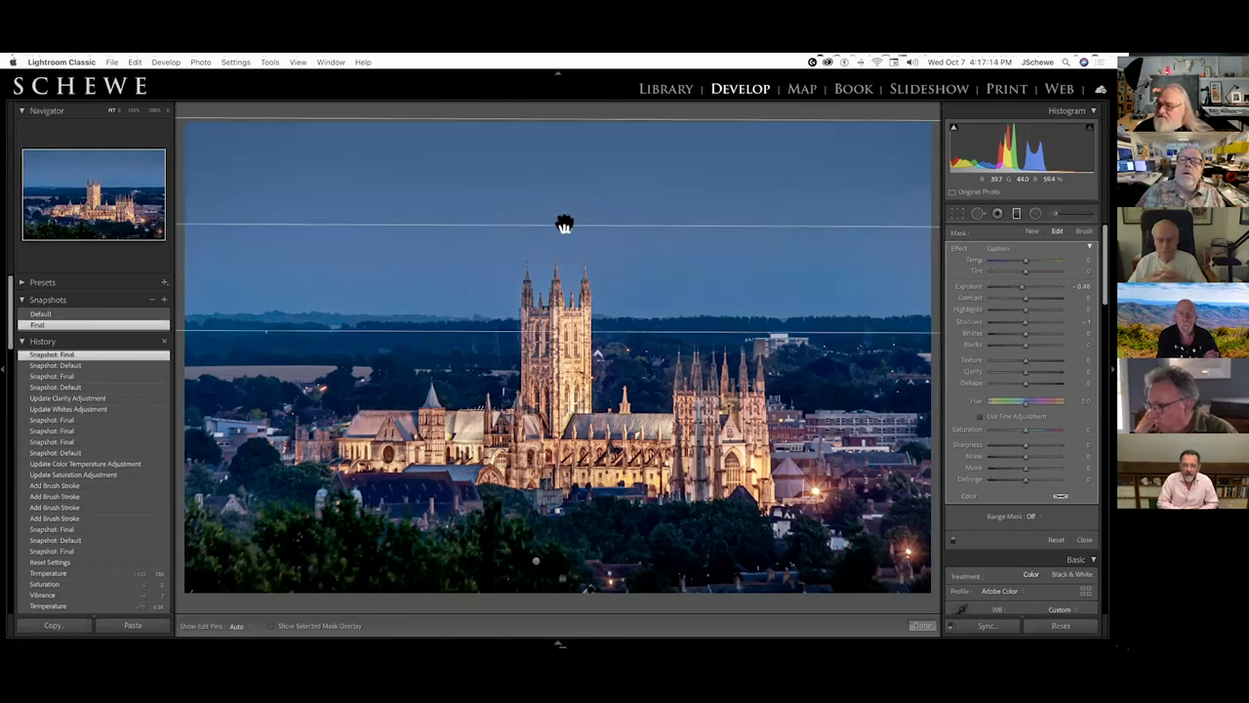
{"action": "mouse_move", "coordinate": [562, 222]}
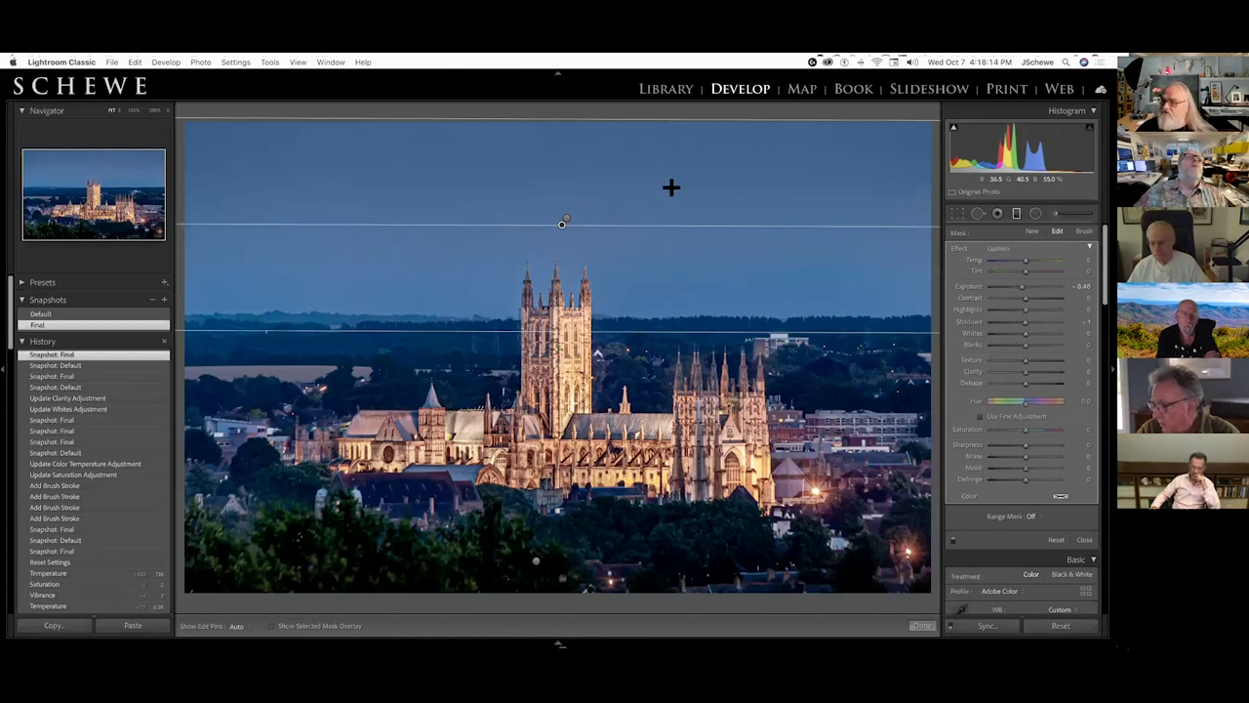
Step: Select the Dehaze 27 brush adjustment over the town and foreground and show its mask overlay
{"action": "left_click", "coordinate": [1055, 214]}
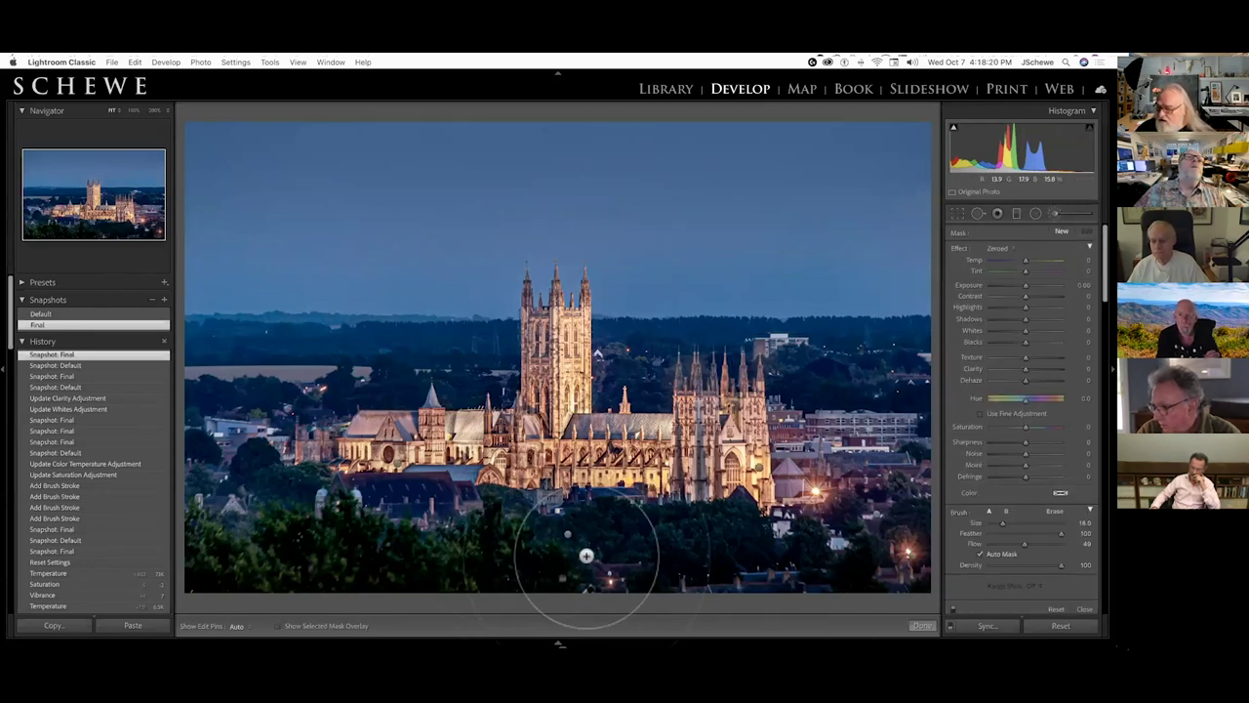
{"action": "mouse_move", "coordinate": [570, 542]}
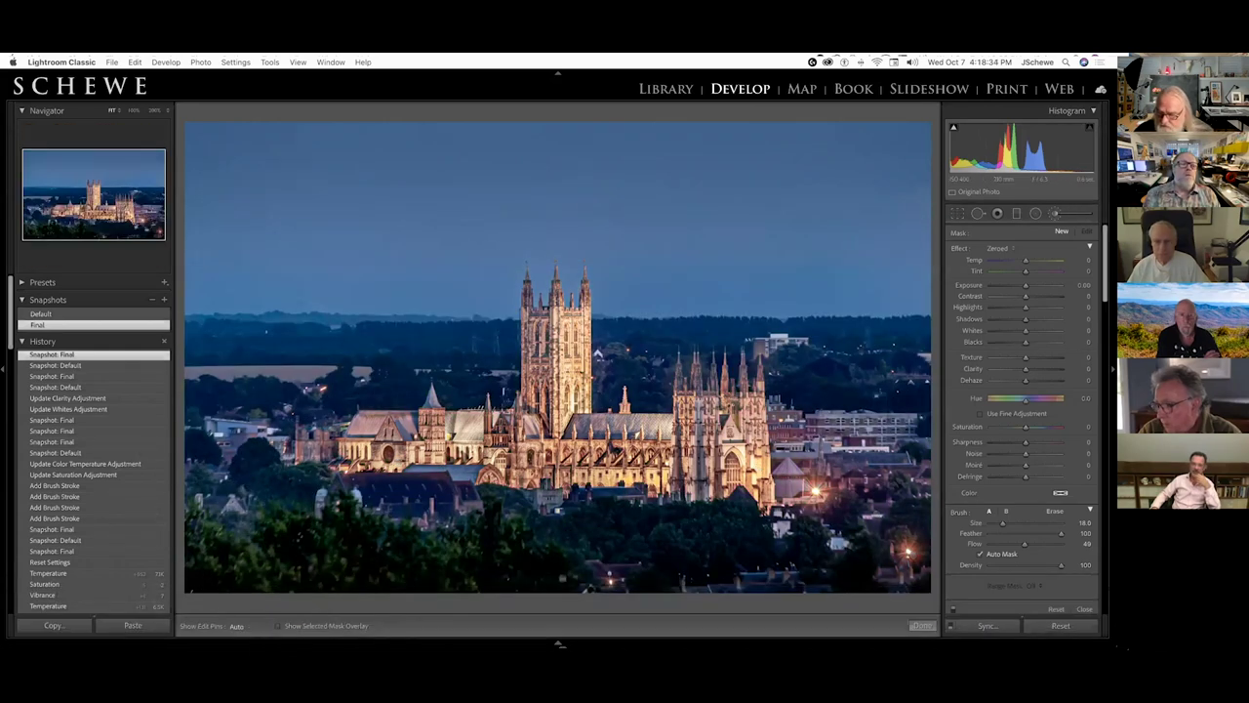
{"action": "key", "text": "o"}
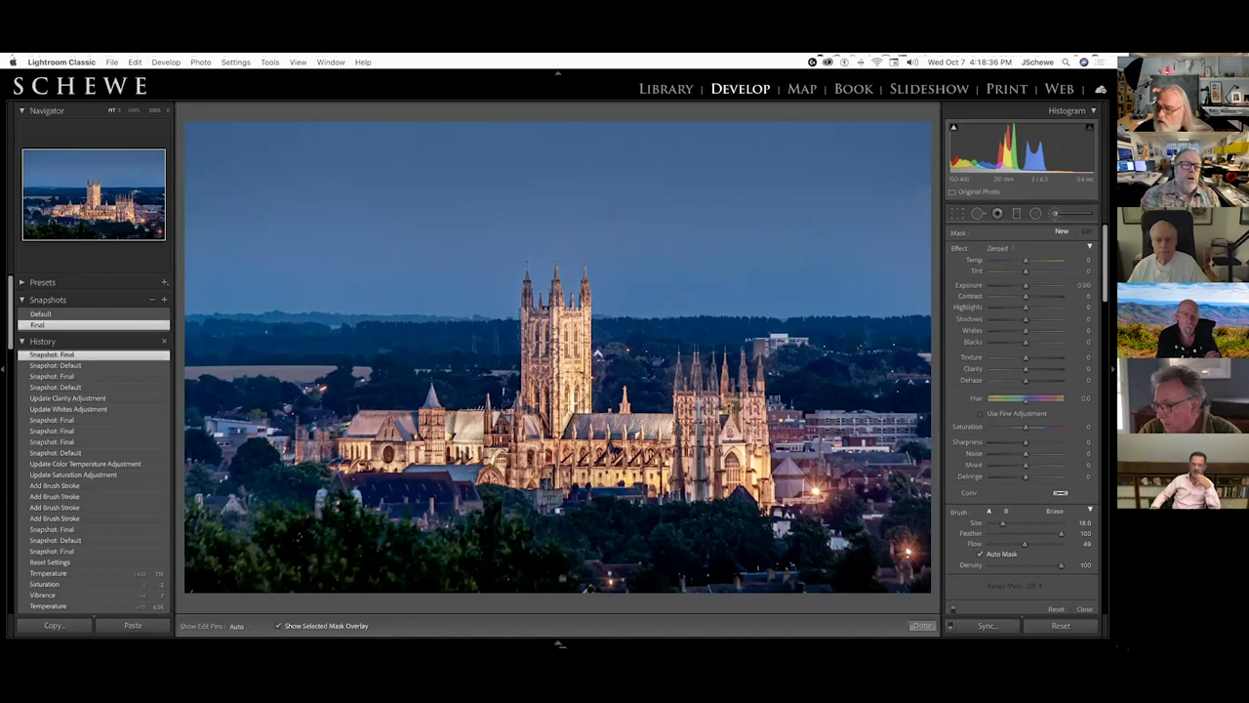
{"action": "left_click", "coordinate": [571, 538]}
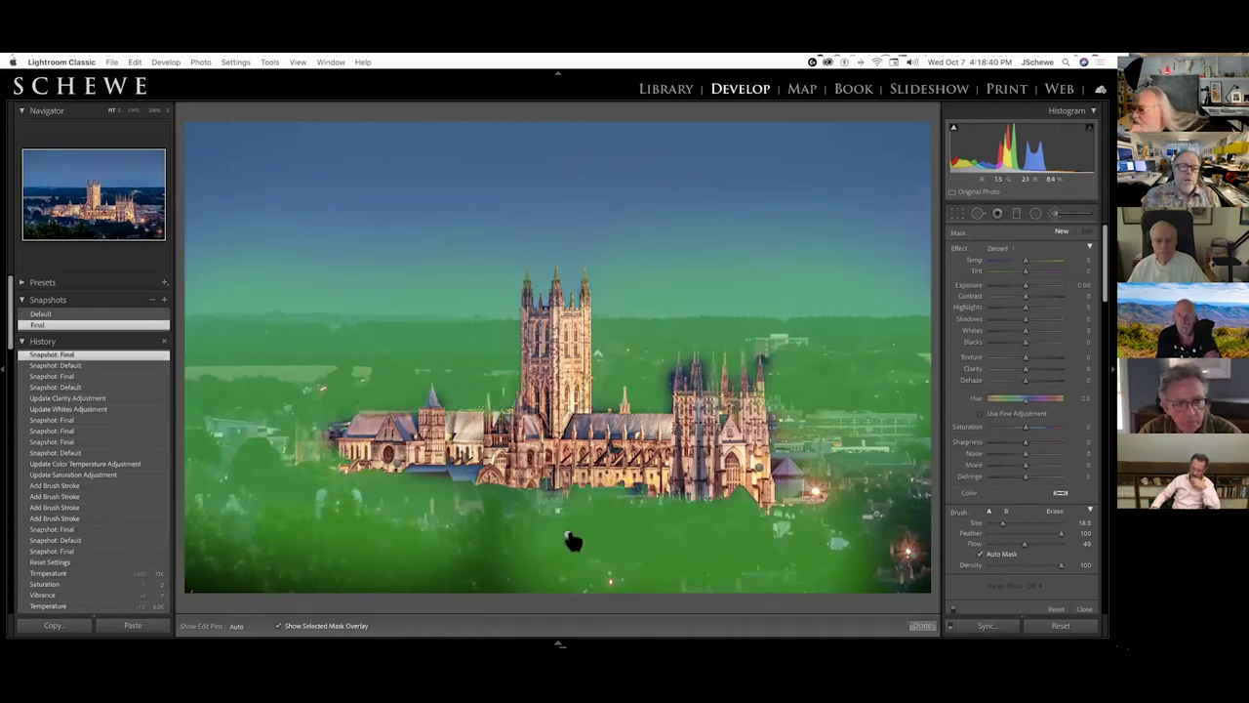
{"action": "left_click", "coordinate": [570, 533]}
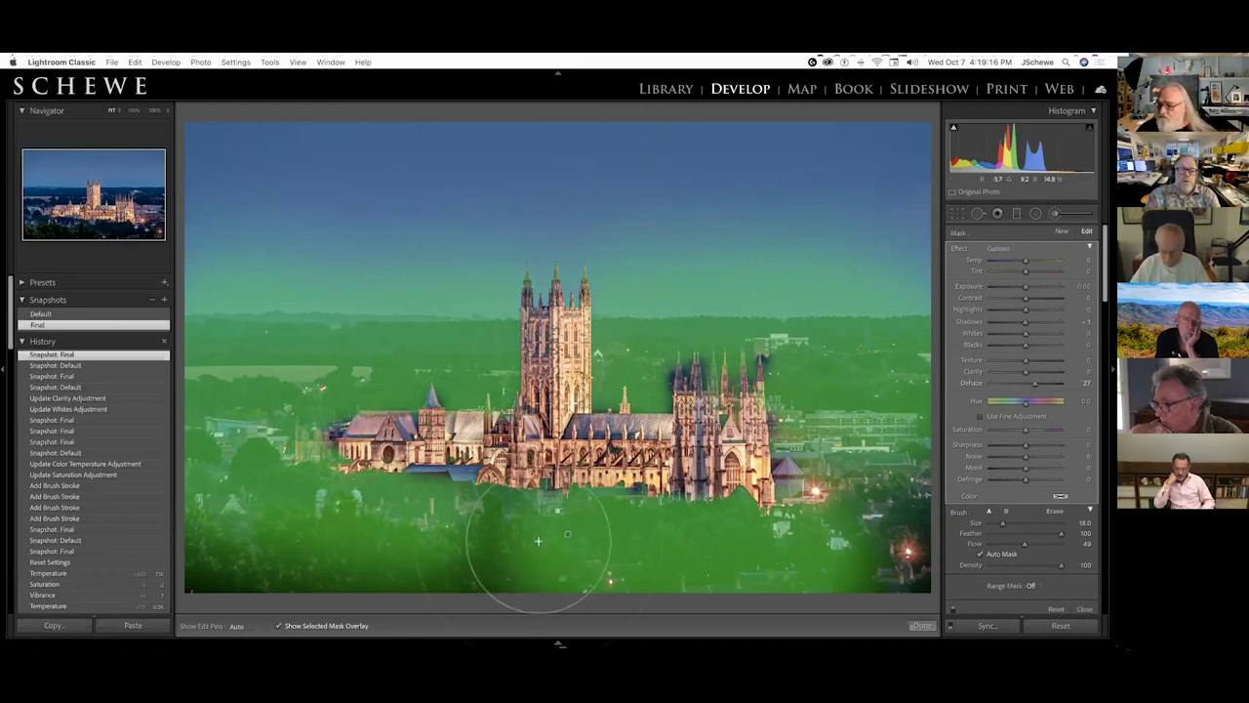
Step: Select the cathedral glow brush pin, compare Default and Final snapshots, and close the Adjustment Brush
{"action": "left_click", "coordinate": [761, 473]}
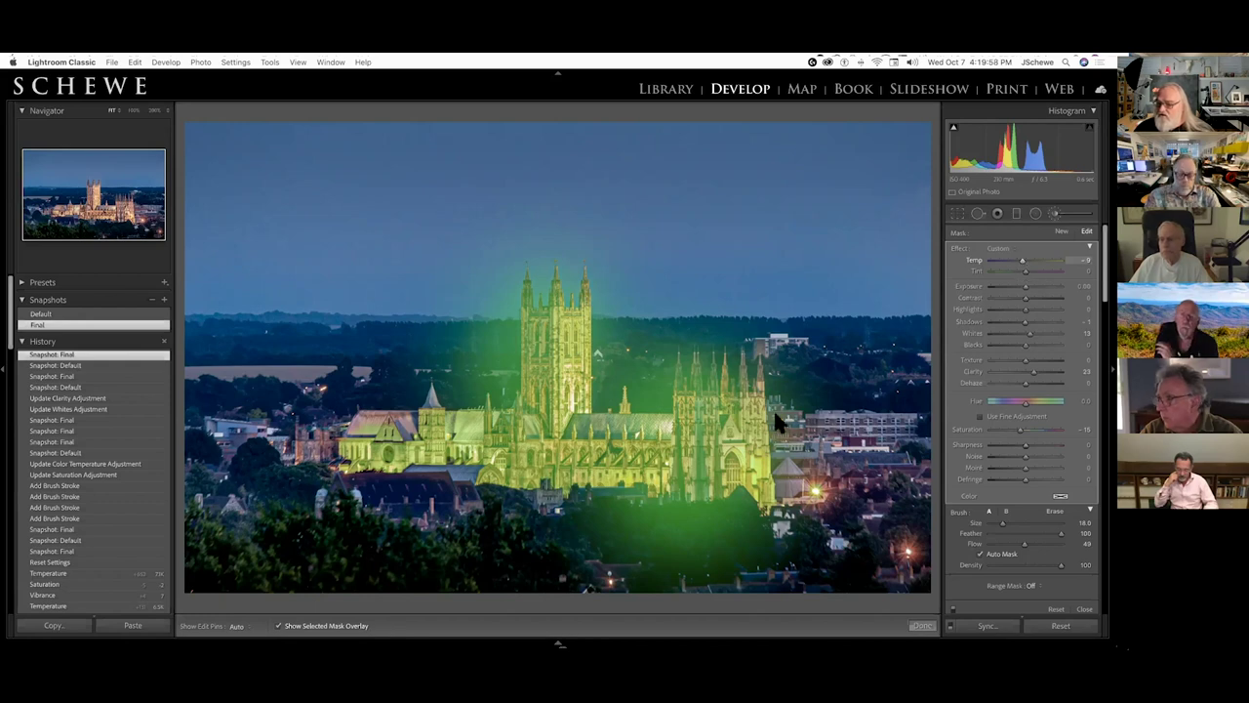
{"action": "left_click", "coordinate": [42, 314]}
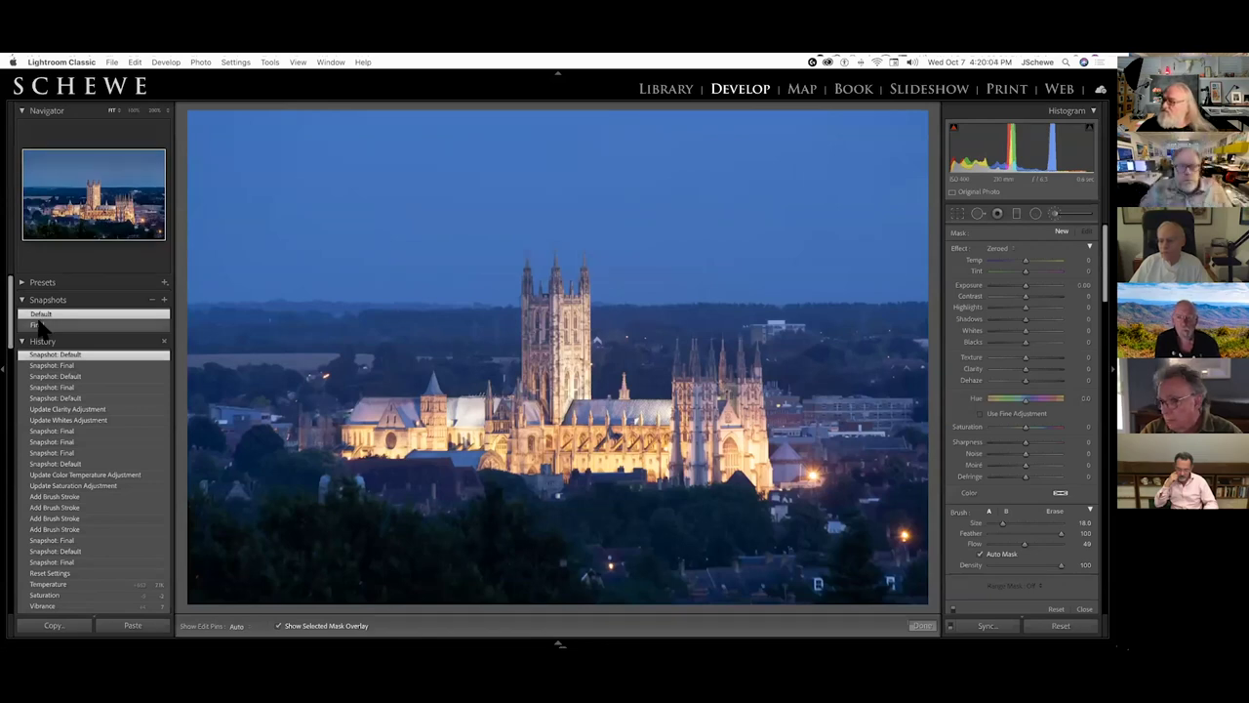
{"action": "left_click", "coordinate": [39, 325]}
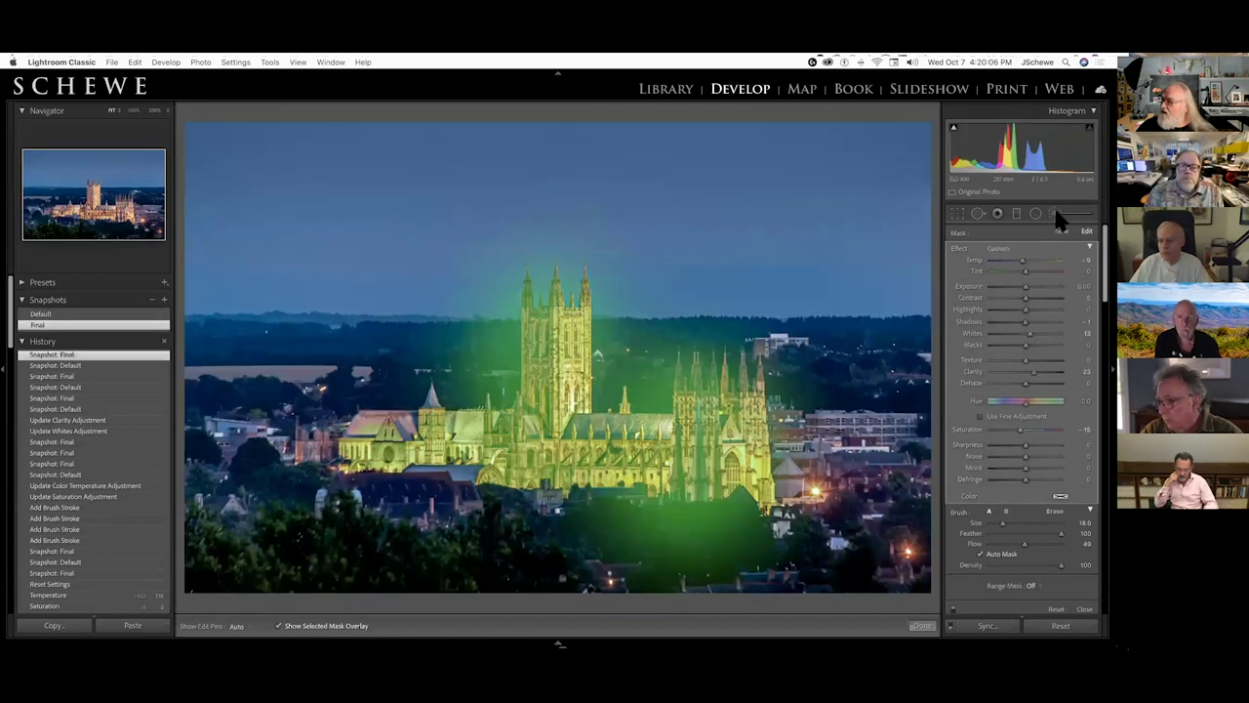
{"action": "left_click", "coordinate": [1054, 213]}
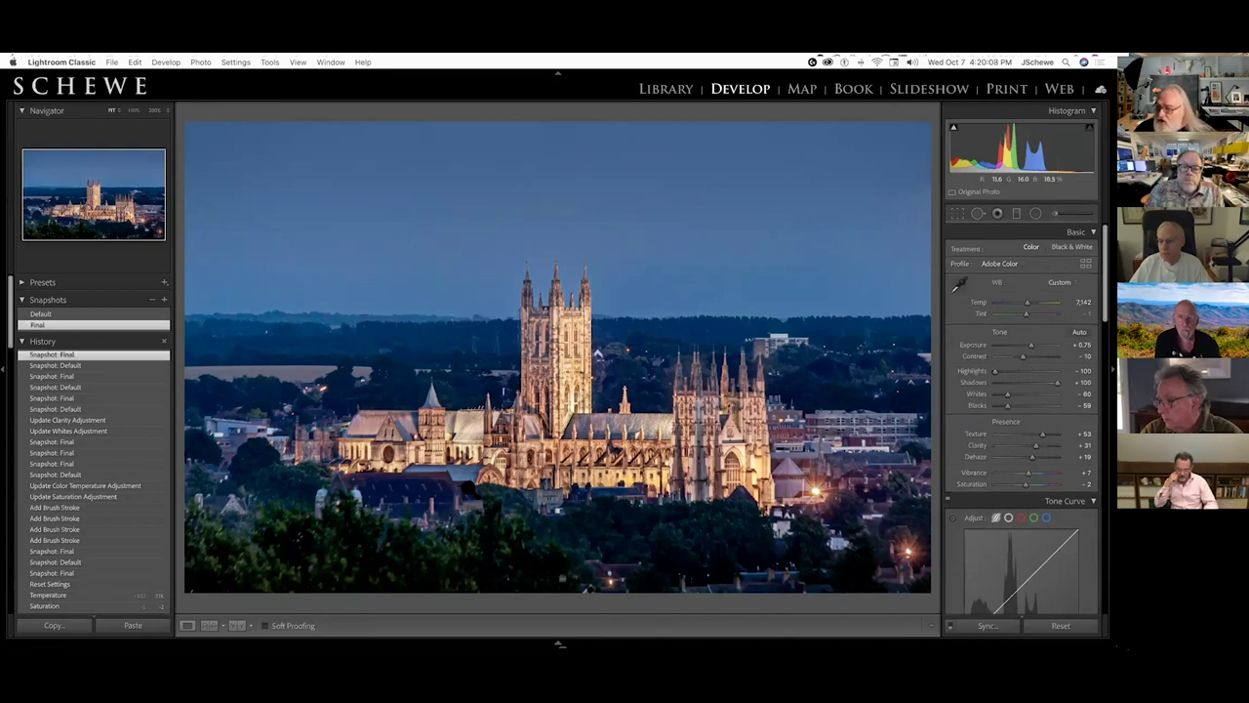
{"action": "scroll", "coordinate": [1039, 441], "scroll_direction": "down", "scroll_amount": 10}
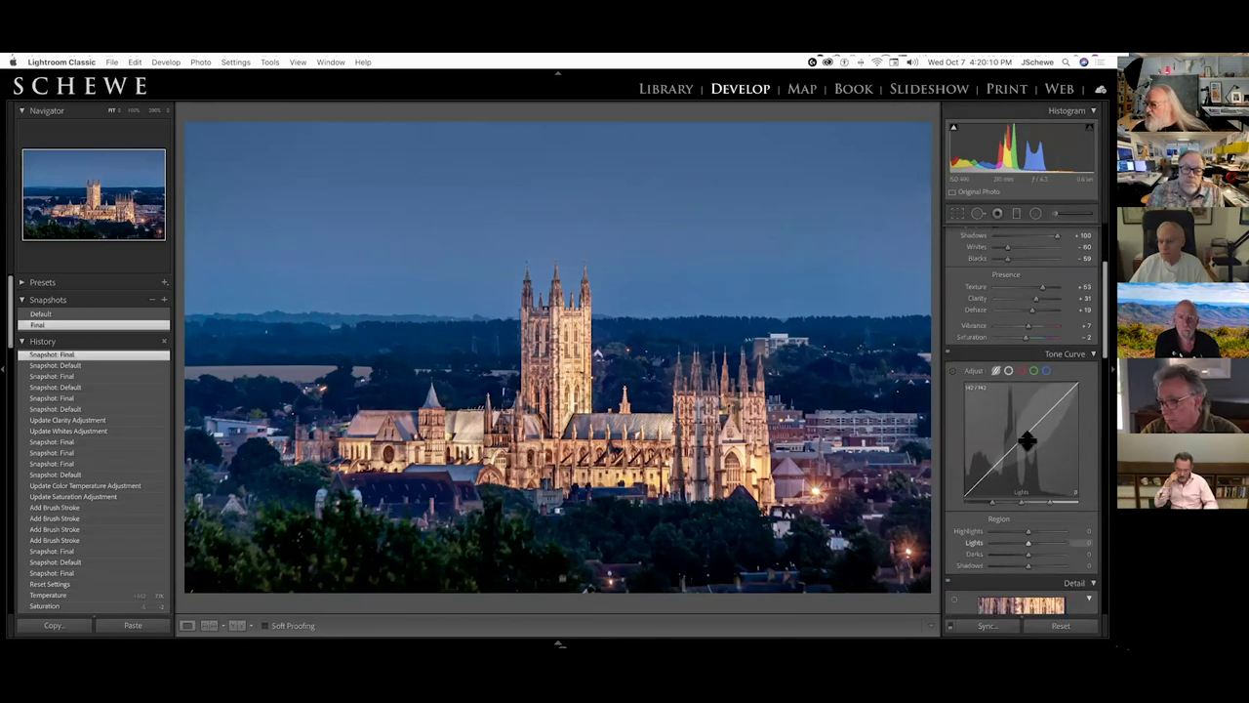
{"action": "scroll", "coordinate": [1027, 442], "scroll_direction": "down", "scroll_amount": 4}
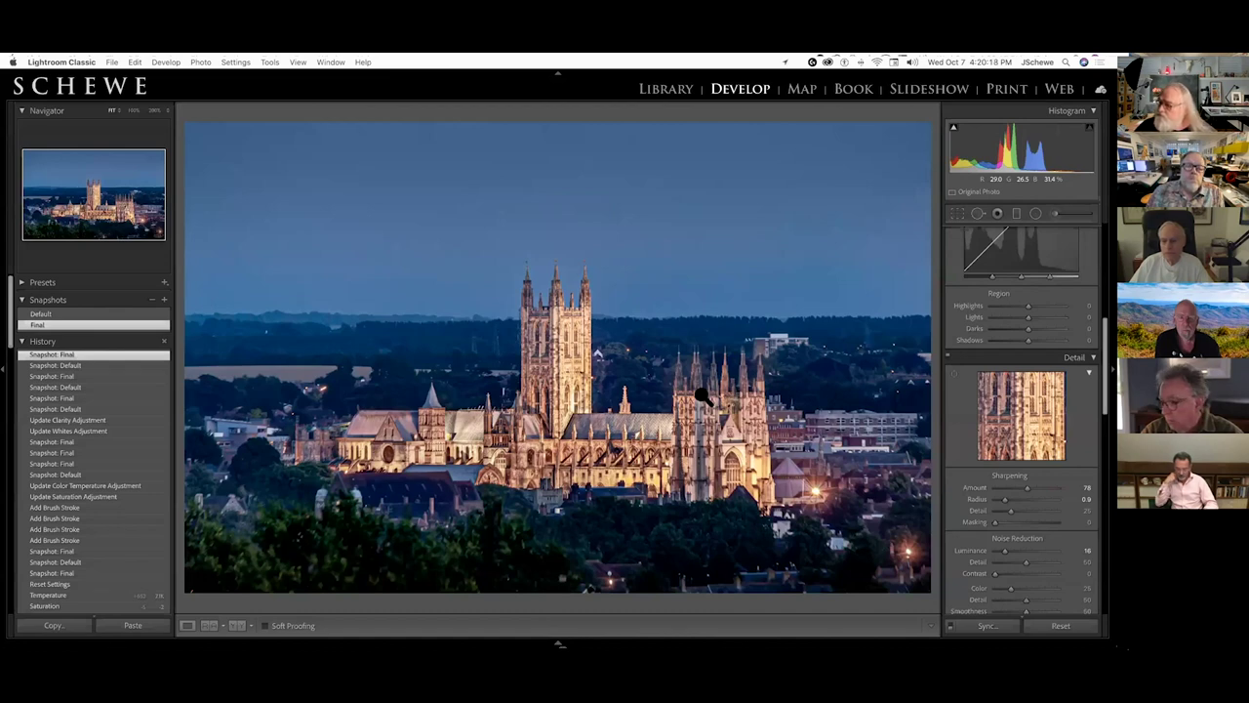
{"action": "scroll", "coordinate": [1007, 532], "scroll_direction": "down", "scroll_amount": 5}
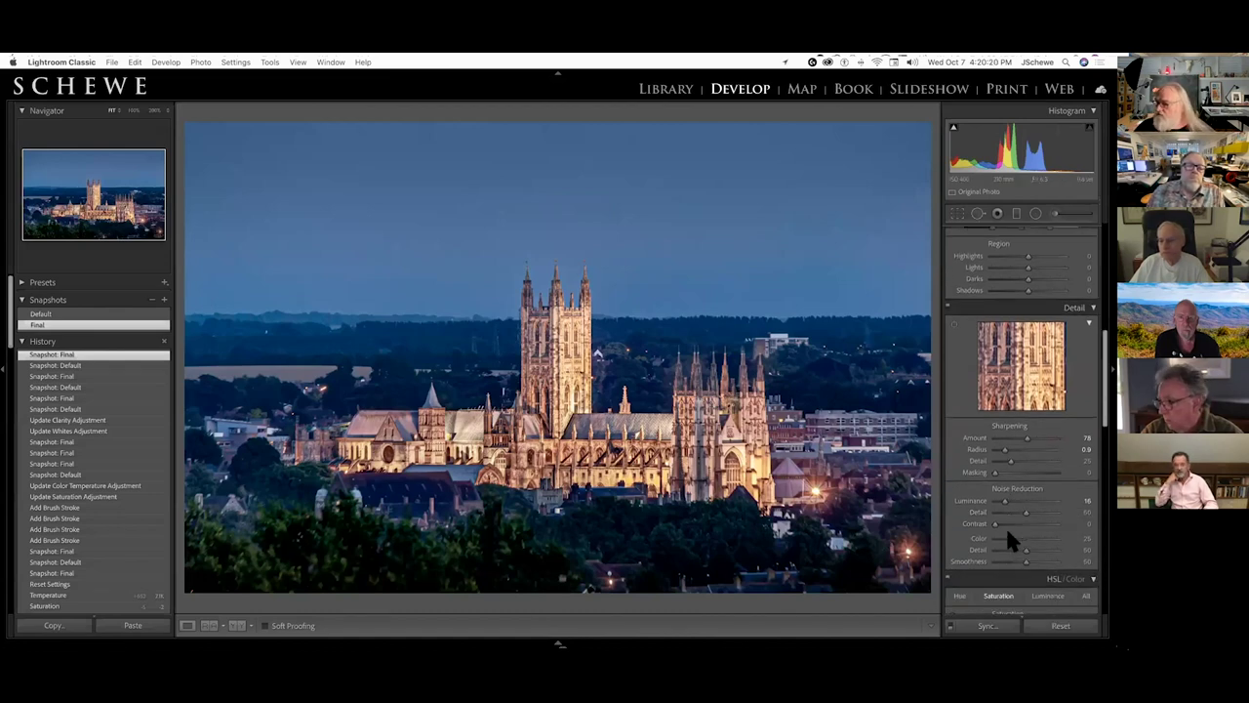
{"action": "scroll", "coordinate": [1005, 525], "scroll_direction": "down", "scroll_amount": 5}
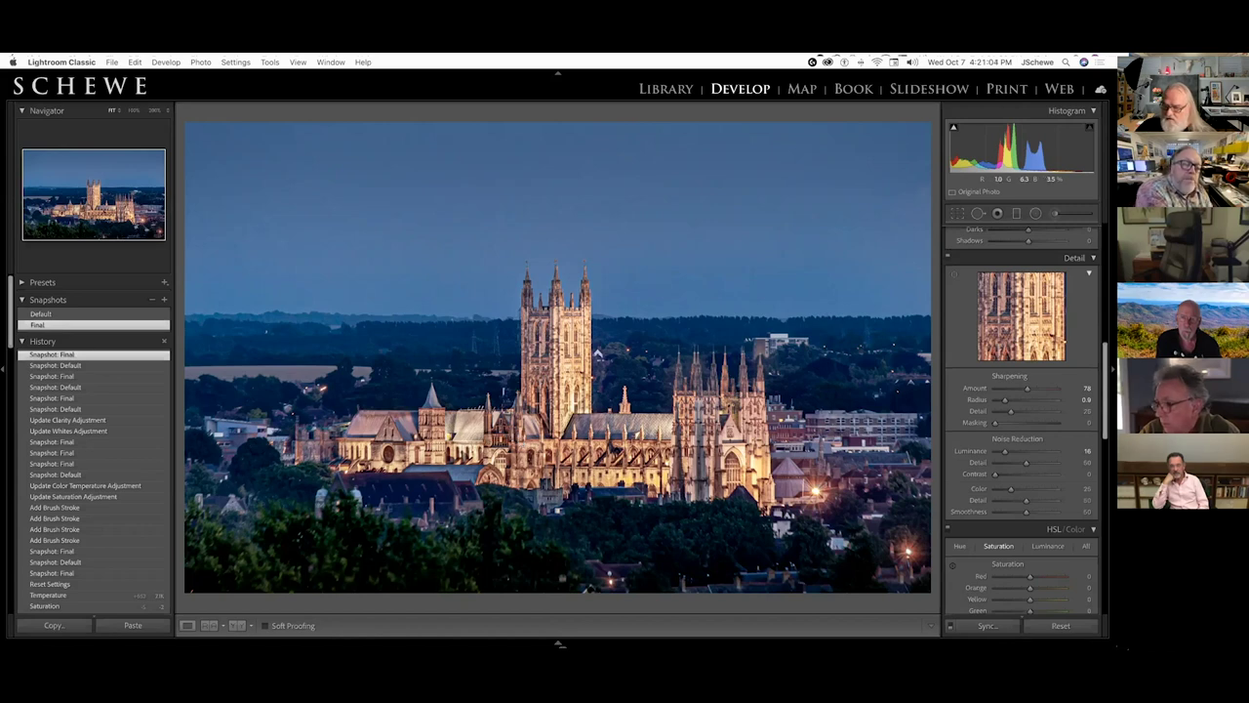
Step: Reopen the Adjustment Brush to review the cathedral mask, then switch to the Library grid
{"action": "left_click", "coordinate": [1055, 213]}
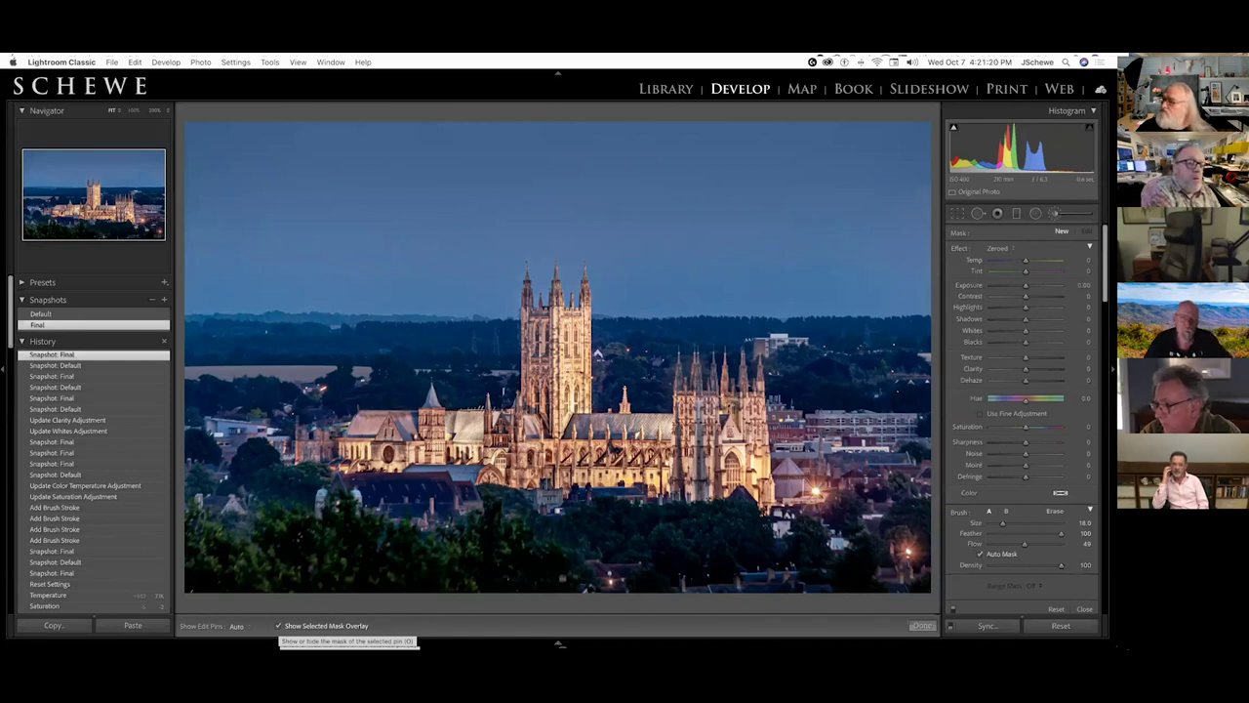
{"action": "mouse_move", "coordinate": [405, 468]}
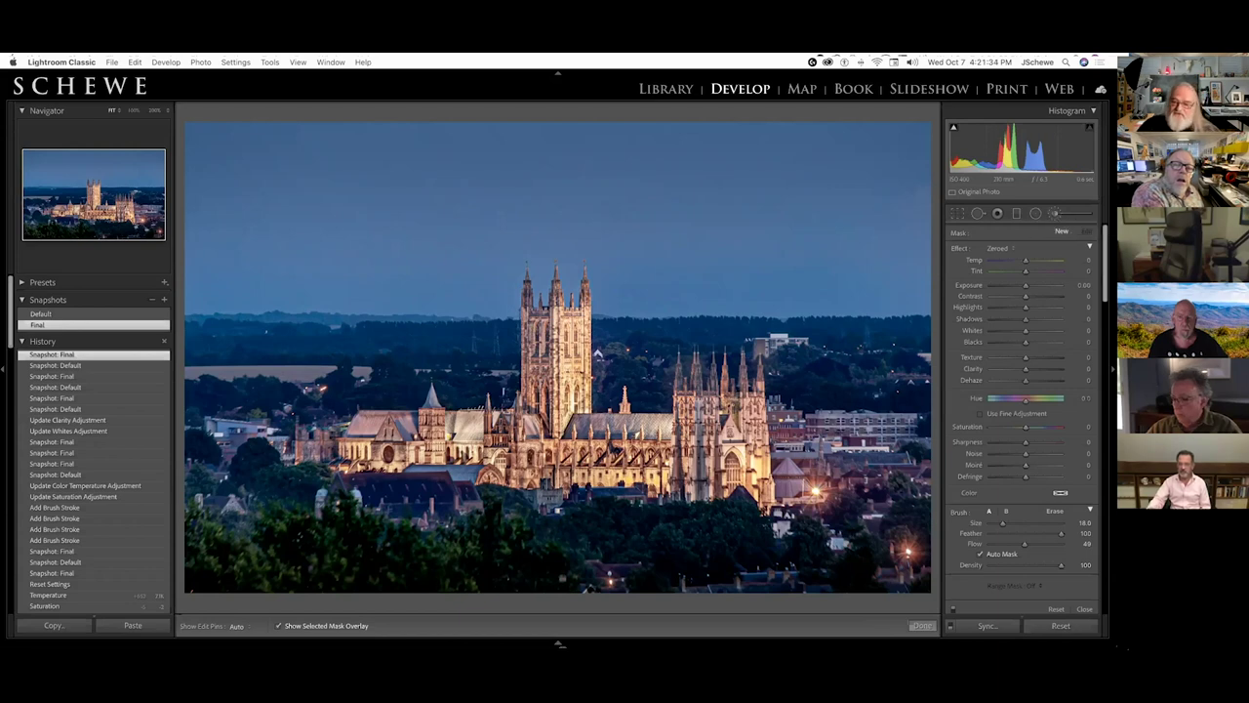
{"action": "key", "text": "F6"}
{"action": "key", "text": "F6"}
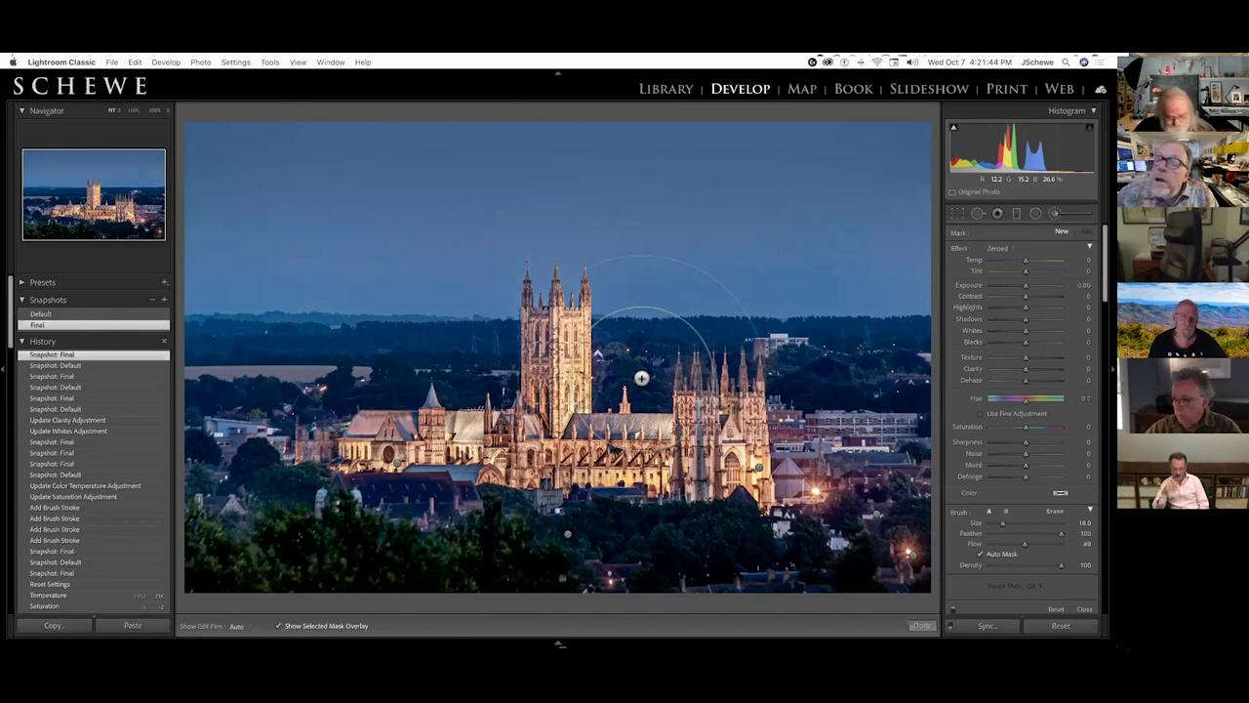
{"action": "key", "text": "g"}
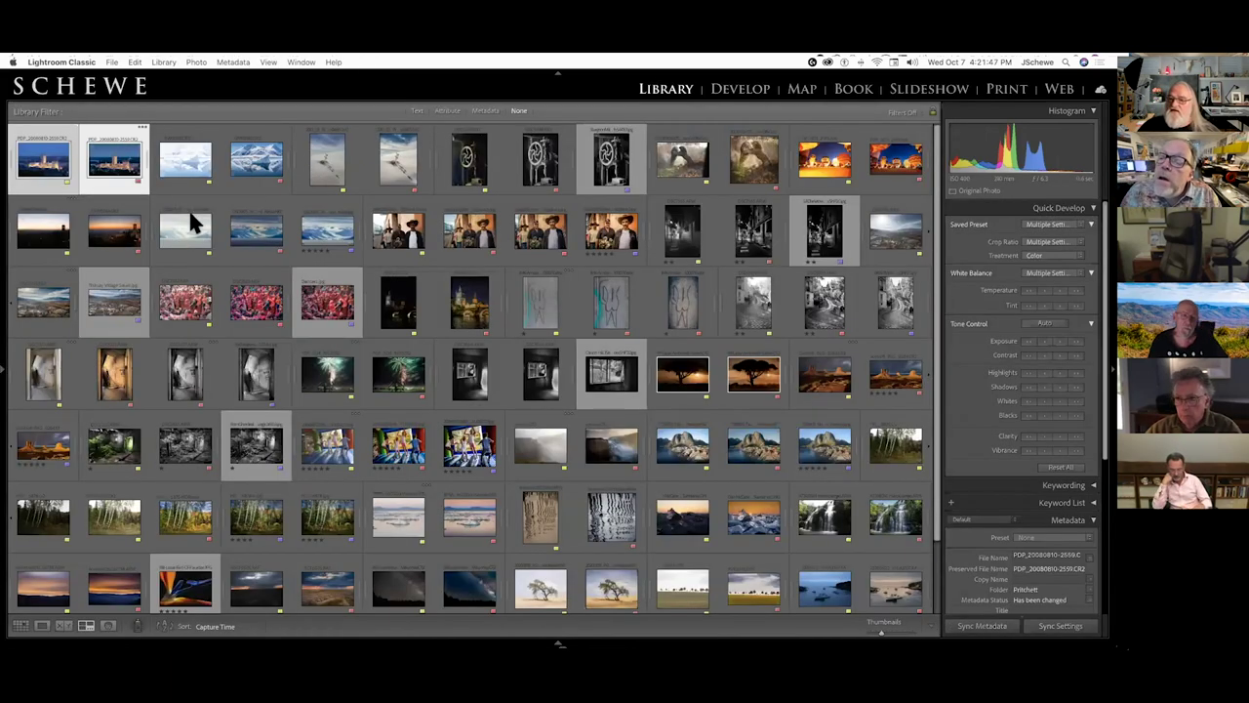
Step: Survey the pale unprocessed iceberg photo beside its processed copy, making the darker one active
{"action": "left_click", "coordinate": [183, 156]}
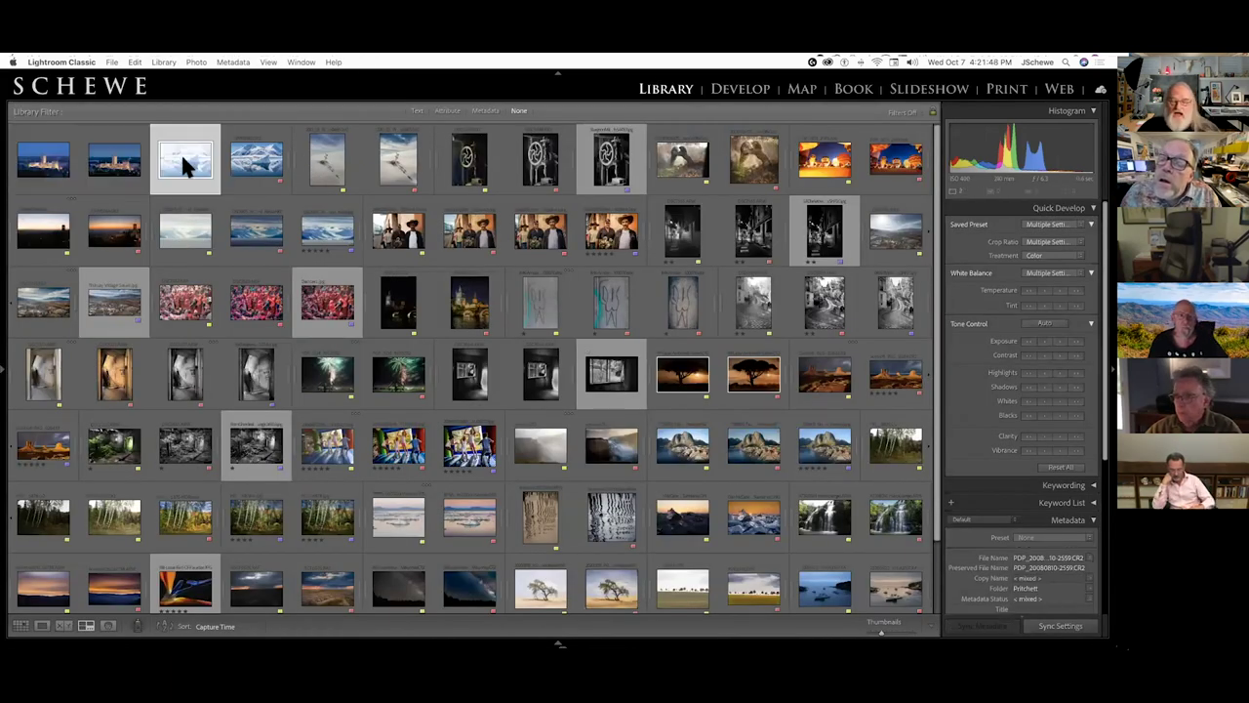
{"action": "left_click", "coordinate": [250, 166], "text": "super"}
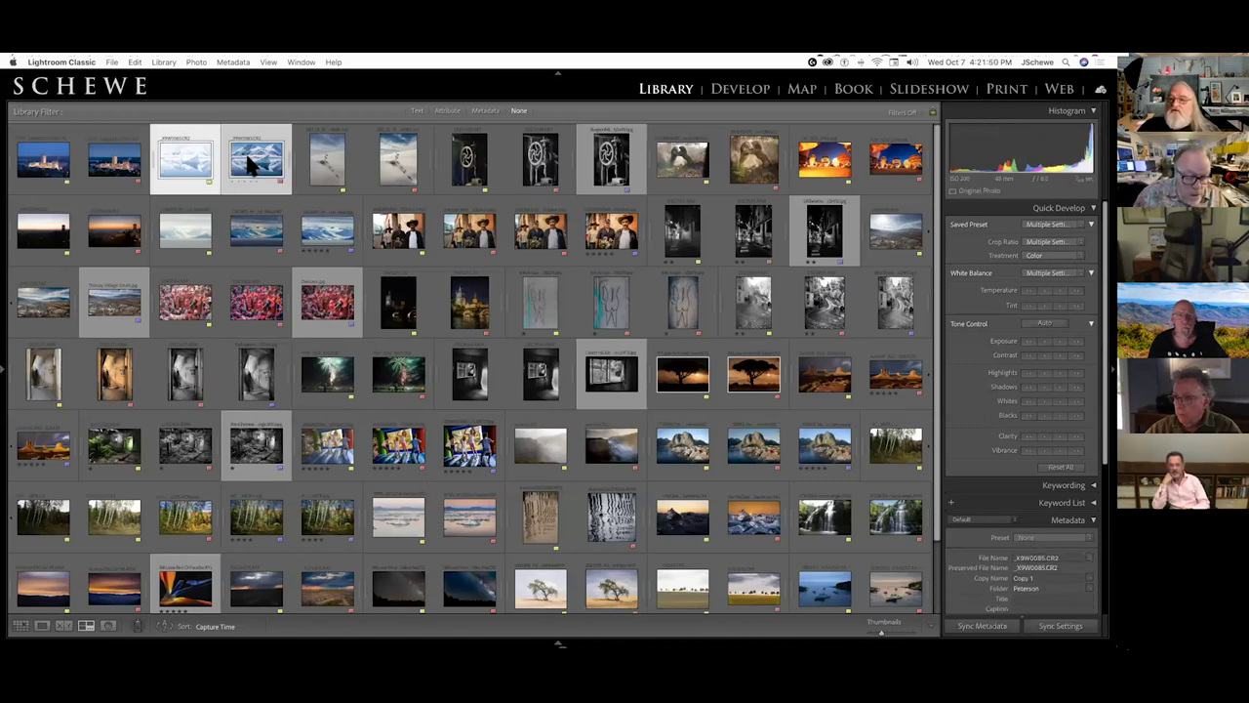
{"action": "key", "text": "n"}
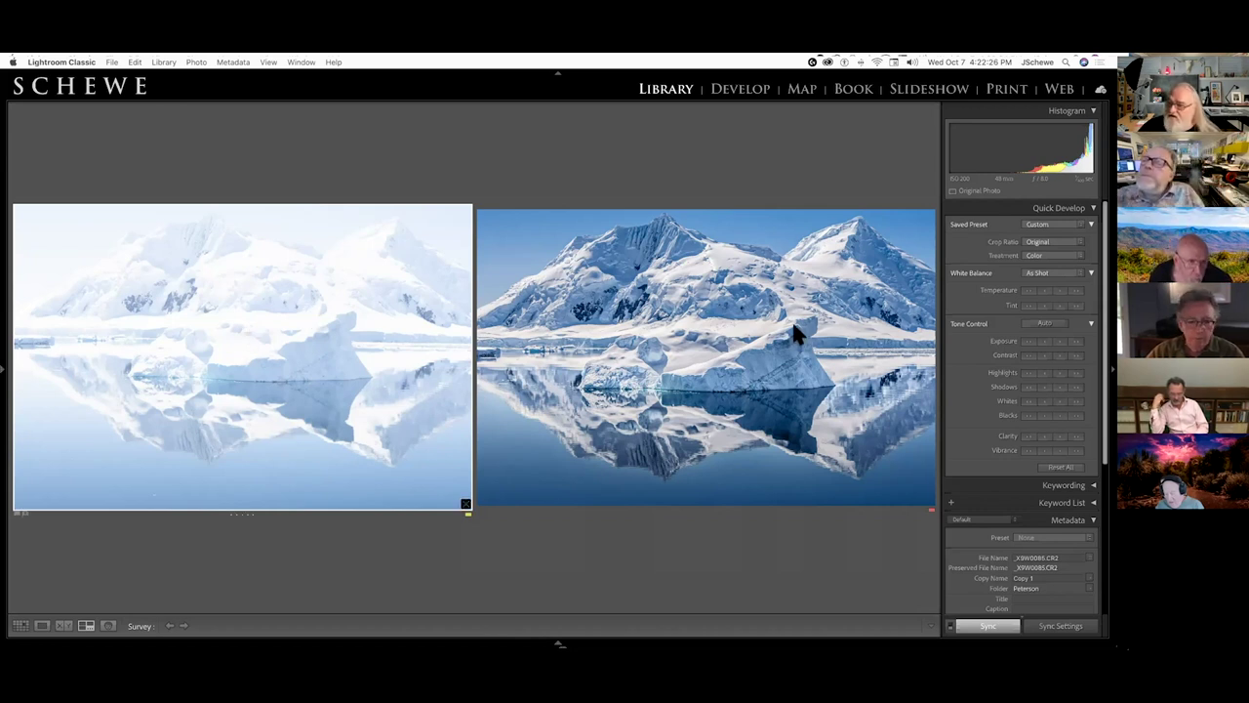
{"action": "left_click", "coordinate": [728, 342]}
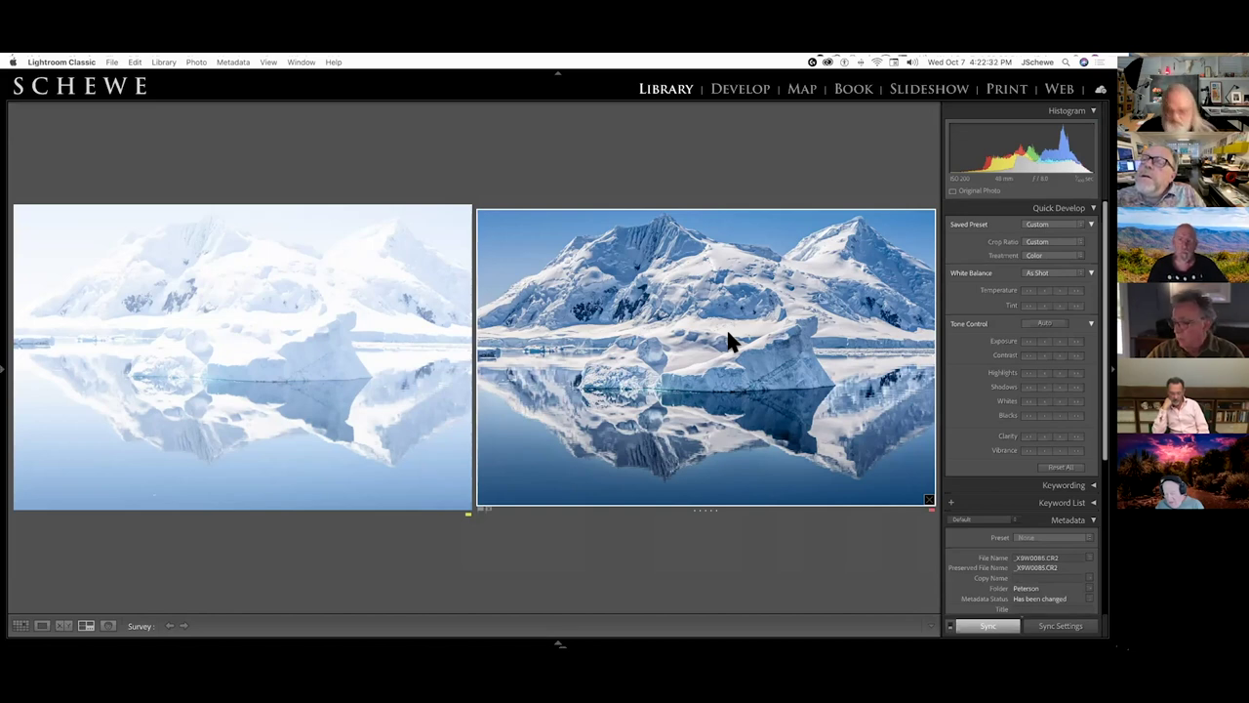
Step: Open the darker iceberg photo in Develop and view its washed-out Default snapshot
{"action": "key", "text": "d"}
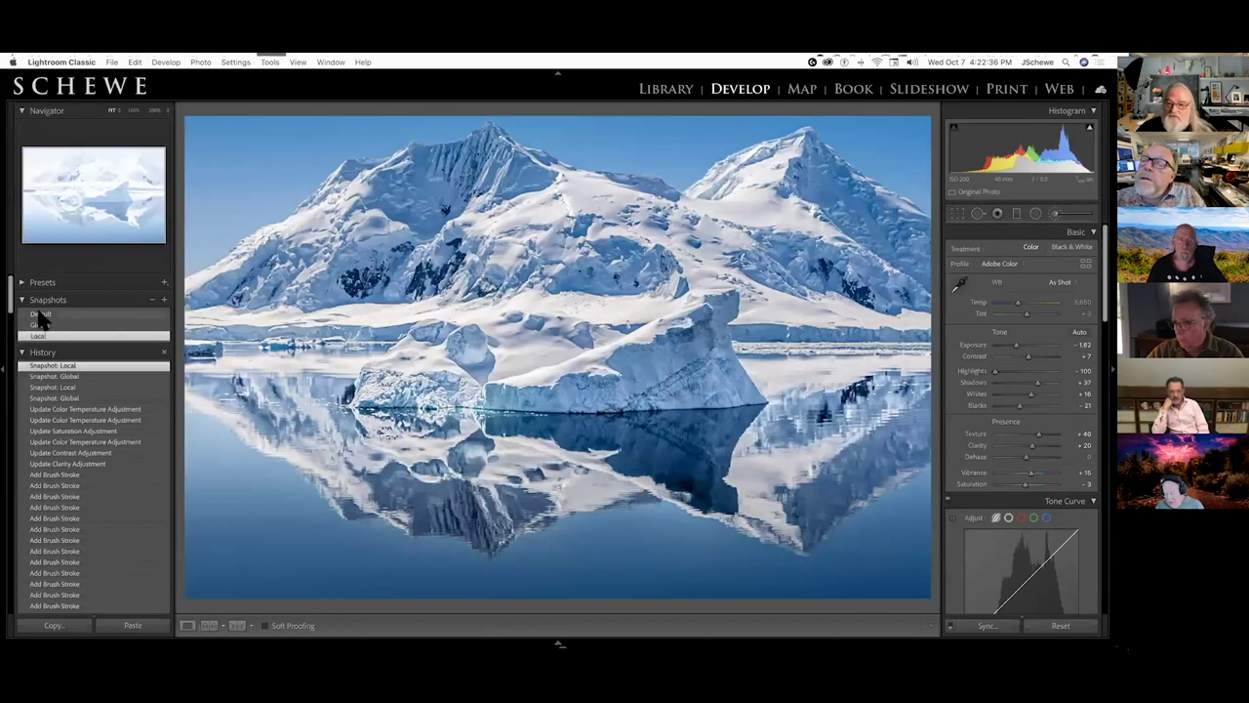
{"action": "left_click", "coordinate": [39, 313]}
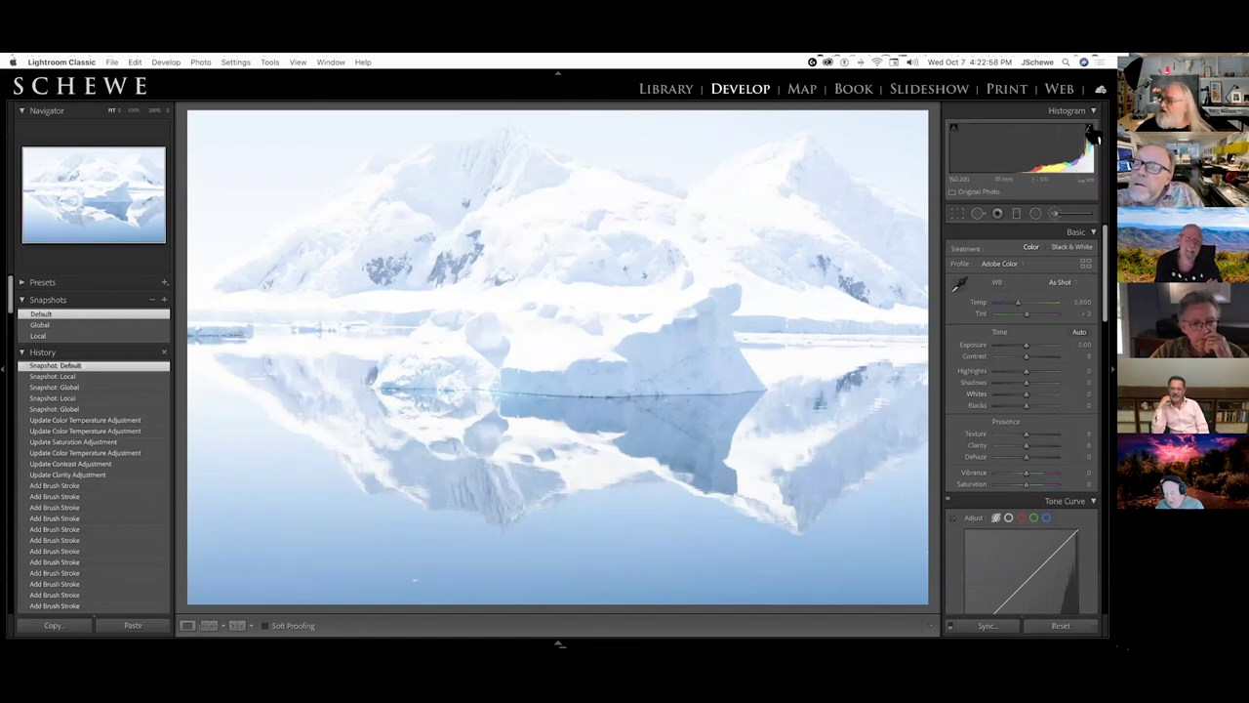
{"action": "mouse_move", "coordinate": [1094, 137]}
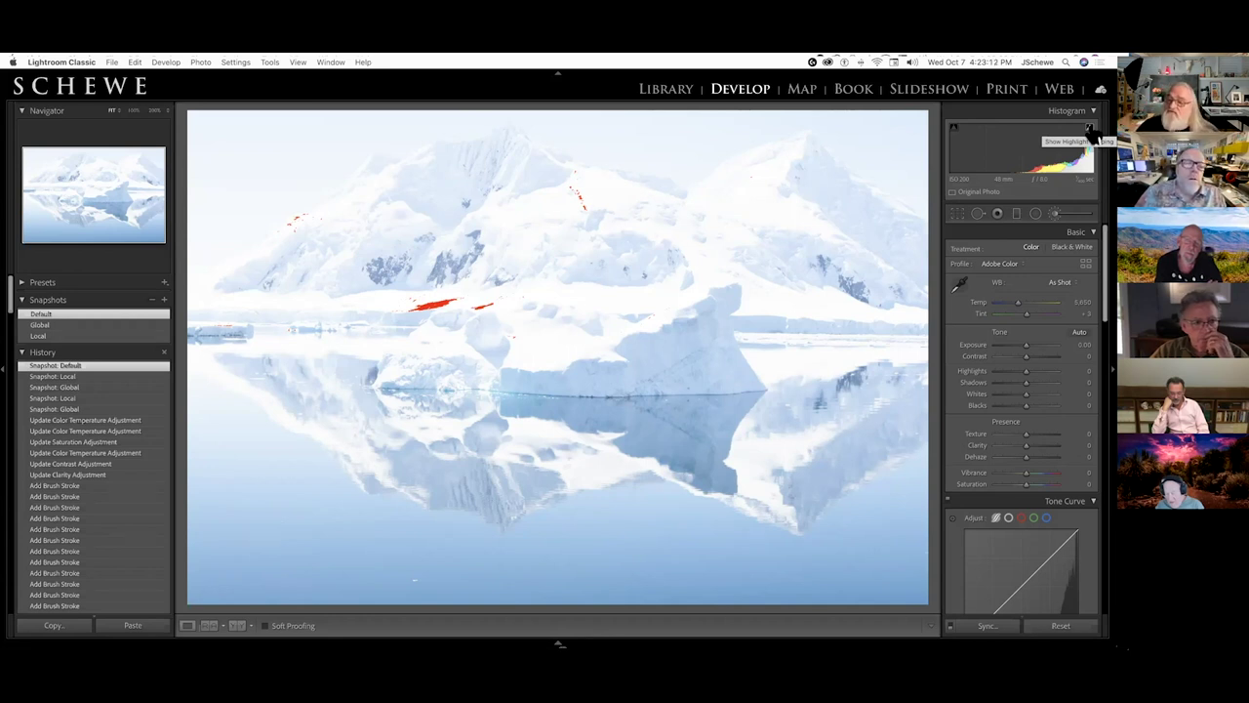
{"action": "left_click", "coordinate": [1090, 130]}
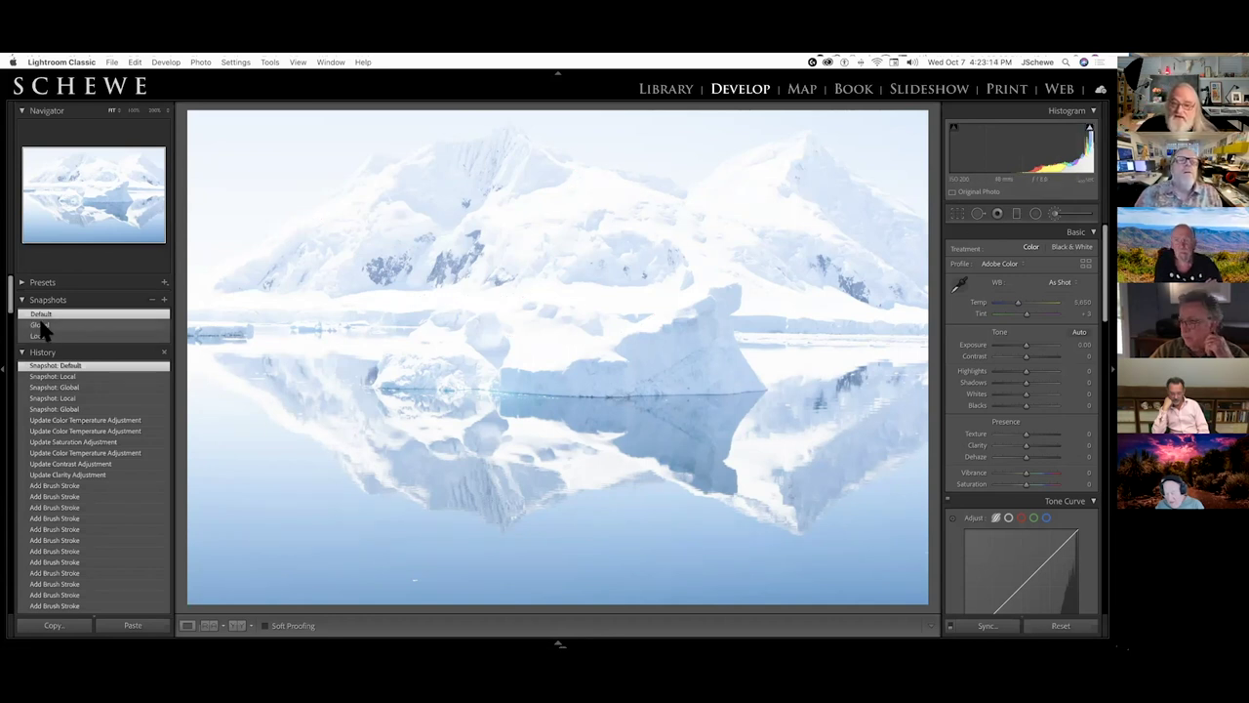
{"action": "left_click", "coordinate": [44, 326]}
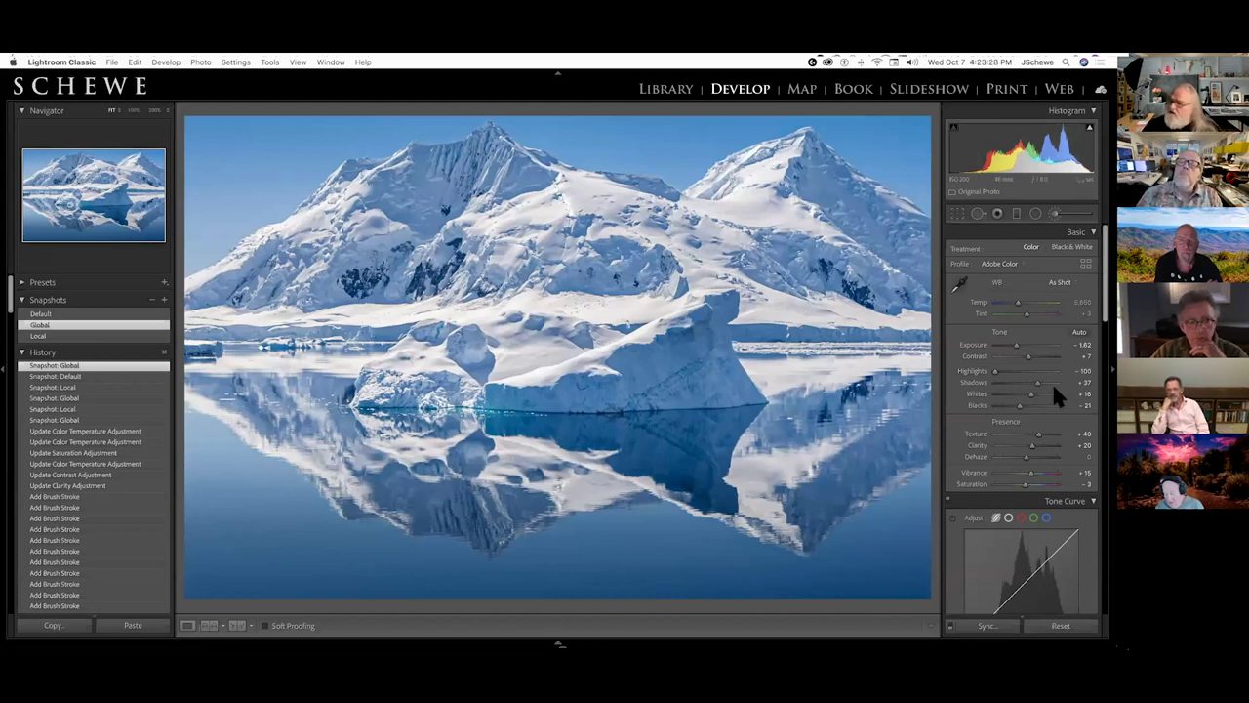
{"action": "key", "text": "alt"}
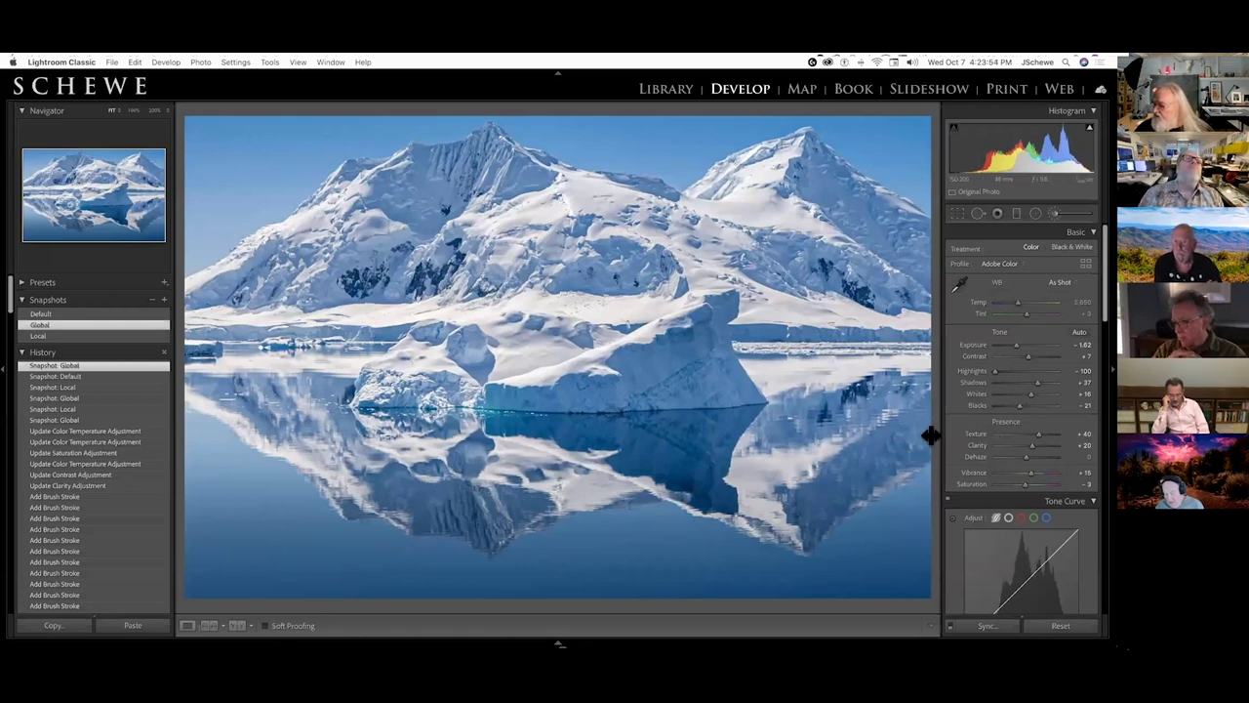
Step: Widen the right adjustment panel and set the iceberg photo's Exposure to -1.85
{"action": "left_click_drag", "start_coordinate": [932, 436], "coordinate": [916, 439]}
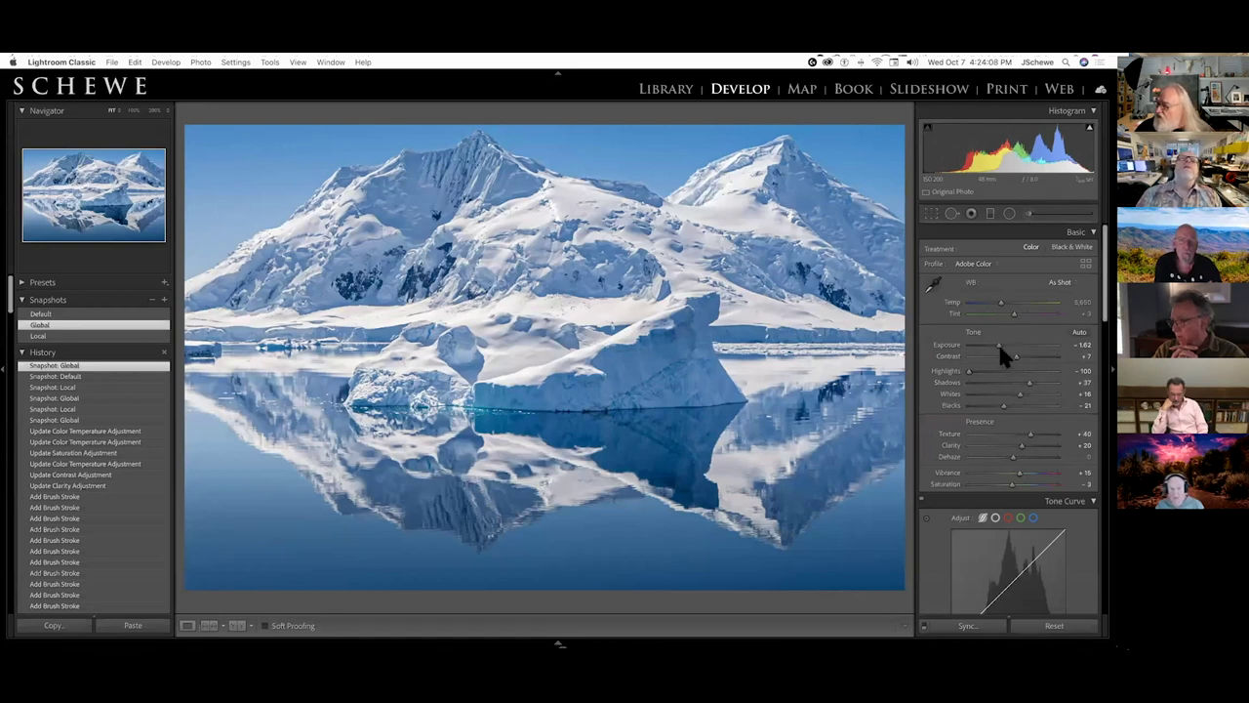
{"action": "left_click_drag", "start_coordinate": [996, 345], "coordinate": [993, 345]}
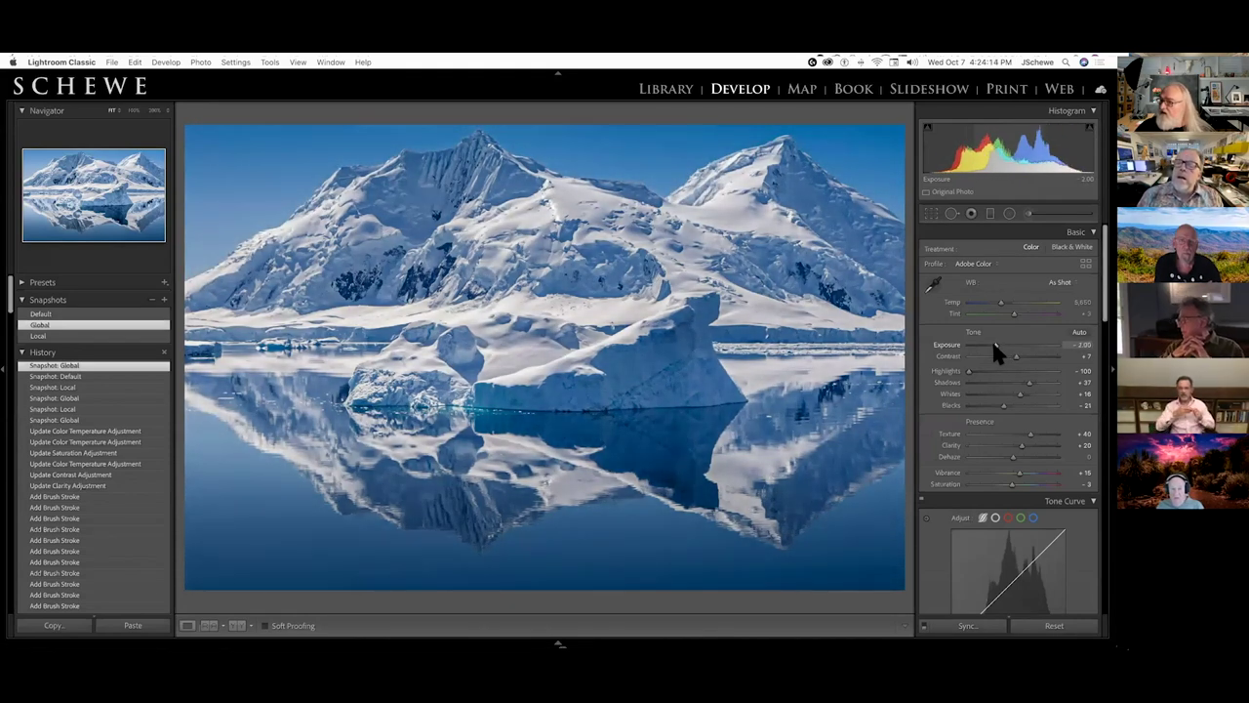
{"action": "left_click_drag", "start_coordinate": [993, 344], "coordinate": [994, 387]}
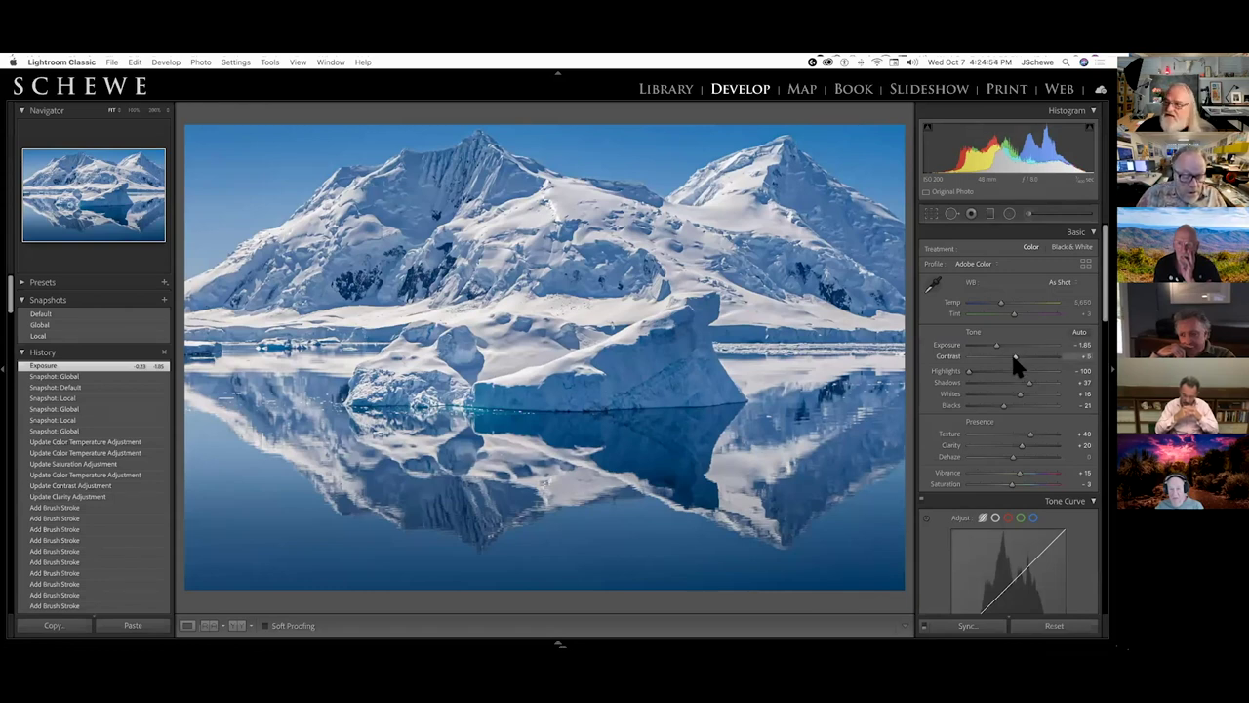
Step: Try Contrast at -10 and +6, revert to the Global snapshot, then set Clarity to +29
{"action": "left_click_drag", "start_coordinate": [1012, 358], "coordinate": [1005, 357]}
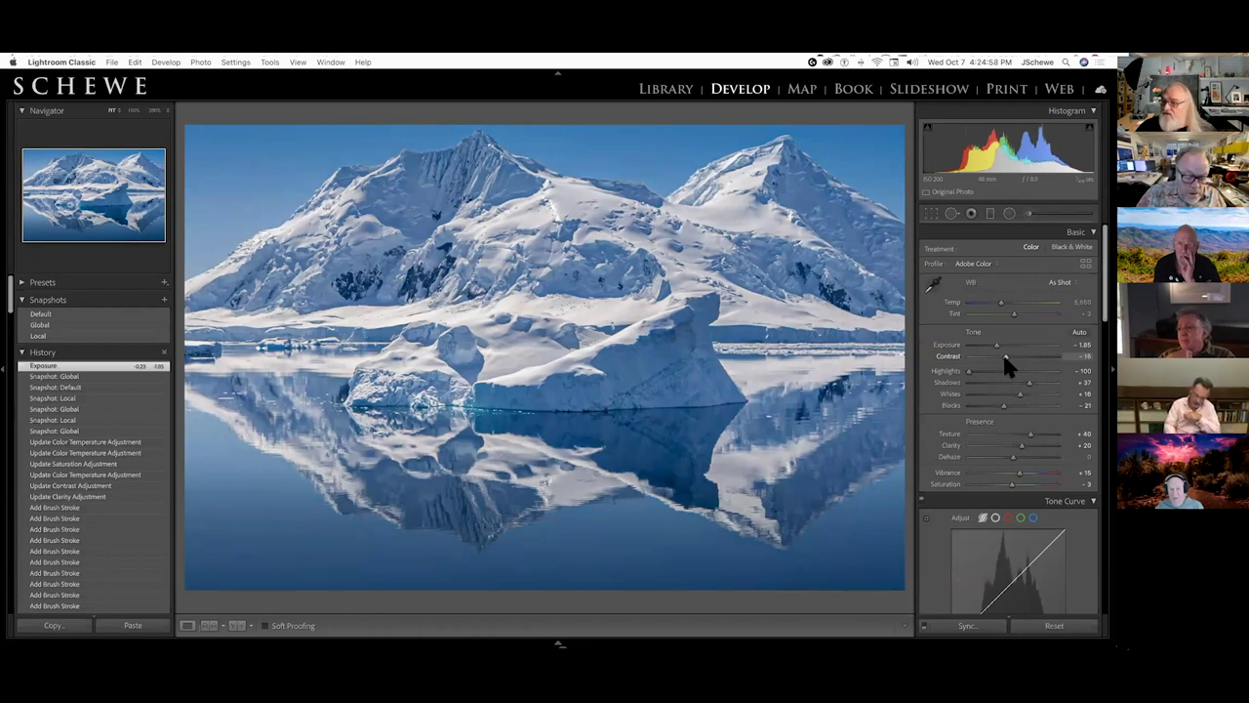
{"action": "left_click_drag", "start_coordinate": [1002, 355], "coordinate": [1013, 355]}
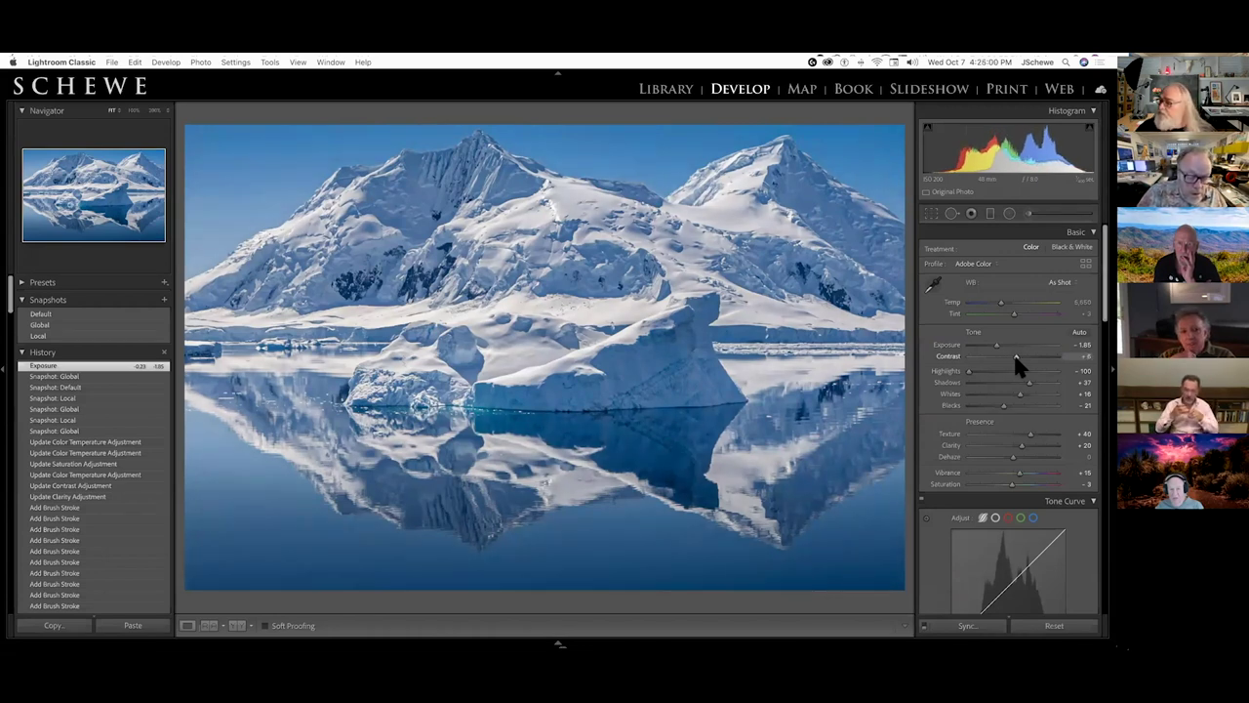
{"action": "left_click", "coordinate": [48, 325]}
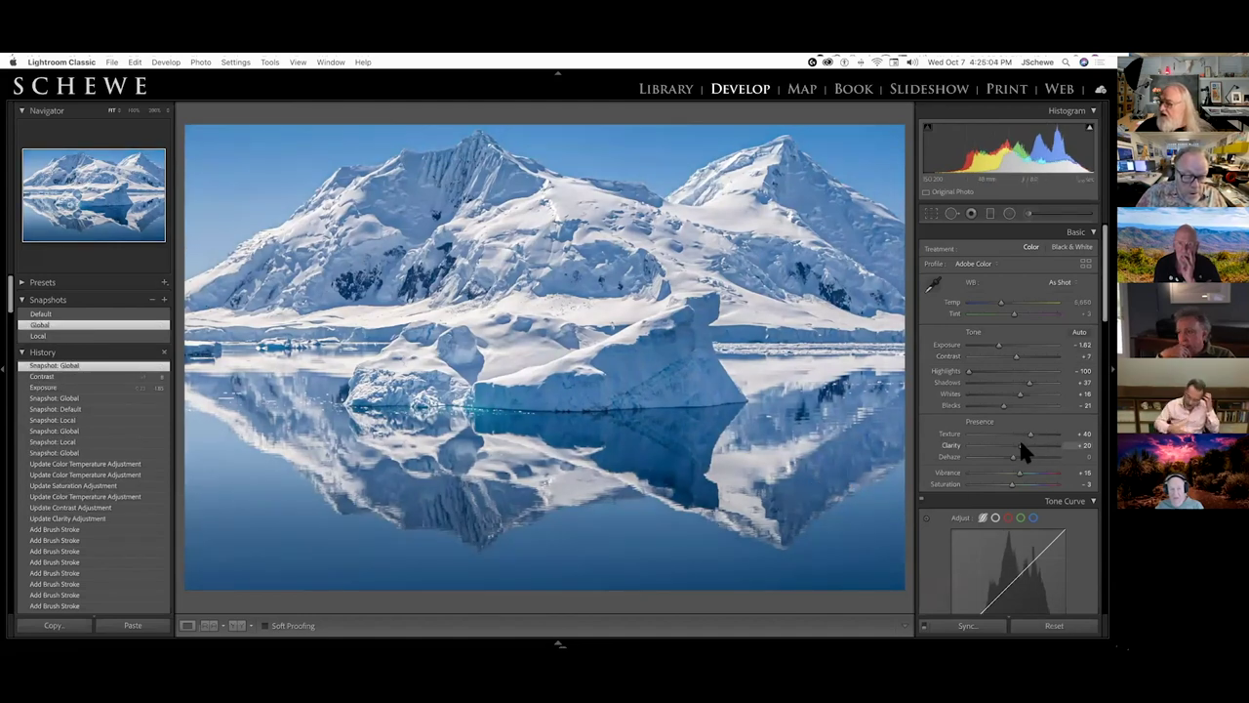
{"action": "mouse_move", "coordinate": [1022, 444]}
{"action": "left_mouse_down"}
{"action": "mouse_move", "coordinate": [1031, 452]}
{"action": "mouse_move", "coordinate": [1006, 460]}
{"action": "mouse_move", "coordinate": [1037, 451]}
{"action": "mouse_move", "coordinate": [1023, 445]}
{"action": "mouse_move", "coordinate": [1040, 458]}
{"action": "mouse_move", "coordinate": [1026, 455]}
{"action": "left_mouse_up"}
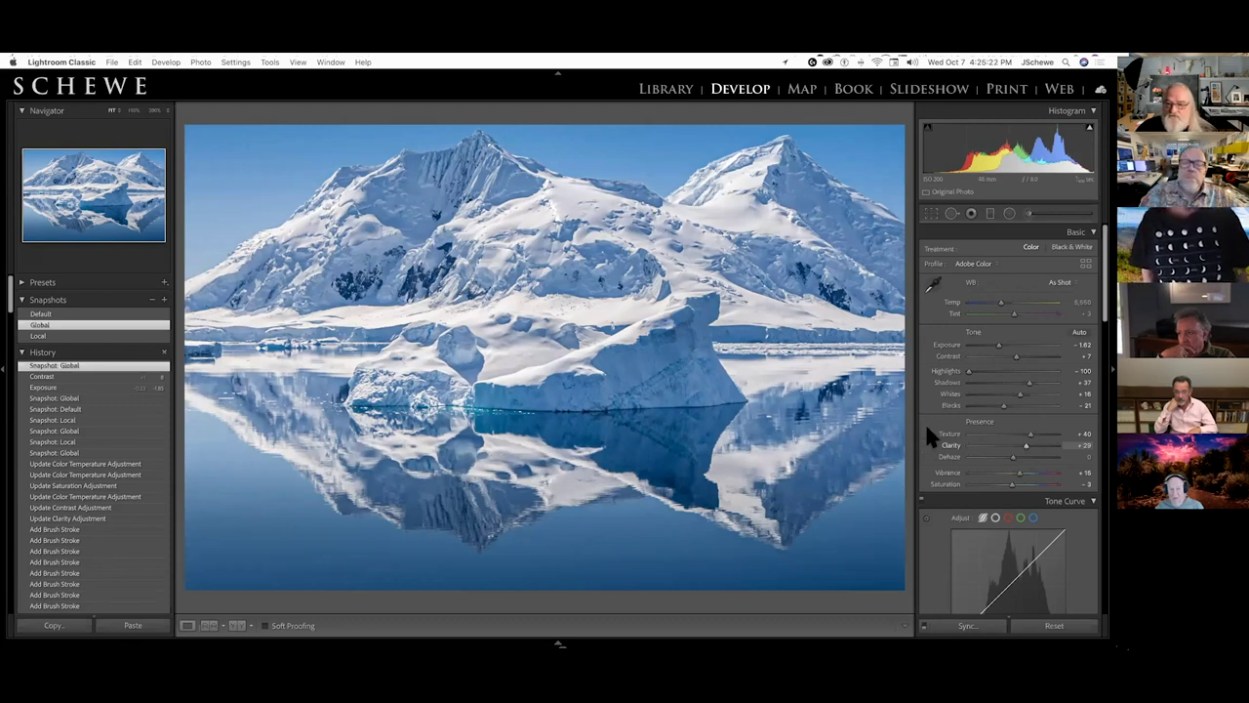
Step: Revert the iceberg photo to its Global snapshot, then switch to its Local snapshot
{"action": "left_click", "coordinate": [39, 325]}
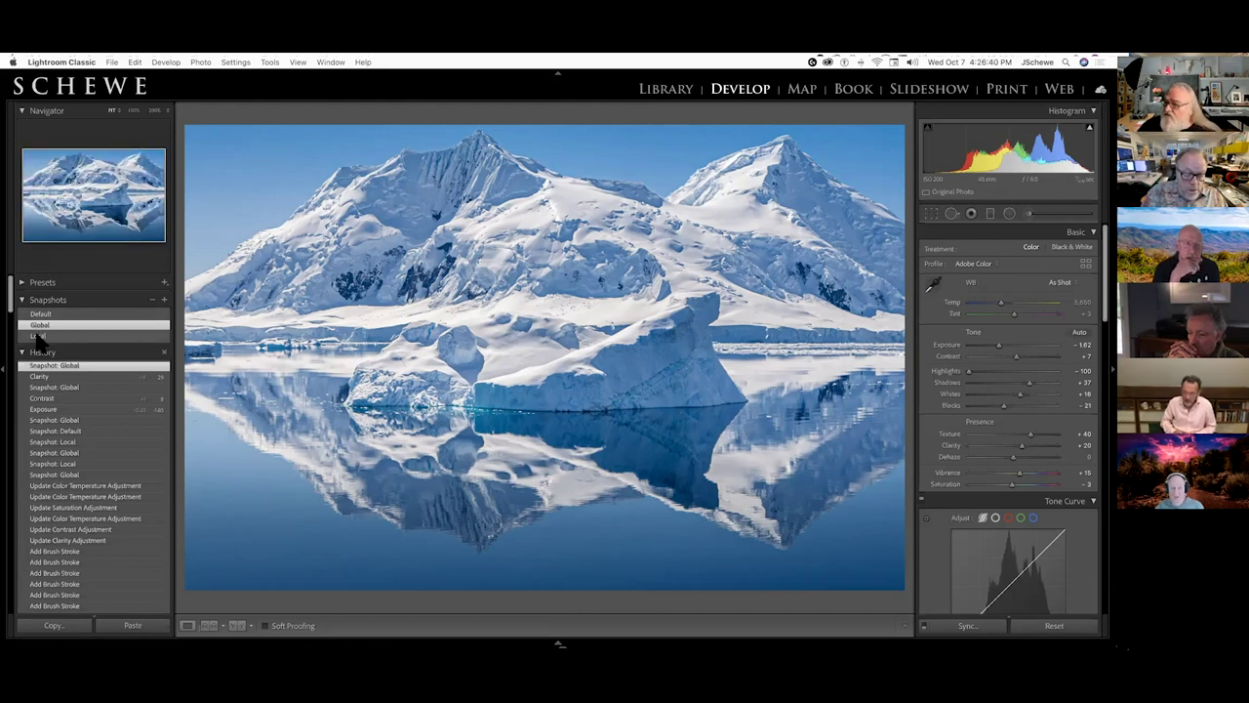
{"action": "left_click", "coordinate": [39, 336]}
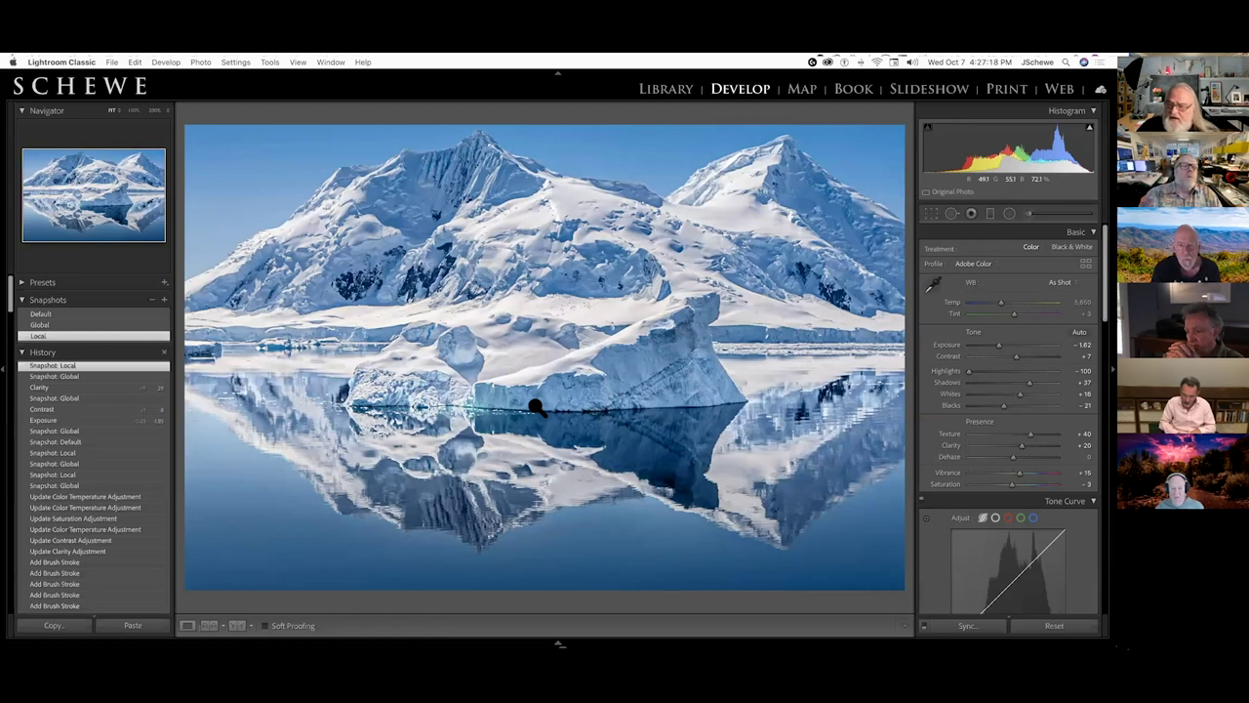
Step: With the Graduated Filter tool, inspect the sky, mountain and water-reflection filter masks in turn
{"action": "left_click", "coordinate": [1009, 213]}
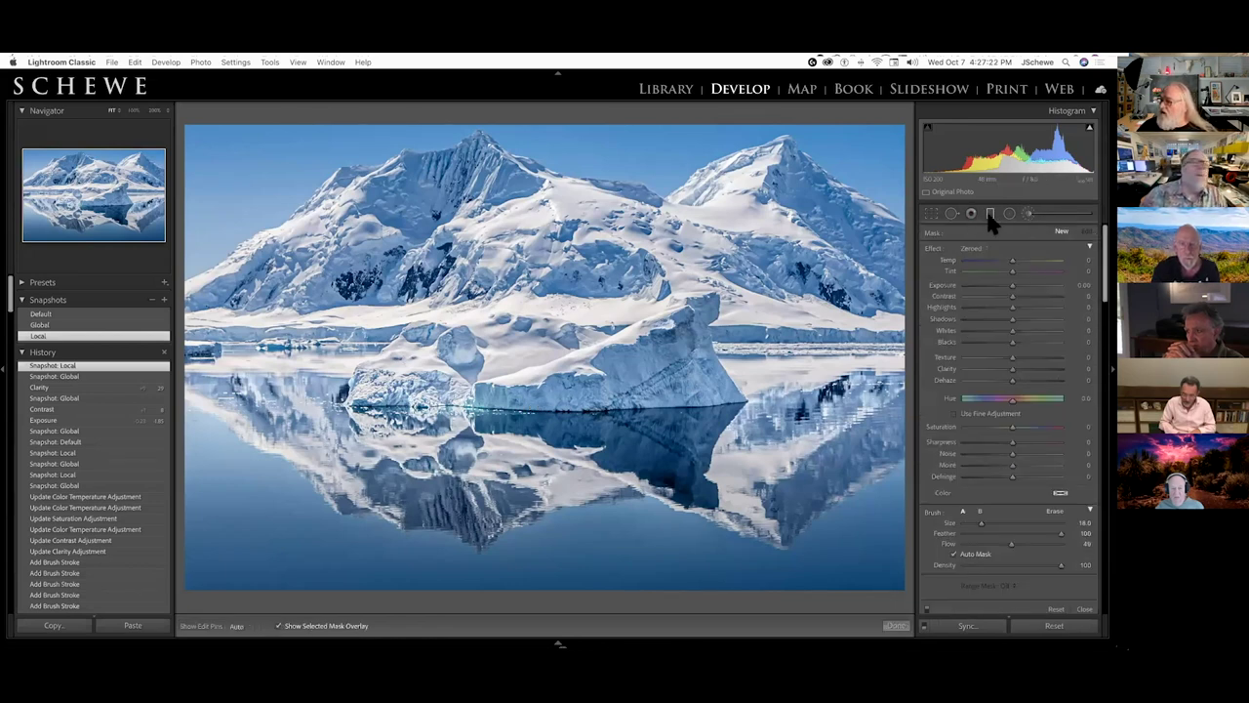
{"action": "left_click", "coordinate": [989, 216]}
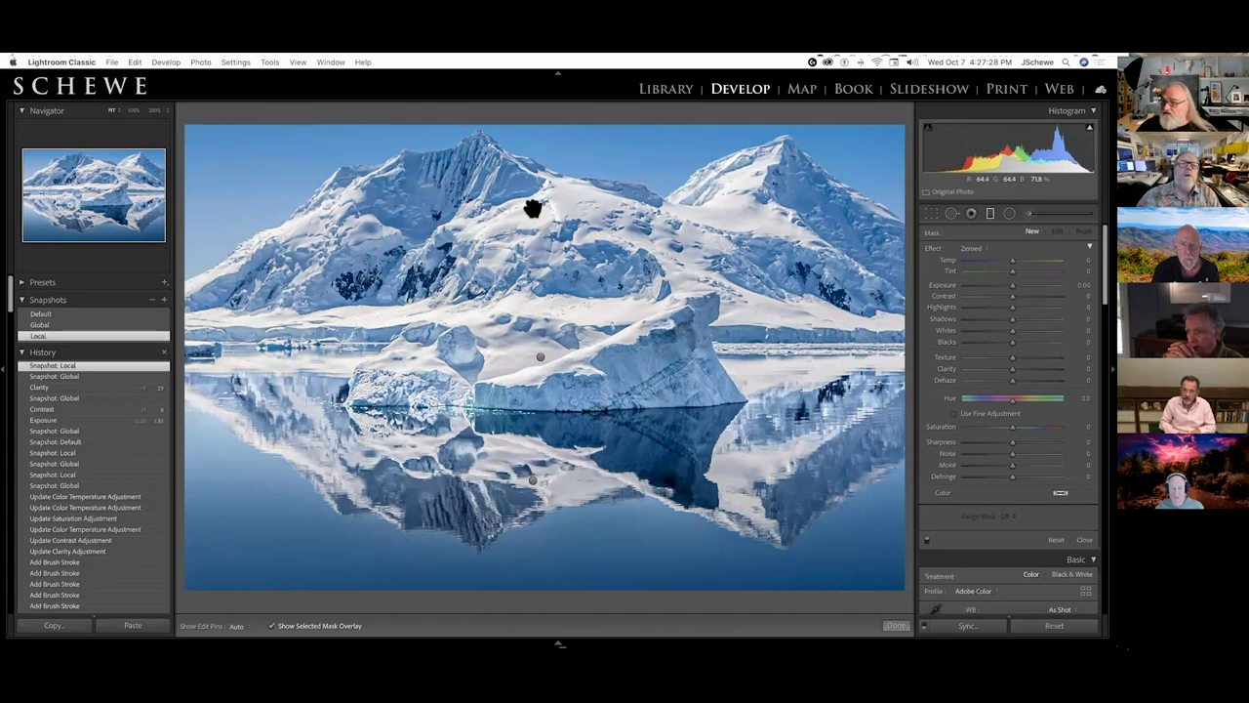
{"action": "left_click", "coordinate": [533, 206]}
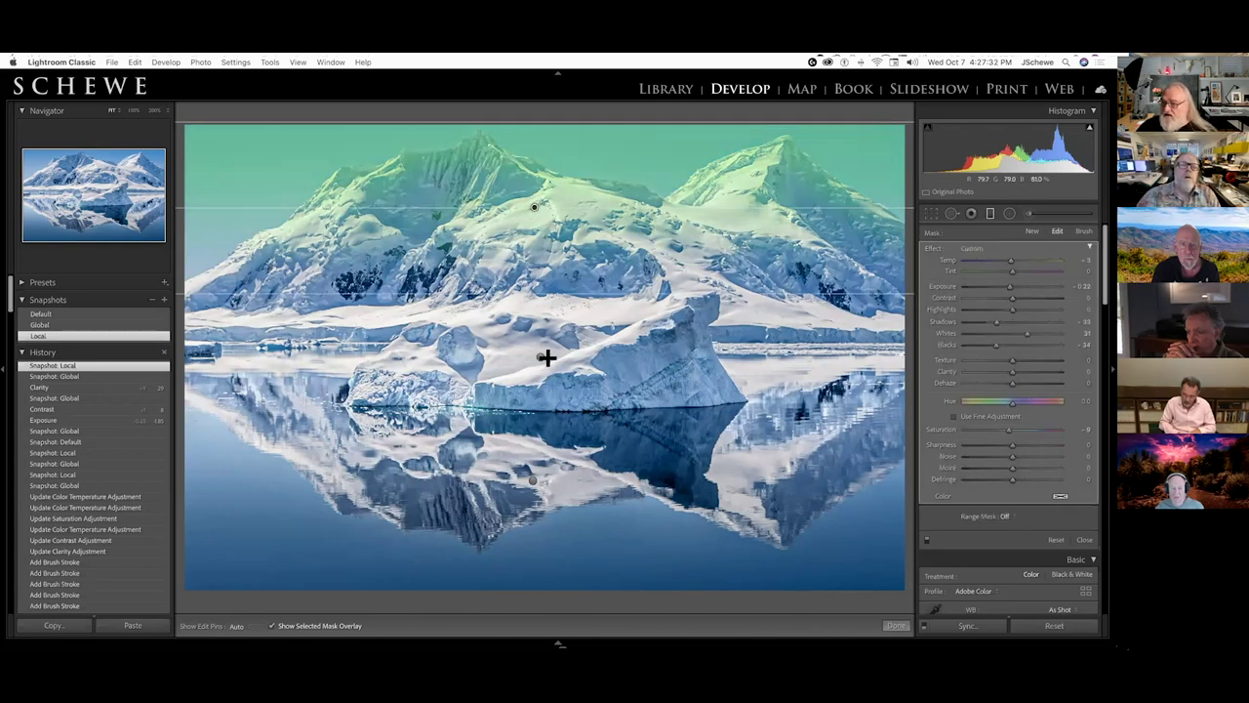
{"action": "left_click", "coordinate": [540, 356]}
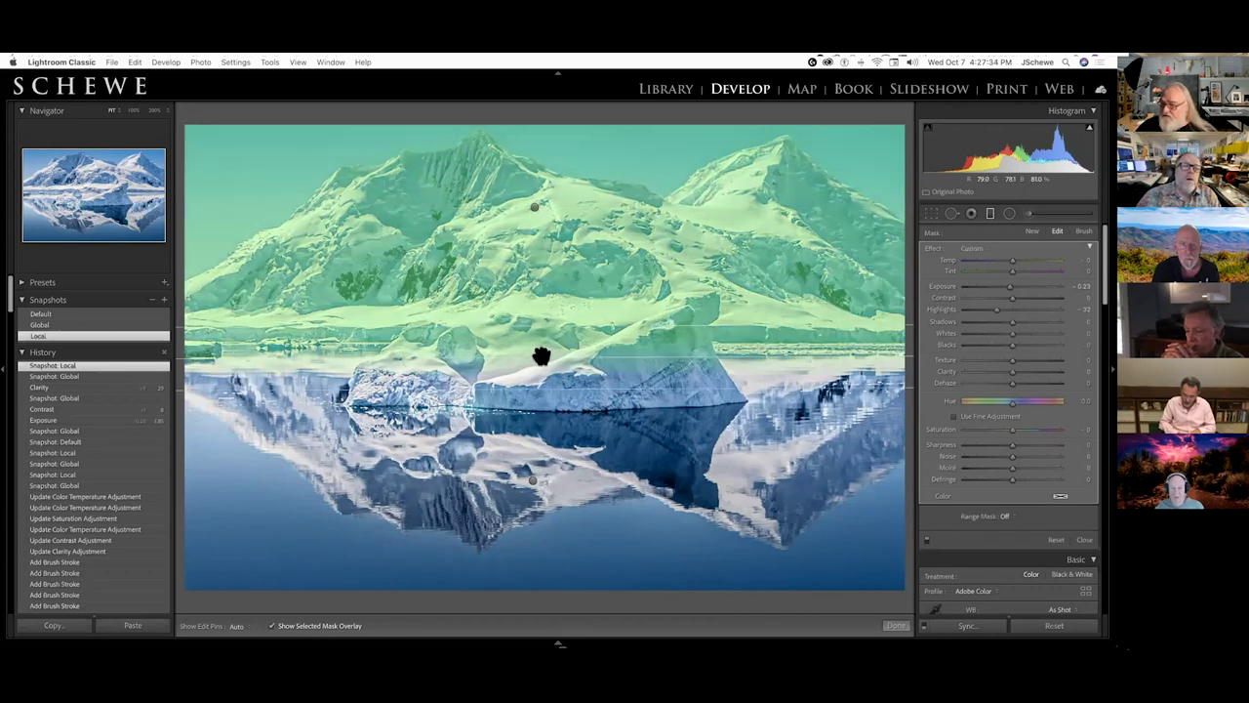
{"action": "left_click", "coordinate": [531, 480]}
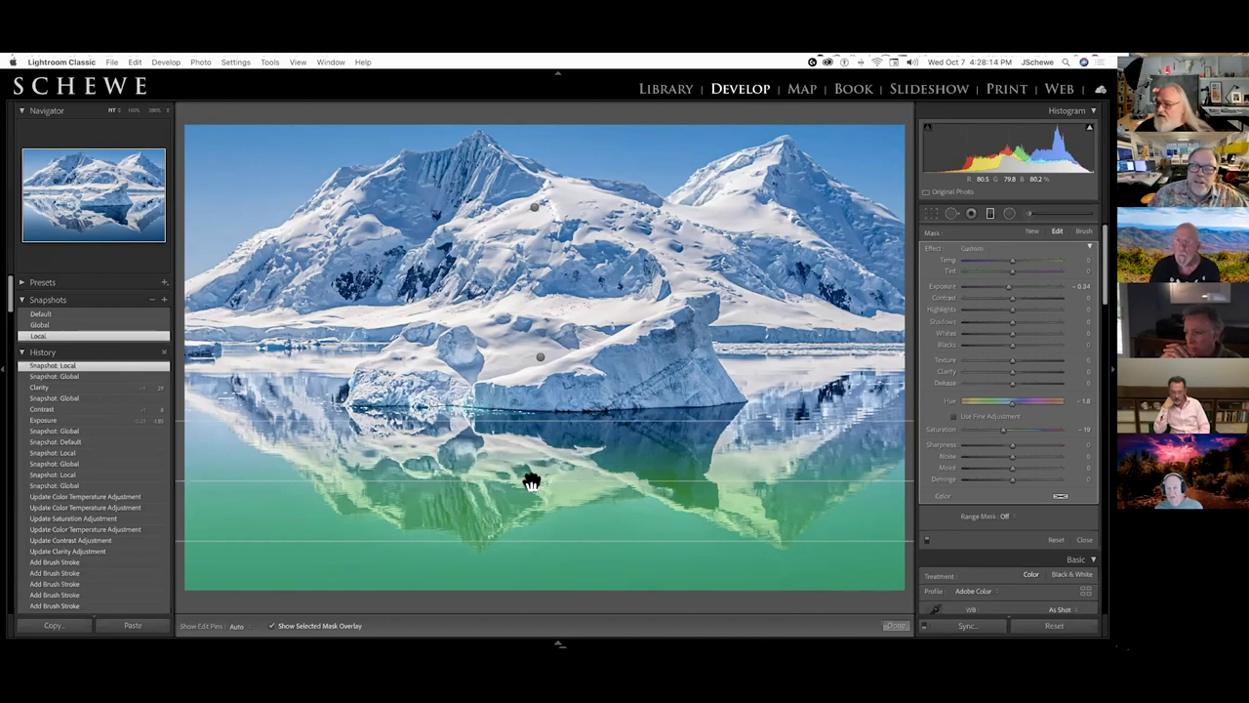
Step: Step through the iceberg's brush adjustments, ending on the mountains' slopes with Contrast 20 and Saturation 8
{"action": "left_click", "coordinate": [1029, 219]}
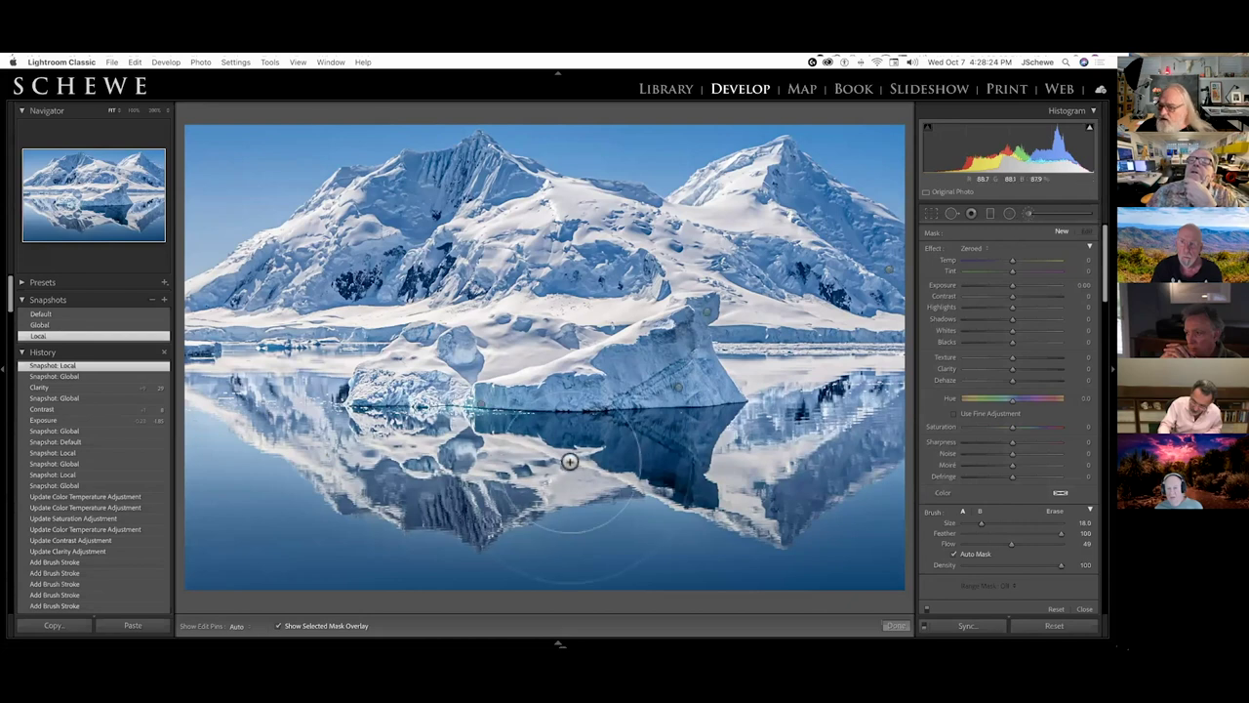
{"action": "left_click", "coordinate": [481, 406]}
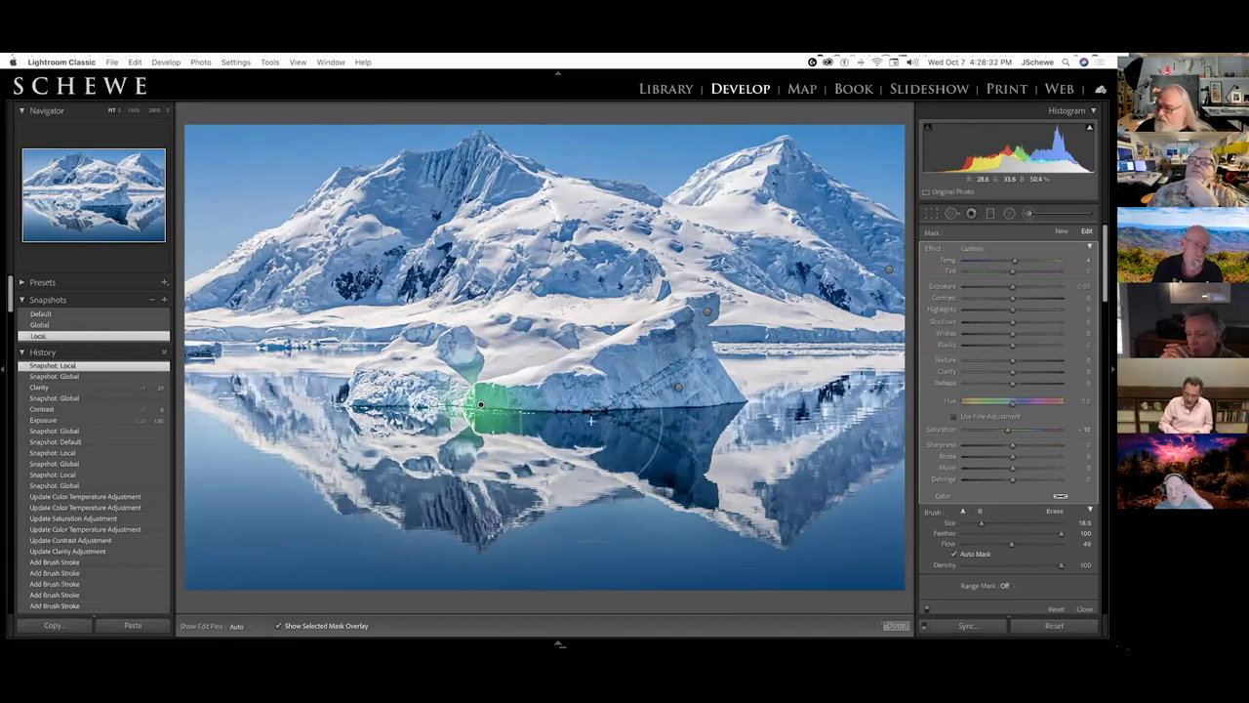
{"action": "left_click", "coordinate": [680, 393]}
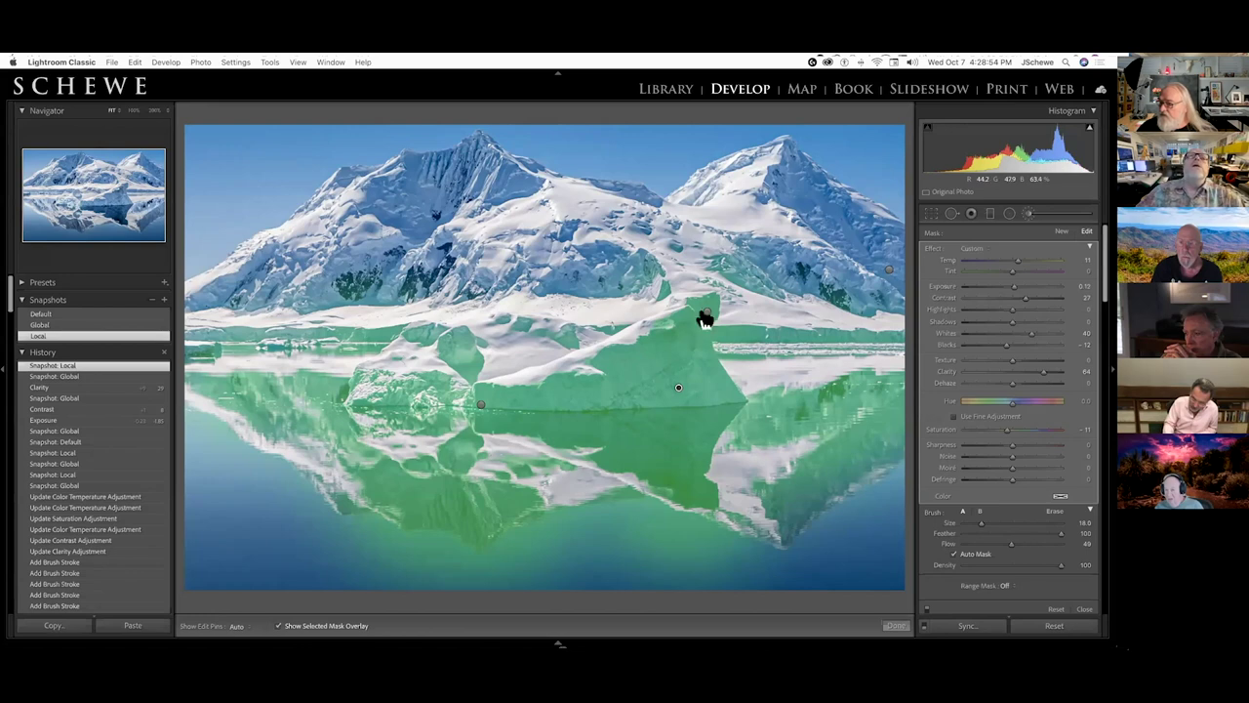
{"action": "left_click", "coordinate": [706, 316]}
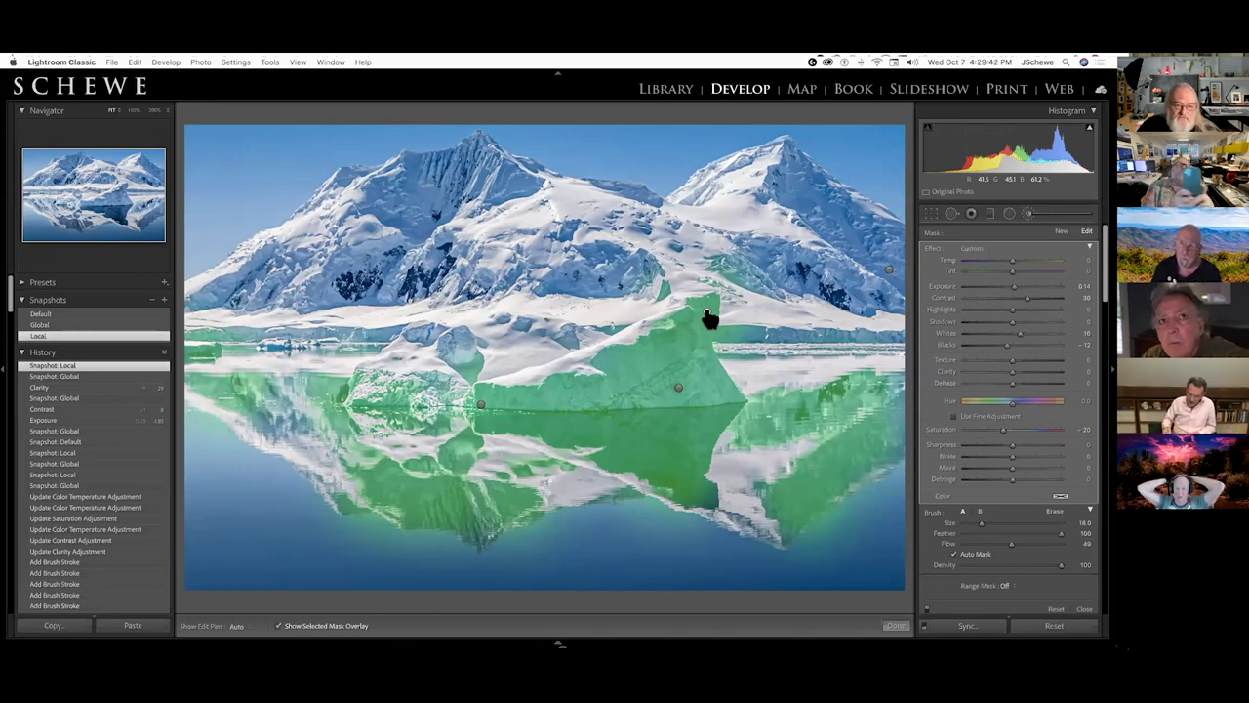
{"action": "left_click", "coordinate": [891, 276]}
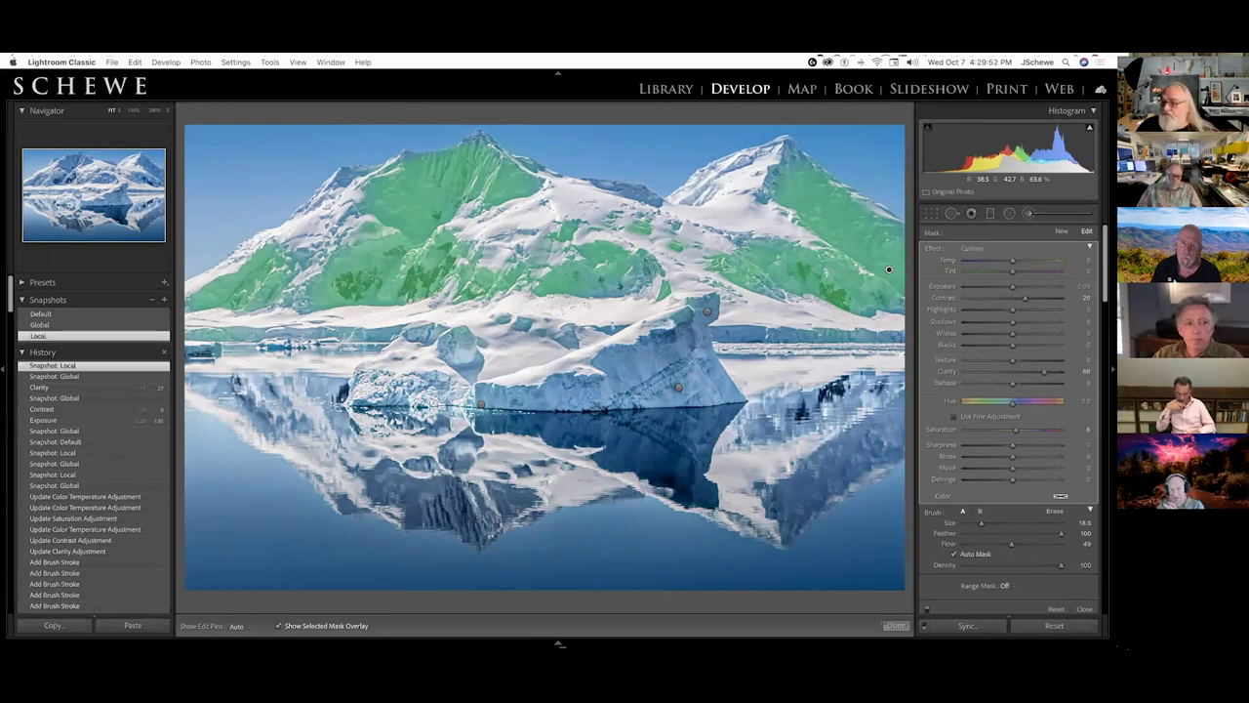
Step: Cycle the iceberg photo through its Default, Global and Local snapshots, ending on Local
{"action": "left_click", "coordinate": [40, 314]}
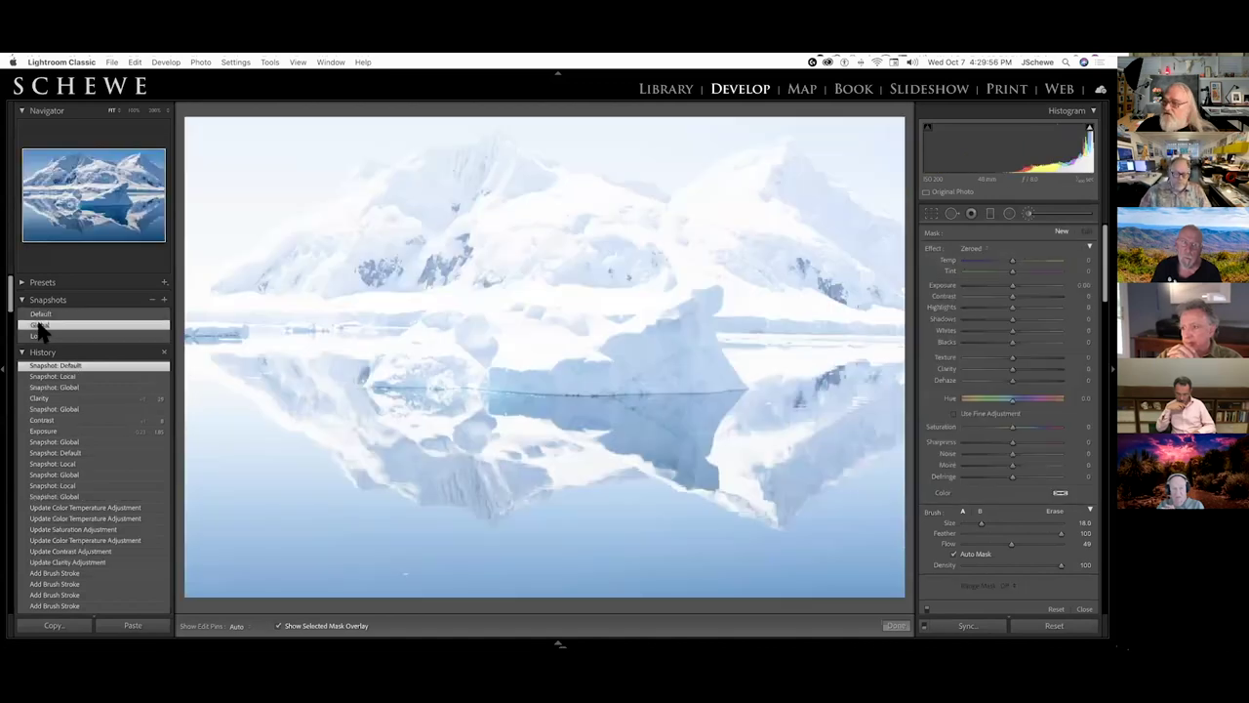
{"action": "left_click", "coordinate": [39, 326]}
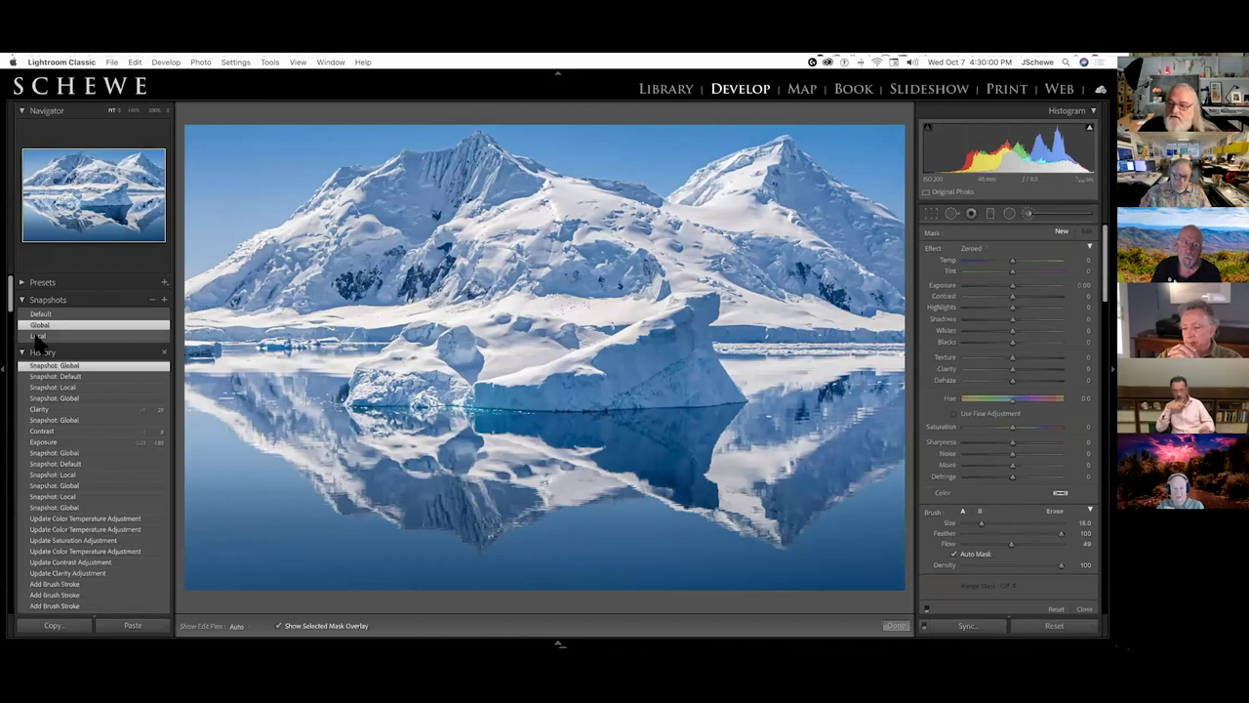
{"action": "left_click", "coordinate": [40, 336]}
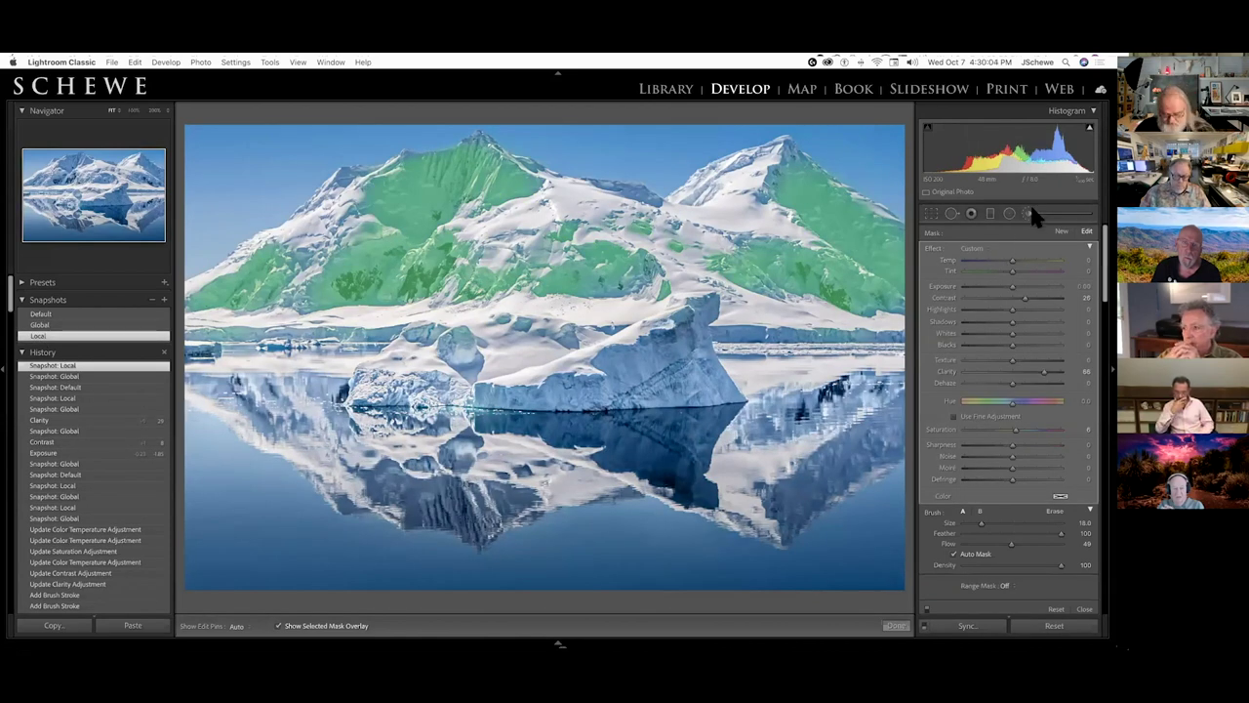
Step: Hide the green mask overlay on the mountains' brush adjustment
{"action": "key", "text": "o"}
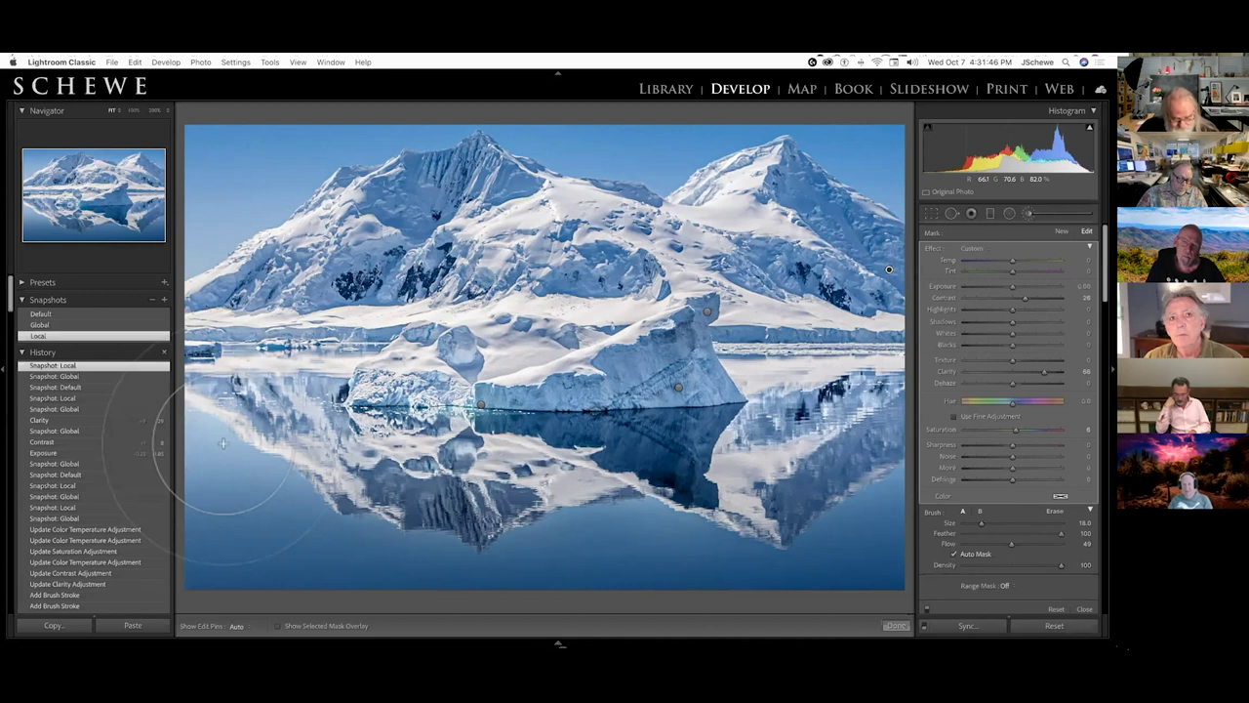
Step: Compare both White Sands dune photos in Survey view and open the edited one in Develop
{"action": "key", "text": "g"}
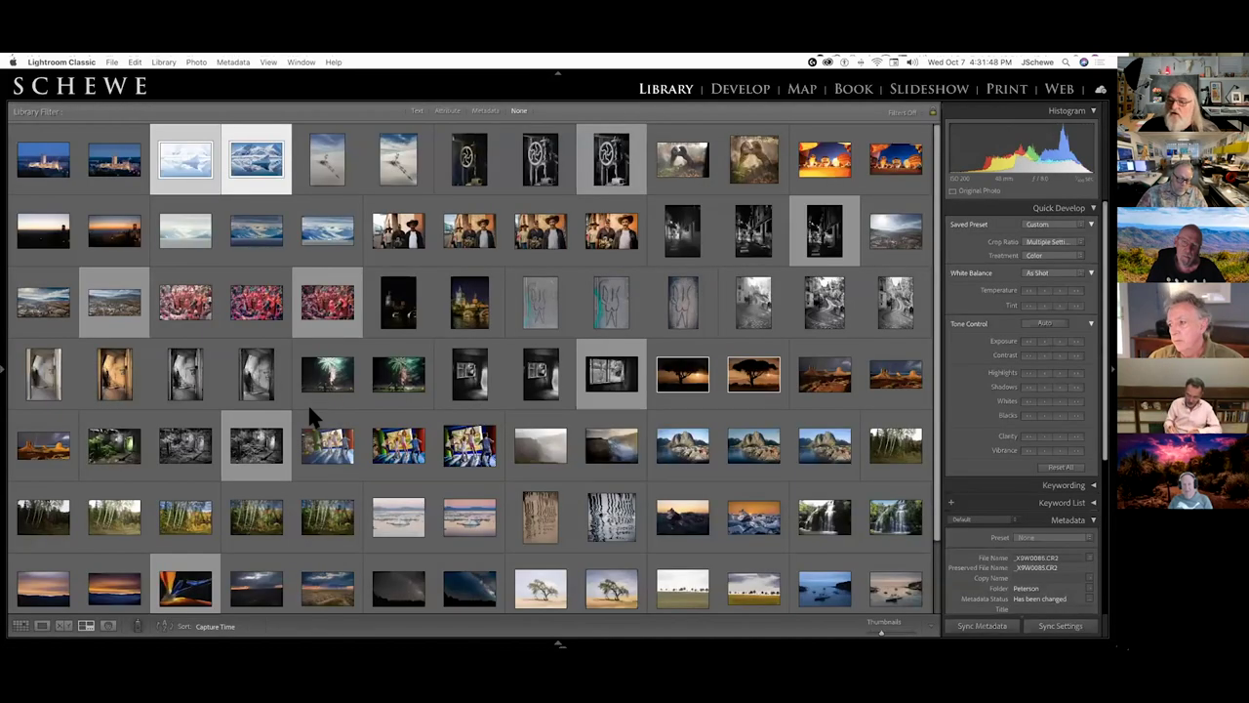
{"action": "left_click", "coordinate": [312, 158]}
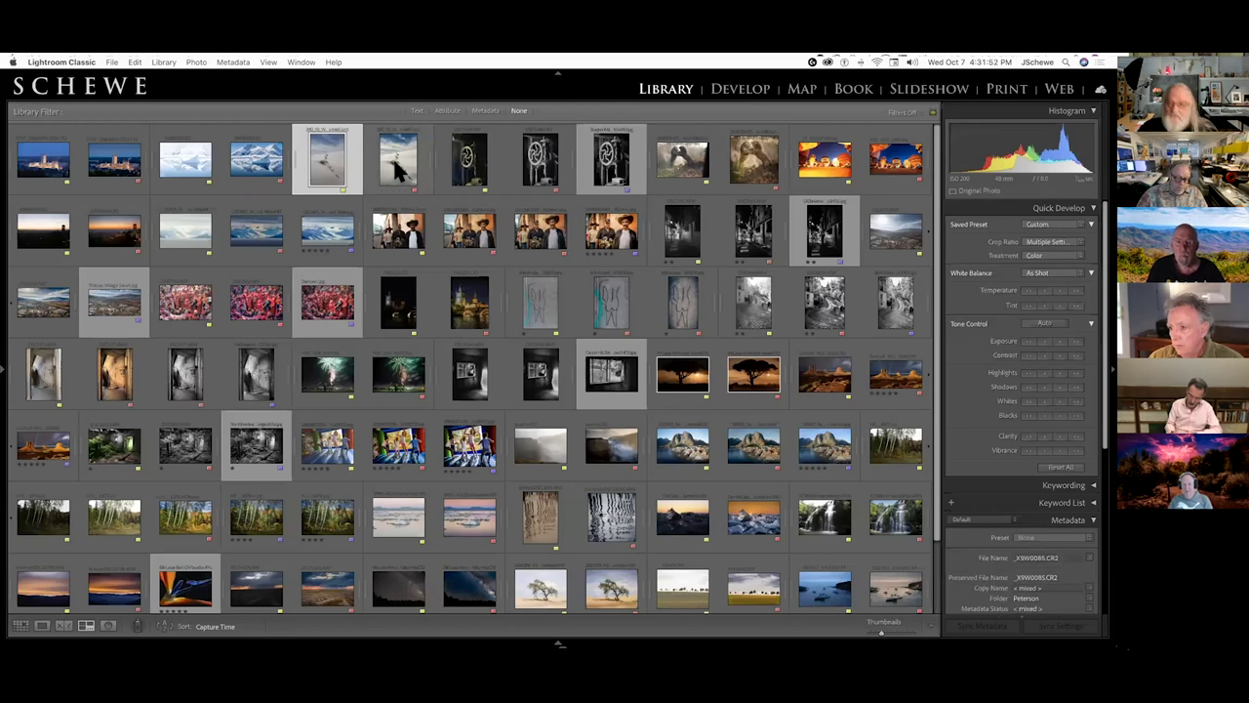
{"action": "left_click", "coordinate": [397, 168], "text": "shift"}
{"action": "key", "text": "n"}
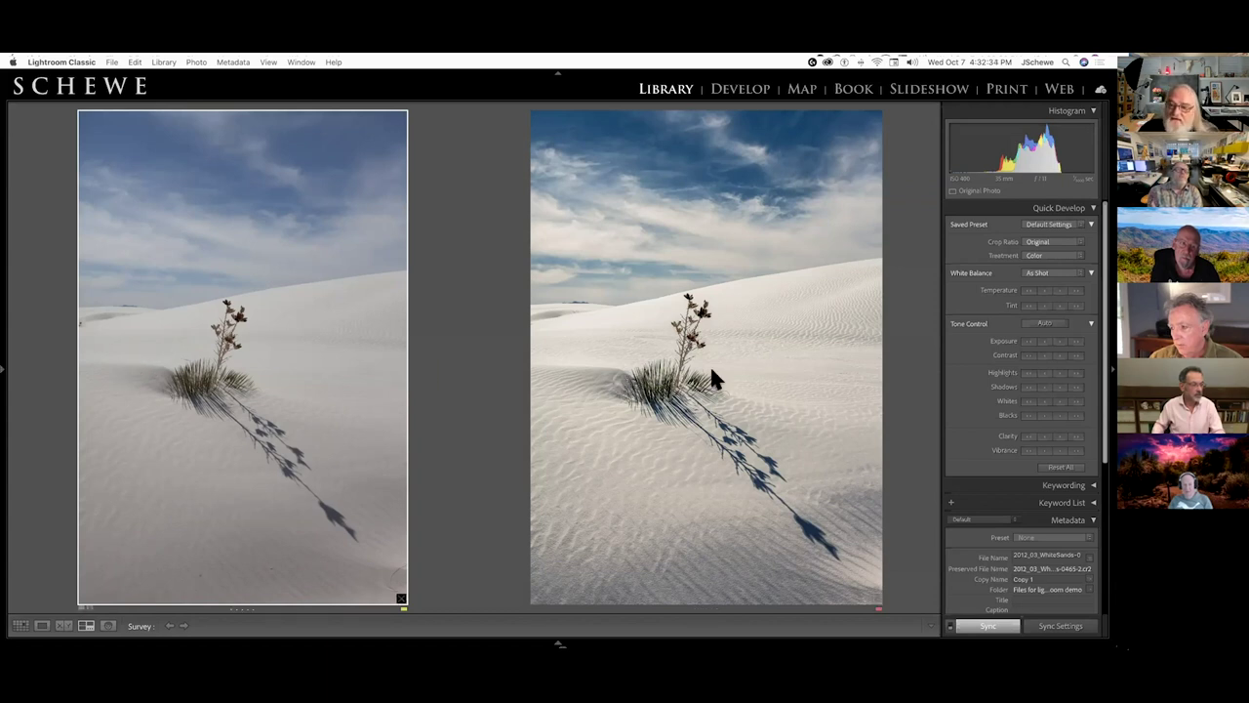
{"action": "left_click", "coordinate": [722, 306]}
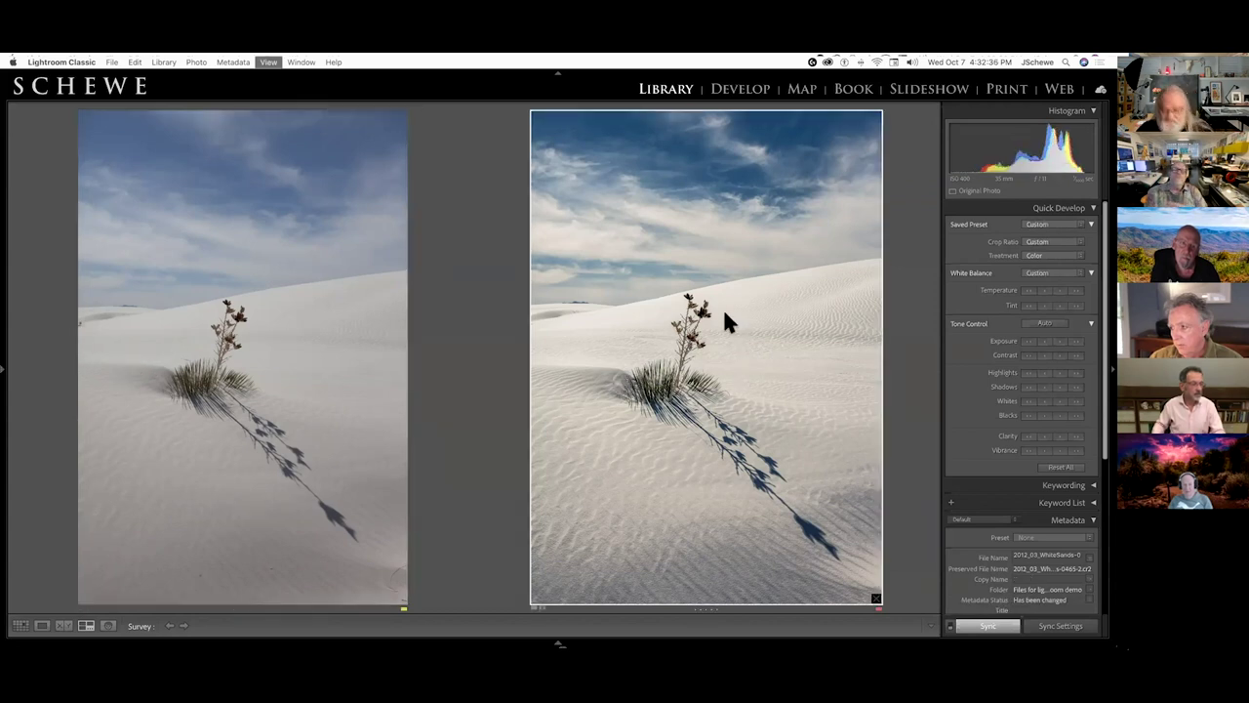
{"action": "key", "text": "d"}
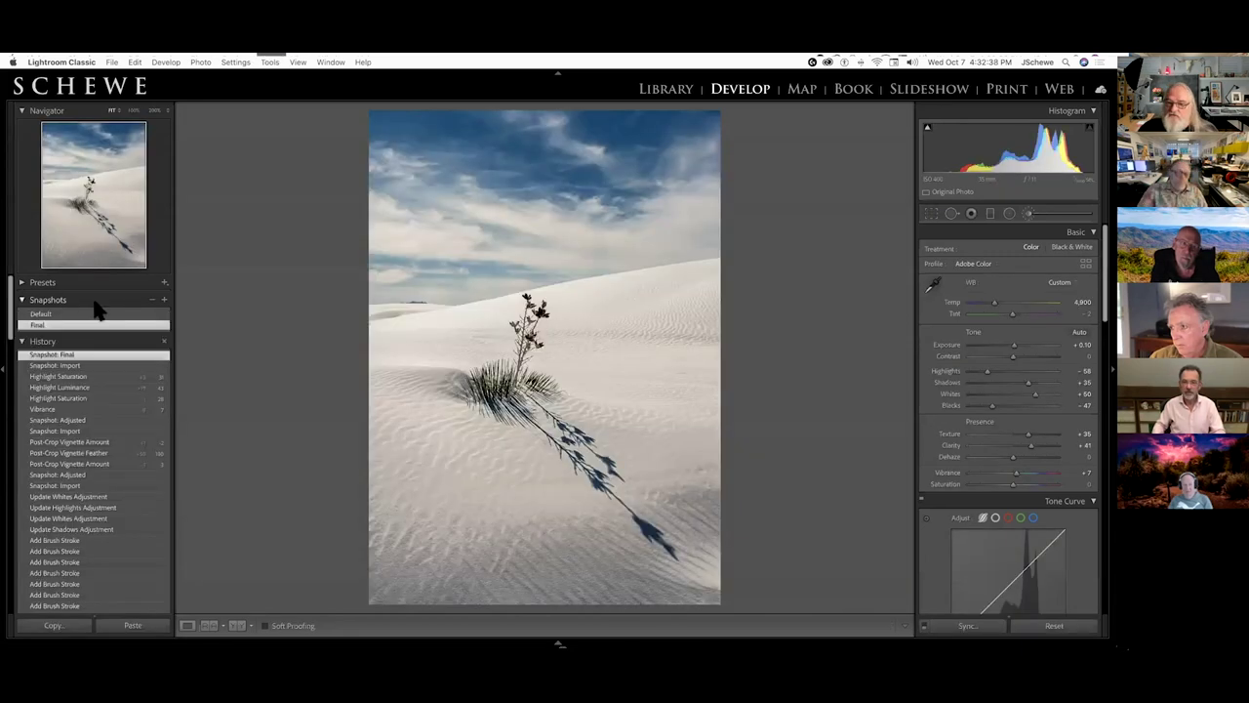
Step: Compare the dune photo's Default and Final snapshots, then drag a sky graduated filter to the crest
{"action": "left_click", "coordinate": [39, 313]}
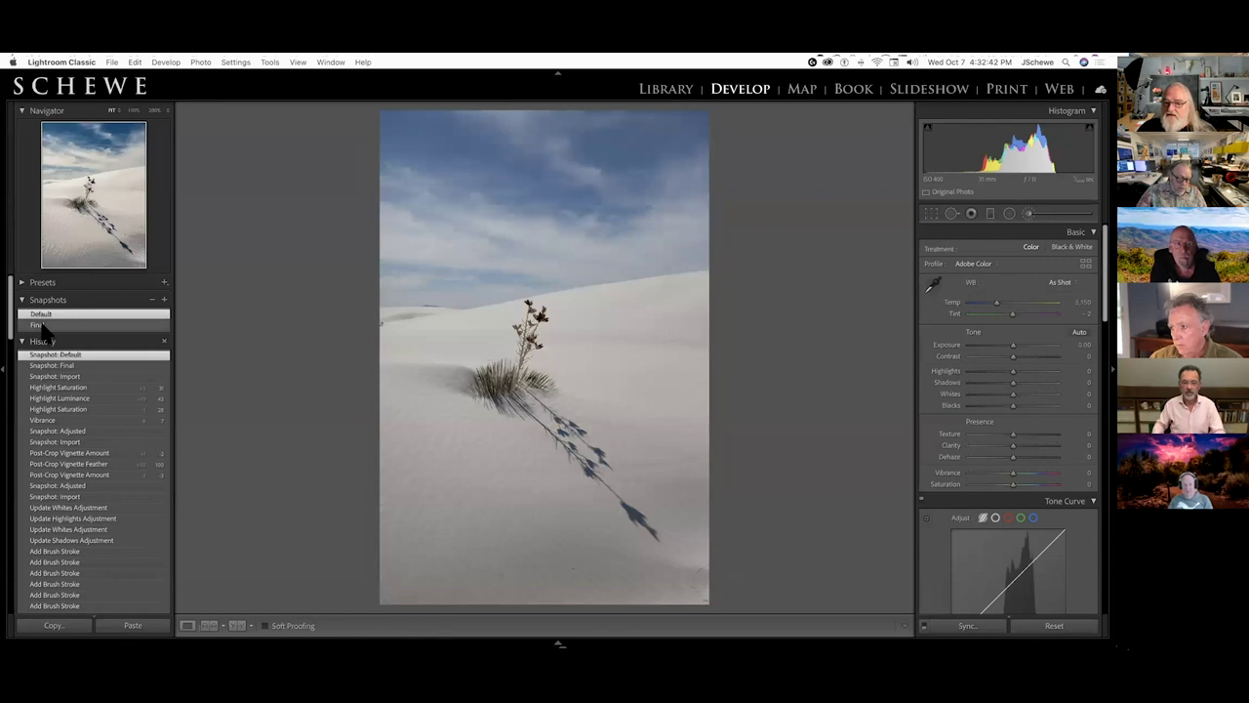
{"action": "left_click", "coordinate": [39, 324]}
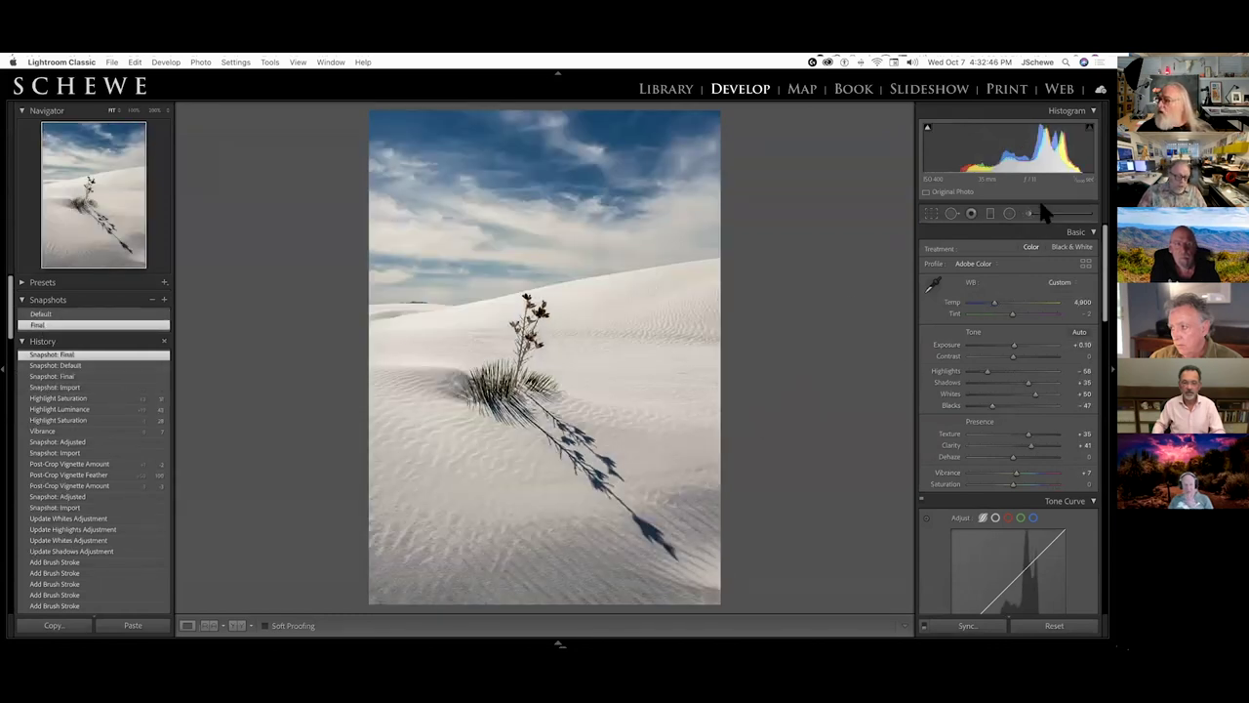
{"action": "left_click", "coordinate": [989, 213]}
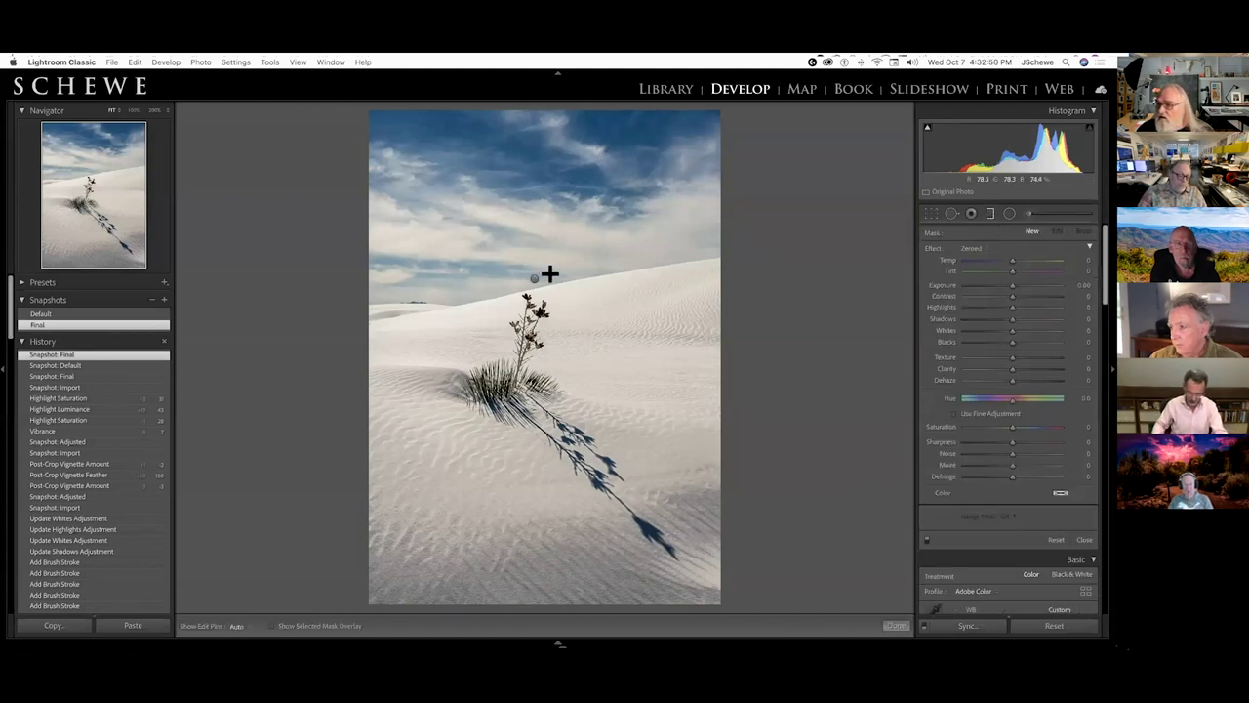
{"action": "left_click_drag", "start_coordinate": [534, 279], "coordinate": [546, 244]}
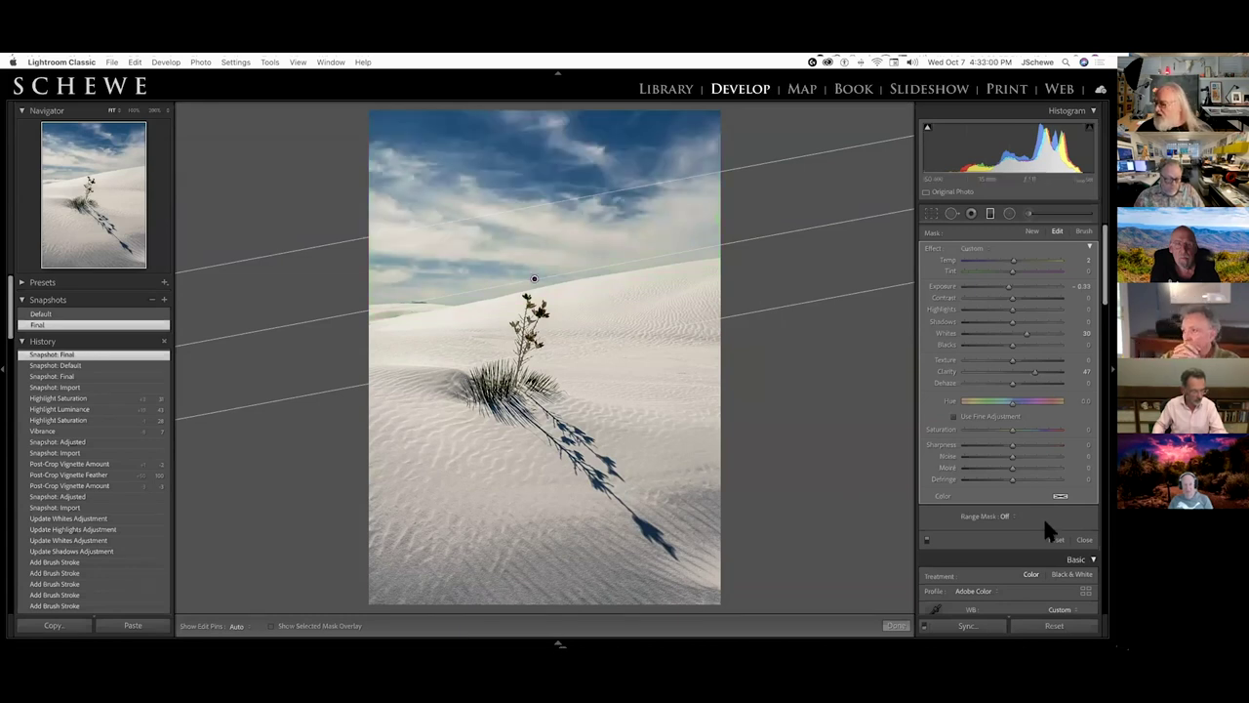
{"action": "scroll", "coordinate": [1032, 503], "scroll_direction": "down", "scroll_amount": 5}
{"action": "scroll", "coordinate": [1032, 506], "scroll_direction": "down", "scroll_amount": 15}
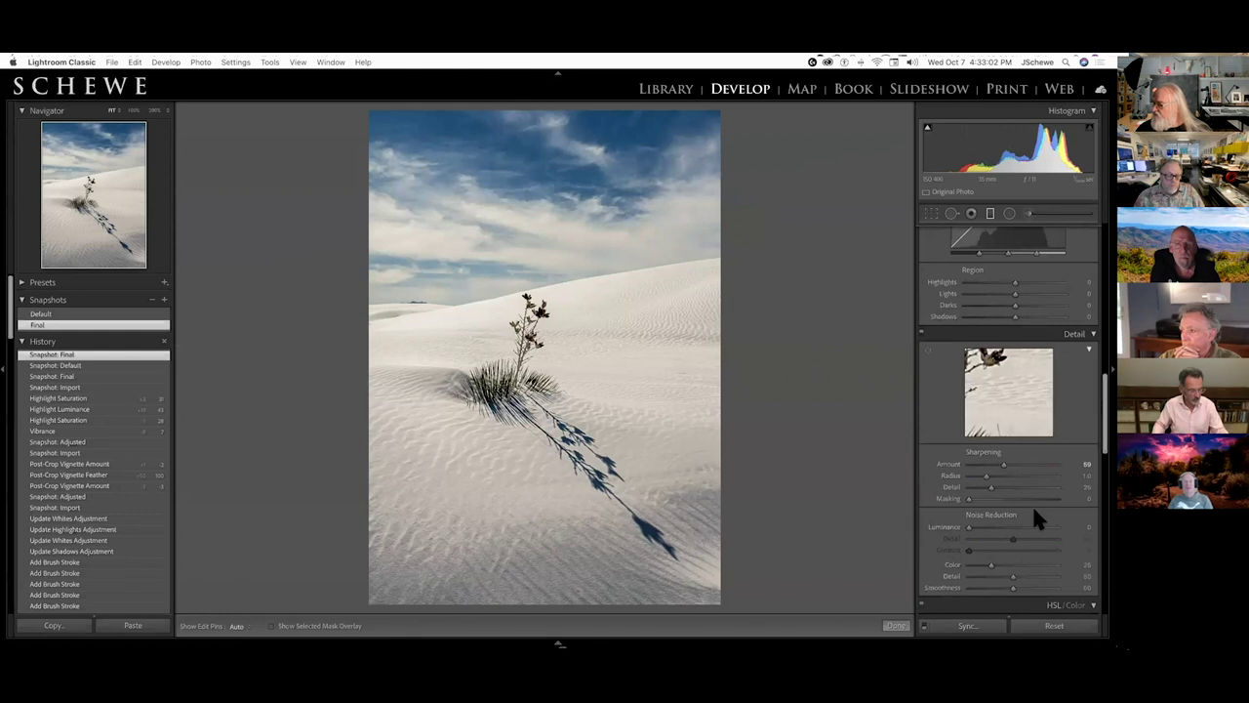
{"action": "scroll", "coordinate": [1031, 503], "scroll_direction": "down", "scroll_amount": 4}
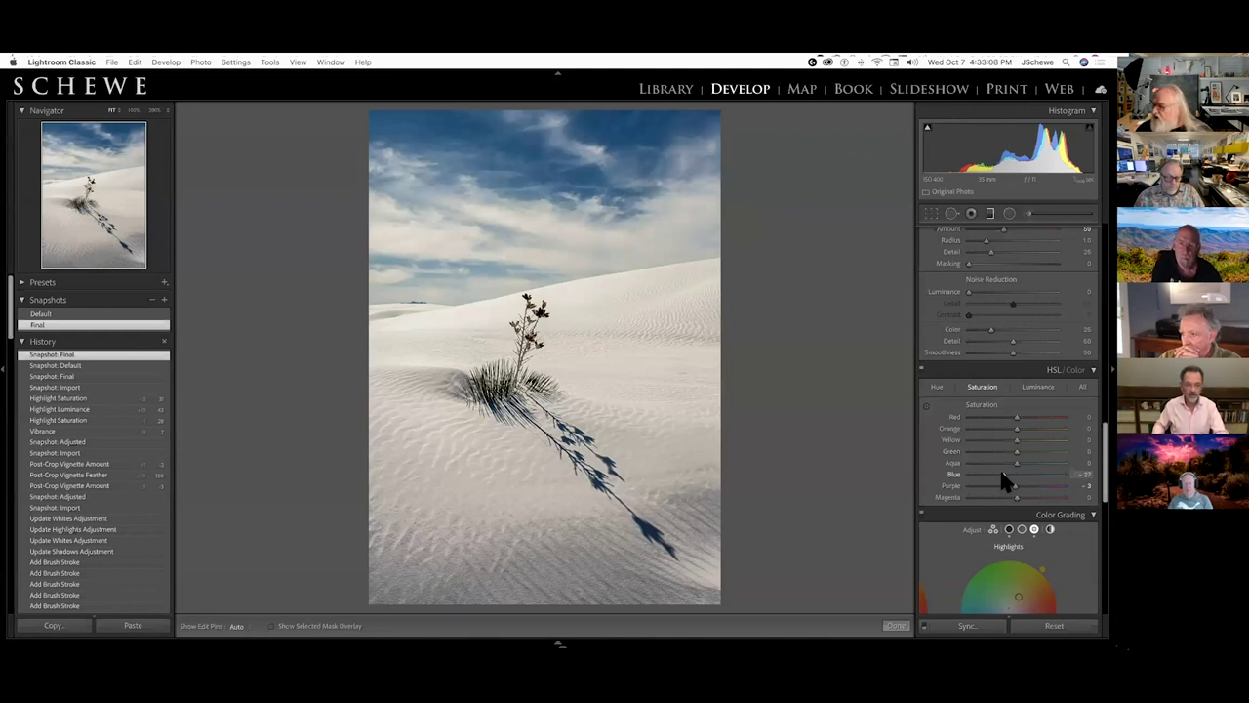
{"action": "left_click", "coordinate": [1040, 387]}
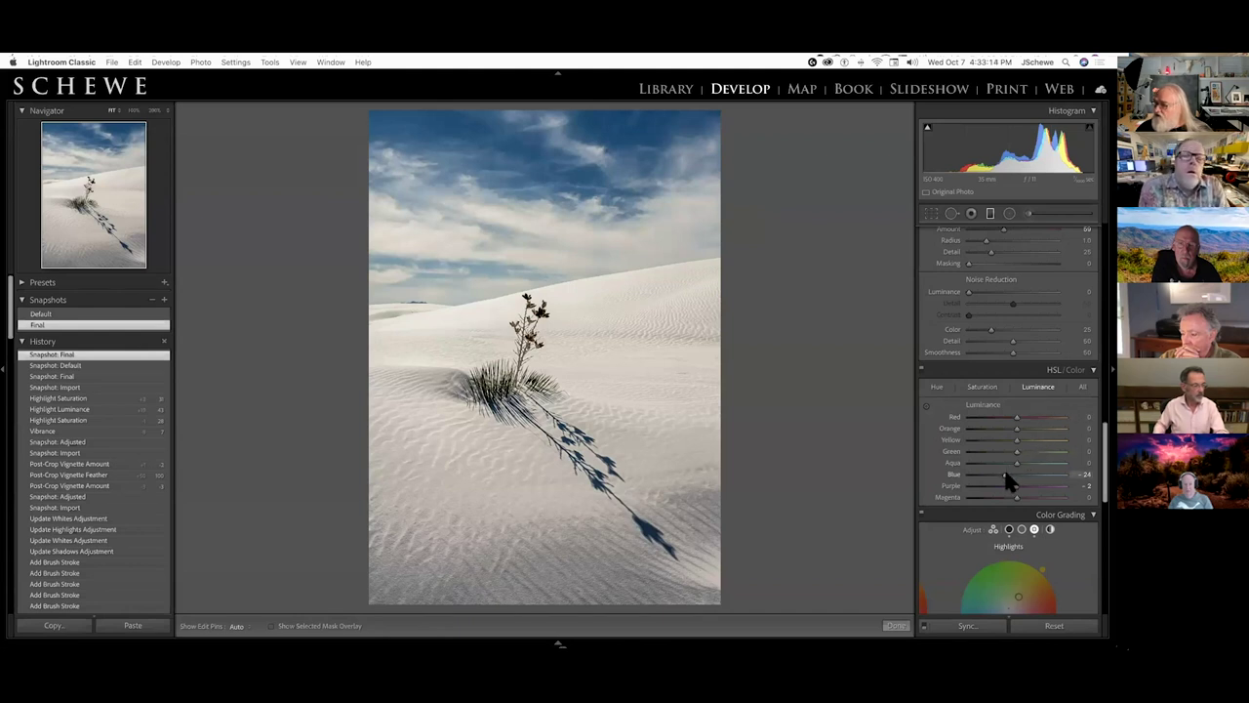
{"action": "scroll", "coordinate": [1007, 441], "scroll_direction": "up", "scroll_amount": 15}
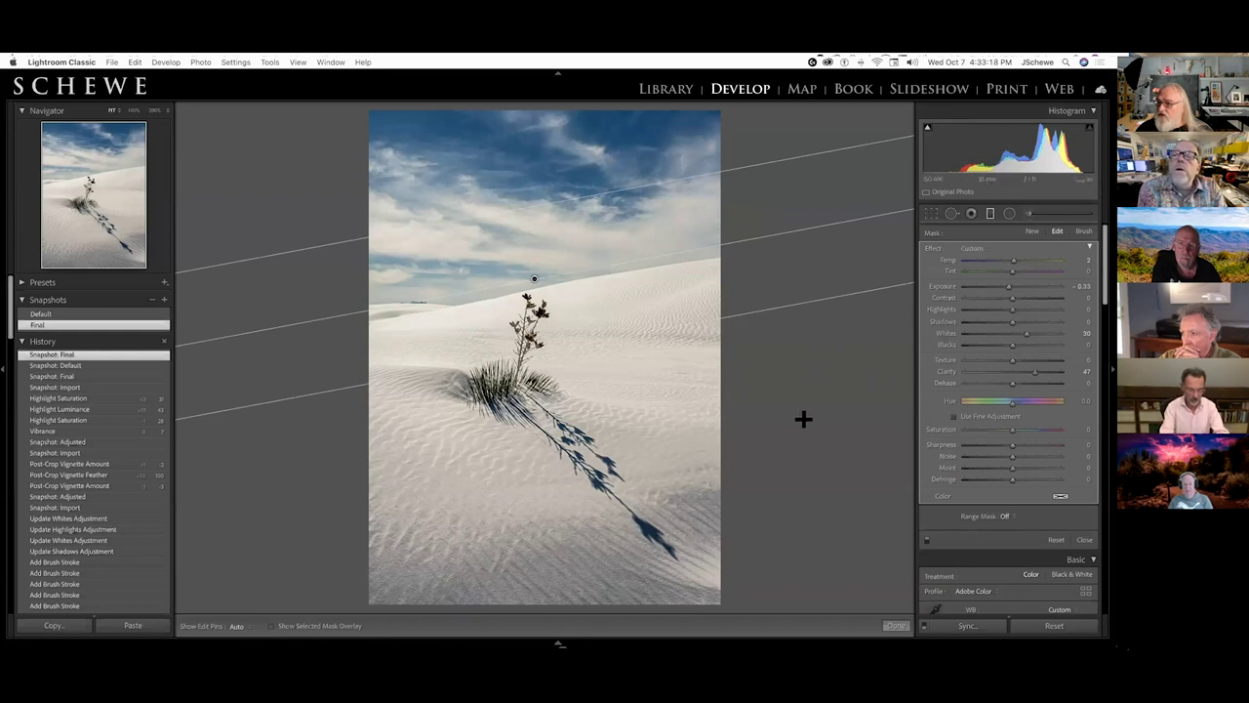
Step: Inspect the sky brush, then the dune brush with Shadows -54, Contrast 27 and Clarity 42
{"action": "left_click", "coordinate": [1027, 215]}
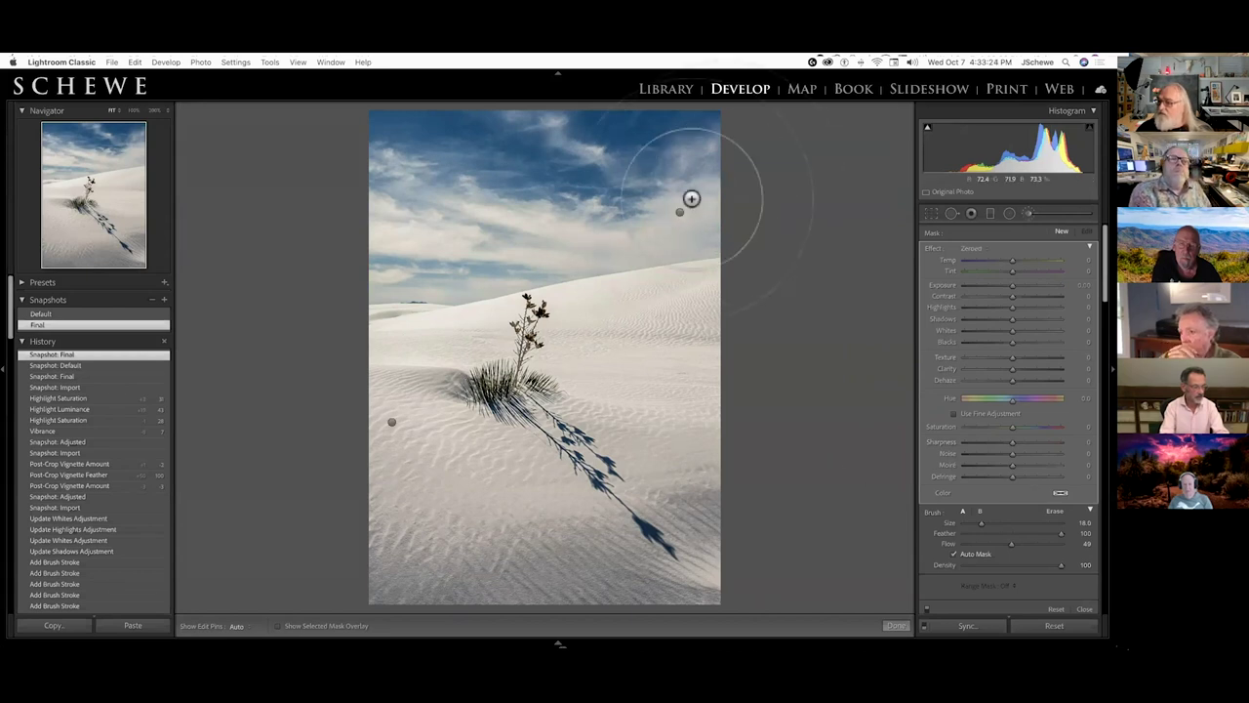
{"action": "left_click", "coordinate": [679, 212]}
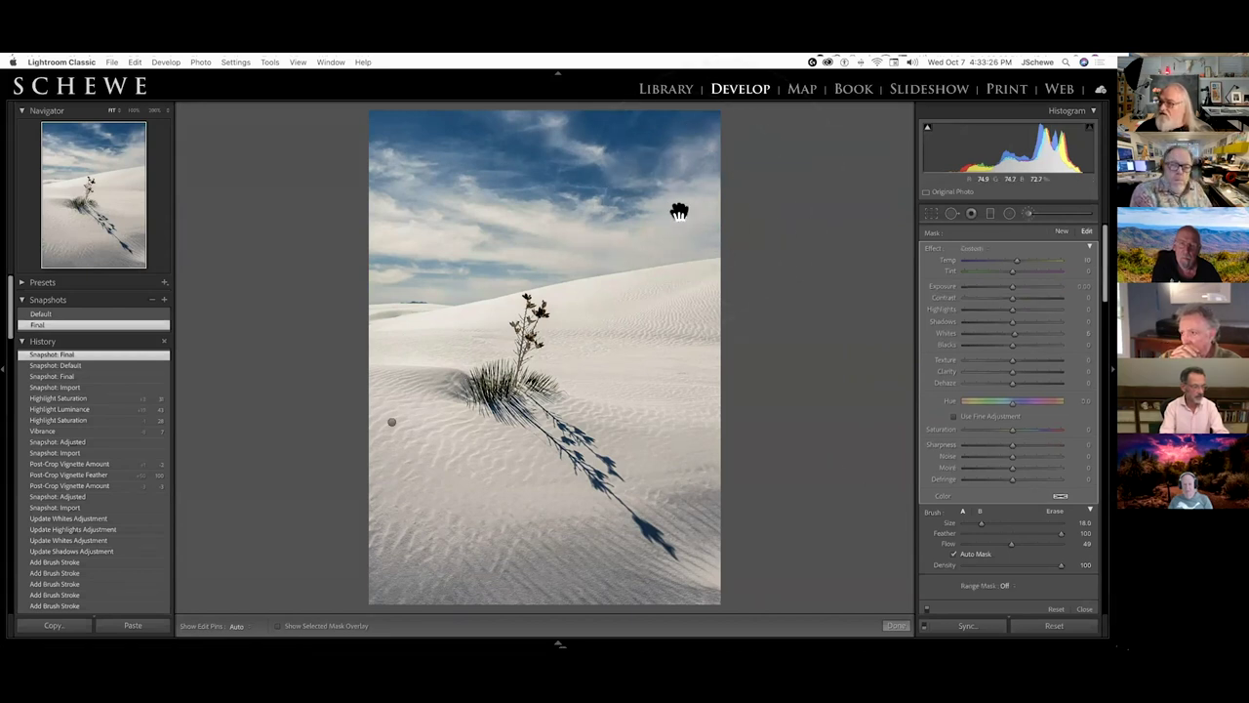
{"action": "mouse_move", "coordinate": [679, 212]}
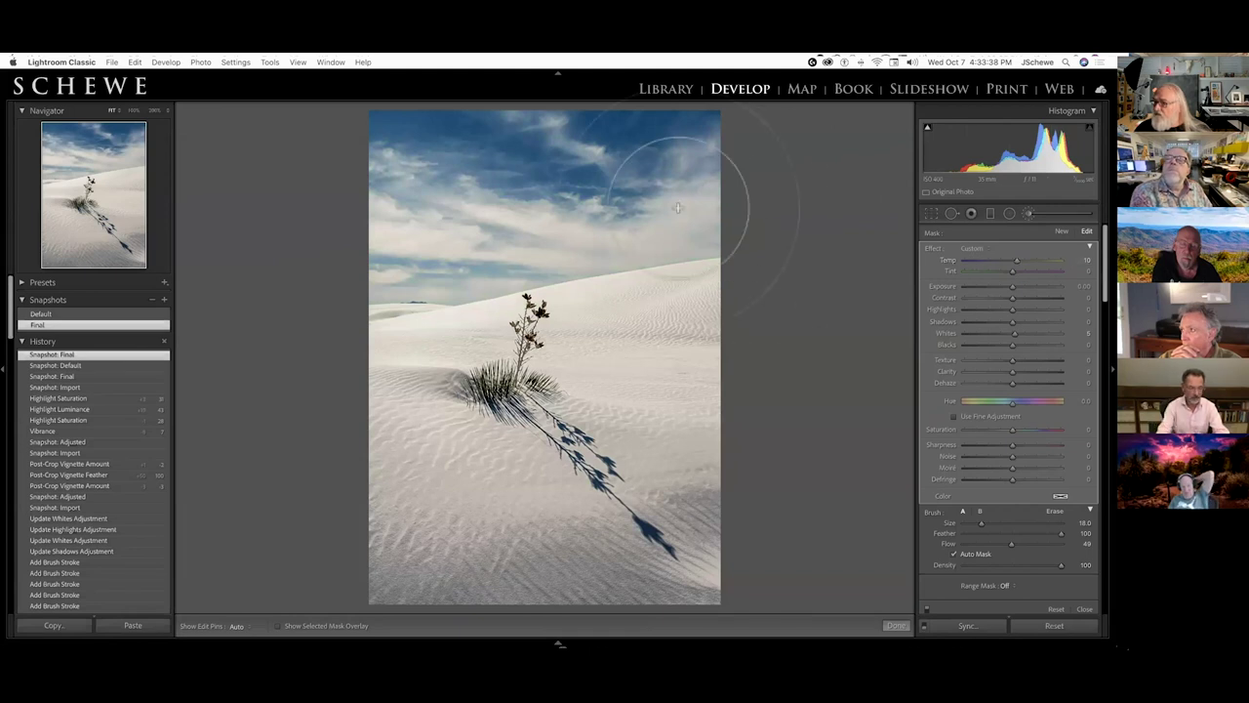
{"action": "left_click", "coordinate": [394, 424]}
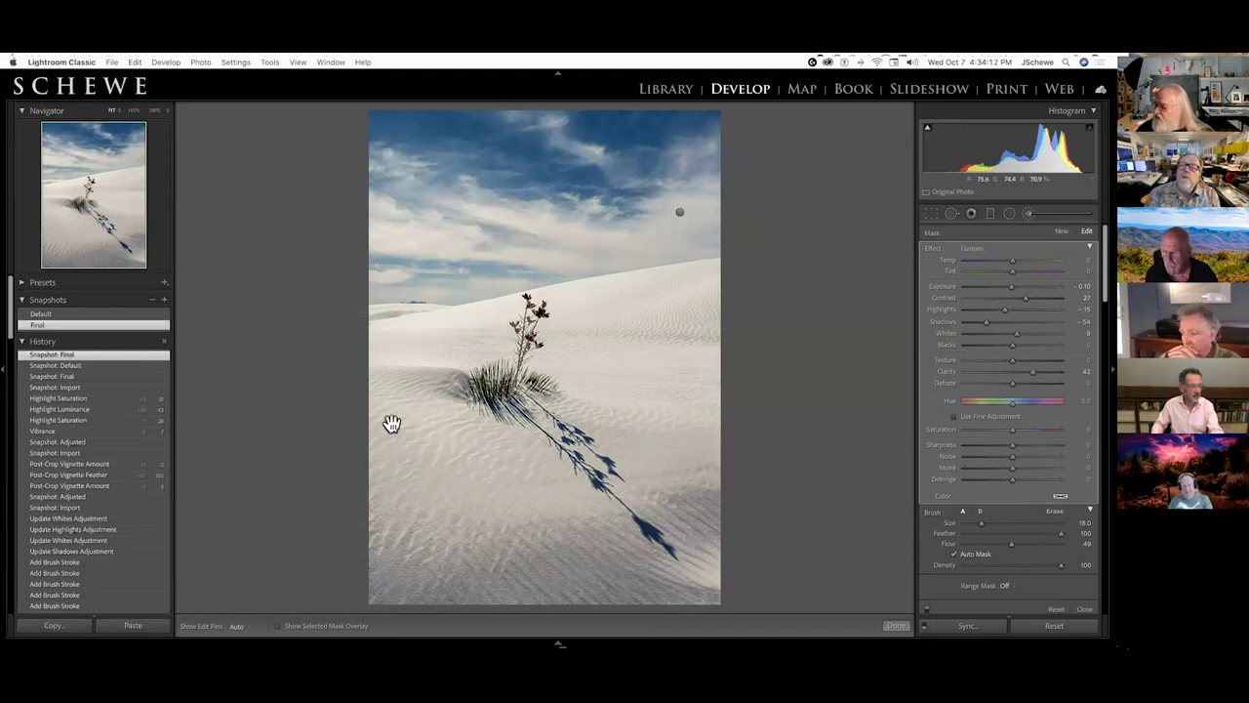
{"action": "mouse_move", "coordinate": [391, 422]}
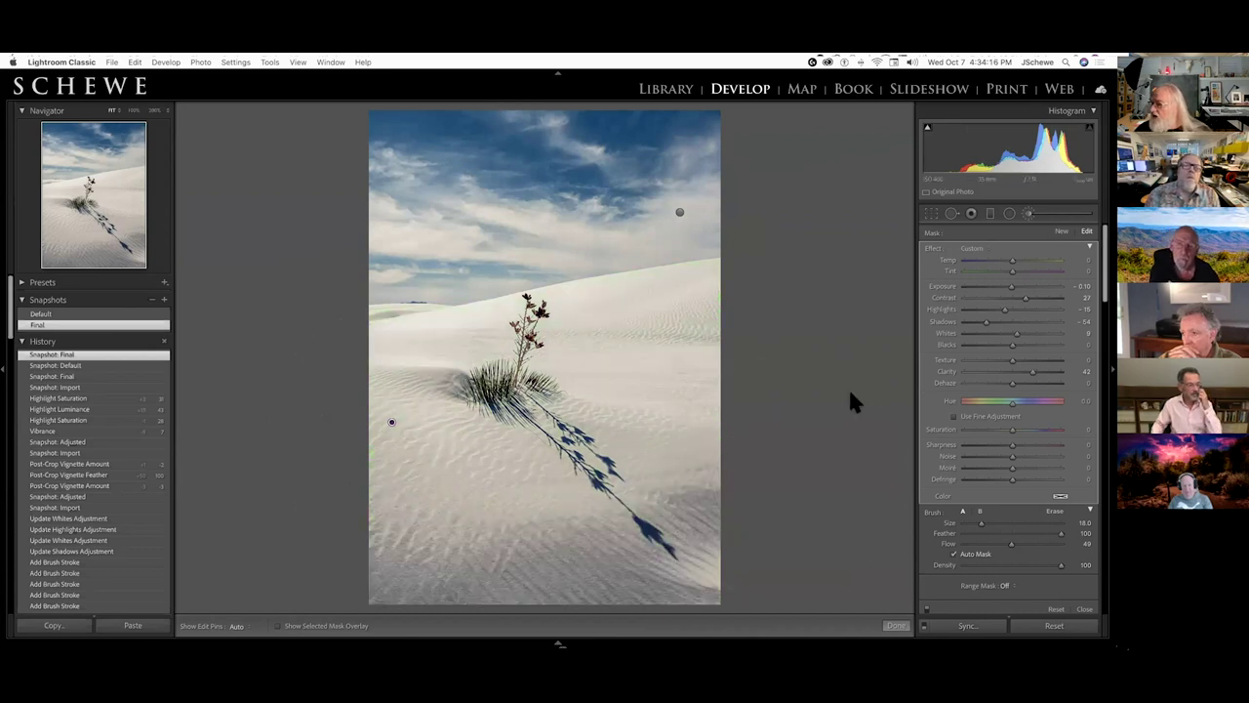
Step: Compare the Default and Final dune looks, then open the Profile Browser's B&W profiles
{"action": "left_click", "coordinate": [43, 316]}
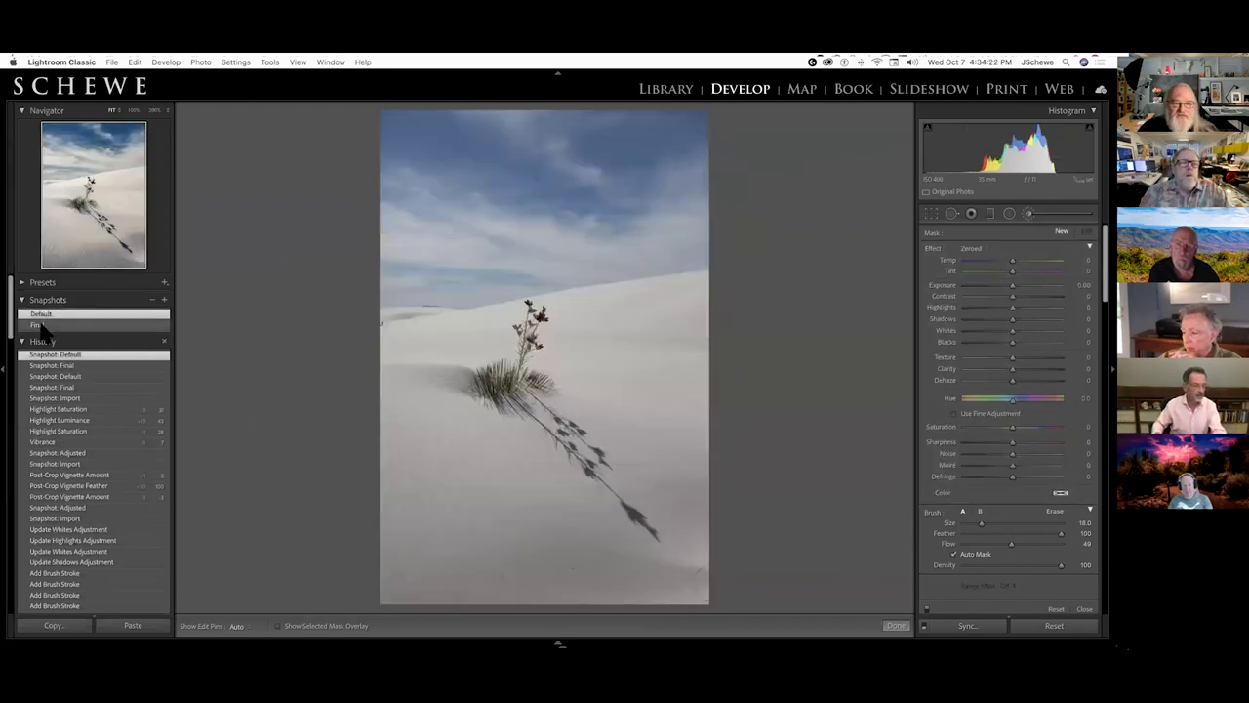
{"action": "left_click", "coordinate": [41, 325]}
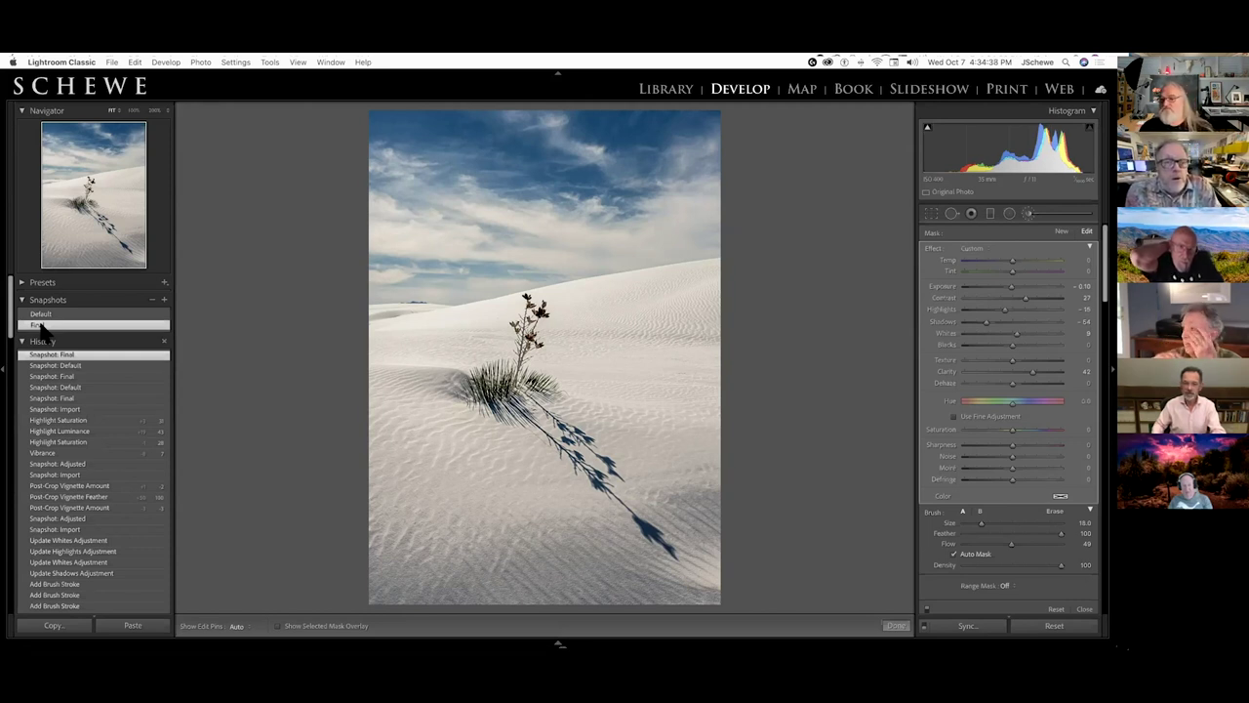
{"action": "left_click", "coordinate": [1028, 215]}
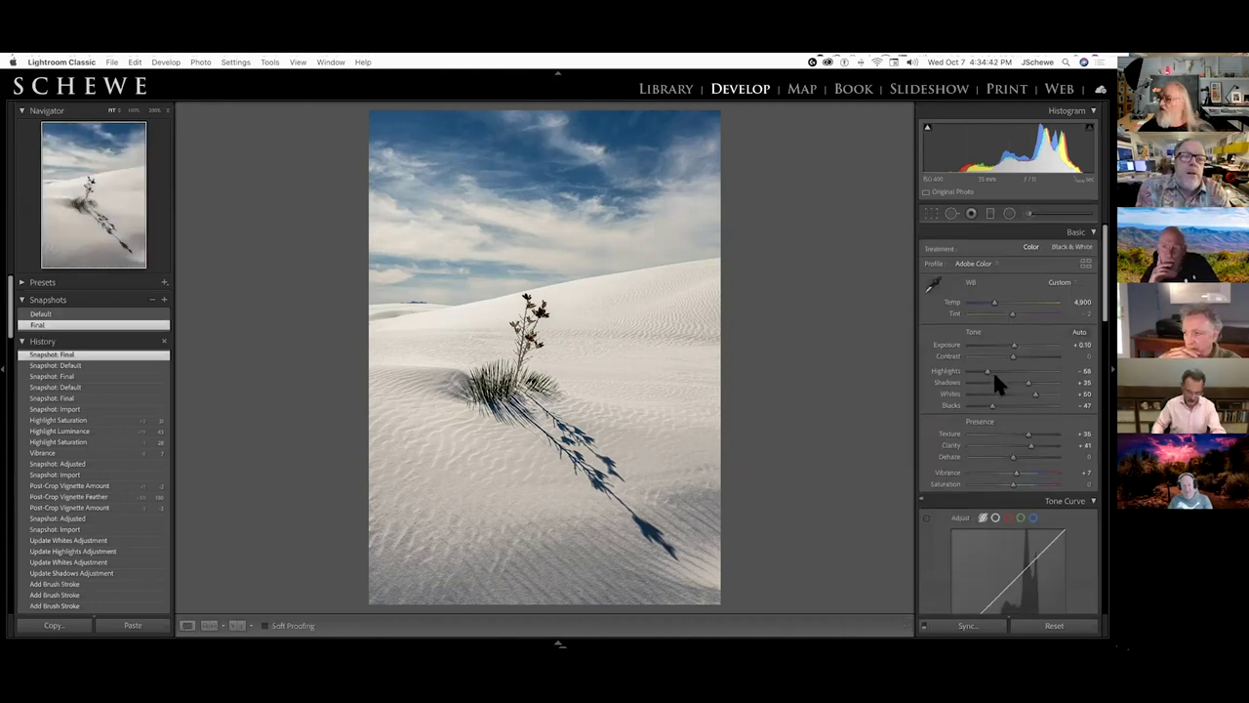
{"action": "left_click", "coordinate": [1084, 262]}
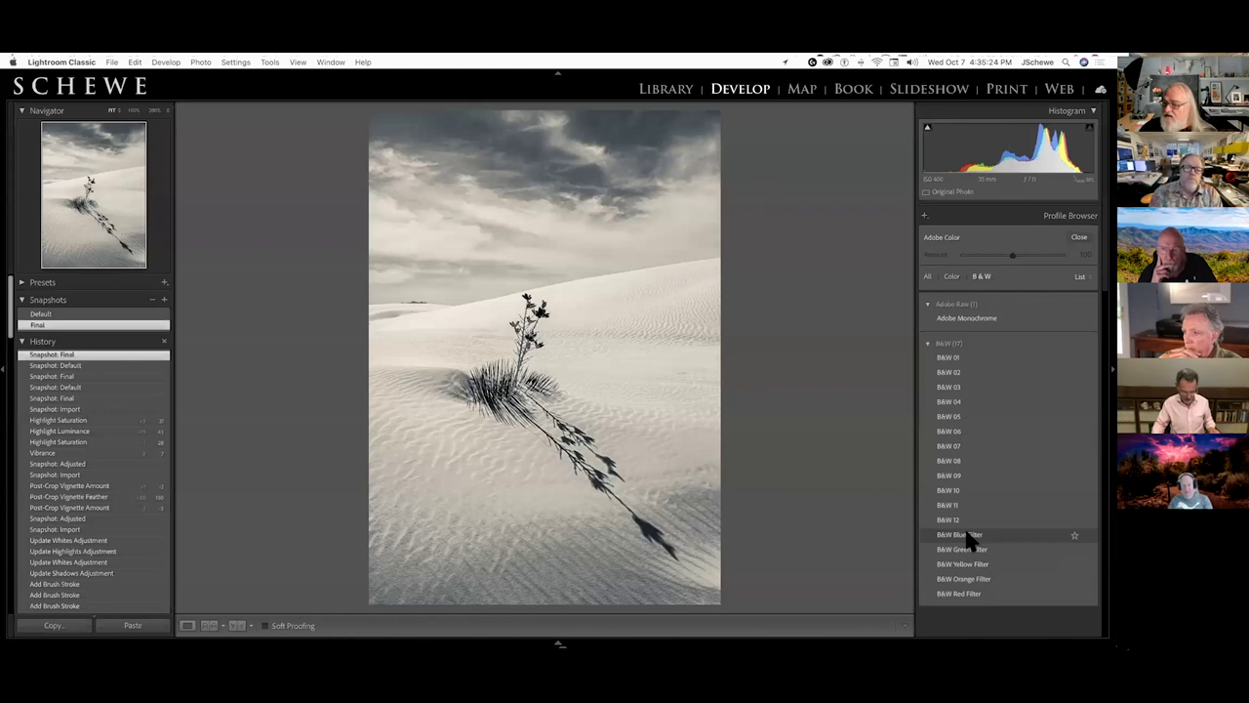
Step: Close the Profile Browser keeping the colour profile, collapse Tone Curve and expand Color Grading
{"action": "left_click", "coordinate": [1078, 237]}
{"action": "scroll", "coordinate": [1003, 515], "scroll_direction": "down", "scroll_amount": 3}
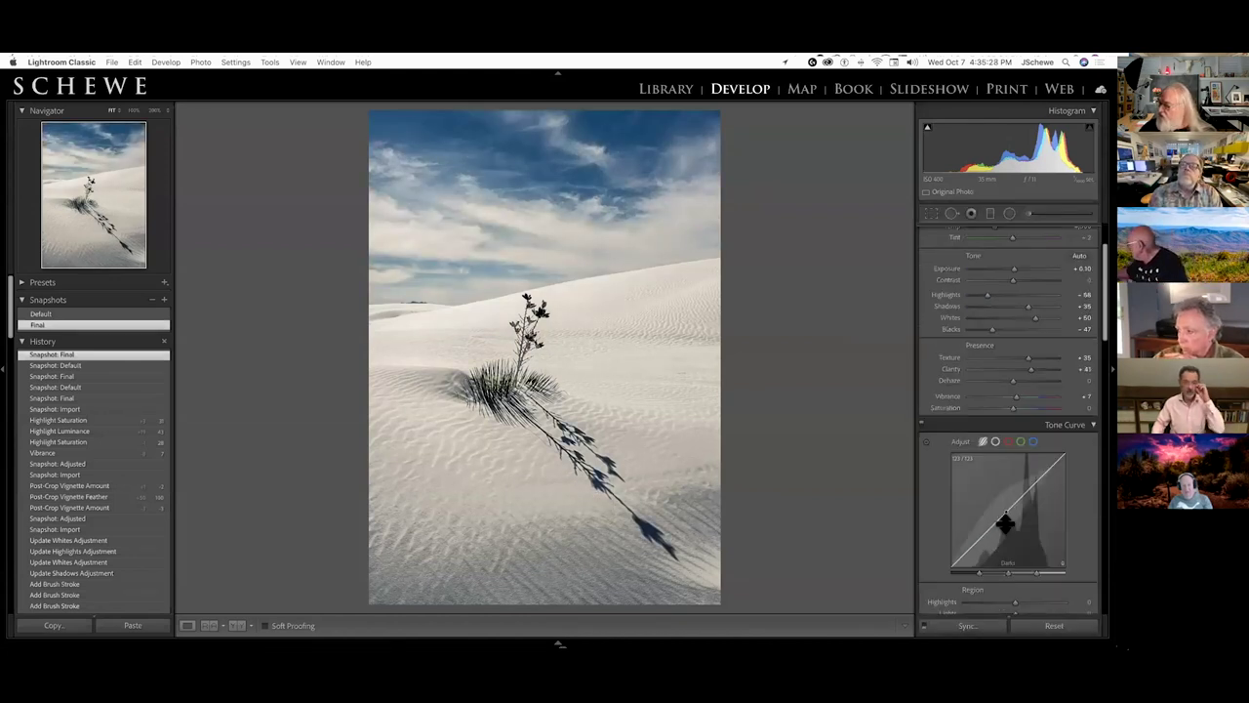
{"action": "left_click", "coordinate": [1093, 426]}
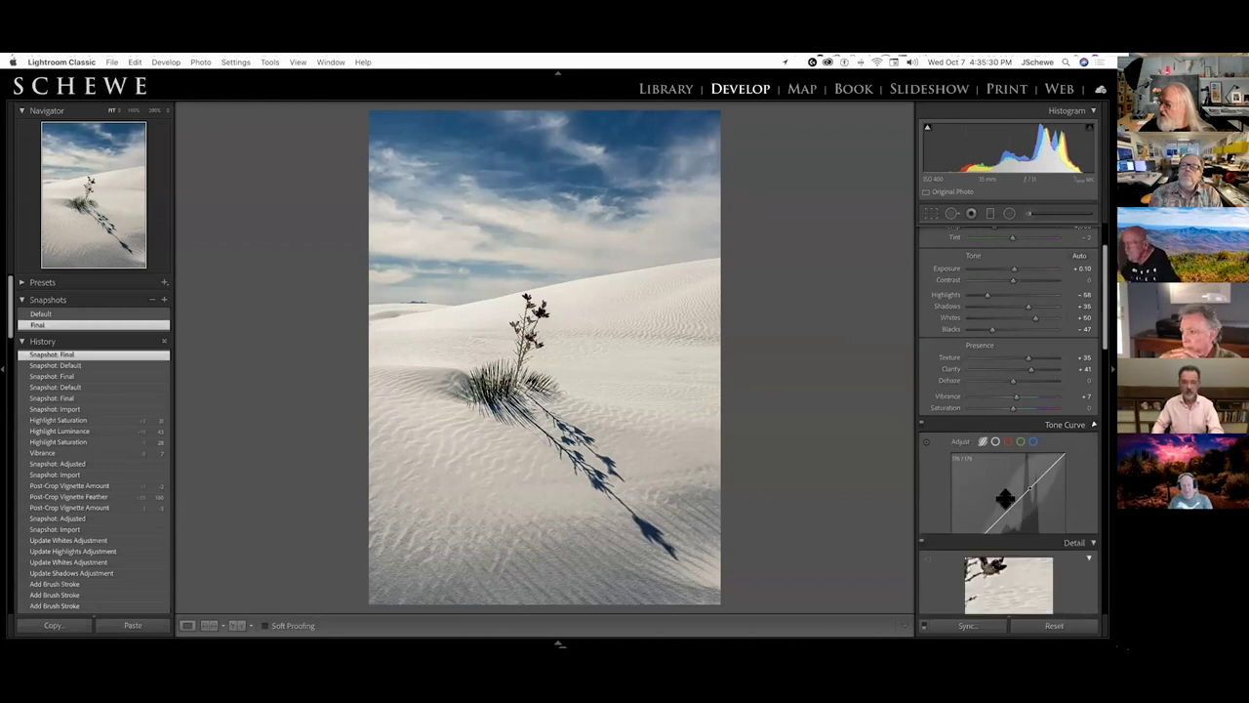
{"action": "left_click", "coordinate": [1093, 443]}
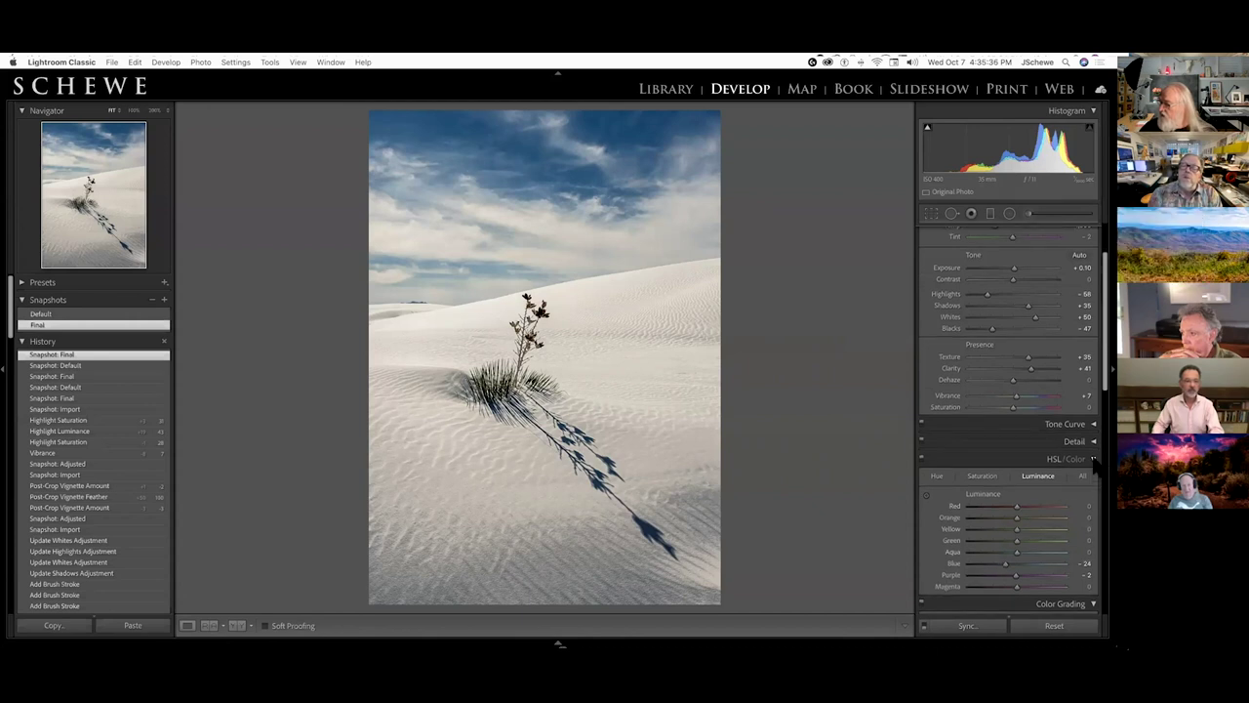
{"action": "left_click", "coordinate": [1062, 603]}
Step: Raise the dune photo's Color Grading highlights Luminance to +35
{"action": "scroll", "coordinate": [980, 450], "scroll_direction": "down", "scroll_amount": 5}
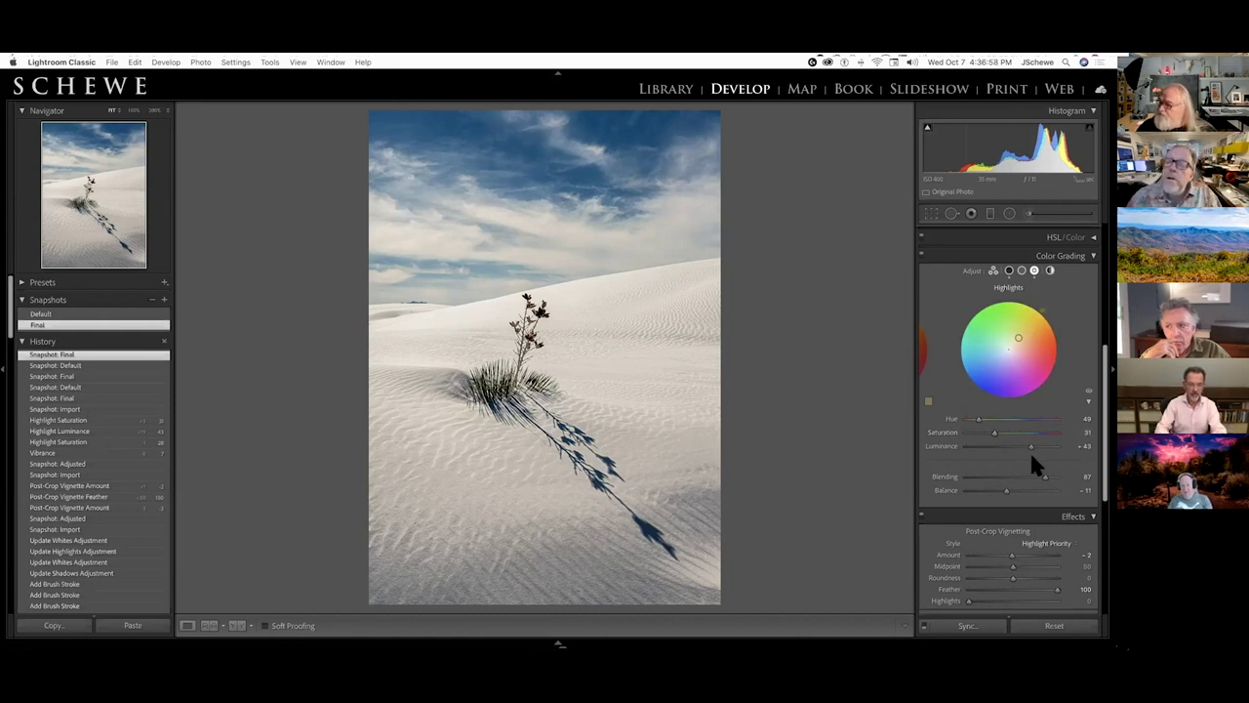
{"action": "left_click_drag", "start_coordinate": [1025, 444], "coordinate": [1030, 449]}
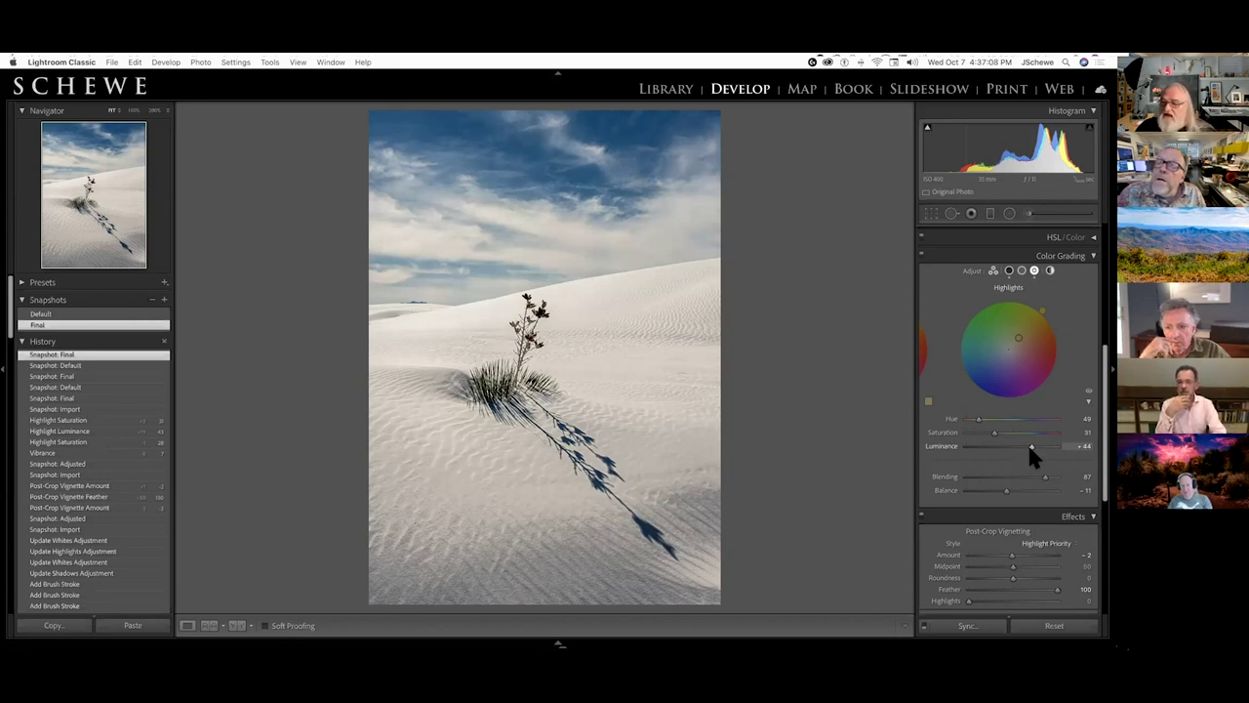
{"action": "left_click_drag", "start_coordinate": [1030, 450], "coordinate": [1024, 447]}
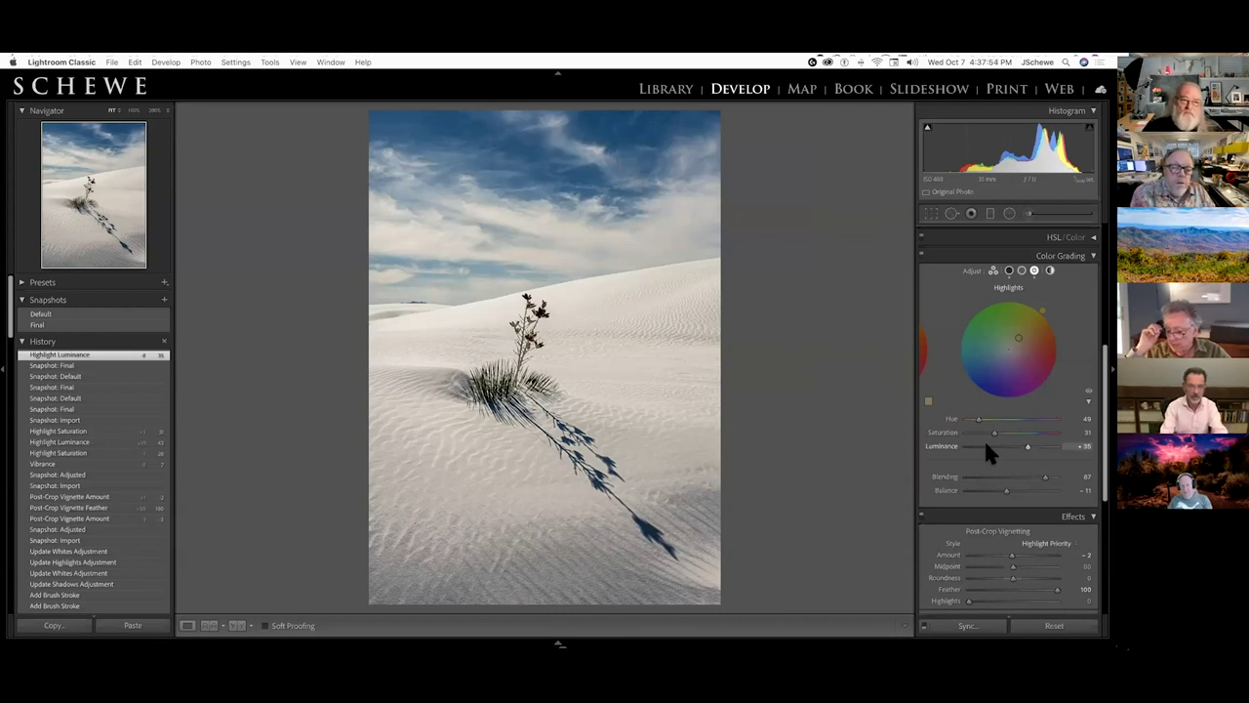
Step: Settle the highlights Hue at 50, then bring up the Shadows grading settings
{"action": "left_click", "coordinate": [993, 271]}
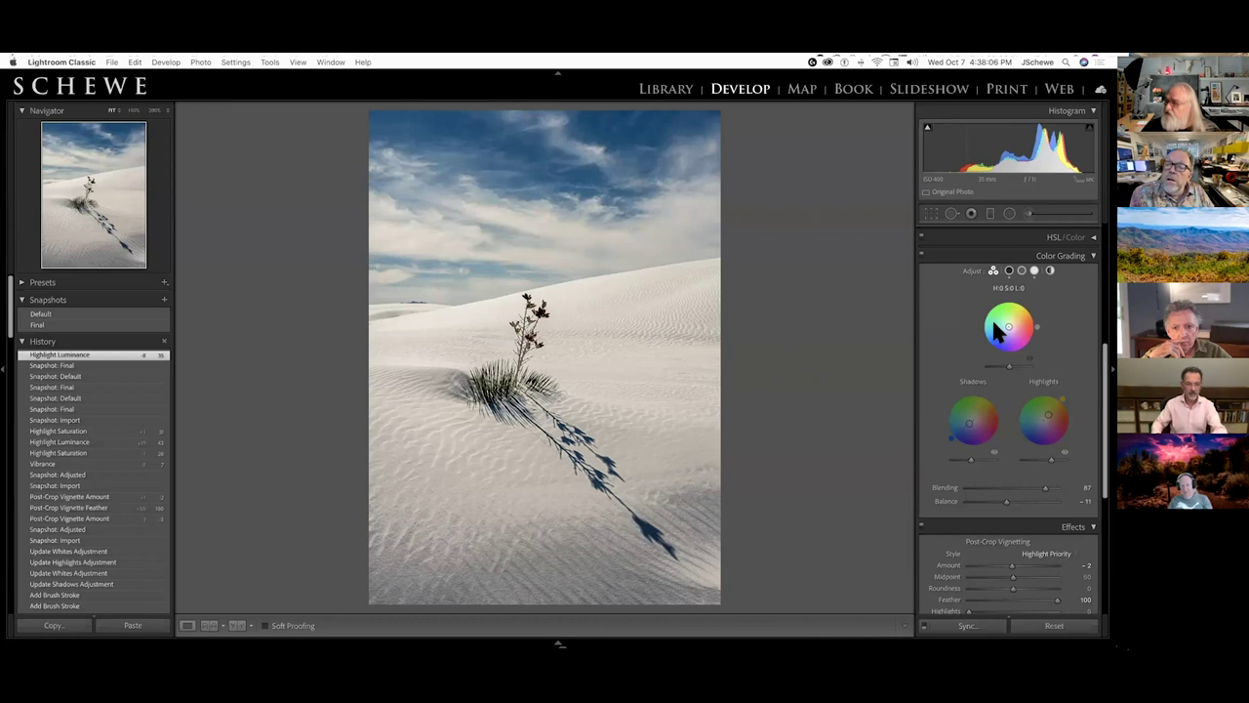
{"action": "left_click", "coordinate": [1034, 271]}
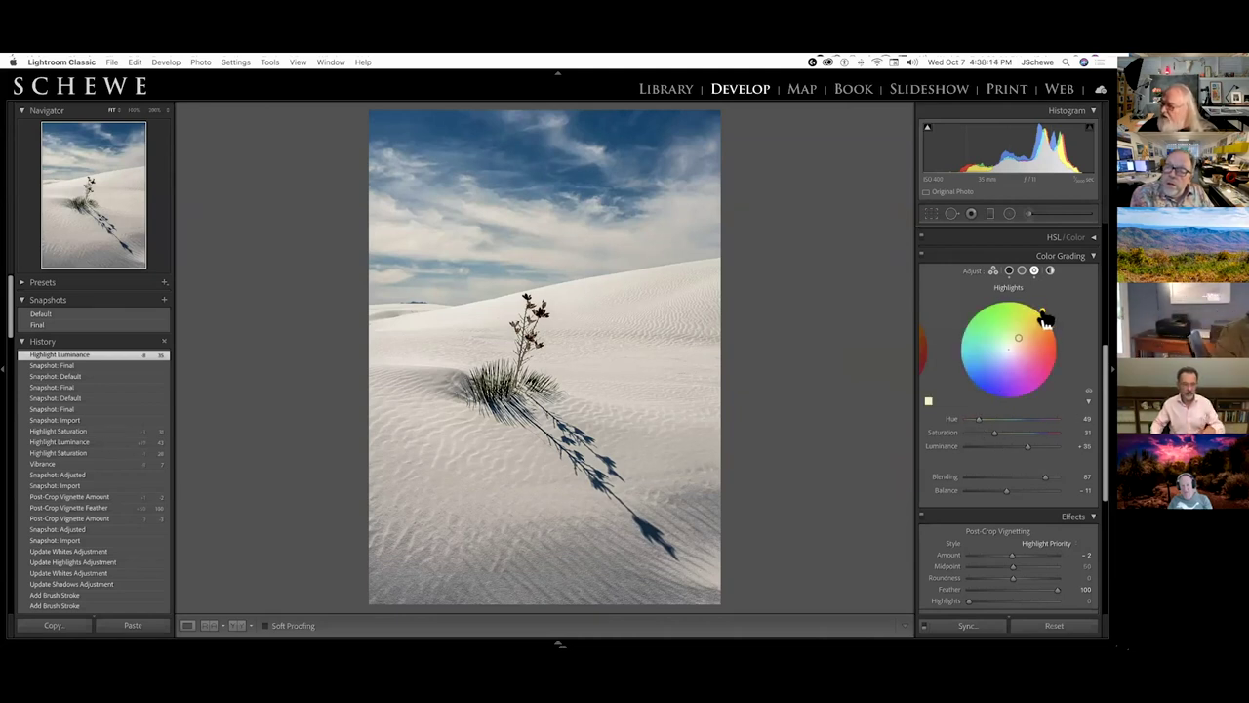
{"action": "left_click_drag", "start_coordinate": [1042, 315], "coordinate": [1040, 310]}
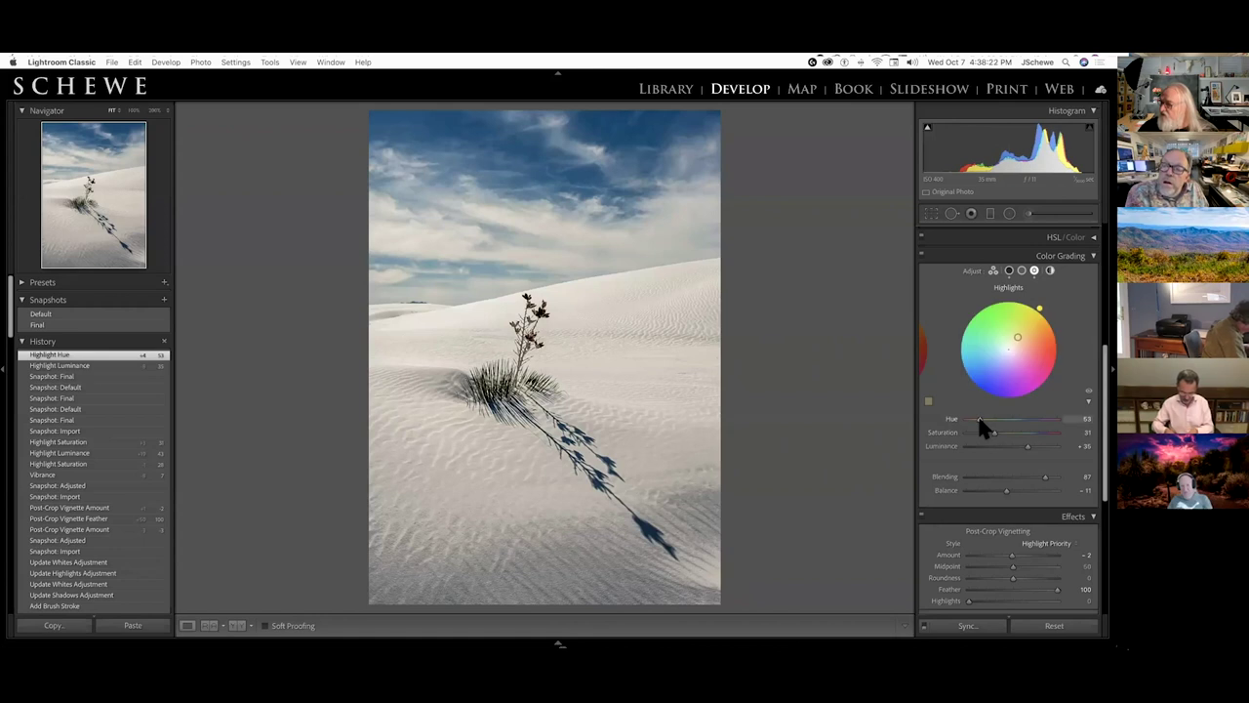
{"action": "left_click_drag", "start_coordinate": [980, 420], "coordinate": [981, 419]}
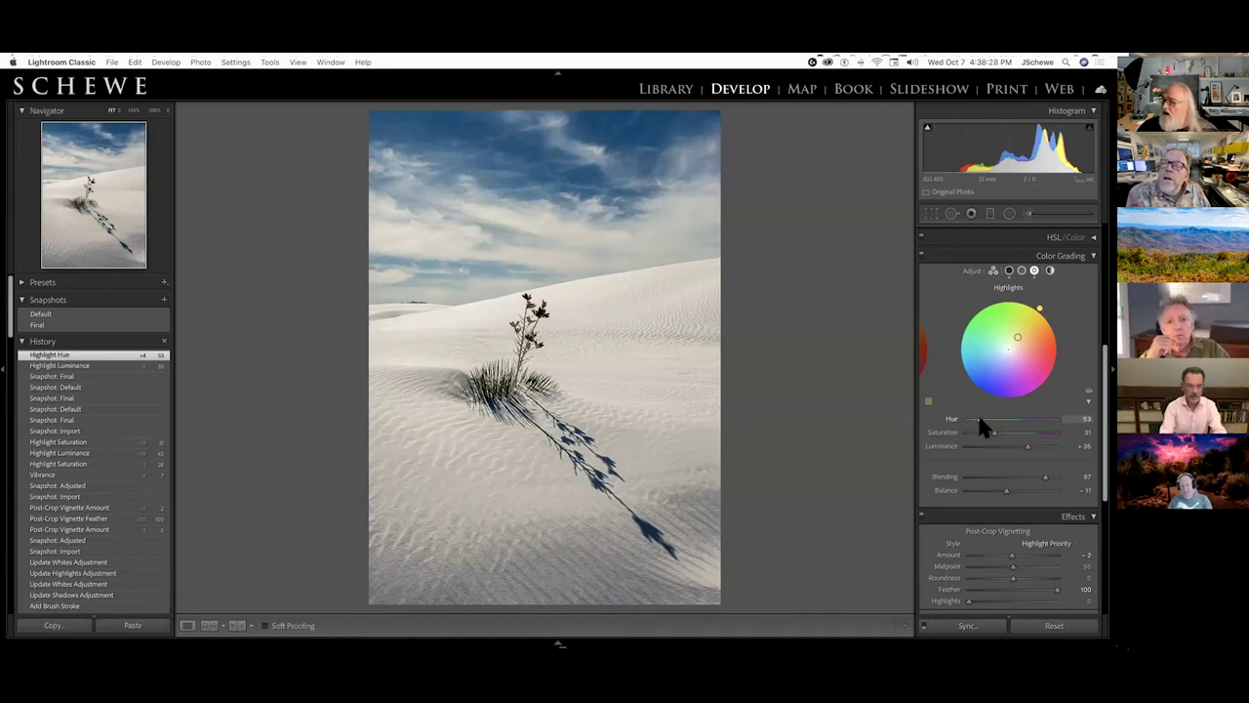
{"action": "left_click_drag", "start_coordinate": [978, 418], "coordinate": [977, 419]}
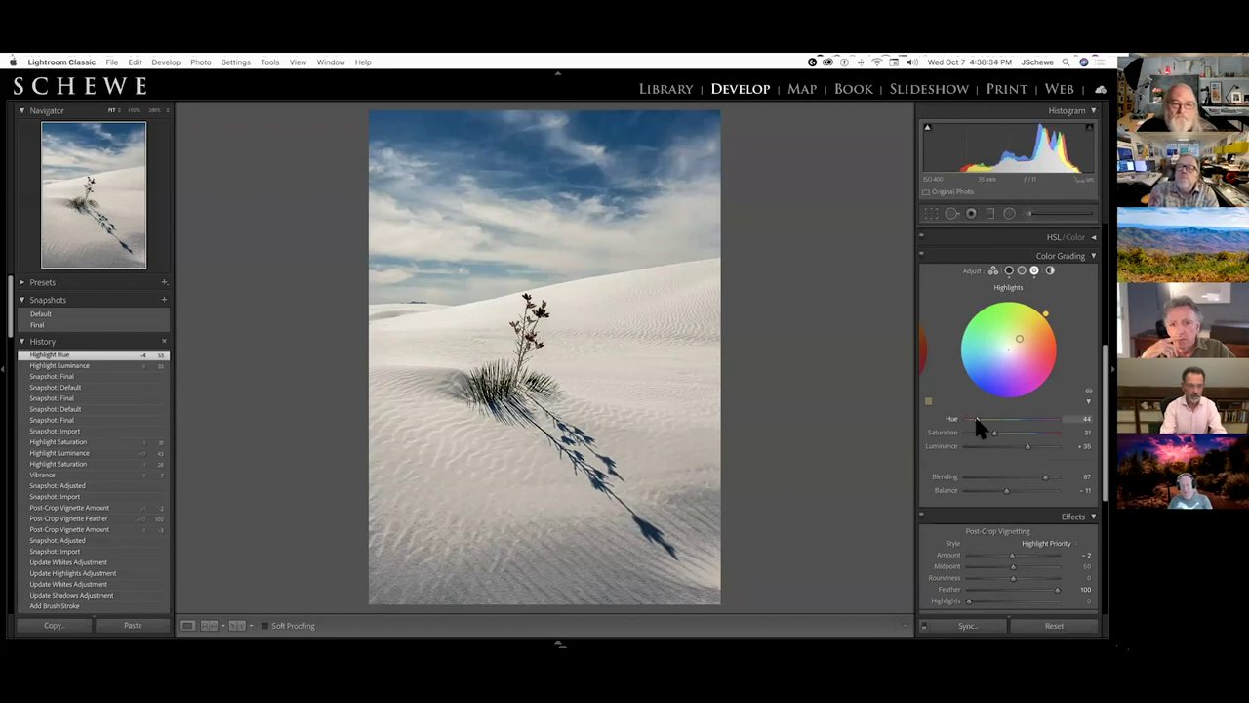
{"action": "left_click_drag", "start_coordinate": [976, 418], "coordinate": [979, 419]}
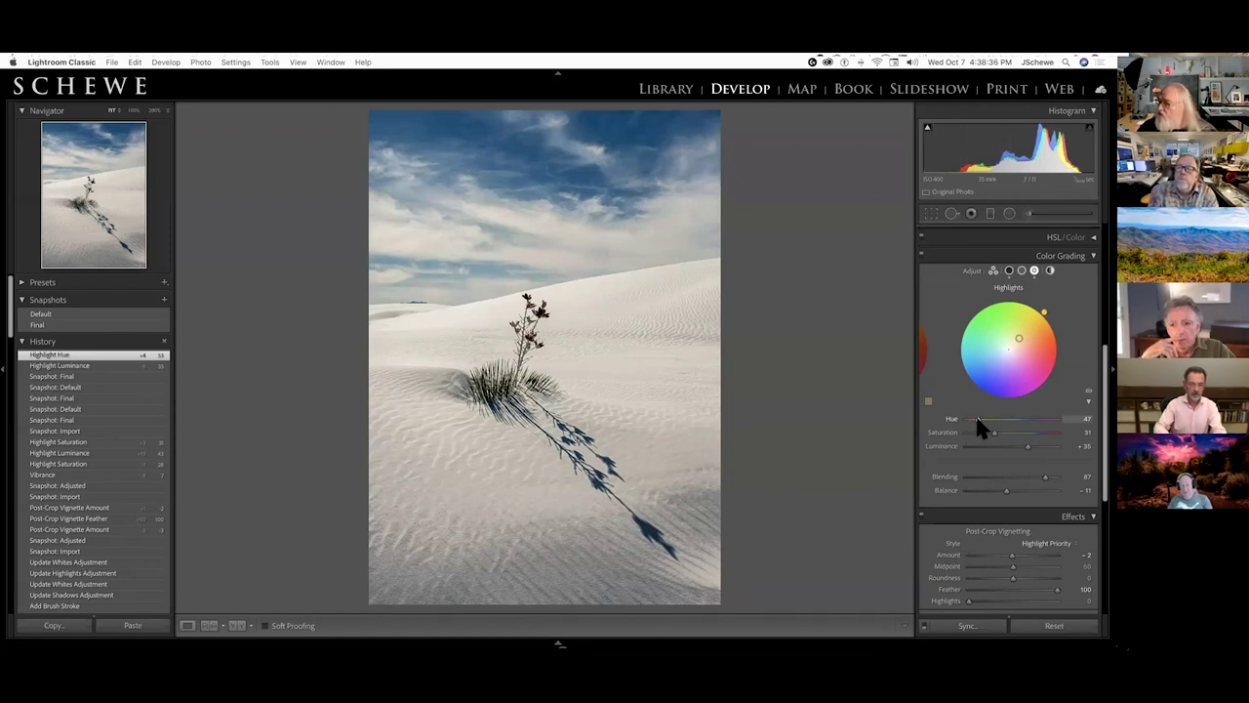
{"action": "left_click", "coordinate": [1009, 270]}
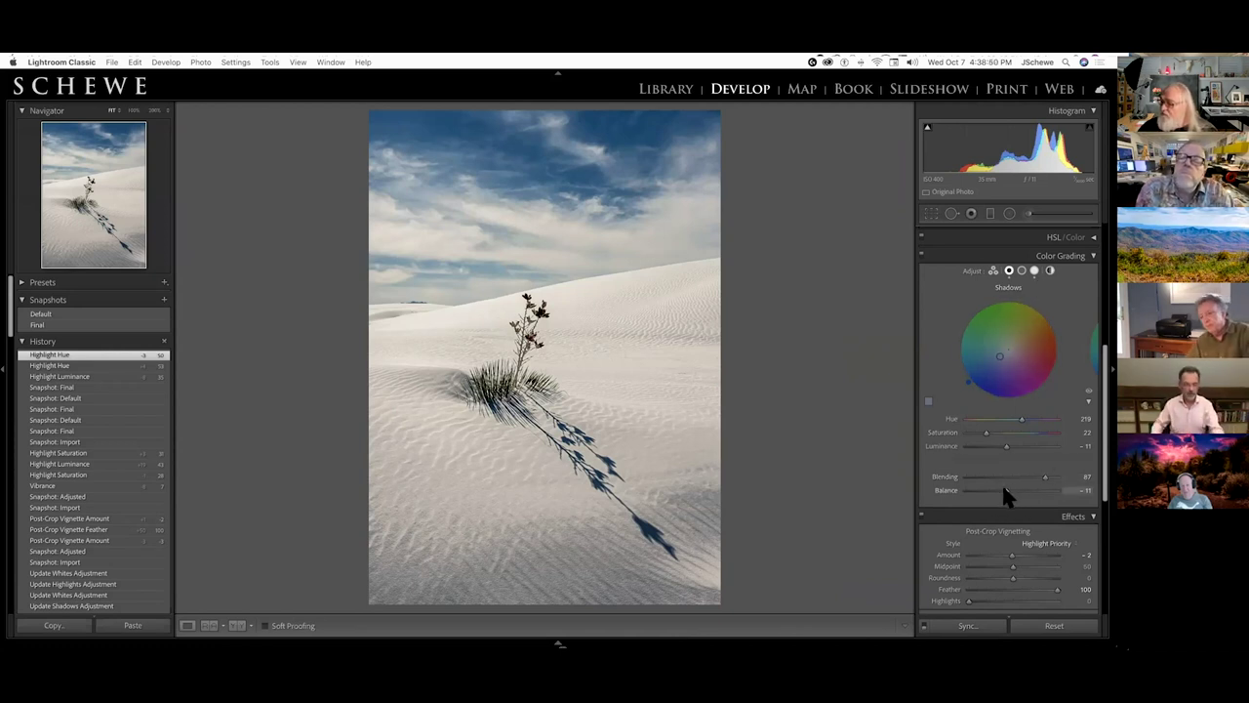
Step: Try the grading Balance slider, revert to the Final snapshot, and show the Library grid
{"action": "left_click_drag", "start_coordinate": [1006, 491], "coordinate": [983, 506]}
{"action": "mouse_move", "coordinate": [1005, 501]}
{"action": "left_mouse_down"}
{"action": "mouse_move", "coordinate": [995, 511]}
{"action": "mouse_move", "coordinate": [1014, 512]}
{"action": "mouse_move", "coordinate": [999, 508]}
{"action": "left_mouse_up"}
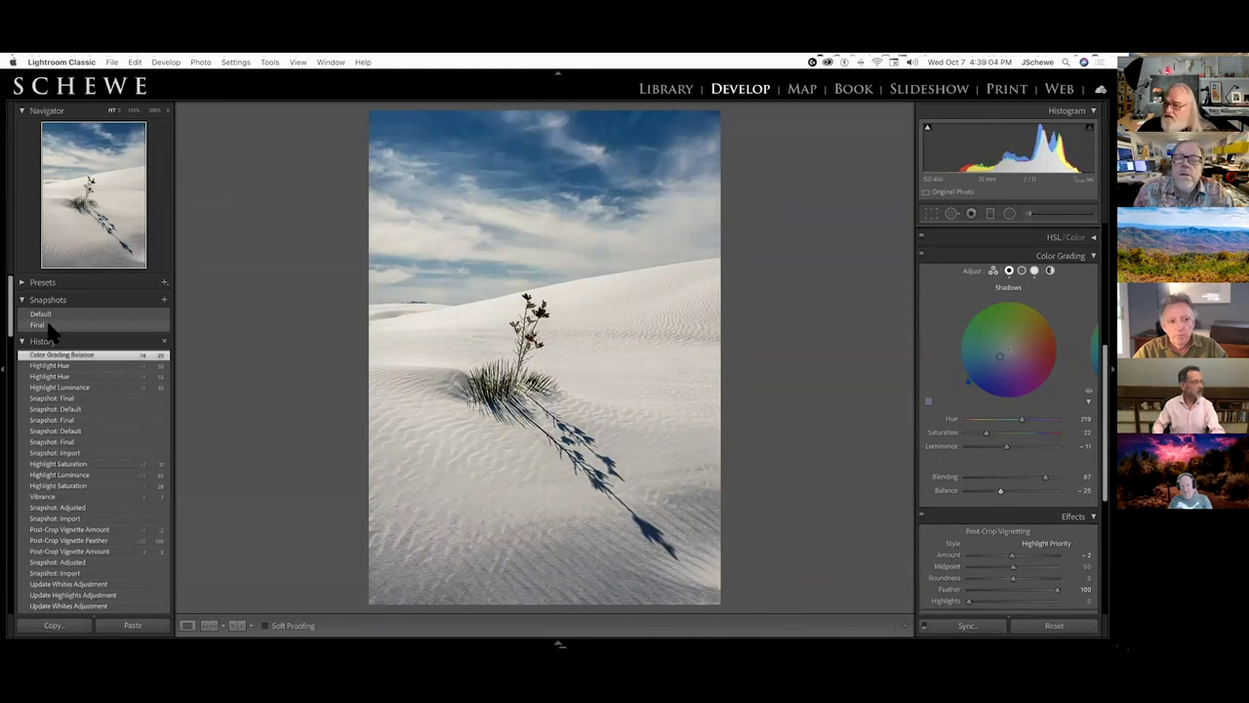
{"action": "left_click", "coordinate": [41, 325]}
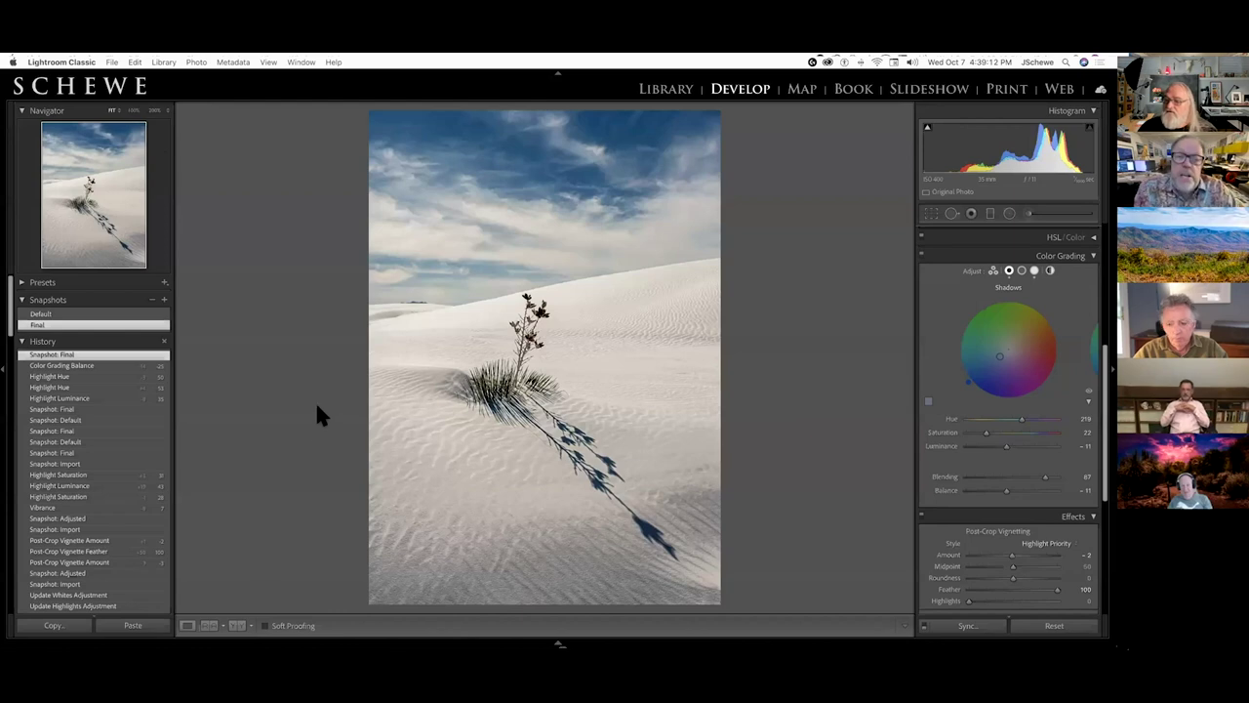
{"action": "key", "text": "g"}
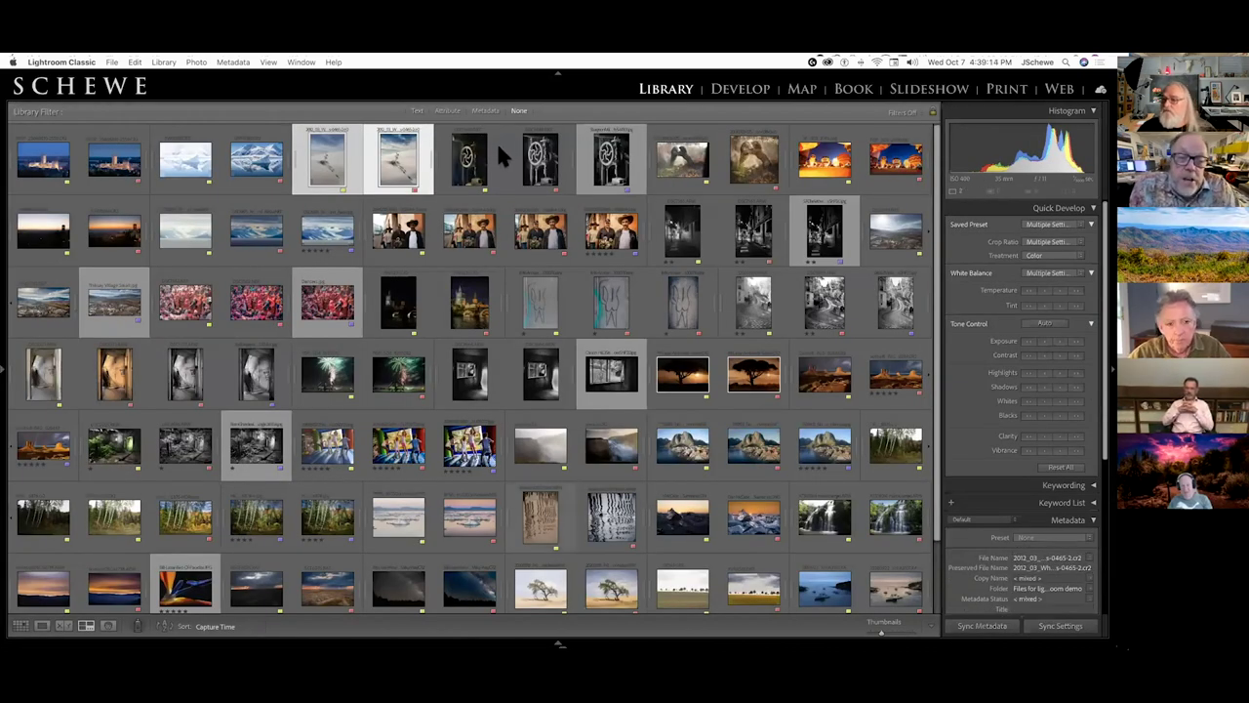
Step: Select the three adjacent drill press thumbnails in the Library grid
{"action": "left_click", "coordinate": [471, 163]}
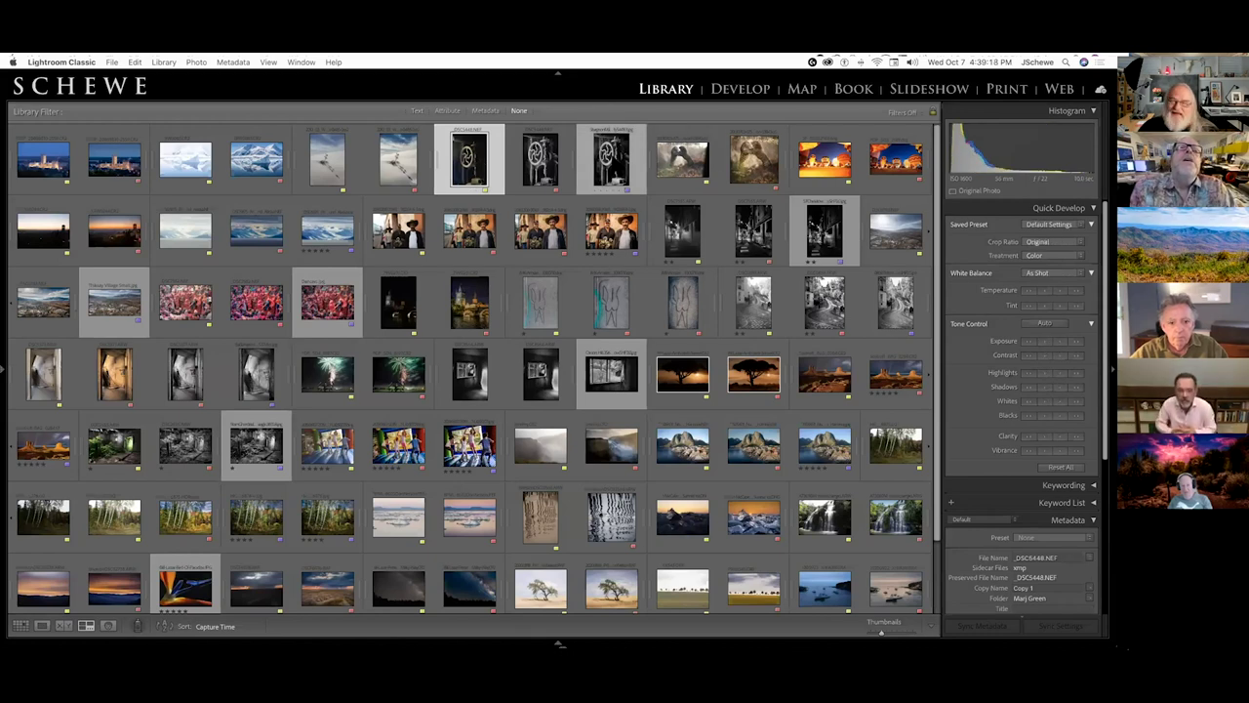
{"action": "left_click", "coordinate": [617, 172], "text": "shift"}
{"action": "left_click", "coordinate": [268, 61]}
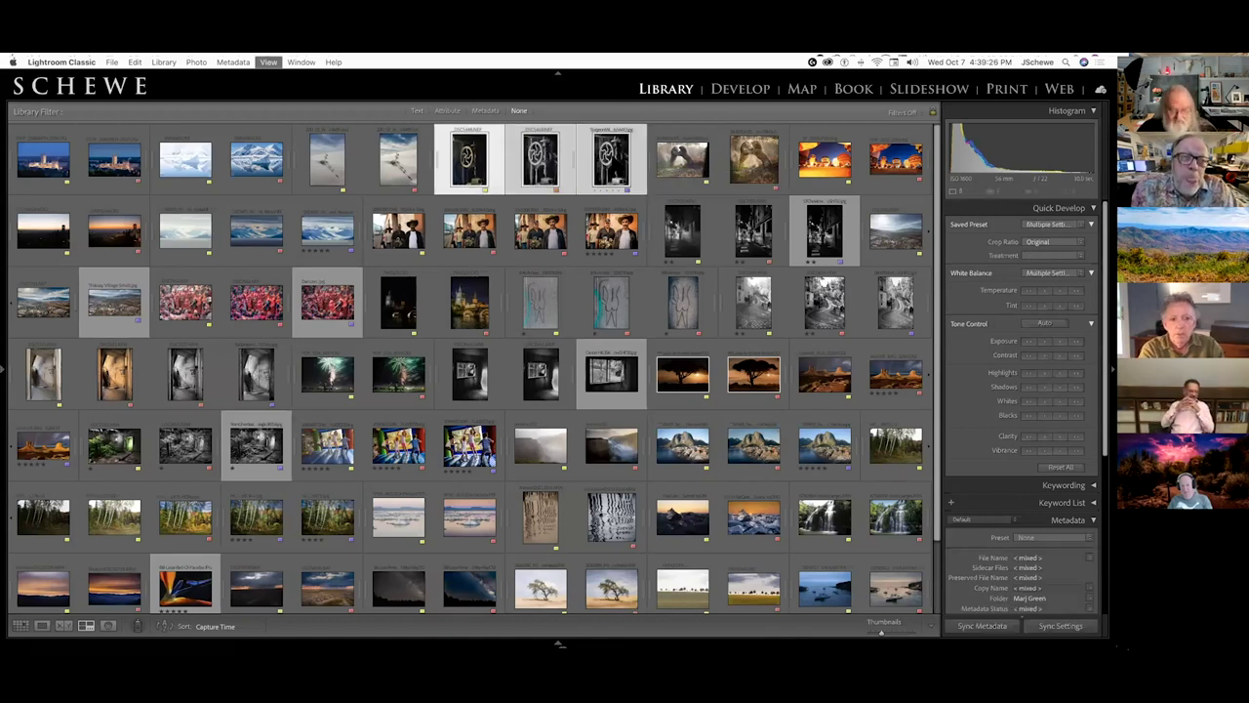
Step: Compare the drill press versions in Survey view, removing the colour original
{"action": "key", "text": "n"}
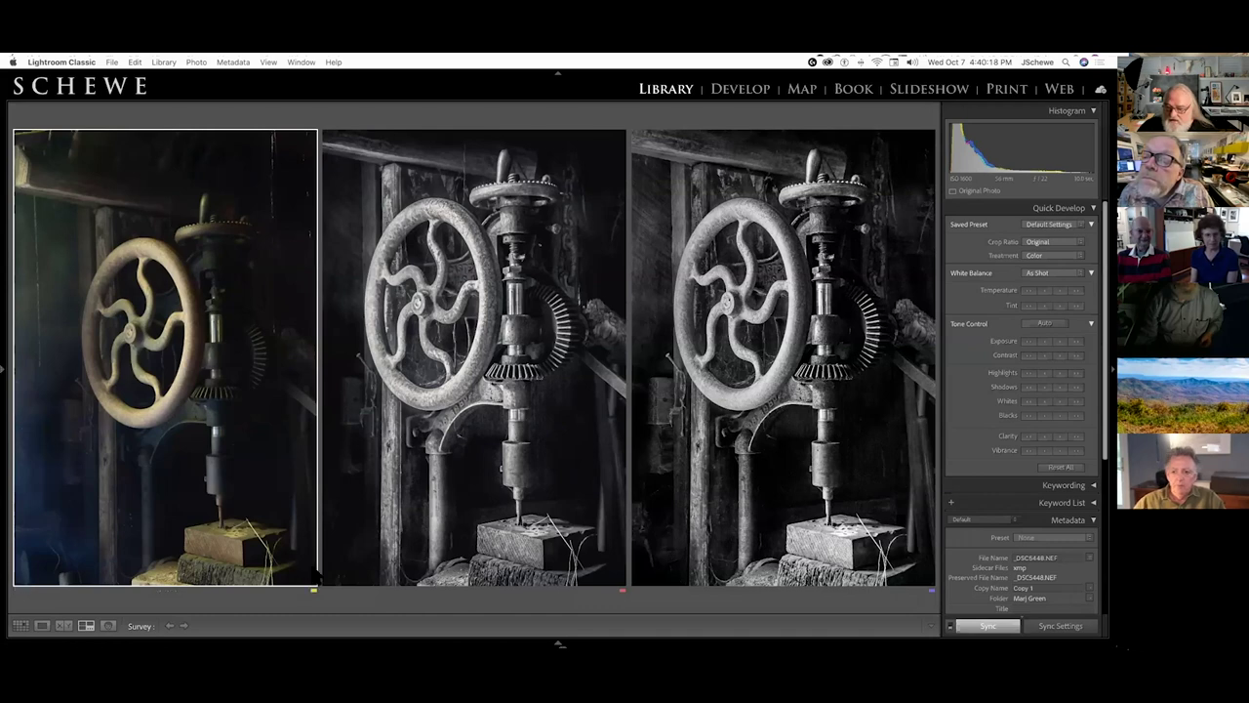
{"action": "left_click", "coordinate": [310, 581]}
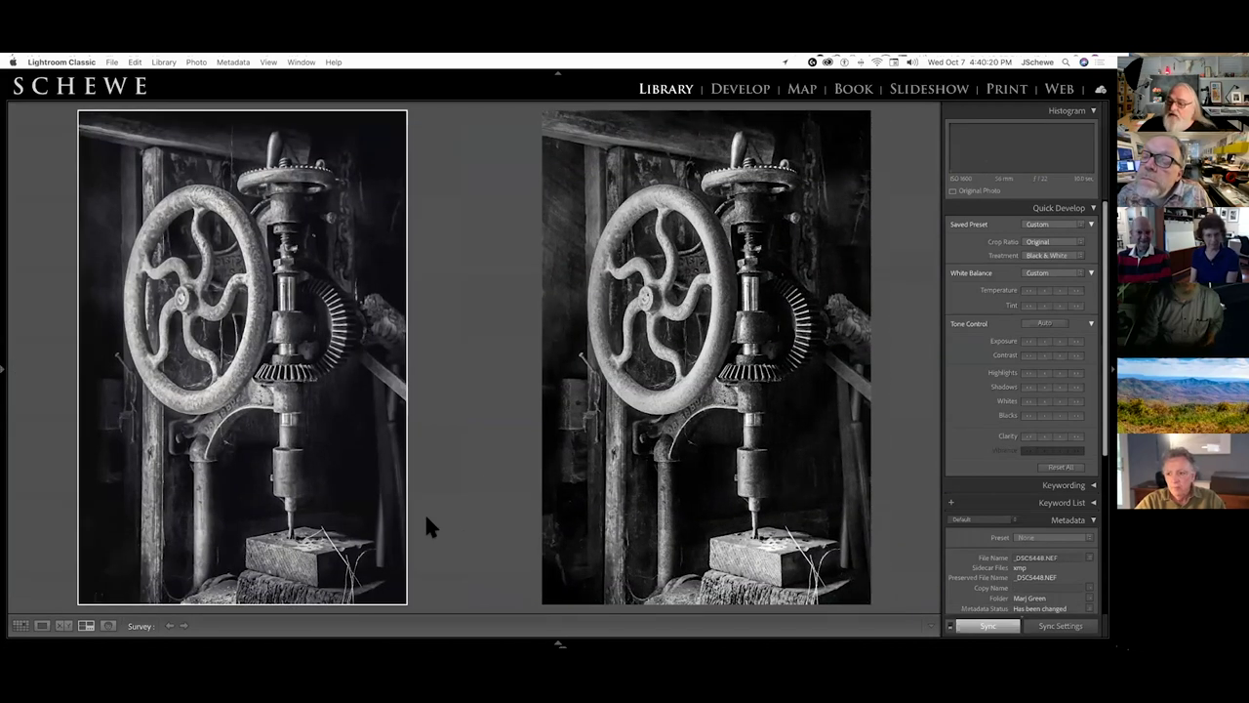
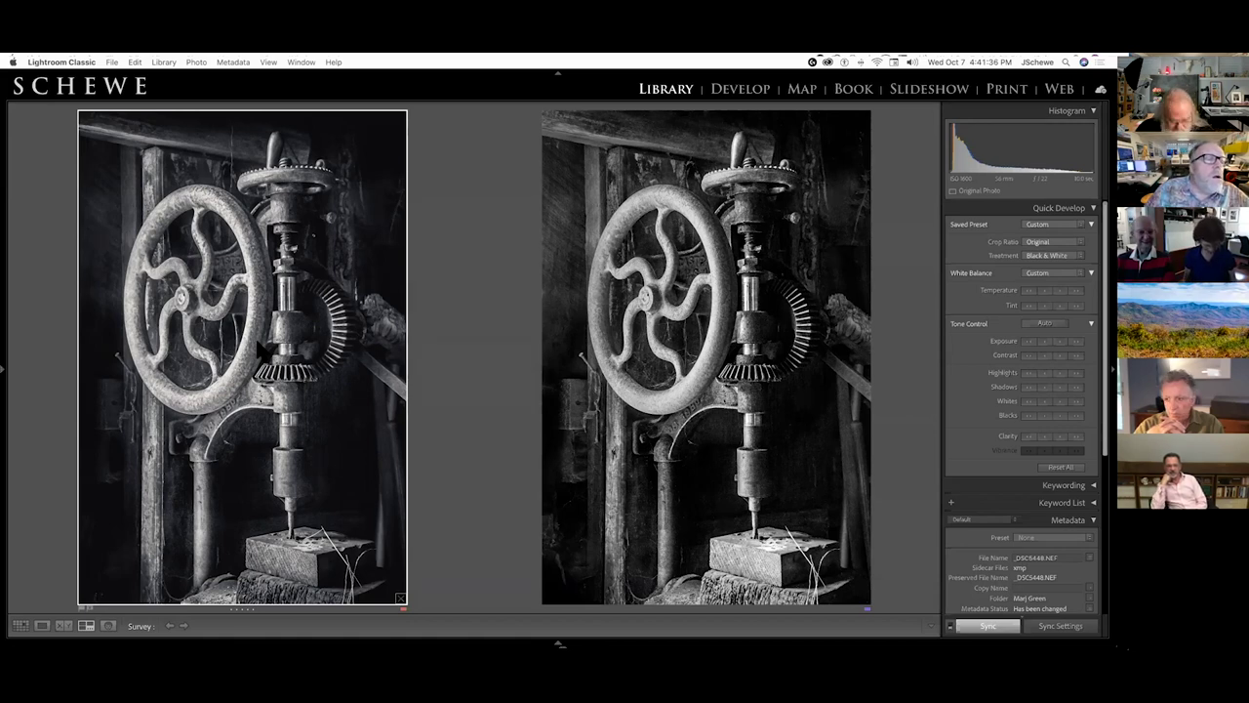
Step: Switch to Develop with the D key to edit the black-and-white drill-press photo
{"action": "key", "text": "d"}
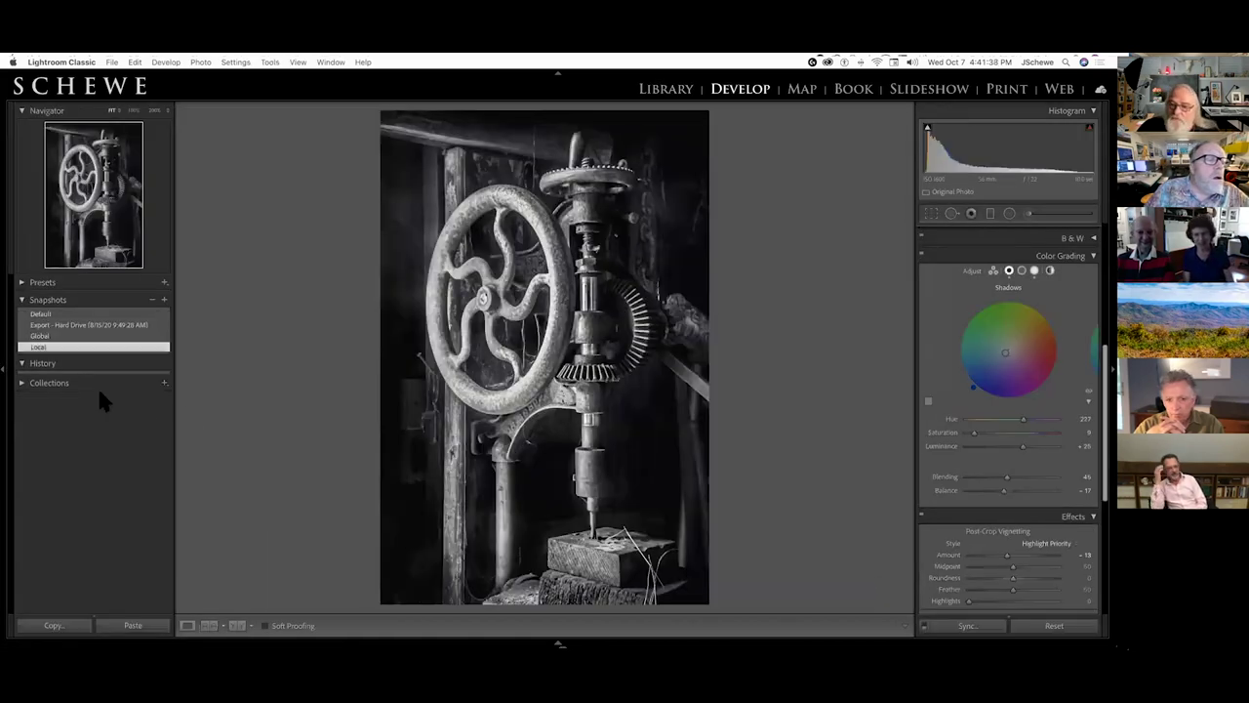
Step: Compare the Export - Hard Drive and Default snapshots, ending on Global with the Basic panel shown
{"action": "left_click", "coordinate": [40, 325]}
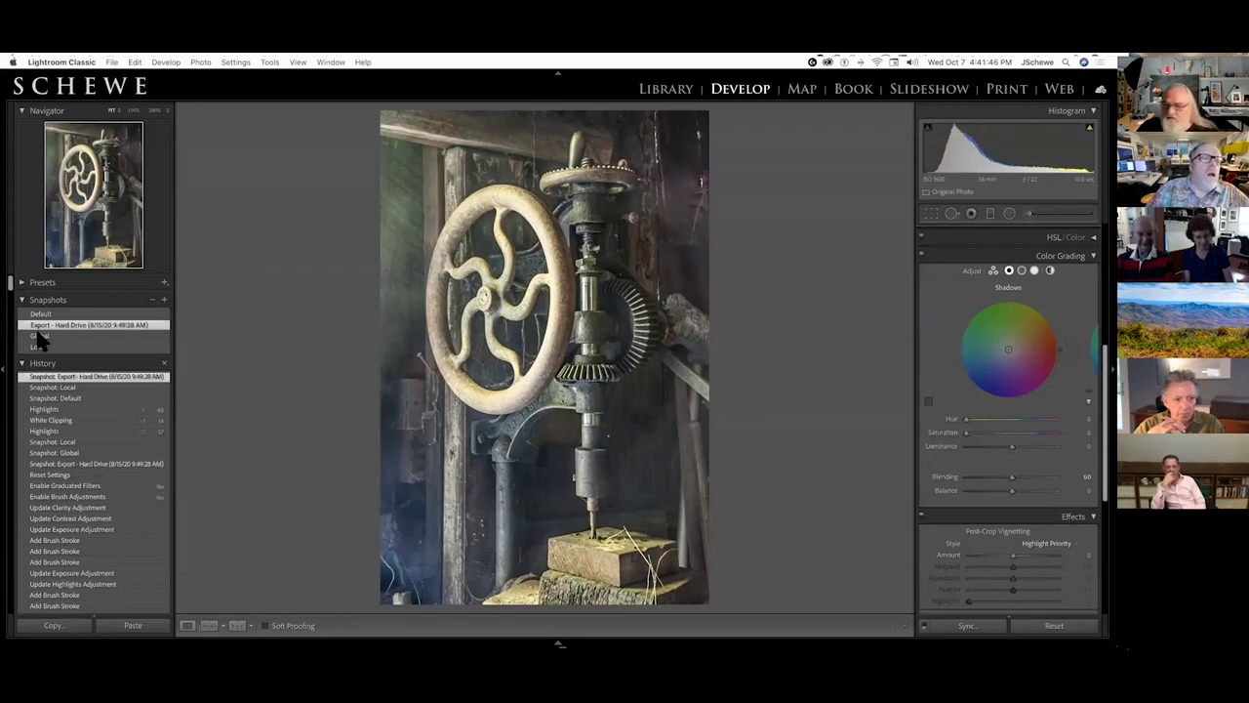
{"action": "left_click", "coordinate": [40, 315]}
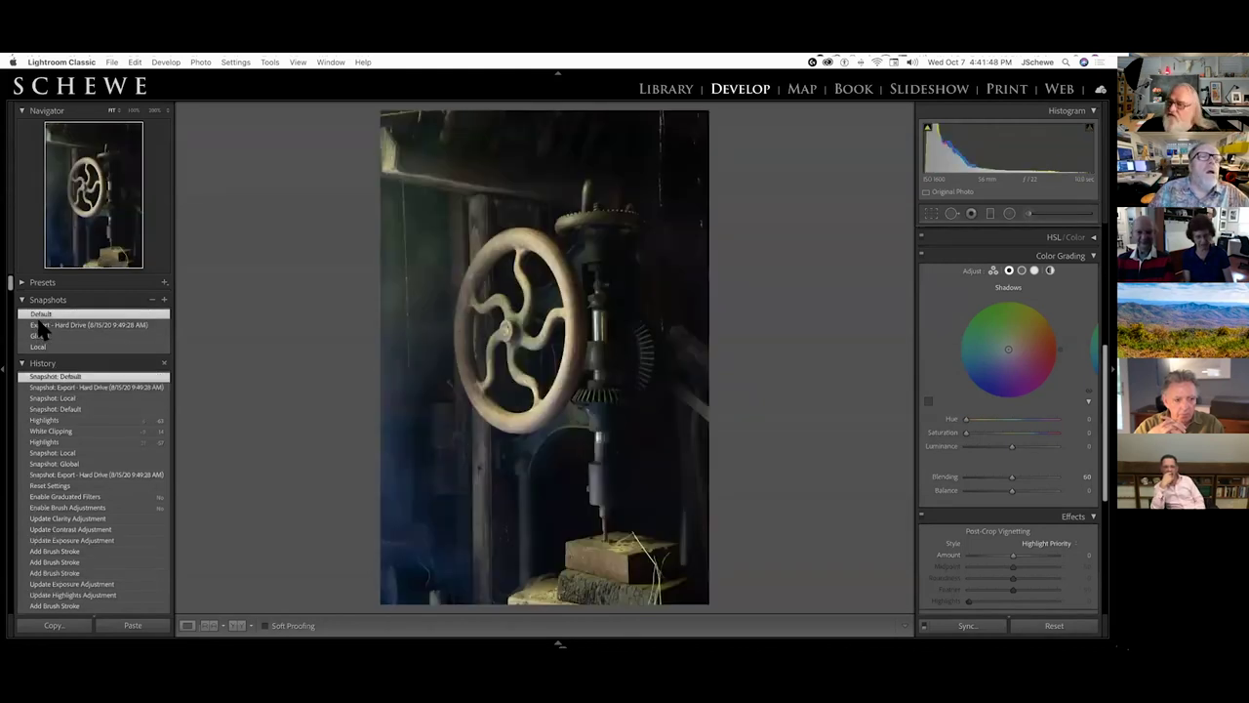
{"action": "left_click", "coordinate": [41, 326]}
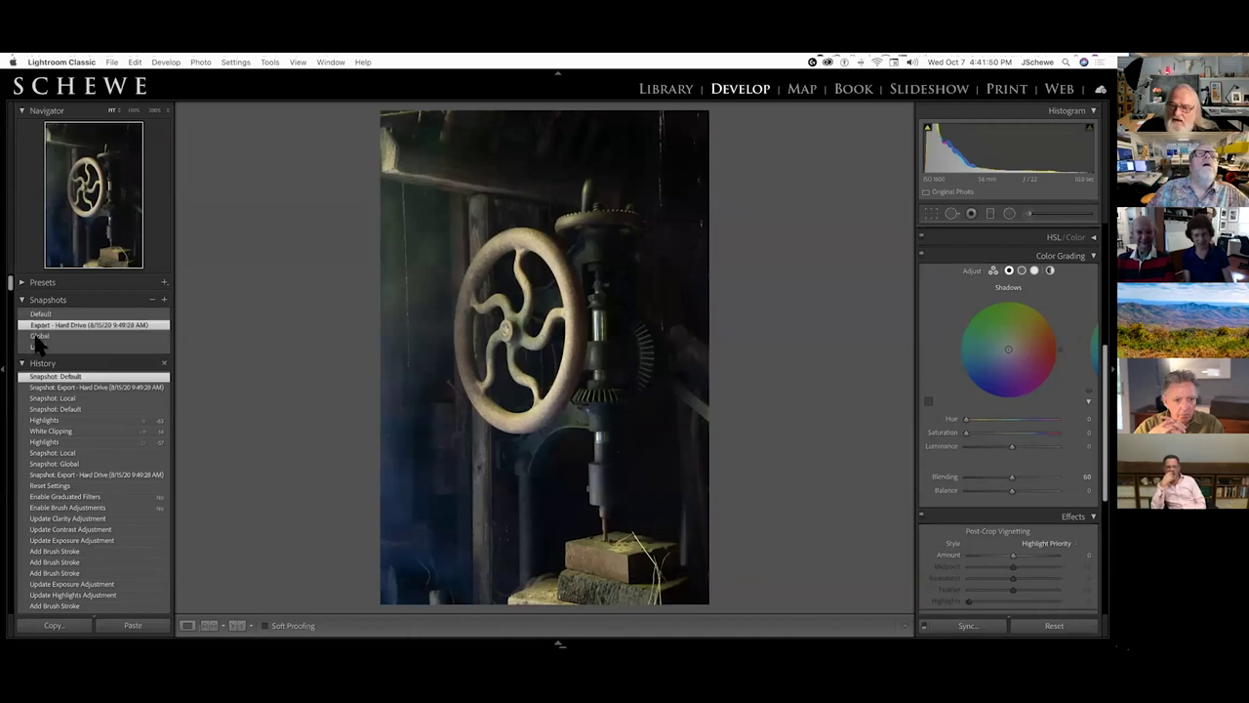
{"action": "left_click", "coordinate": [37, 336]}
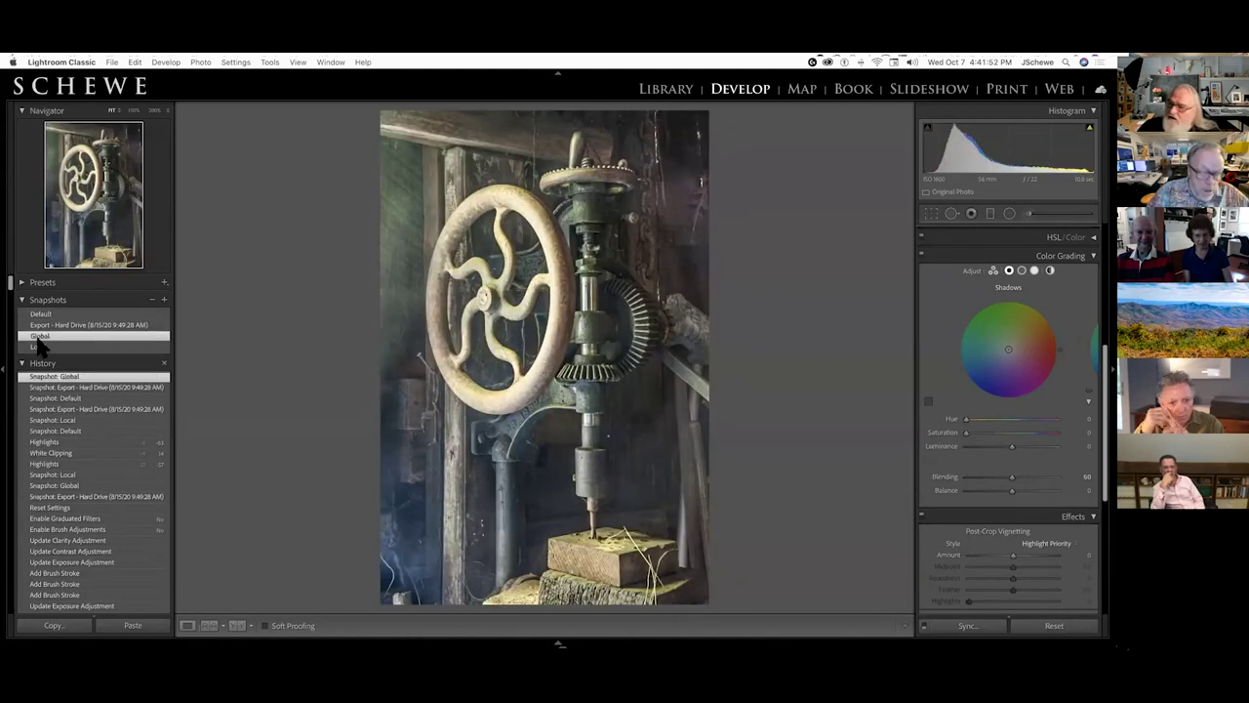
{"action": "scroll", "coordinate": [1040, 400], "scroll_direction": "up", "scroll_amount": 8}
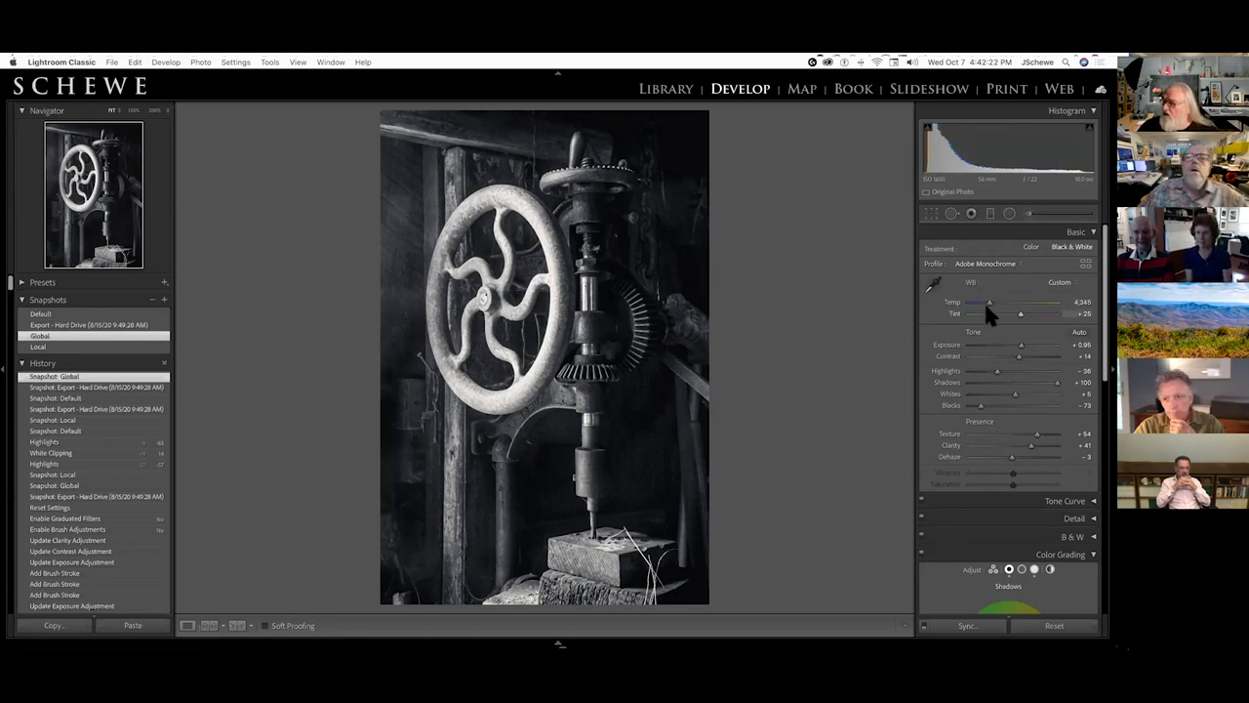
Step: Nudge Temp to 4,817 to preview the tones, then reapply the Global snapshot and check the Tone Curve
{"action": "mouse_move", "coordinate": [989, 302]}
{"action": "left_mouse_down"}
{"action": "mouse_move", "coordinate": [970, 305]}
{"action": "mouse_move", "coordinate": [1006, 306]}
{"action": "mouse_move", "coordinate": [994, 305]}
{"action": "left_mouse_up"}
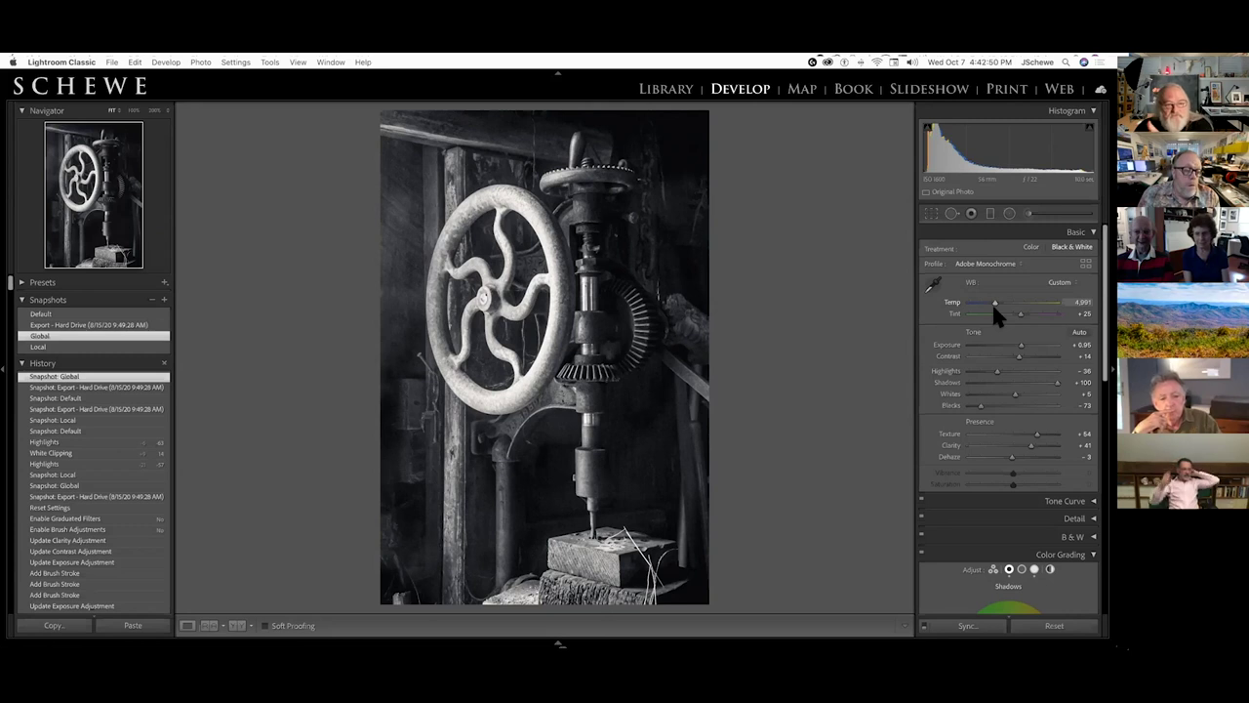
{"action": "left_click_drag", "start_coordinate": [995, 303], "coordinate": [994, 304]}
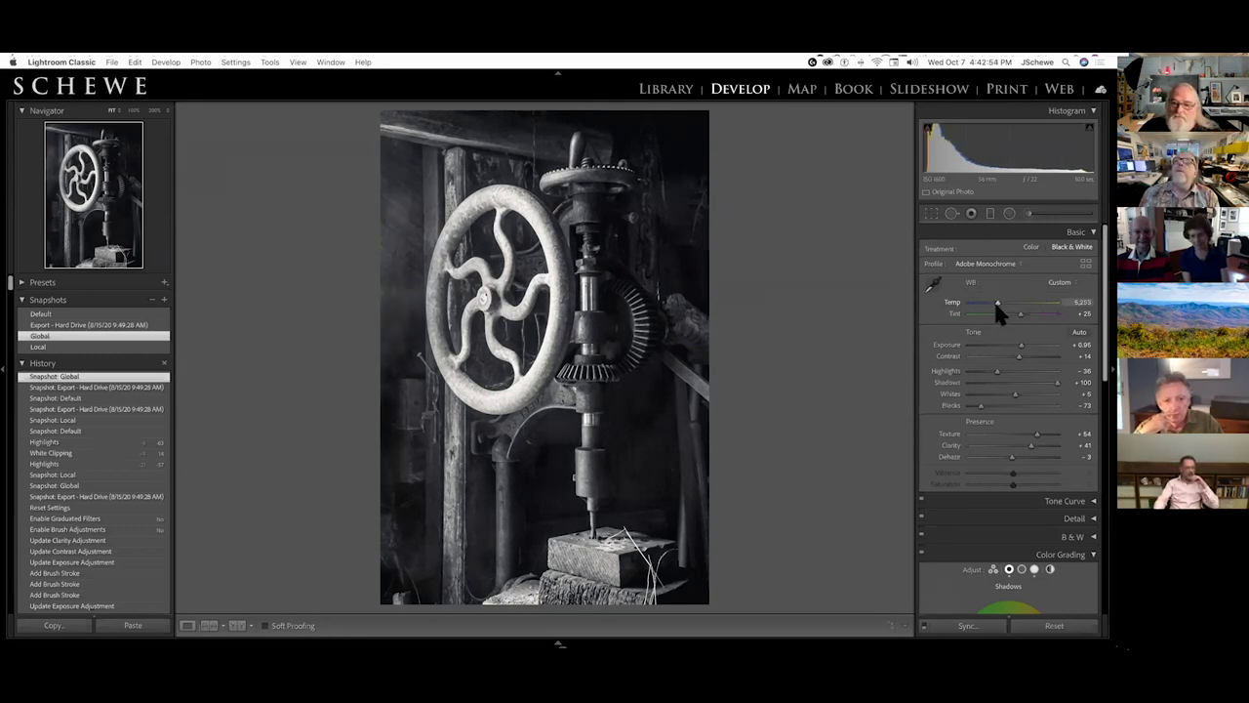
{"action": "left_click", "coordinate": [45, 335]}
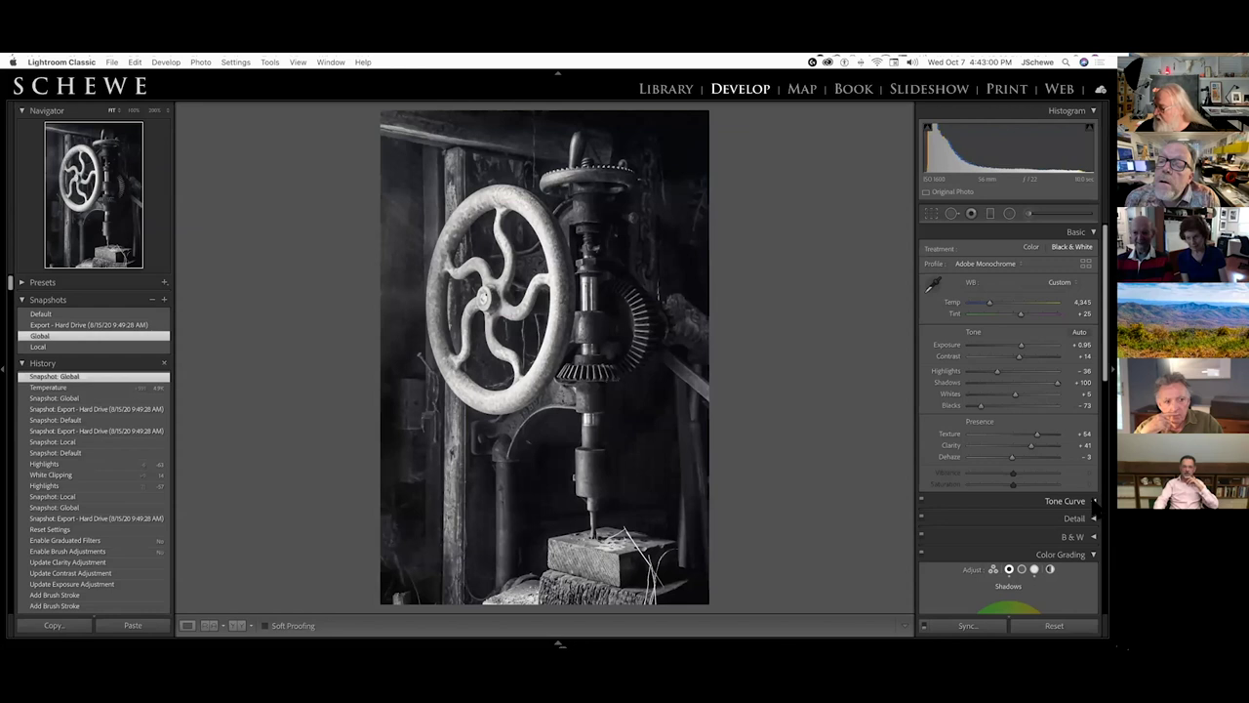
{"action": "left_click", "coordinate": [1081, 505]}
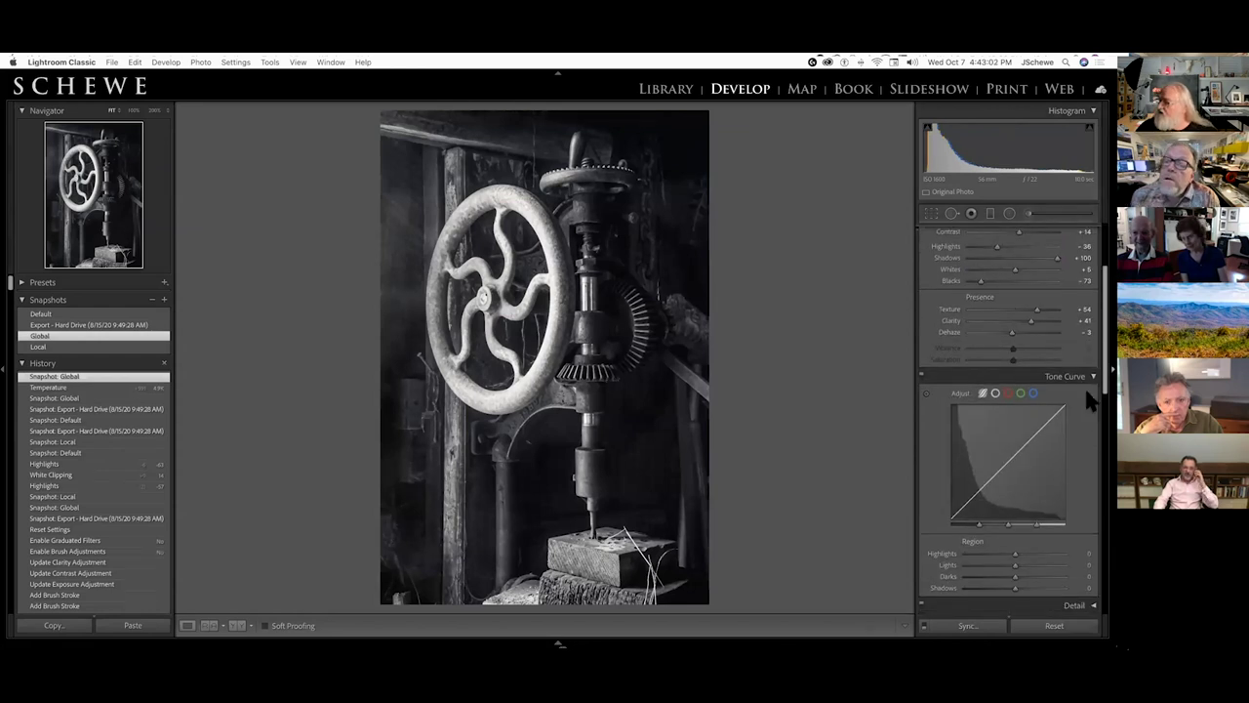
{"action": "left_click", "coordinate": [1092, 379]}
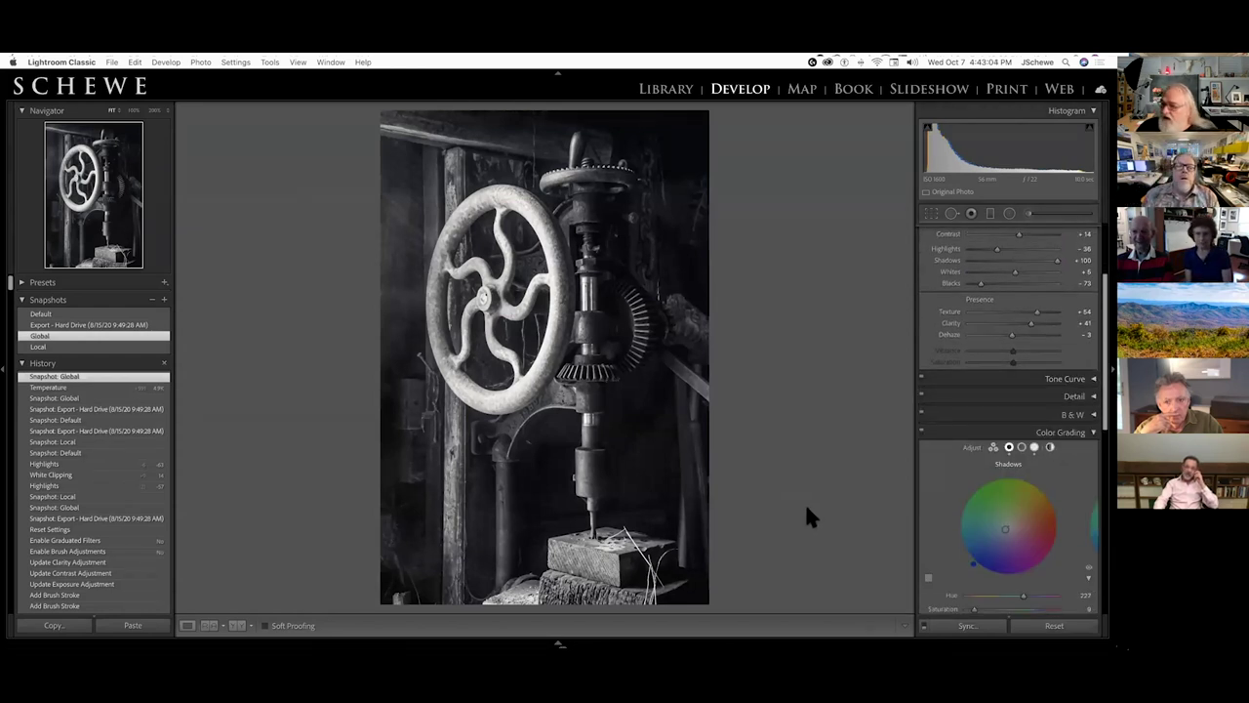
Step: Apply the Local snapshot and open the Adjustment Brush tool
{"action": "left_click", "coordinate": [39, 347]}
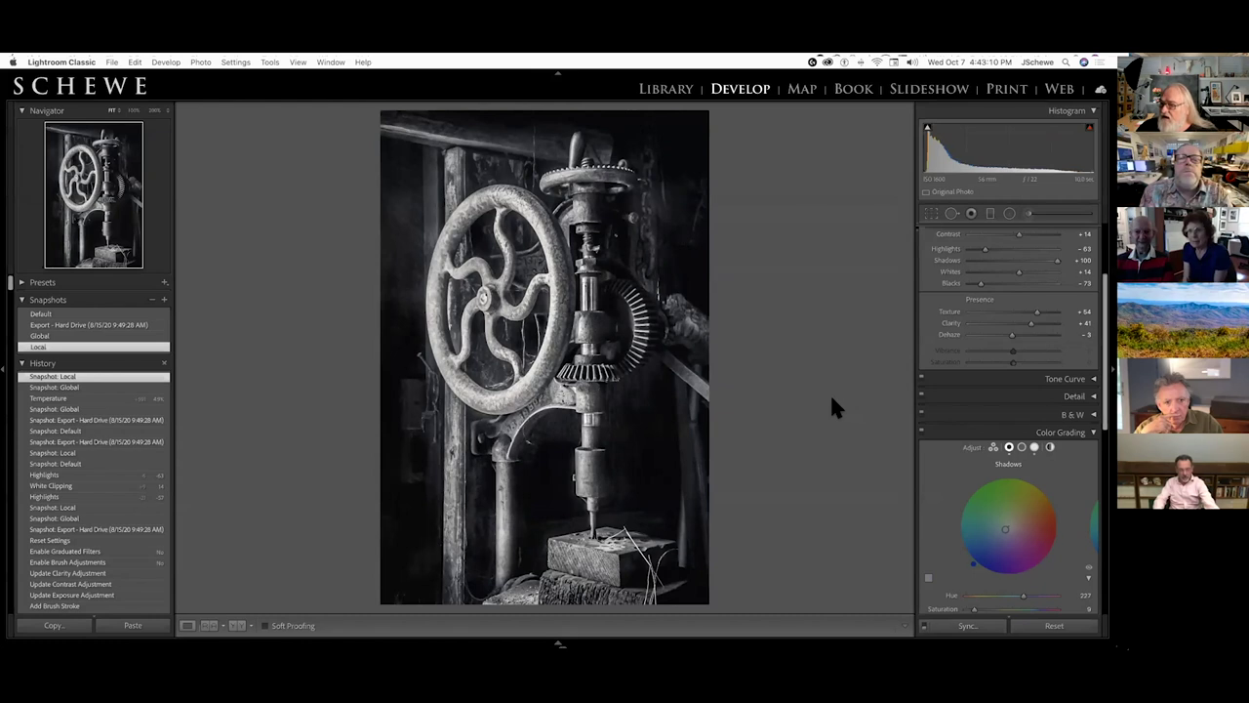
{"action": "left_click", "coordinate": [1025, 211]}
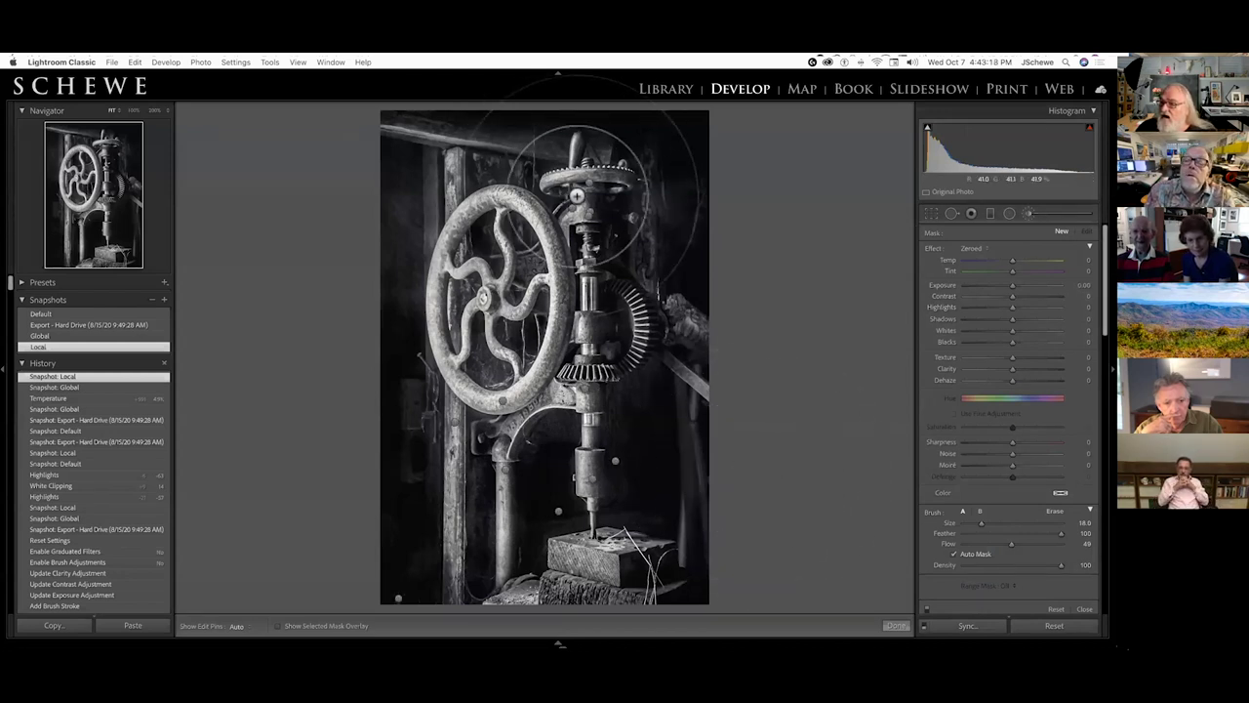
Step: Select the existing brush pin on the drill and inspect the areas its masks cover
{"action": "left_click", "coordinate": [586, 179]}
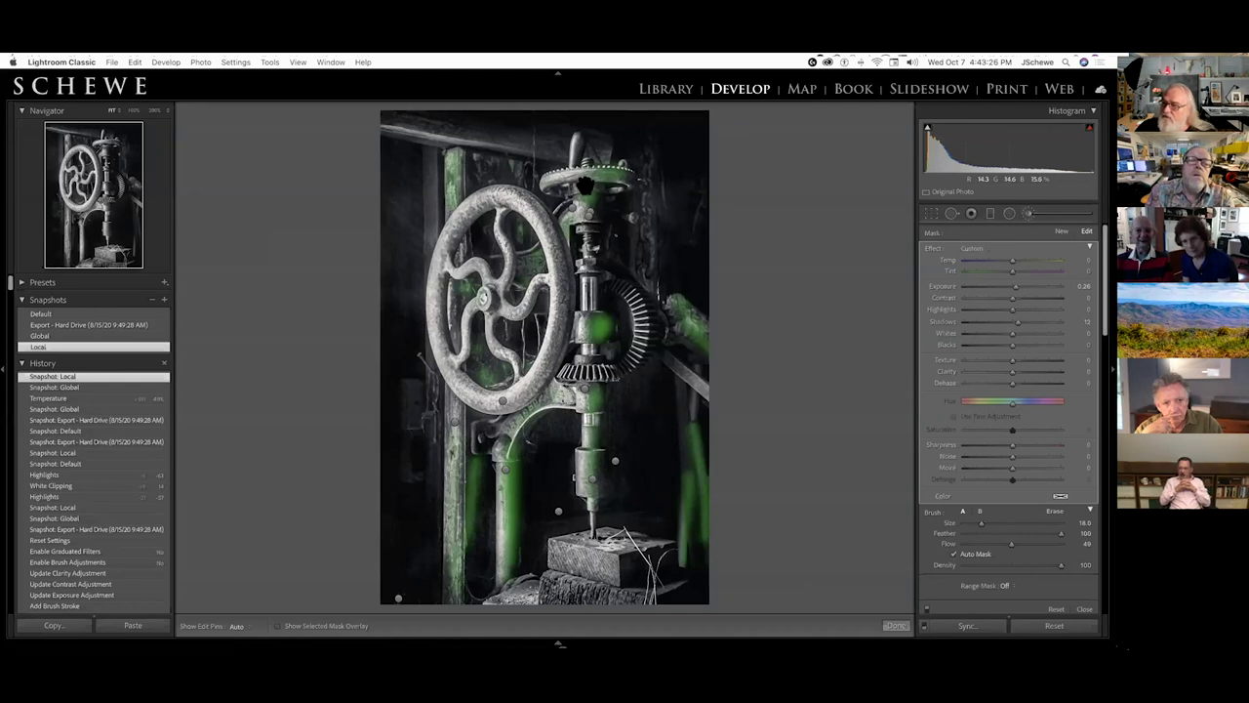
{"action": "mouse_move", "coordinate": [577, 215]}
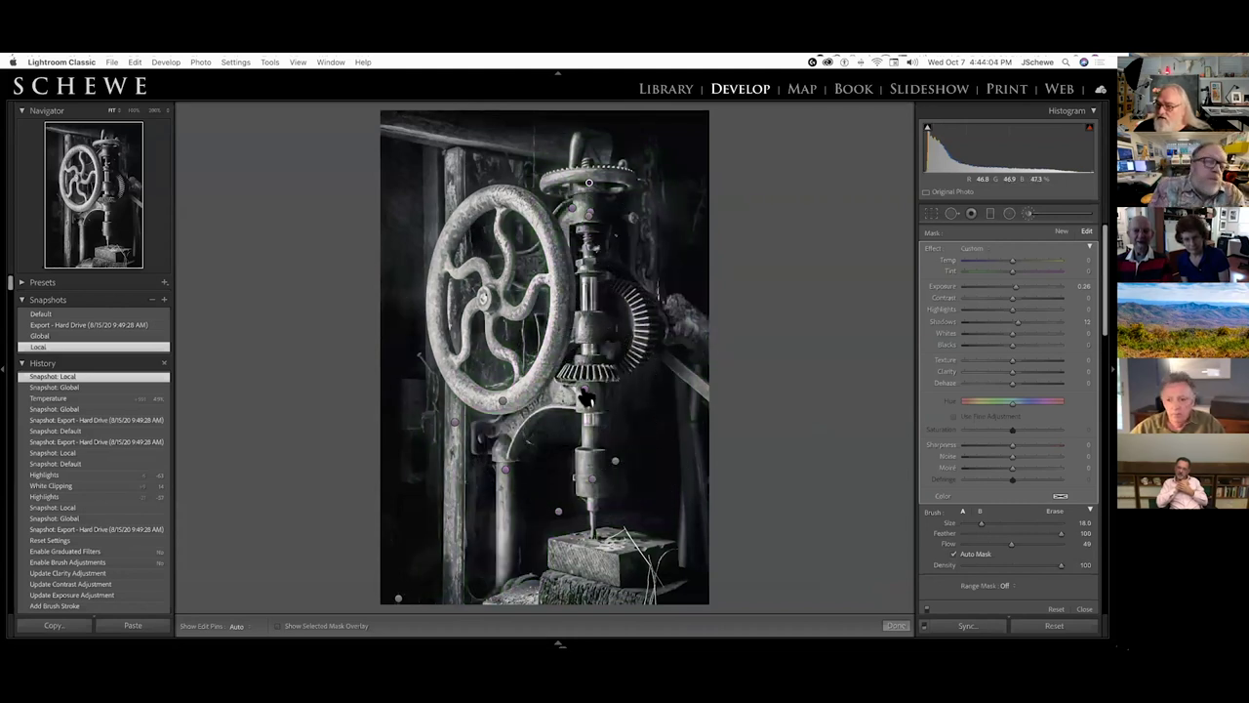
{"action": "mouse_move", "coordinate": [589, 395]}
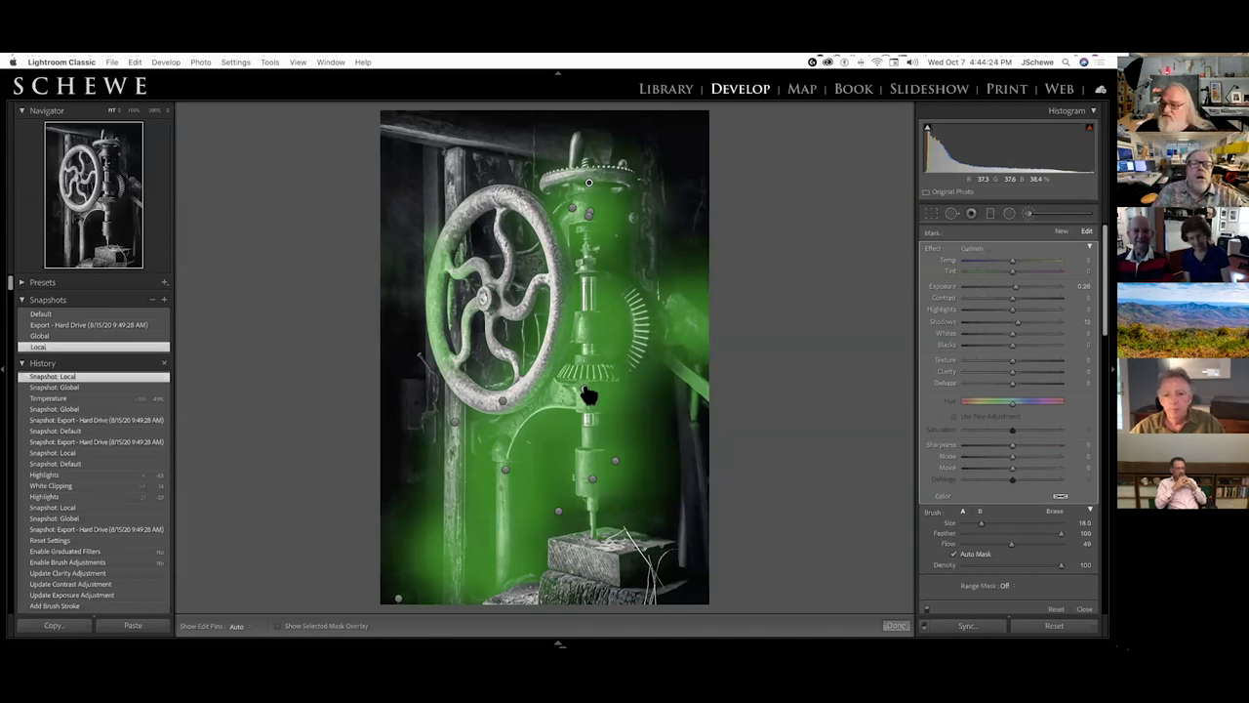
{"action": "mouse_move", "coordinate": [505, 408]}
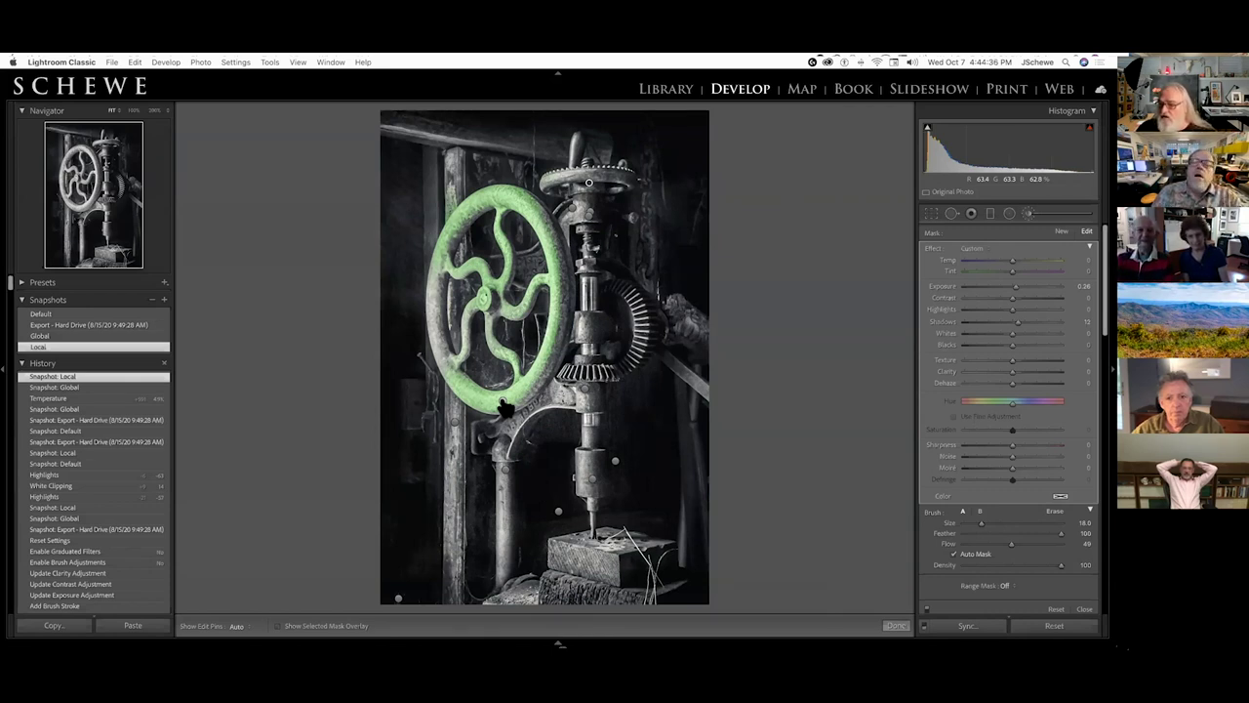
Step: Paint the brush adjustment down the left post, toggling the mask overlay to compare
{"action": "key", "text": "o"}
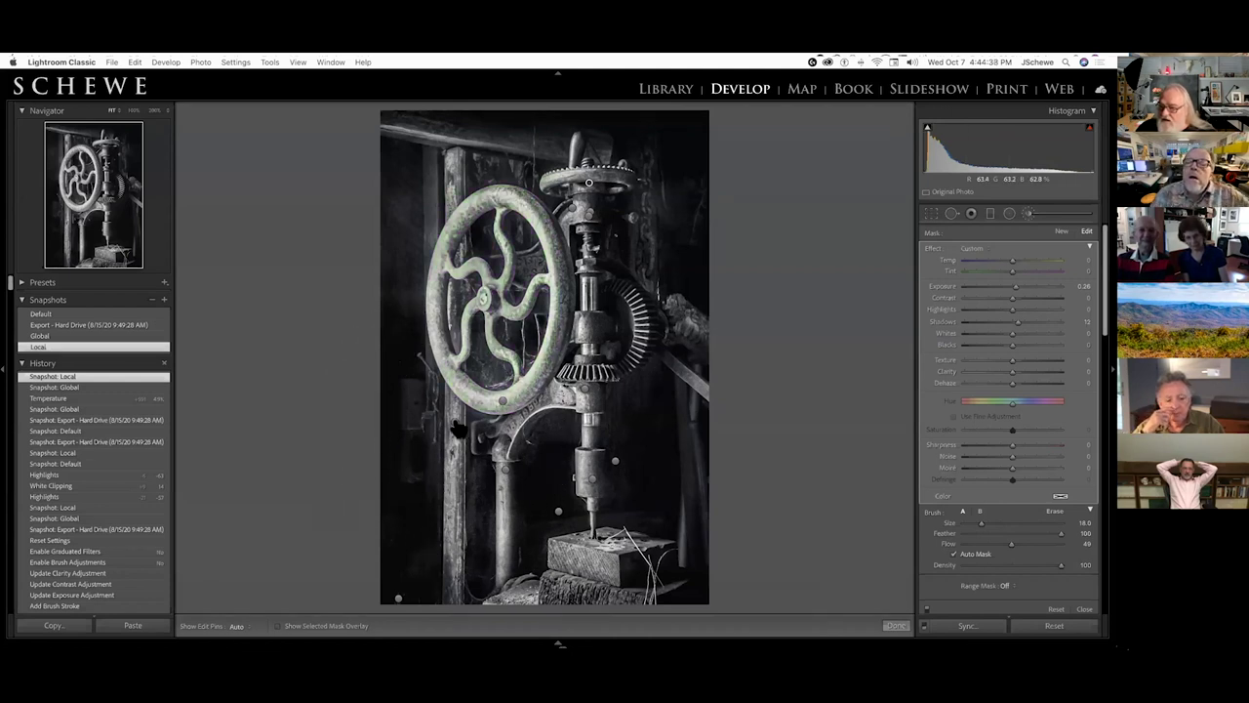
{"action": "left_click_drag", "start_coordinate": [458, 429], "coordinate": [457, 590]}
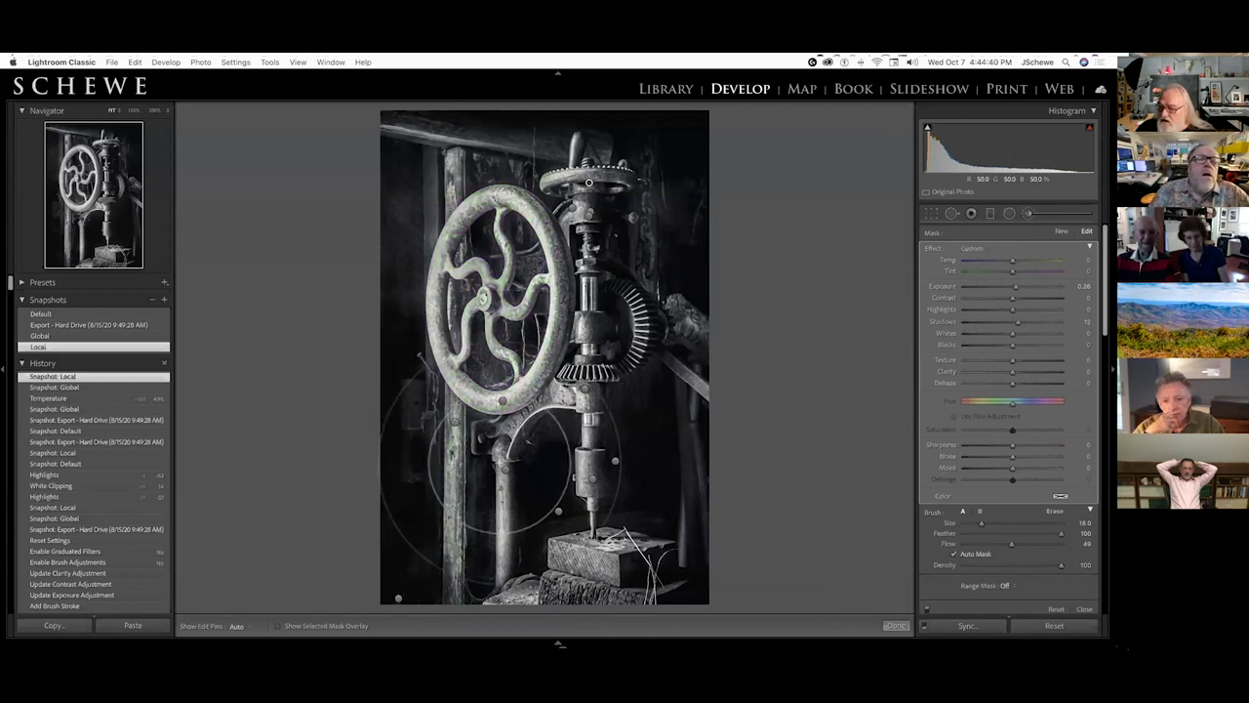
{"action": "key", "text": "o"}
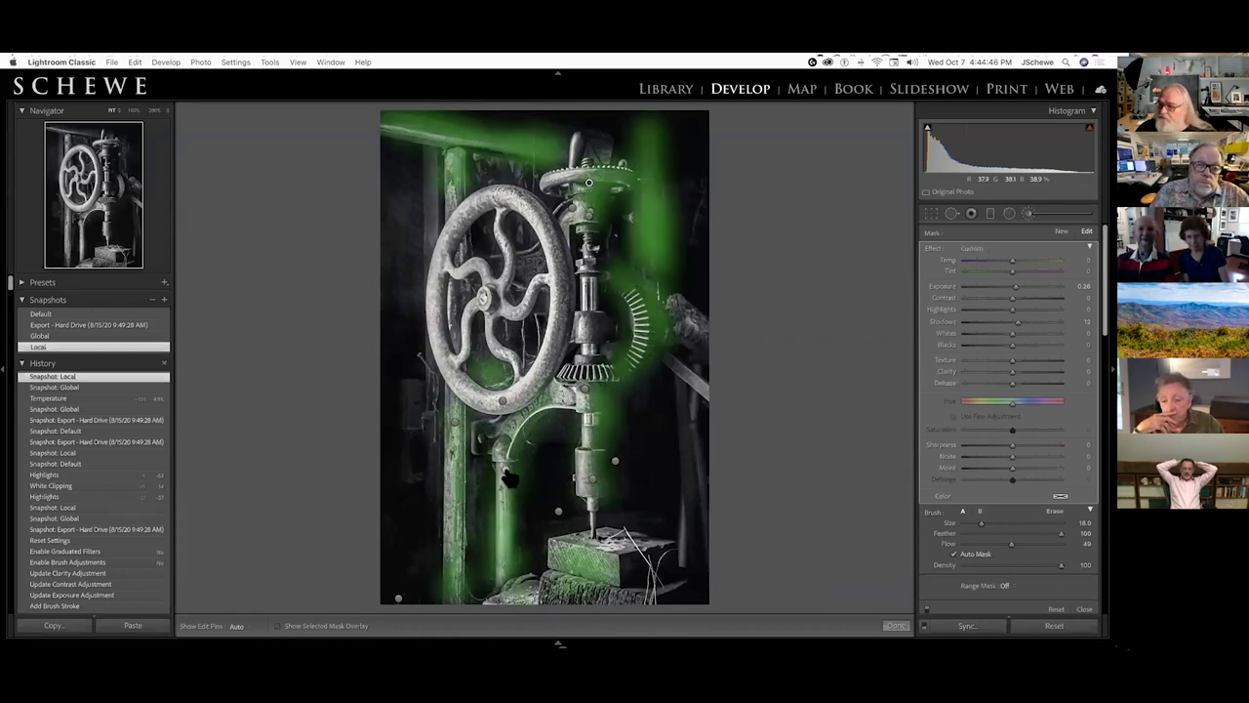
{"action": "key", "text": "o"}
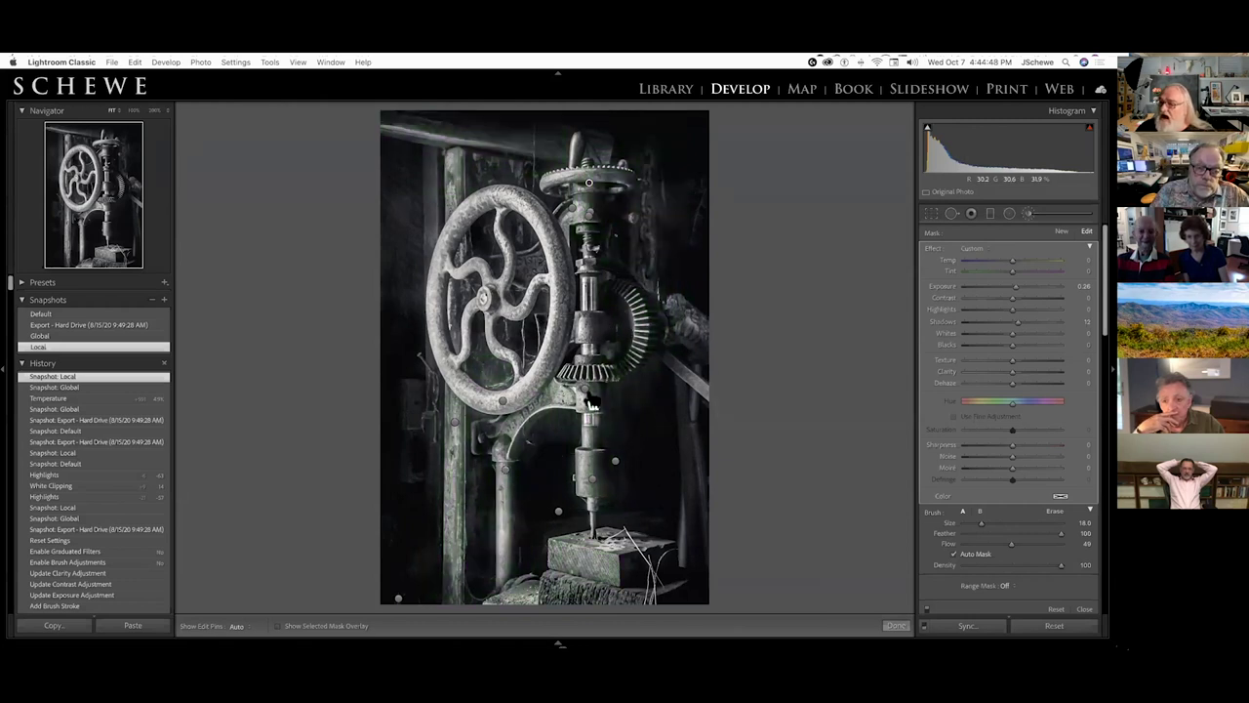
{"action": "key", "text": "o"}
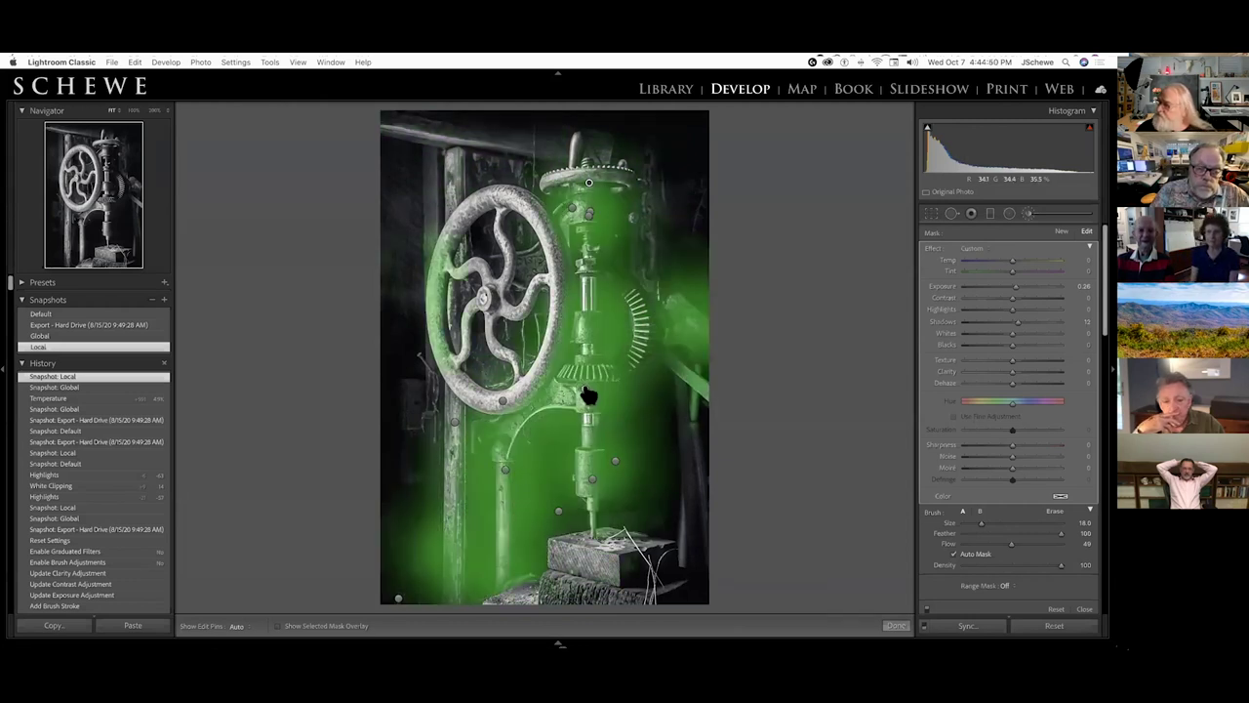
{"action": "key", "text": "o"}
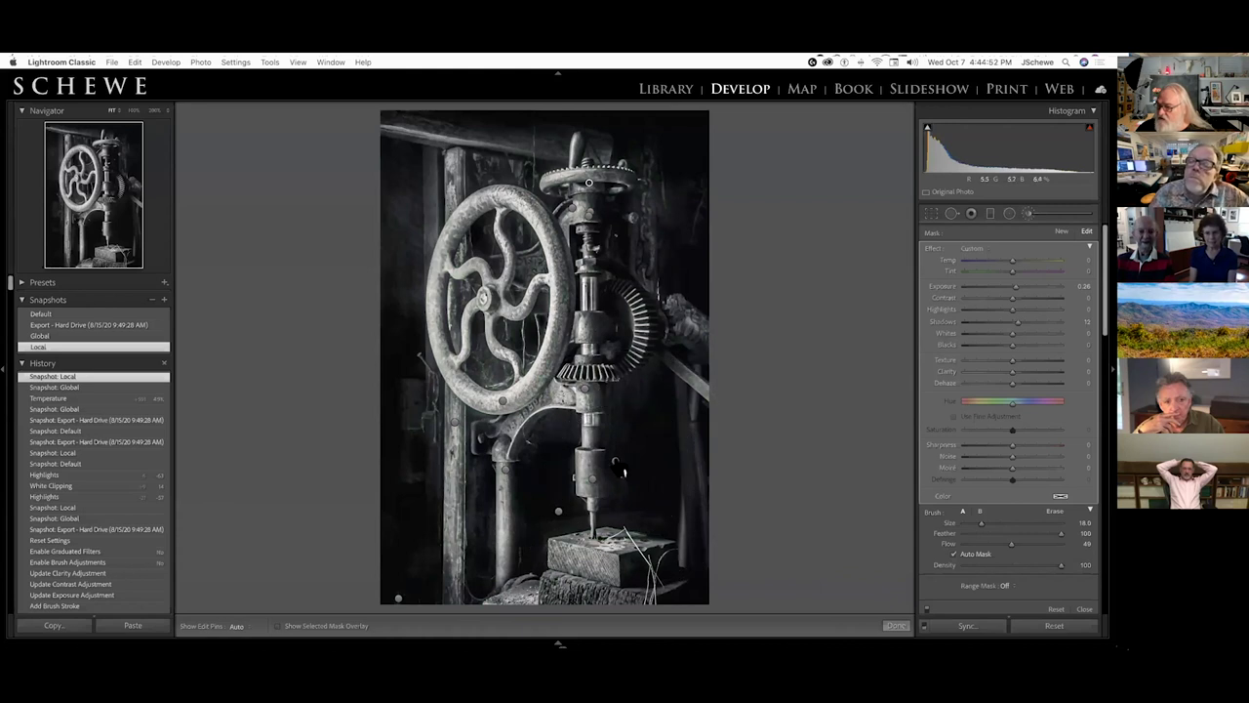
{"action": "key", "text": "o"}
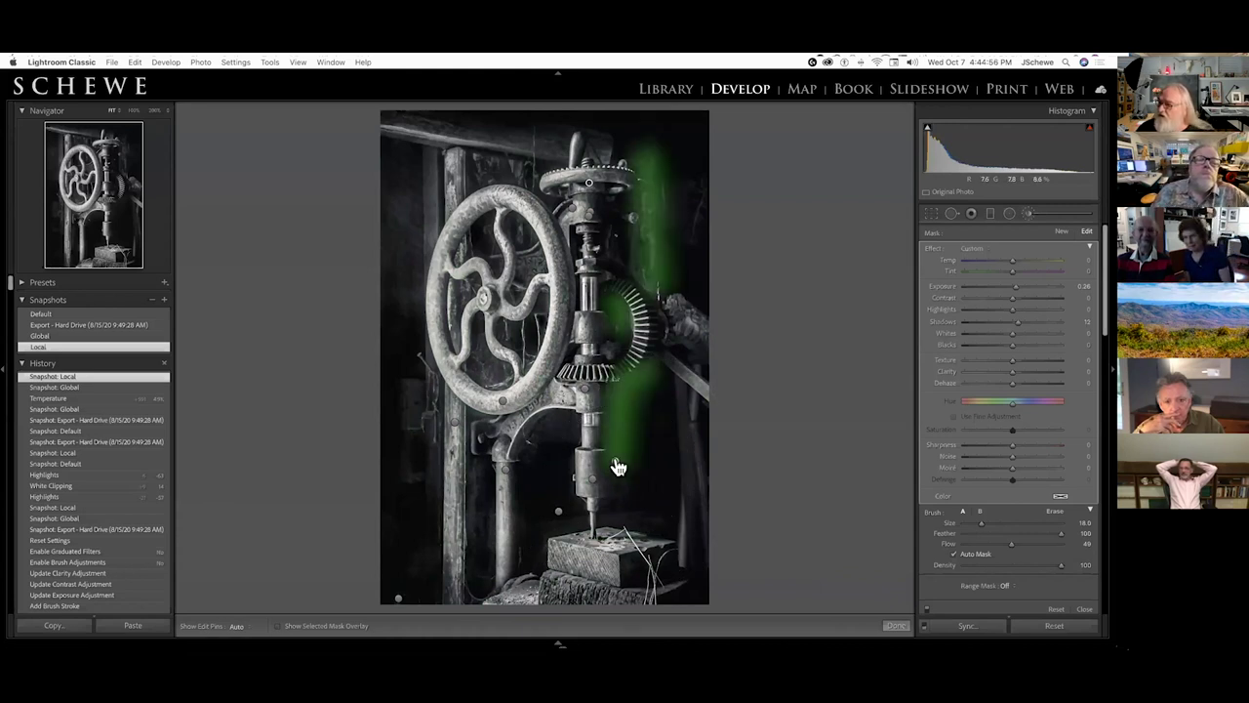
{"action": "key", "text": "o"}
{"action": "key", "text": "o"}
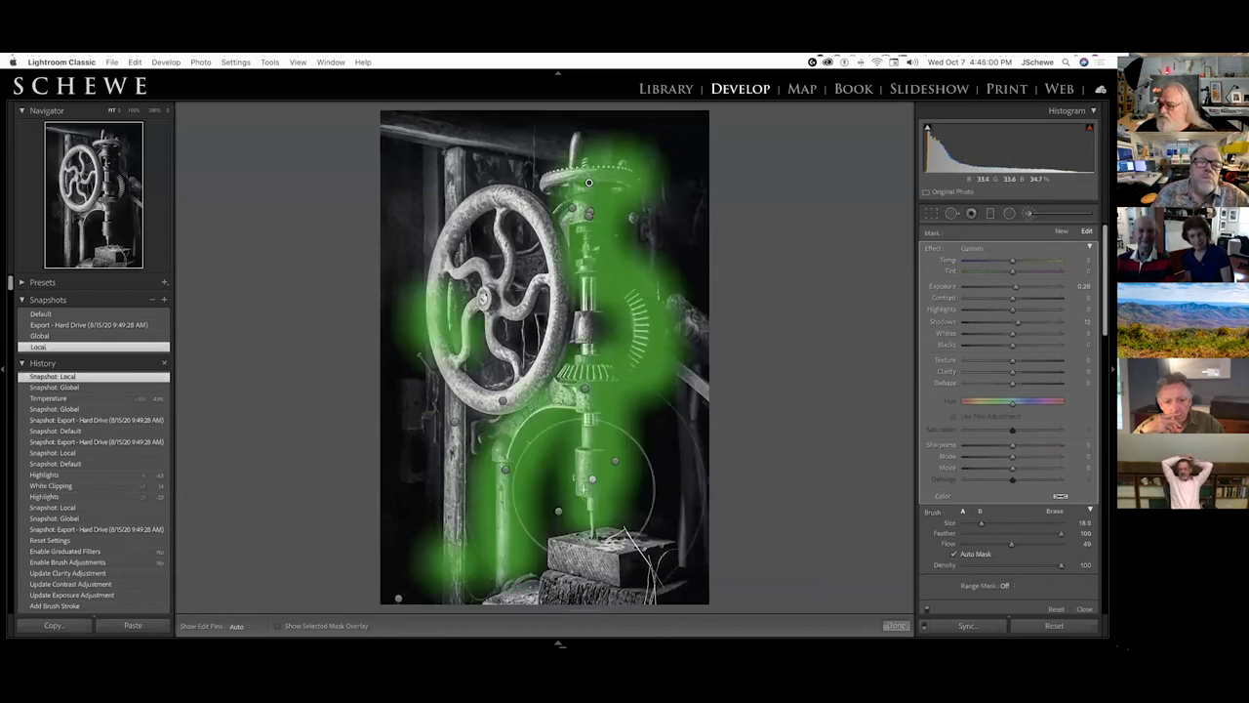
{"action": "key", "text": "o"}
{"action": "key", "text": "o"}
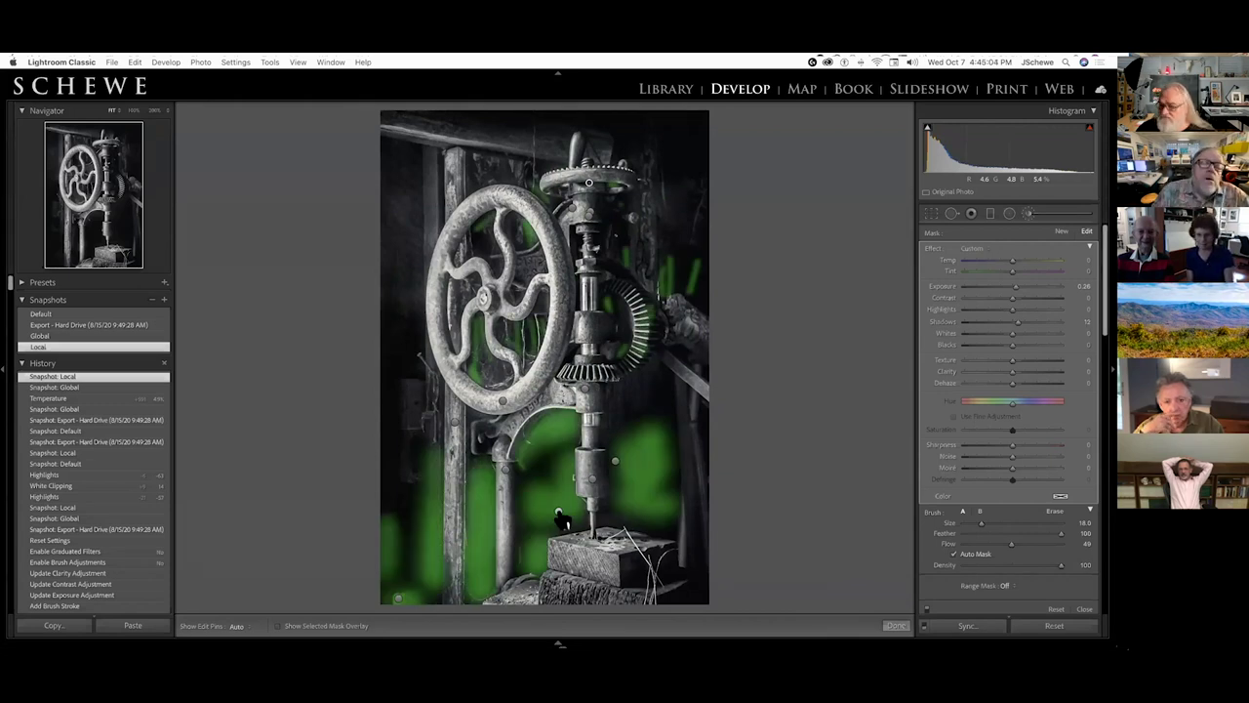
{"action": "mouse_move", "coordinate": [399, 601]}
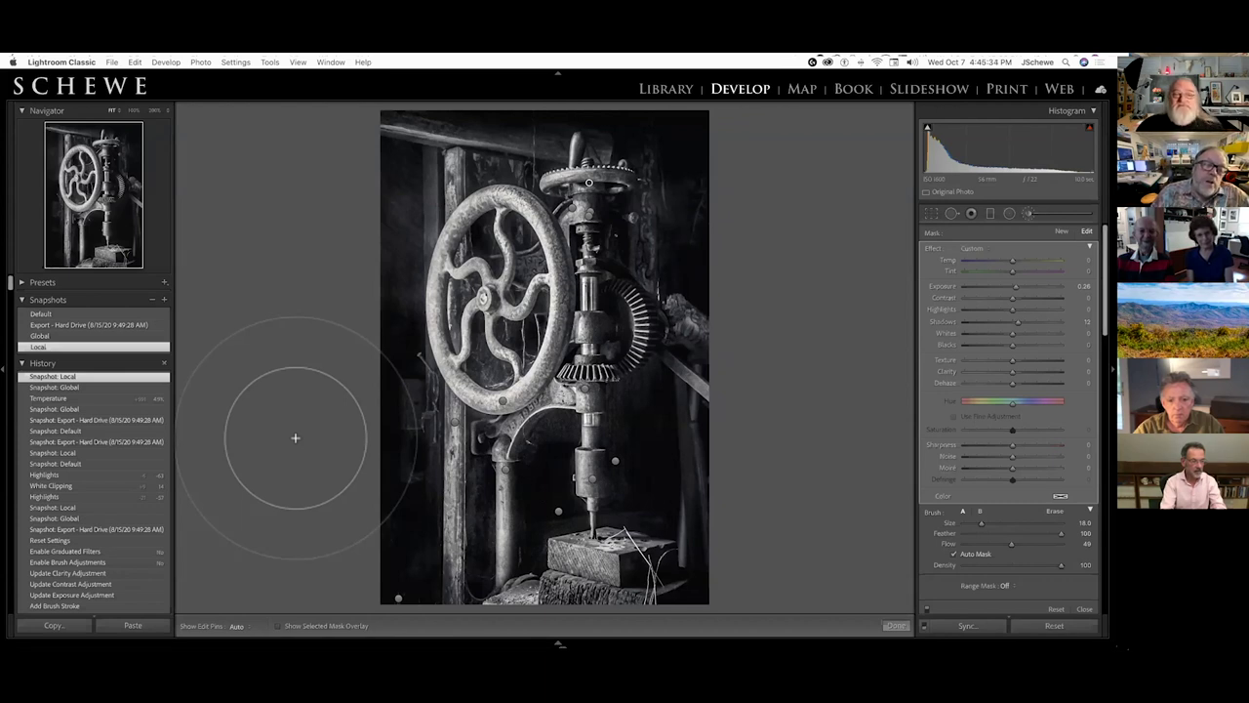
Step: Exit the Adjustment Brush and review the Color Grading and Effects settings
{"action": "key", "text": "k"}
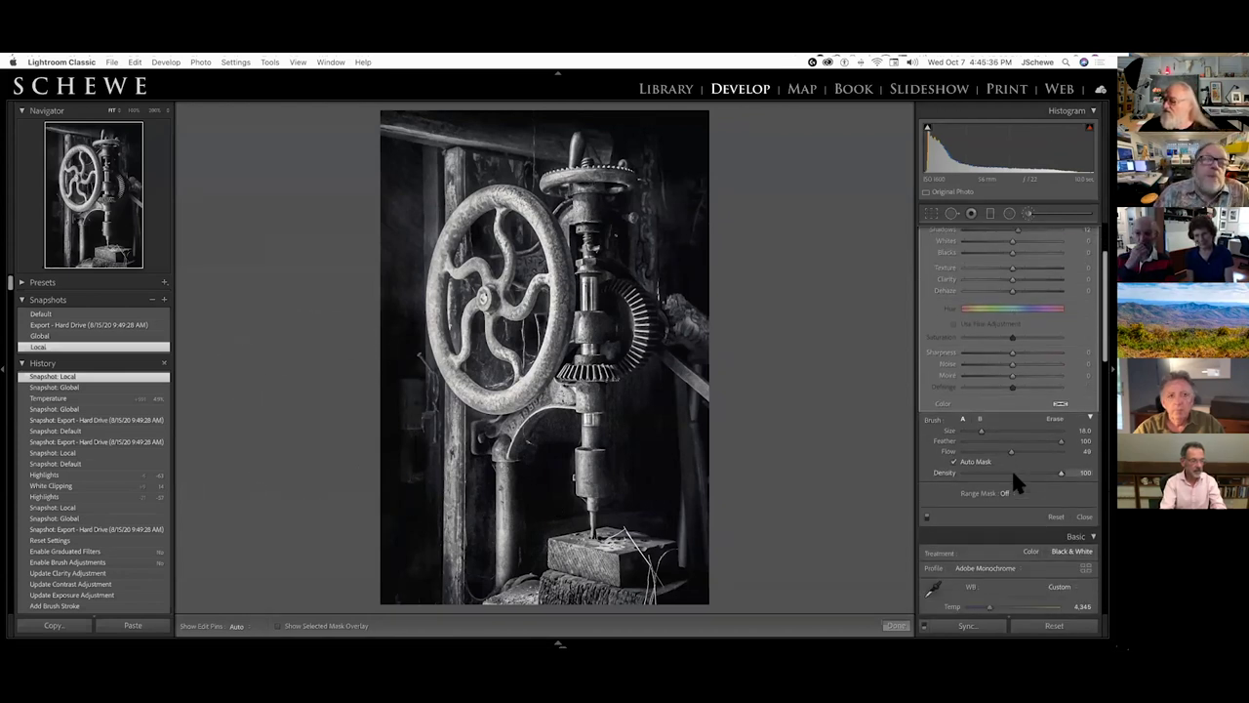
{"action": "scroll", "coordinate": [1011, 467], "scroll_direction": "down", "scroll_amount": 3}
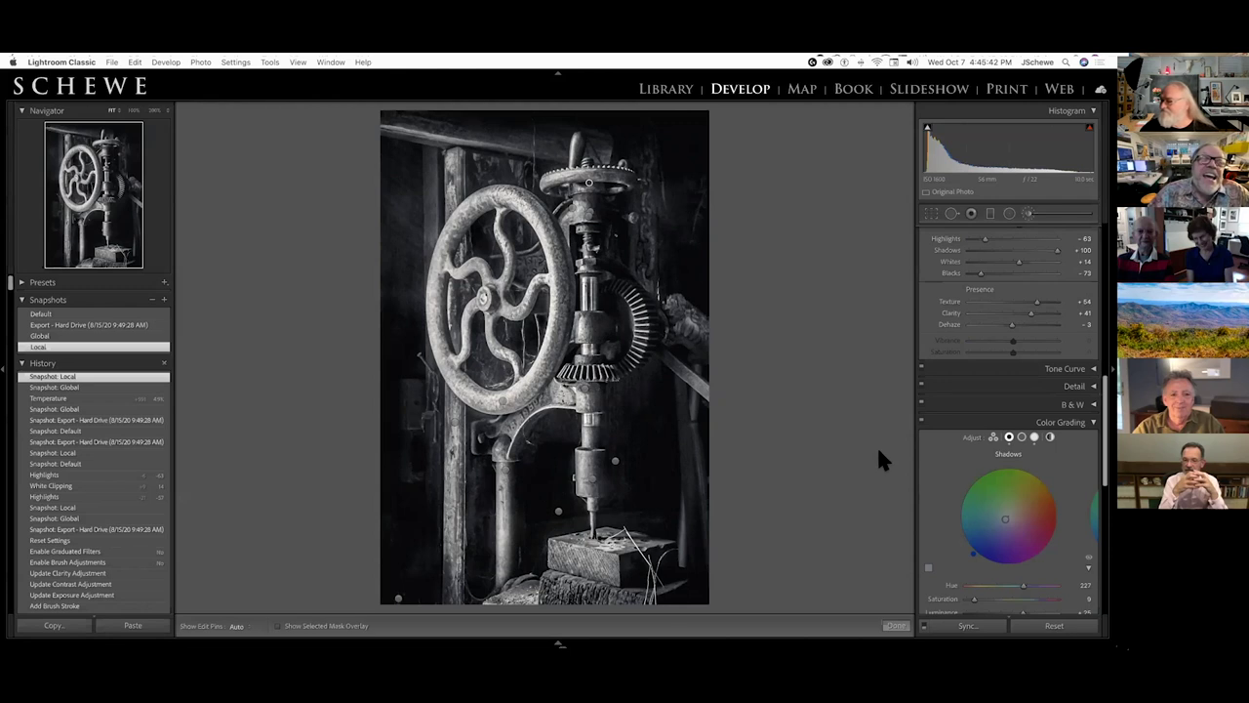
{"action": "scroll", "coordinate": [1039, 501], "scroll_direction": "down", "scroll_amount": 6}
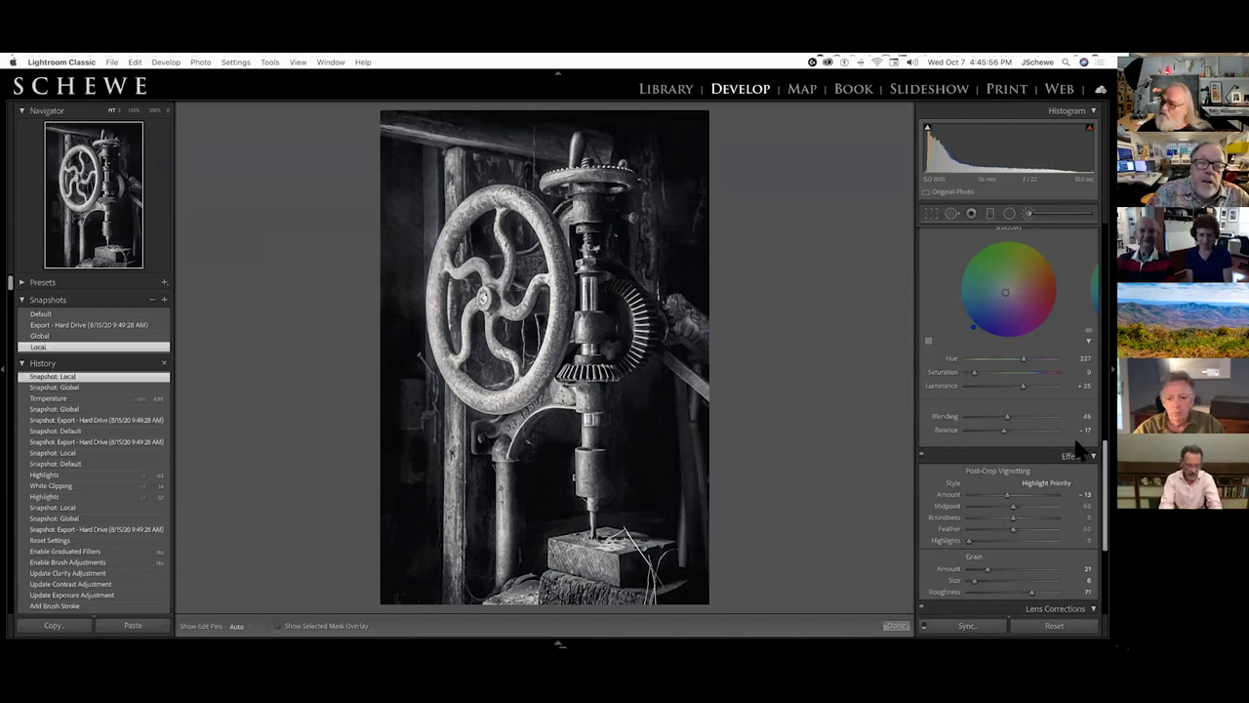
{"action": "scroll", "coordinate": [1037, 422], "scroll_direction": "up", "scroll_amount": 1}
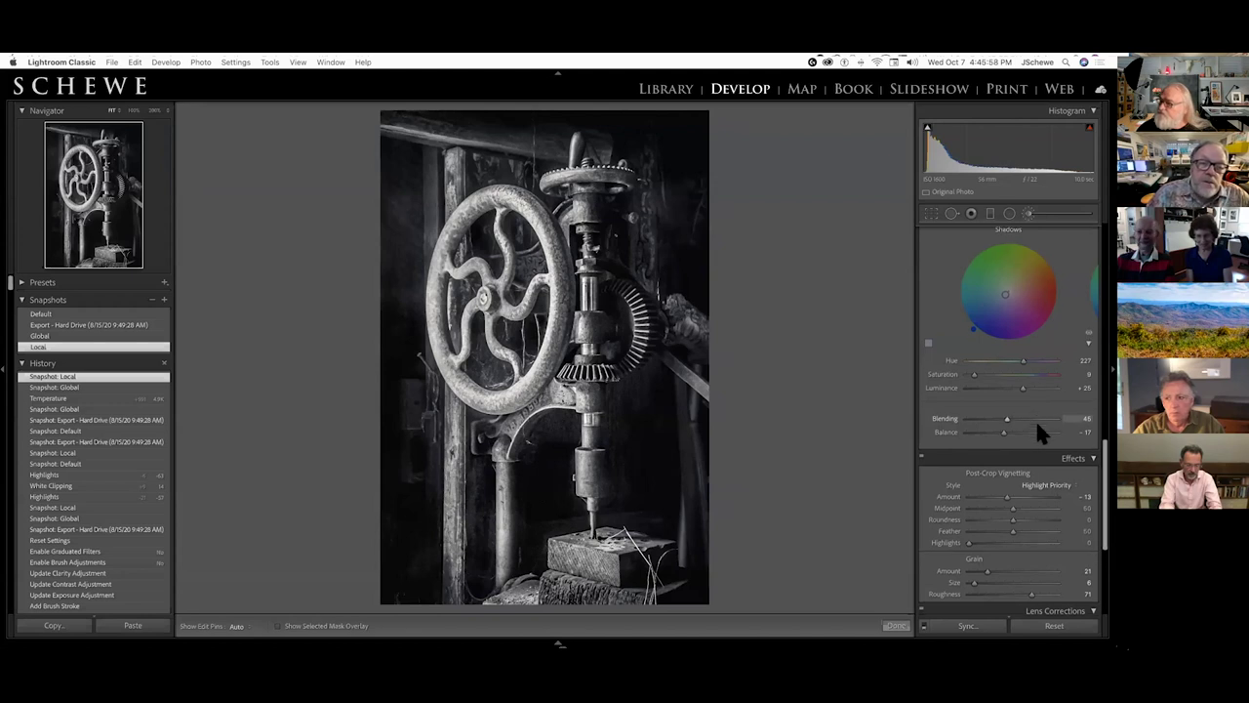
{"action": "scroll", "coordinate": [1034, 422], "scroll_direction": "up", "scroll_amount": 3}
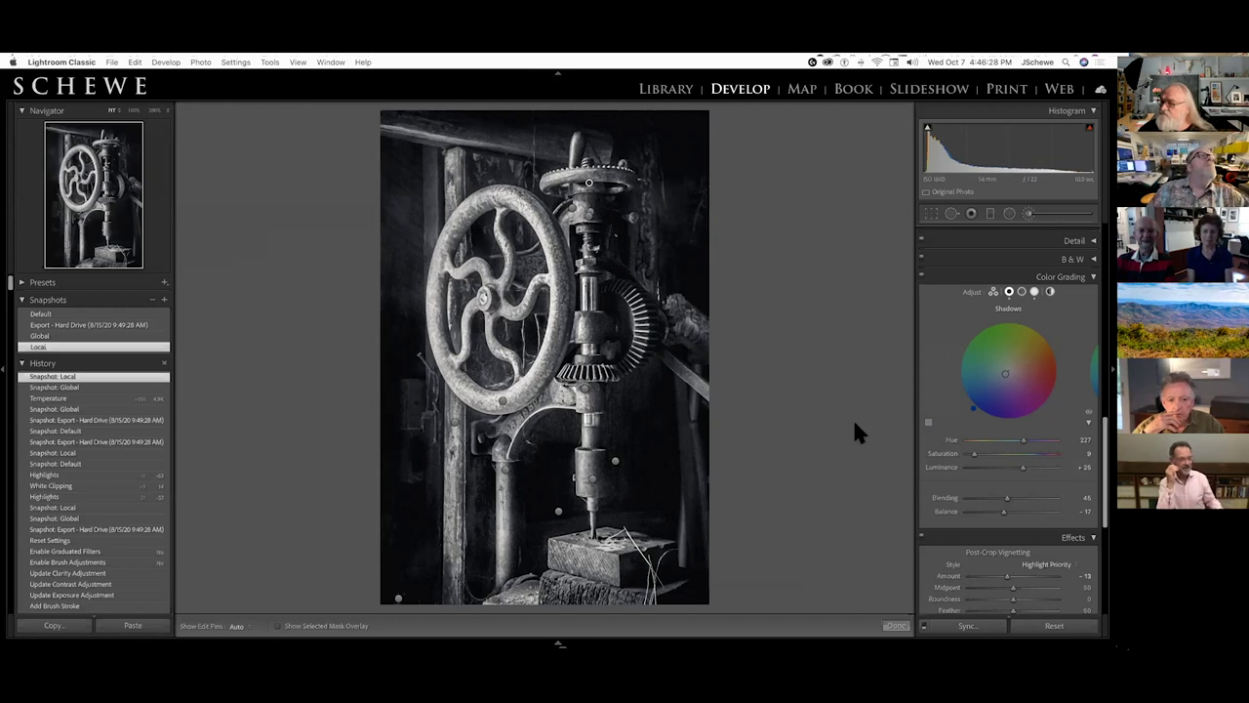
Step: Raise the Highlights tint saturation, then revert to the Local snapshot and the Shadows wheel
{"action": "left_click", "coordinate": [1034, 291]}
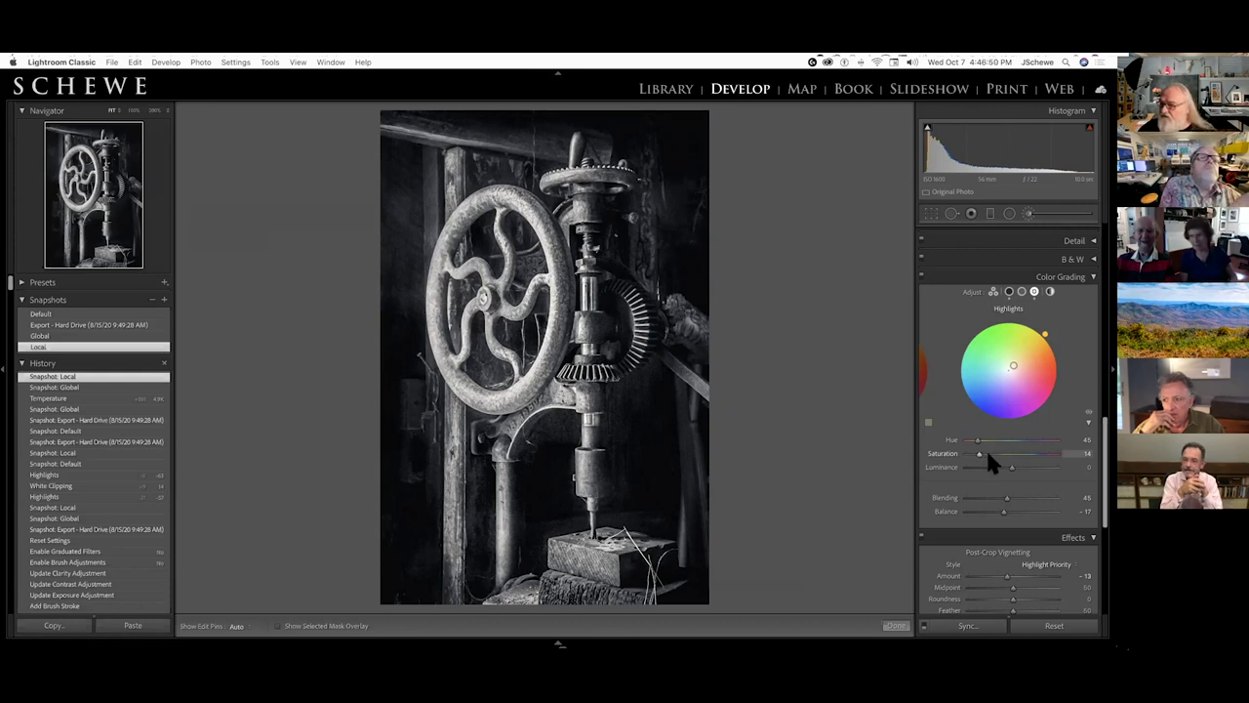
{"action": "mouse_move", "coordinate": [979, 453]}
{"action": "left_mouse_down"}
{"action": "mouse_move", "coordinate": [1025, 455]}
{"action": "mouse_move", "coordinate": [1004, 454]}
{"action": "left_mouse_up"}
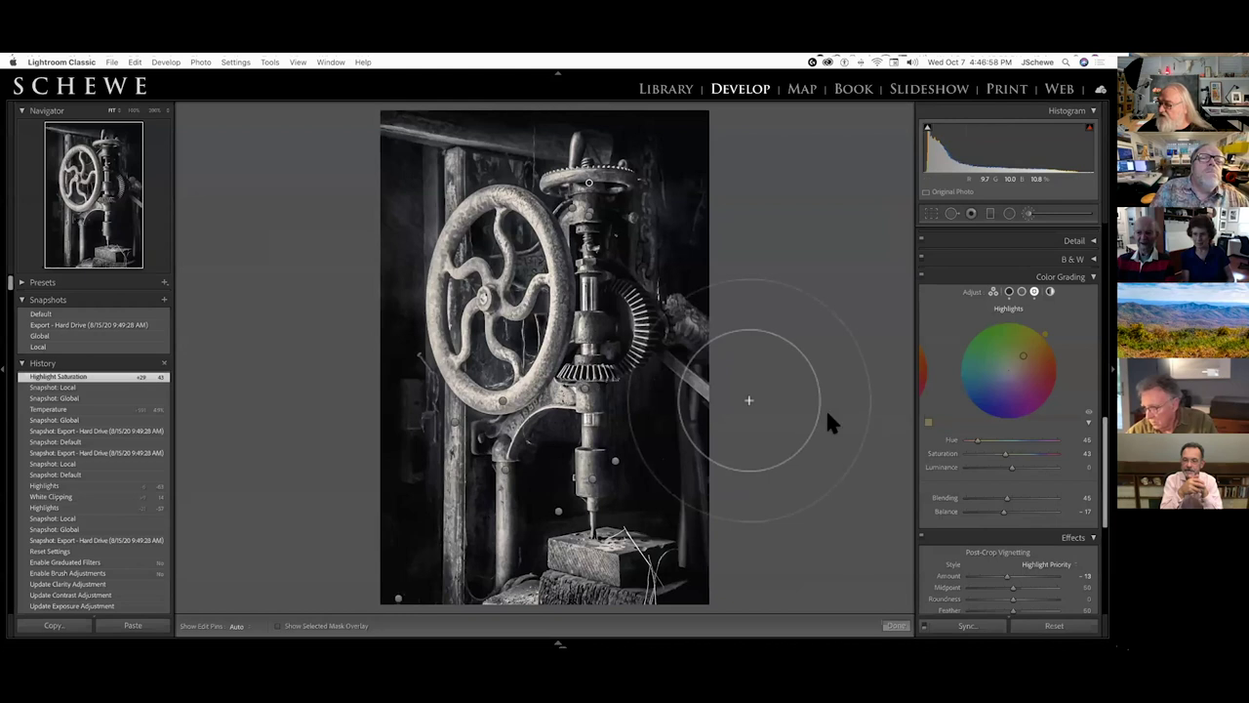
{"action": "left_click", "coordinate": [39, 348]}
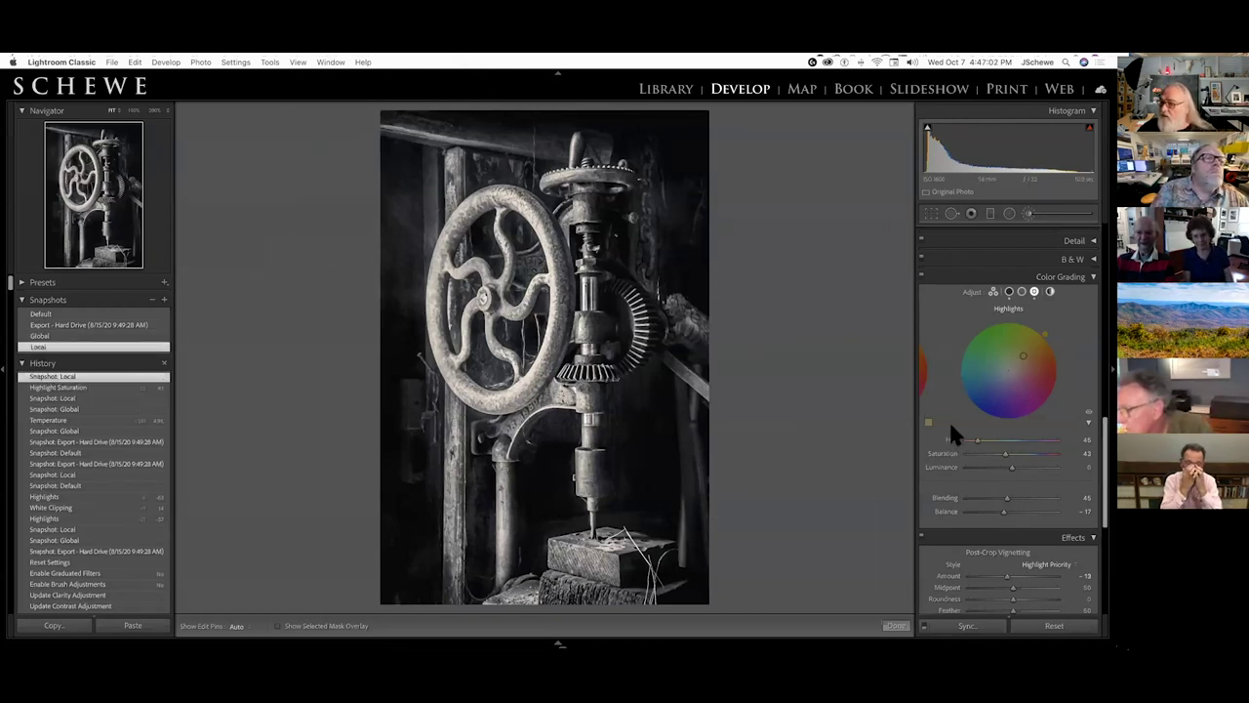
{"action": "left_click", "coordinate": [1009, 293]}
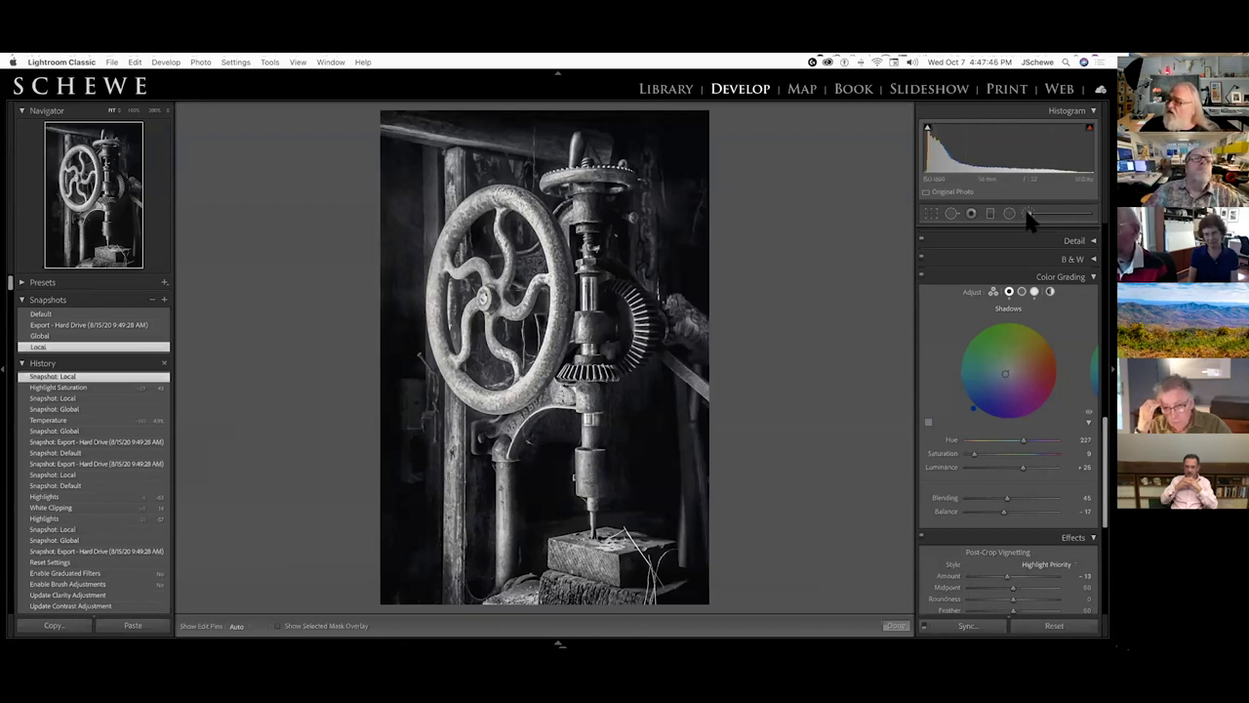
{"action": "scroll", "coordinate": [1025, 224], "scroll_direction": "down", "scroll_amount": 5}
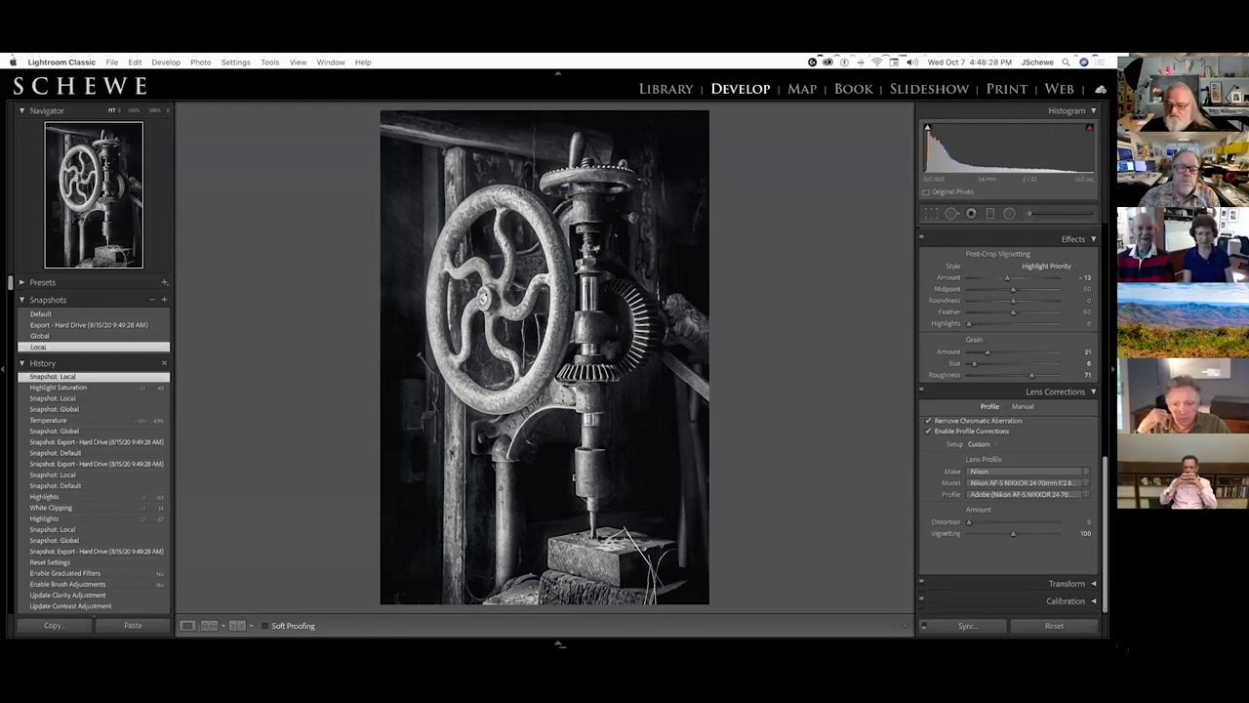
{"action": "key", "text": "s"}
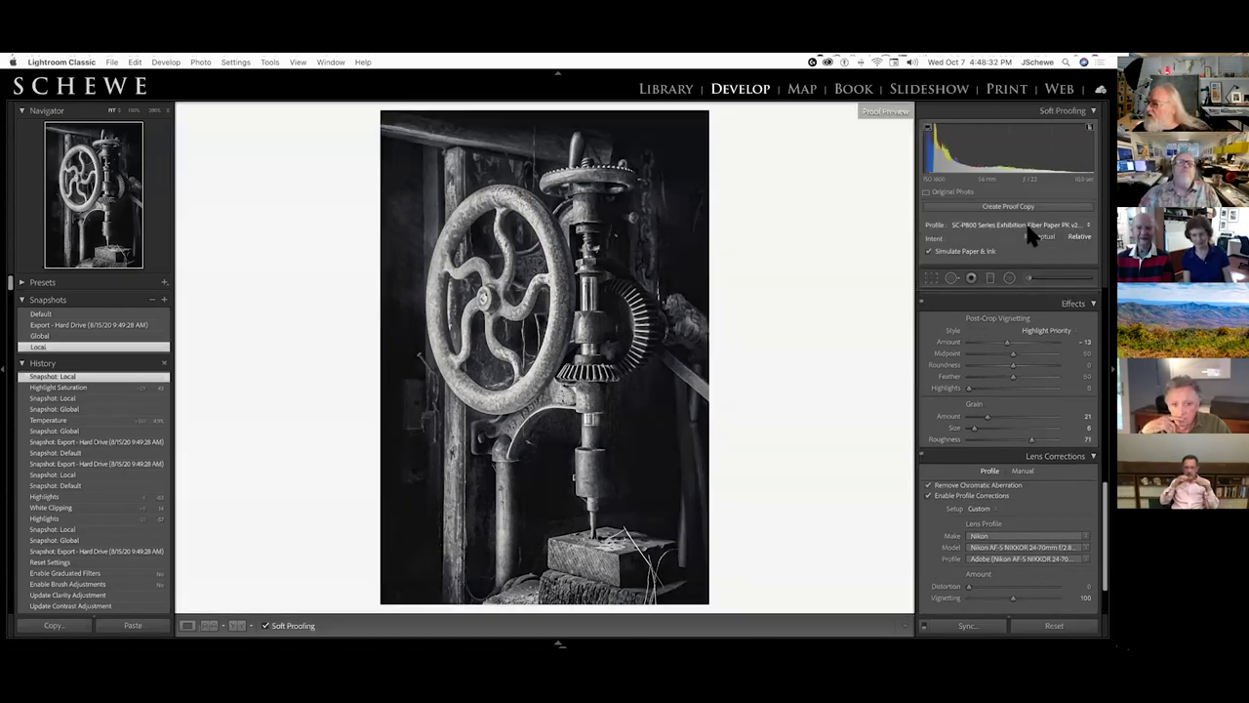
{"action": "left_click", "coordinate": [1020, 226]}
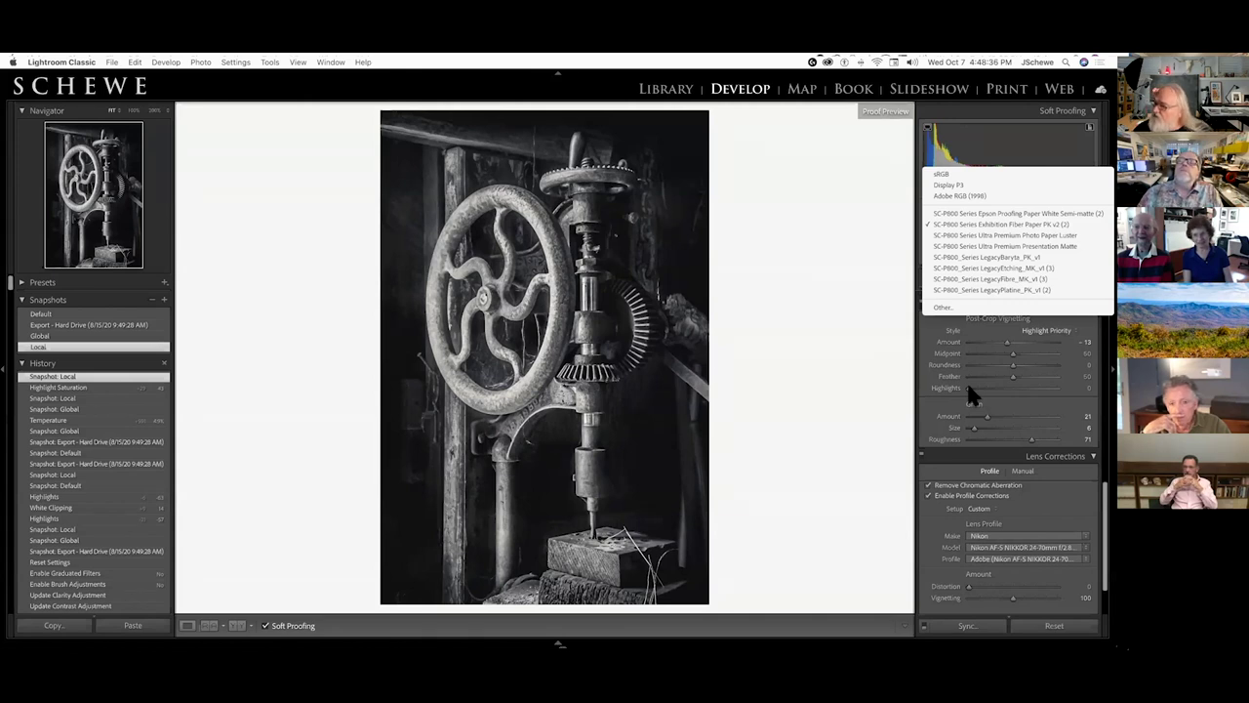
{"action": "left_click", "coordinate": [1005, 290]}
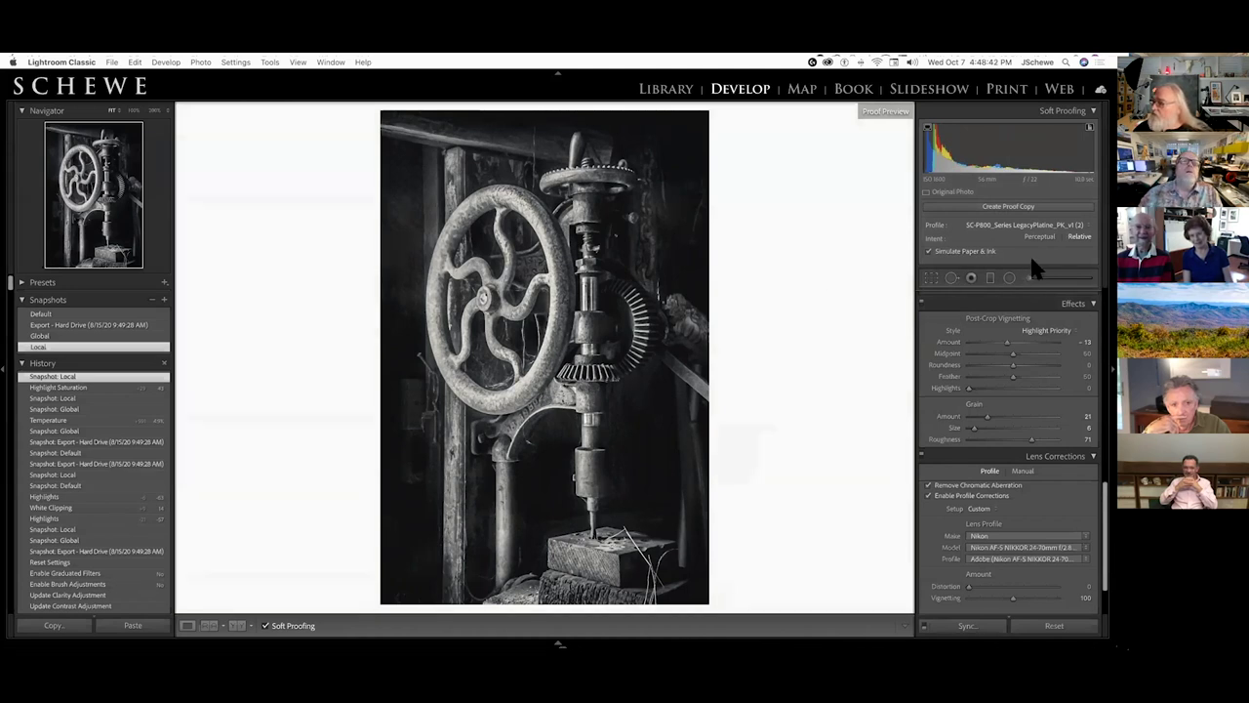
{"action": "left_click", "coordinate": [928, 250]}
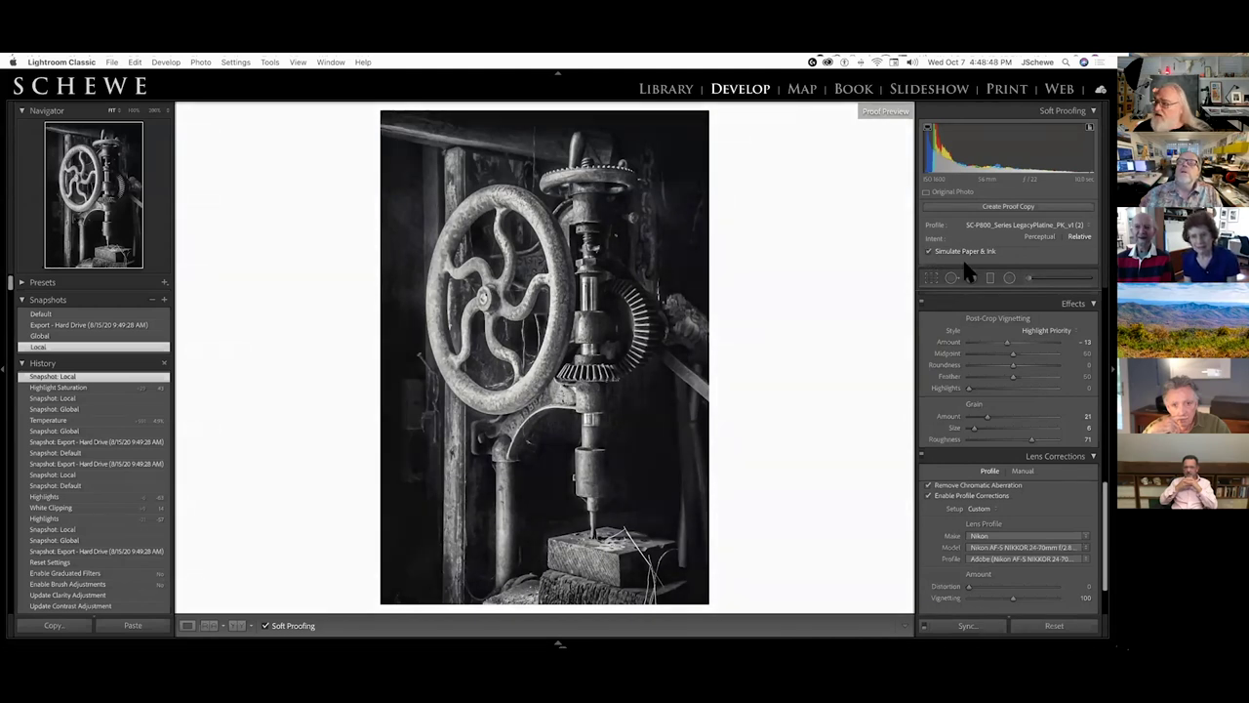
{"action": "left_click", "coordinate": [1015, 226]}
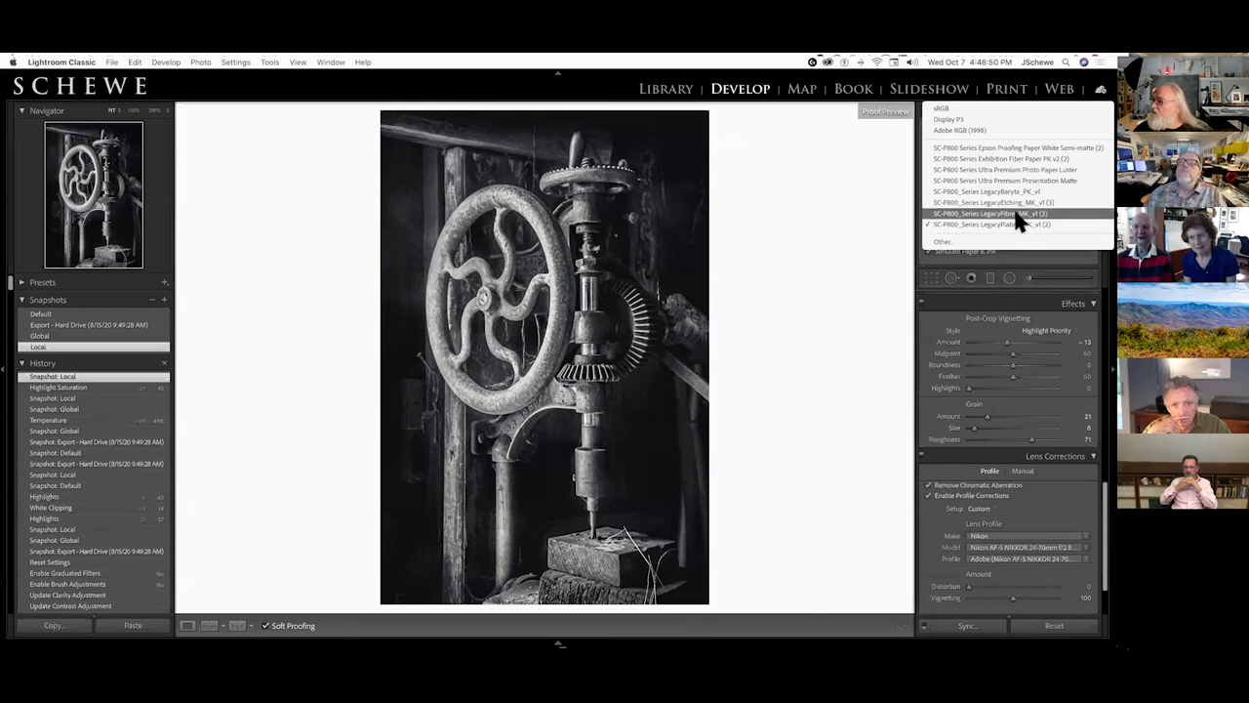
{"action": "key", "text": "Escape"}
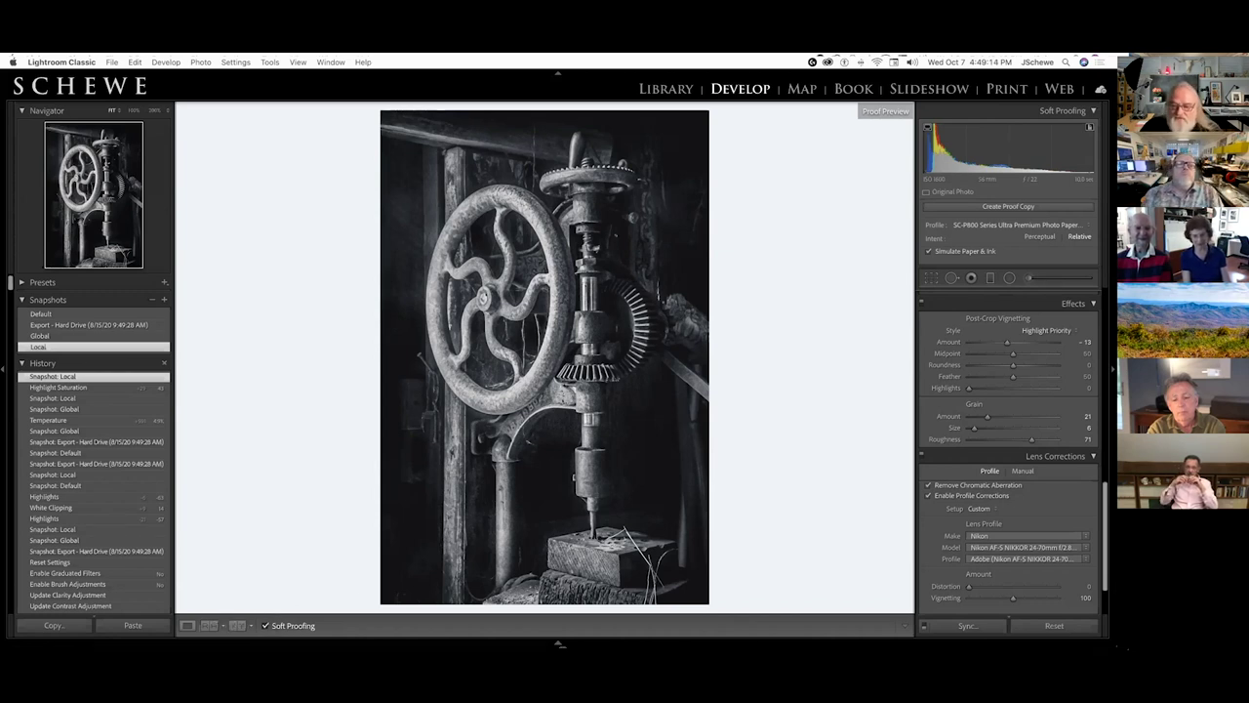
{"action": "key", "text": "s"}
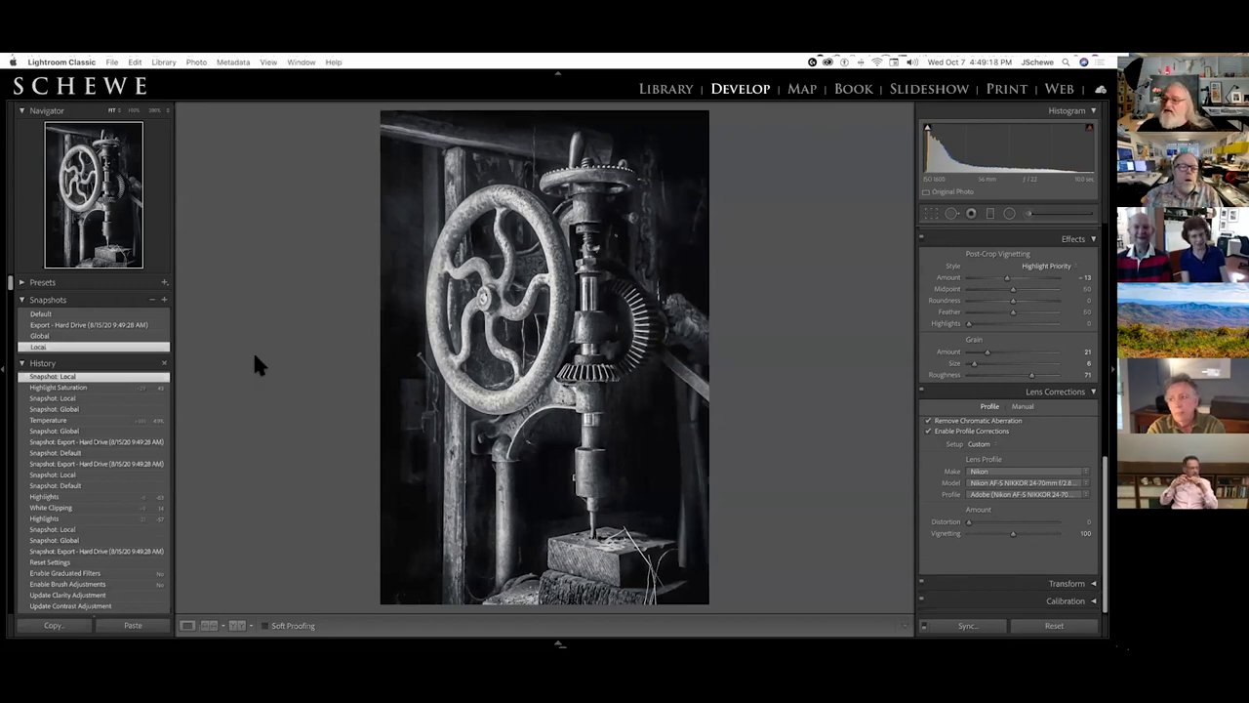
Step: Select both drill-press versions in Grid and compare them side by side in Survey view
{"action": "key", "text": "g"}
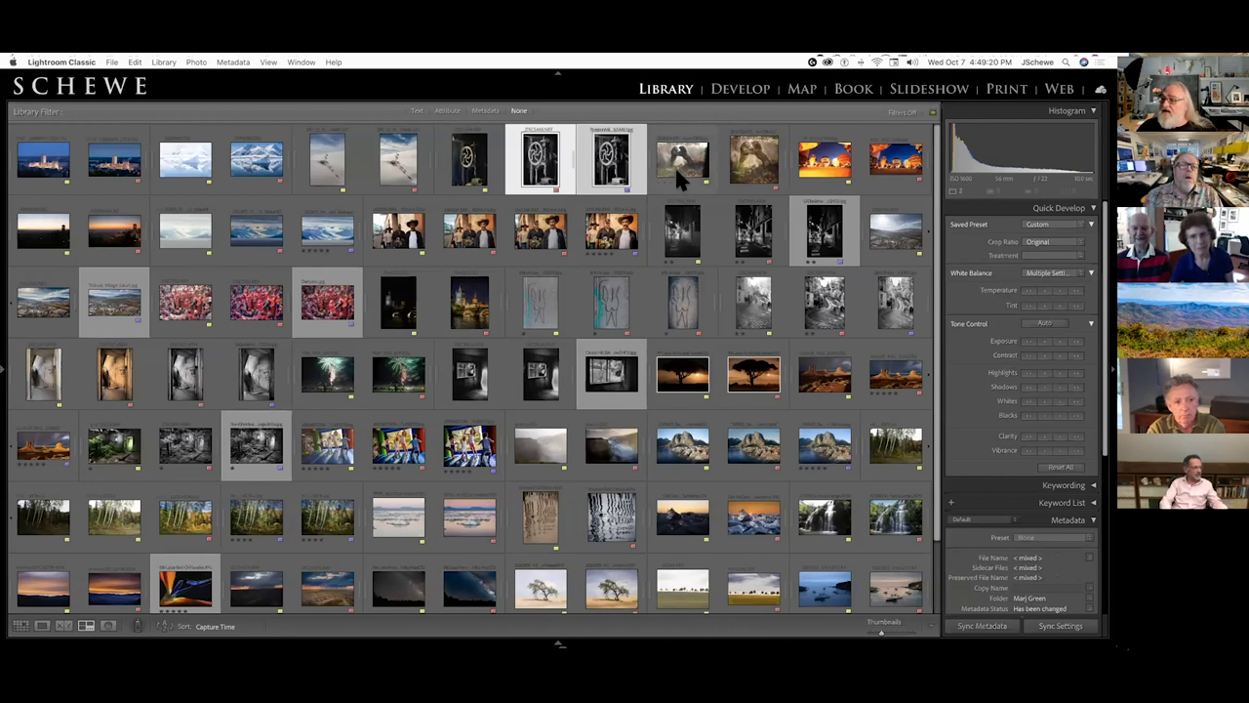
{"action": "left_click", "coordinate": [683, 174]}
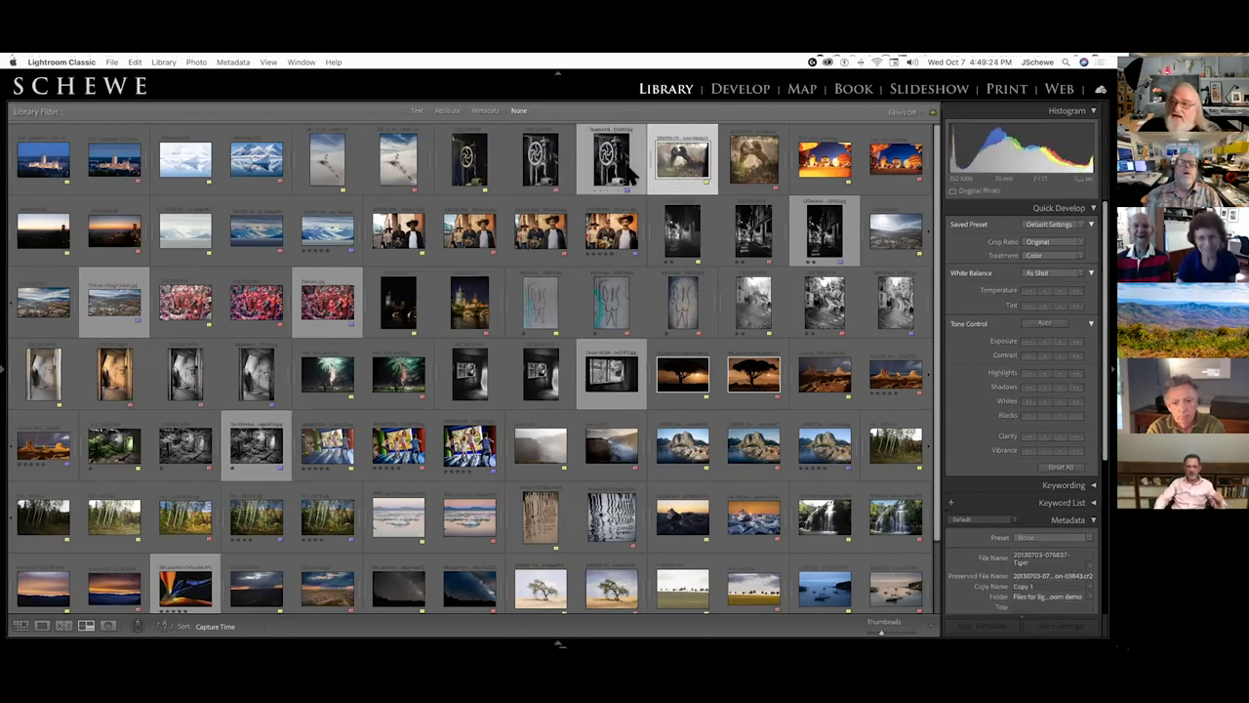
{"action": "left_click", "coordinate": [544, 178]}
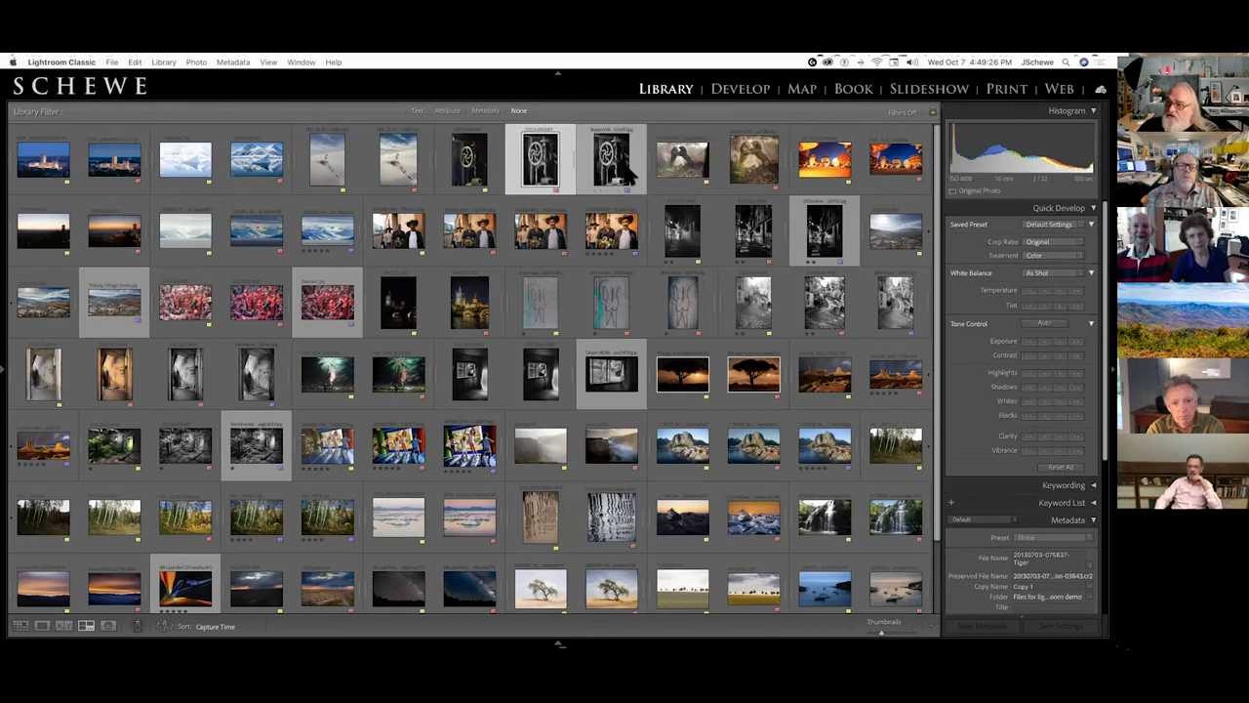
{"action": "left_click", "coordinate": [610, 161], "text": "super"}
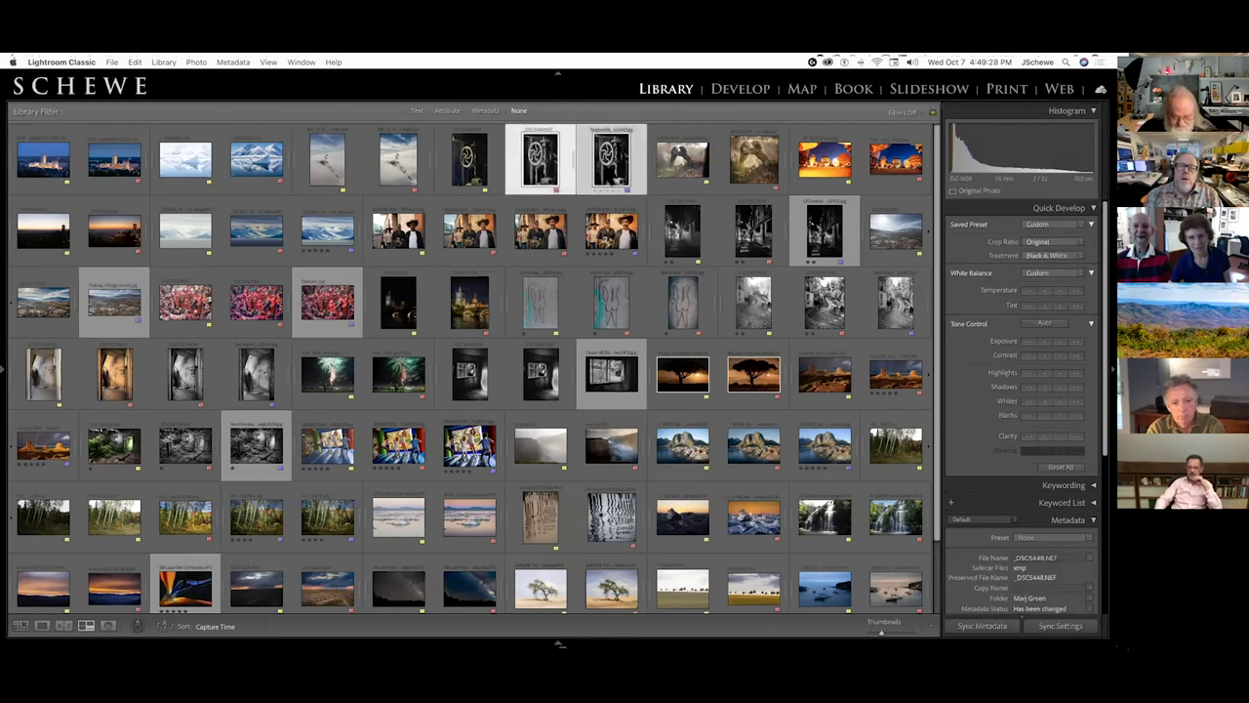
{"action": "key", "text": "n"}
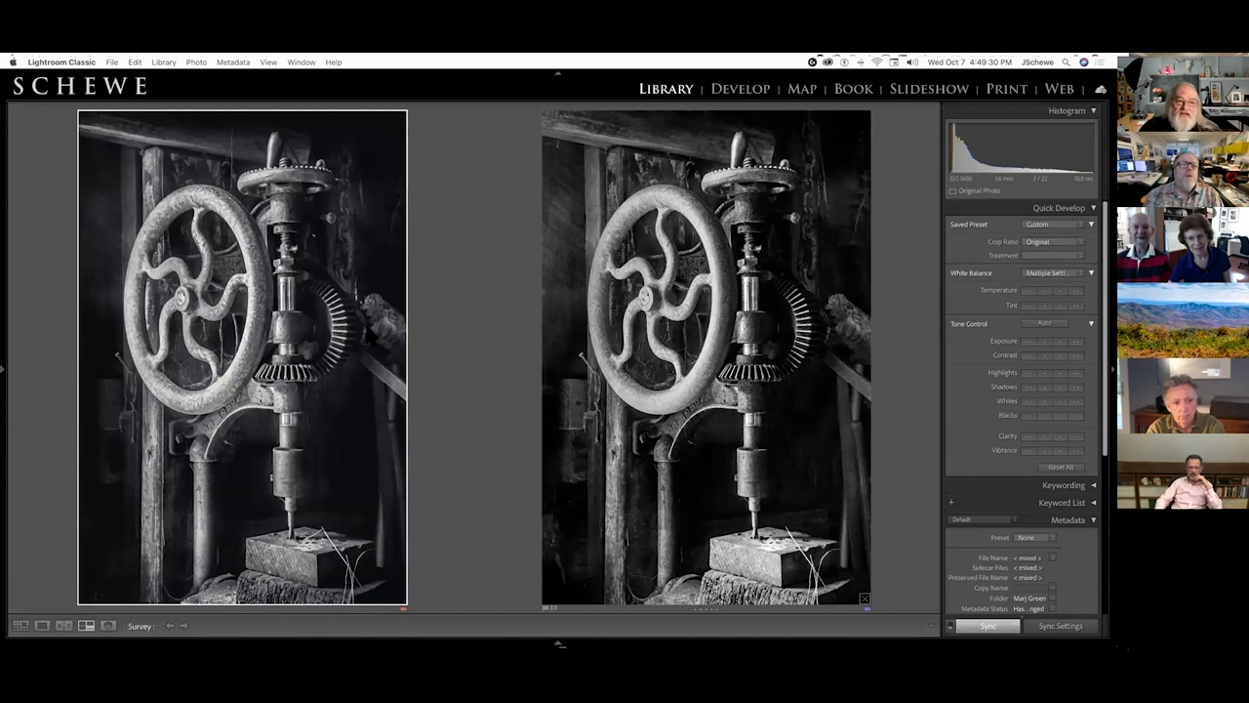
{"action": "left_click", "coordinate": [241, 376]}
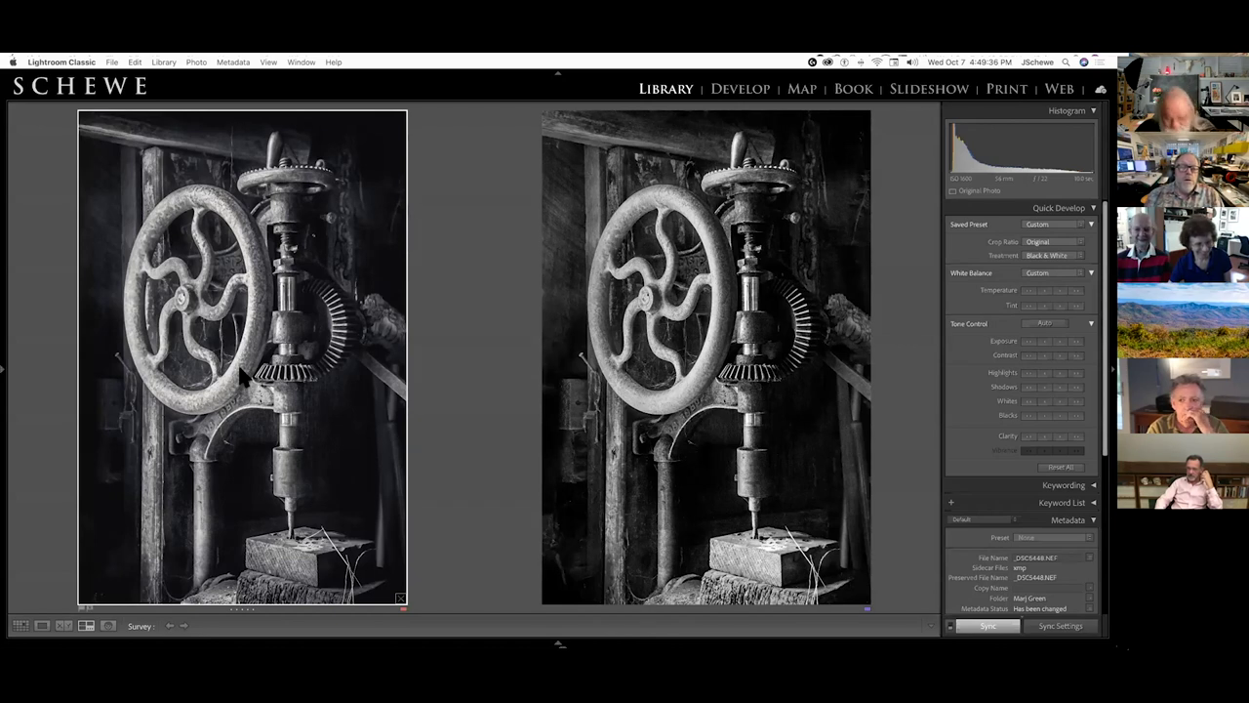
Step: Select the two fighting-tiger photos and lay them side by side in Survey view
{"action": "key", "text": "g"}
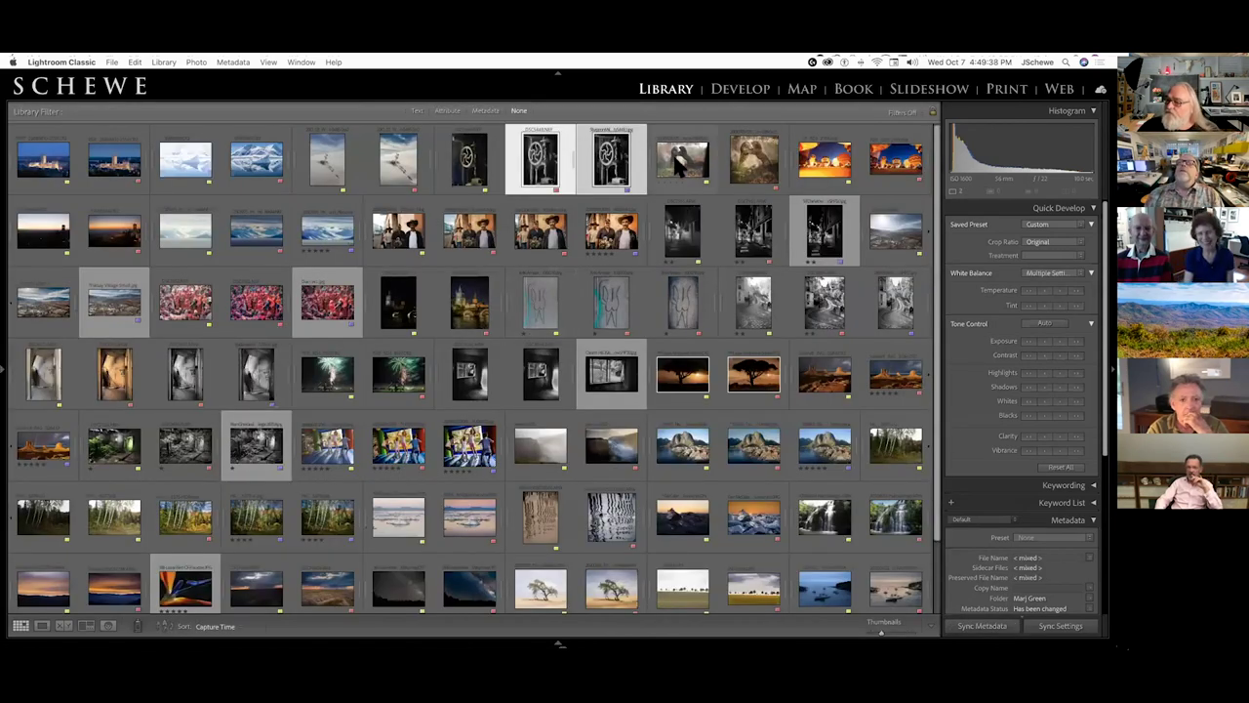
{"action": "key", "text": "Right"}
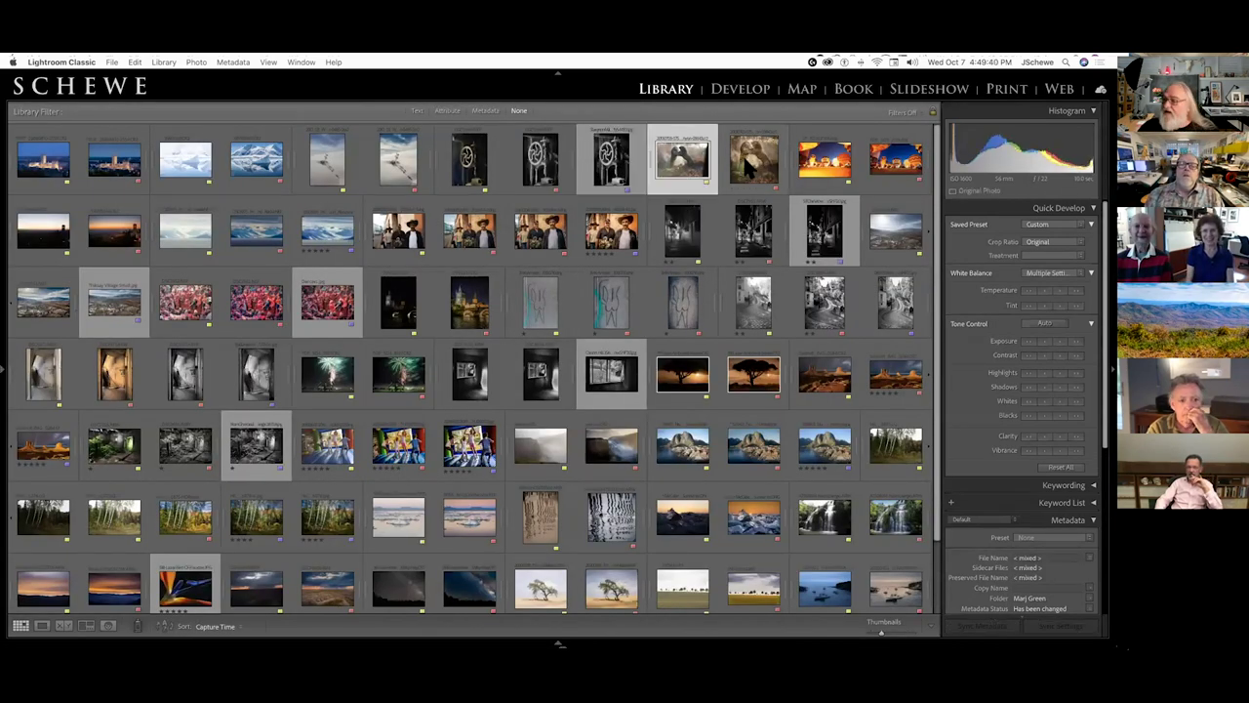
{"action": "left_click", "coordinate": [748, 166], "text": "shift"}
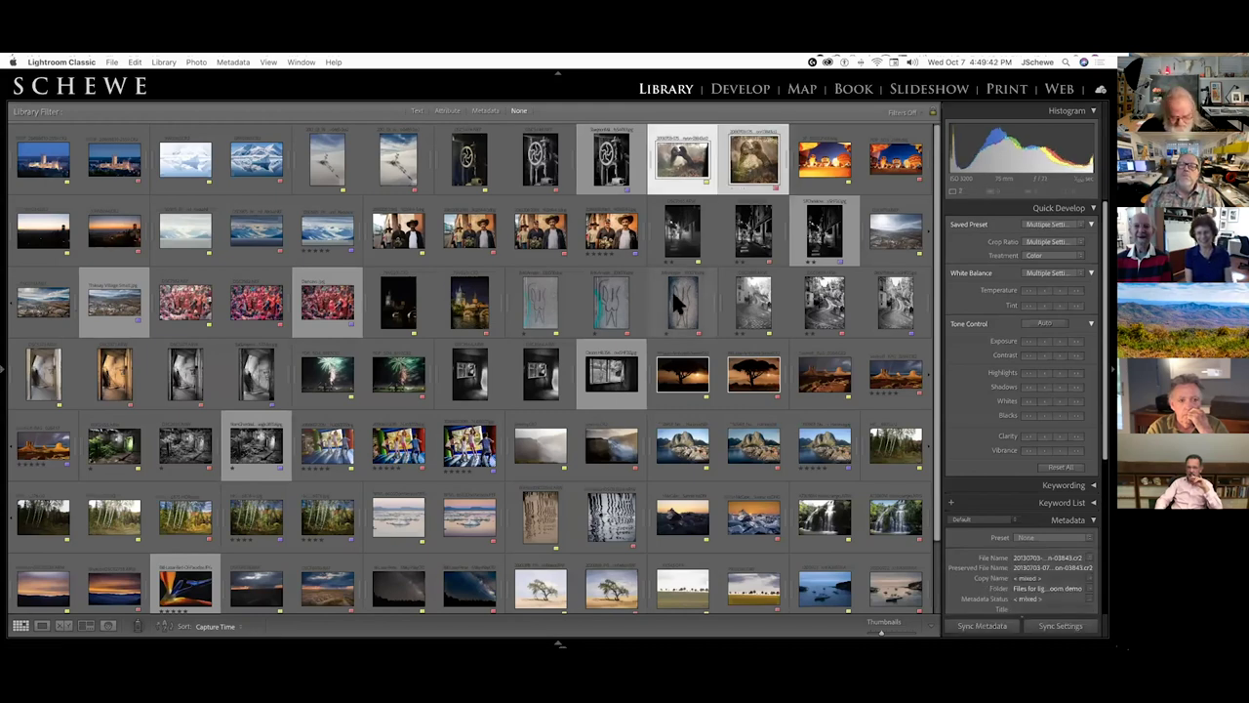
{"action": "mouse_move", "coordinate": [677, 304]}
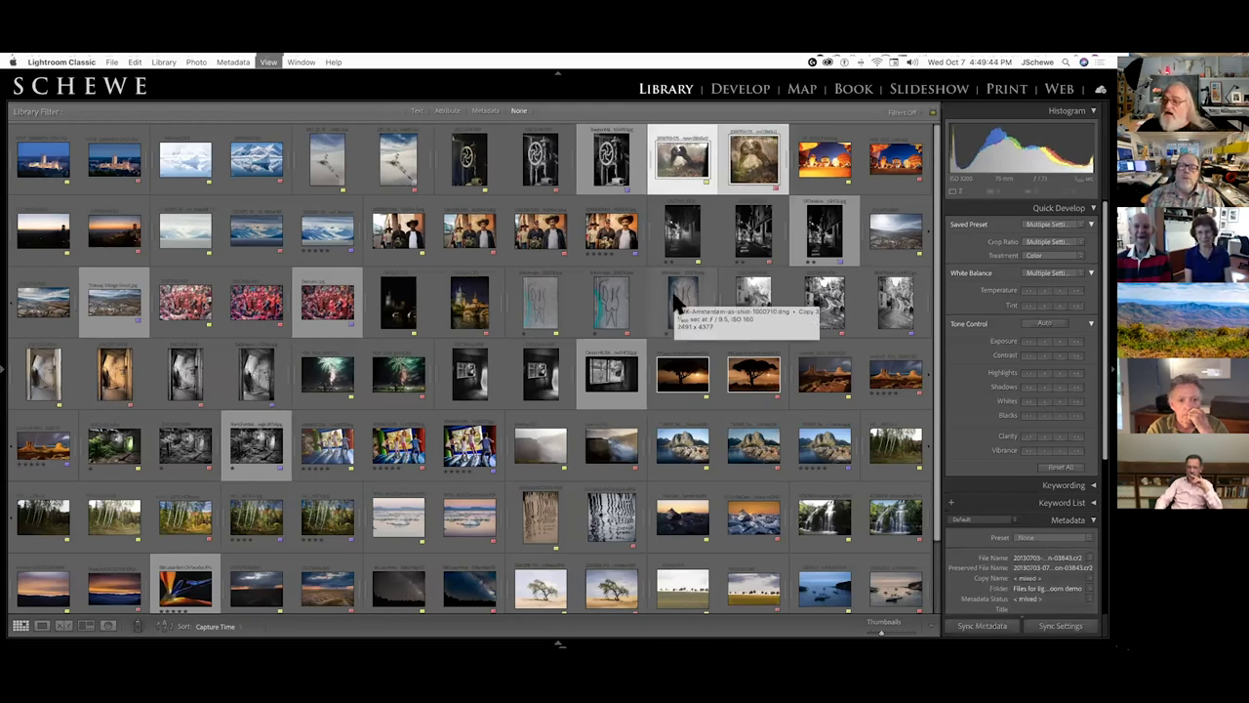
{"action": "key", "text": "n"}
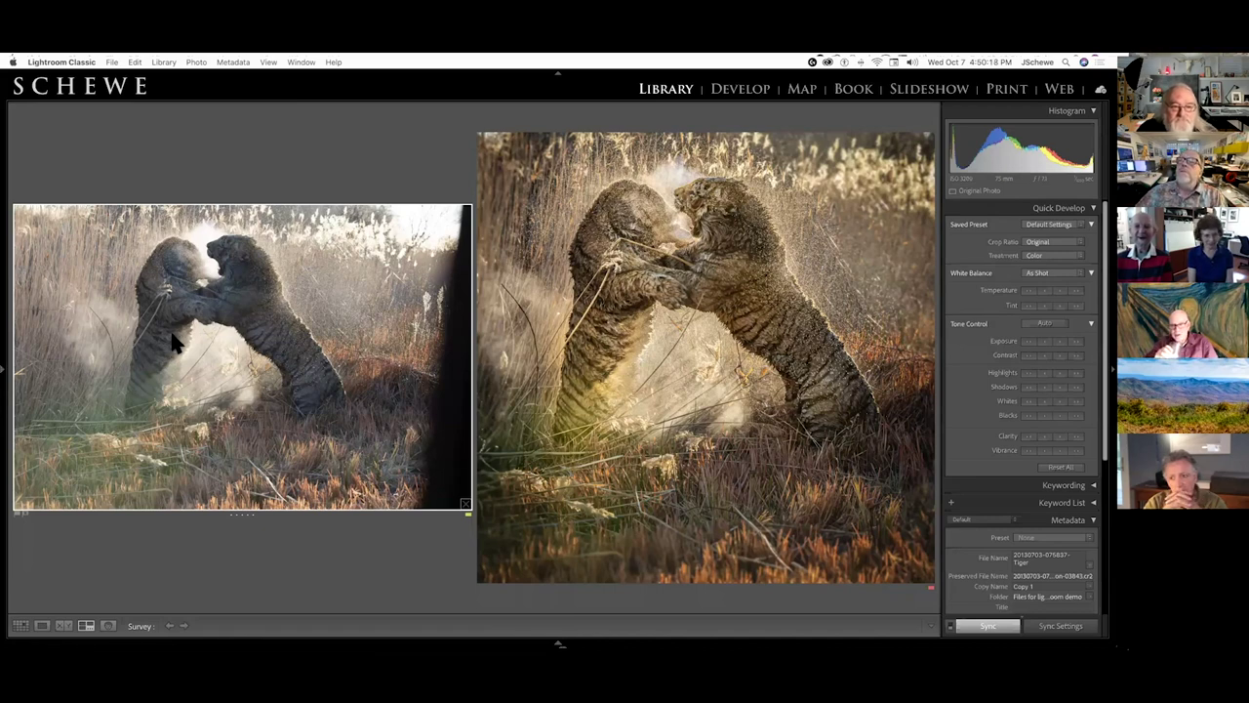
Step: Make the edited right-hand tiger photo active and open it in Develop
{"action": "left_click", "coordinate": [646, 364]}
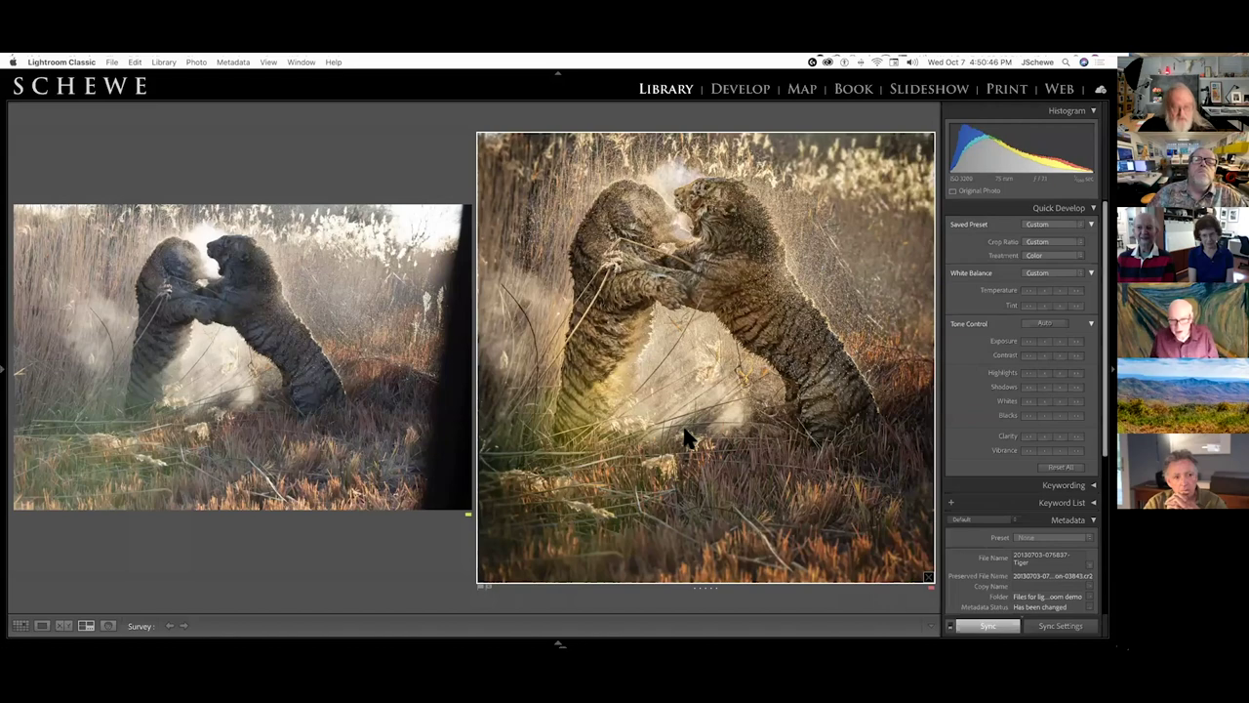
{"action": "key", "text": "d"}
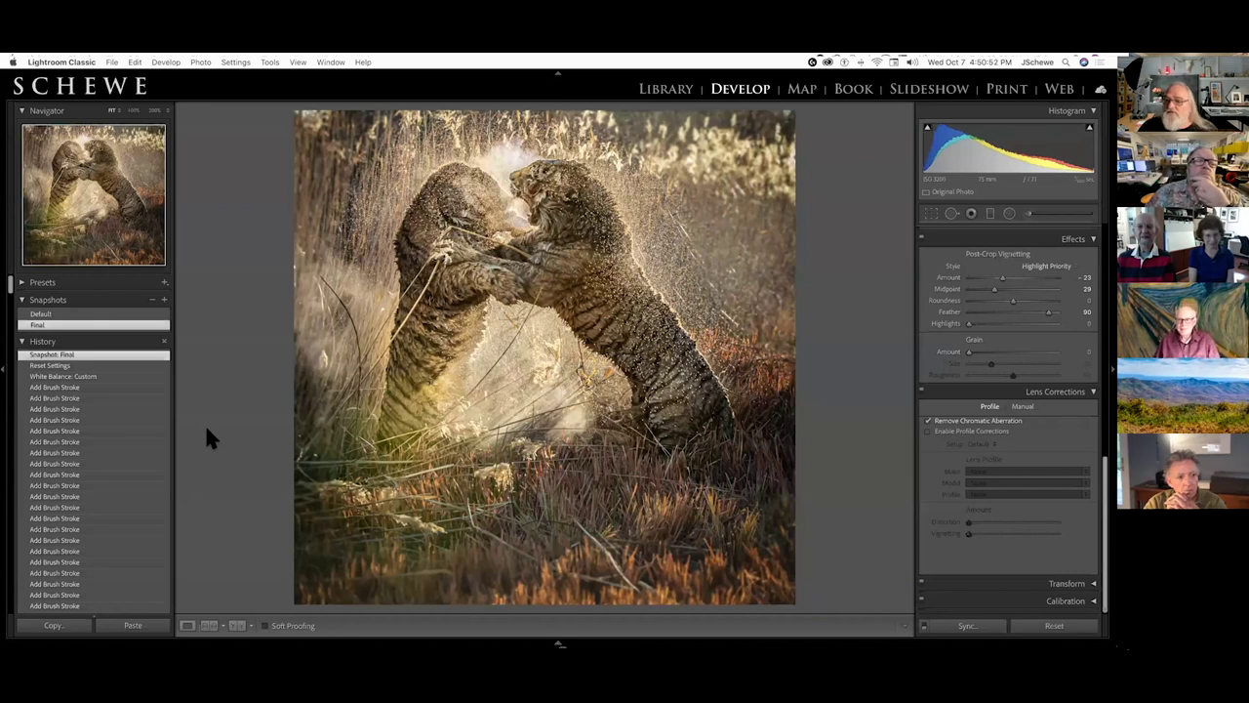
{"action": "mouse_move", "coordinate": [29, 316]}
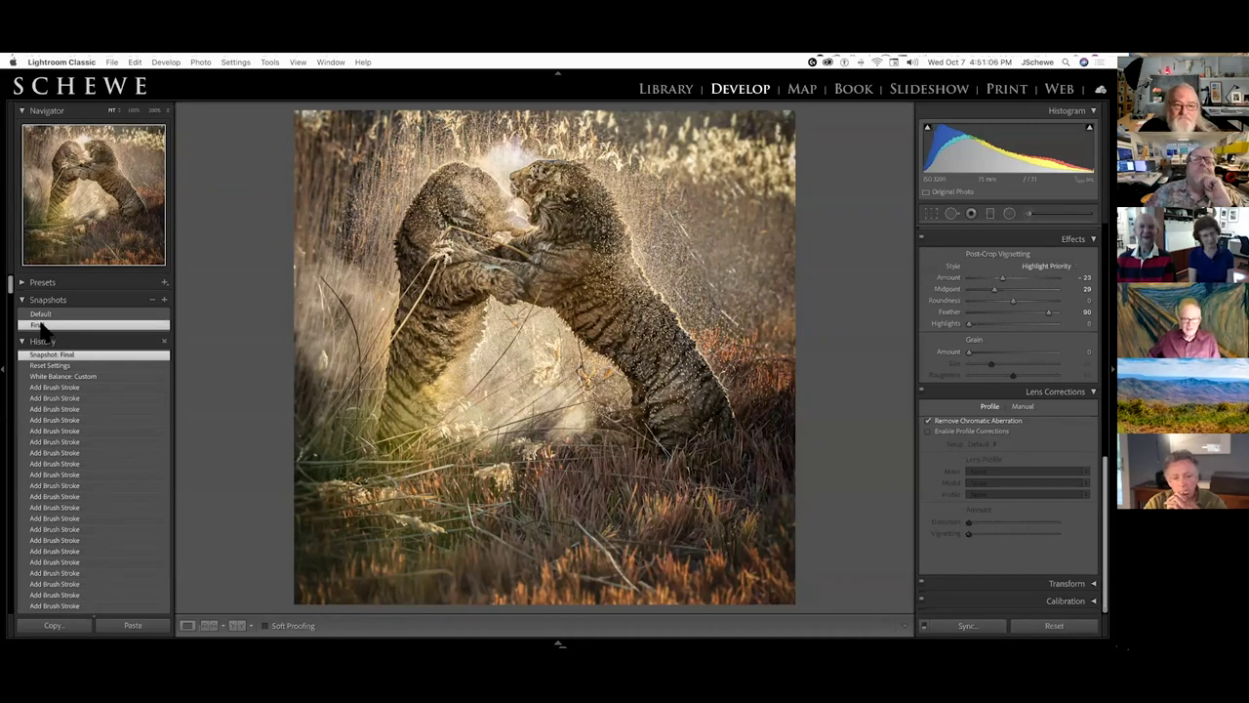
Step: Select the tigers' radial filter (Sharpness −100, Feather 100) and switch it off and back on
{"action": "left_click", "coordinate": [1009, 214]}
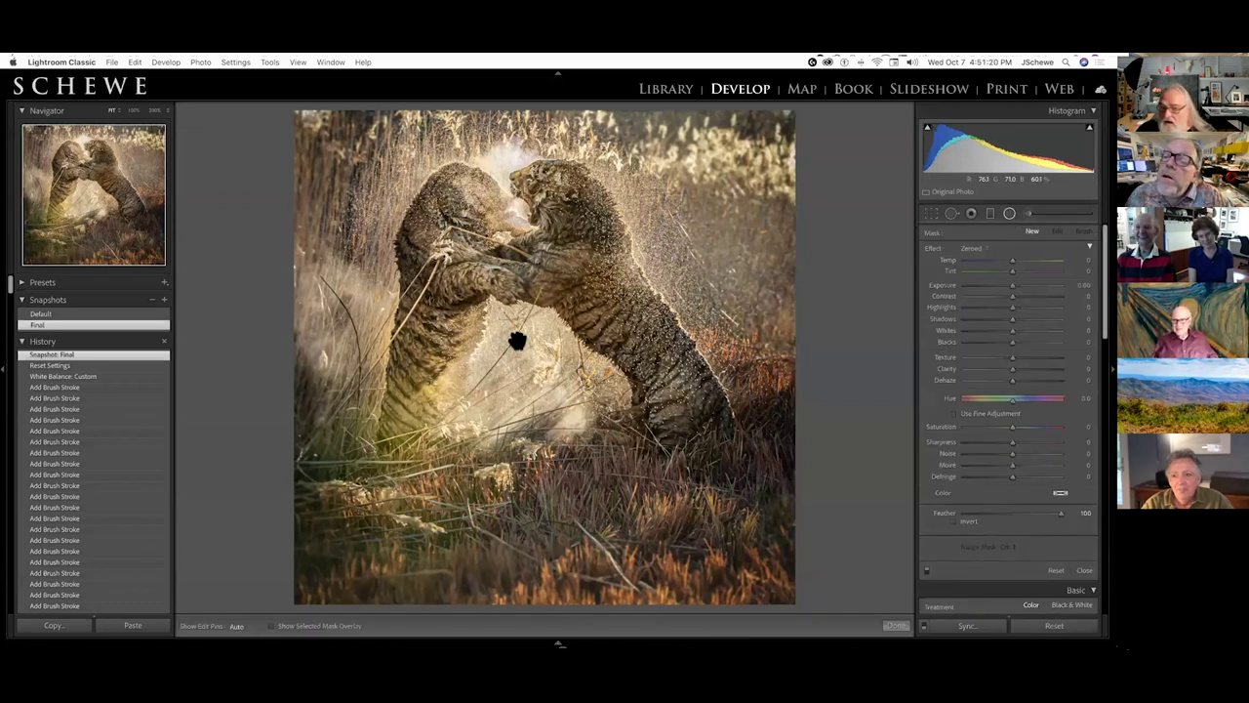
{"action": "left_click_drag", "start_coordinate": [517, 340], "coordinate": [791, 613]}
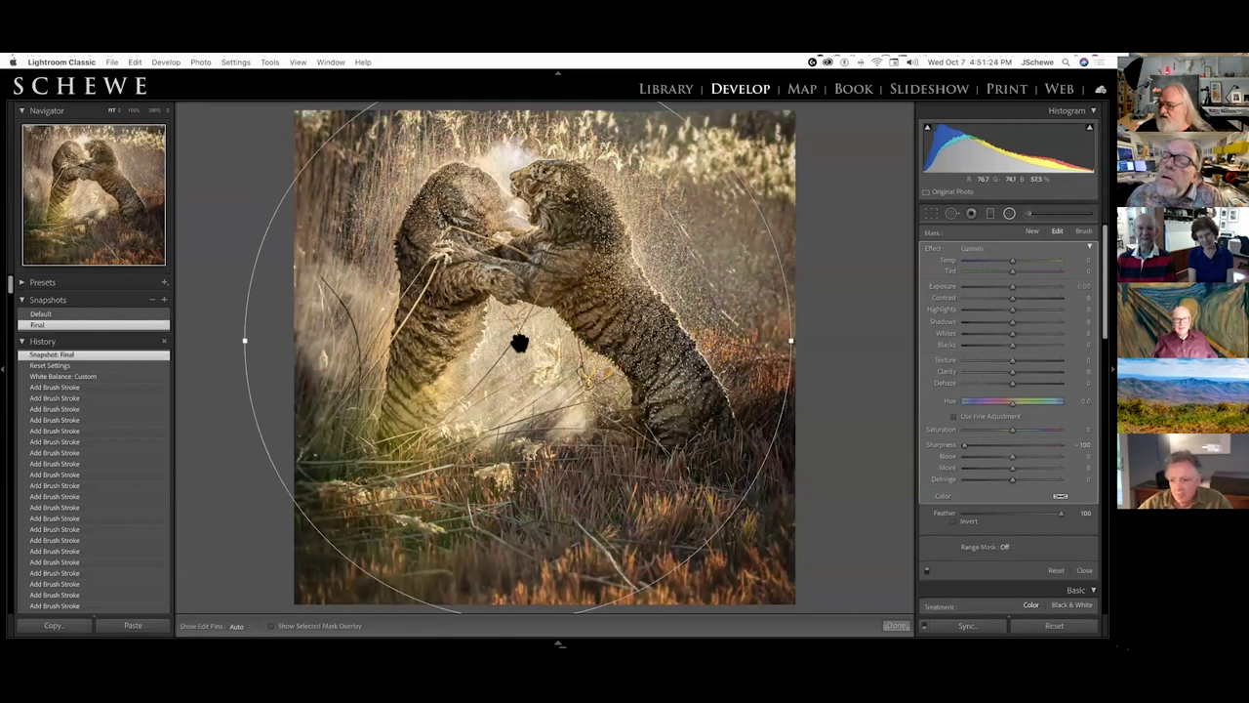
{"action": "mouse_move", "coordinate": [515, 341]}
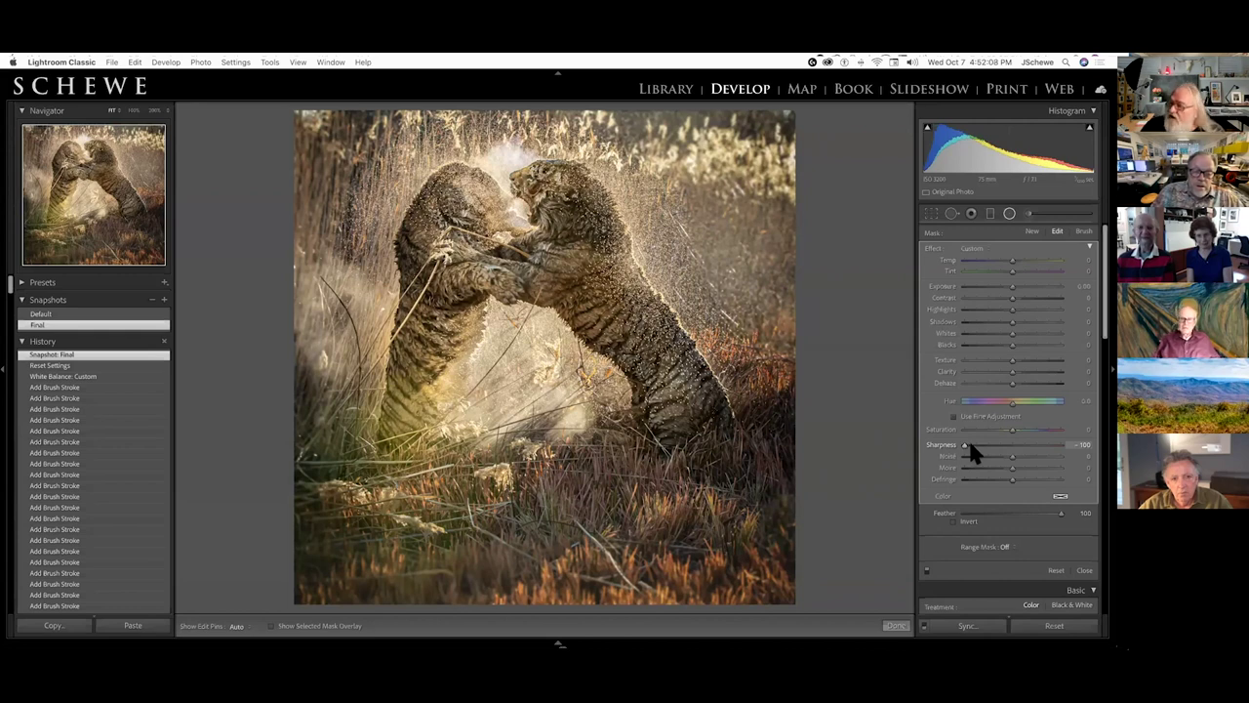
{"action": "left_click", "coordinate": [927, 574]}
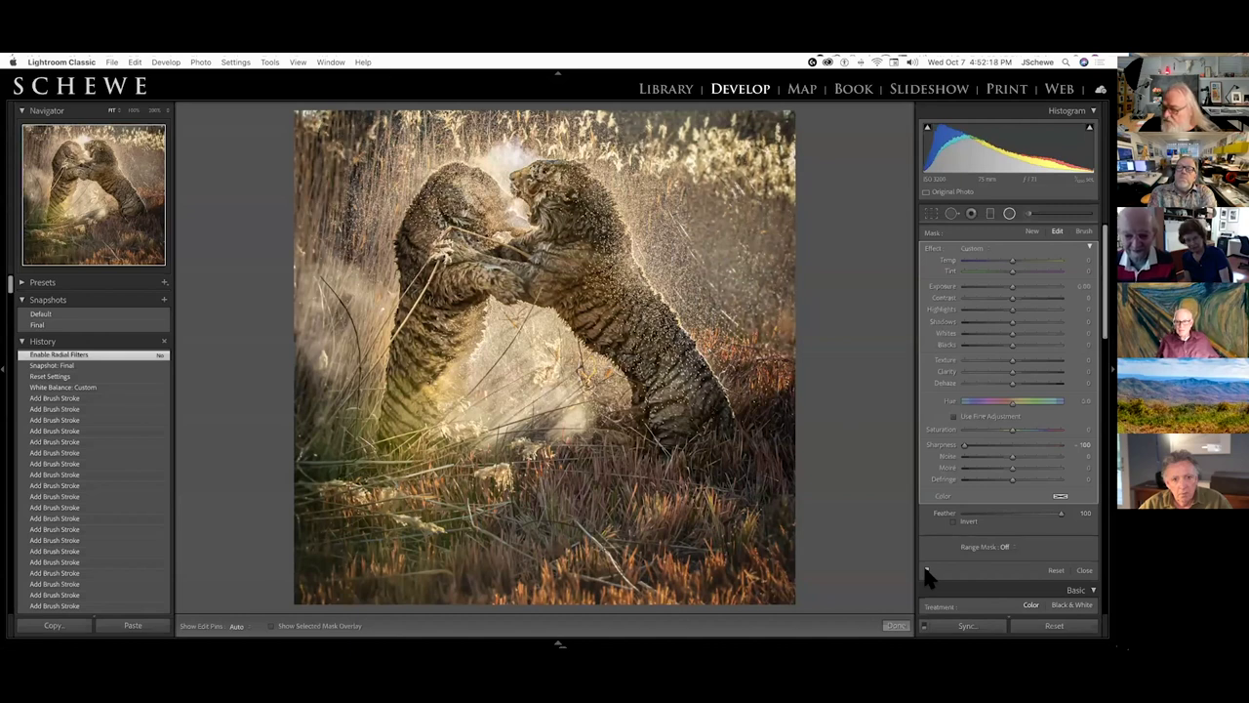
{"action": "left_click_drag", "start_coordinate": [518, 339], "coordinate": [790, 613]}
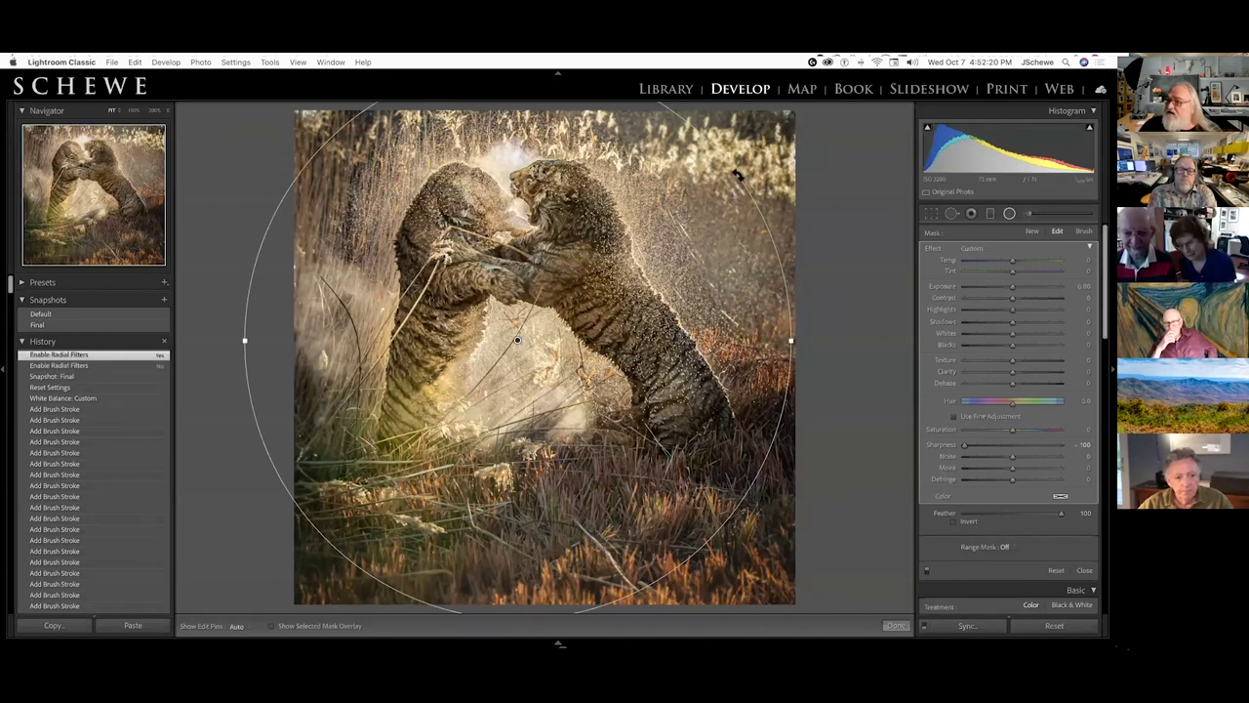
Step: Open the tigers photo's local brush adjustments and select the pin covering both tigers
{"action": "left_click", "coordinate": [1028, 215]}
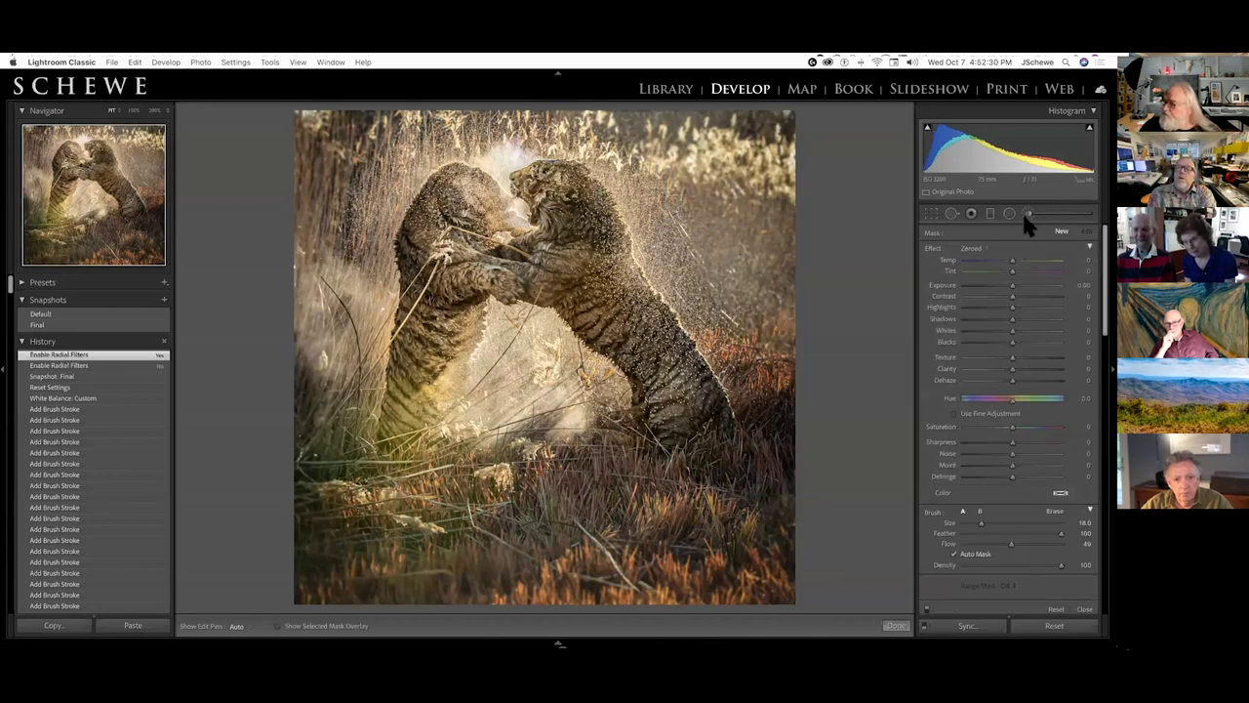
{"action": "left_click", "coordinate": [1023, 208]}
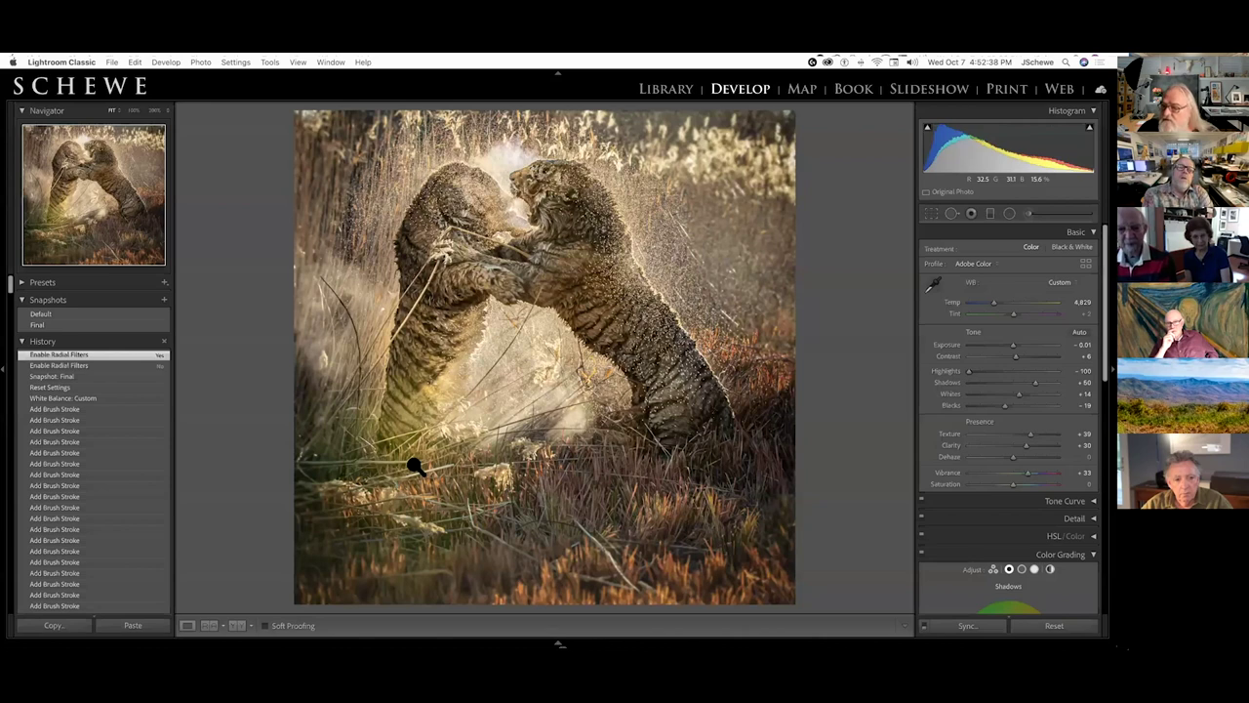
{"action": "left_click", "coordinate": [1026, 213]}
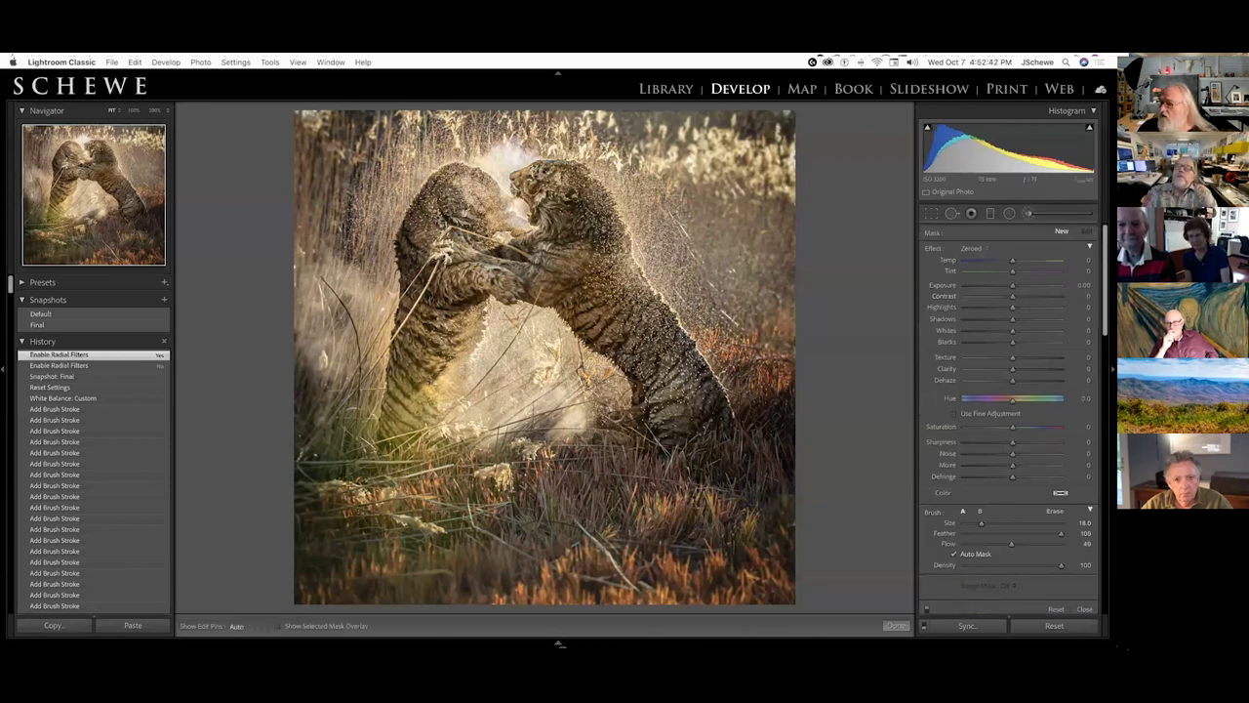
{"action": "left_click", "coordinate": [526, 183]}
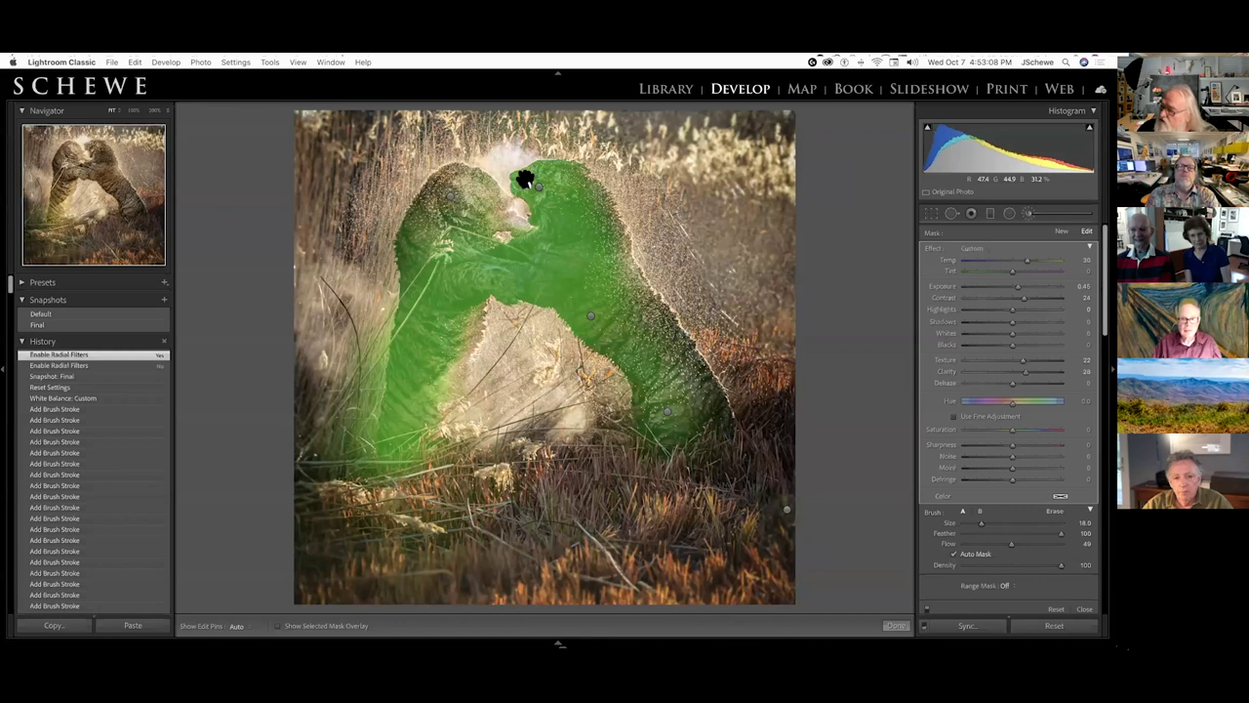
Step: Toggle that mask's overlay to check coverage, then inspect the left-head and right-tiger pins
{"action": "key", "text": "o"}
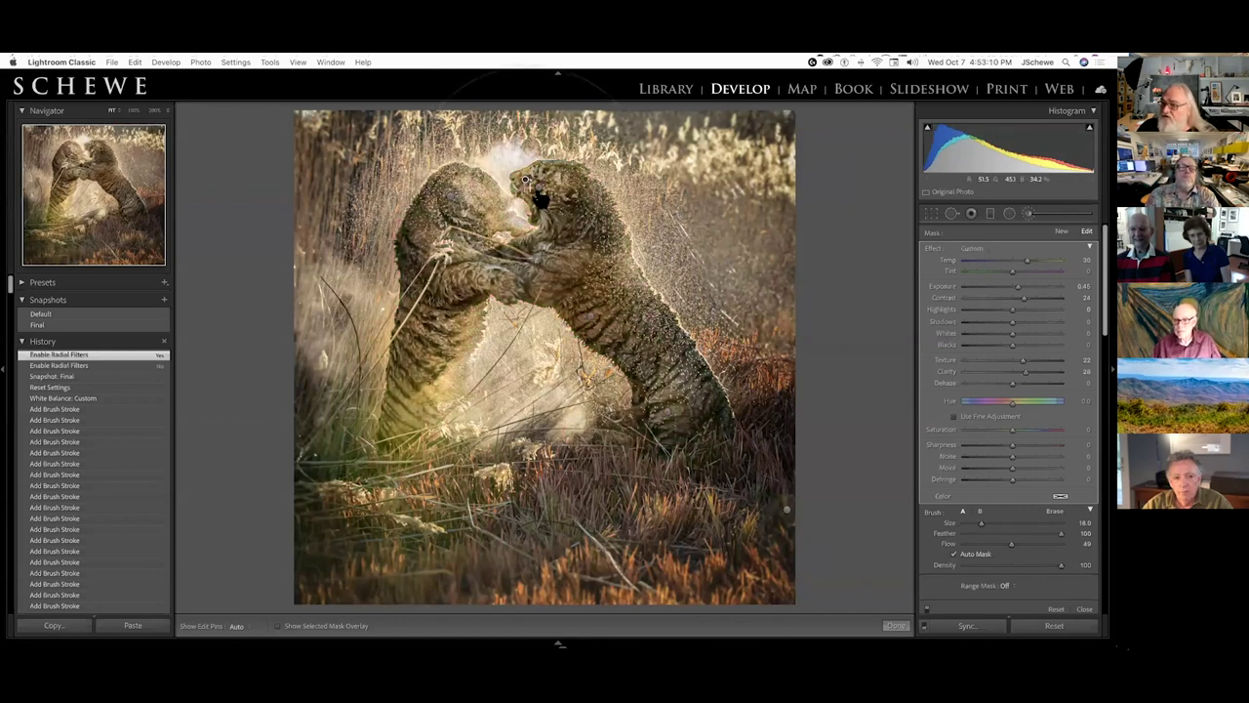
{"action": "key", "text": "o"}
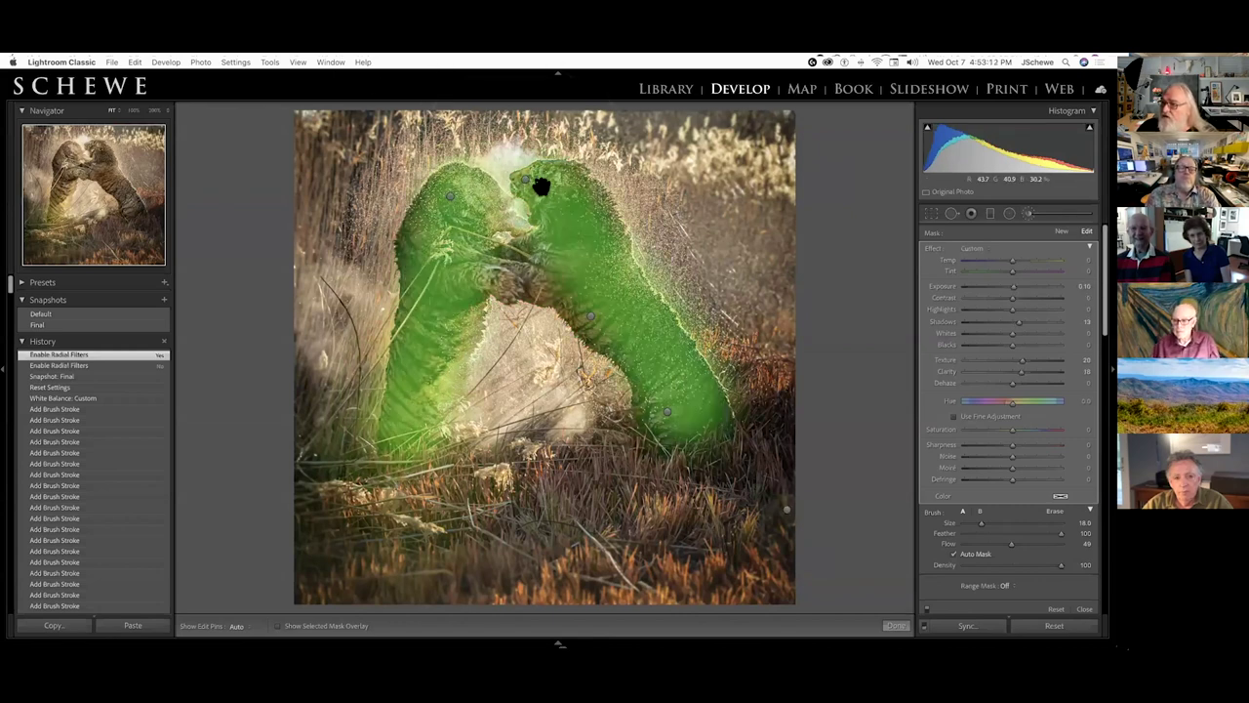
{"action": "key", "text": "o"}
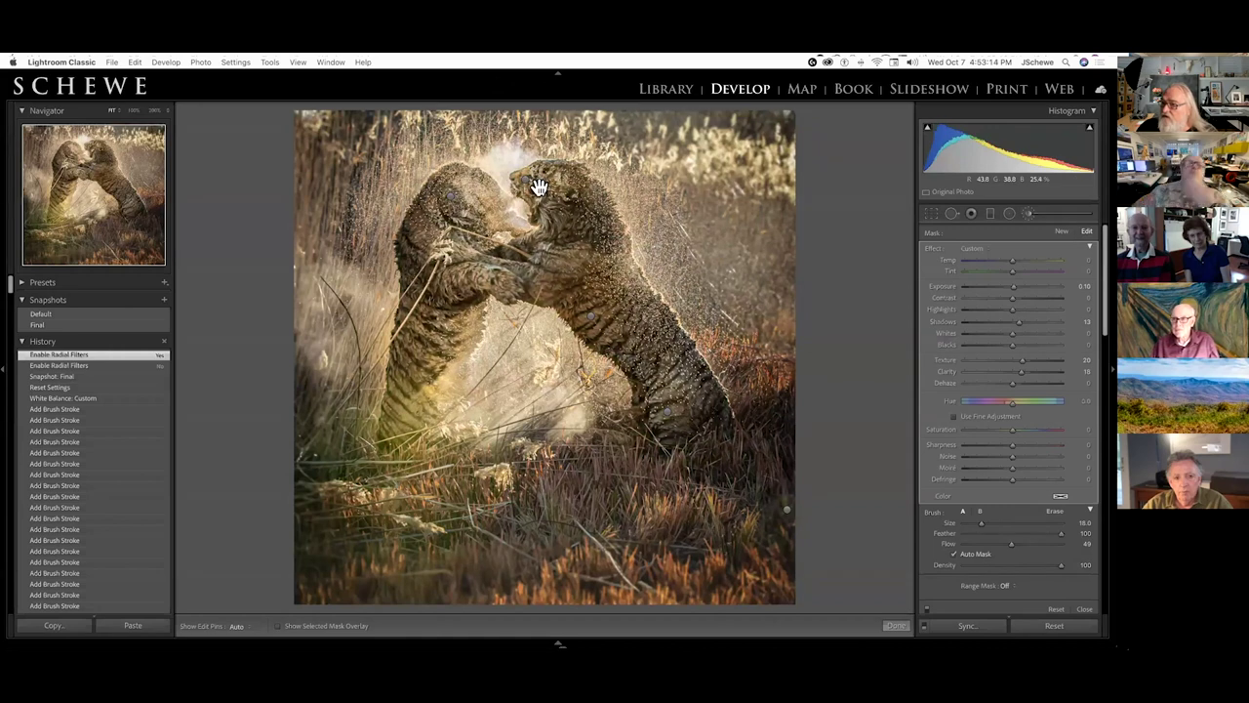
{"action": "key", "text": "o"}
{"action": "key", "text": "o"}
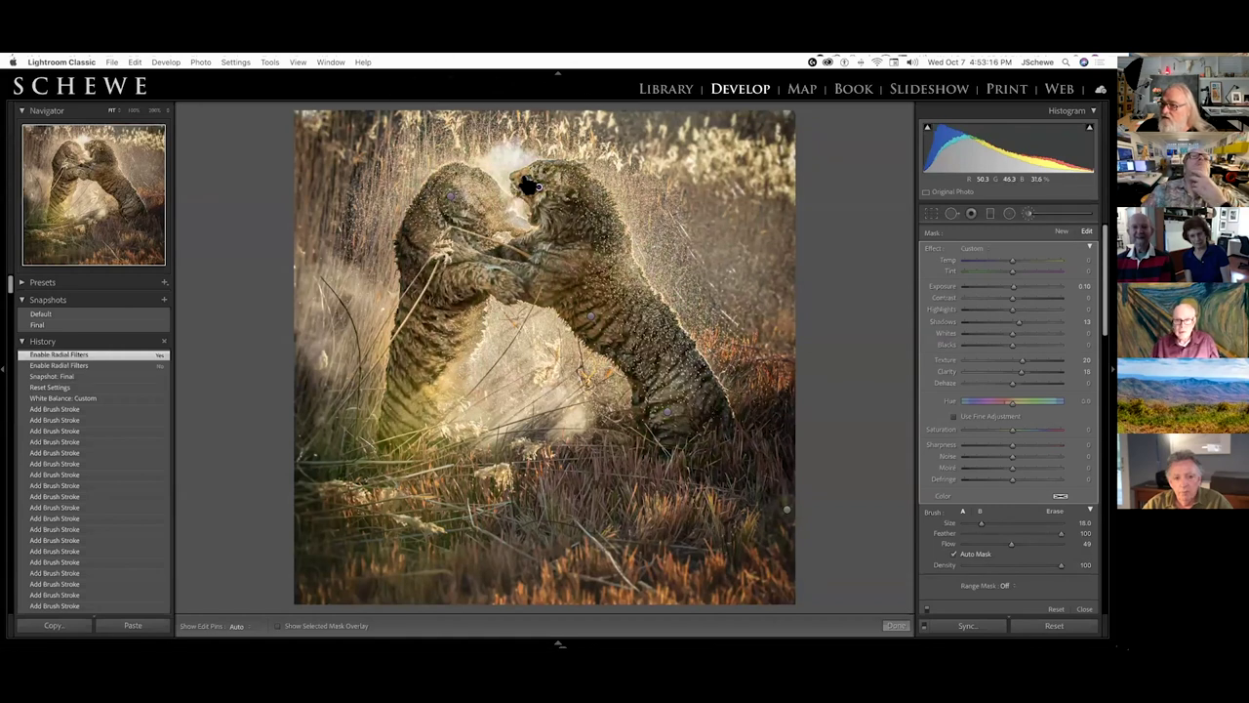
{"action": "key", "text": "o"}
{"action": "key", "text": "o"}
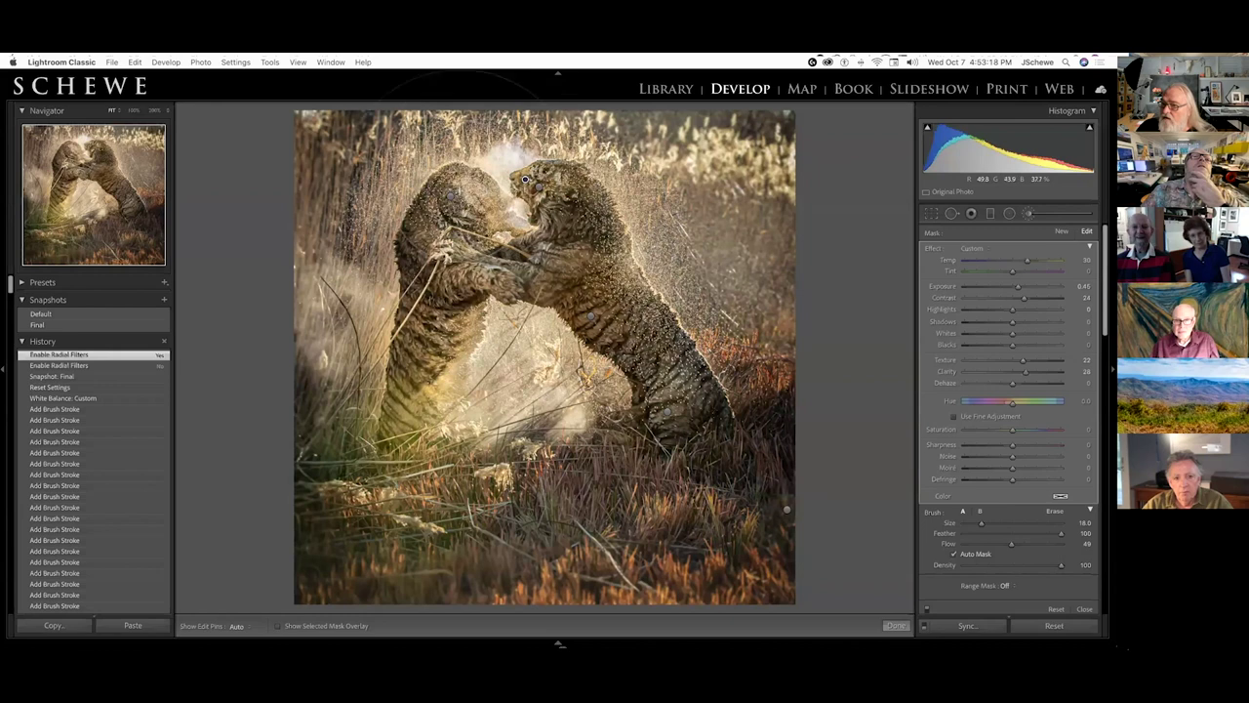
{"action": "left_click", "coordinate": [450, 195]}
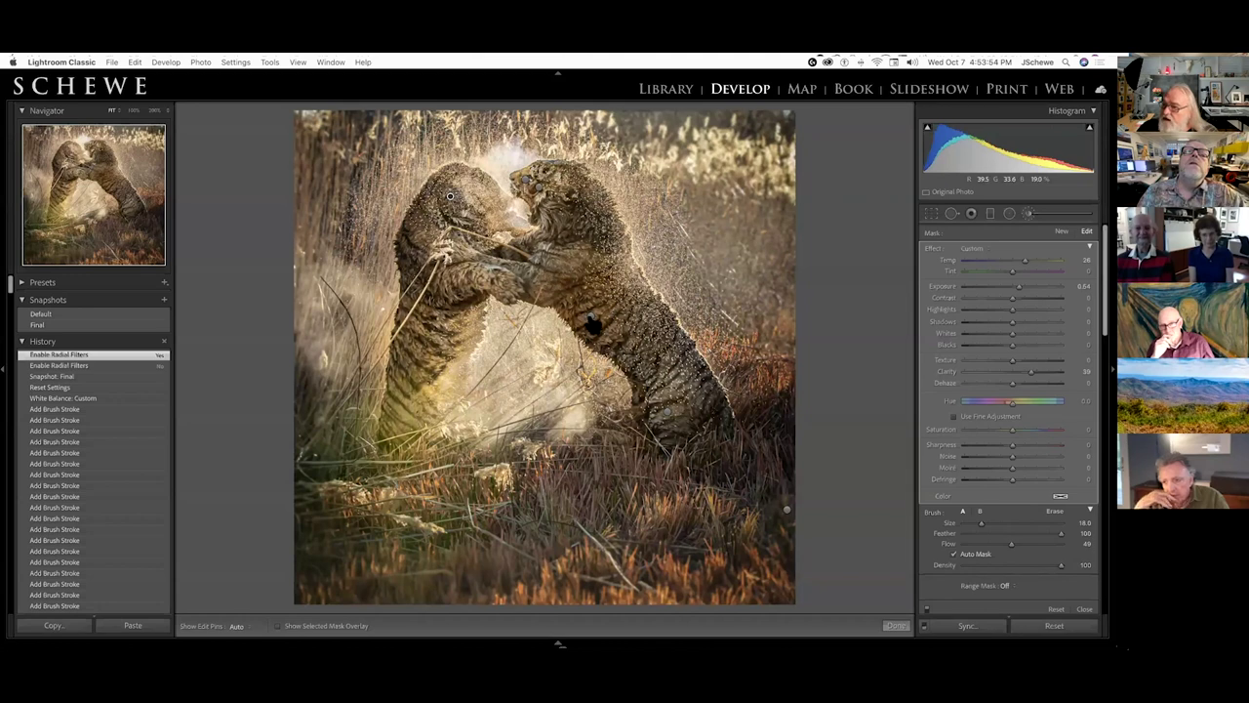
{"action": "left_click", "coordinate": [591, 320]}
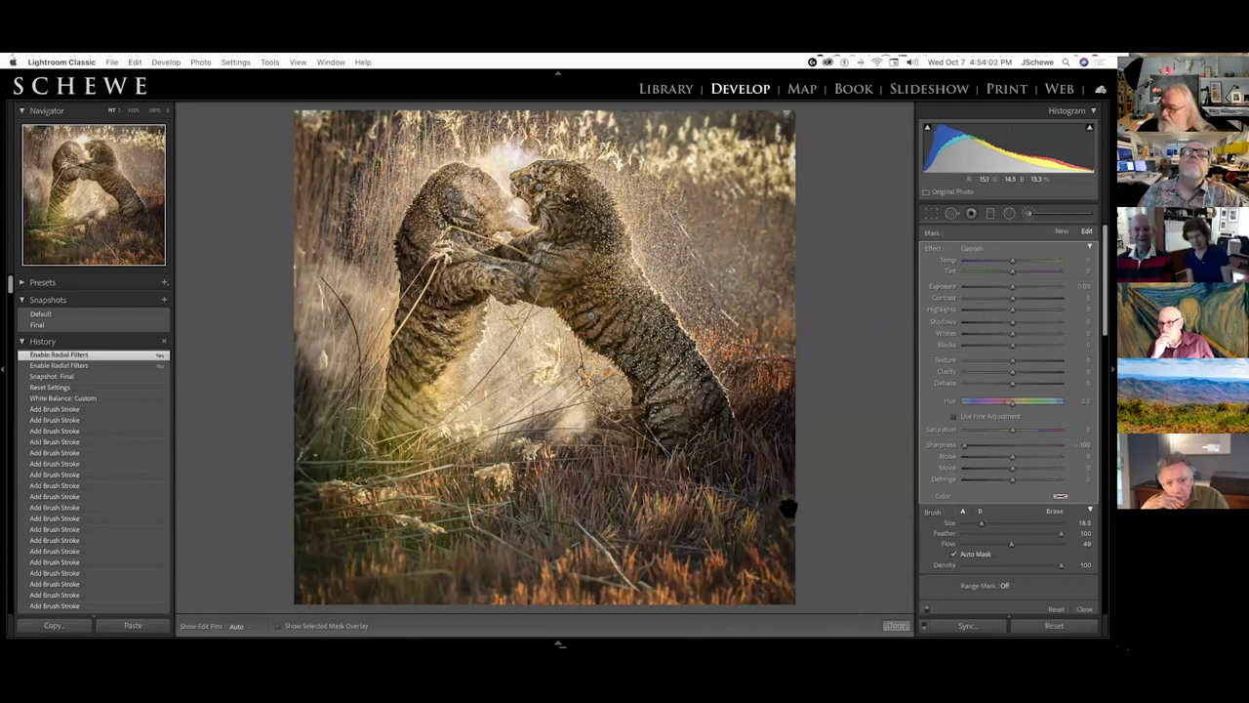
Step: Paint an extra stroke into the Sharpness −100 grass mask and check its overlay
{"action": "left_click", "coordinate": [788, 509]}
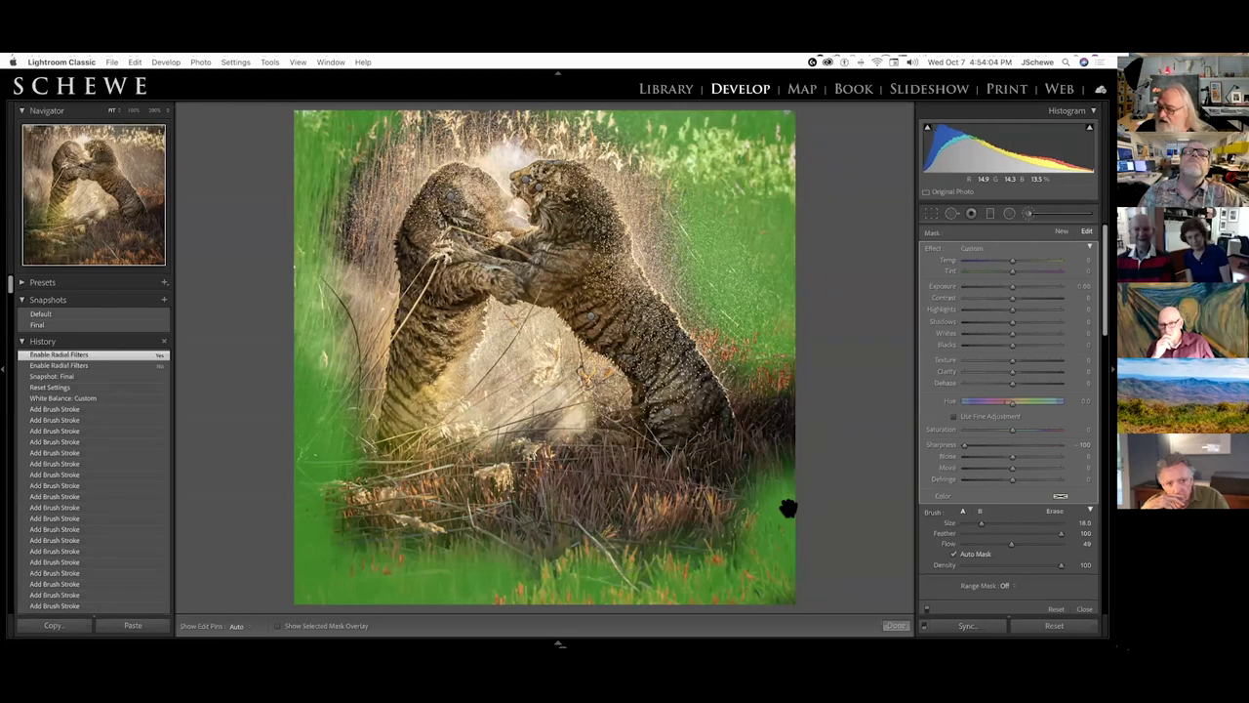
{"action": "left_click_drag", "start_coordinate": [314, 90], "coordinate": [336, 214]}
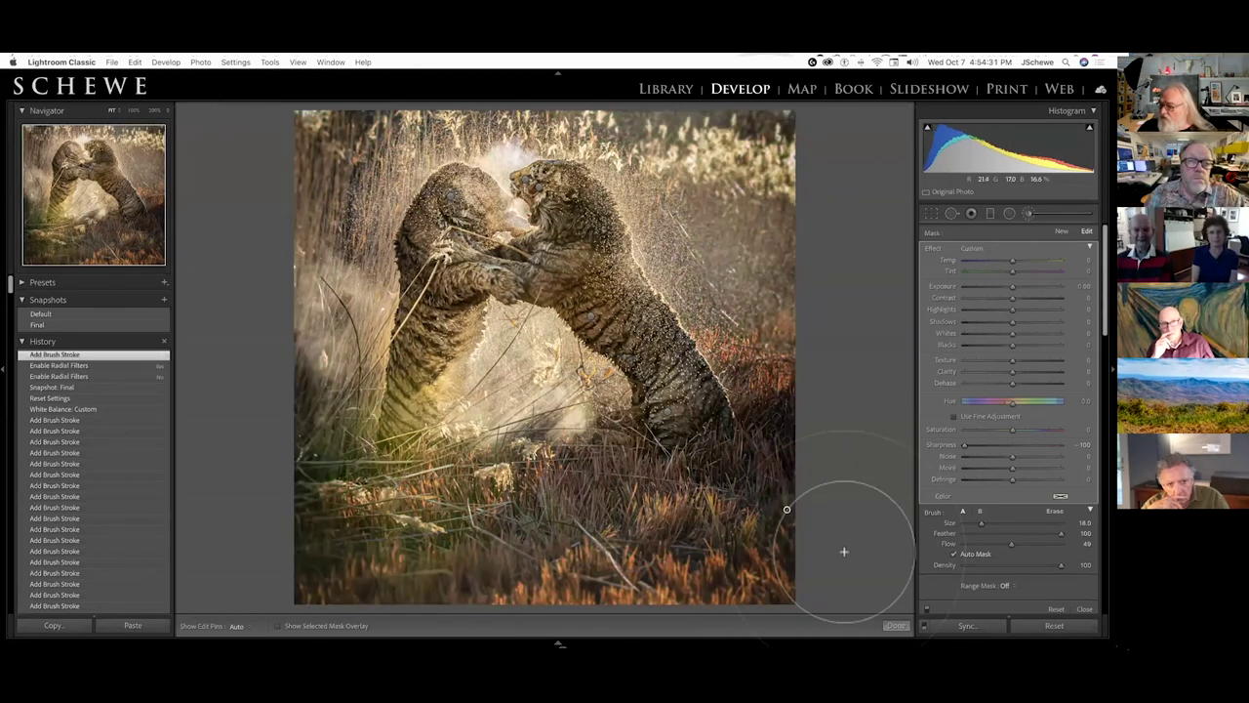
{"action": "key", "text": "o"}
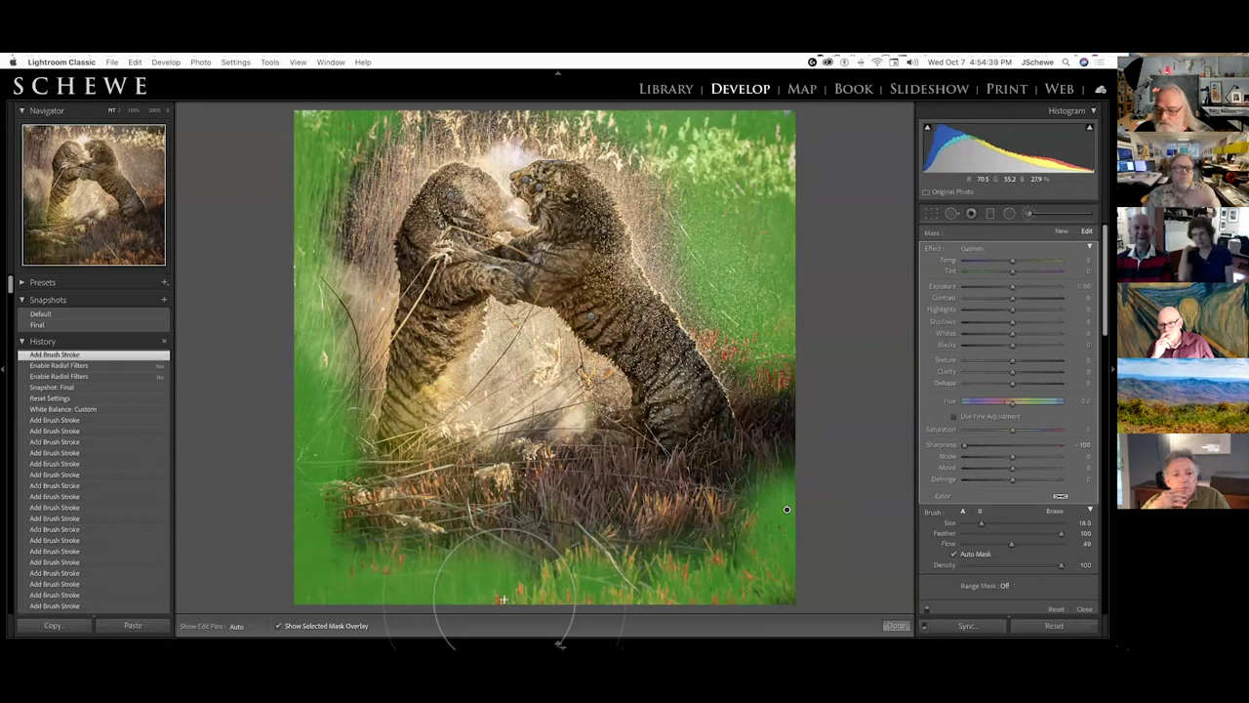
{"action": "key", "text": "space"}
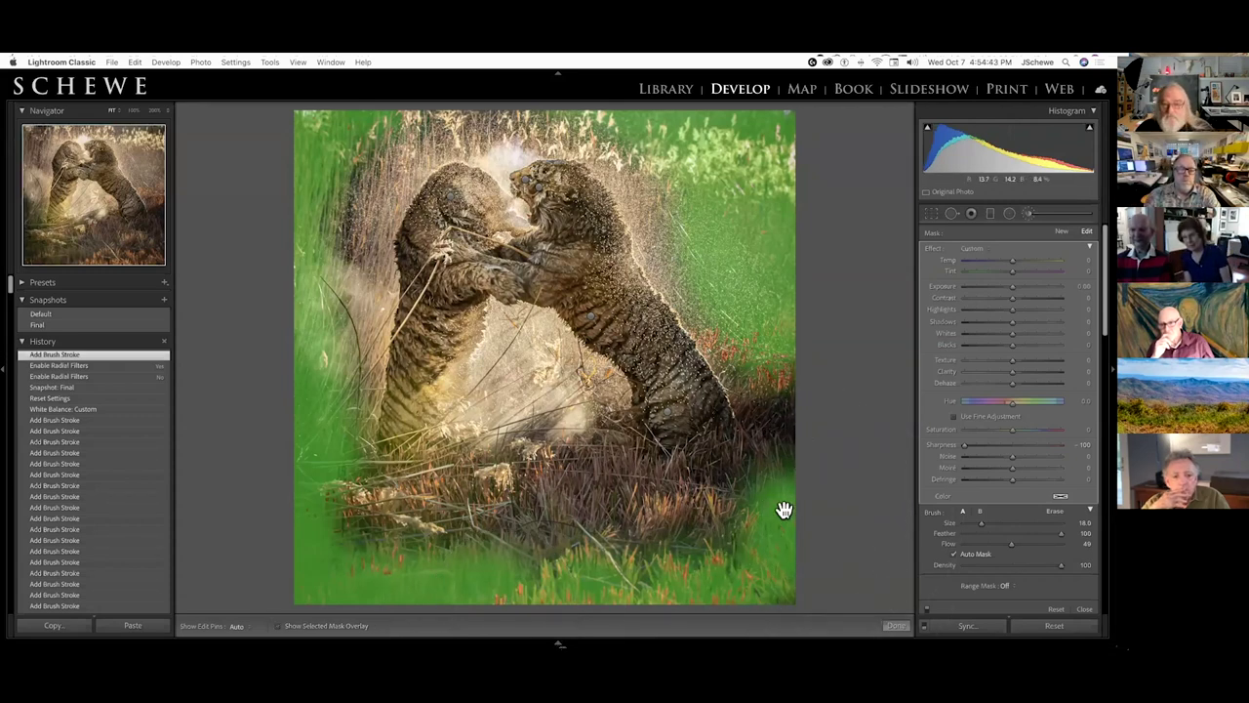
{"action": "key", "text": "o"}
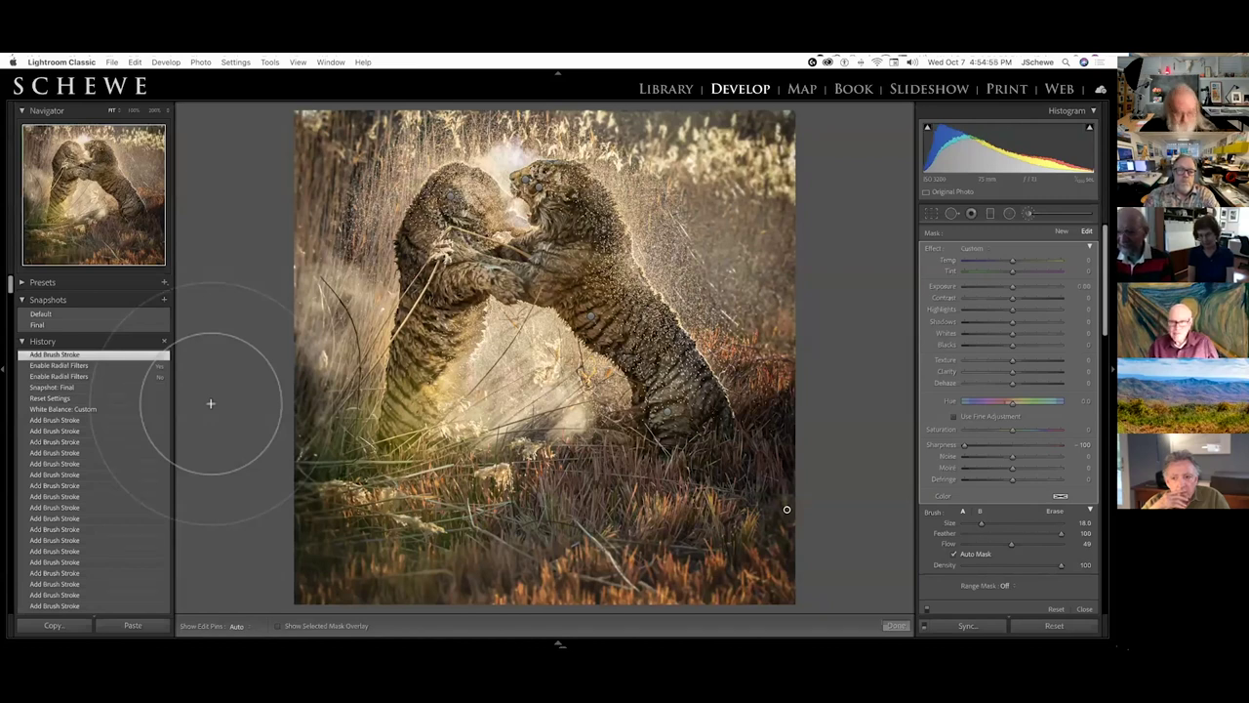
Step: Compare the two balloon photos in Survey view and open the right one in Develop
{"action": "key", "text": "g"}
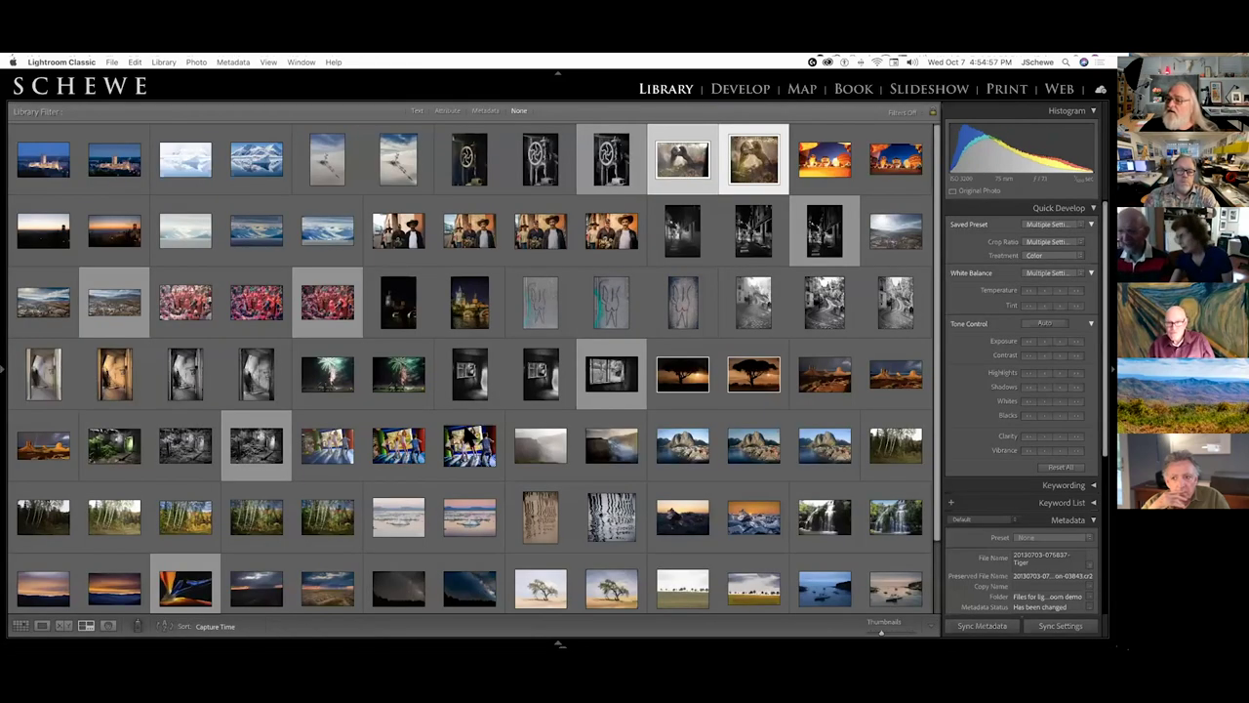
{"action": "left_click", "coordinate": [825, 164]}
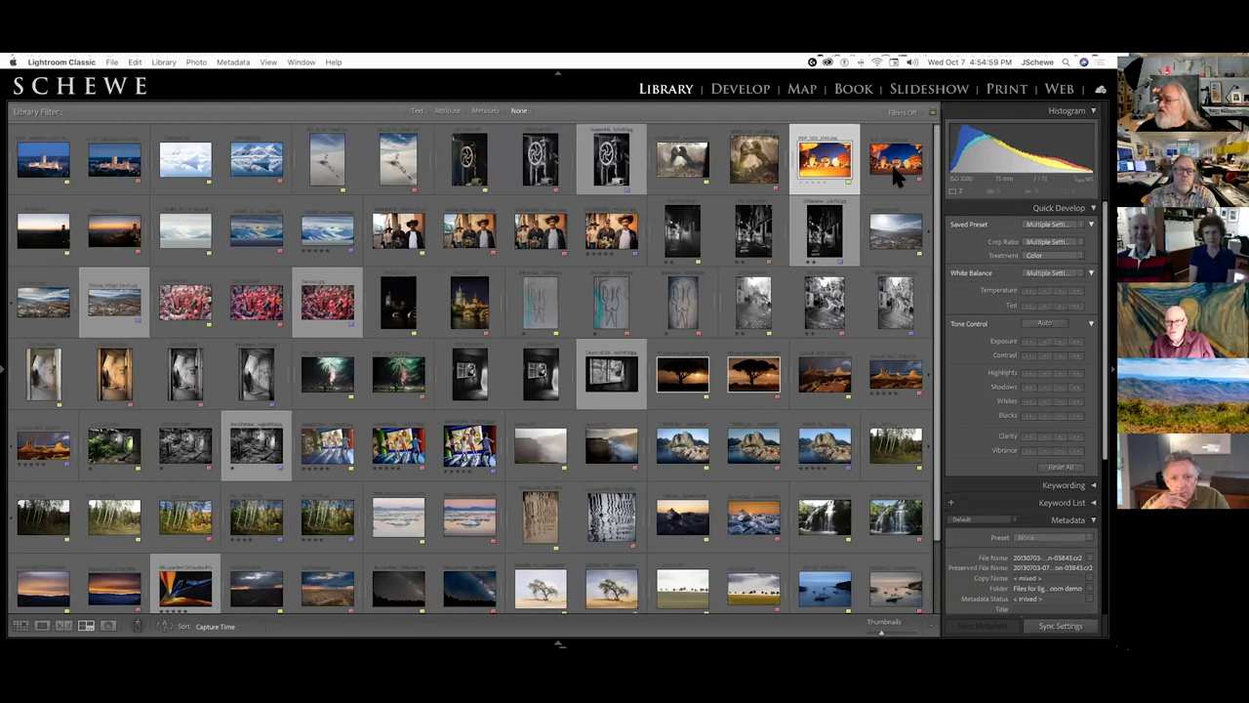
{"action": "left_click", "coordinate": [890, 167], "text": "super"}
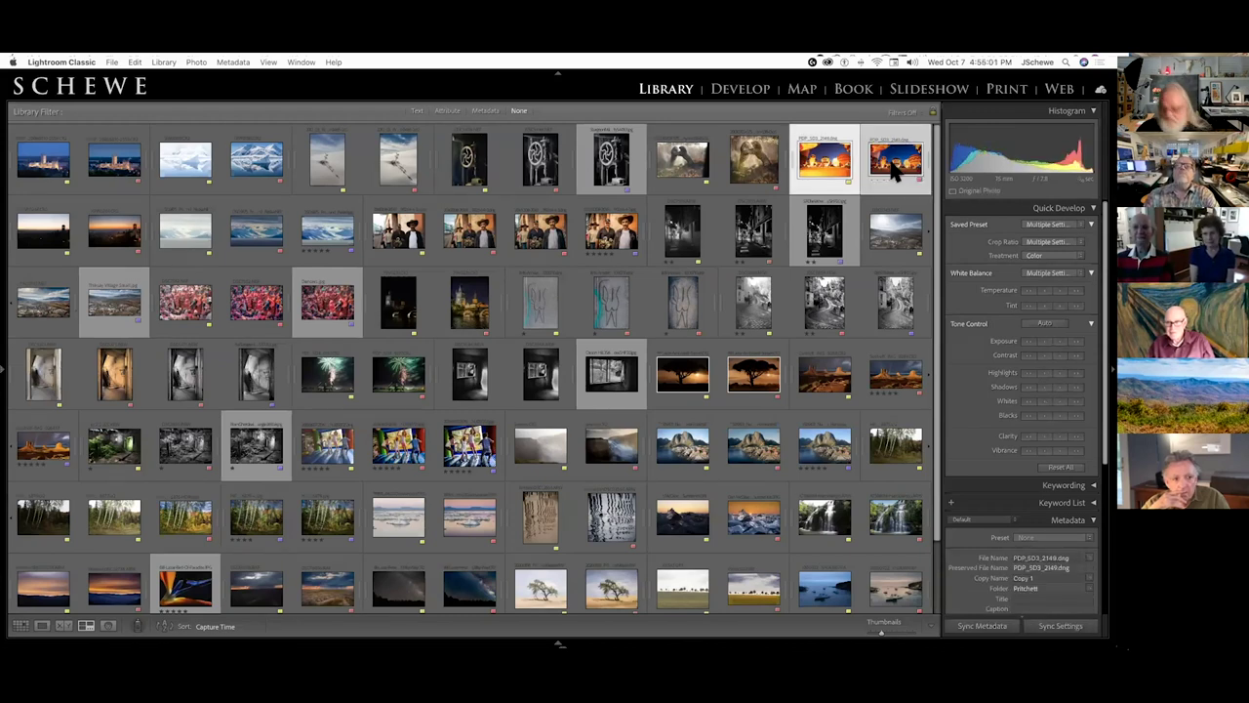
{"action": "key", "text": "n"}
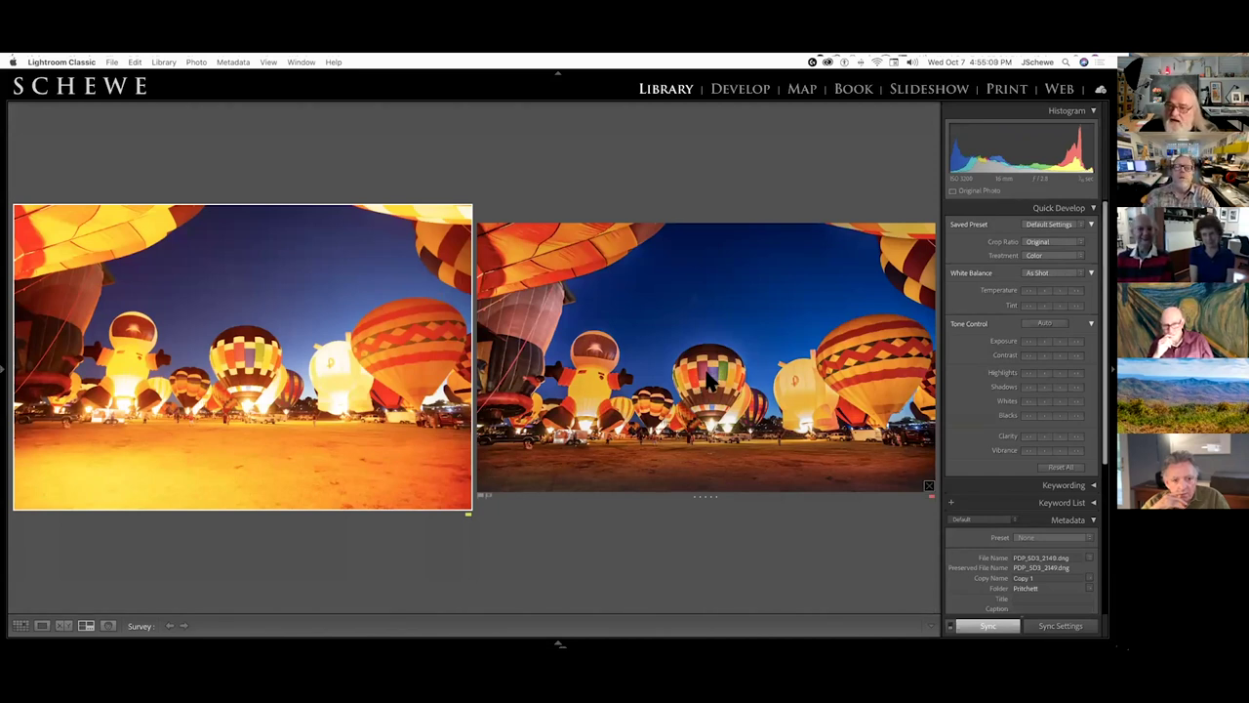
{"action": "left_click", "coordinate": [708, 382]}
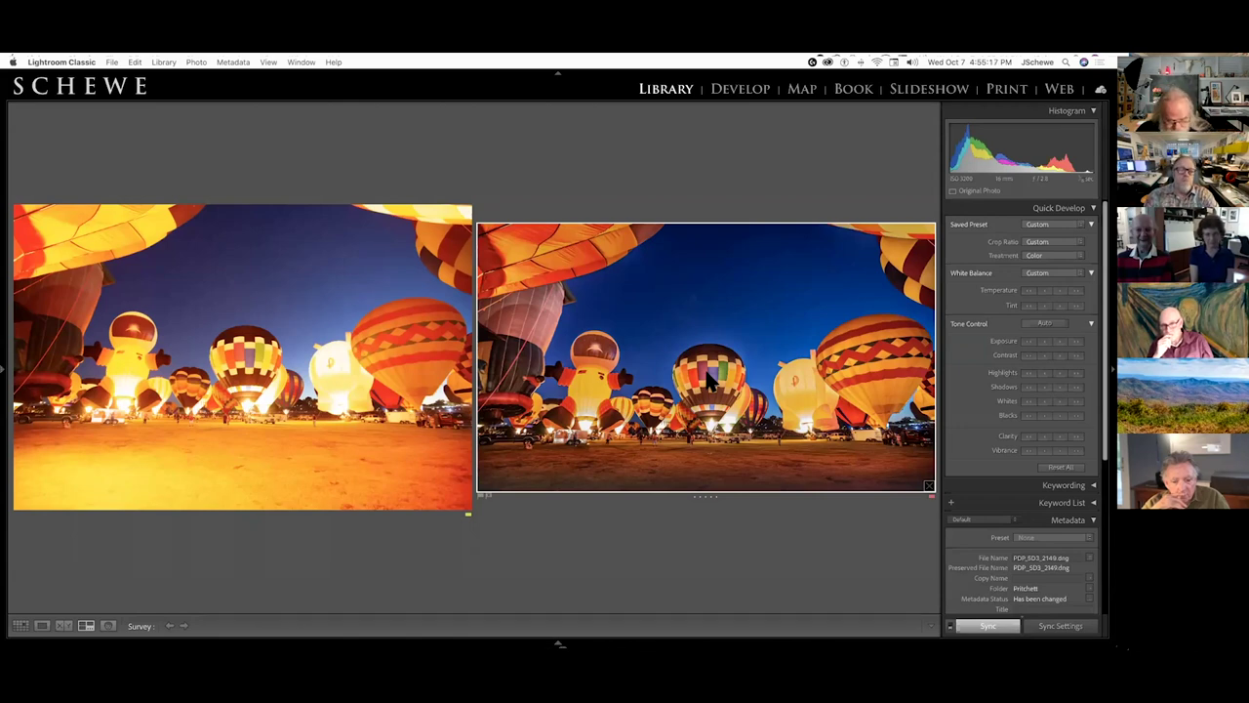
{"action": "key", "text": "d"}
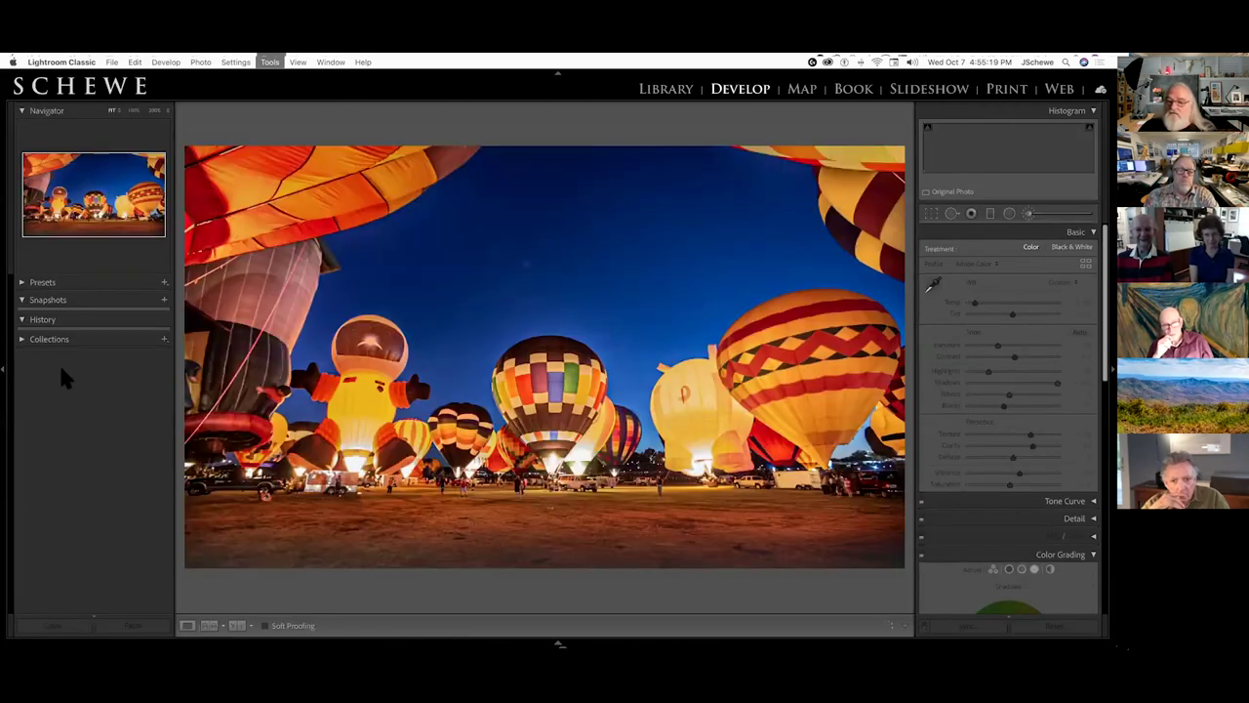
Step: Compare Default and Final snapshots, then show the brush masks on the balloons and ground
{"action": "left_click", "coordinate": [41, 315]}
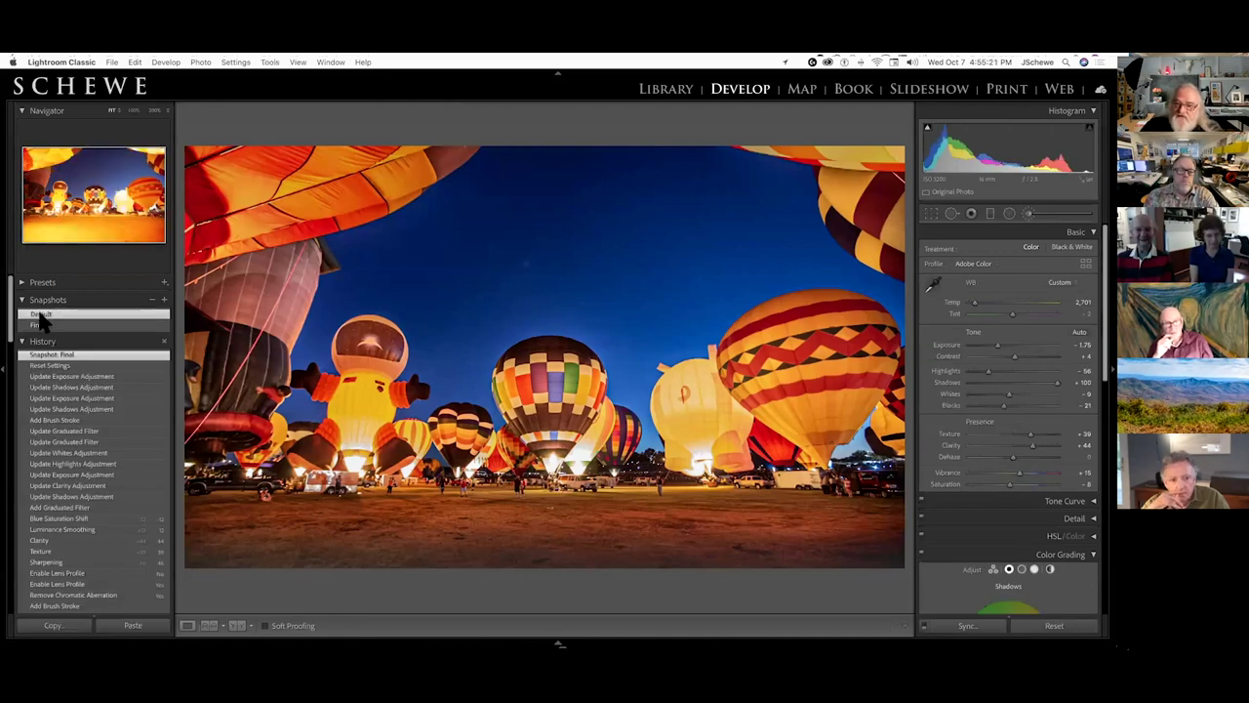
{"action": "left_click", "coordinate": [40, 325]}
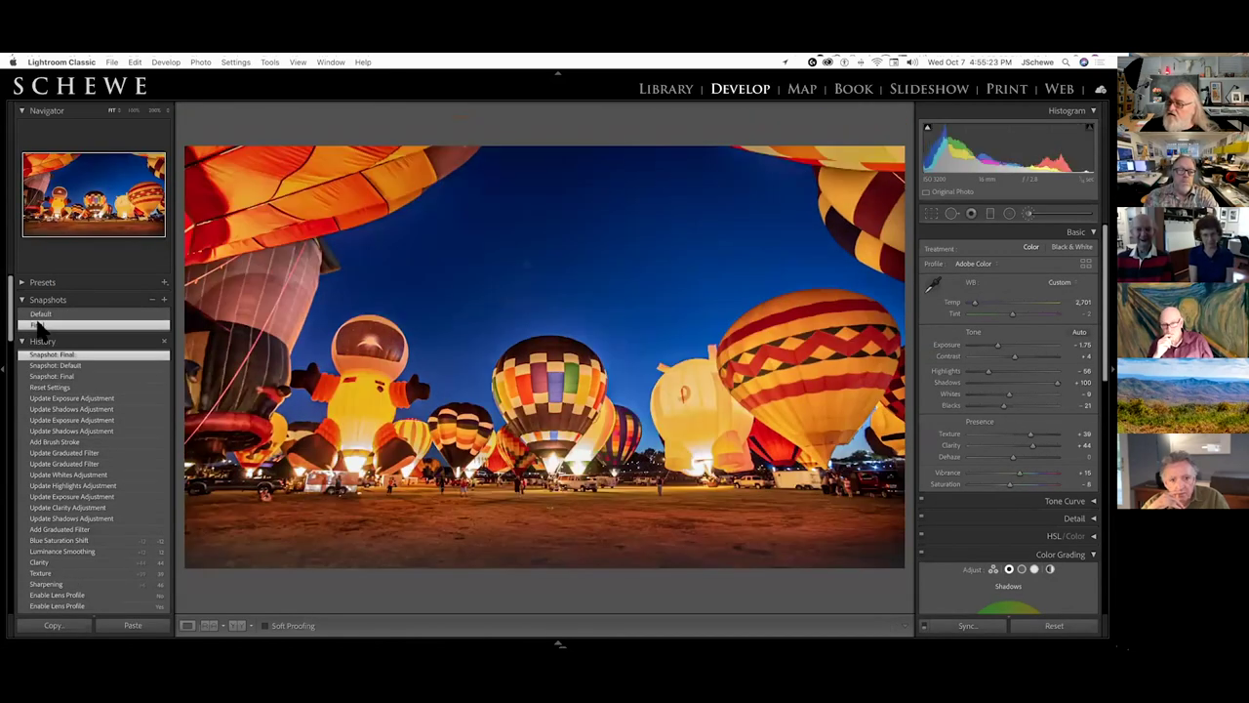
{"action": "left_click", "coordinate": [1028, 214]}
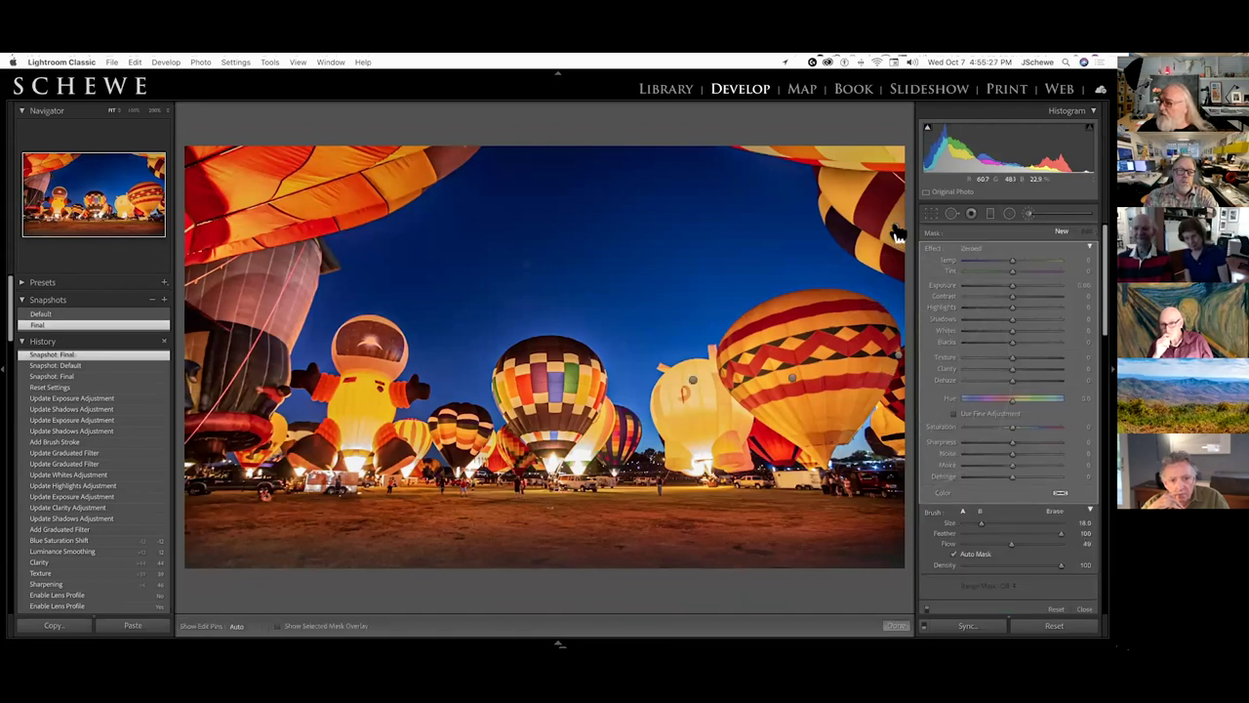
{"action": "key", "text": "o"}
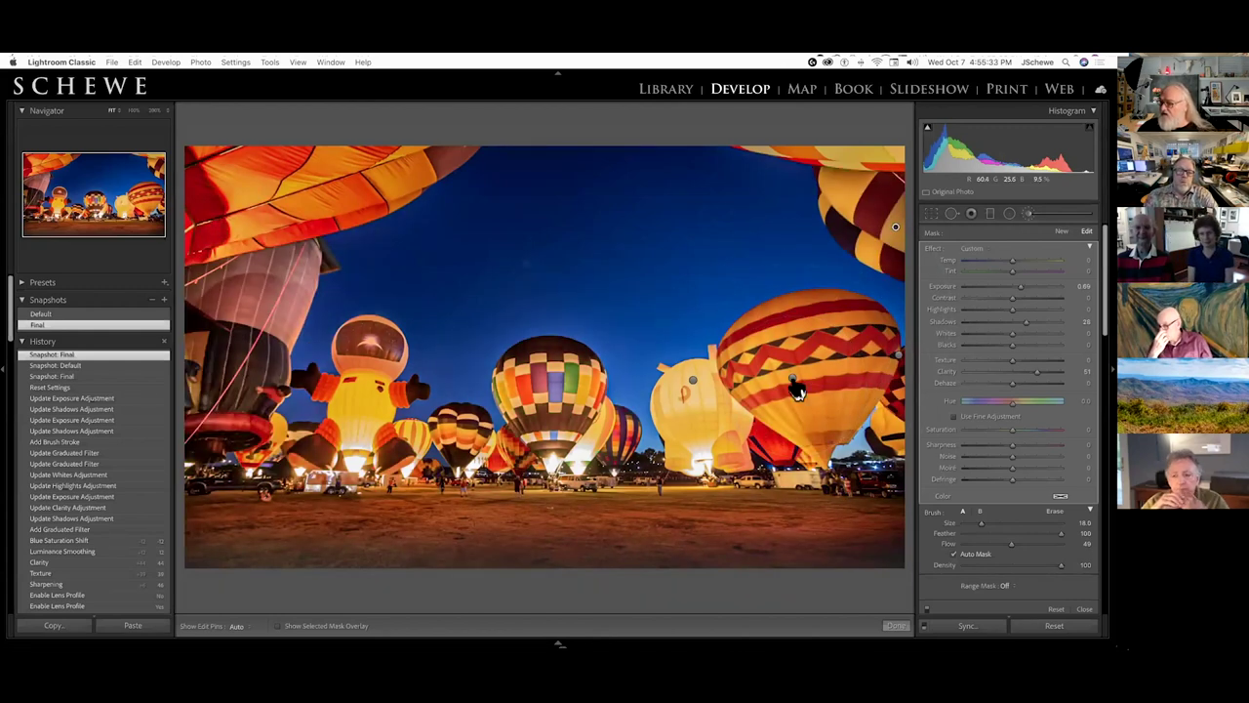
{"action": "left_click", "coordinate": [792, 379]}
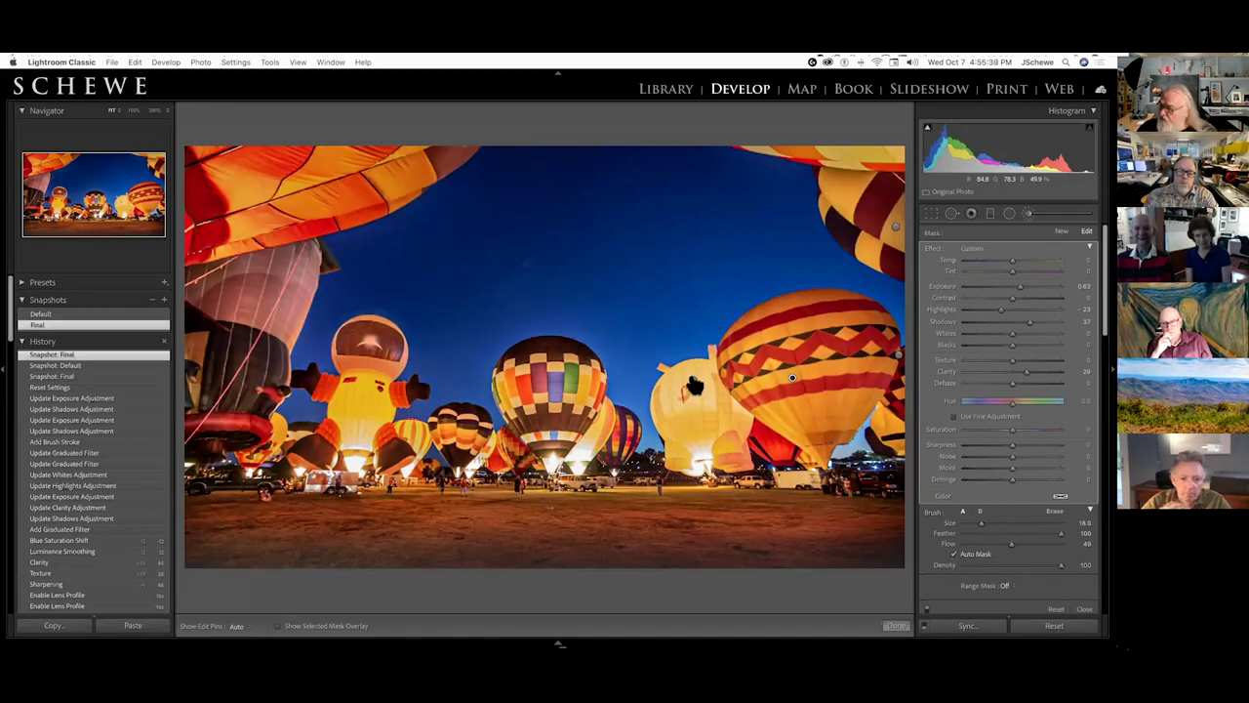
{"action": "left_click", "coordinate": [692, 383]}
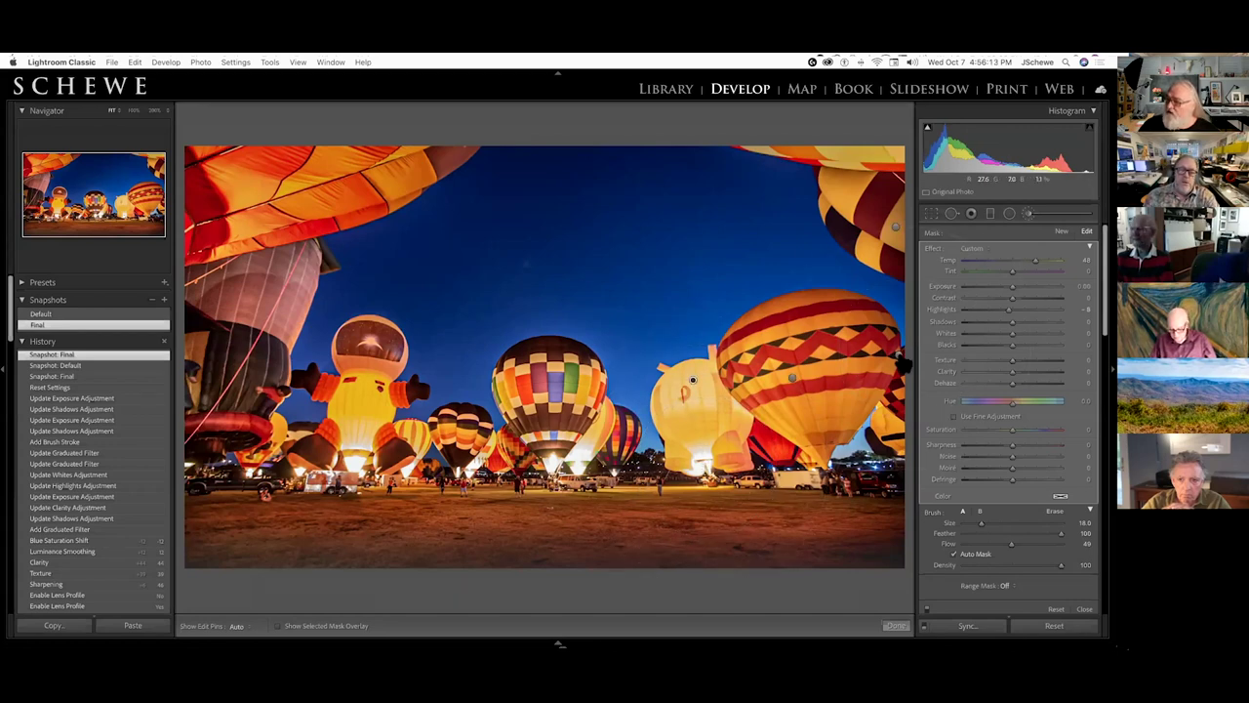
Step: Select the right-edge brush pin lifting Exposure 0.21 and Shadows 61
{"action": "left_click", "coordinate": [902, 363]}
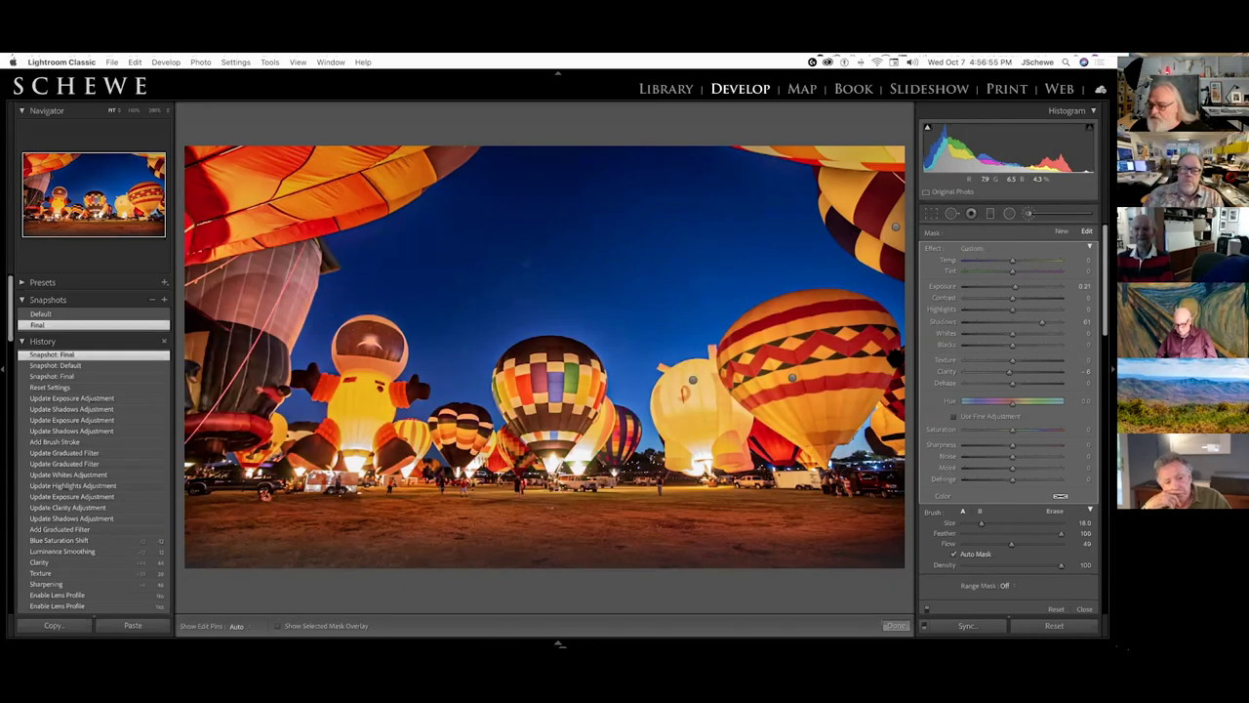
Step: Leave the balloons photo in Develop and return to the Library grid
{"action": "mouse_move", "coordinate": [894, 359]}
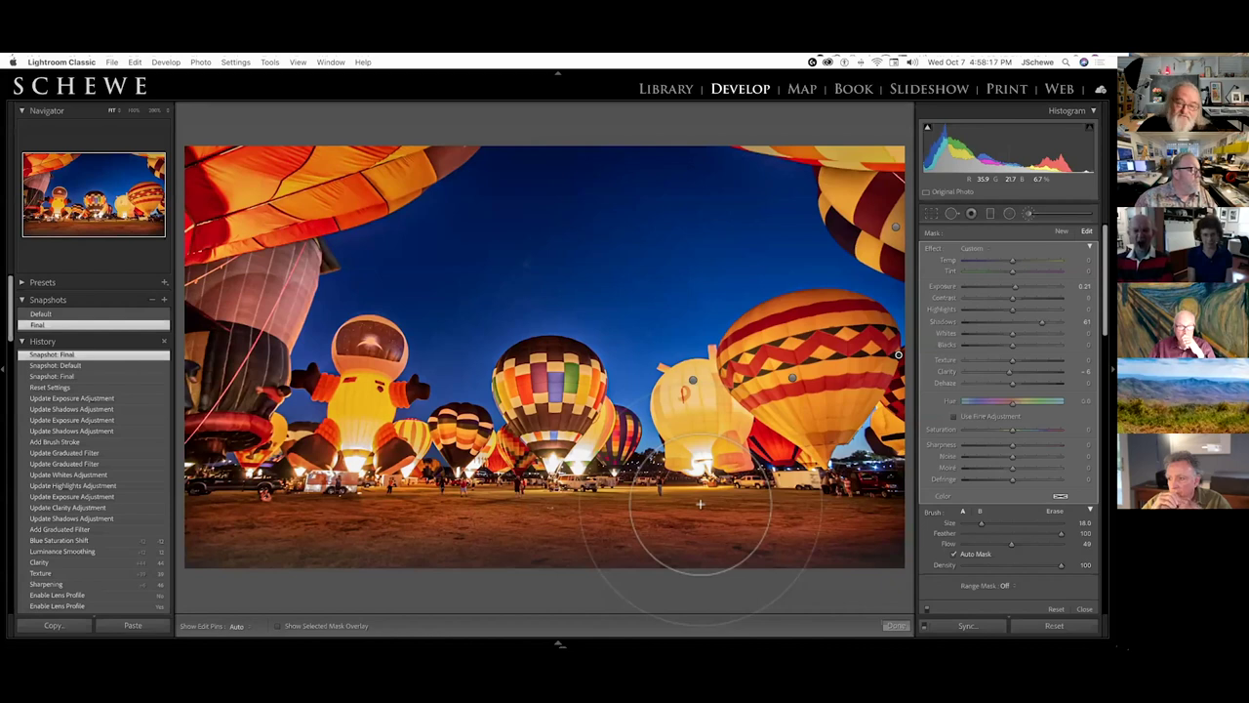
{"action": "key", "text": "g"}
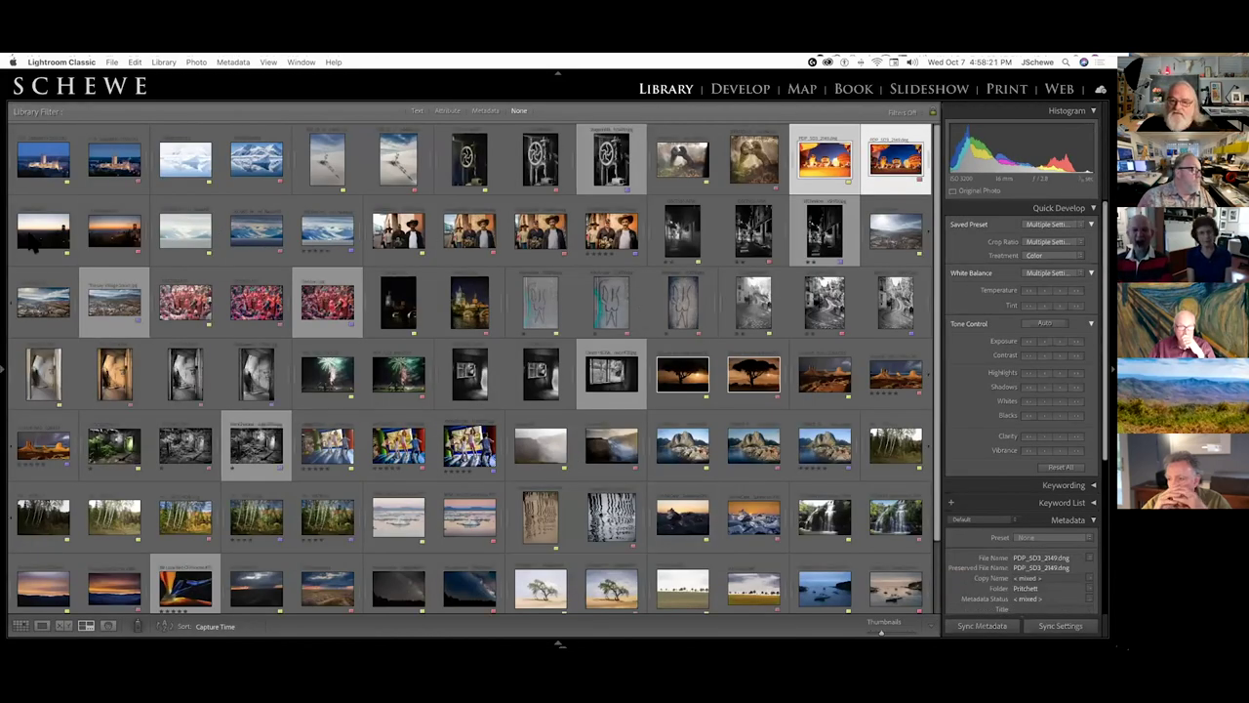
Step: Survey the unedited and edited hill-town sunset photos, then open the edited one in Develop
{"action": "key", "text": "j"}
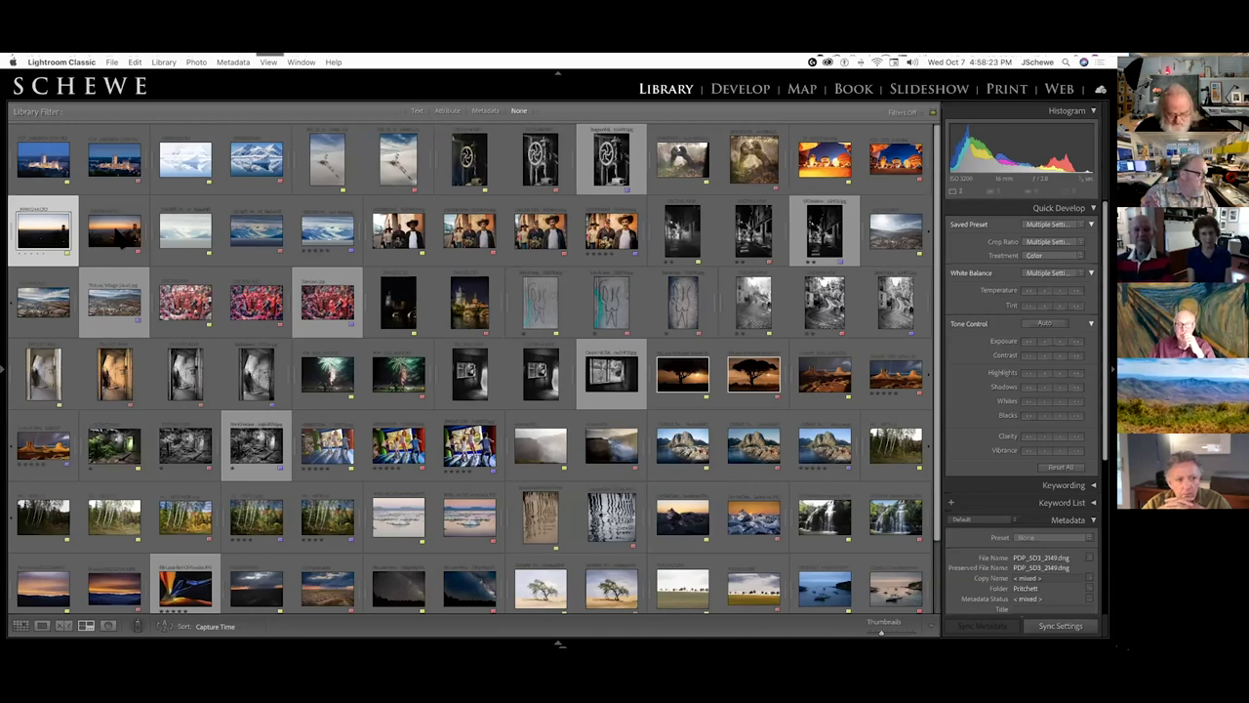
{"action": "left_click", "coordinate": [117, 234], "text": "super"}
{"action": "key", "text": "n"}
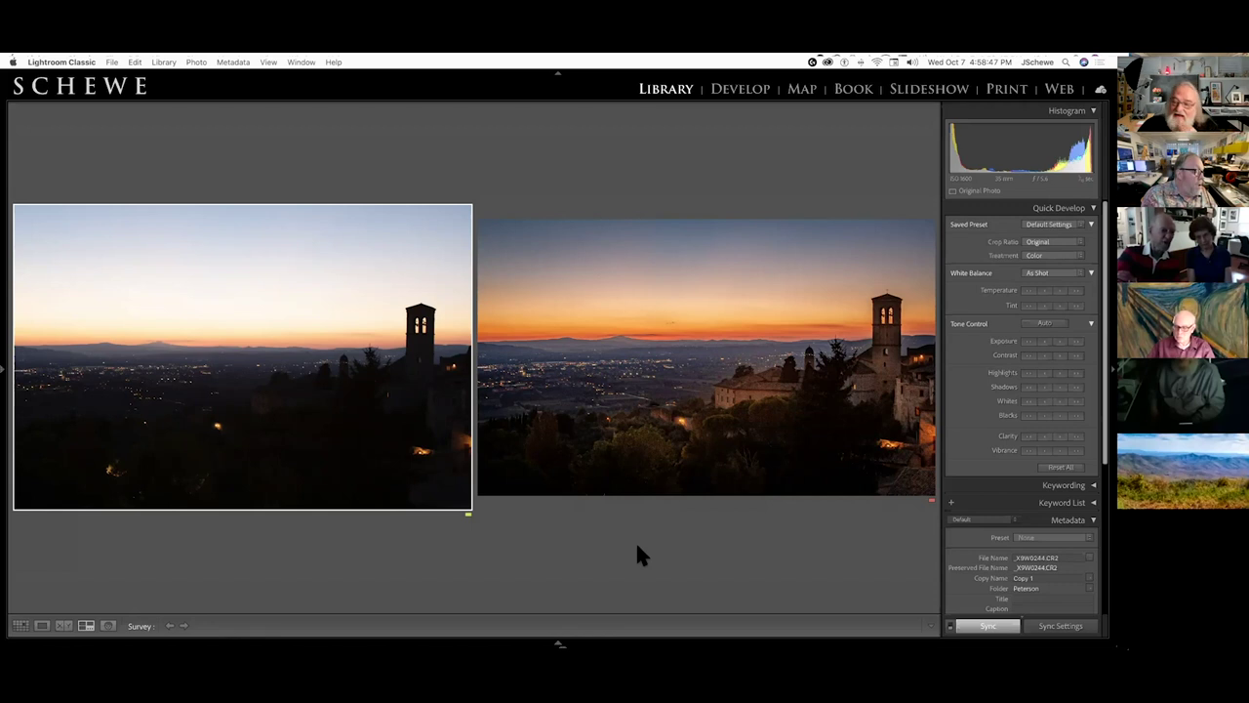
{"action": "left_click", "coordinate": [670, 364]}
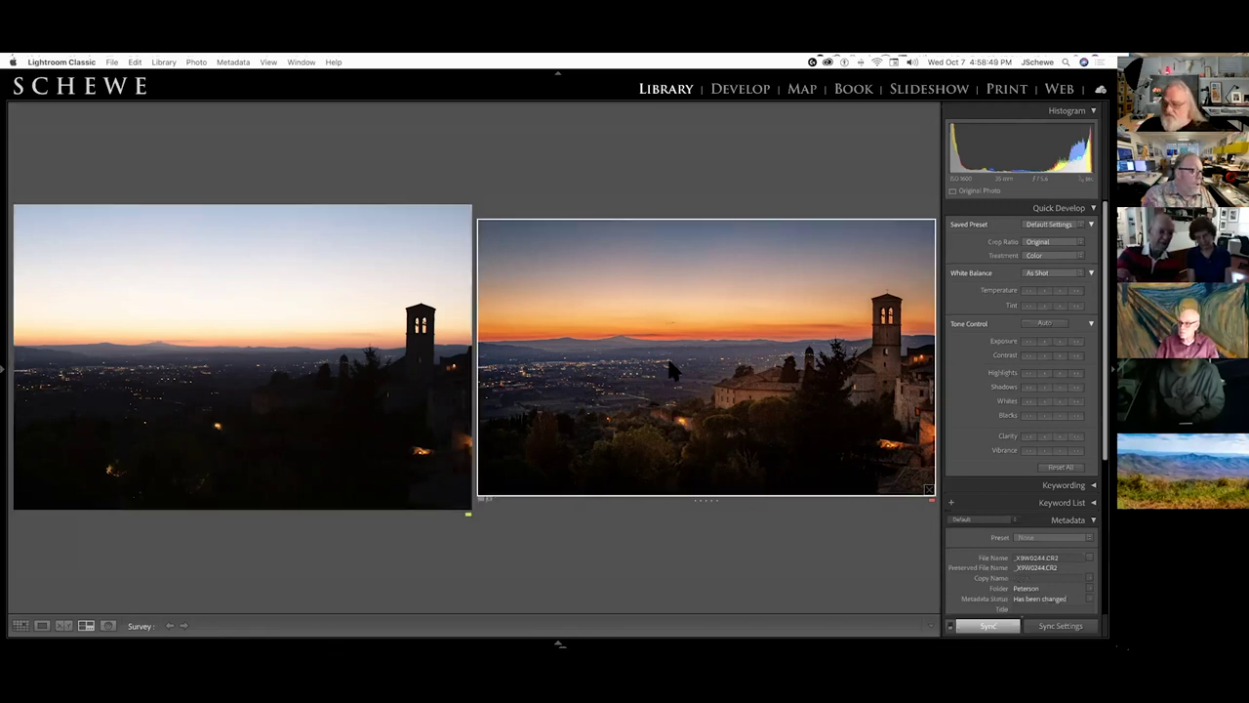
{"action": "key", "text": "d"}
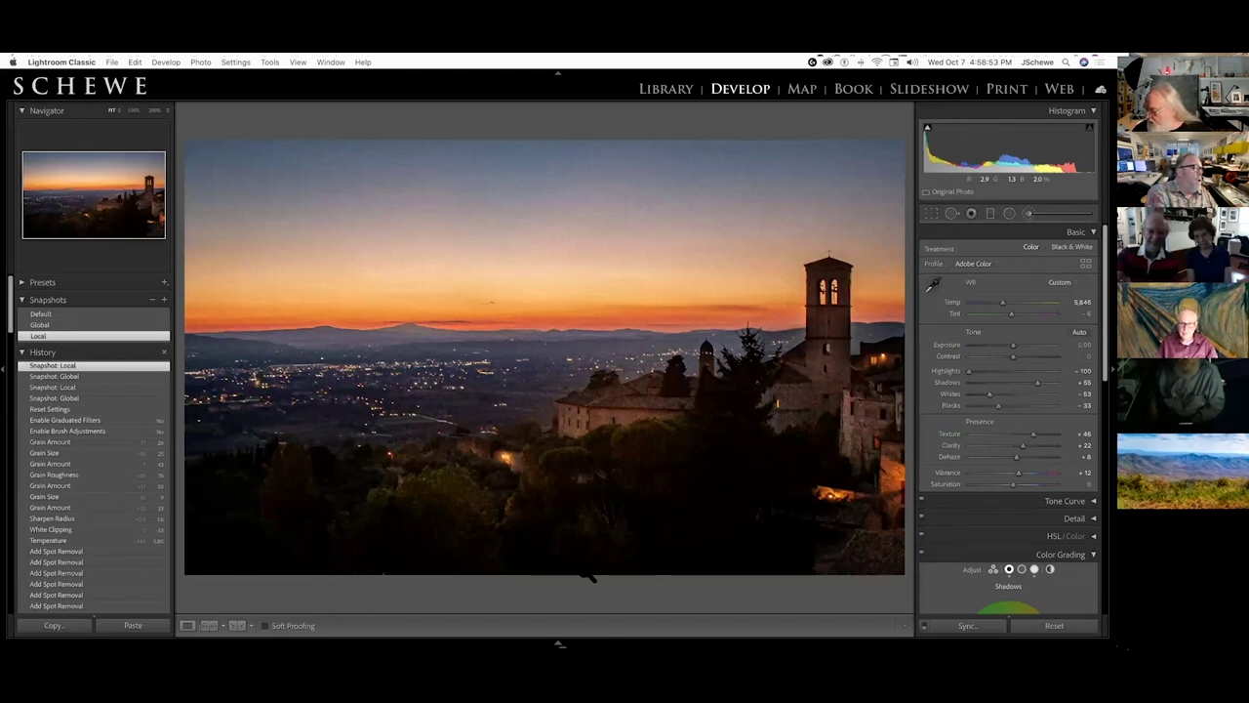
Step: Preview the Default snapshot, apply the Global snapshot, and briefly check the graduated filters
{"action": "left_click", "coordinate": [43, 315]}
{"action": "left_click", "coordinate": [45, 317]}
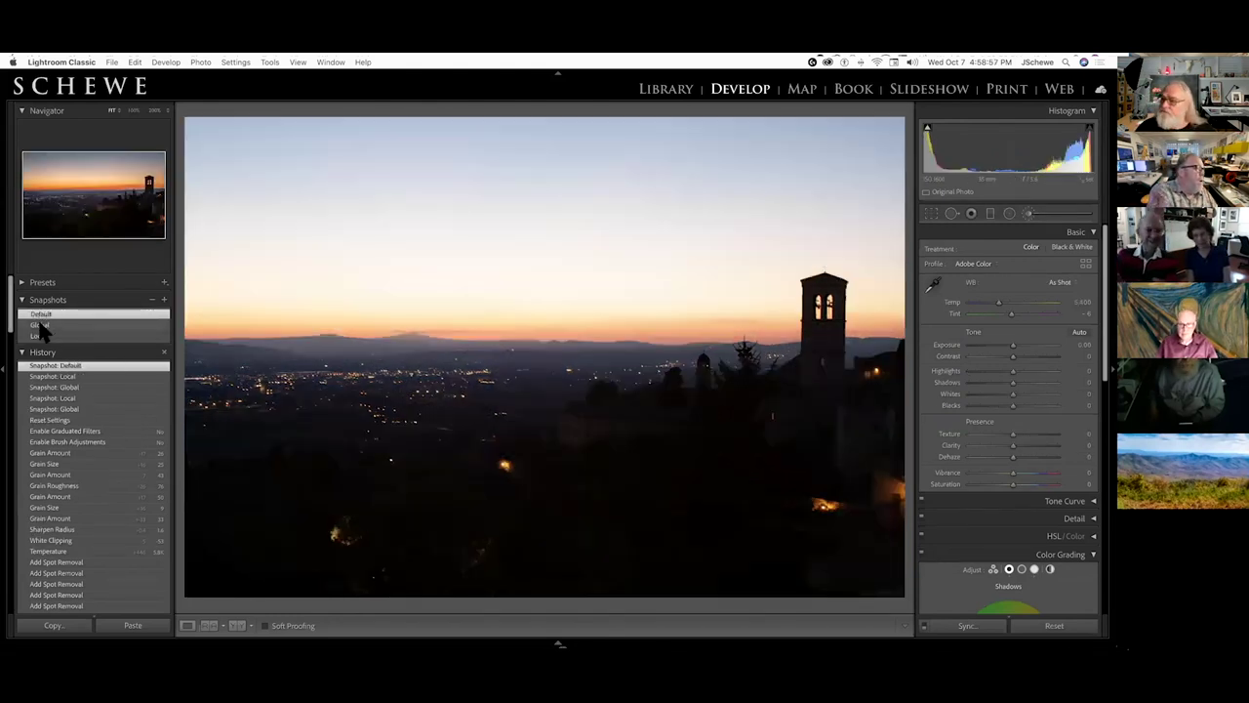
{"action": "left_click", "coordinate": [40, 326]}
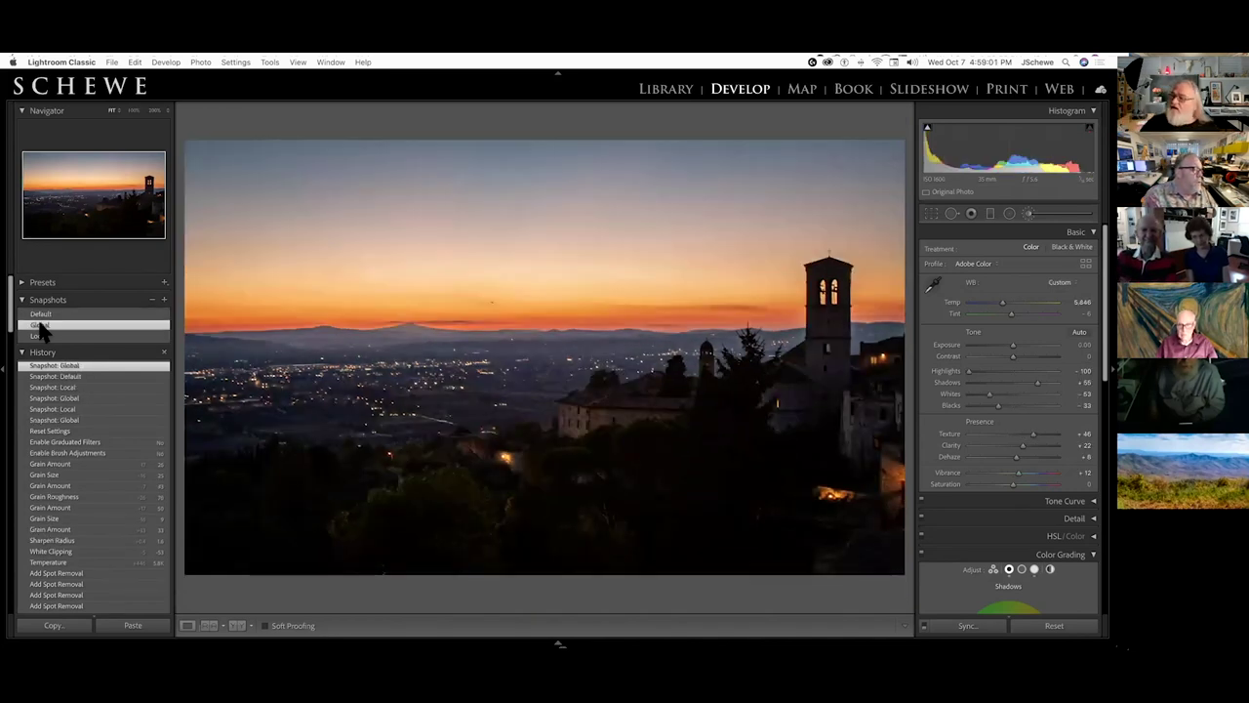
{"action": "left_click", "coordinate": [989, 215]}
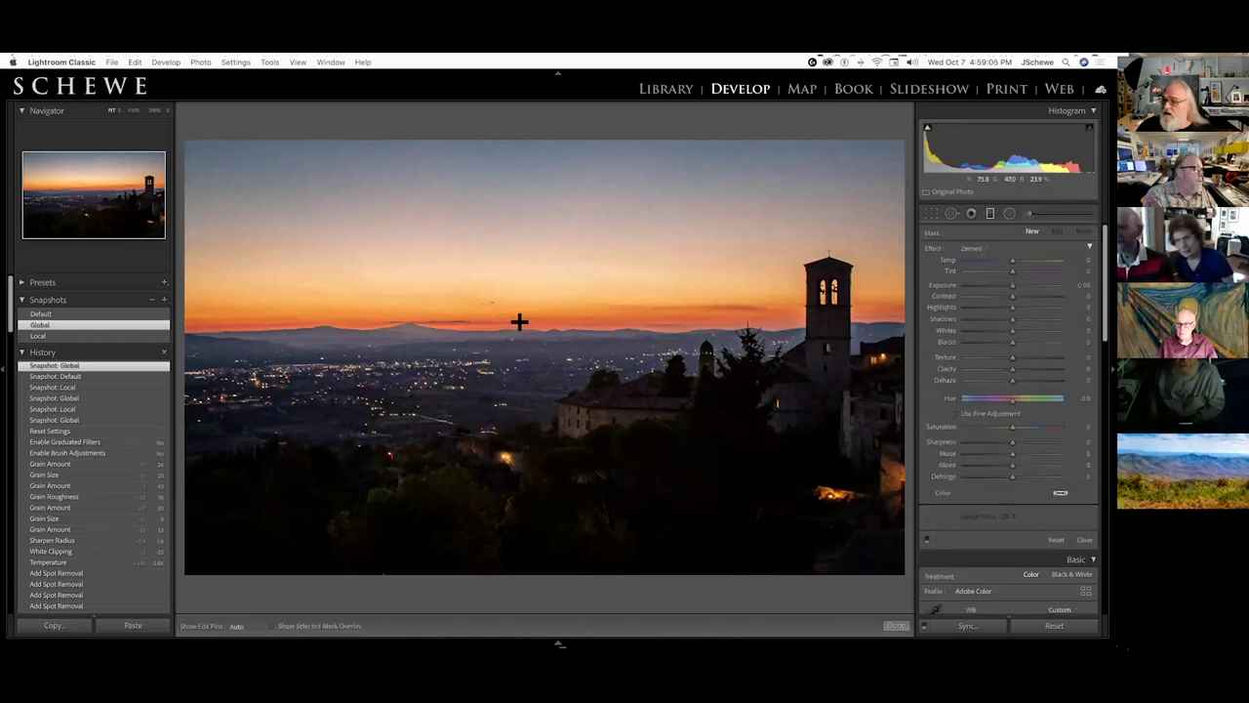
{"action": "left_click", "coordinate": [991, 215]}
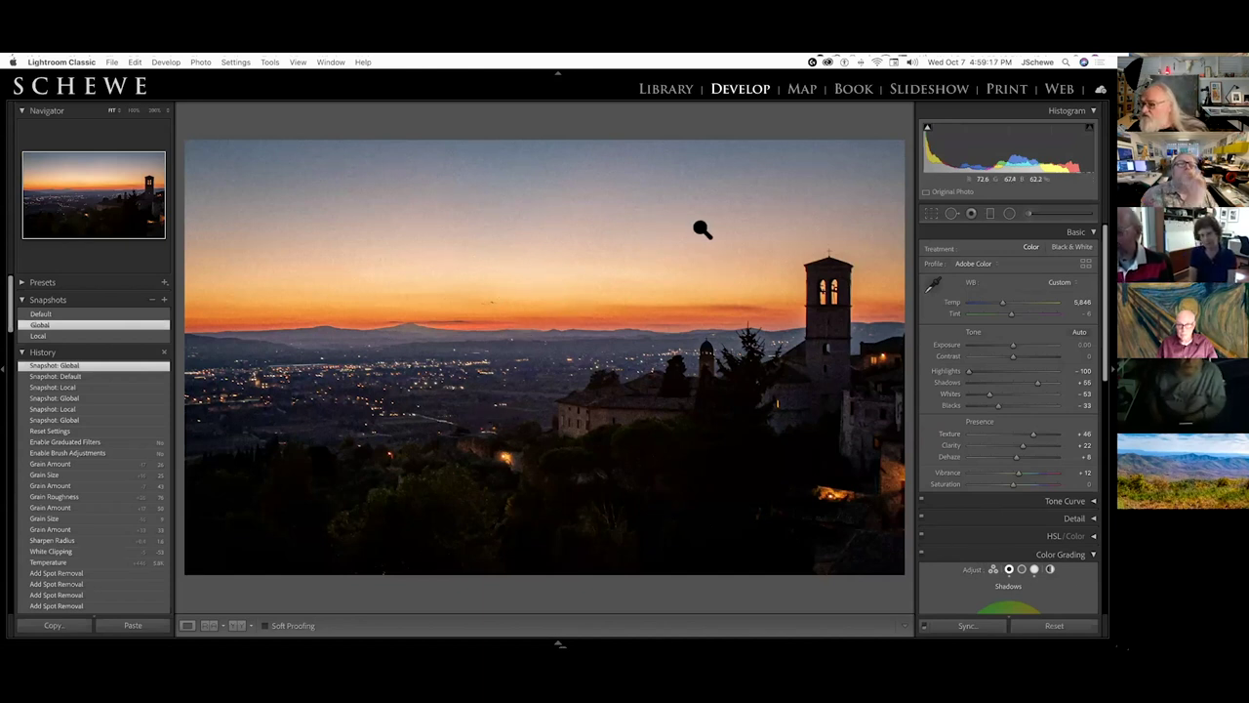
Step: Zoom to 200% via the Navigator and pan across the buildings to the bell tower
{"action": "left_click", "coordinate": [133, 111]}
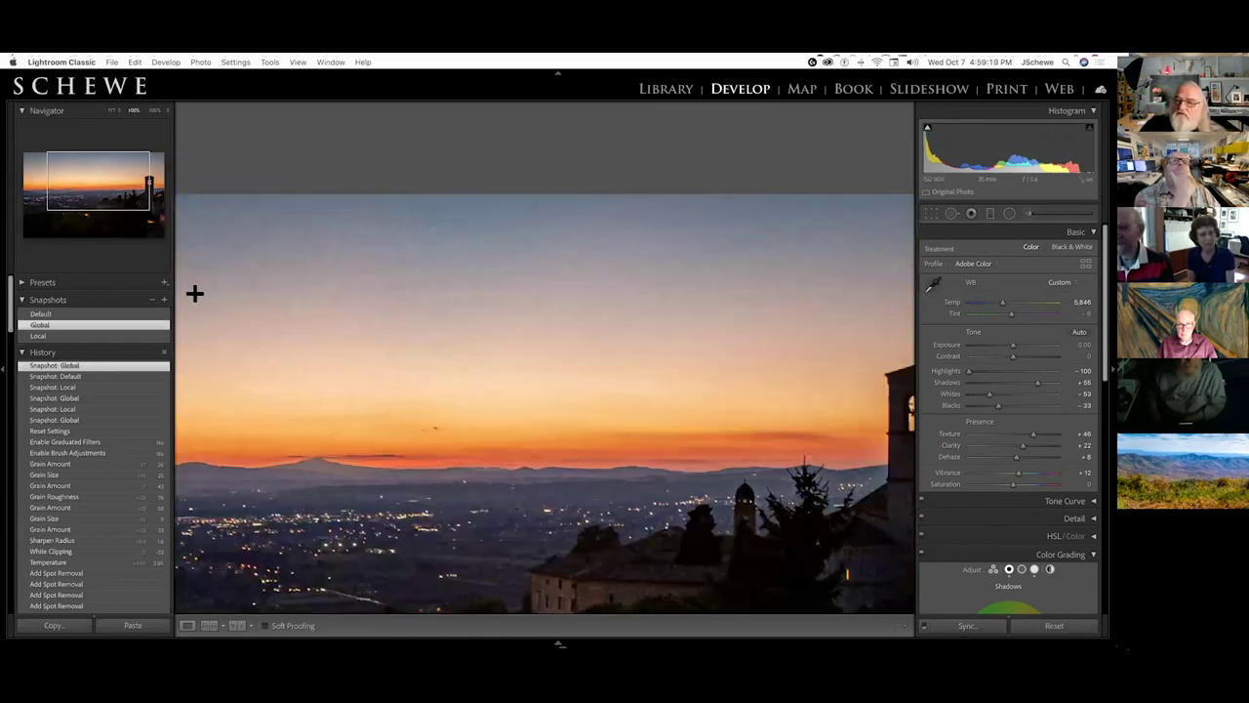
{"action": "left_click", "coordinate": [154, 110]}
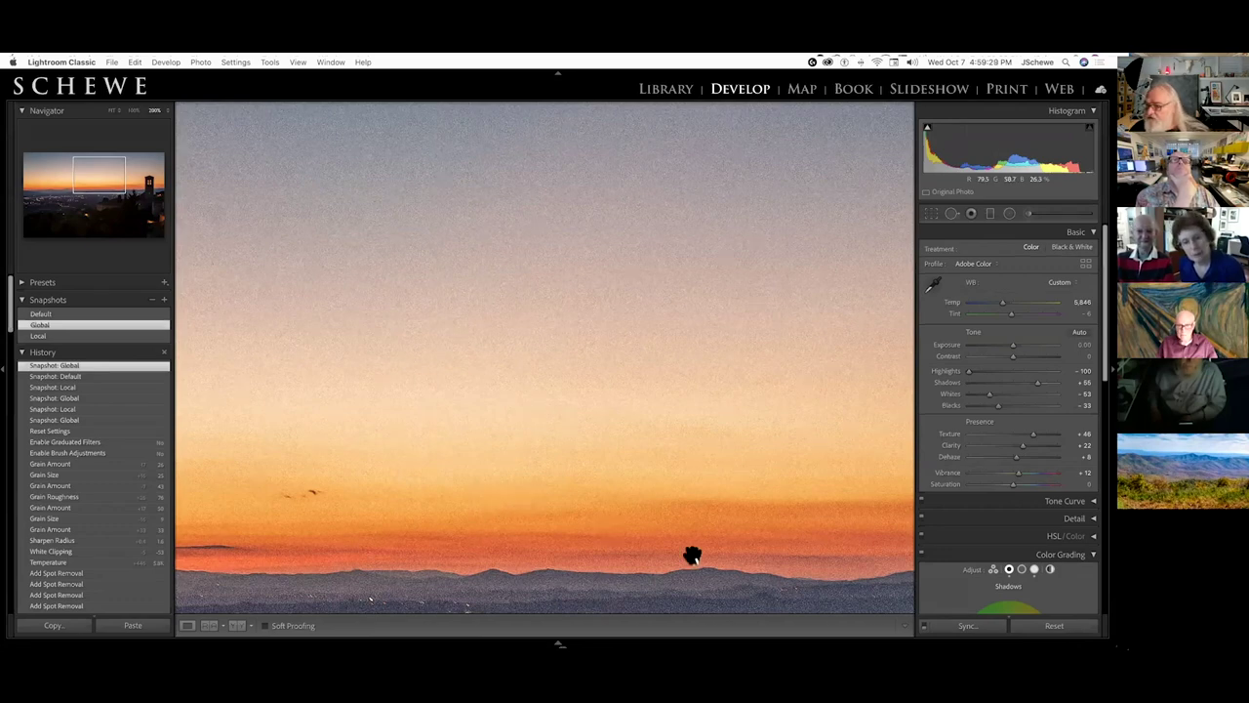
{"action": "left_click_drag", "start_coordinate": [689, 552], "coordinate": [395, 205]}
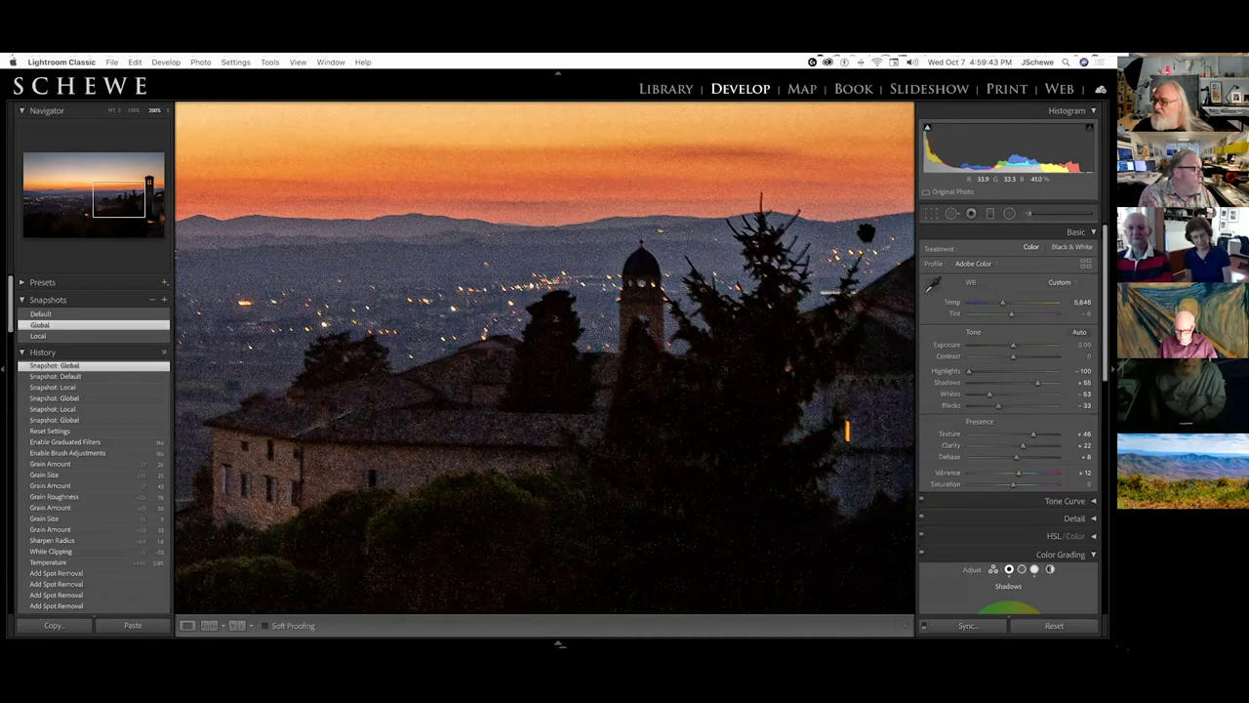
{"action": "left_click_drag", "start_coordinate": [816, 245], "coordinate": [601, 252]}
{"action": "left_click_drag", "start_coordinate": [513, 262], "coordinate": [539, 252]}
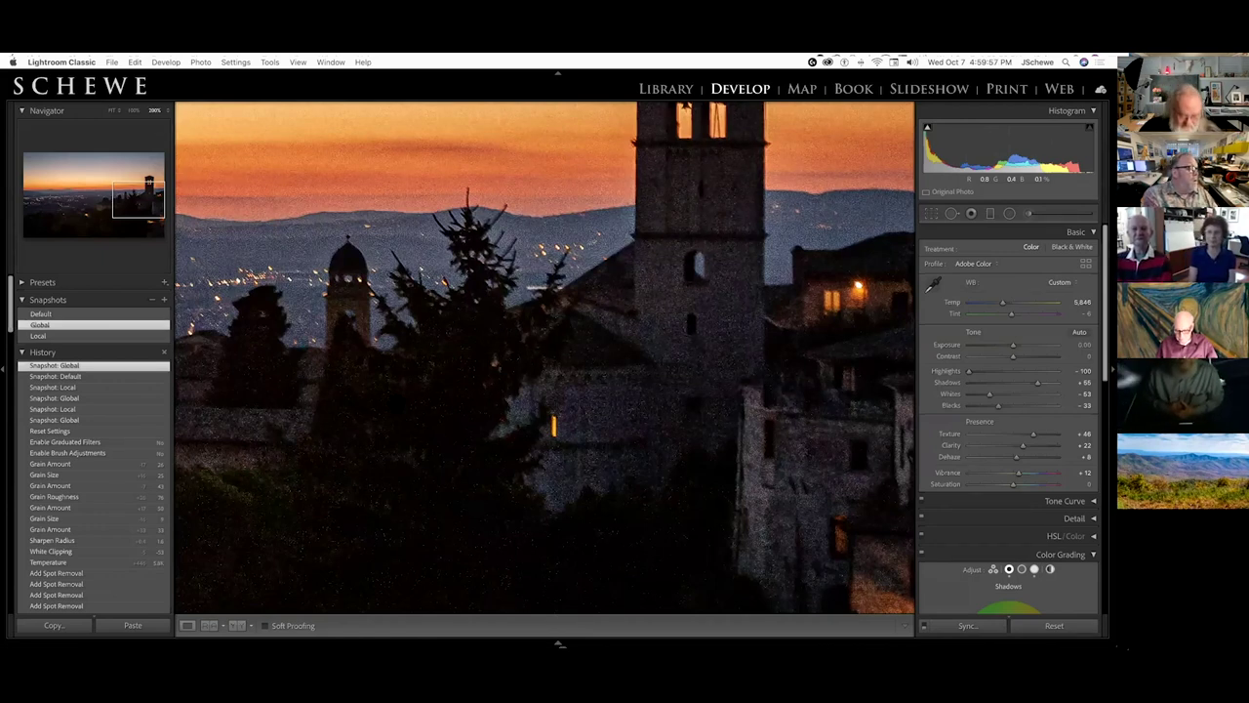
Step: Lower the Effects Grain Amount from 26 to 13
{"action": "scroll", "coordinate": [1020, 522], "scroll_direction": "down", "scroll_amount": 1}
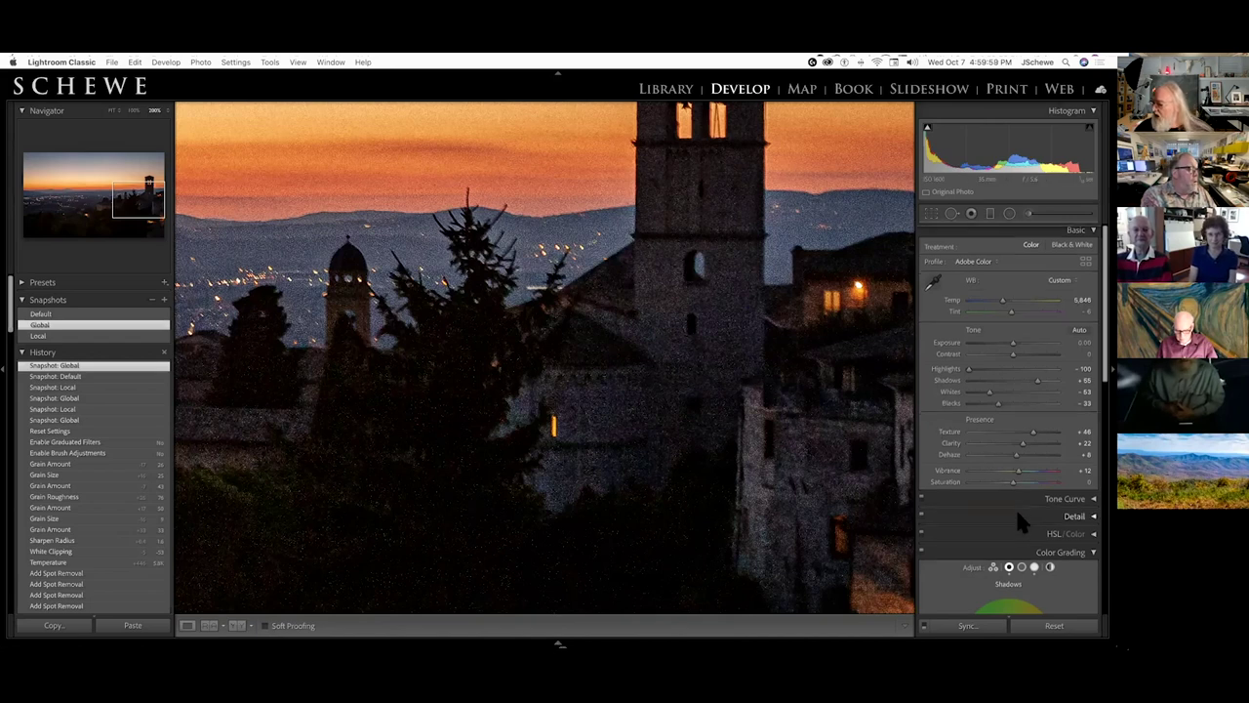
{"action": "scroll", "coordinate": [1020, 522], "scroll_direction": "down", "scroll_amount": 1}
{"action": "left_click", "coordinate": [1094, 503]}
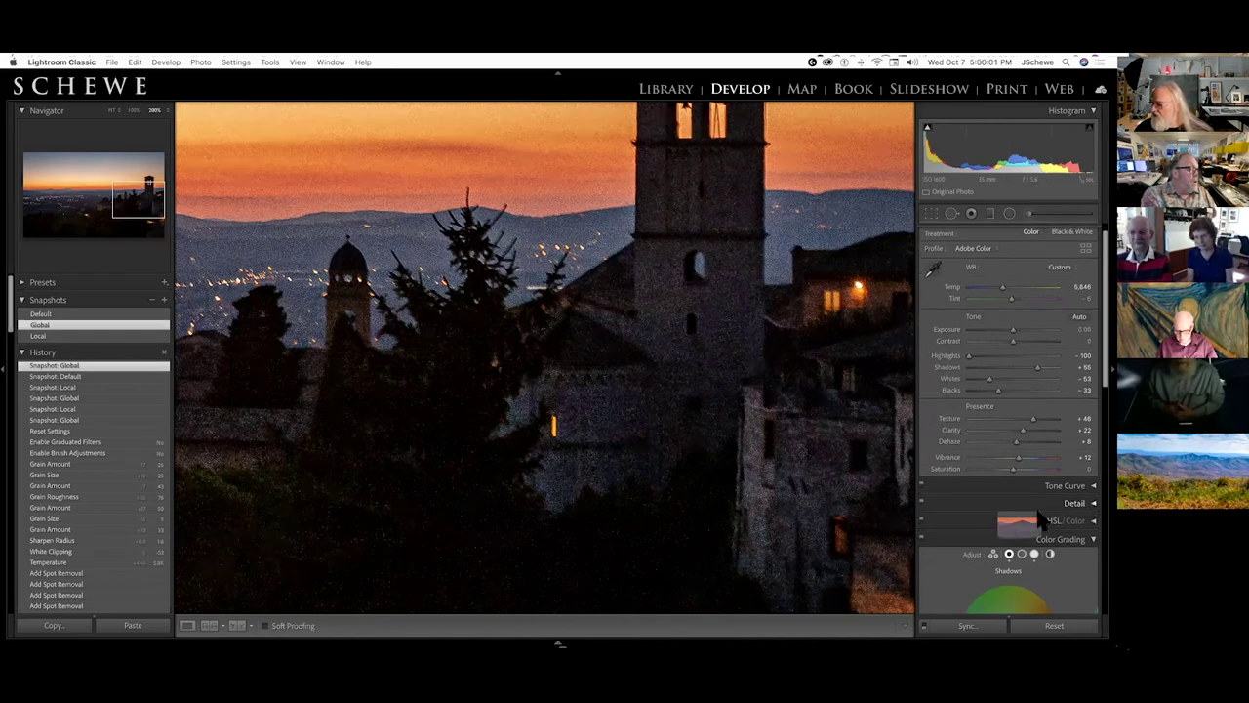
{"action": "scroll", "coordinate": [1036, 502], "scroll_direction": "down", "scroll_amount": 5}
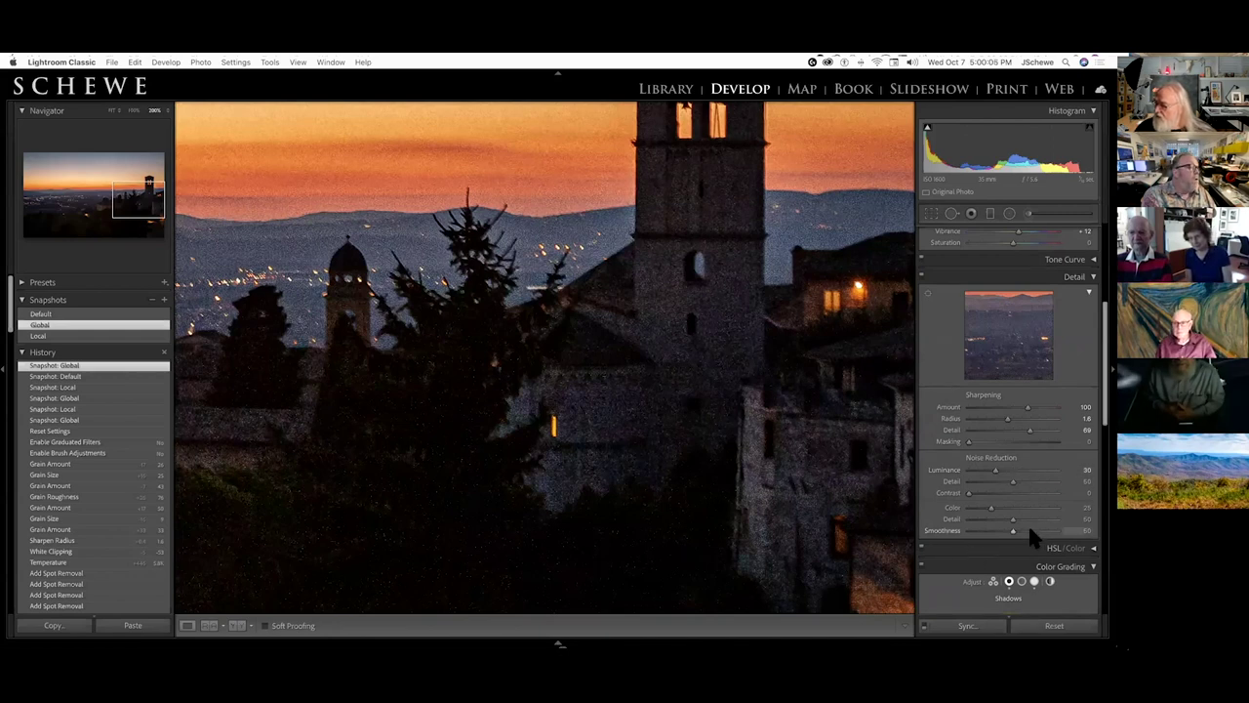
{"action": "scroll", "coordinate": [1023, 507], "scroll_direction": "down", "scroll_amount": 7}
{"action": "scroll", "coordinate": [1025, 516], "scroll_direction": "down", "scroll_amount": 5}
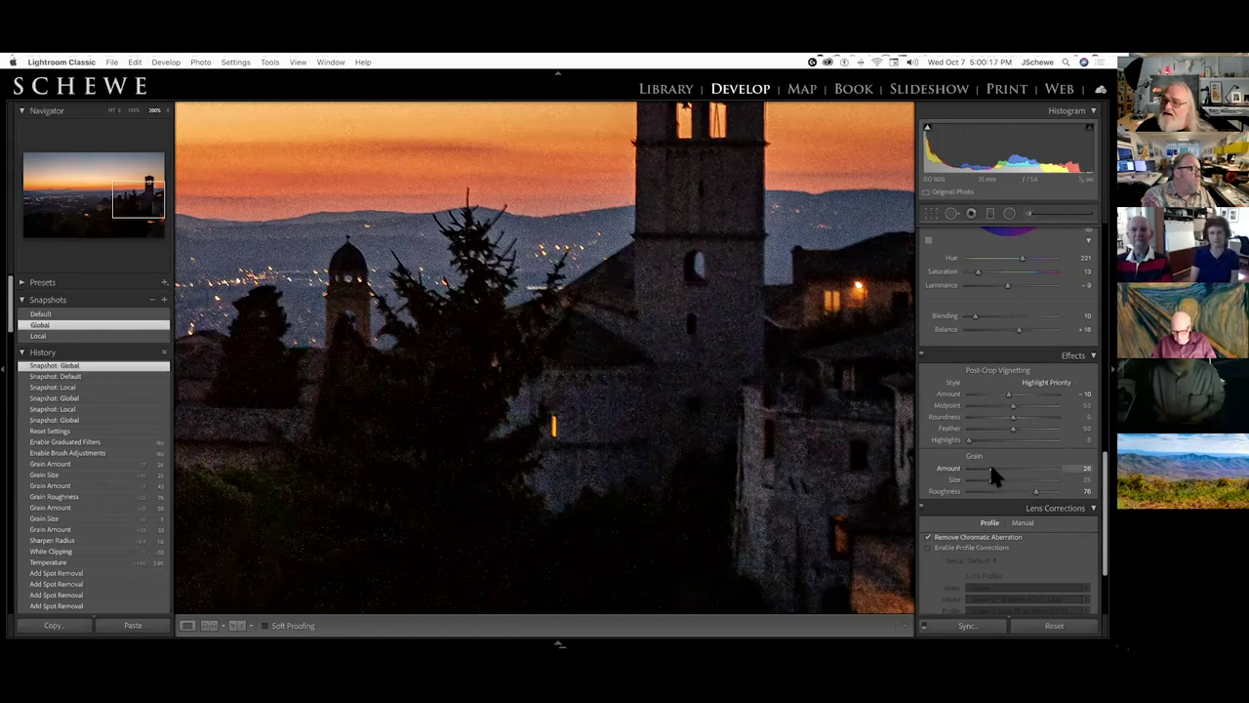
{"action": "left_click_drag", "start_coordinate": [991, 468], "coordinate": [979, 468]}
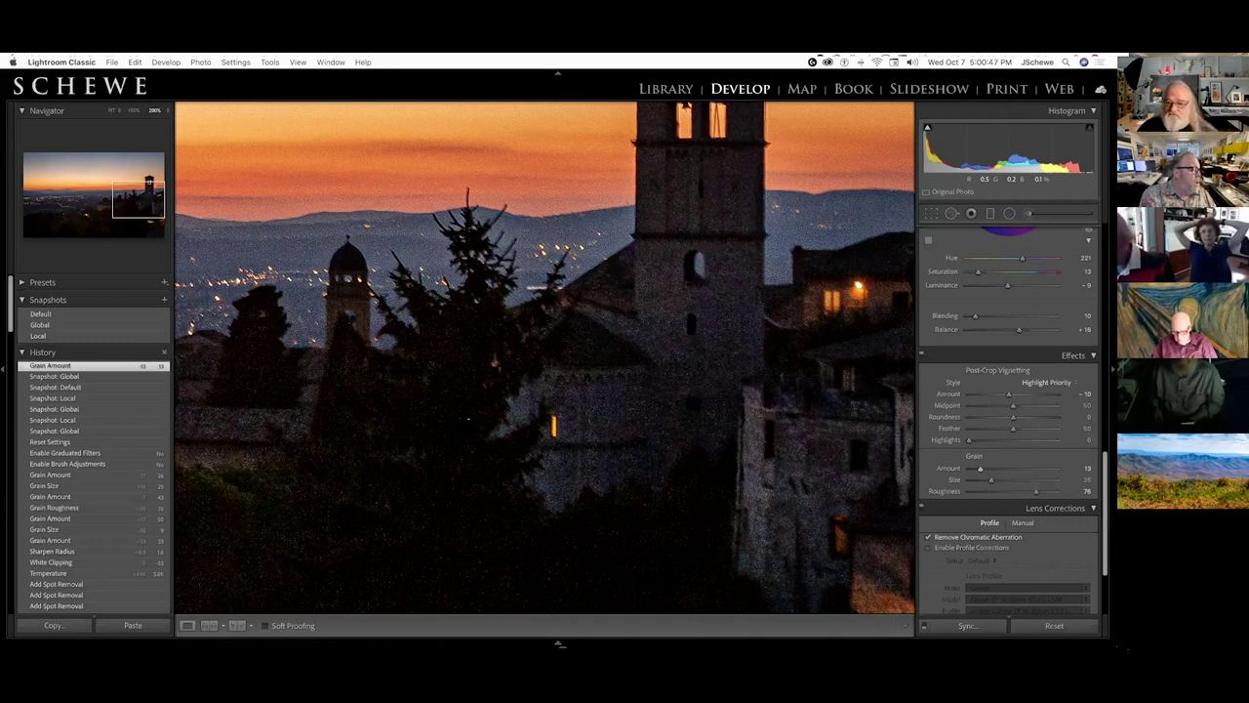
Step: Compare the two sunset shots in Survey, then reapply the Local snapshot in Develop (Grain 26)
{"action": "key", "text": "g"}
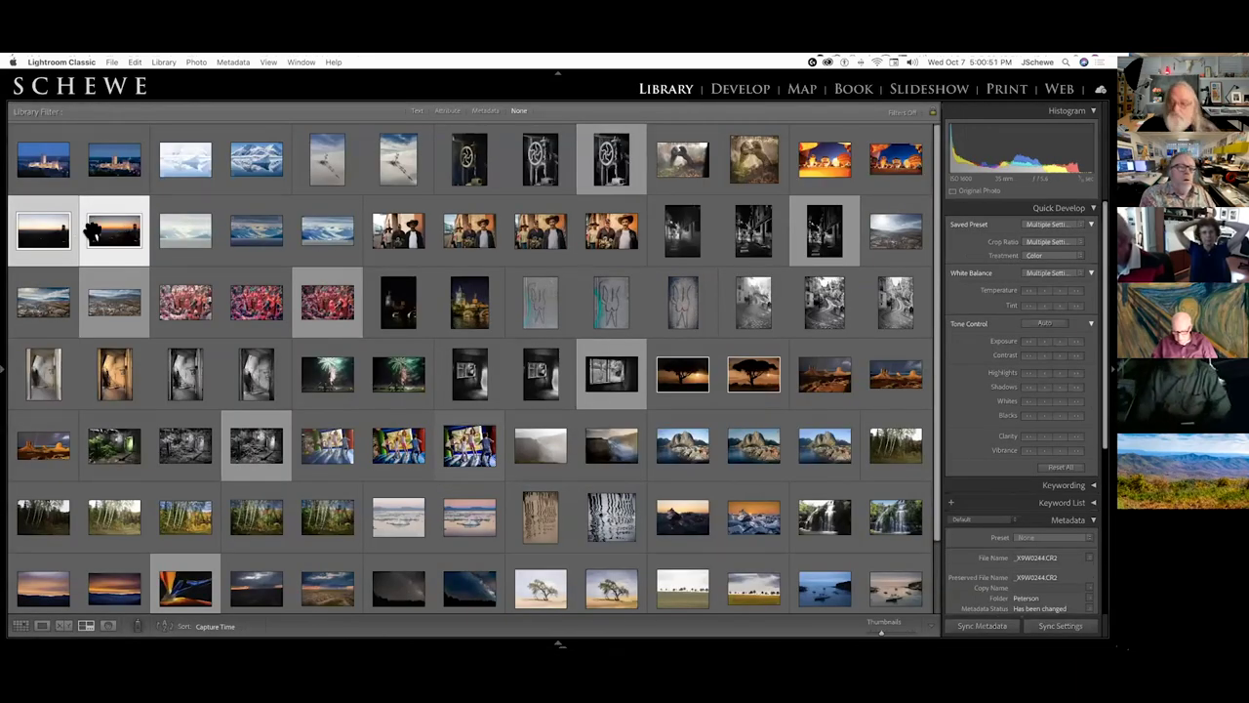
{"action": "key", "text": "g"}
{"action": "key", "text": "n"}
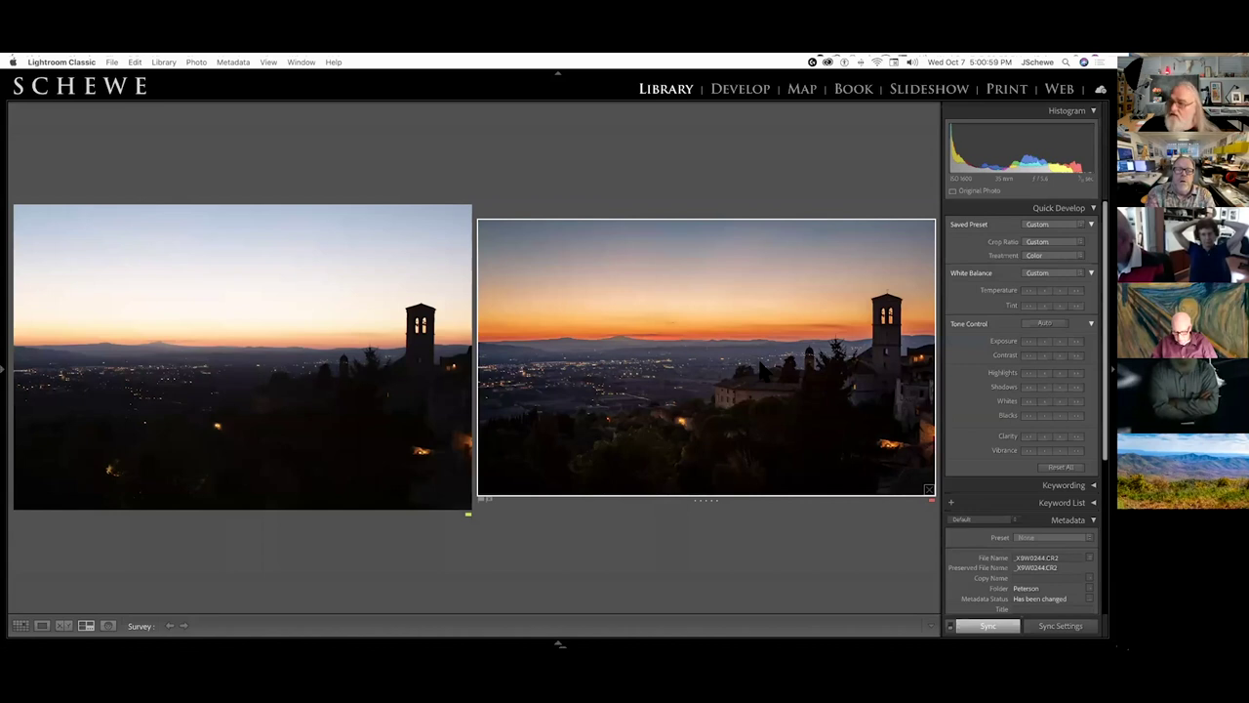
{"action": "key", "text": "d"}
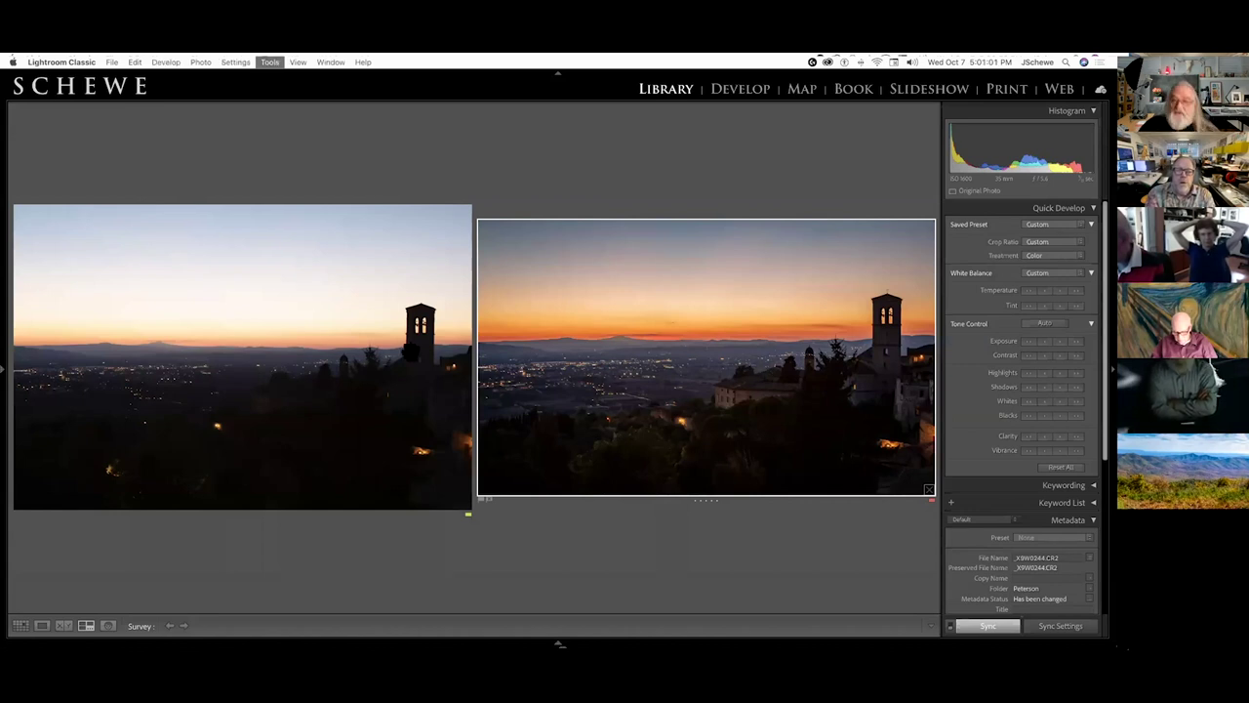
{"action": "left_click", "coordinate": [39, 336]}
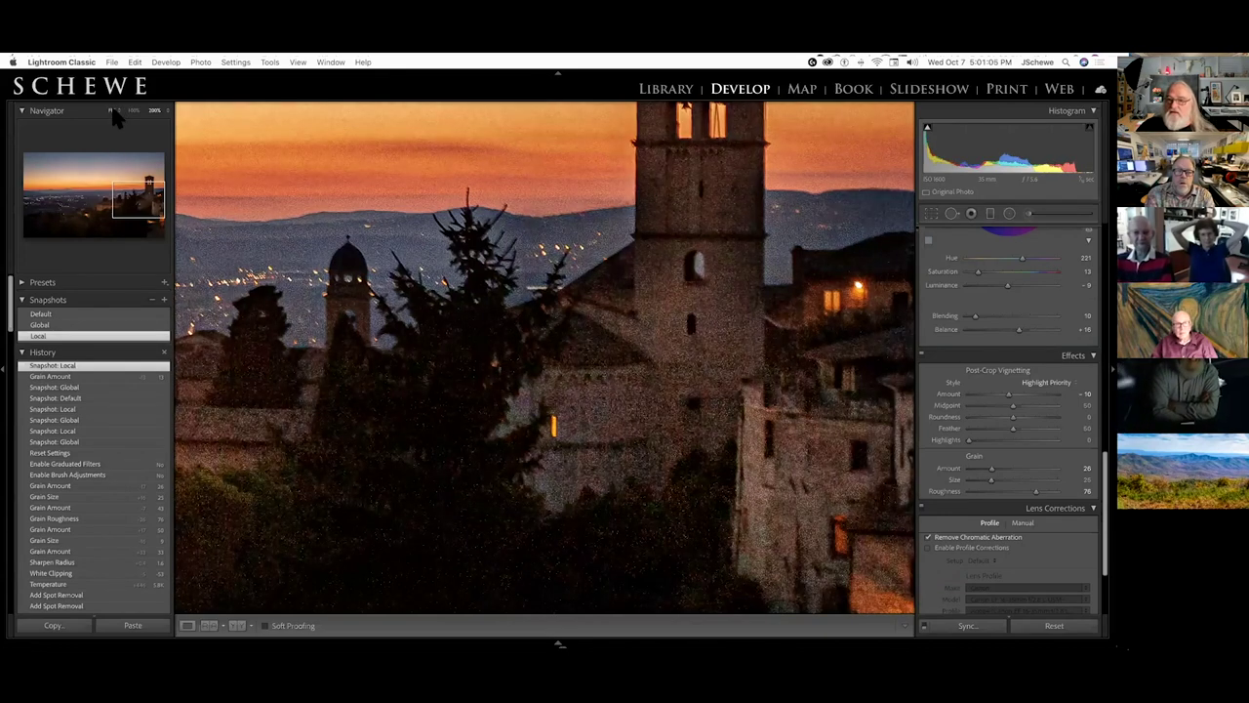
Step: Fit the hill-town photo in view and review its graduated filter over the sky
{"action": "left_click", "coordinate": [248, 199]}
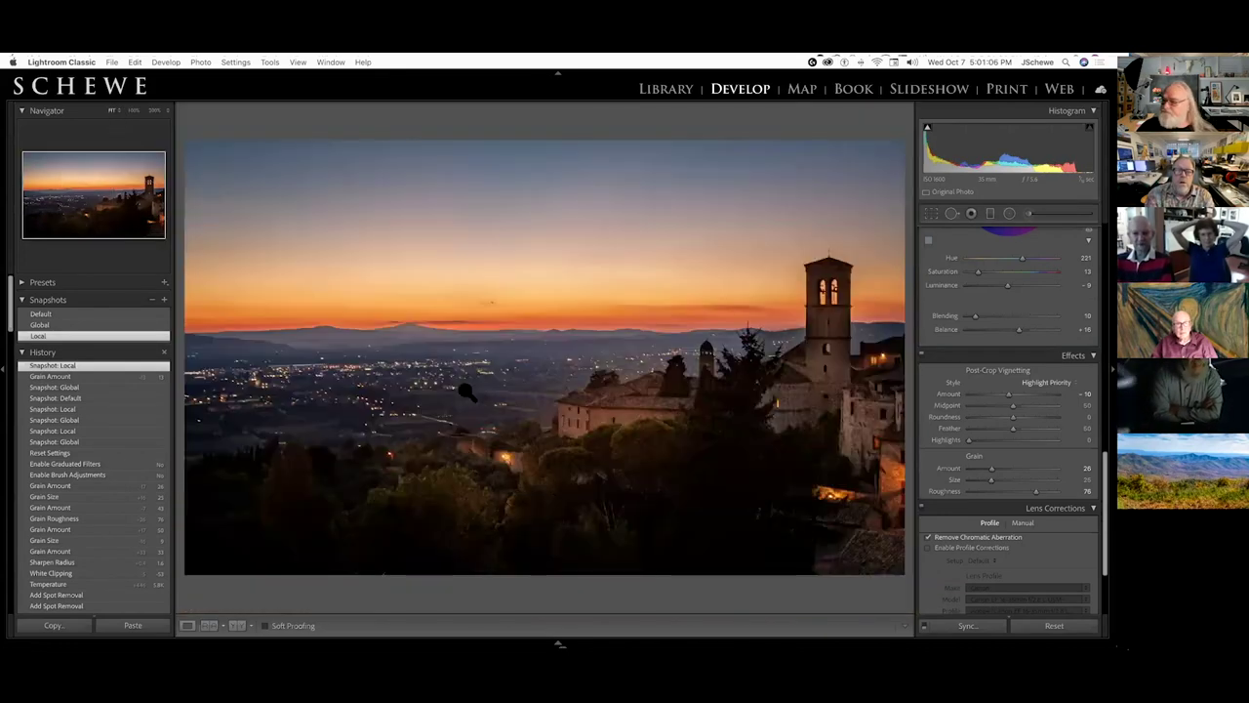
{"action": "left_click", "coordinate": [990, 213]}
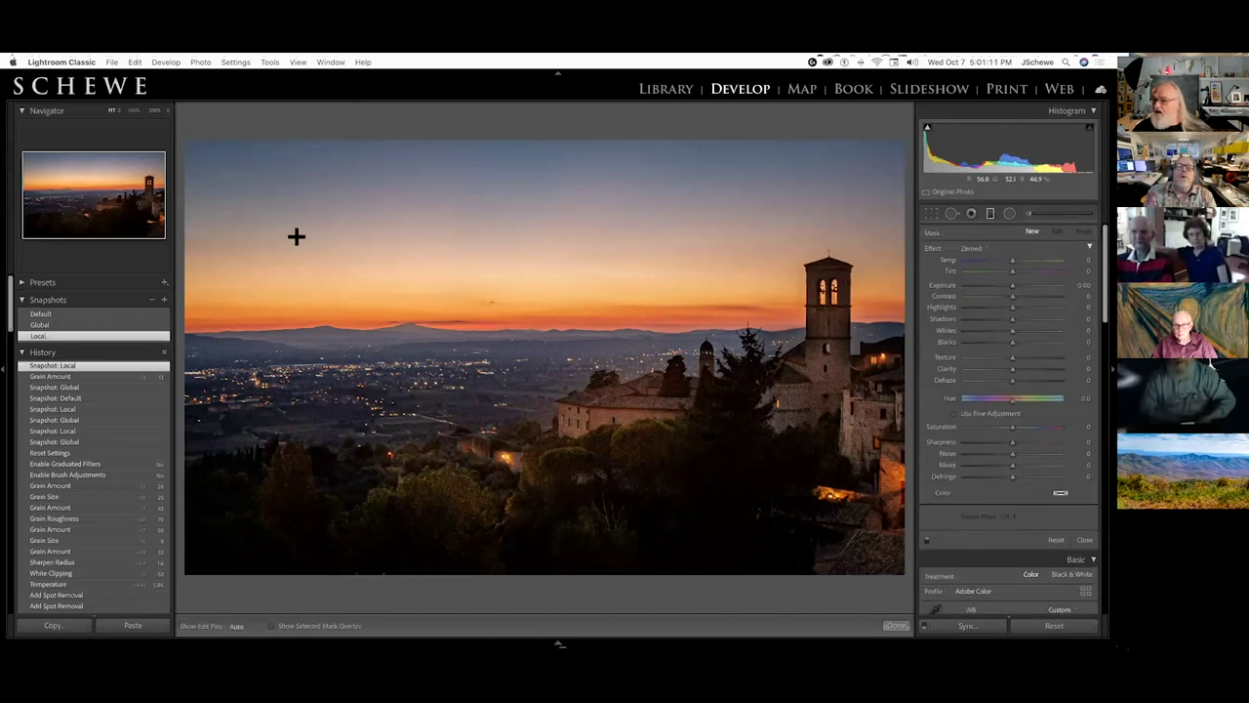
{"action": "left_click", "coordinate": [535, 299]}
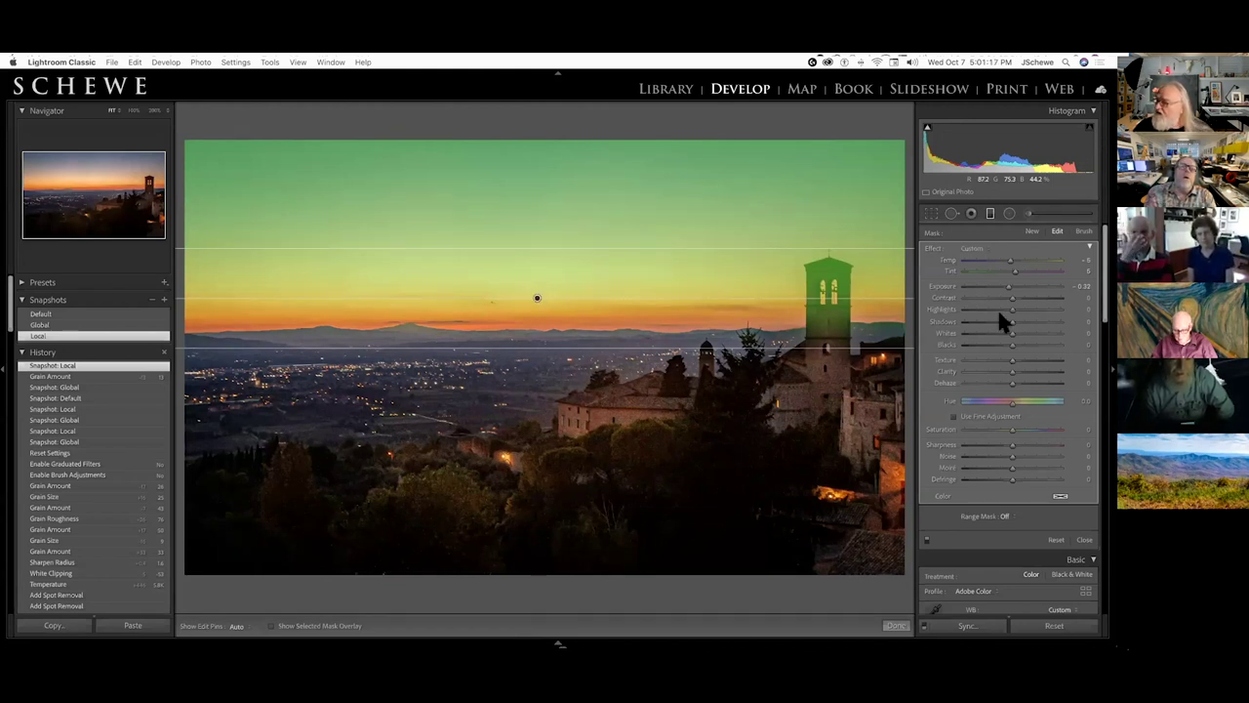
{"action": "left_click", "coordinate": [1026, 223]}
Step: Inspect each brush pin's settings on the foreground, bell tower and tower top
{"action": "left_click", "coordinate": [1027, 215]}
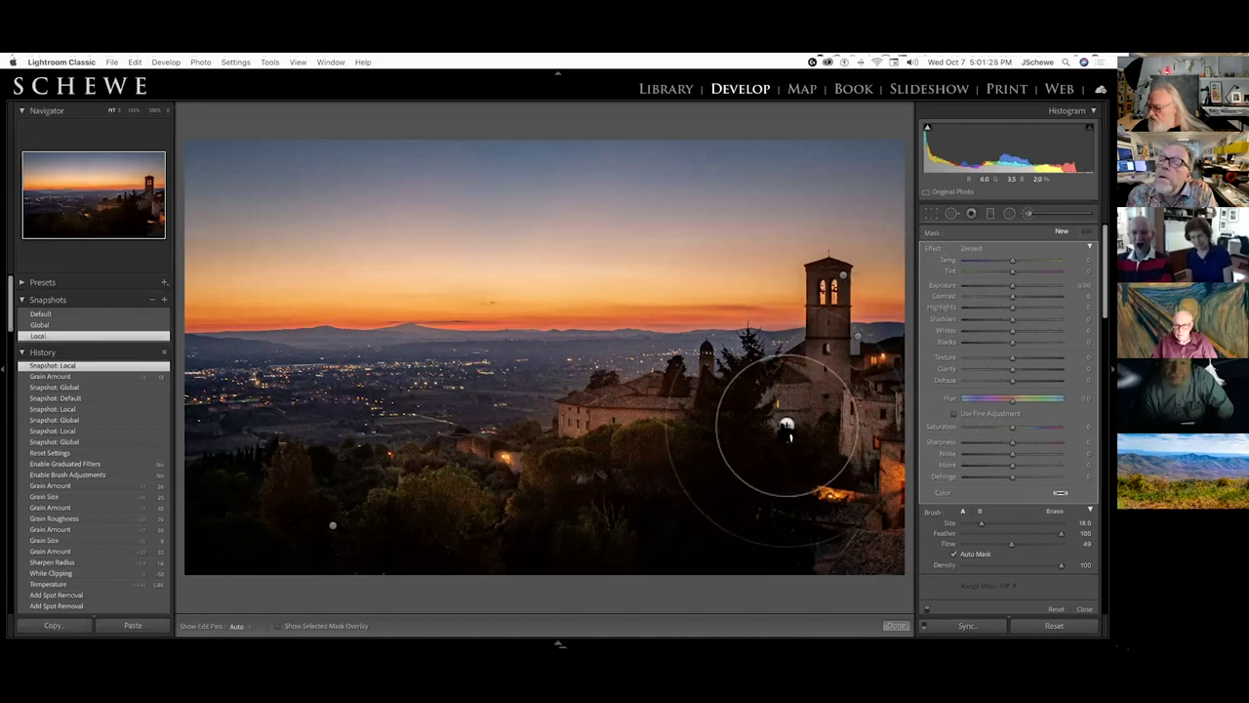
{"action": "left_click", "coordinate": [783, 426]}
{"action": "mouse_move", "coordinate": [782, 424]}
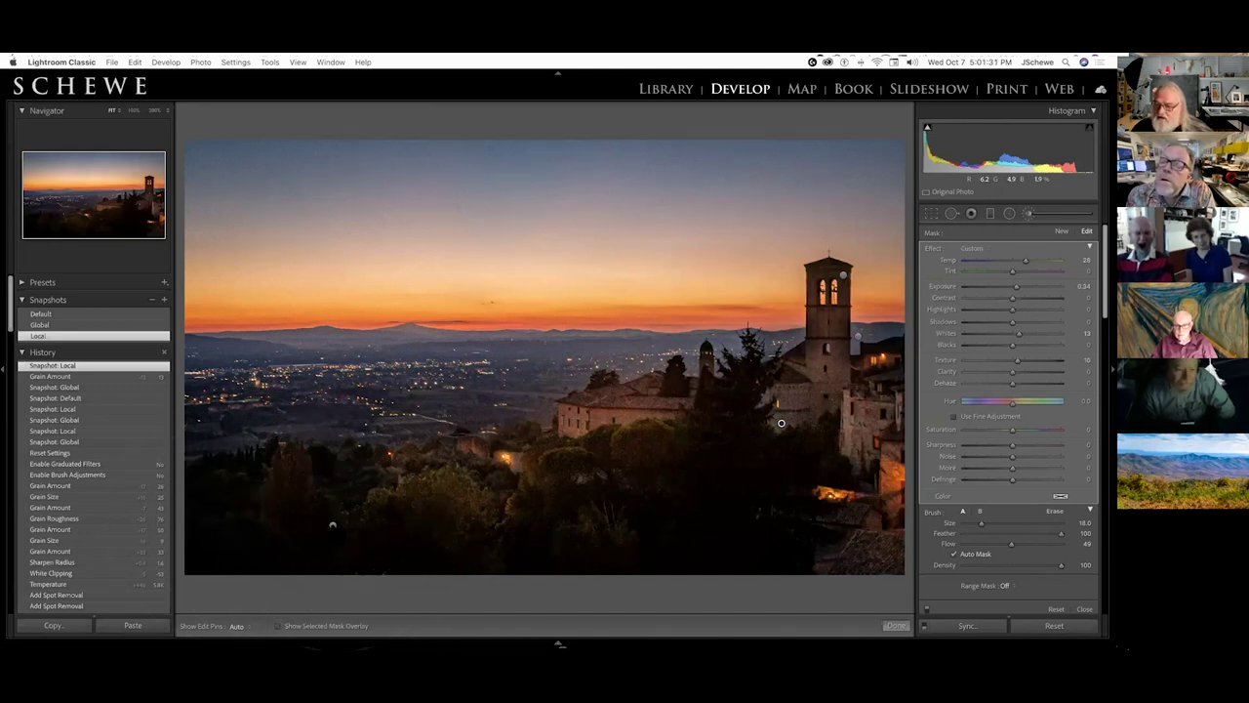
{"action": "left_click", "coordinate": [331, 527]}
{"action": "mouse_move", "coordinate": [332, 529]}
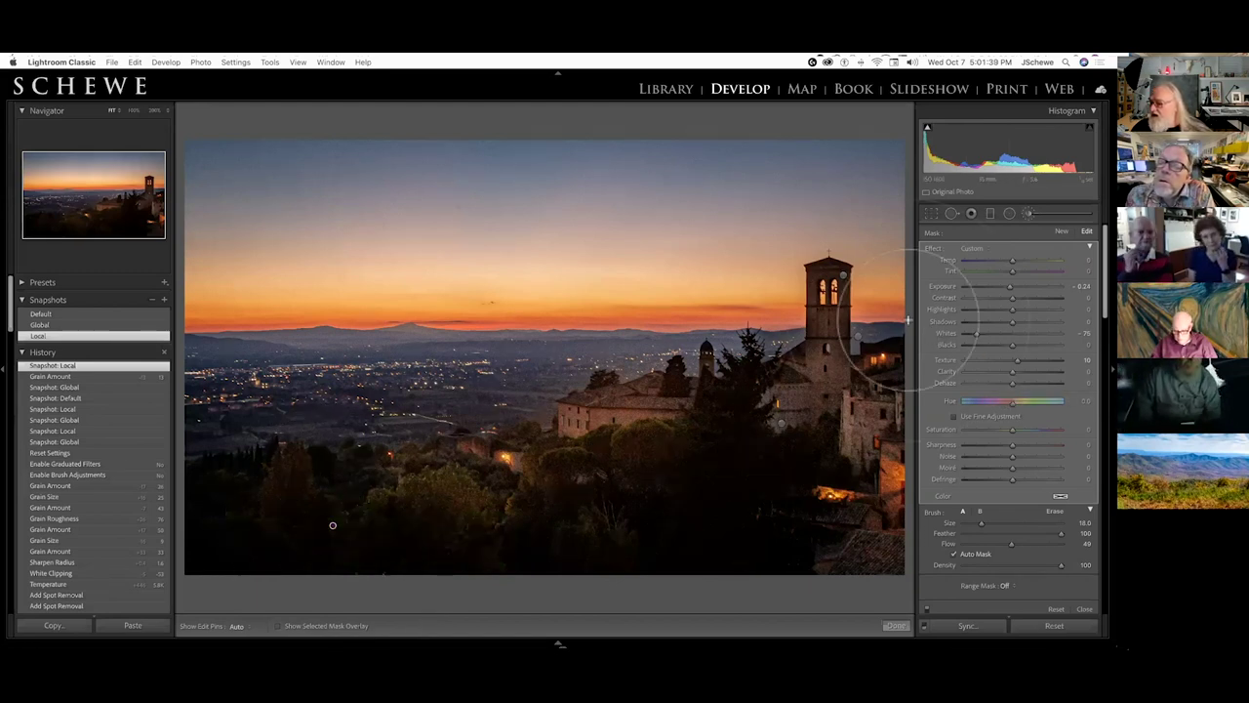
{"action": "left_click", "coordinate": [858, 337]}
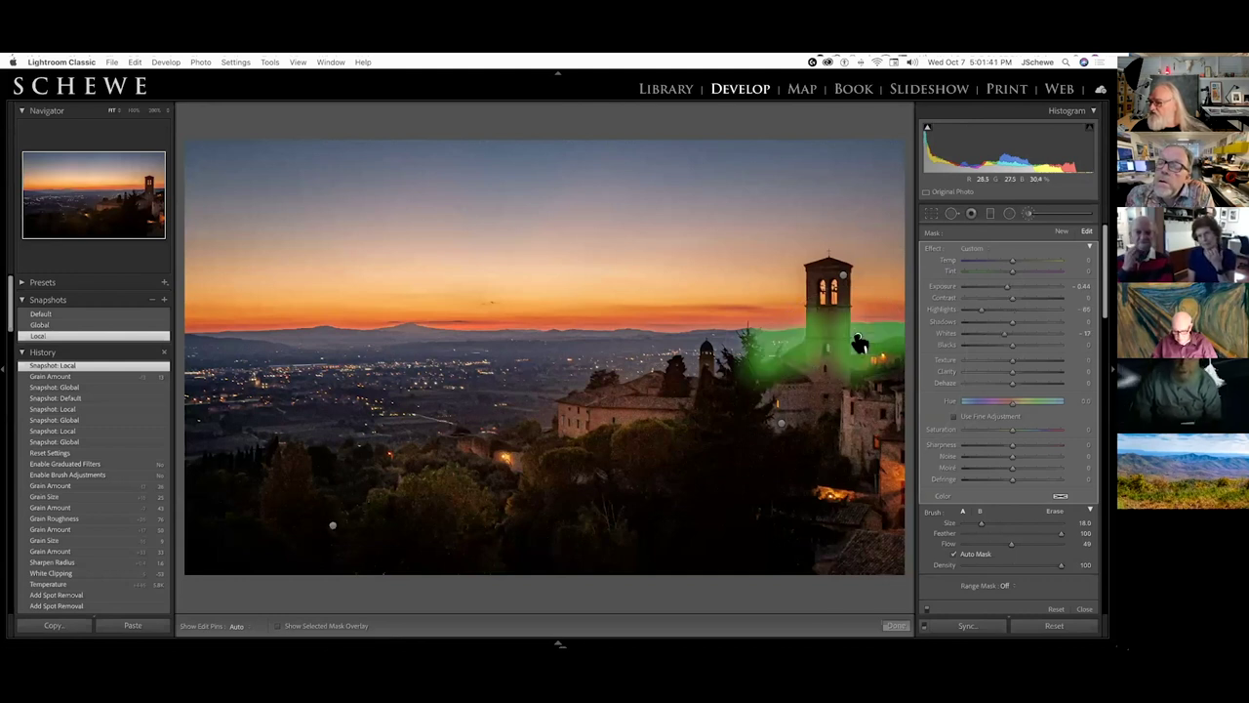
{"action": "left_click", "coordinate": [845, 281]}
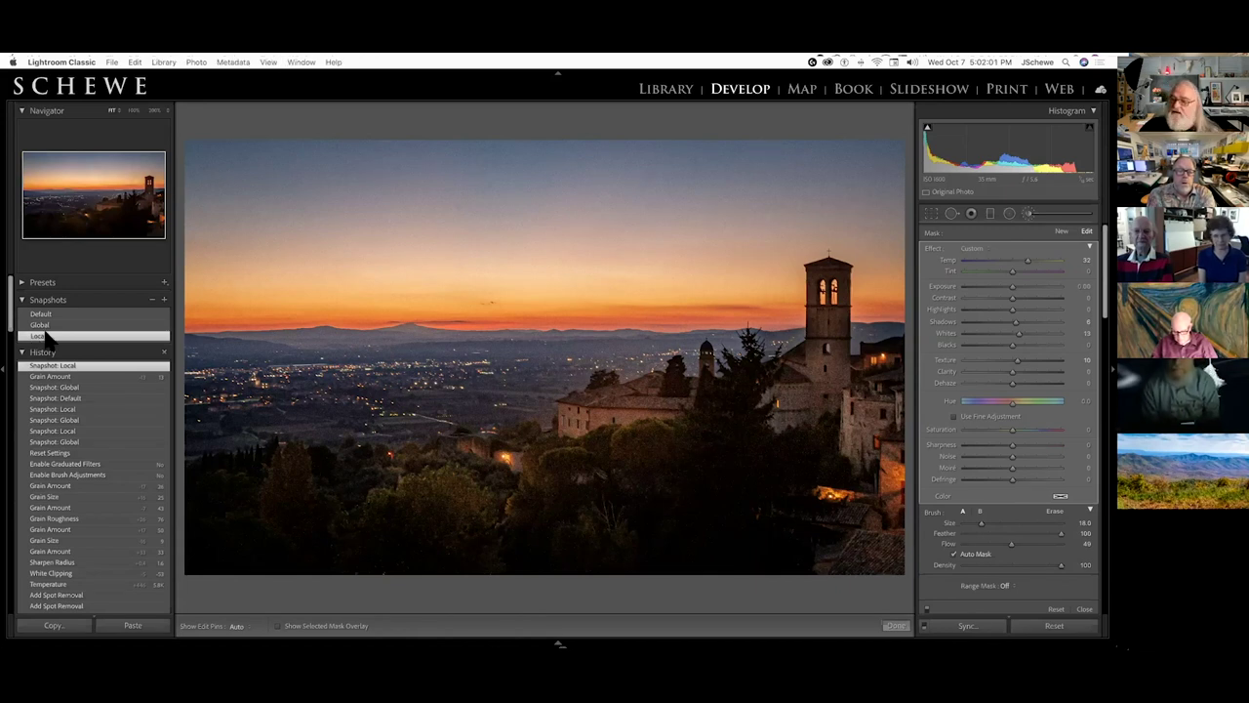
Step: Select the three glacier photos, compare them in Survey view, then return to the Grid
{"action": "key", "text": "g"}
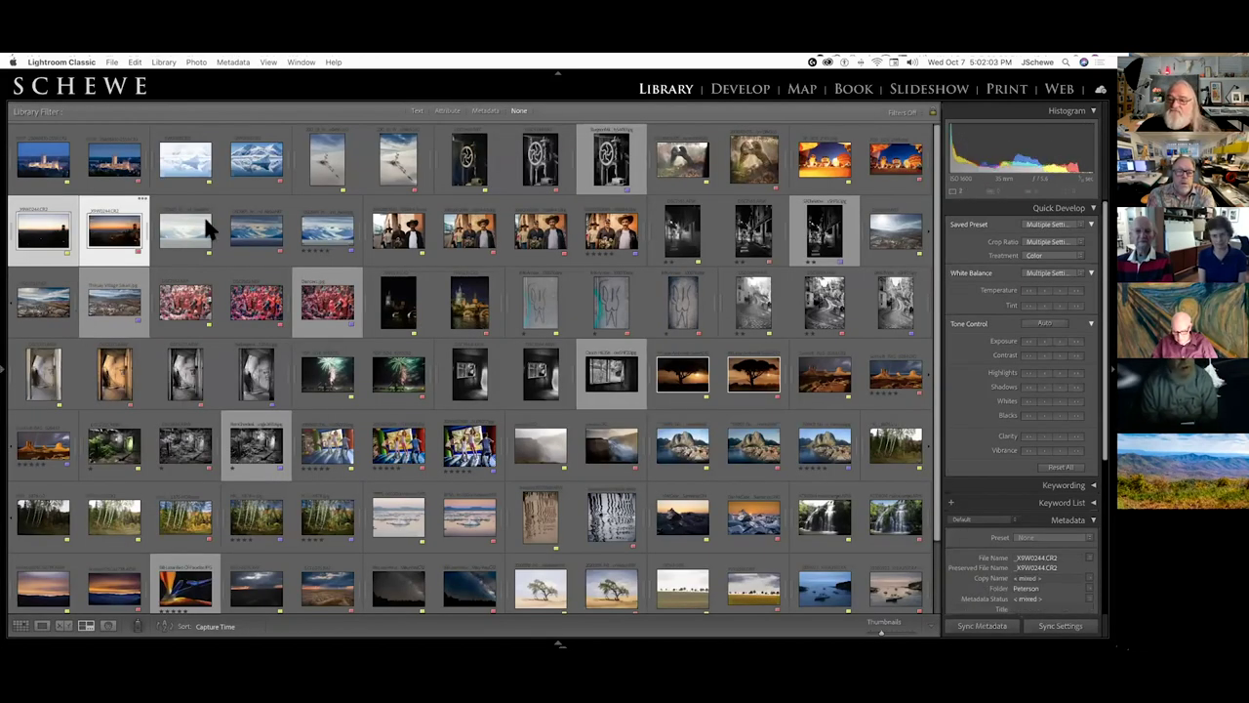
{"action": "left_click", "coordinate": [176, 229]}
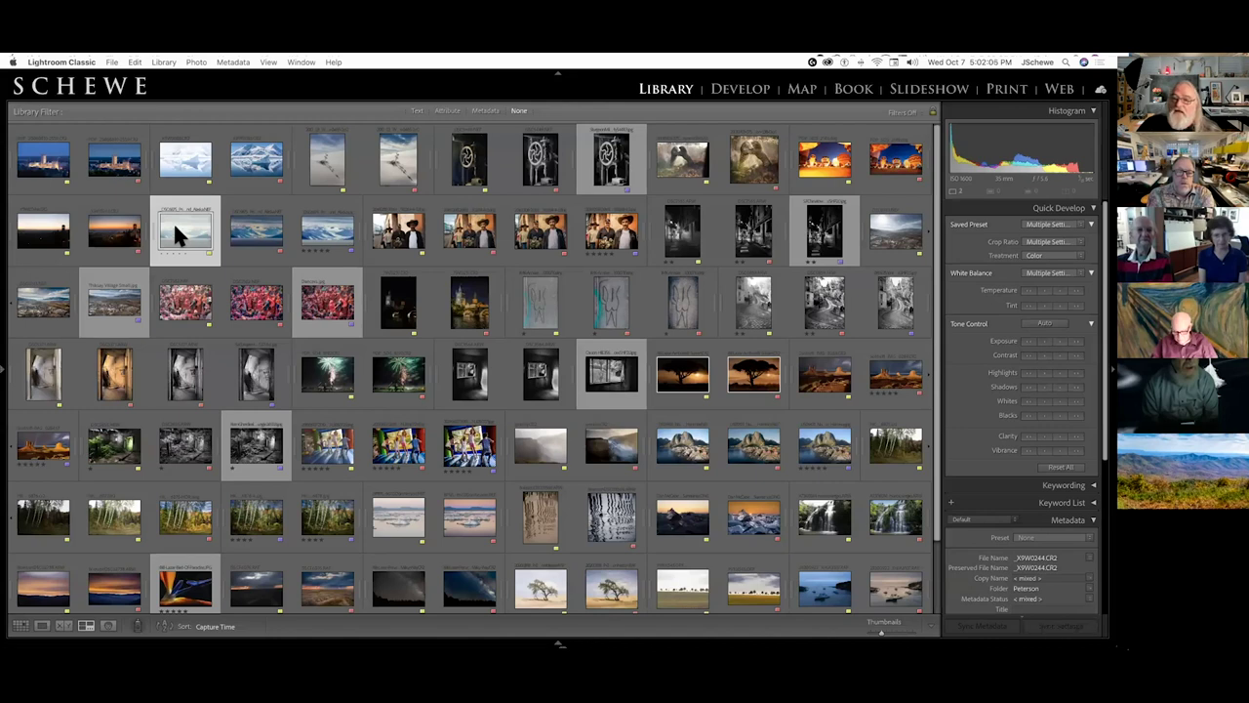
{"action": "left_click", "coordinate": [350, 227]}
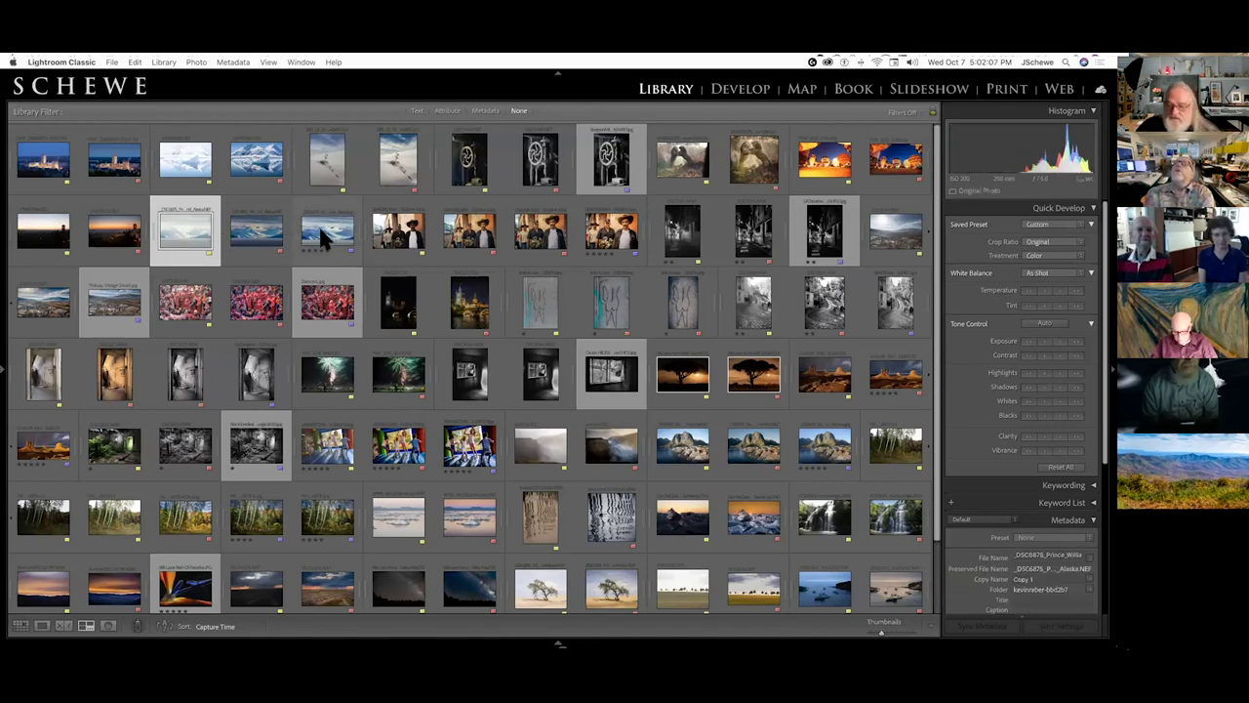
{"action": "left_click", "coordinate": [322, 237], "text": "shift"}
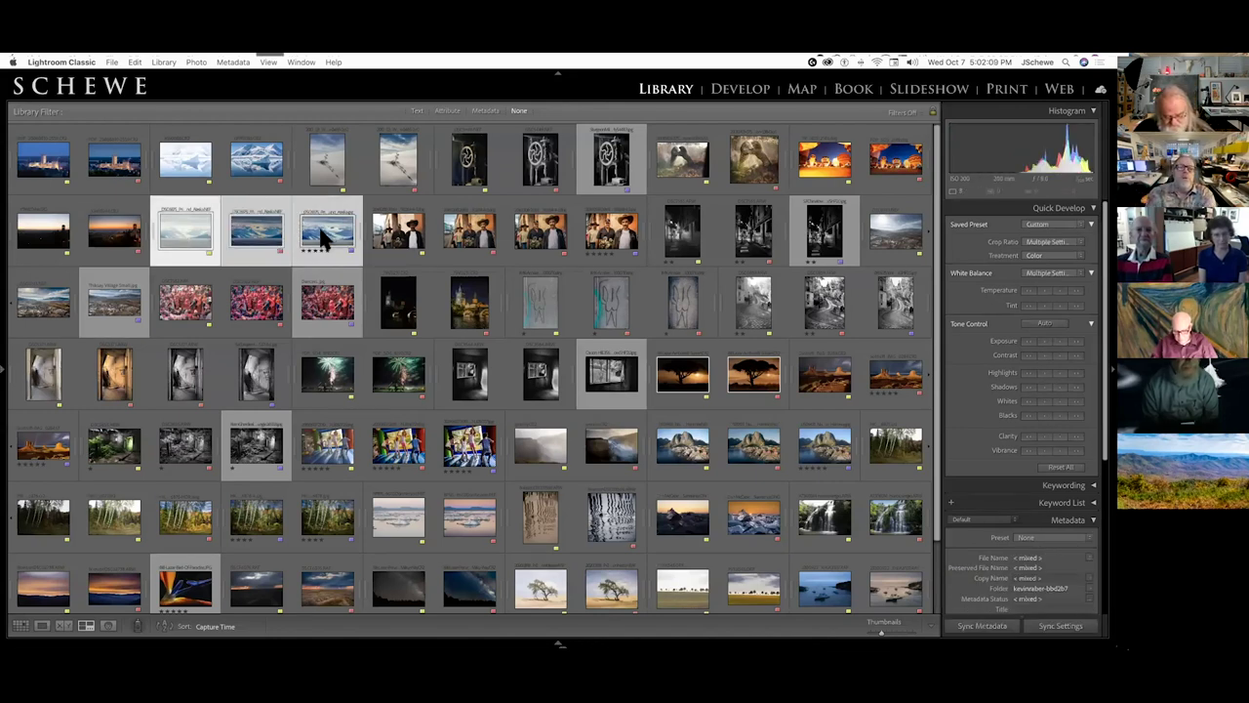
{"action": "key", "text": "n"}
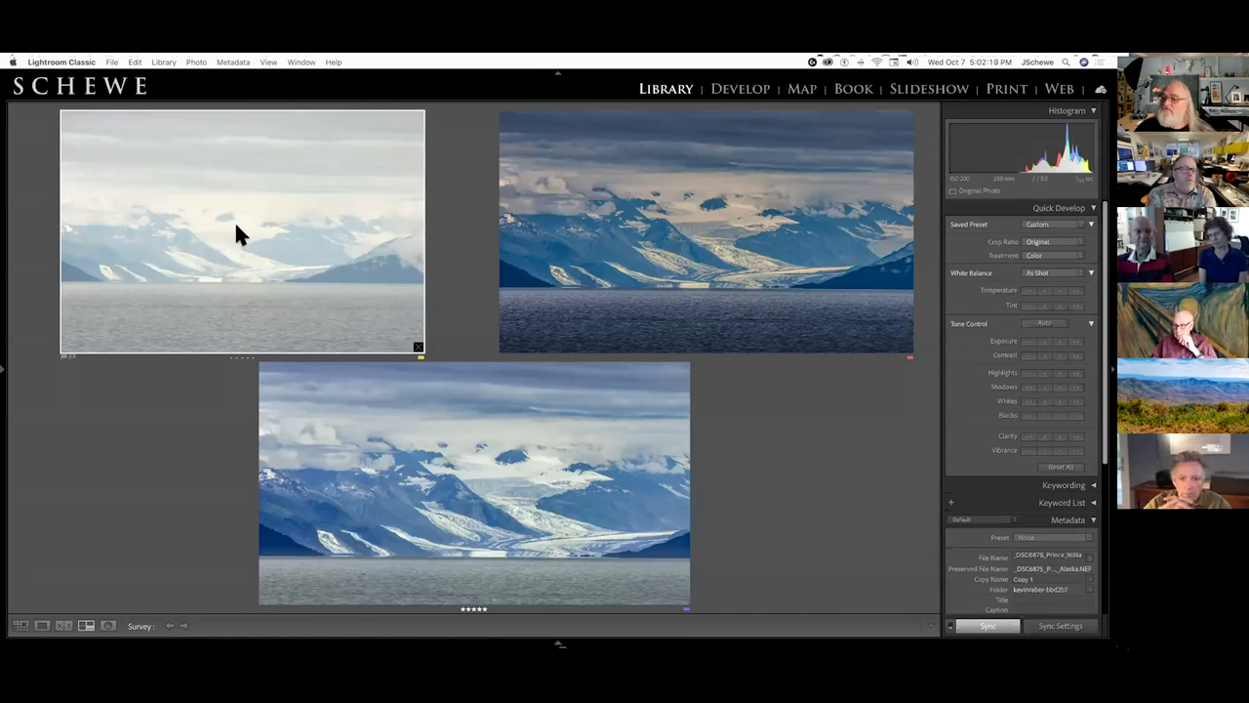
{"action": "key", "text": "g"}
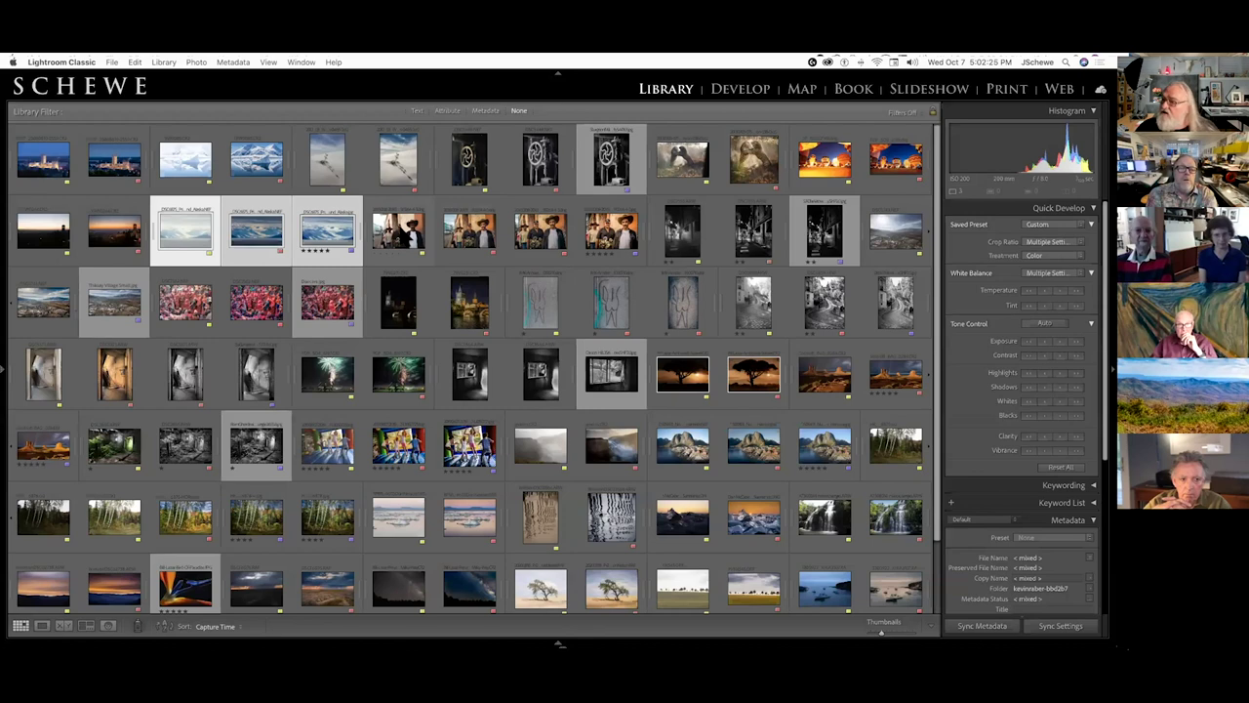
Step: Select the four cowboy-hat portraits and display them side by side in Survey view
{"action": "left_click", "coordinate": [399, 230]}
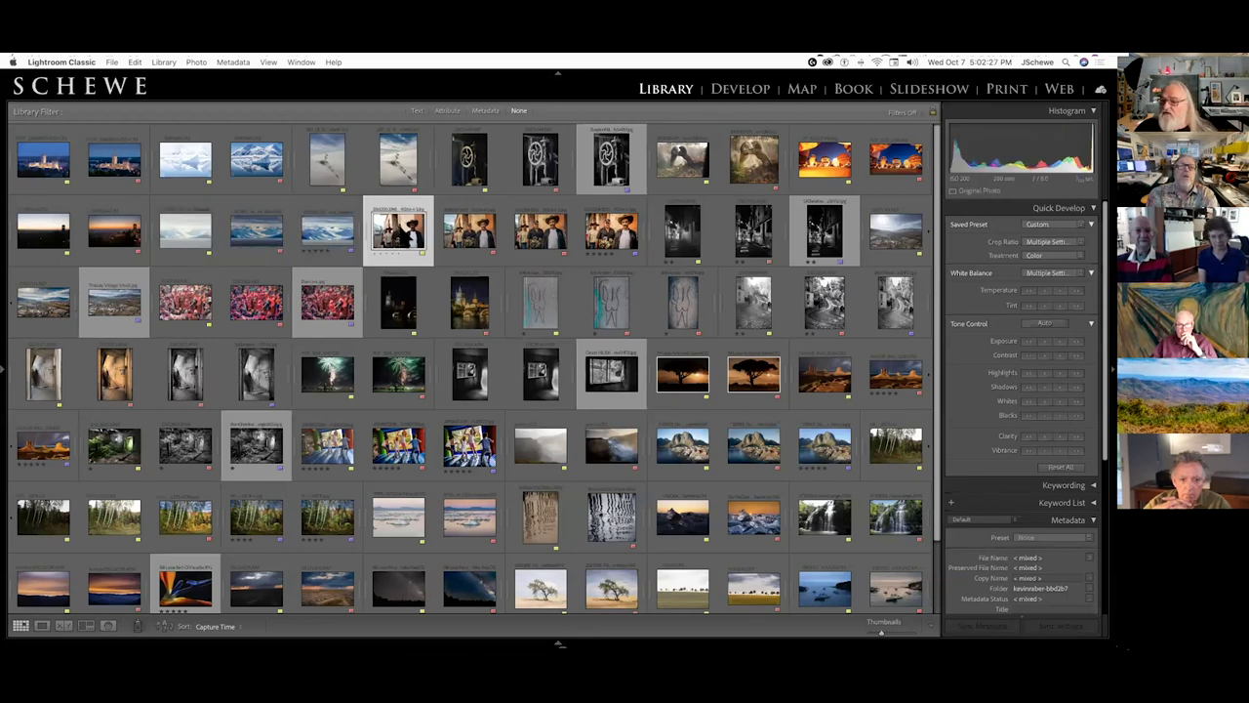
{"action": "left_click", "coordinate": [611, 230], "text": "shift"}
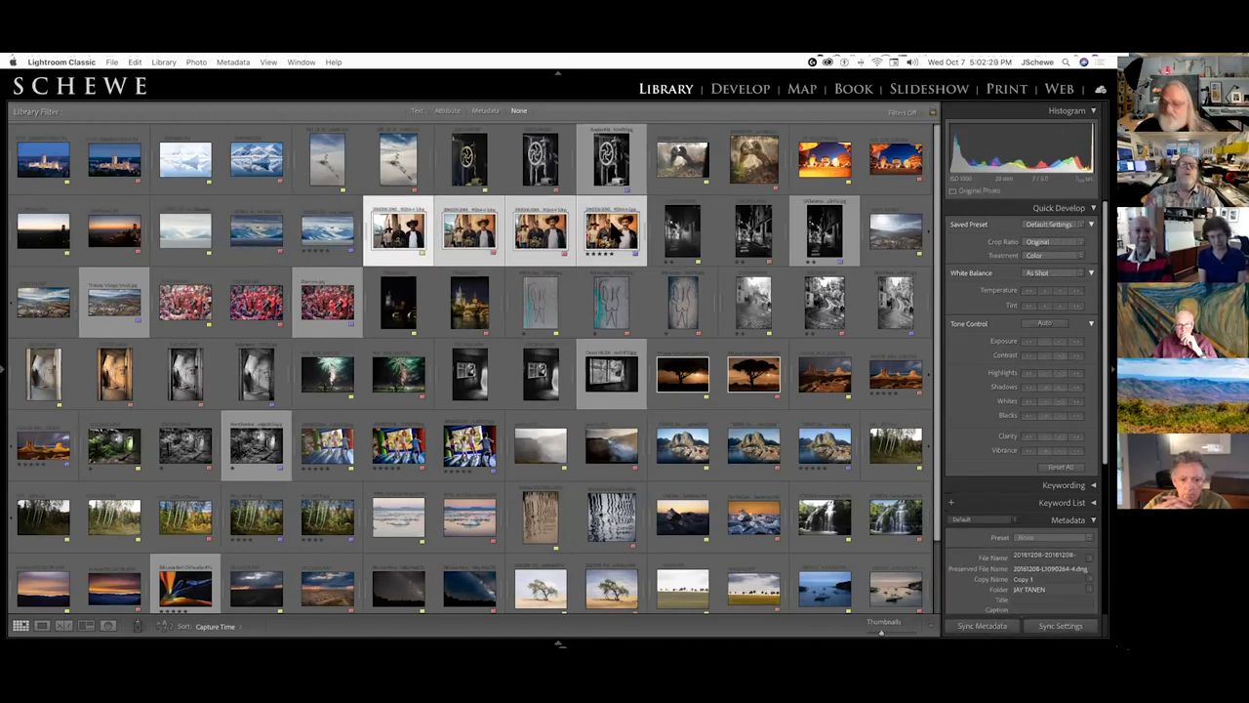
{"action": "key", "text": "n"}
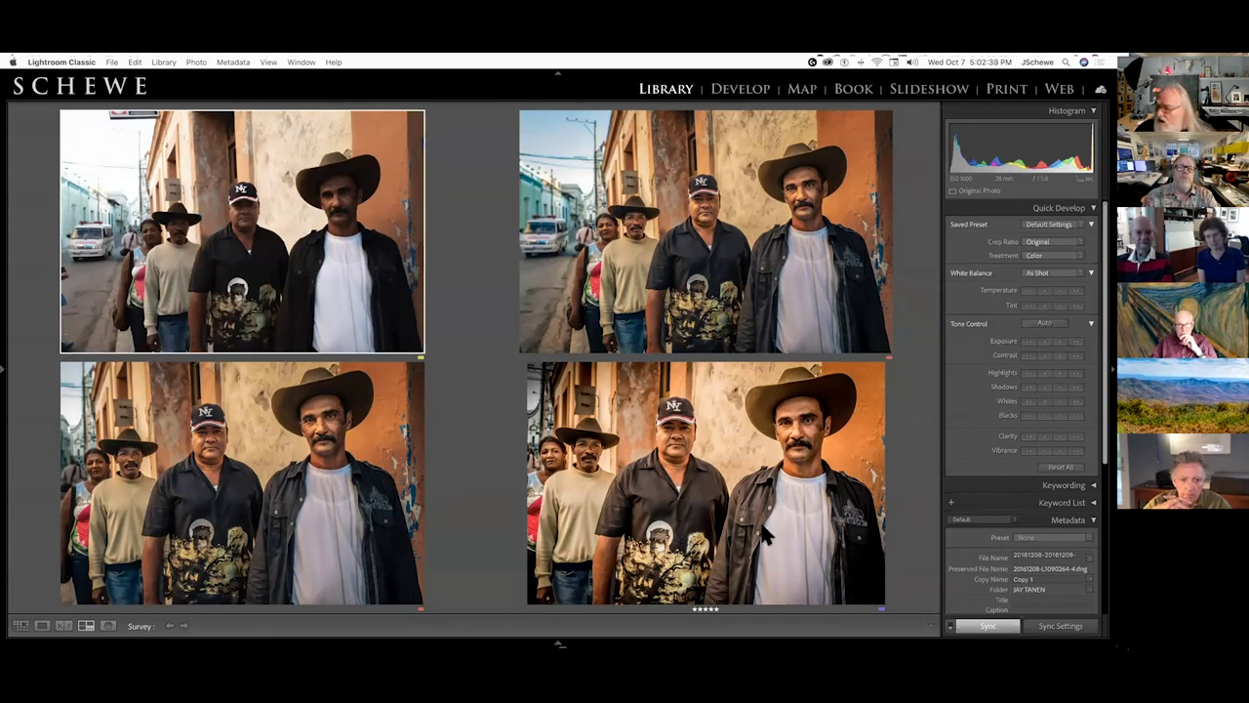
Step: Make the lower-right, lower-left and upper-right portraits active in turn to compare edits
{"action": "left_click", "coordinate": [758, 474]}
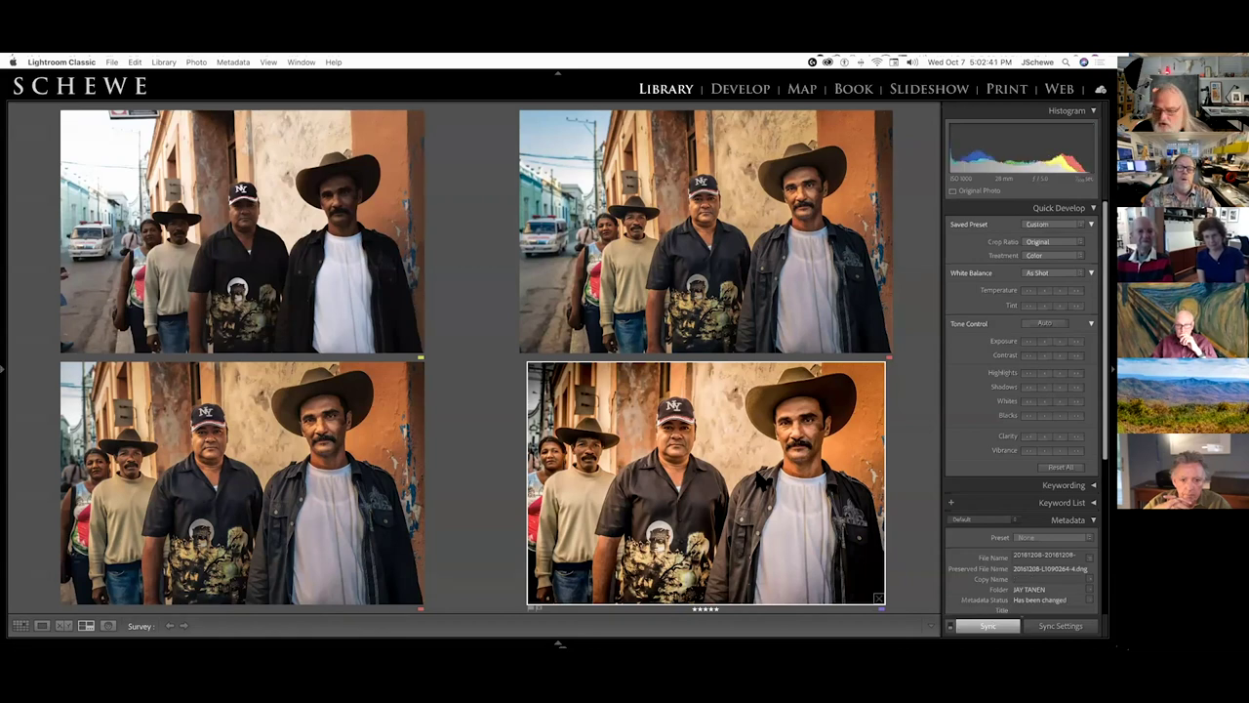
{"action": "mouse_move", "coordinate": [558, 642]}
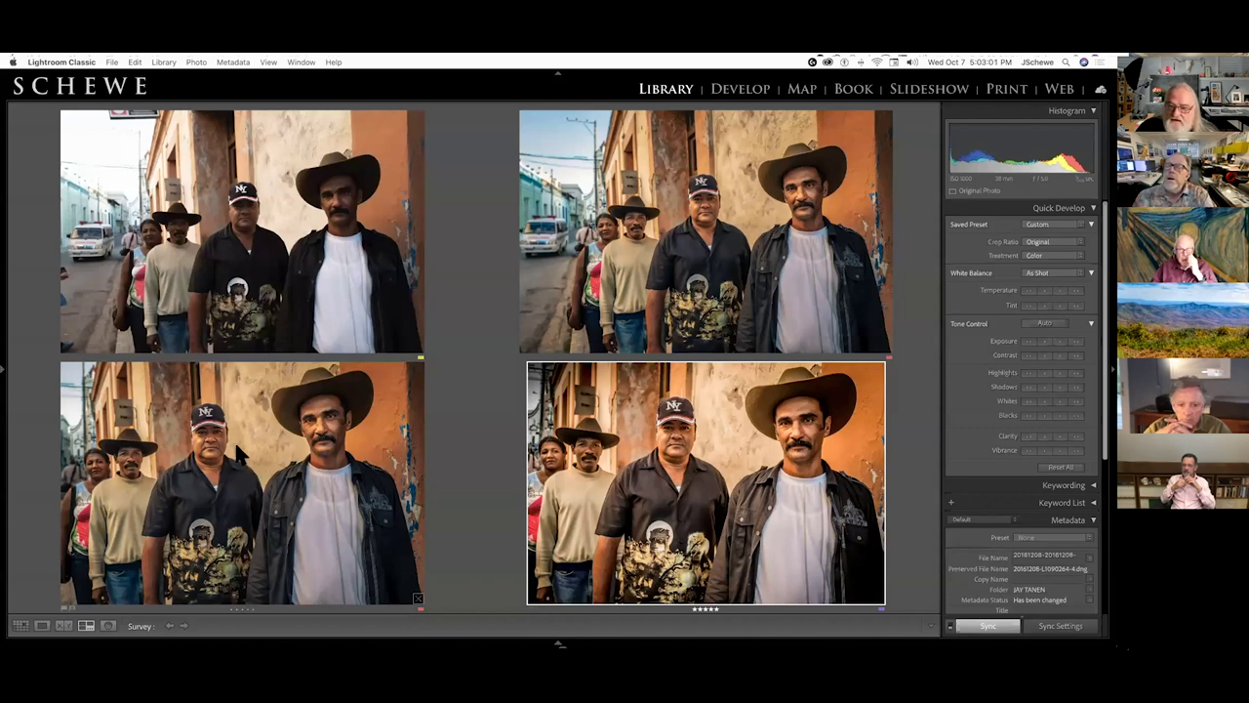
{"action": "left_click", "coordinate": [165, 463]}
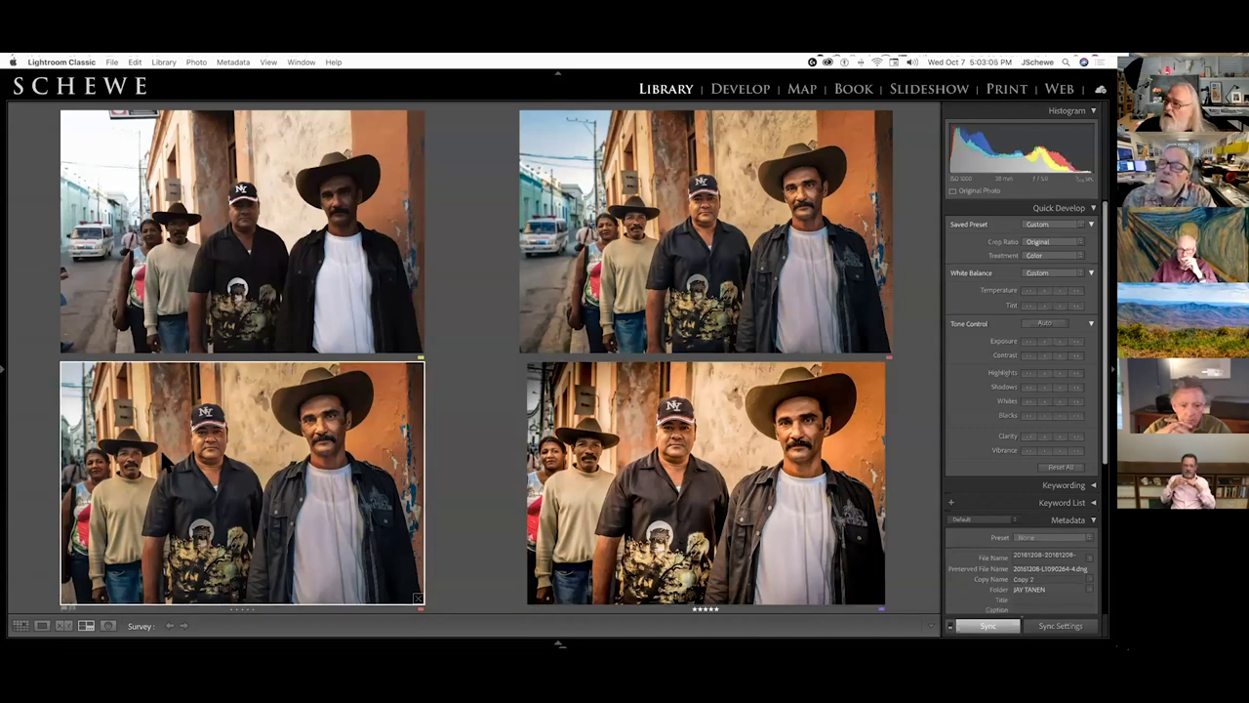
{"action": "left_click", "coordinate": [669, 256]}
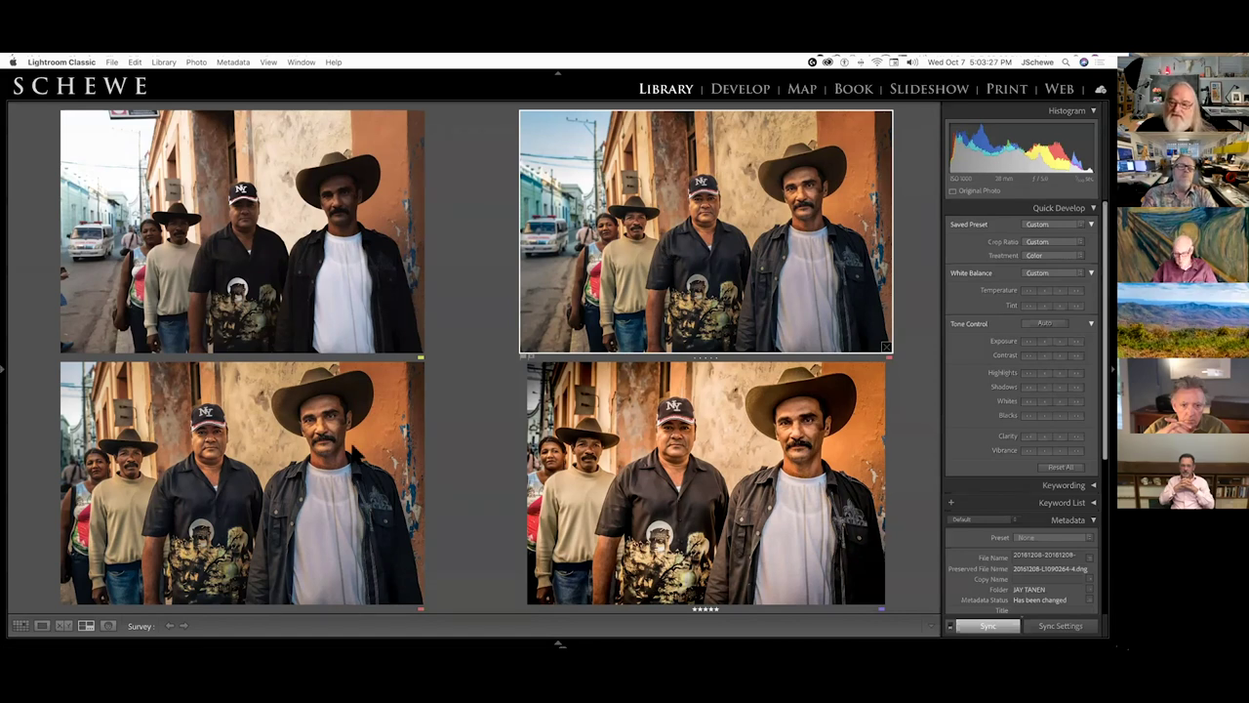
{"action": "left_click", "coordinate": [237, 454]}
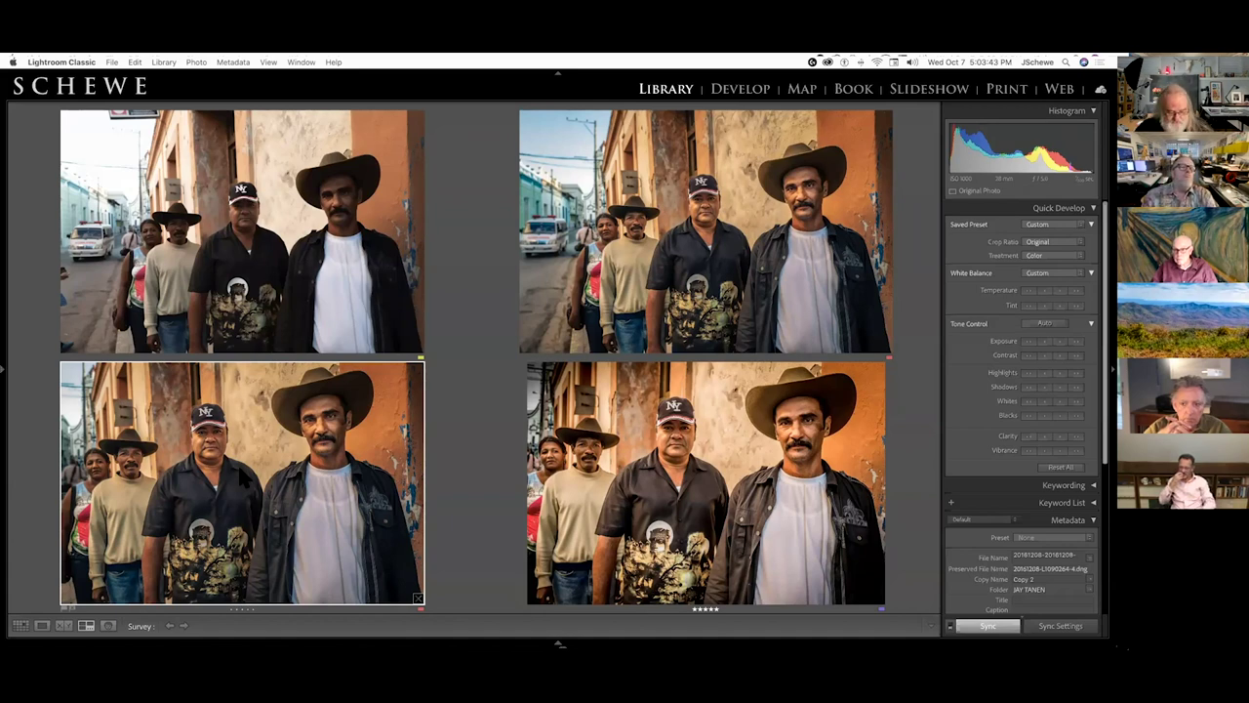
Step: Open the portrait in Develop and step through Default, Global, then Local snapshots (Temp 8,749, Clarity +45)
{"action": "key", "text": "d"}
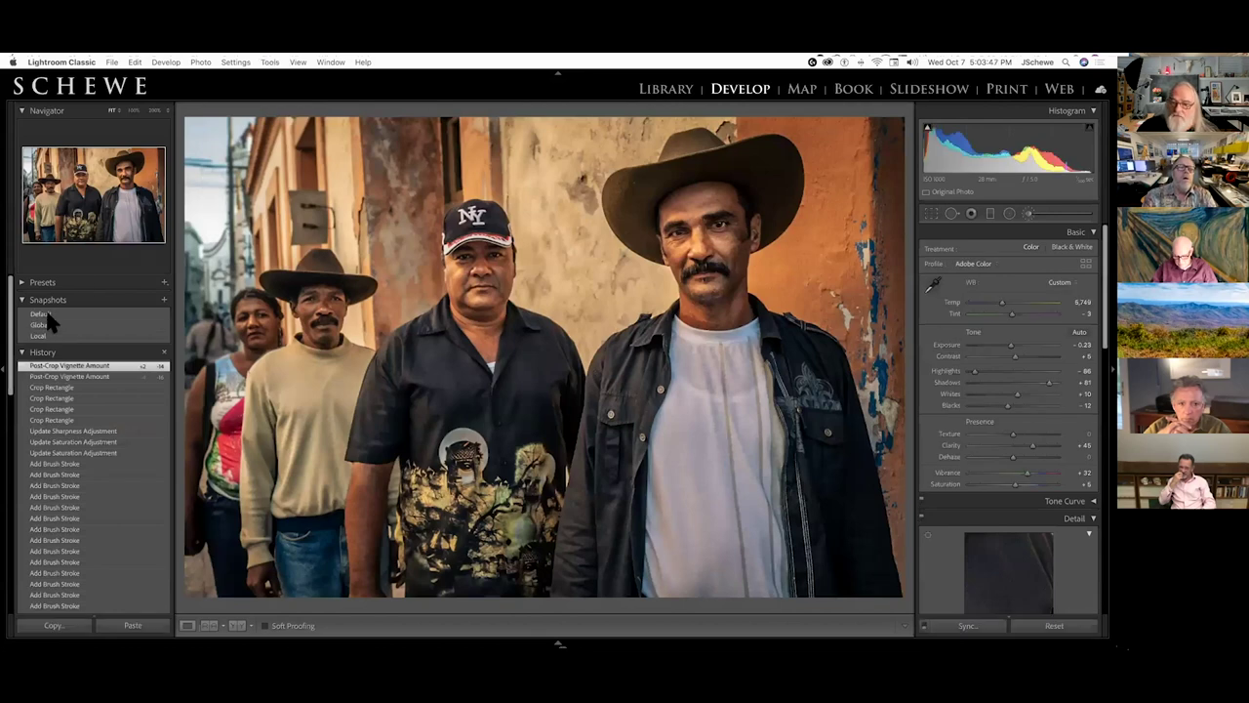
{"action": "left_click", "coordinate": [45, 313]}
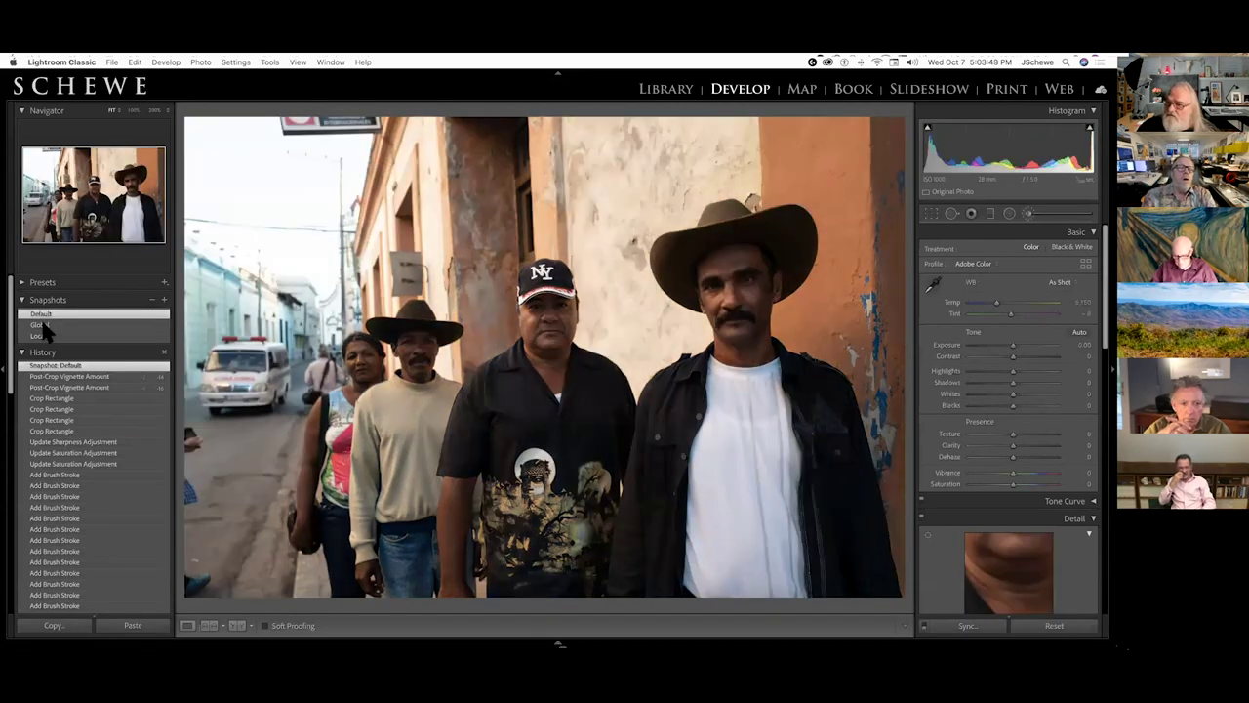
{"action": "left_click", "coordinate": [41, 325]}
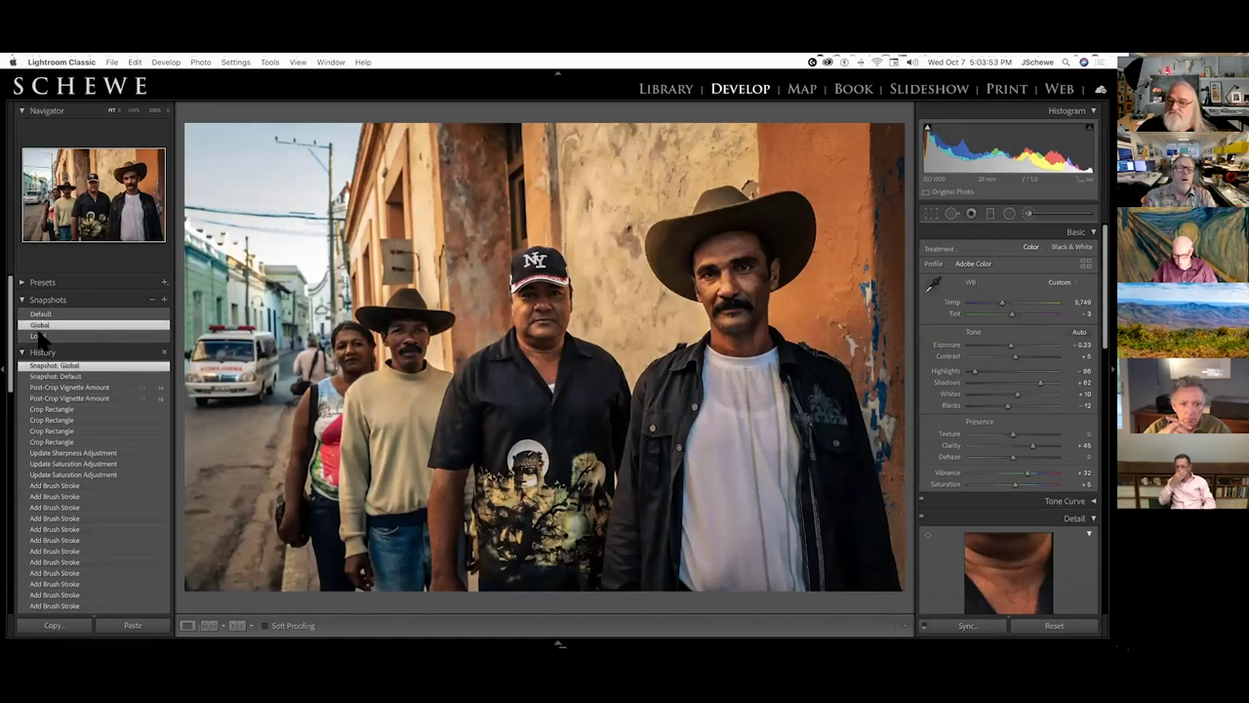
{"action": "left_click", "coordinate": [39, 336]}
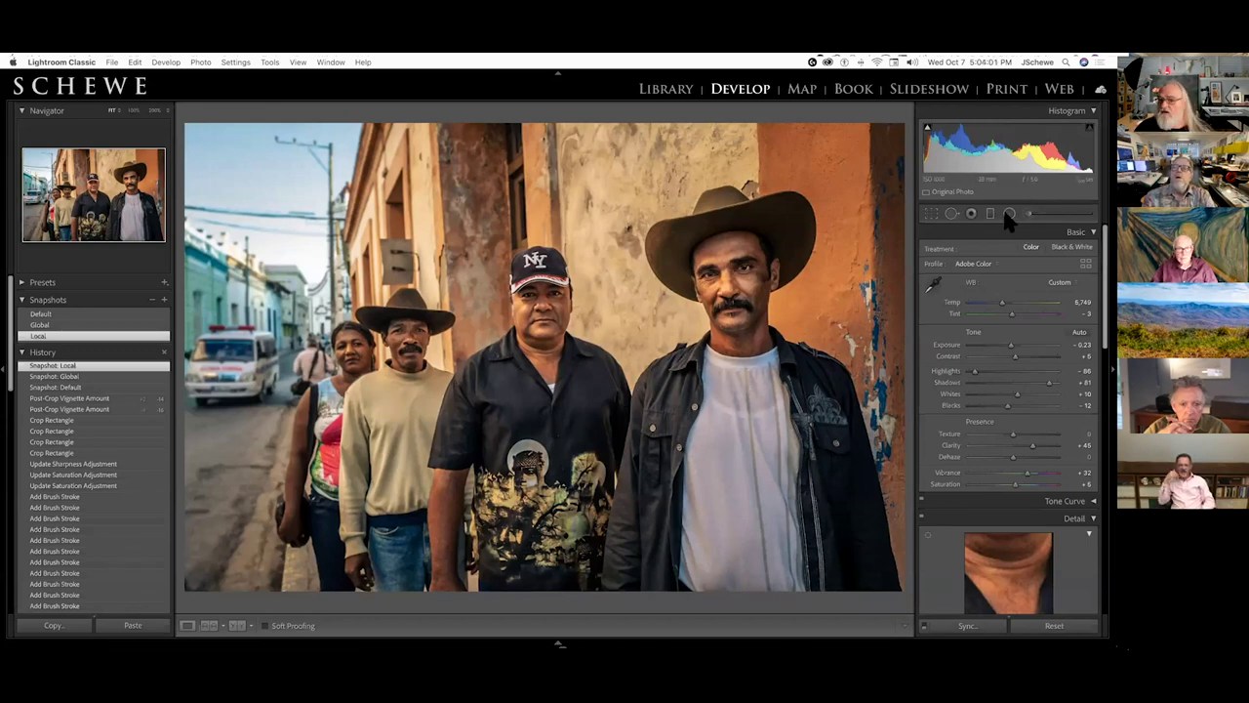
Step: Inspect the brush pins on the cowboy's face, NY cap man's face and shirt with the mask overlay shown
{"action": "left_click", "coordinate": [1029, 214]}
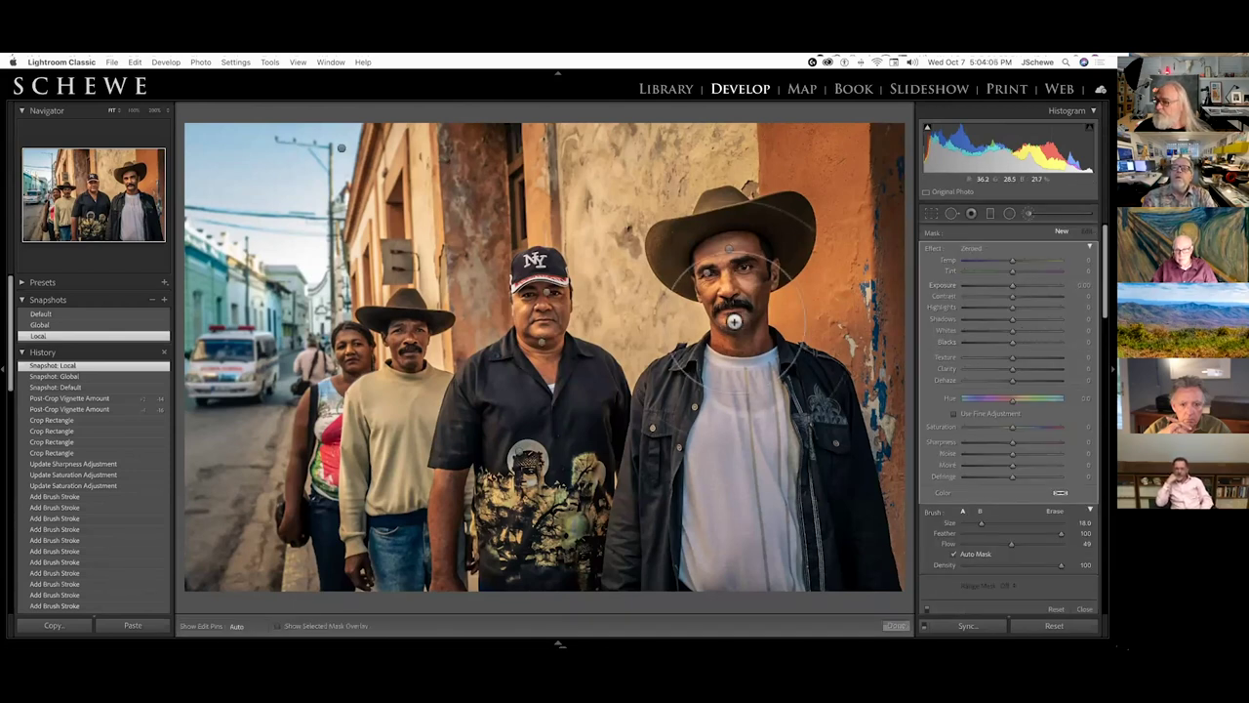
{"action": "left_click", "coordinate": [729, 249]}
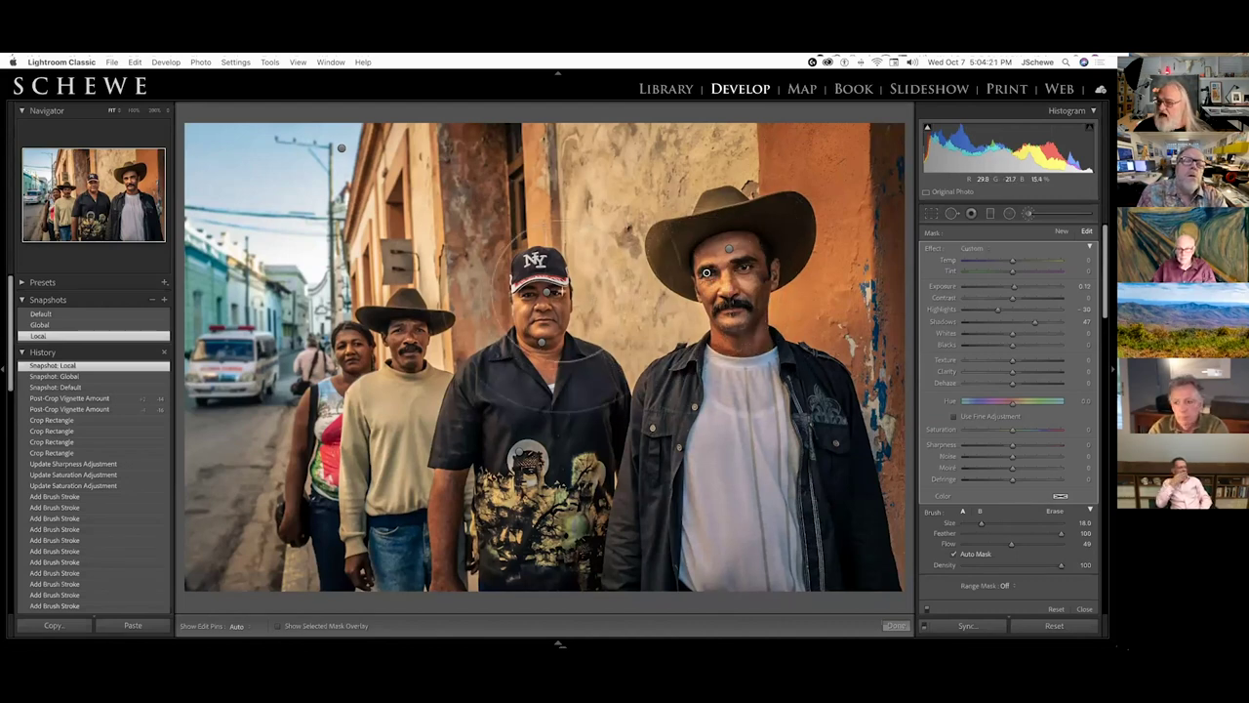
{"action": "left_click", "coordinate": [546, 292]}
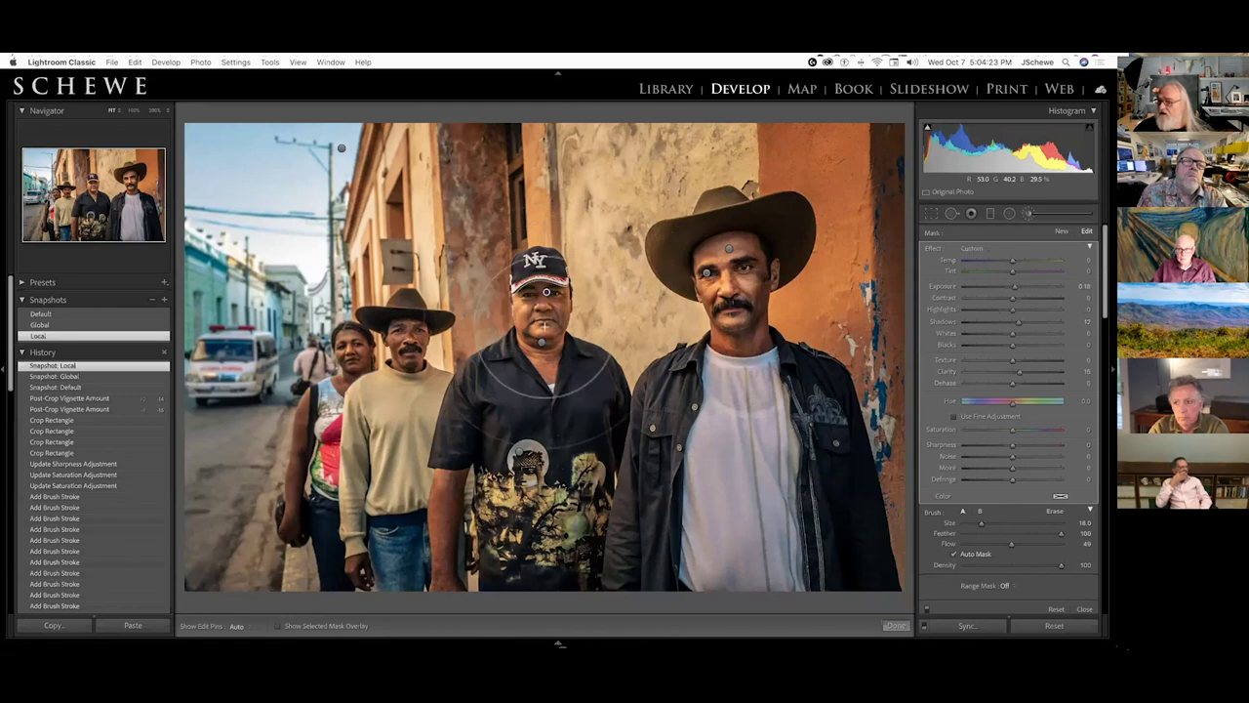
{"action": "key", "text": "o"}
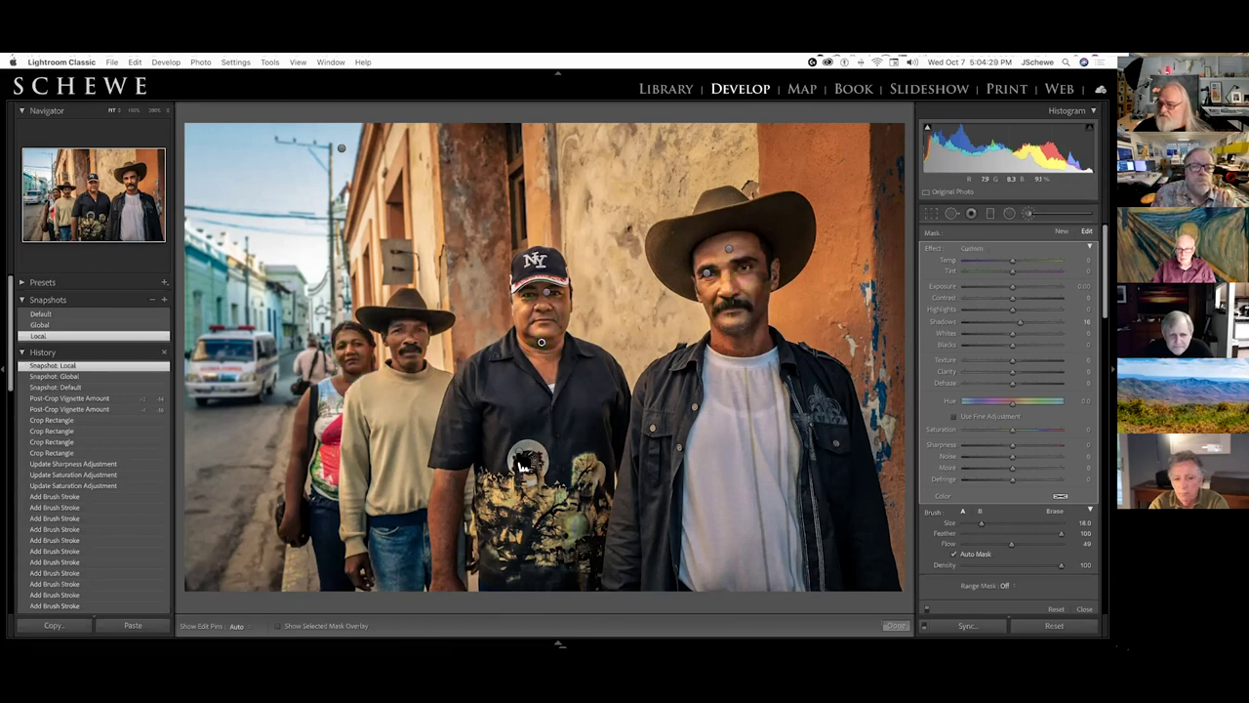
{"action": "left_click", "coordinate": [524, 465]}
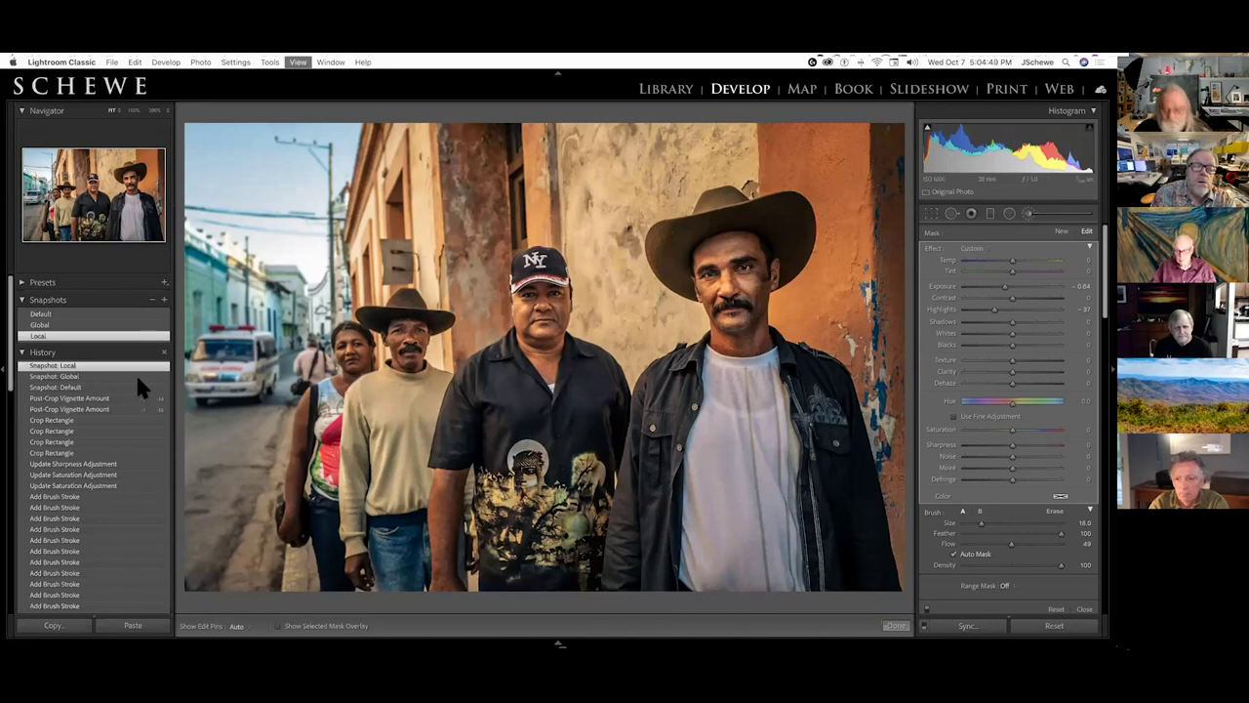
Step: Select only the cowboy portrait in the Grid and reopen it in Develop
{"action": "key", "text": "g"}
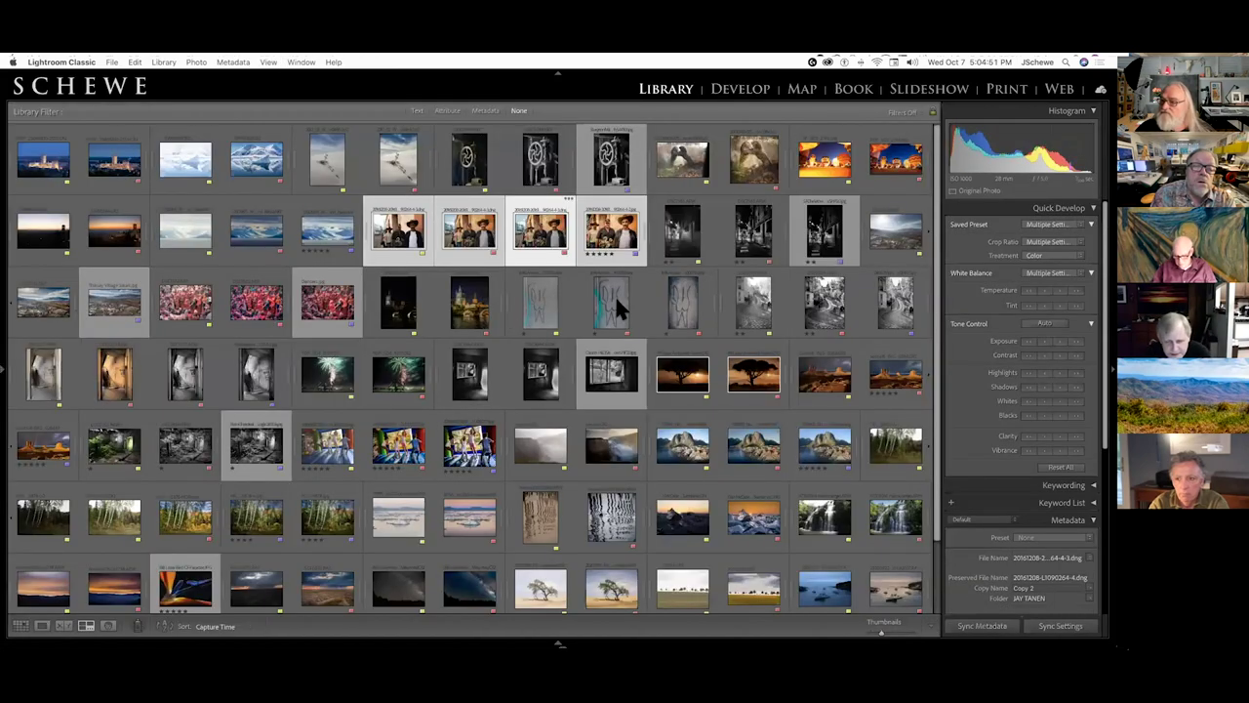
{"action": "left_click", "coordinate": [552, 304]}
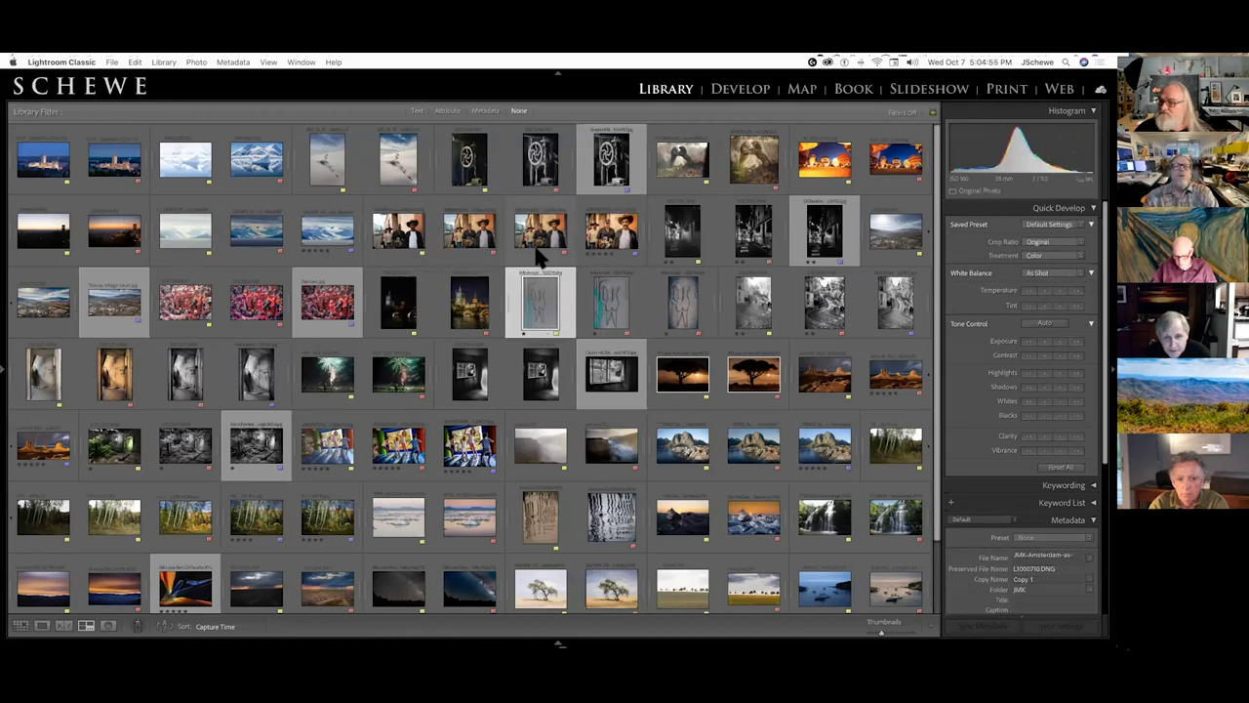
{"action": "left_click", "coordinate": [536, 244]}
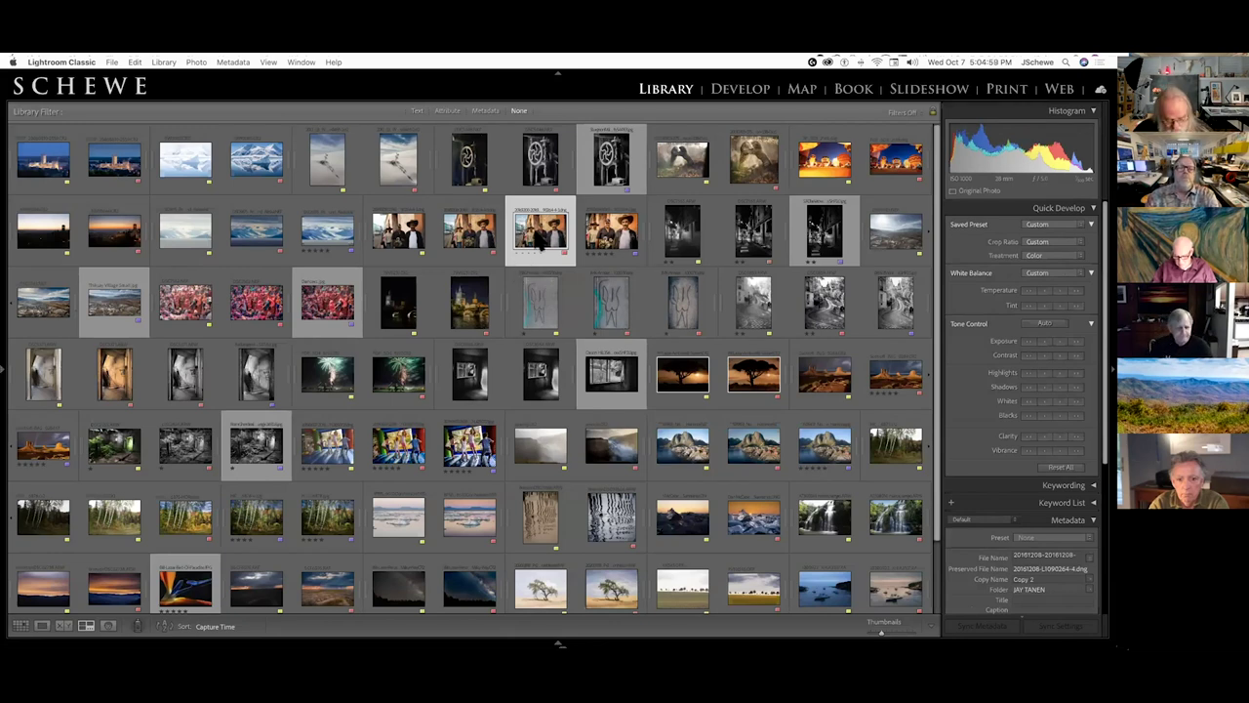
{"action": "key", "text": "d"}
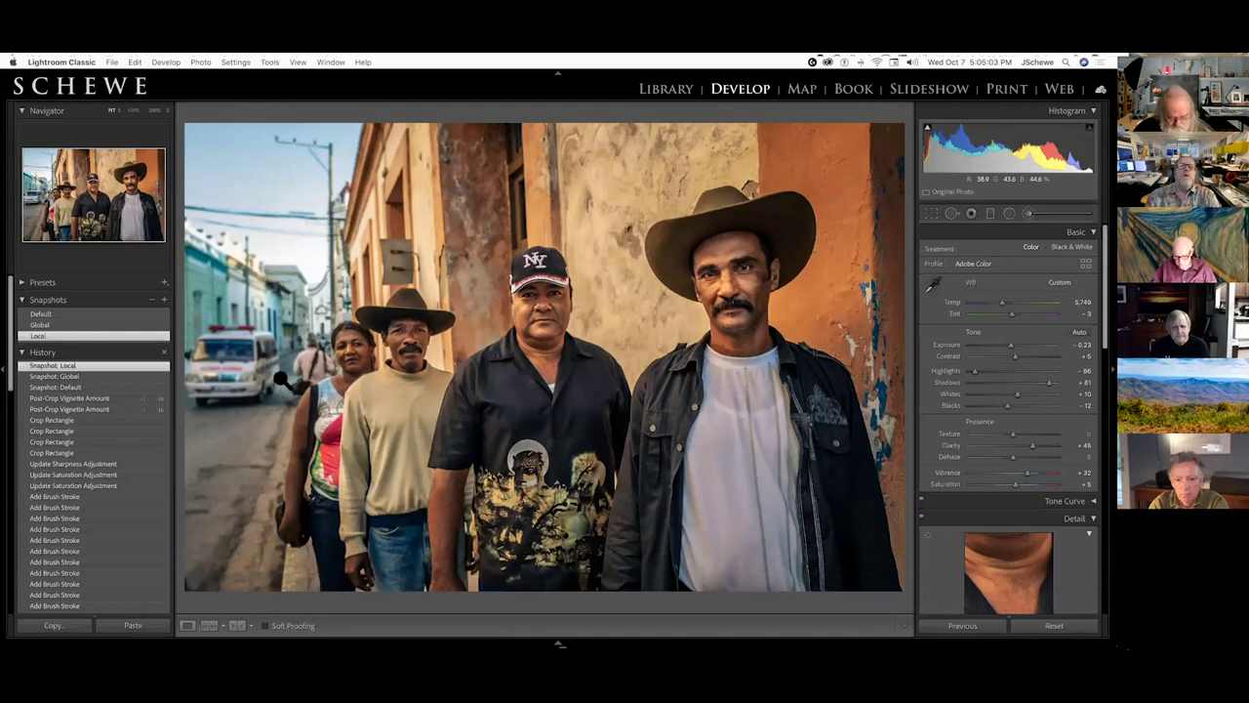
Step: Crop the cowboy portrait tighter from the top-left corner and left edge, and apply it
{"action": "key", "text": "r"}
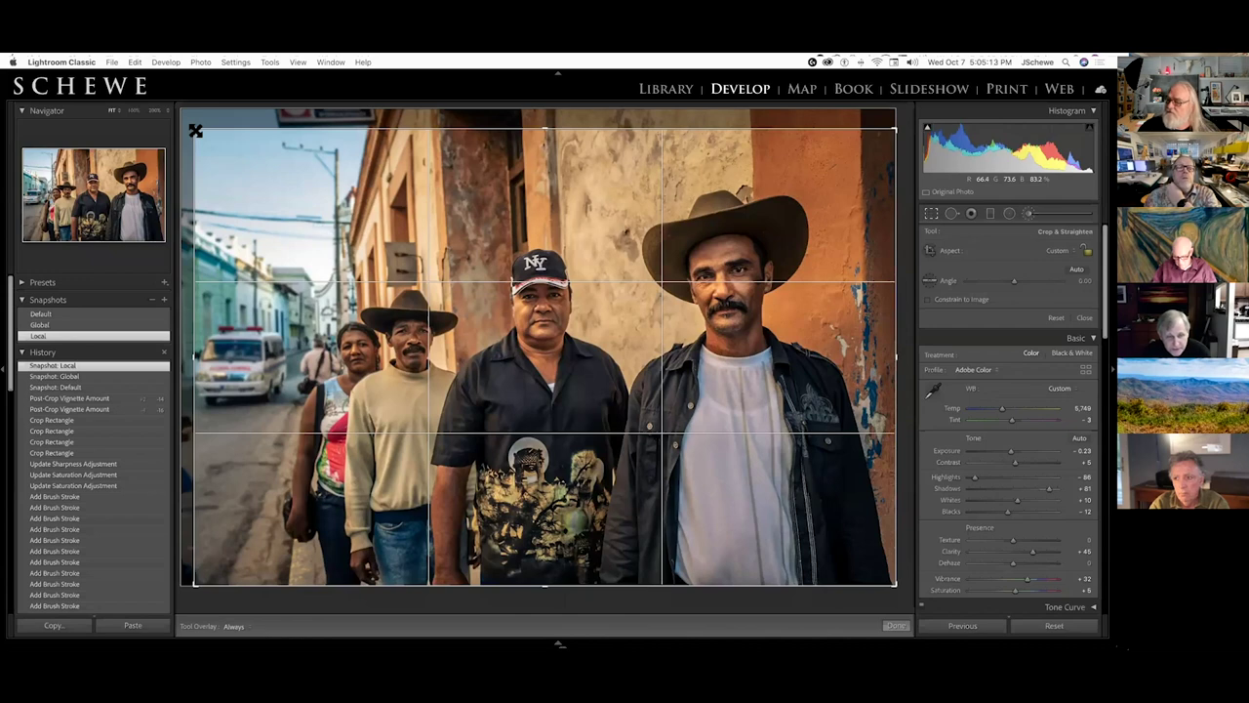
{"action": "left_click_drag", "start_coordinate": [195, 130], "coordinate": [242, 161]}
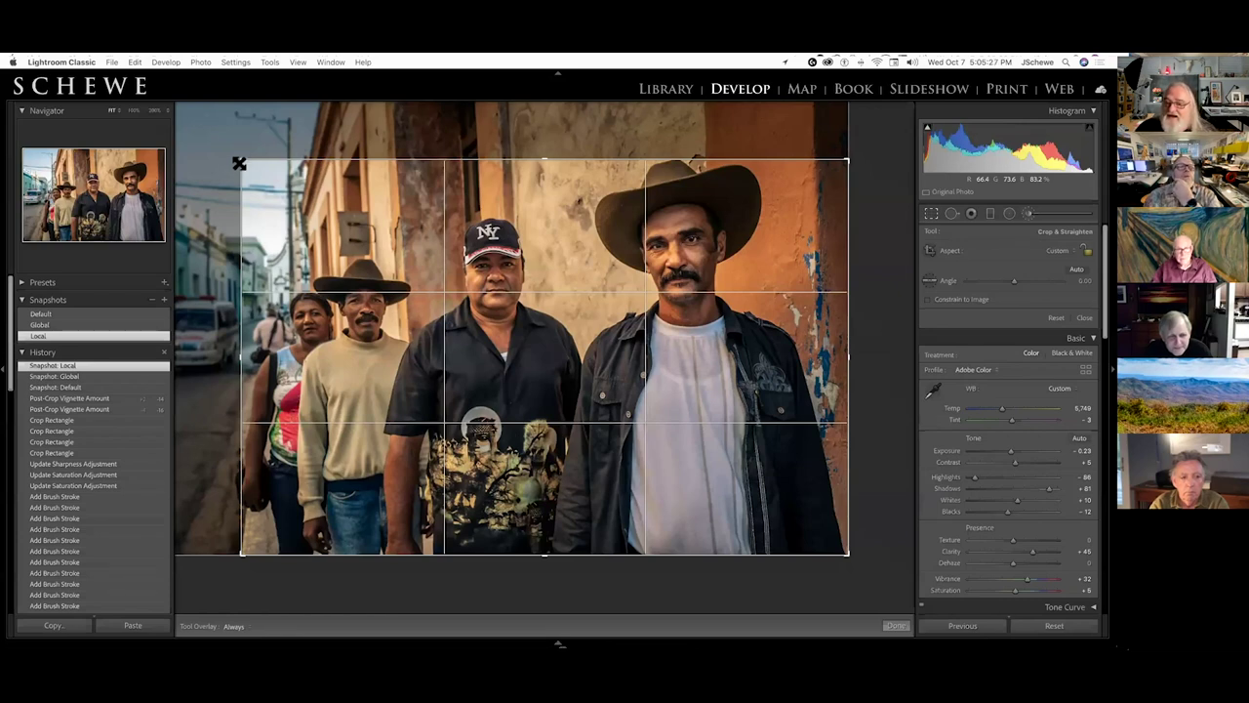
{"action": "mouse_move", "coordinate": [239, 162]}
{"action": "left_mouse_down"}
{"action": "mouse_move", "coordinate": [250, 173]}
{"action": "mouse_move", "coordinate": [235, 155]}
{"action": "left_mouse_up"}
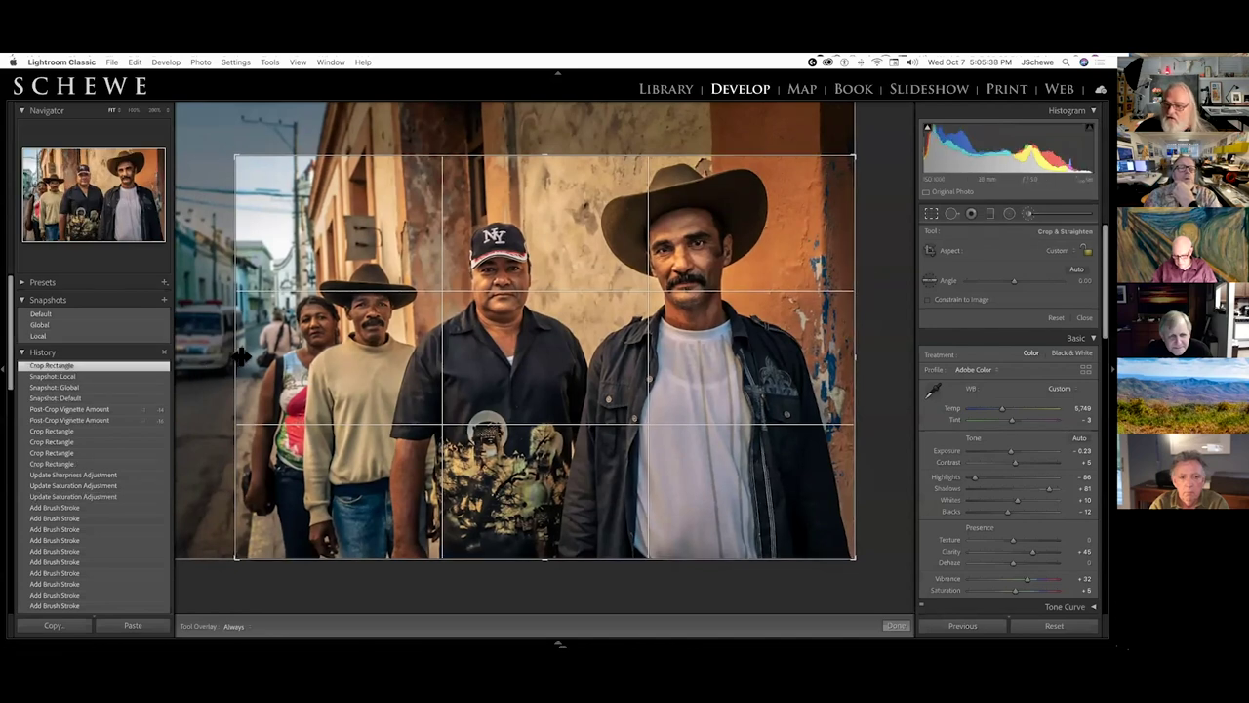
{"action": "left_click_drag", "start_coordinate": [237, 358], "coordinate": [249, 358]}
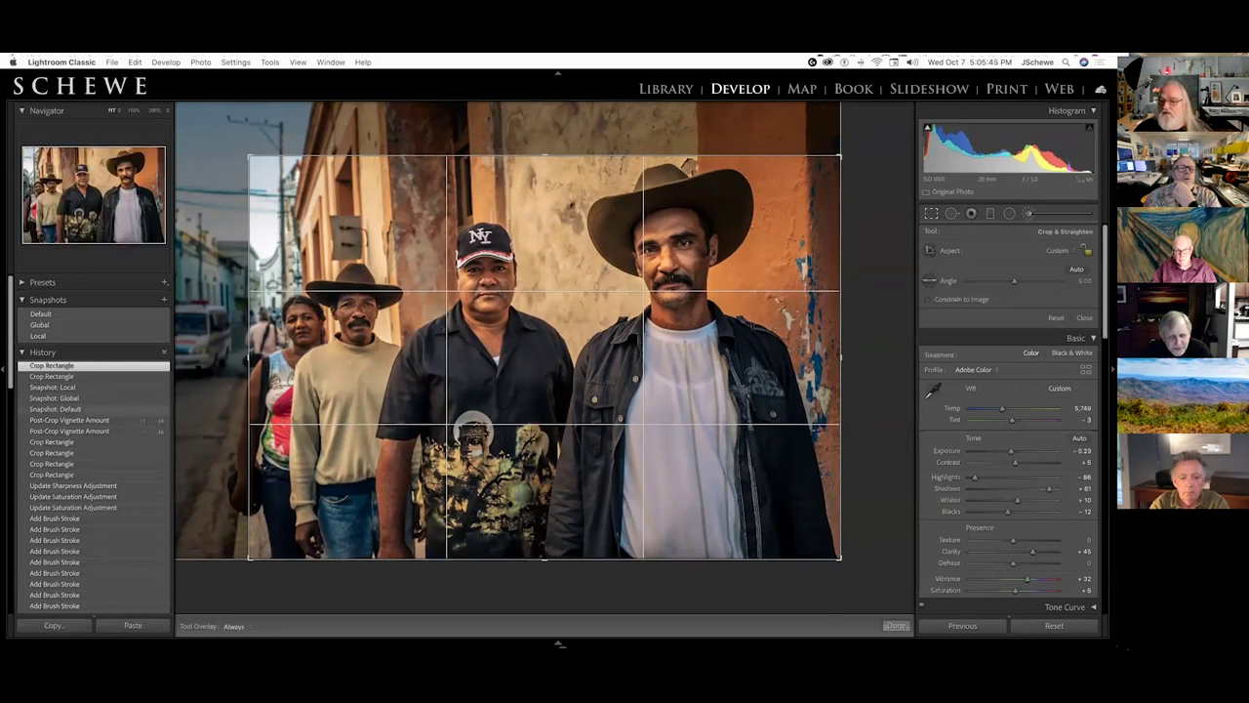
{"action": "key", "text": "Return"}
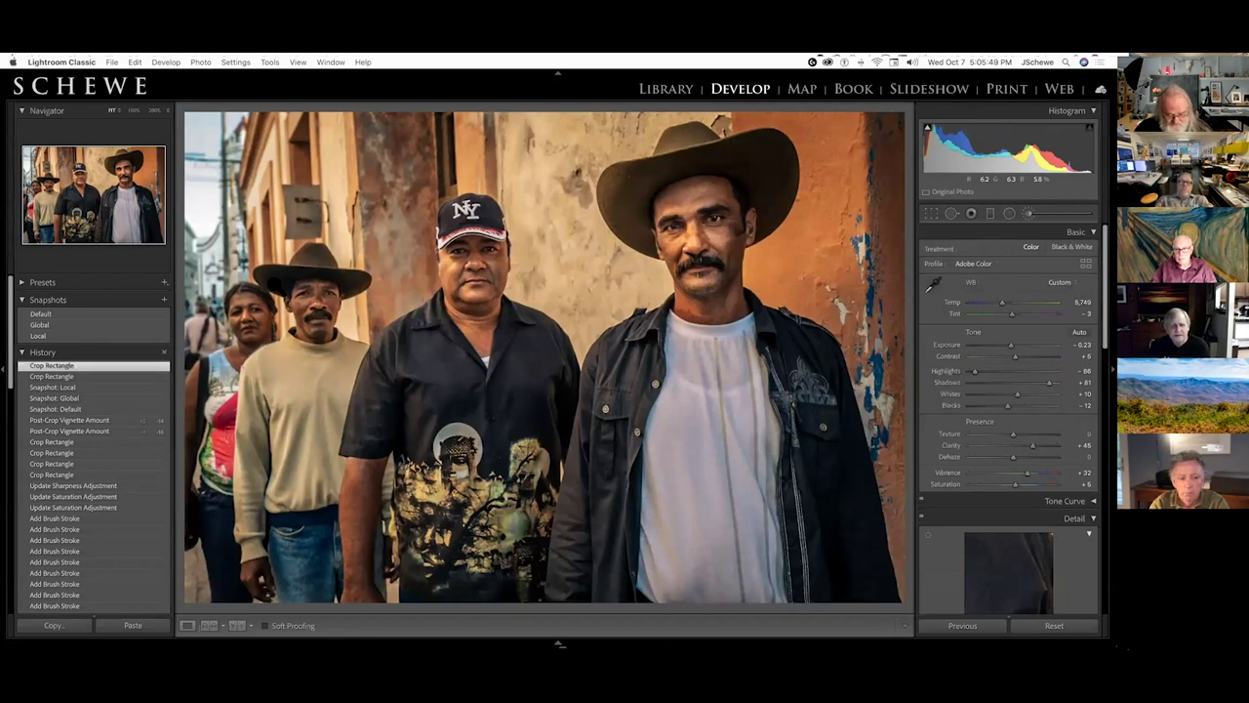
Step: Select the three black-and-white alley night shots and display them in Survey view
{"action": "key", "text": "g"}
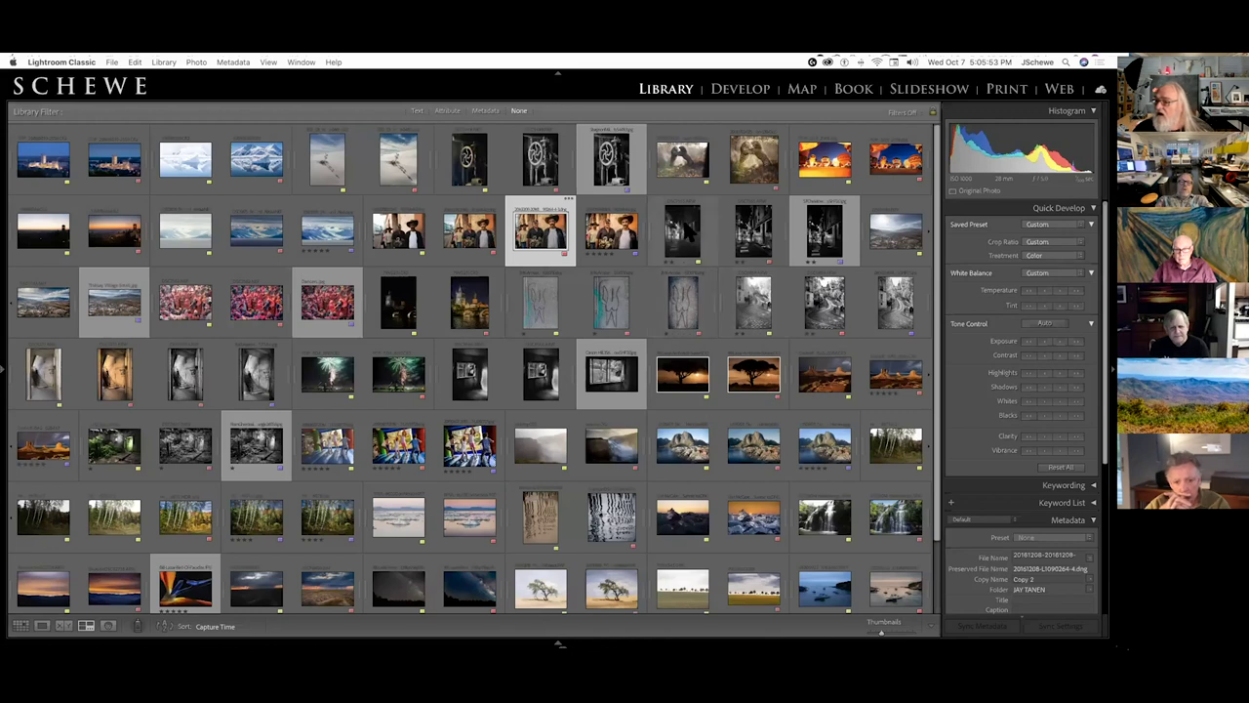
{"action": "left_click", "coordinate": [686, 231]}
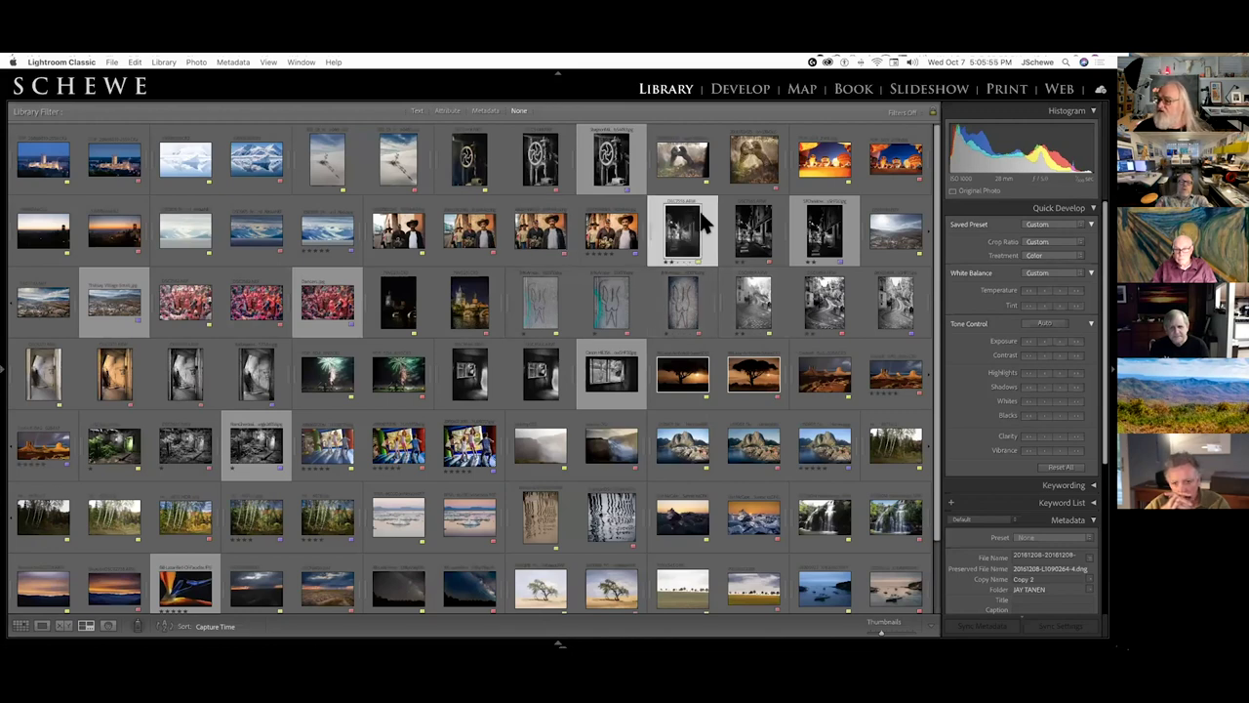
{"action": "left_click", "coordinate": [824, 231], "text": "shift"}
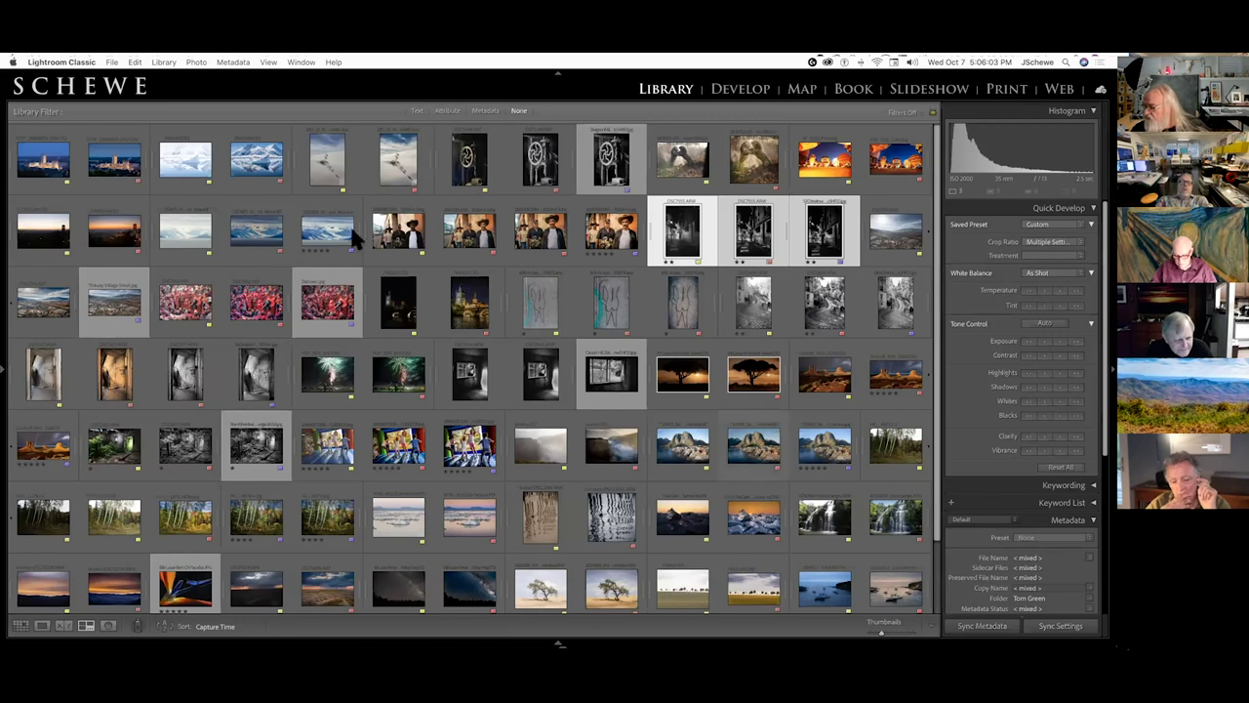
{"action": "key", "text": "n"}
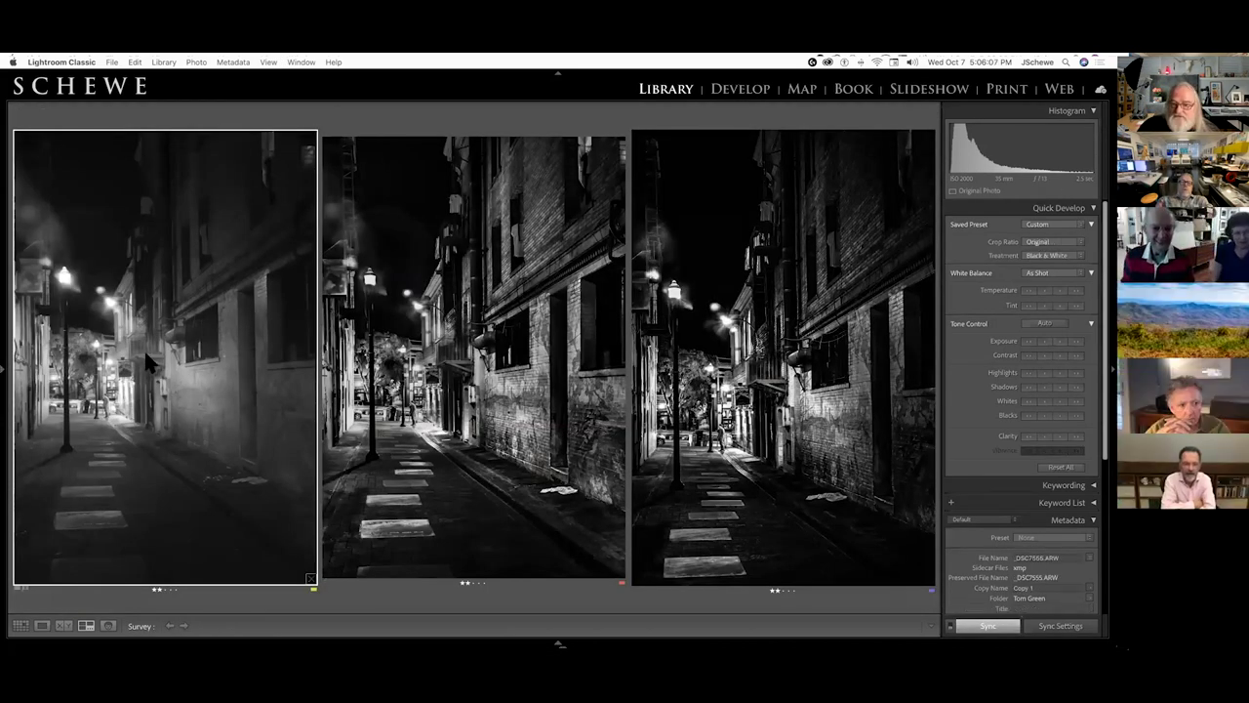
Step: Apply the first alley shot's Default snapshot in Develop and reset its develop settings
{"action": "key", "text": "d"}
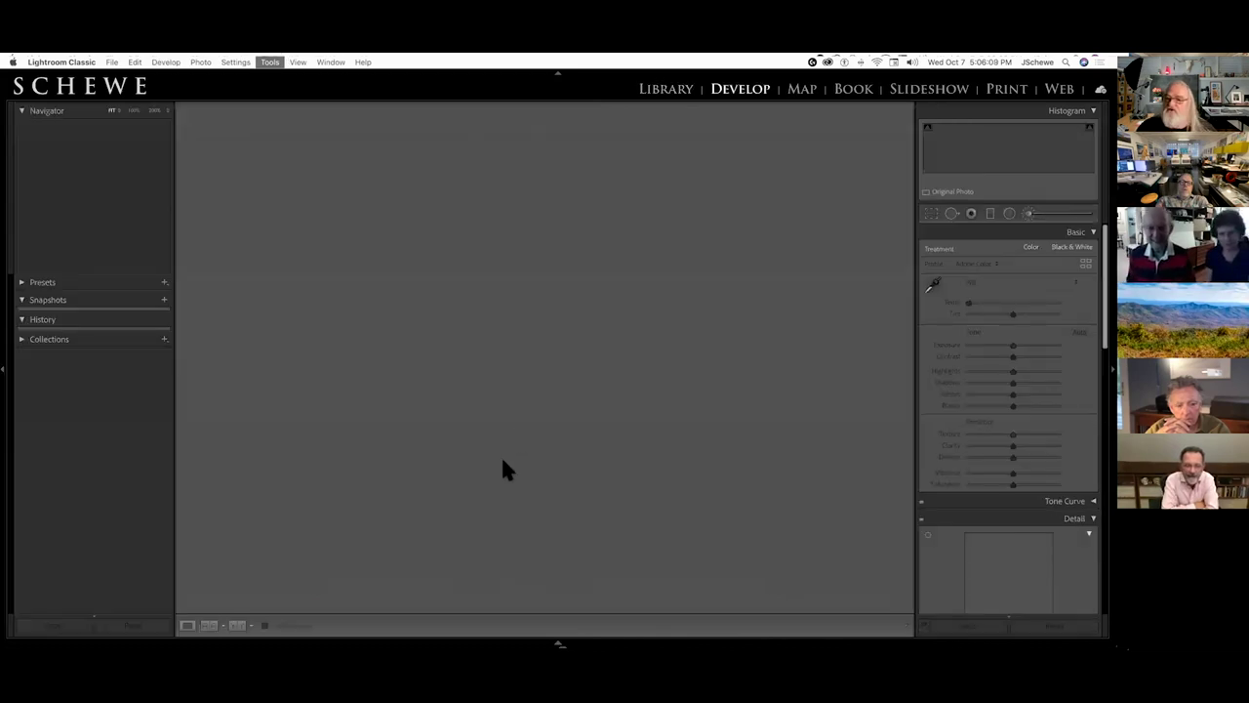
{"action": "left_click", "coordinate": [41, 315]}
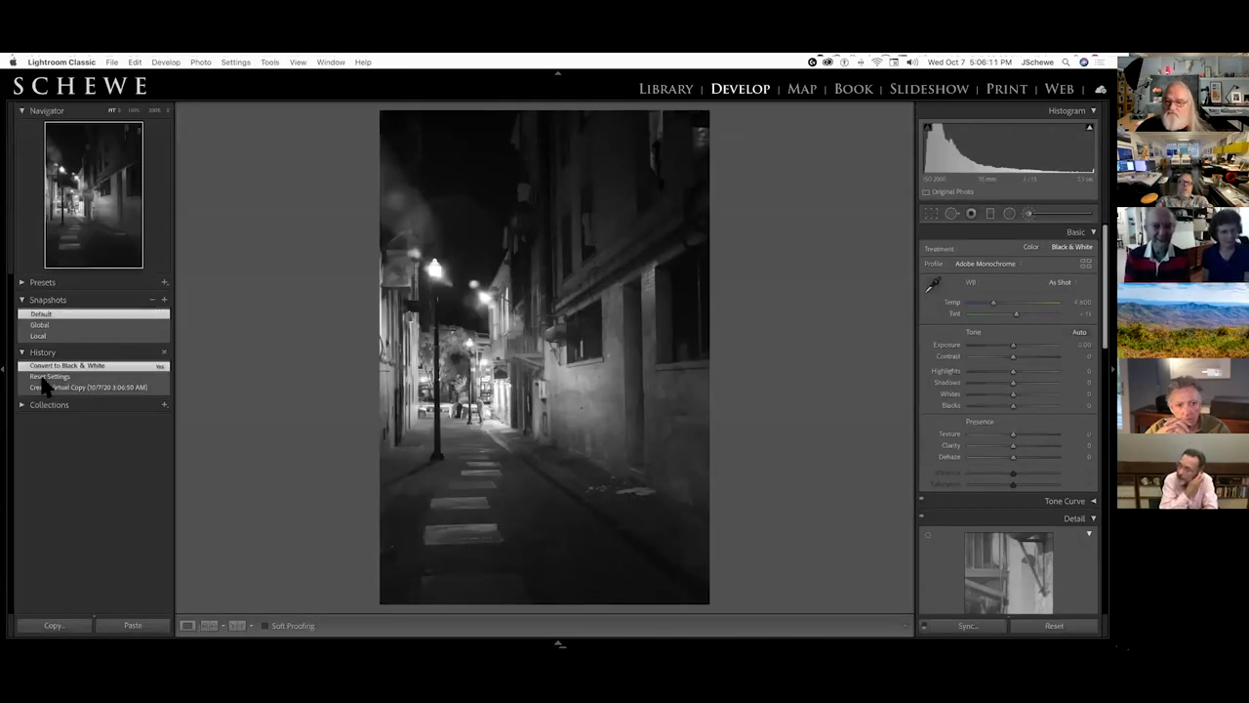
{"action": "left_click", "coordinate": [1049, 625]}
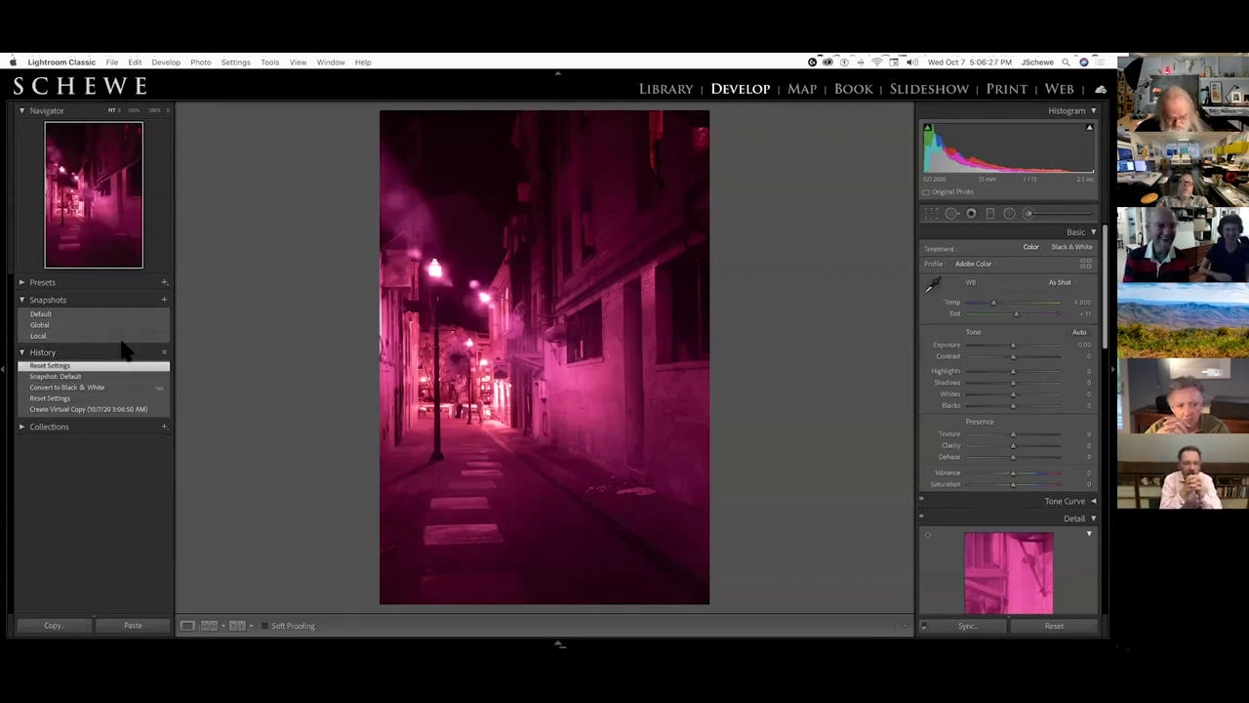
Step: Select the two black-and-white alley night shots in the grid and show them in Survey view
{"action": "key", "text": "g"}
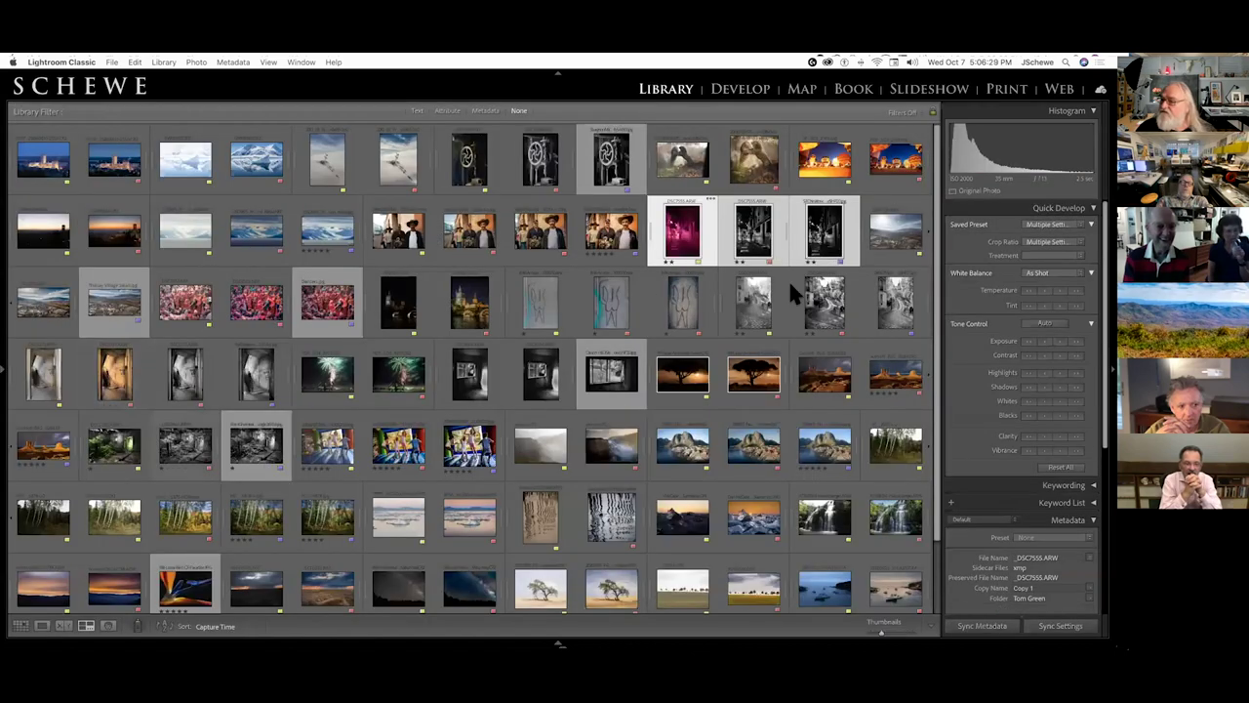
{"action": "left_click", "coordinate": [747, 310]}
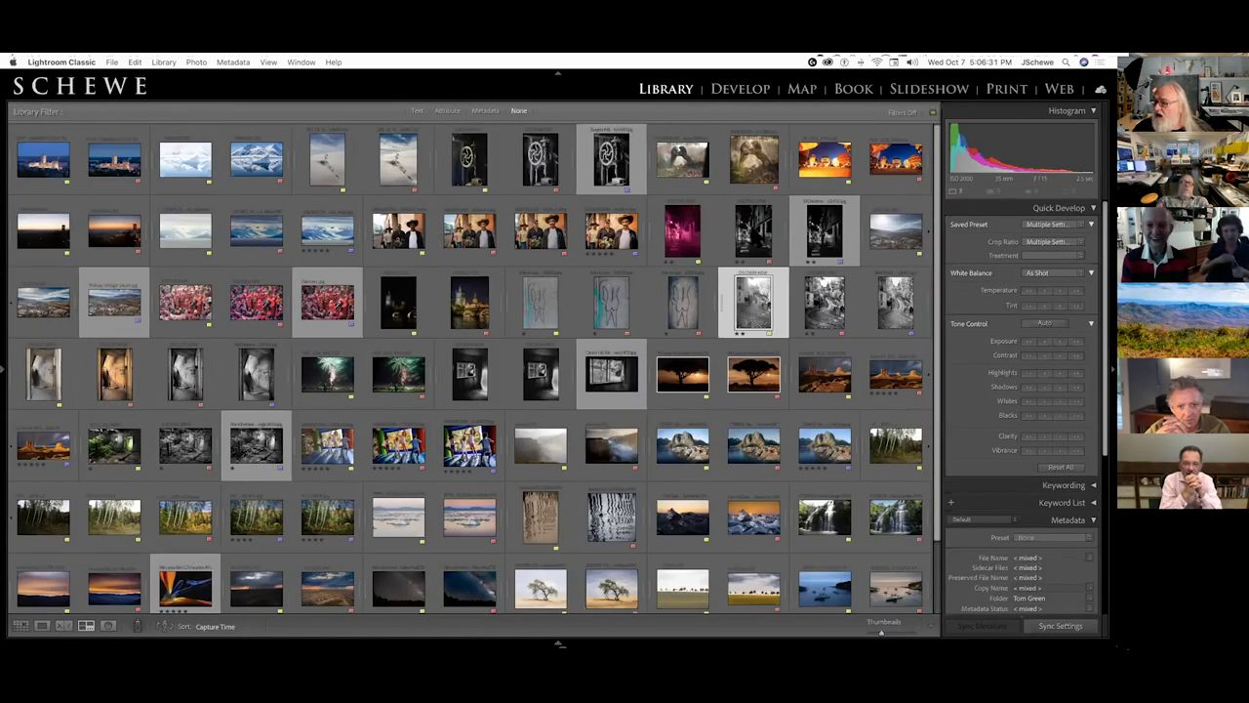
{"action": "left_click", "coordinate": [755, 236]}
{"action": "left_click", "coordinate": [825, 239], "text": "shift"}
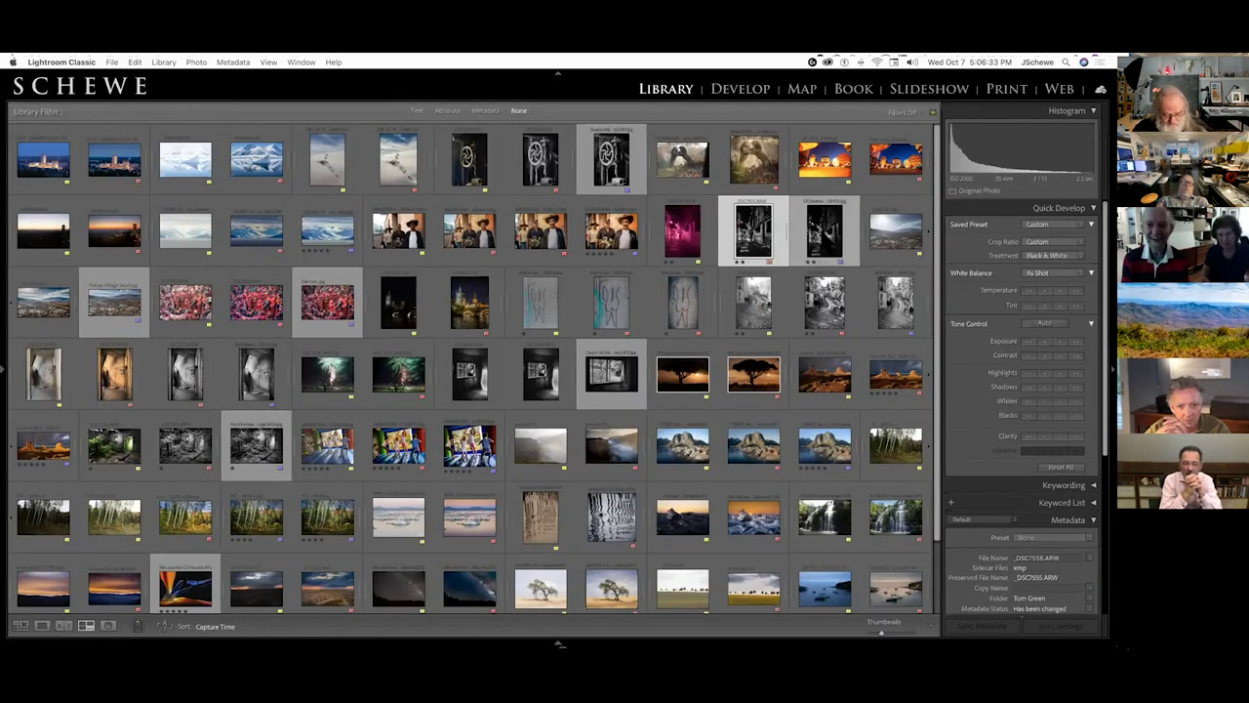
{"action": "key", "text": "n"}
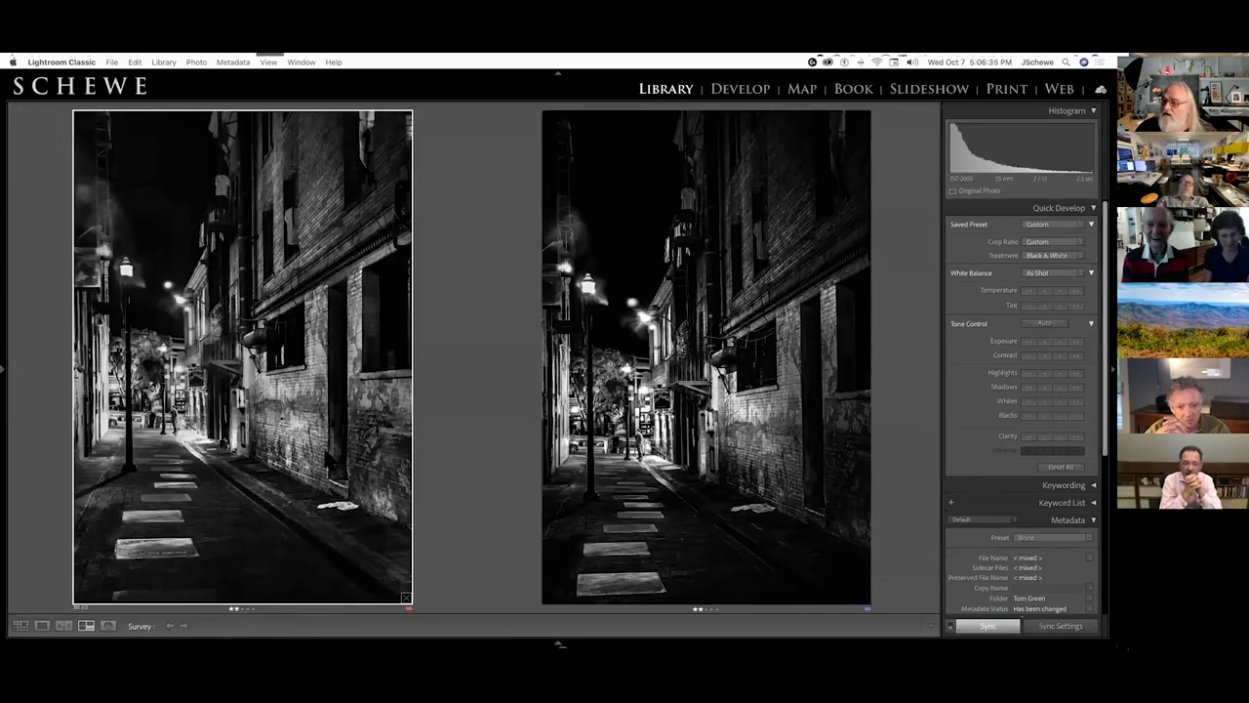
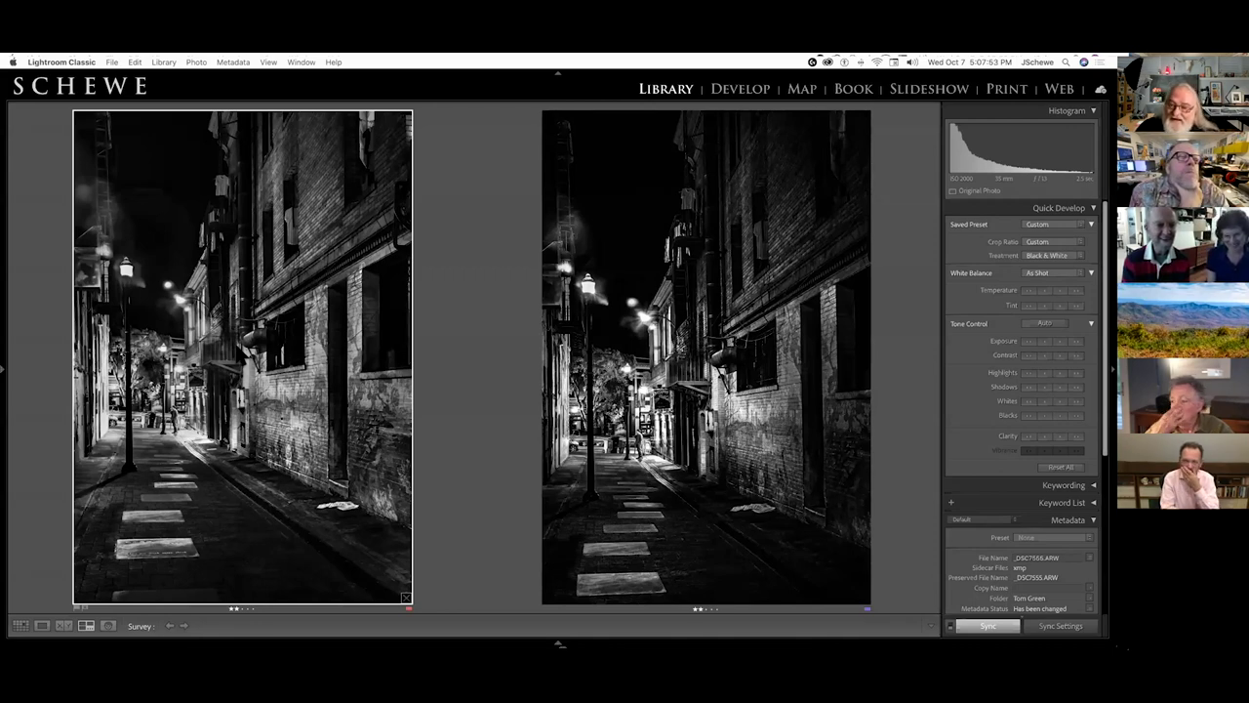
Step: Open the night alley photo in Develop, compare the Default and Global snapshots, and apply Local
{"action": "key", "text": "d"}
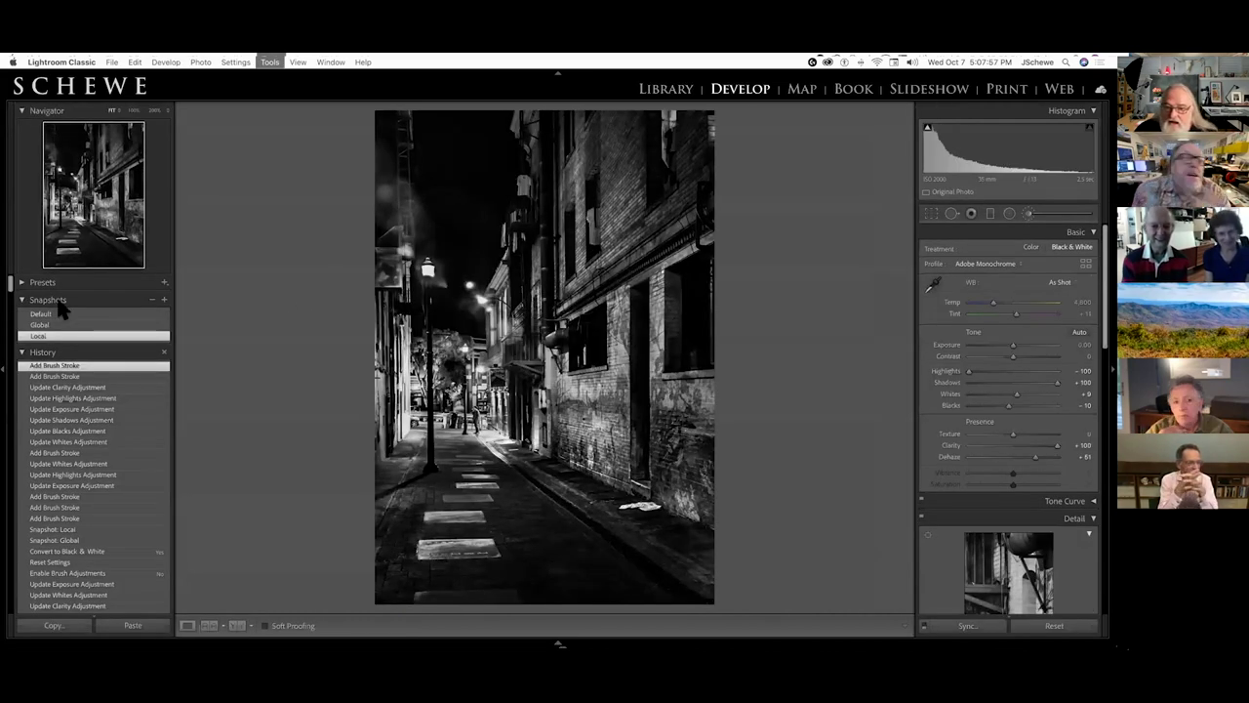
{"action": "left_click", "coordinate": [49, 314]}
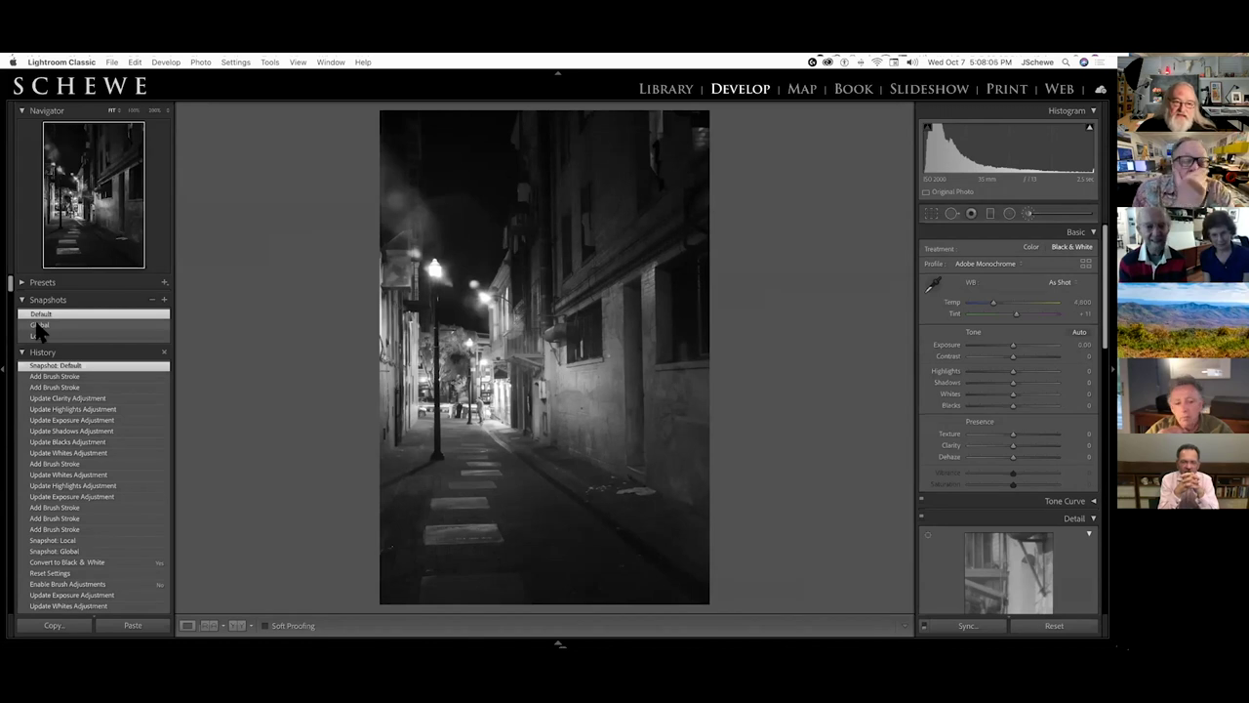
{"action": "left_click", "coordinate": [39, 325]}
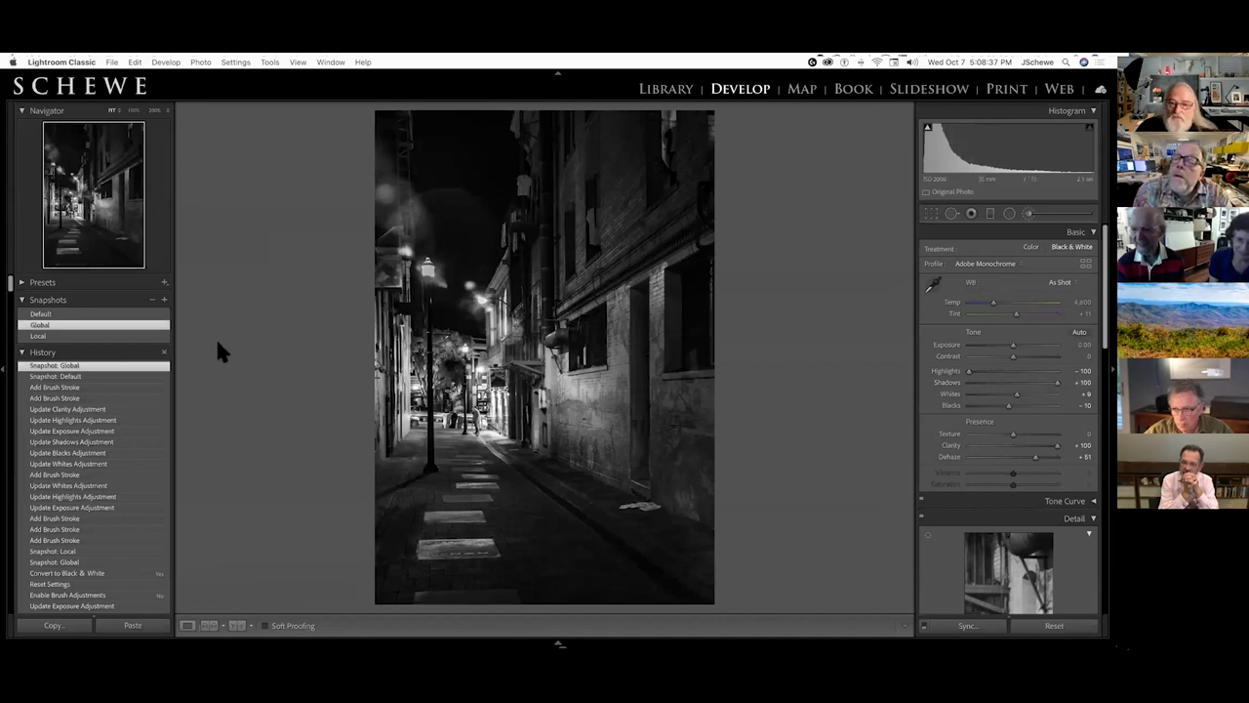
{"action": "left_click", "coordinate": [39, 335]}
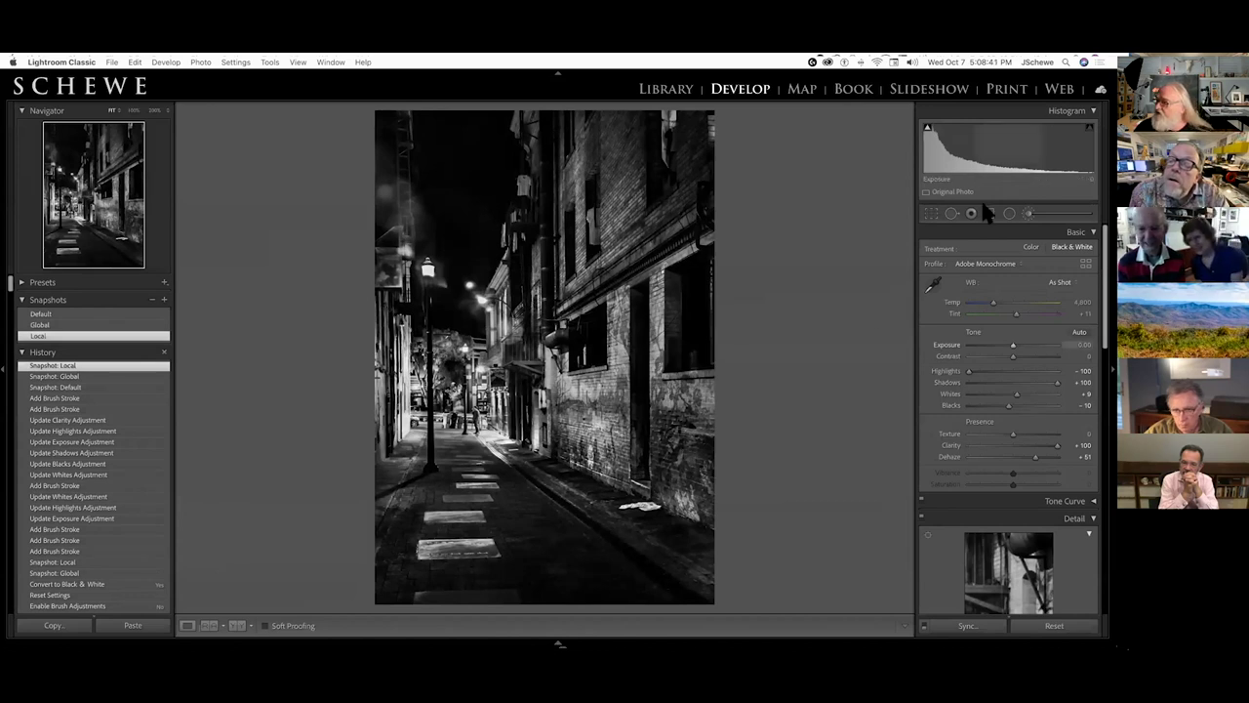
Step: Select the brush mask with Highlights −100, Shadows 100, Whites −27 and Clarity 100
{"action": "left_click", "coordinate": [1028, 213]}
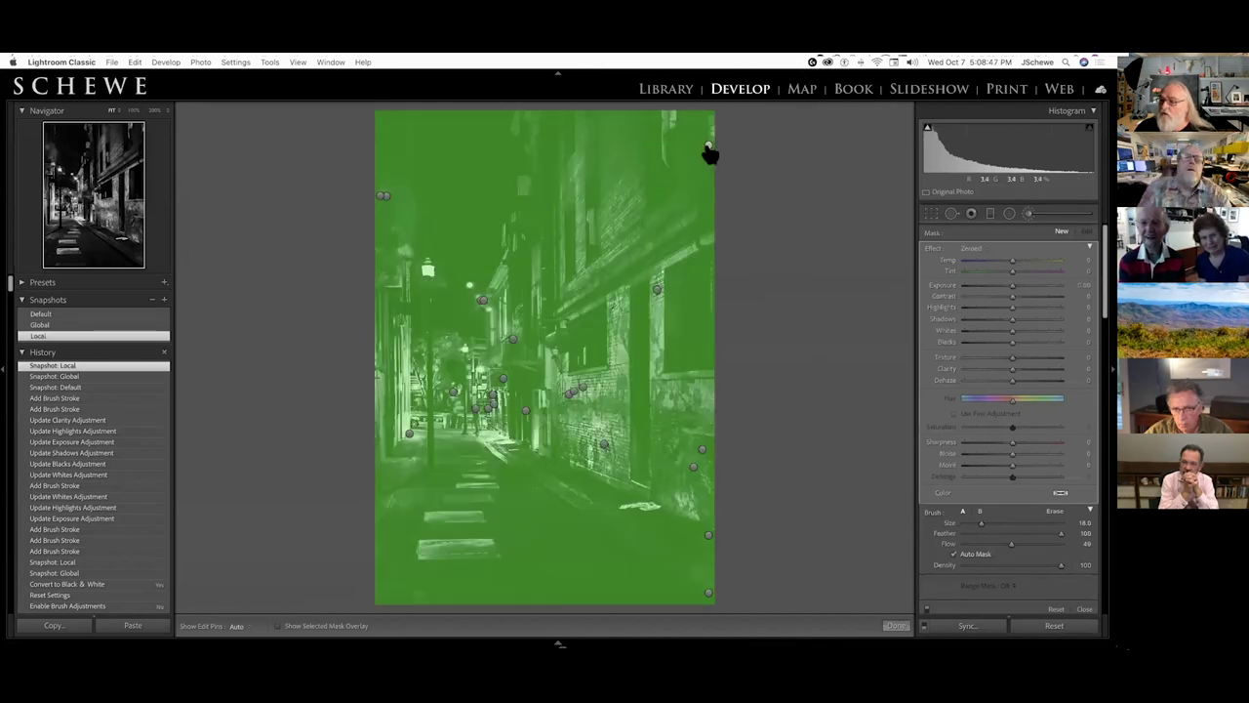
{"action": "left_click", "coordinate": [707, 148]}
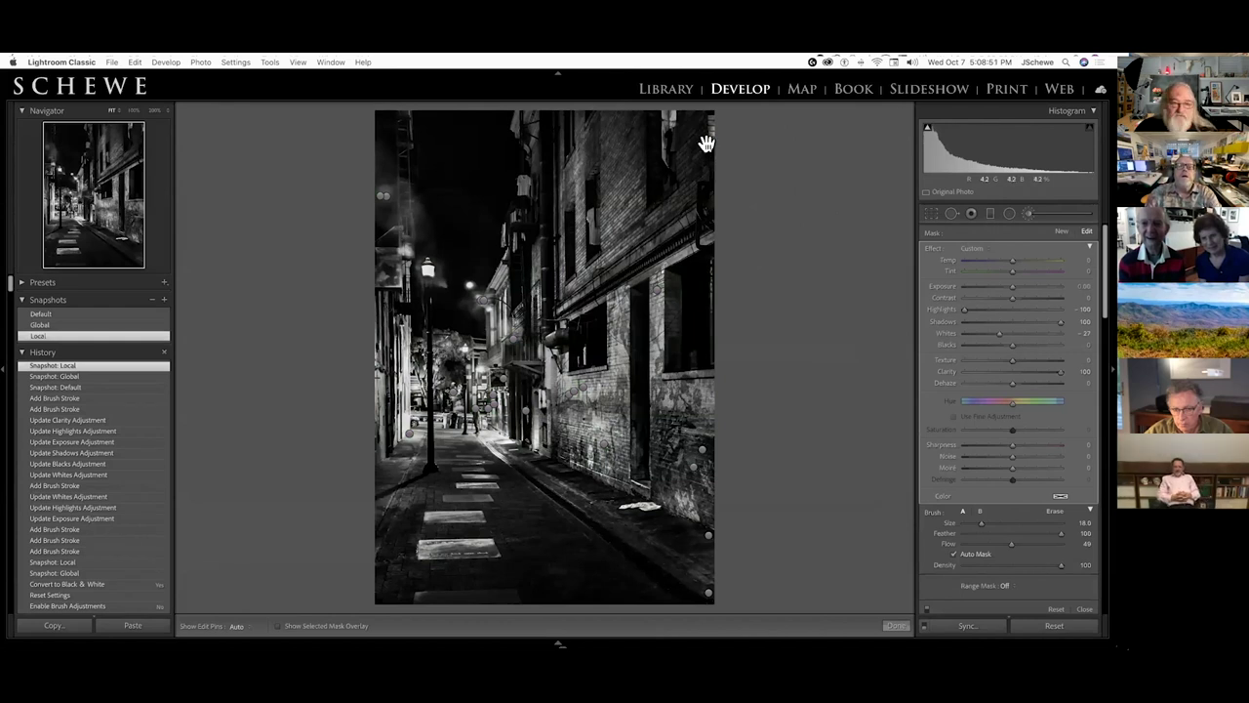
{"action": "mouse_move", "coordinate": [706, 144]}
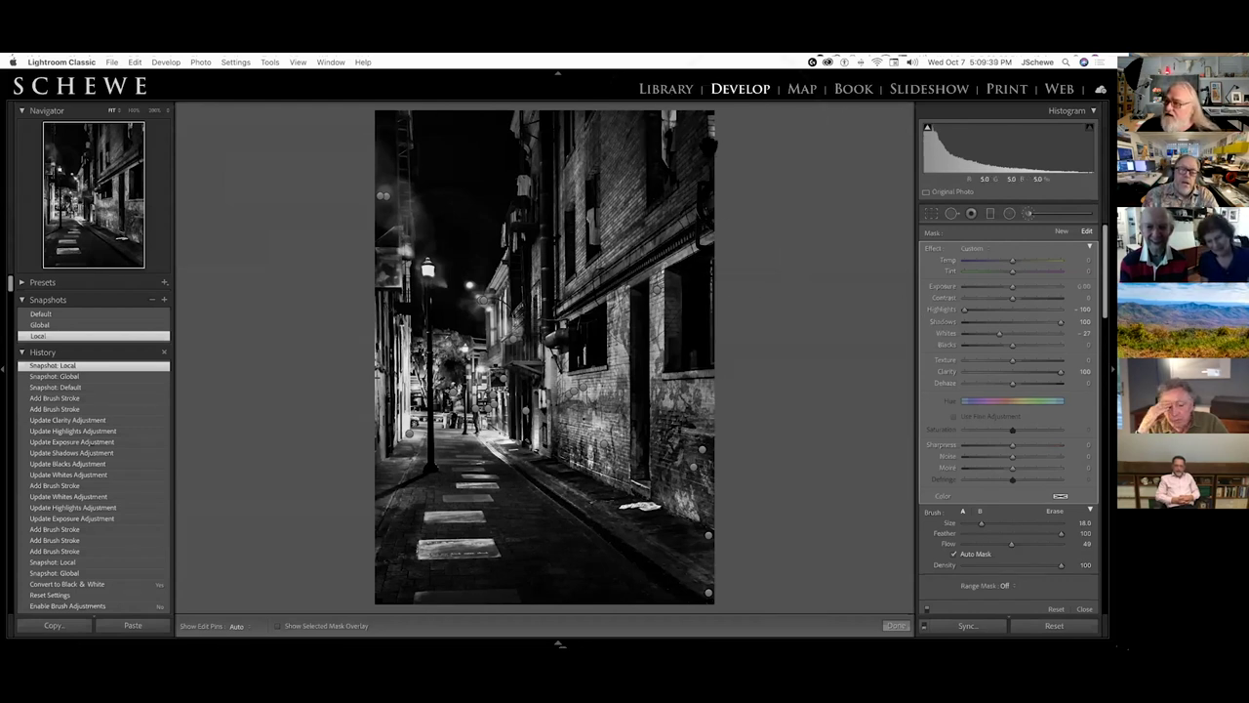
Step: Show the selected mask as a green overlay and set the Erase brush to Flow 100
{"action": "key", "text": "o"}
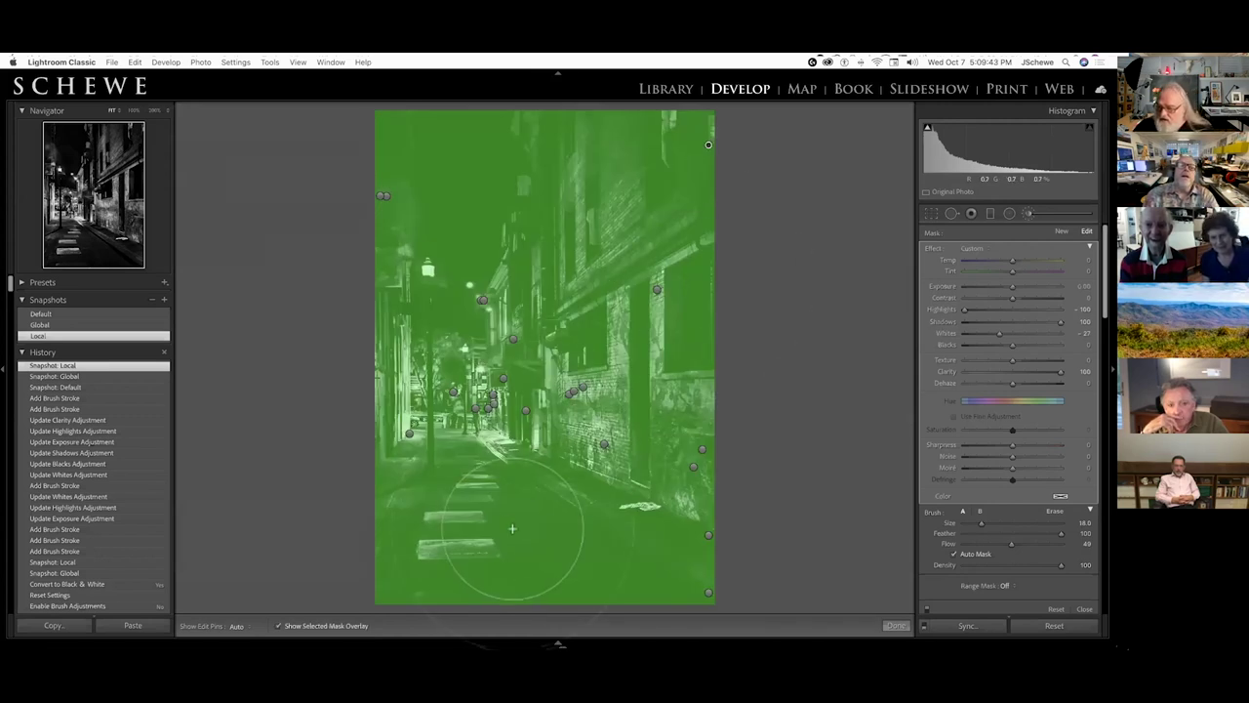
{"action": "key", "text": "alt"}
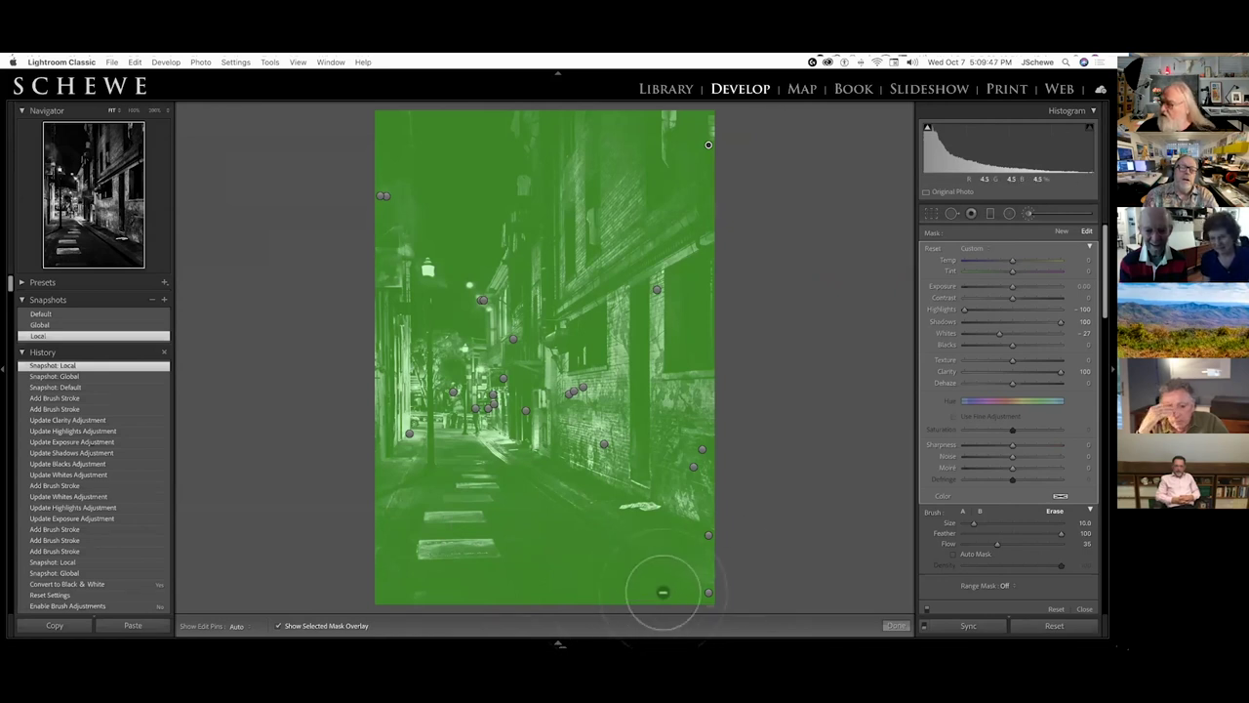
{"action": "double_click", "coordinate": [996, 544]}
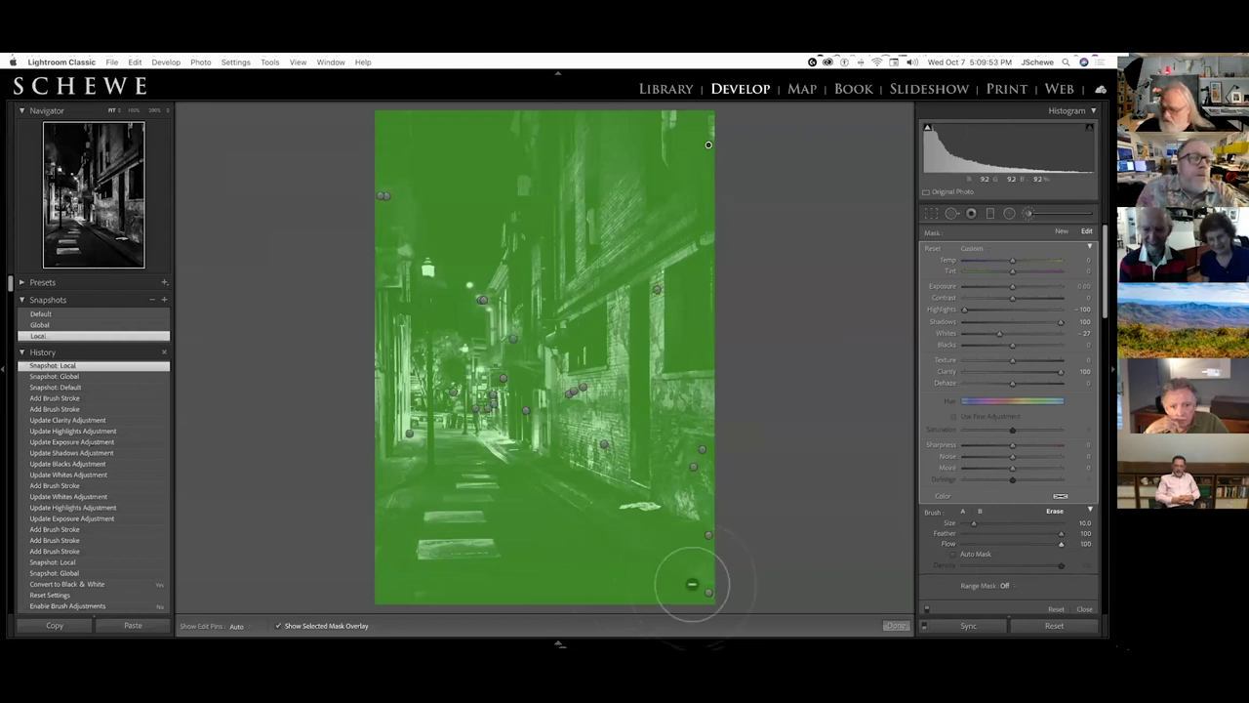
{"action": "scroll", "coordinate": [692, 584], "scroll_direction": "up", "scroll_amount": 4}
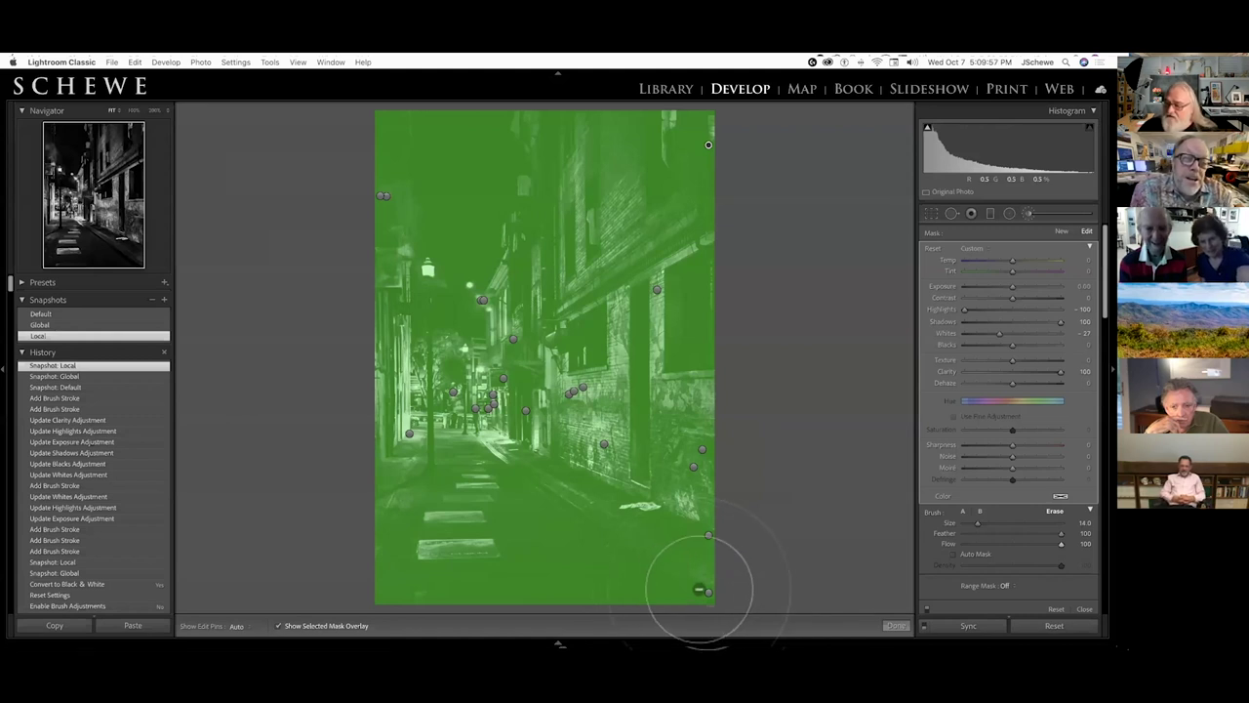
Step: Erase the mask along the lower-right corner, then undo the last erase stroke
{"action": "mouse_move", "coordinate": [693, 585]}
{"action": "left_mouse_down"}
{"action": "mouse_move", "coordinate": [627, 557]}
{"action": "mouse_move", "coordinate": [483, 447]}
{"action": "left_mouse_up"}
{"action": "mouse_move", "coordinate": [570, 553]}
{"action": "left_mouse_down"}
{"action": "mouse_move", "coordinate": [610, 589]}
{"action": "mouse_move", "coordinate": [711, 622]}
{"action": "mouse_move", "coordinate": [515, 485]}
{"action": "mouse_move", "coordinate": [544, 522]}
{"action": "mouse_move", "coordinate": [694, 615]}
{"action": "left_mouse_up"}
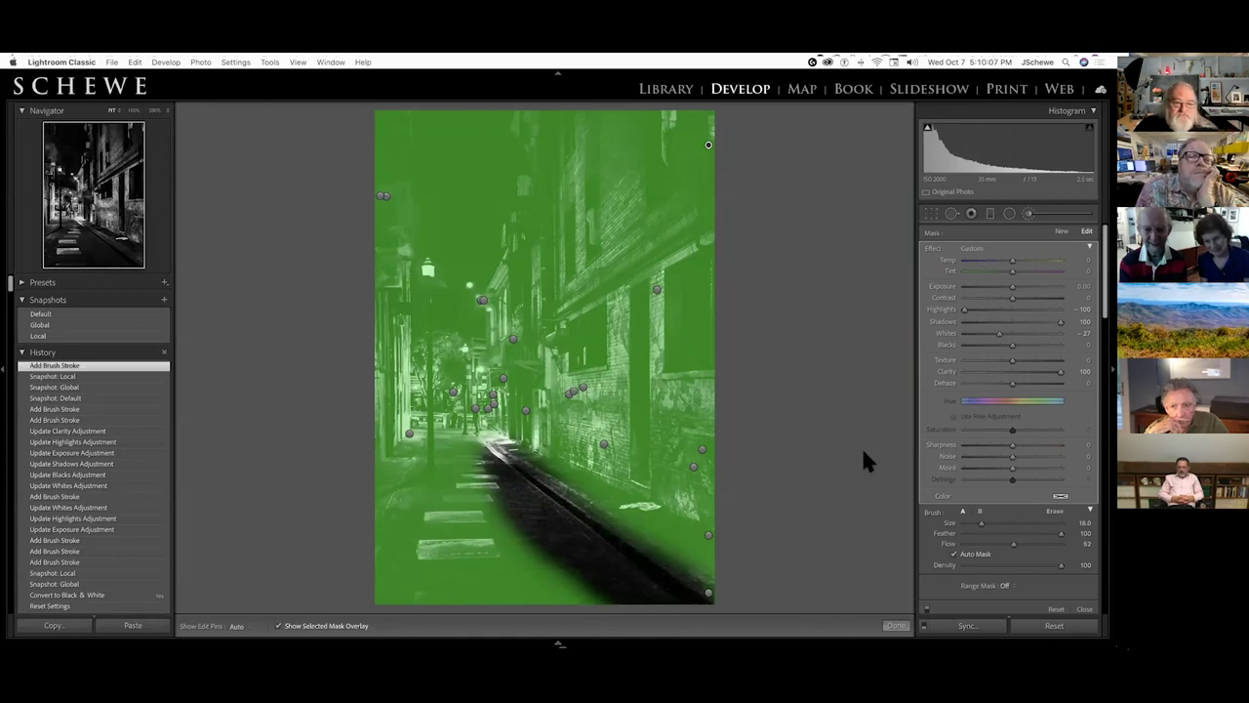
{"action": "key", "text": "super+z"}
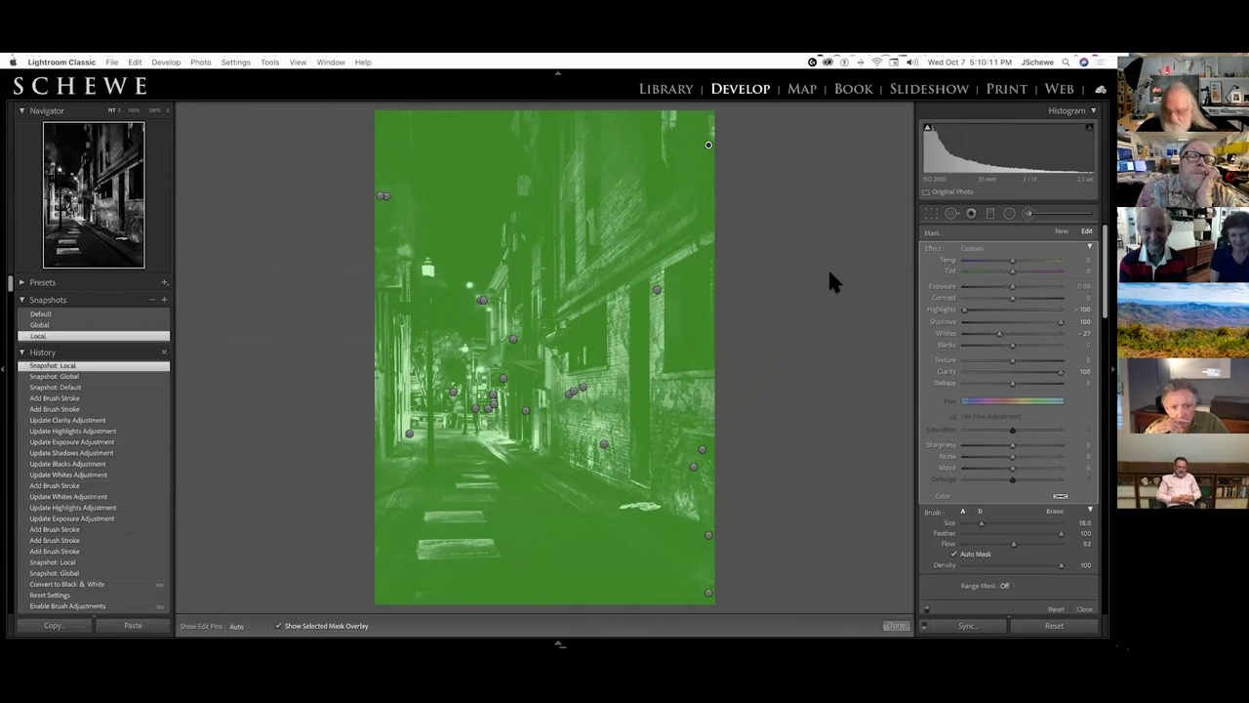
Step: Inspect the right-wall brush mask, then the larger masks, ending on Highlights −50, Whites 48, Clarity 40
{"action": "left_click", "coordinate": [658, 292]}
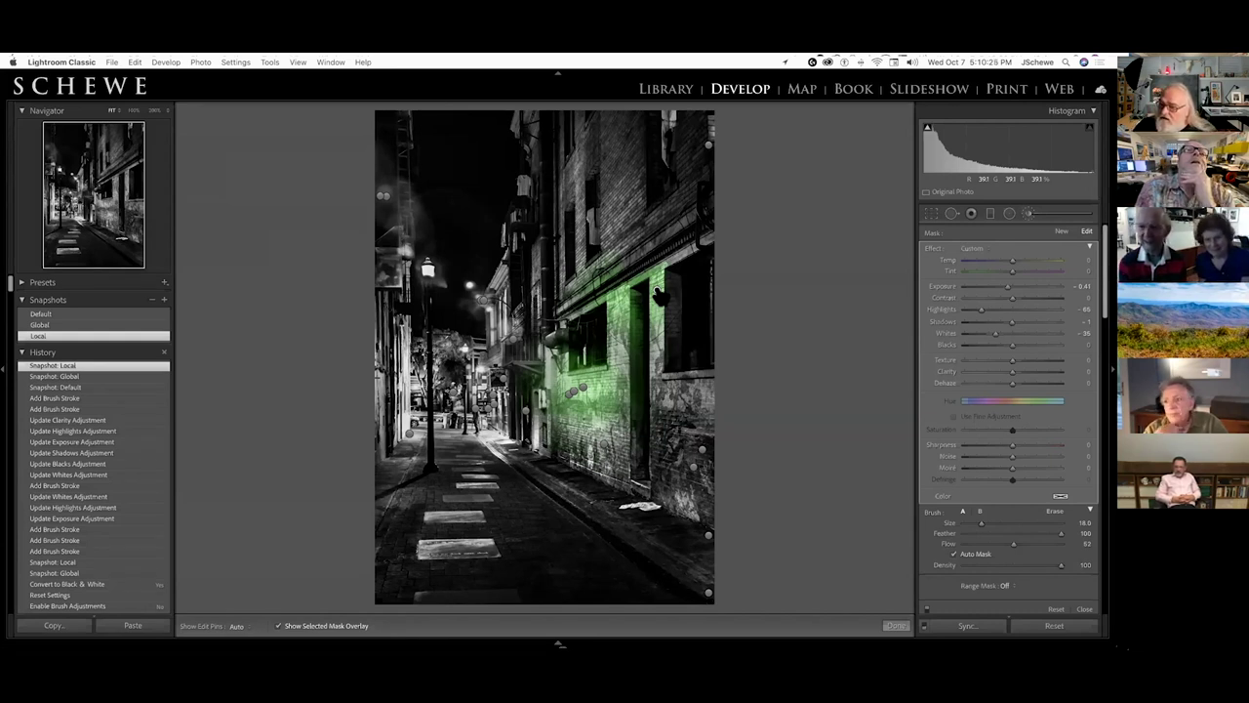
{"action": "left_click", "coordinate": [700, 451]}
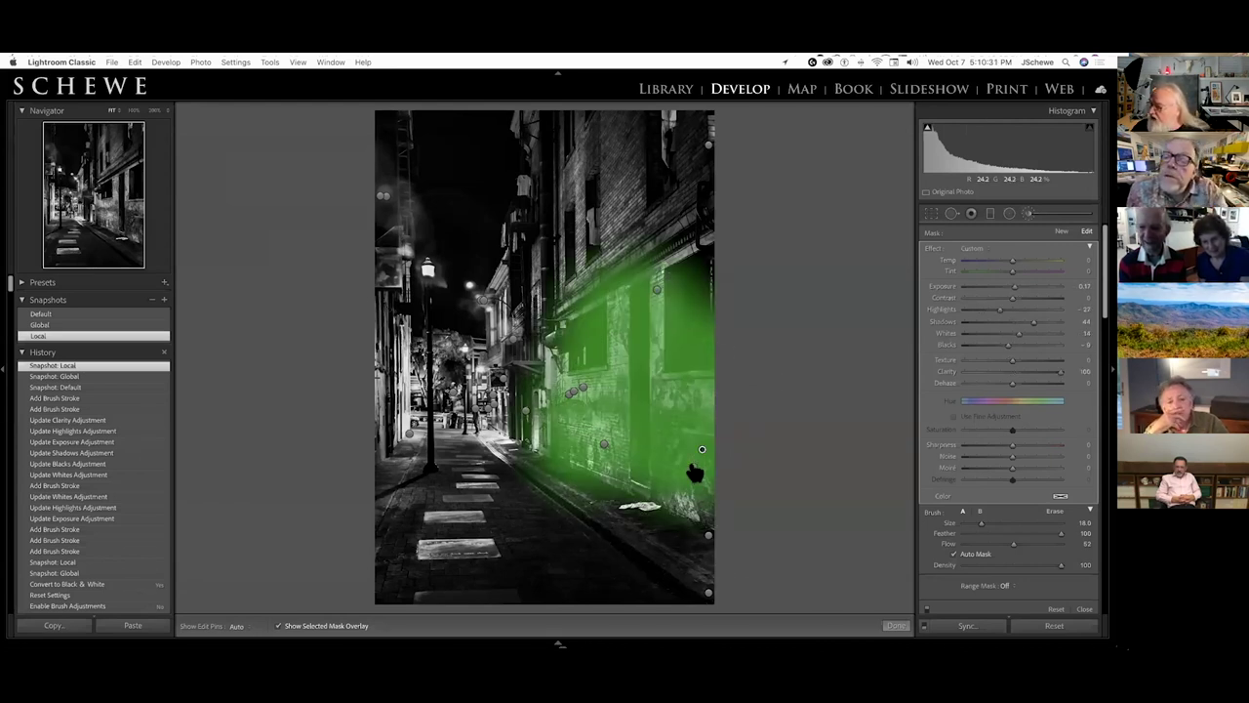
{"action": "left_click", "coordinate": [693, 468]}
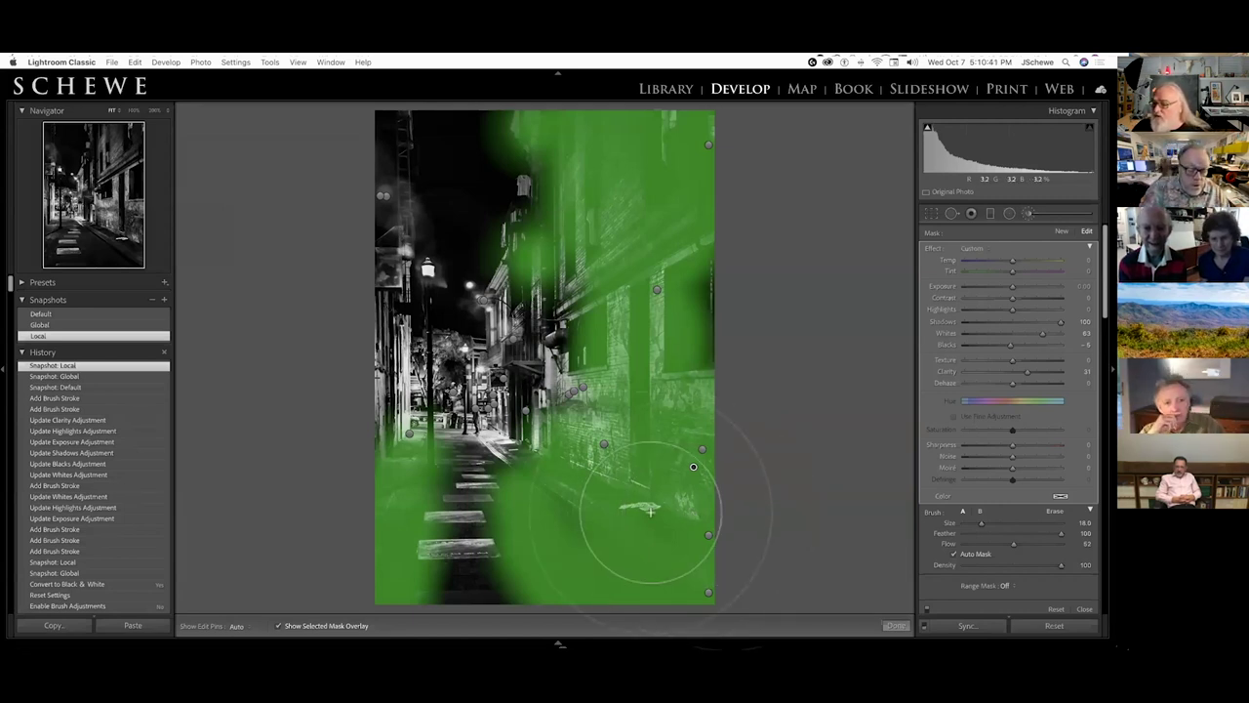
{"action": "left_click", "coordinate": [708, 535]}
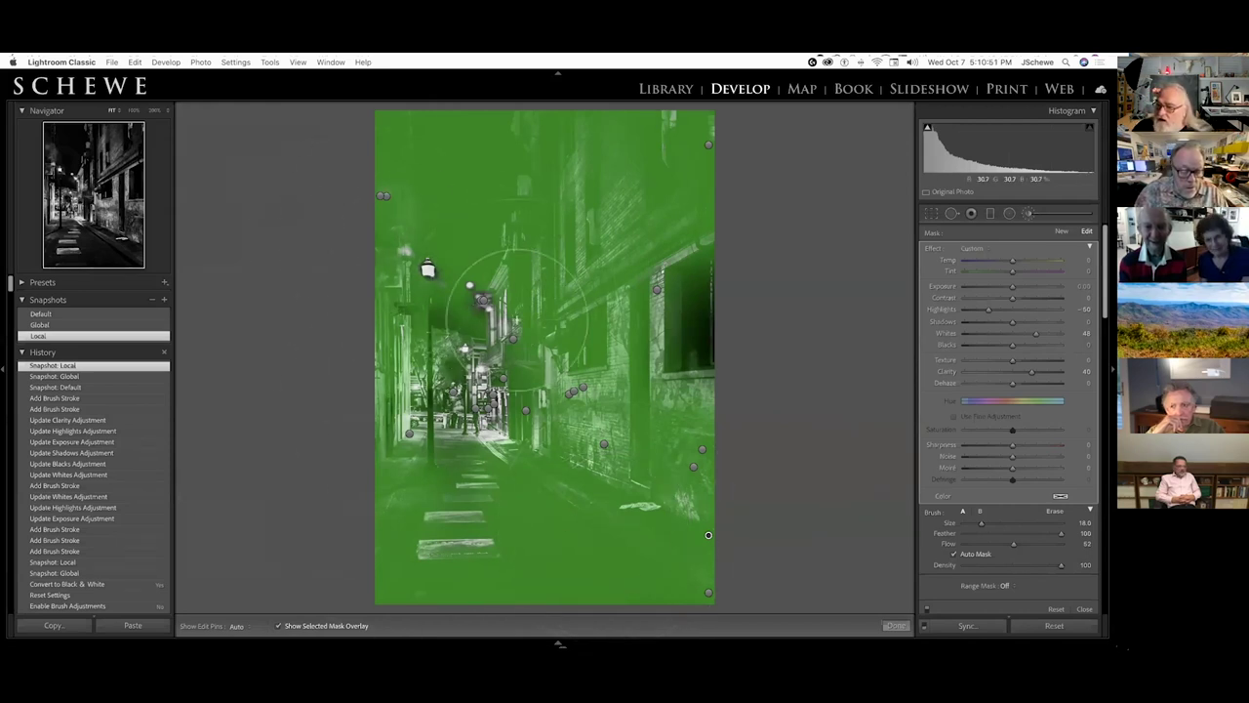
Step: Inspect the masks on the upper buildings, far end, distant lights, figure, tree and left building edge
{"action": "left_click", "coordinate": [513, 339]}
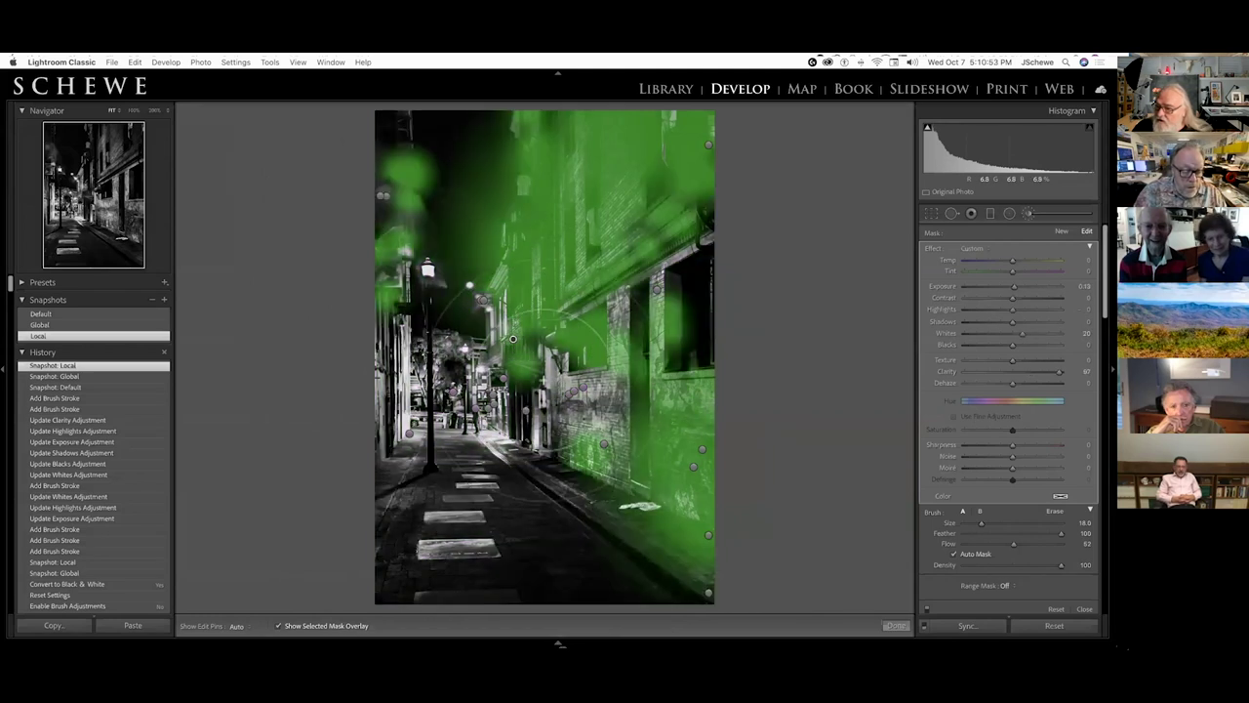
{"action": "left_click", "coordinate": [527, 414]}
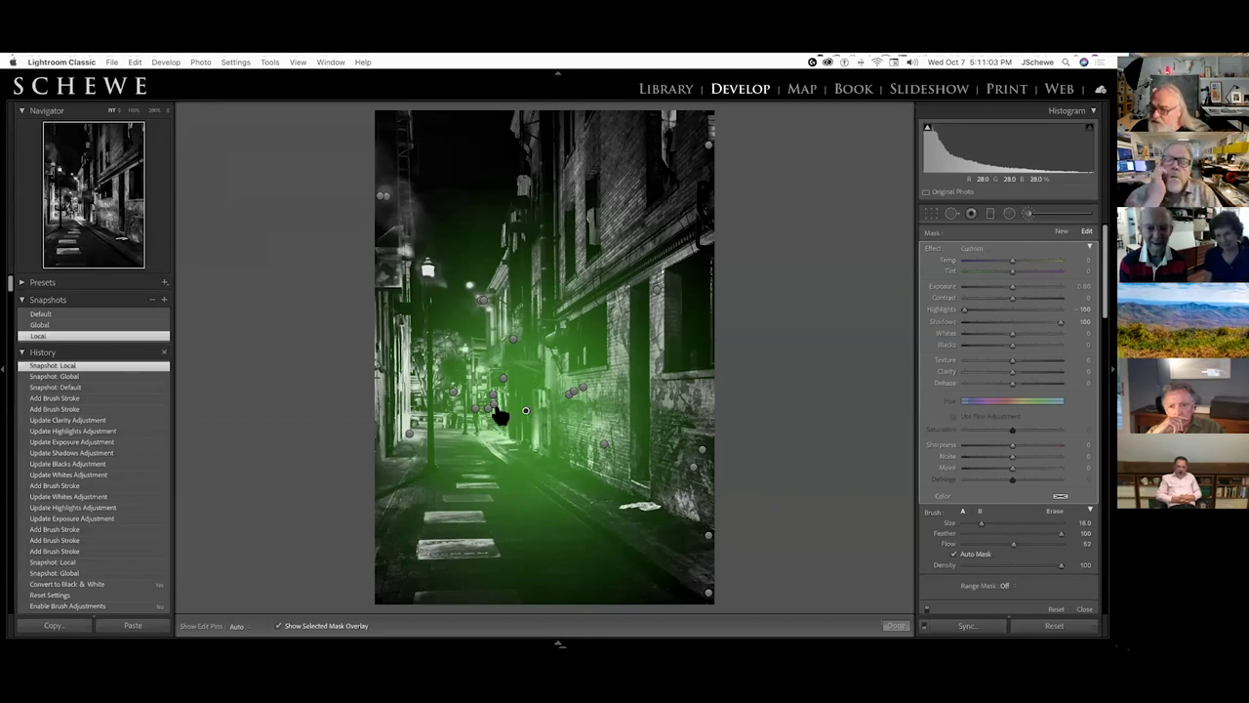
{"action": "left_click", "coordinate": [494, 406]}
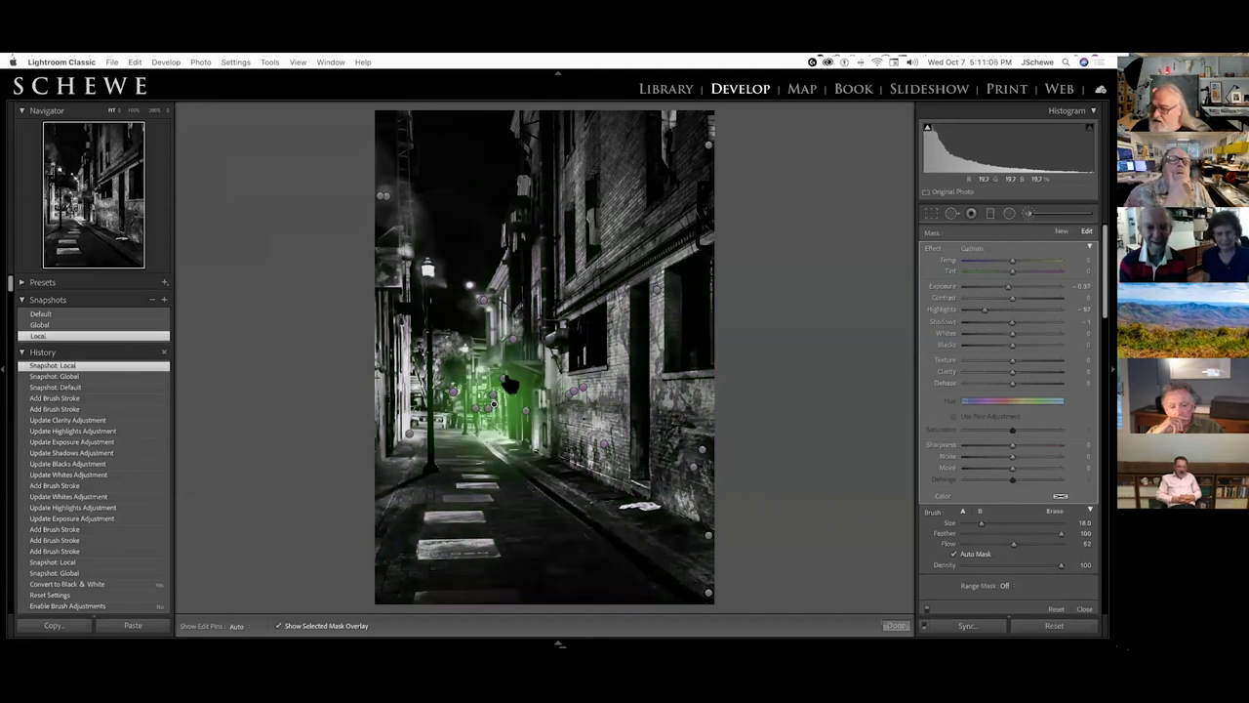
{"action": "left_click", "coordinate": [502, 378]}
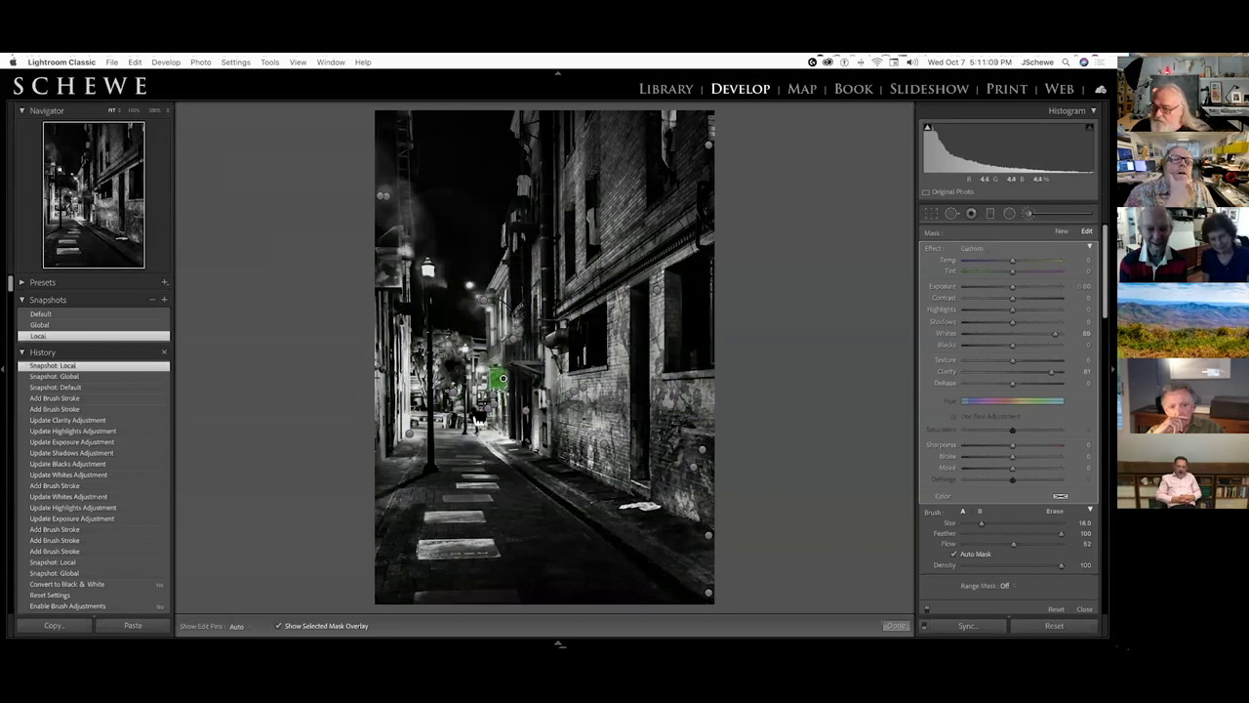
{"action": "left_click", "coordinate": [475, 410]}
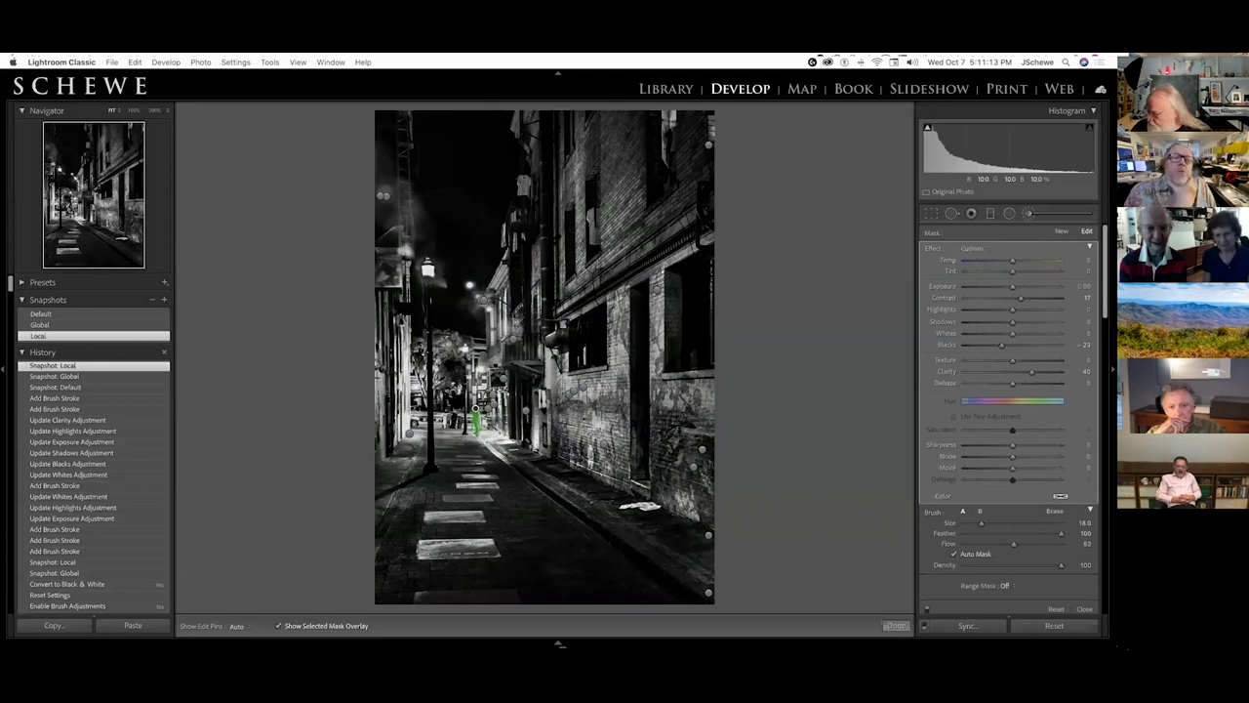
{"action": "left_click", "coordinate": [455, 395]}
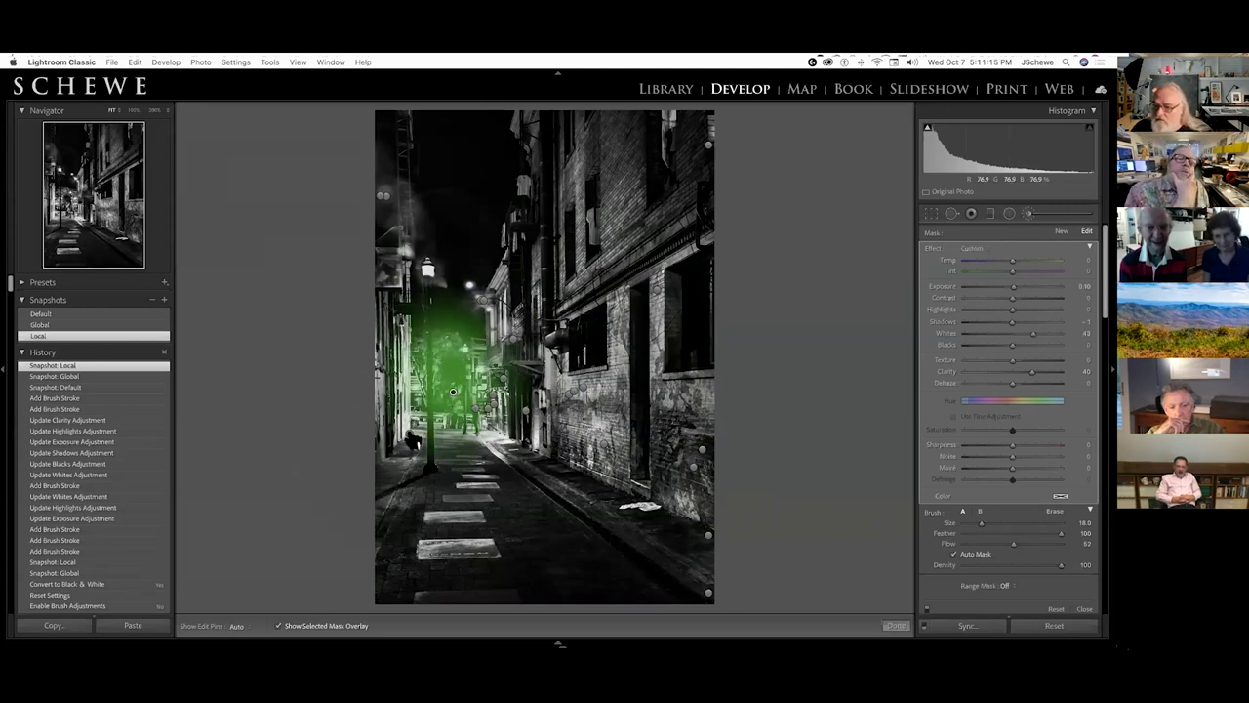
{"action": "left_click", "coordinate": [409, 434]}
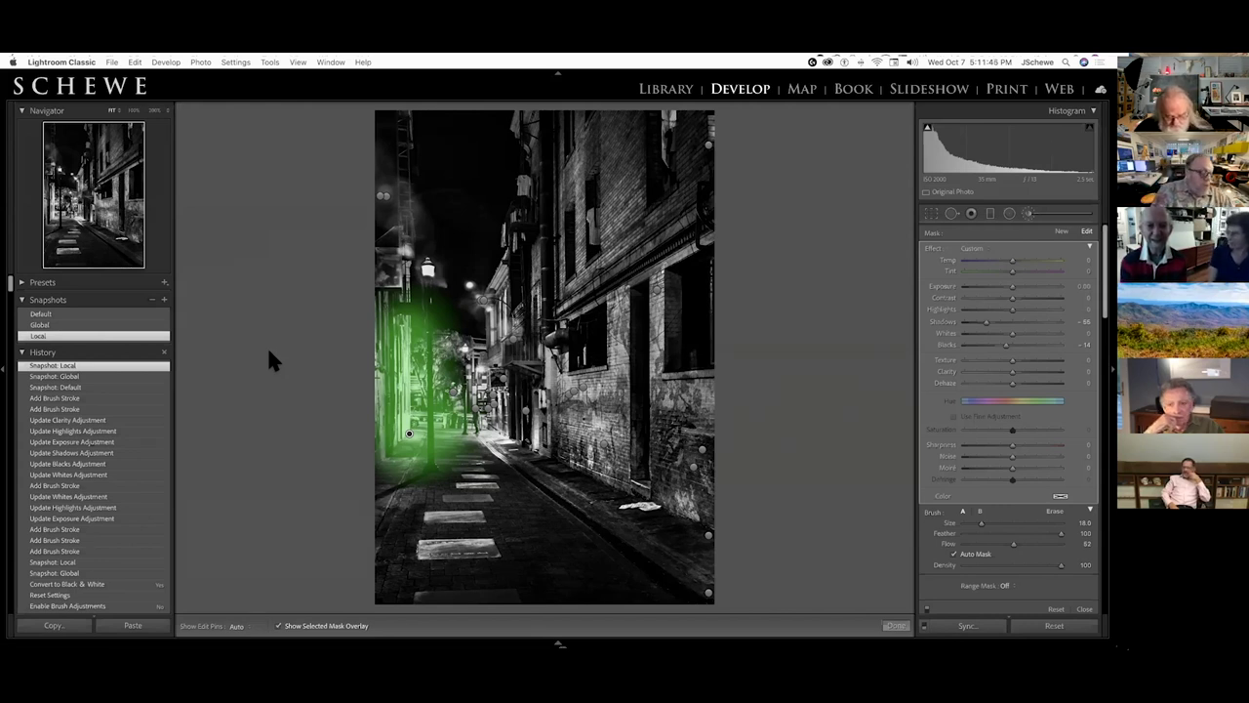
Step: Compare the Default and Global snapshots, keep Local, and return to the Library grid
{"action": "left_click", "coordinate": [46, 317]}
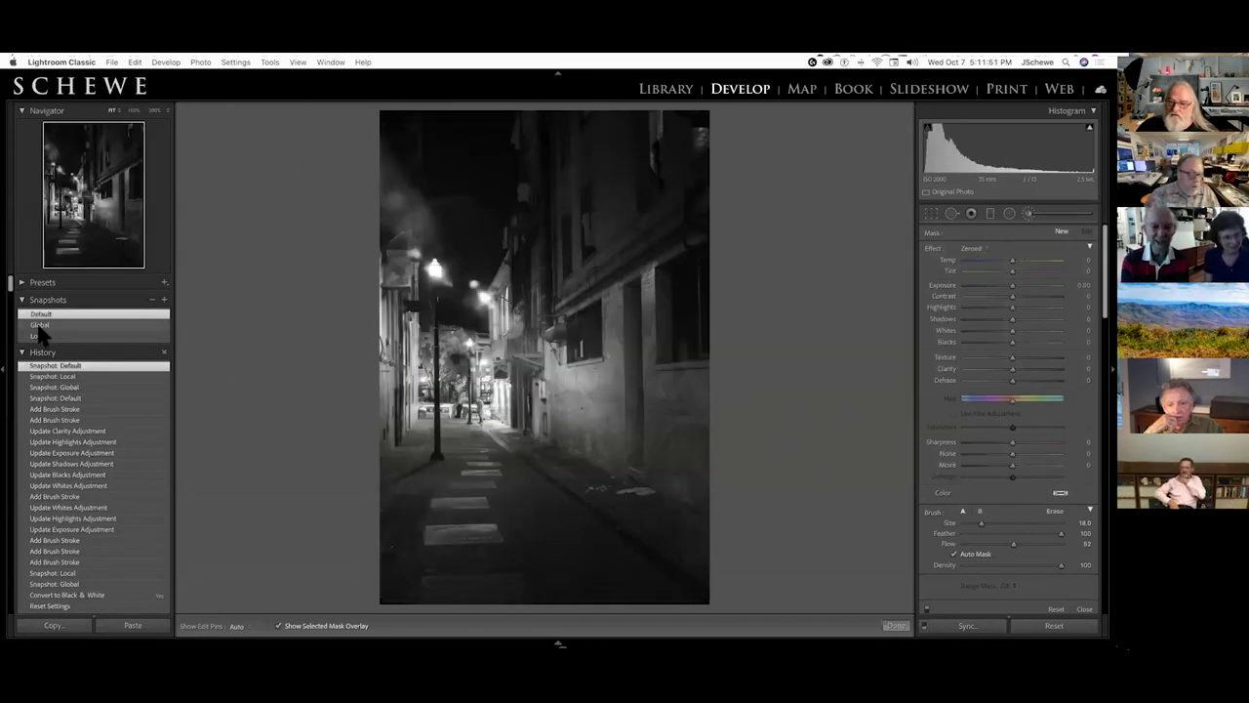
{"action": "left_click", "coordinate": [38, 325]}
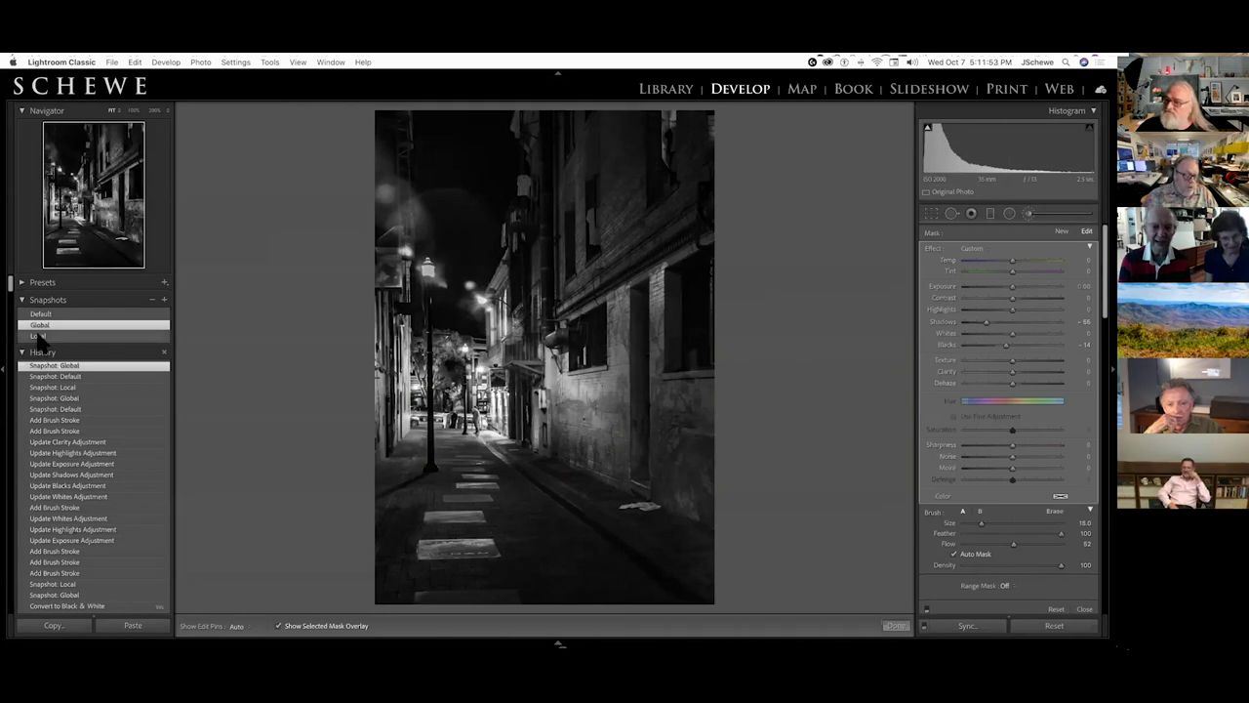
{"action": "left_click", "coordinate": [39, 336]}
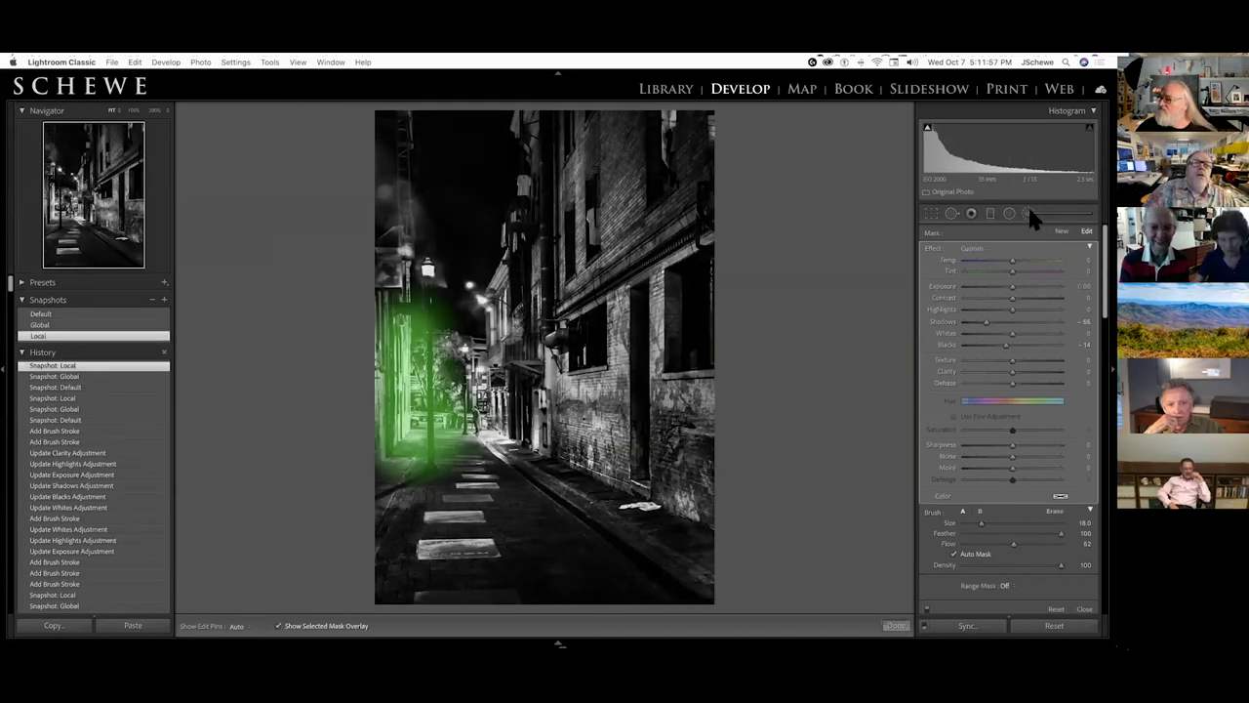
{"action": "key", "text": "g"}
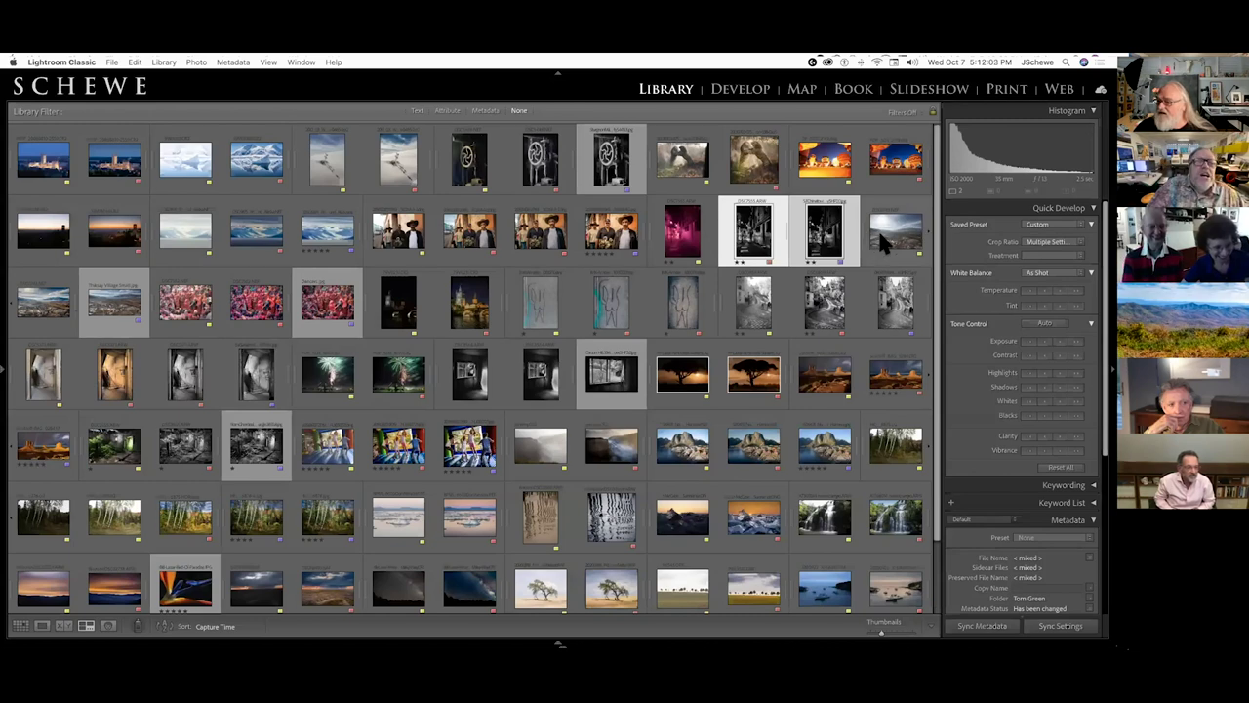
Step: Select the three mountain-town landscapes, show them in Survey view, and make the second active
{"action": "left_click", "coordinate": [193, 310]}
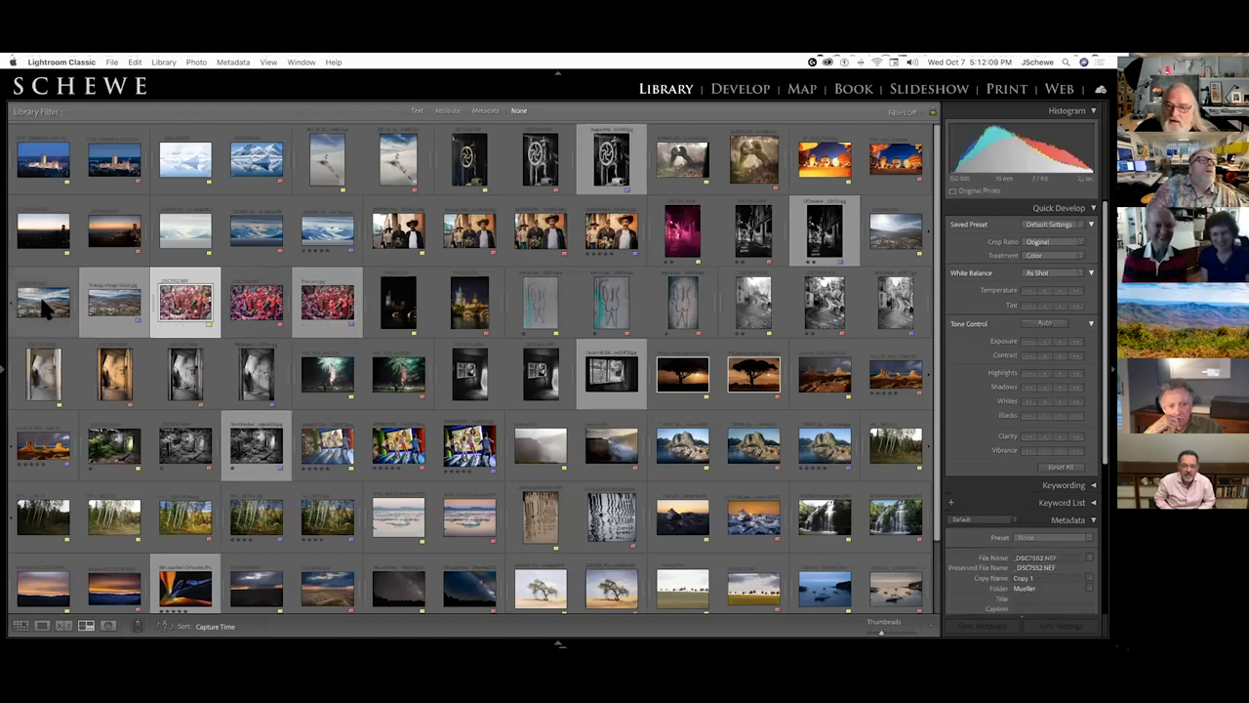
{"action": "left_click", "coordinate": [895, 230]}
{"action": "left_click", "coordinate": [95, 297], "text": "shift"}
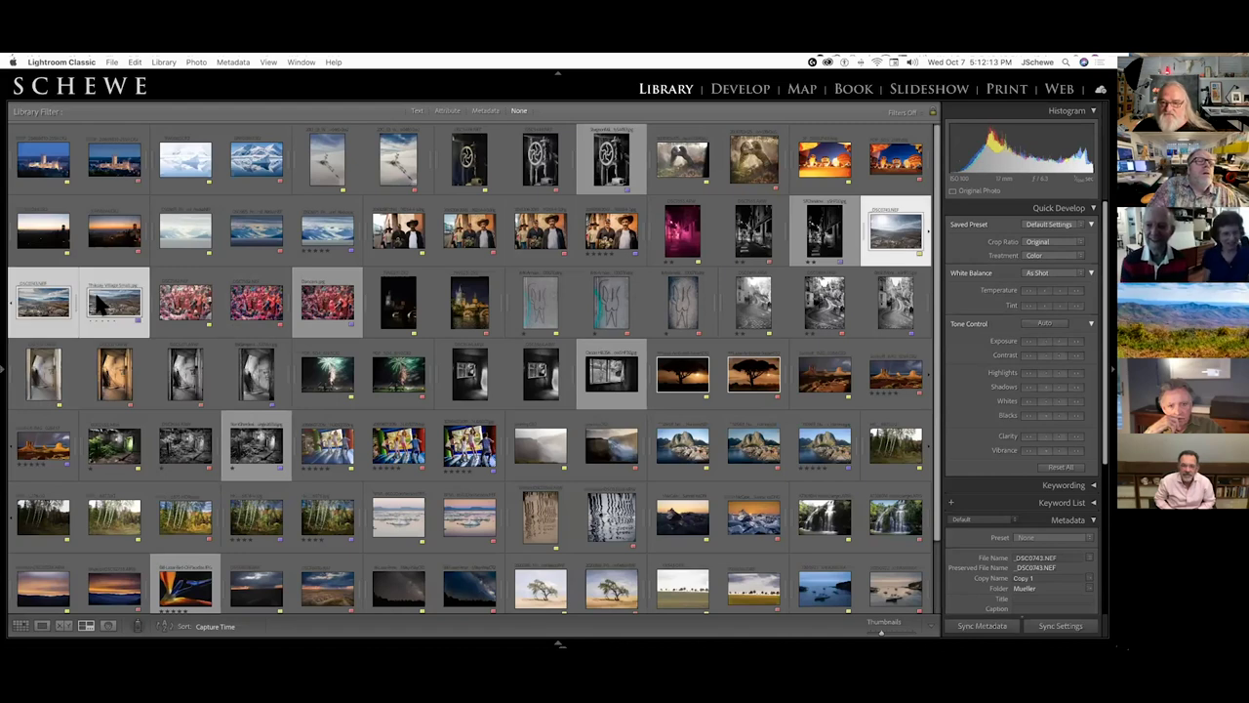
{"action": "key", "text": "n"}
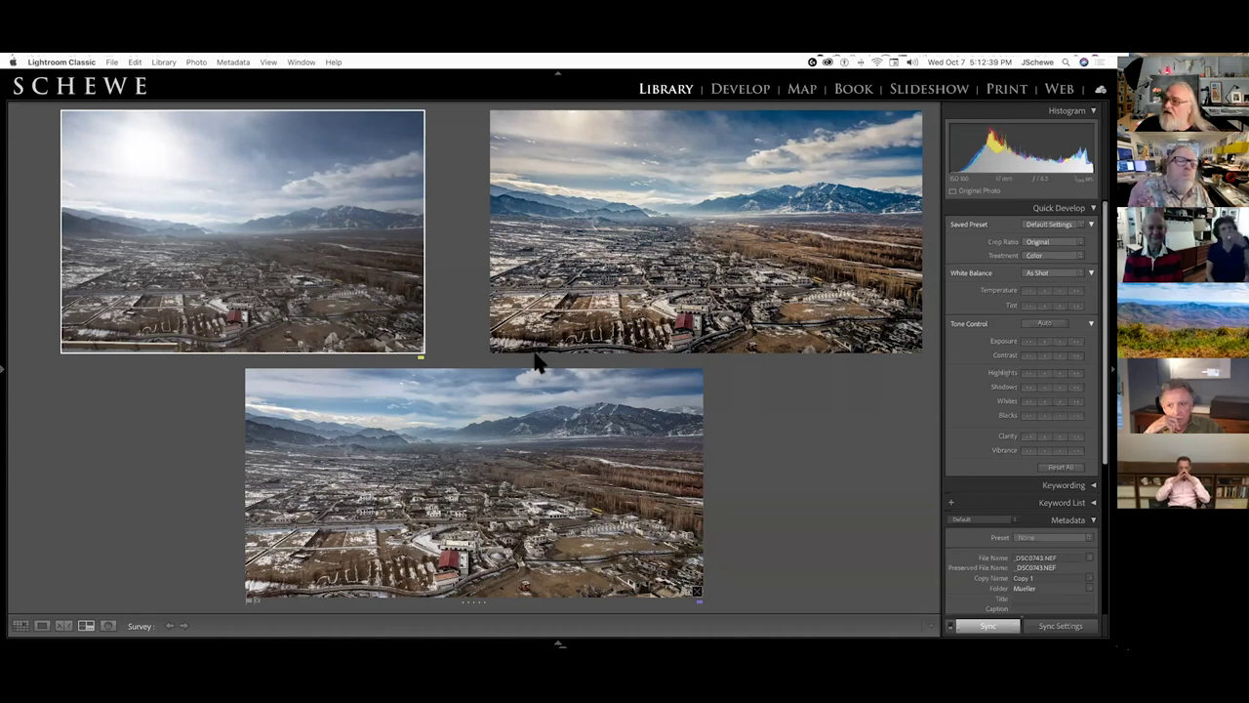
{"action": "key", "text": "super+shift+v"}
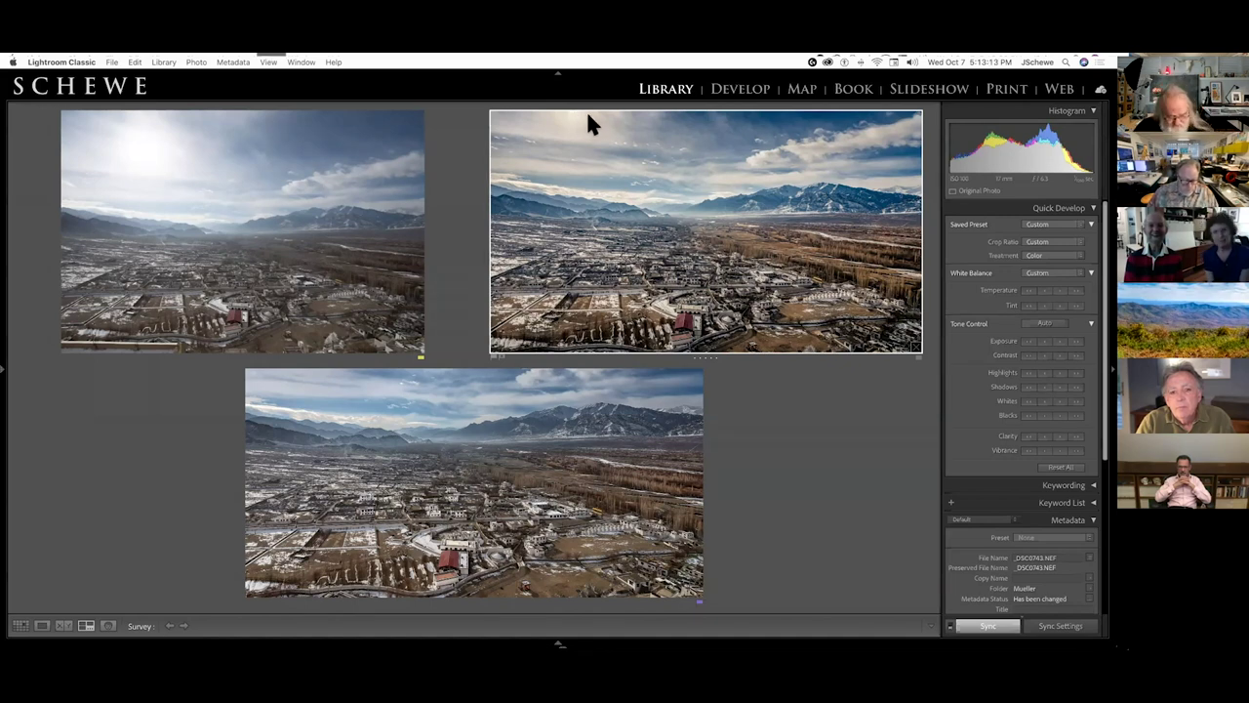
Step: In Develop, inspect the landscape's two brush masks, including the Exposure 3.31 one, then return to Grid
{"action": "key", "text": "d"}
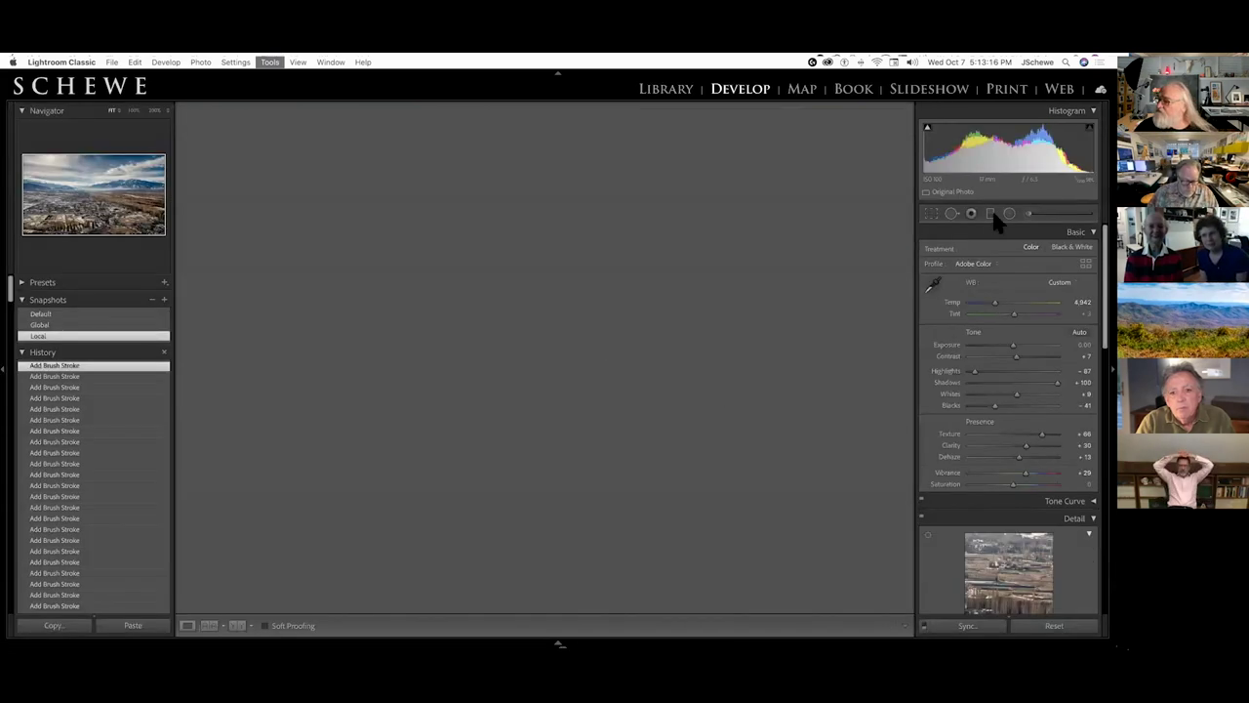
{"action": "left_click", "coordinate": [1029, 214]}
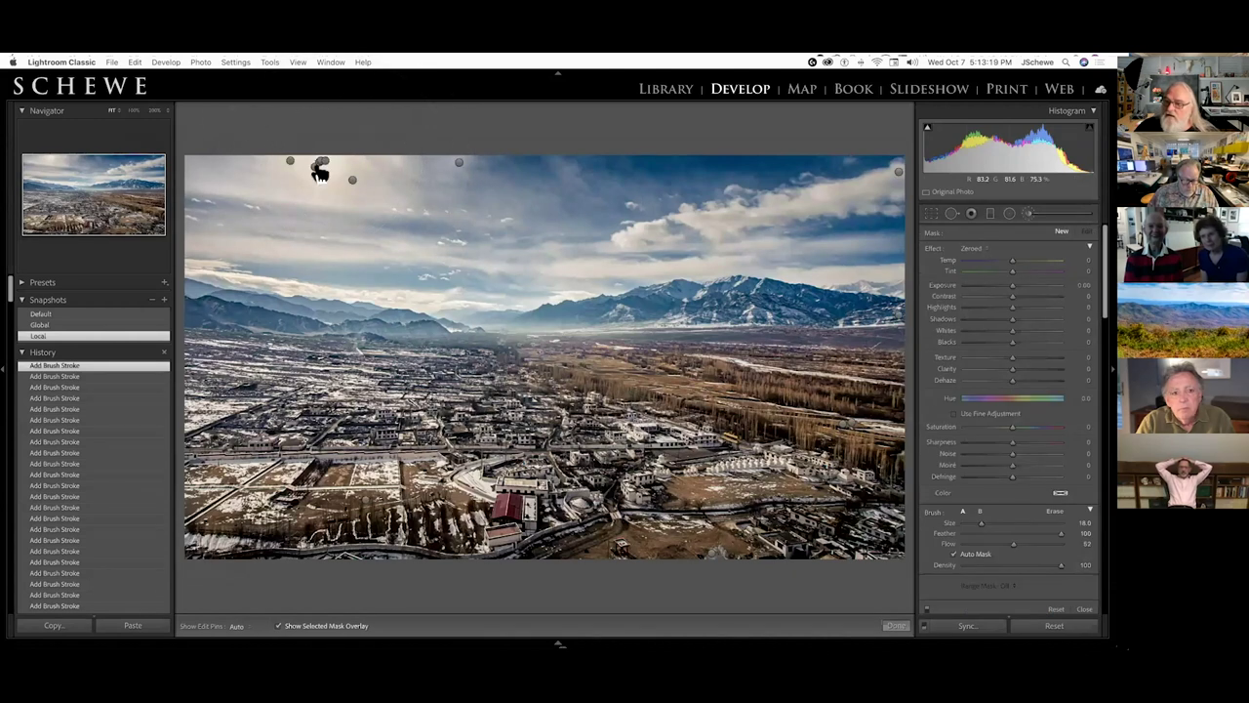
{"action": "left_click", "coordinate": [323, 163]}
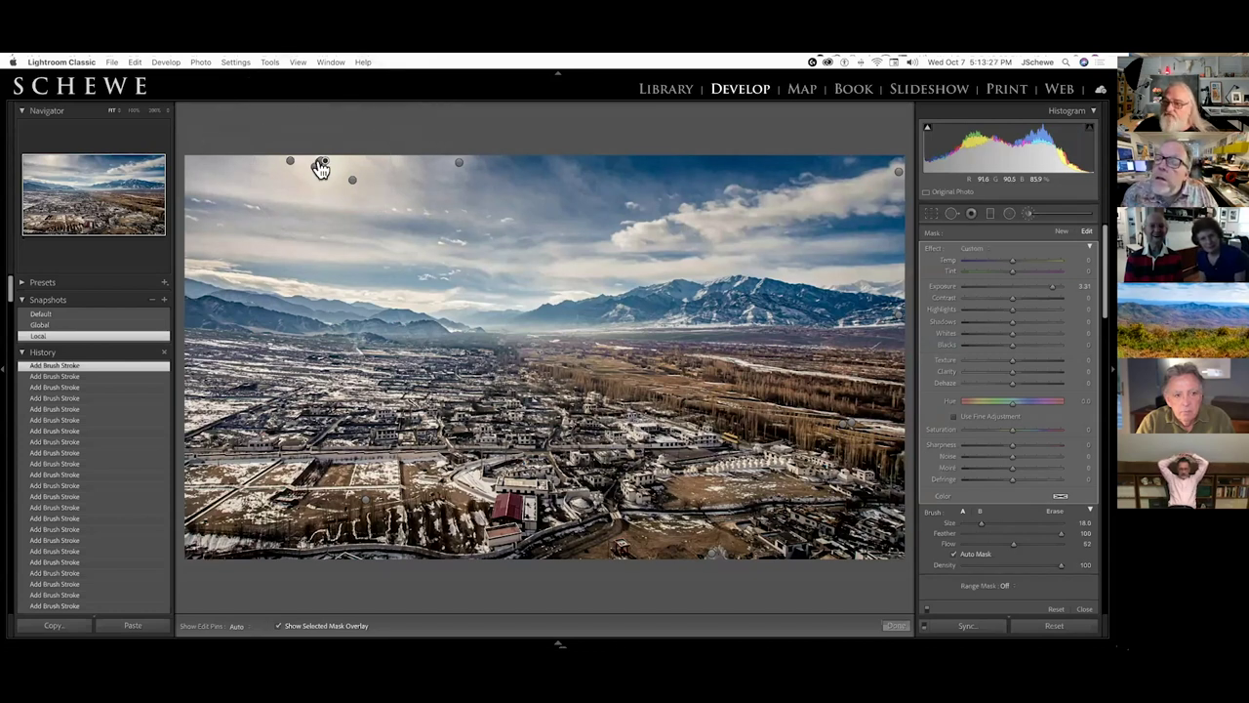
{"action": "left_click", "coordinate": [321, 166]}
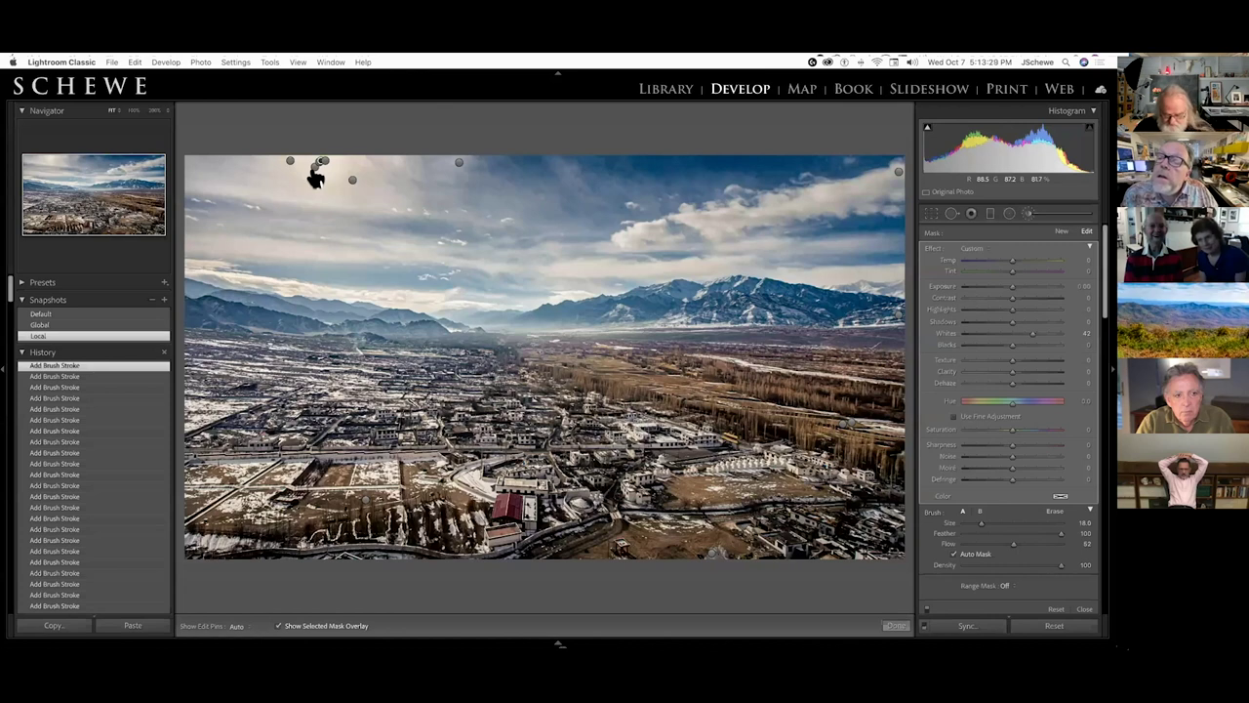
{"action": "key", "text": "o"}
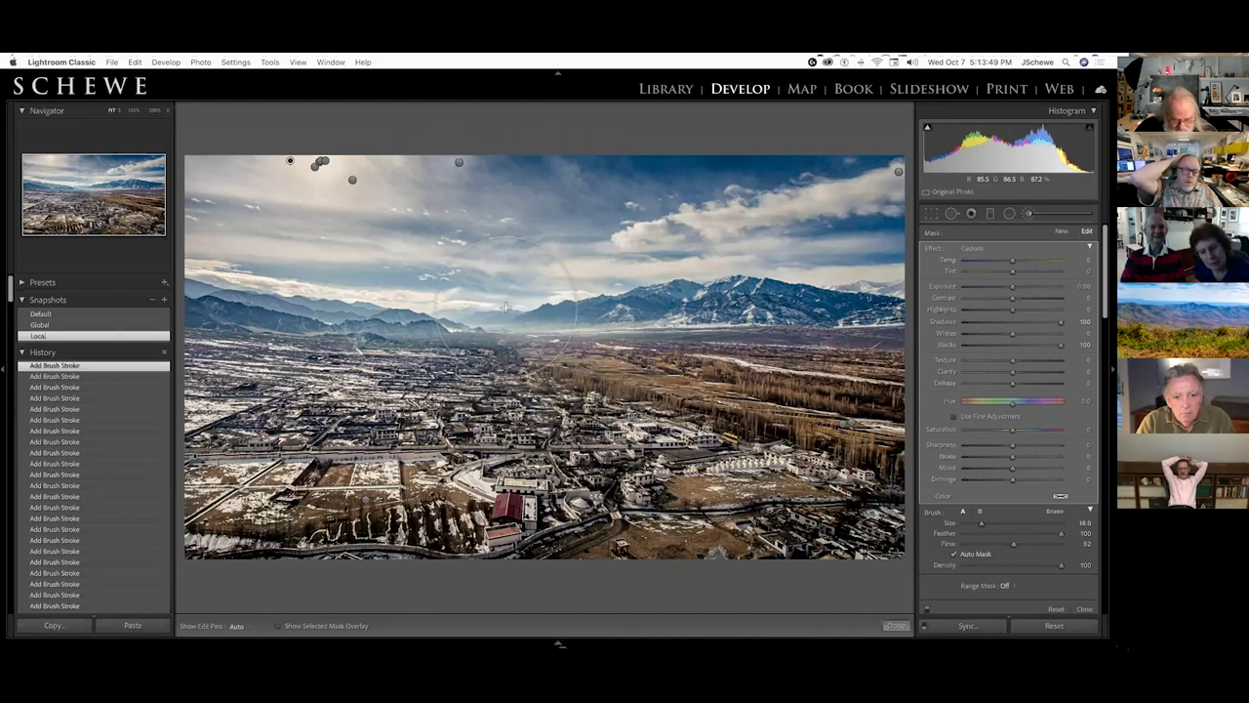
{"action": "key", "text": "g"}
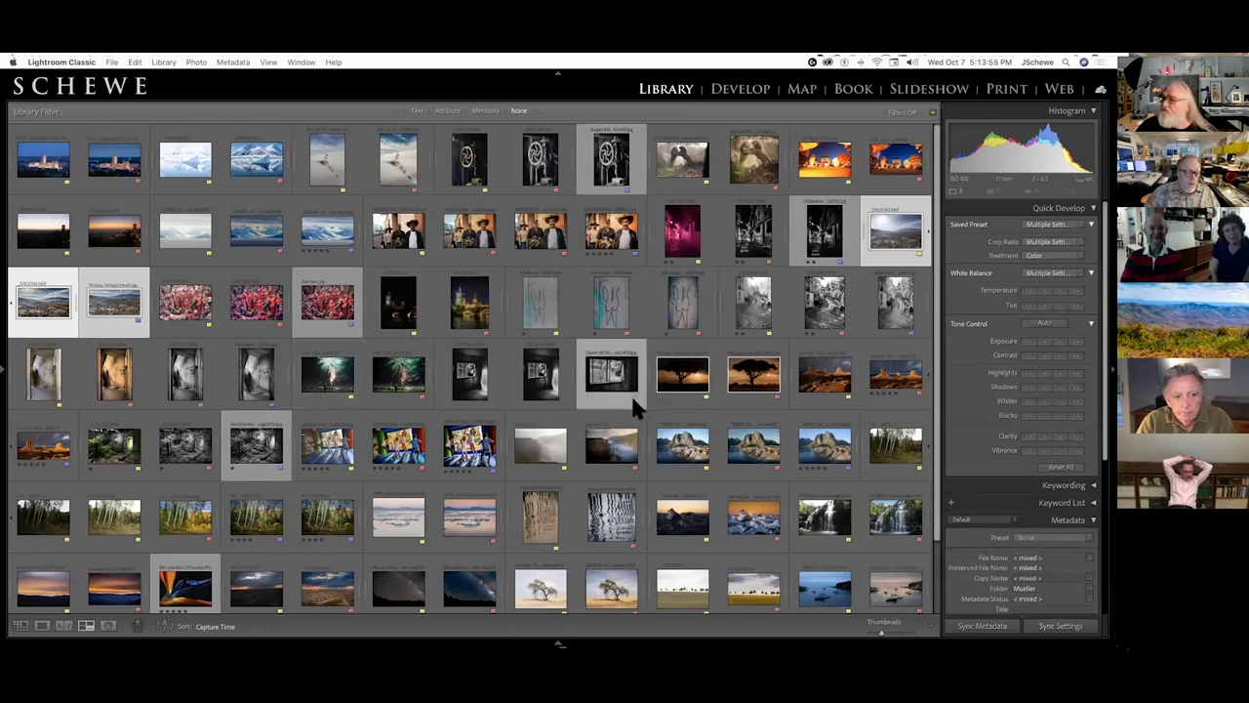
Step: Survey the three red crowd versions, drop the first, and open the chosen one in Develop
{"action": "left_click", "coordinate": [178, 309]}
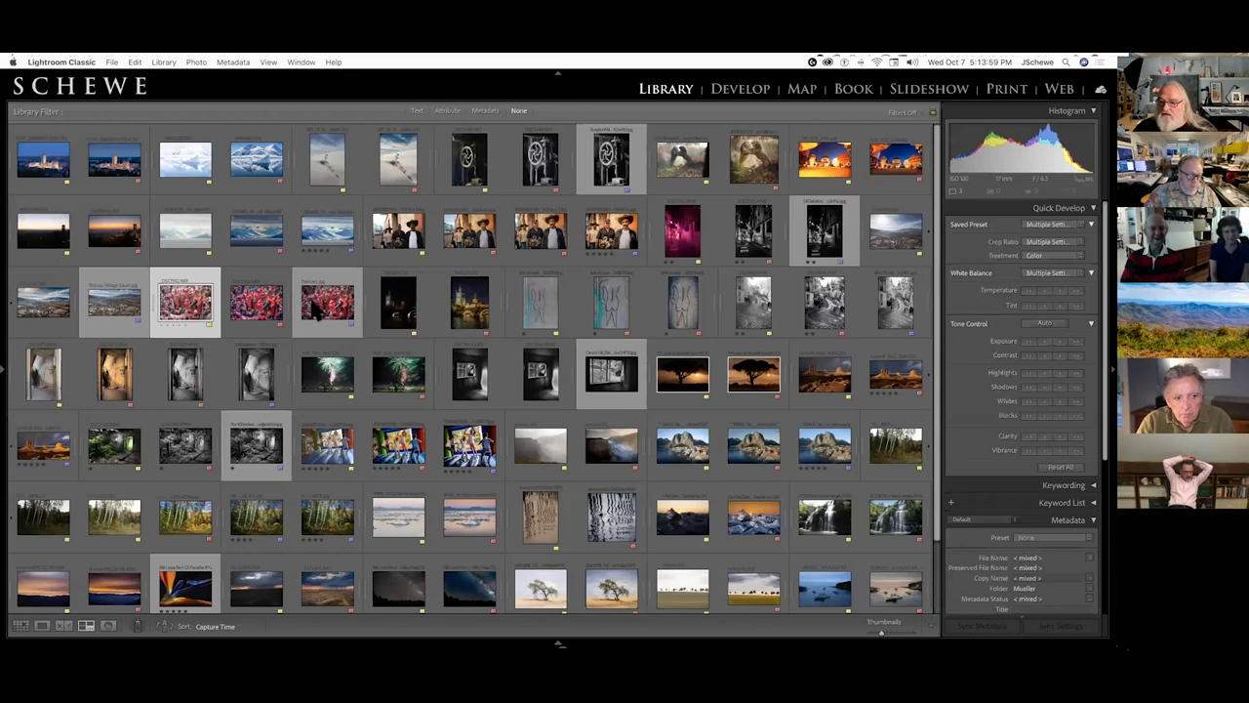
{"action": "left_click", "coordinate": [319, 308], "text": "shift"}
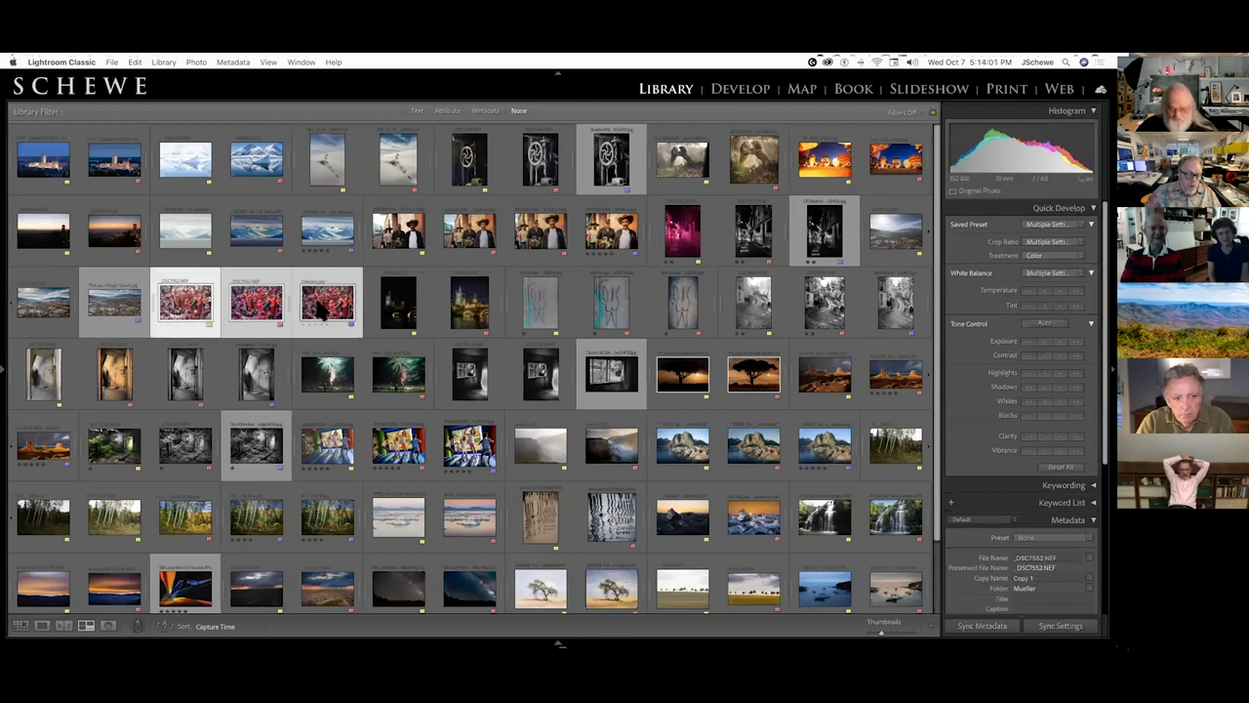
{"action": "key", "text": "n"}
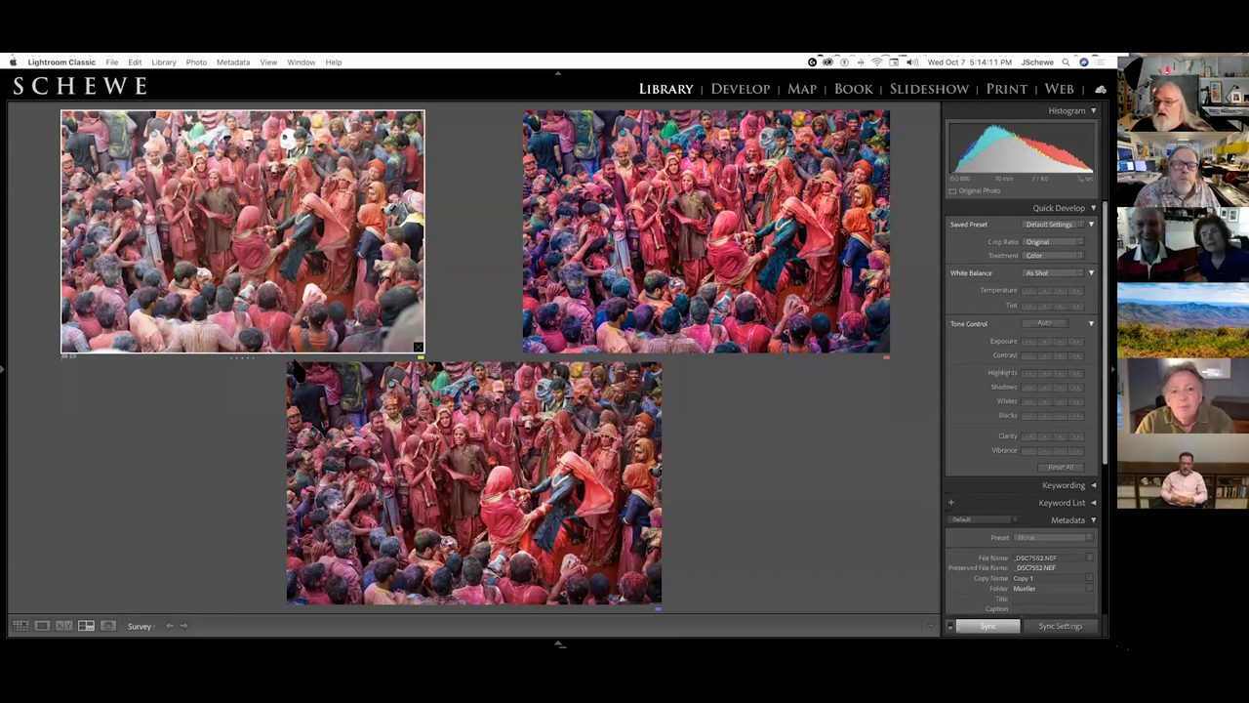
{"action": "left_click", "coordinate": [418, 348]}
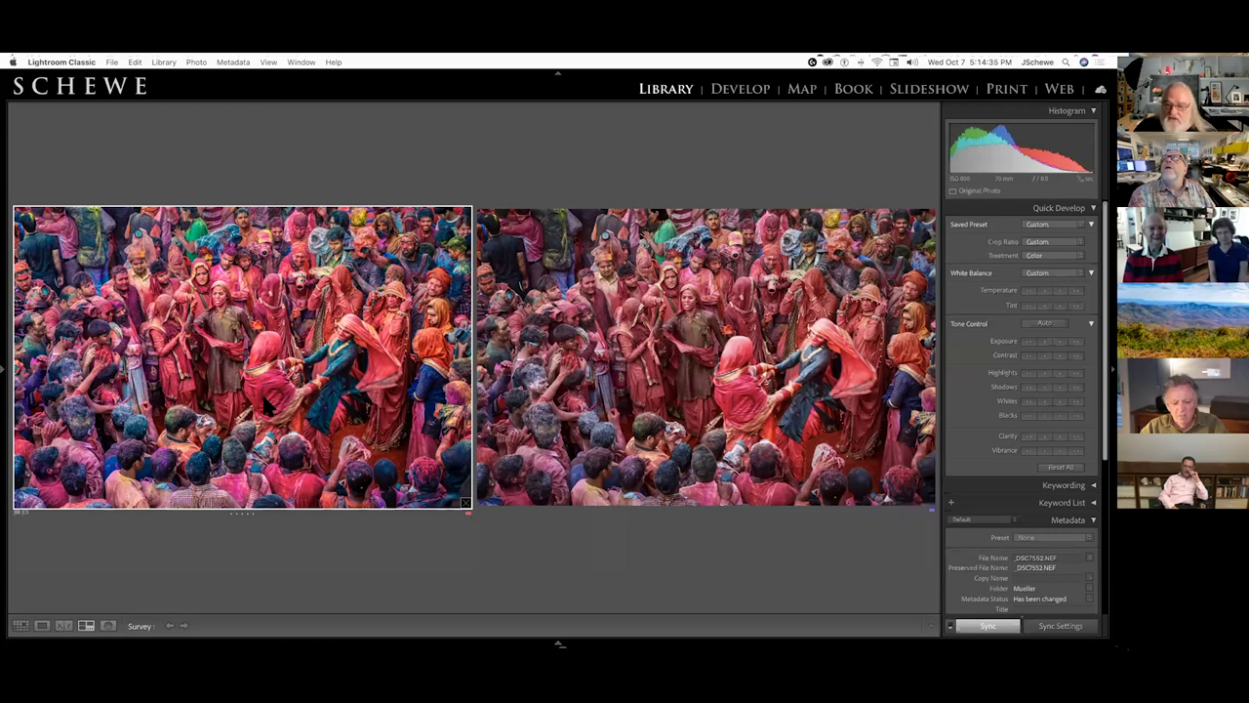
{"action": "key", "text": "d"}
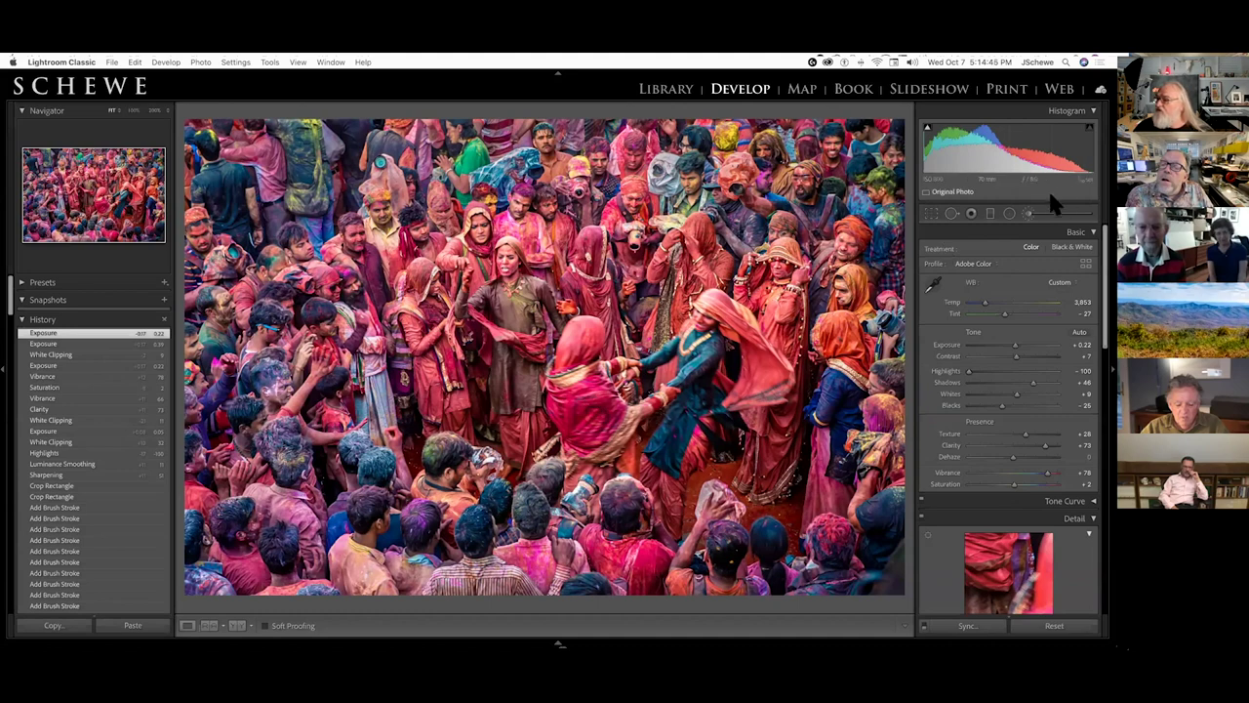
Step: Inspect the crowd photo's brush mask, then leave the brush to view its color grading
{"action": "key", "text": "k"}
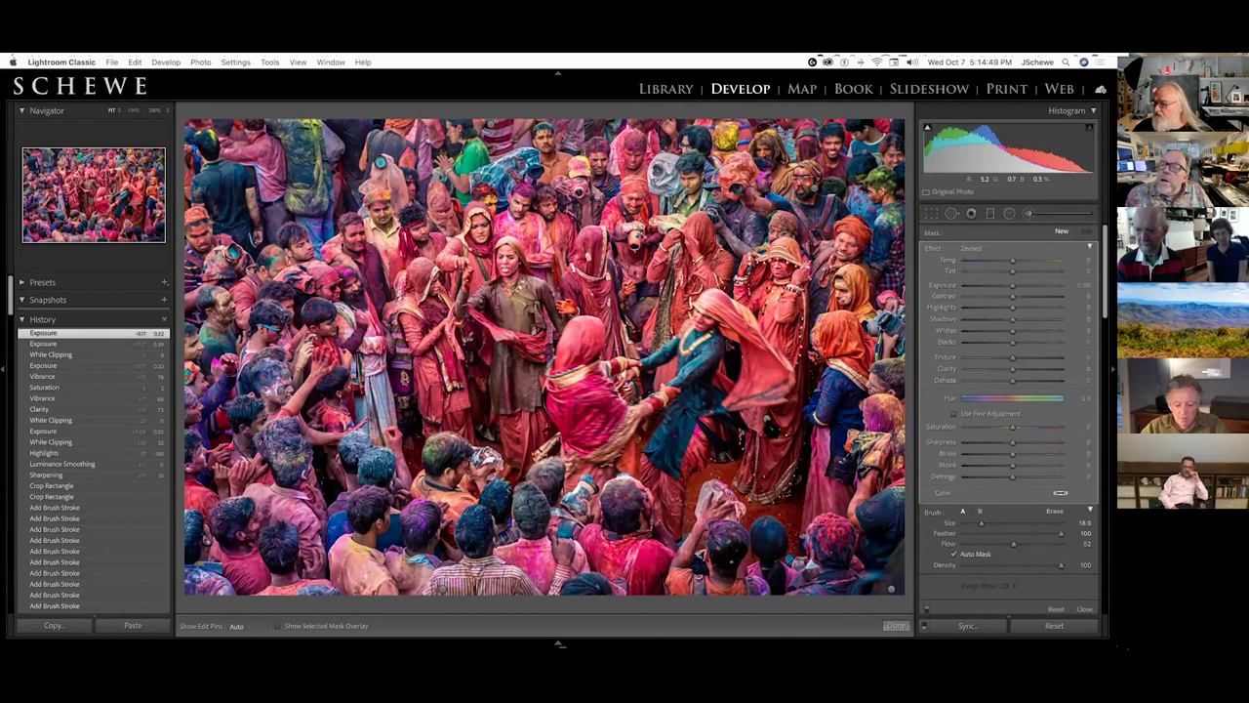
{"action": "left_click", "coordinate": [769, 420]}
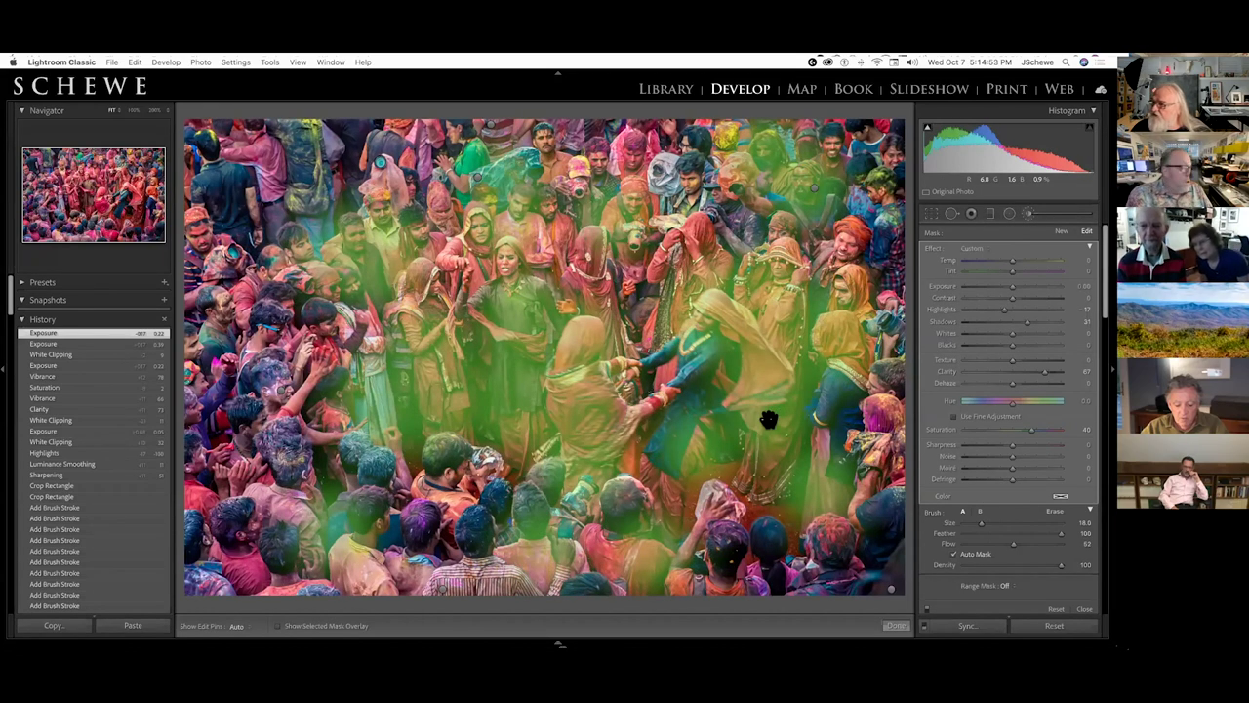
{"action": "key", "text": "super+4"}
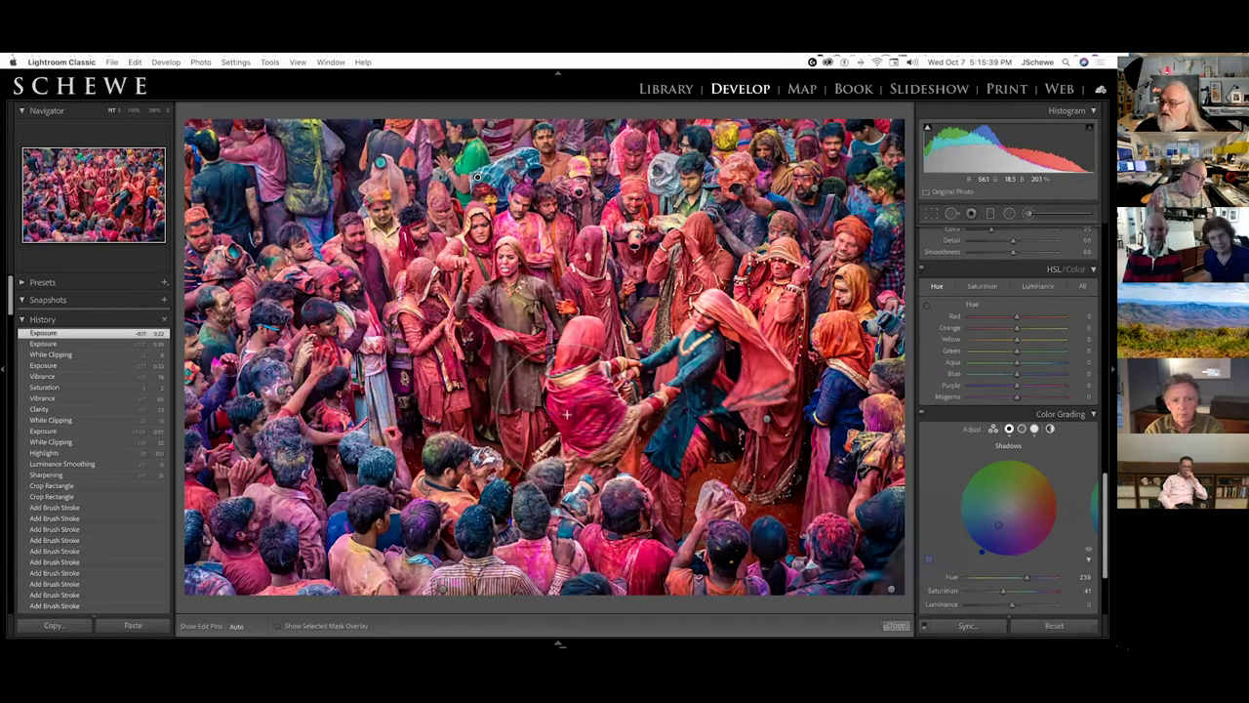
Step: View the dancers at 100%, collapse the histogram, fit the photo, and return to Grid
{"action": "key", "text": "z"}
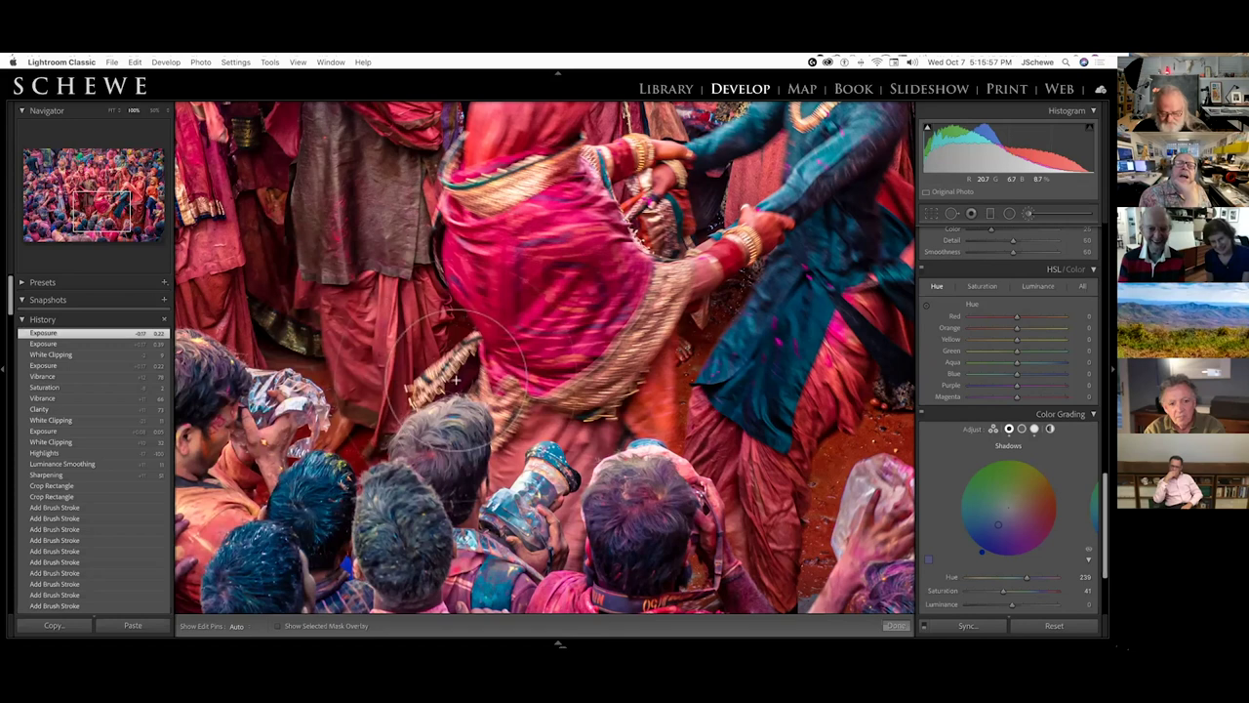
{"action": "key", "text": "super+0"}
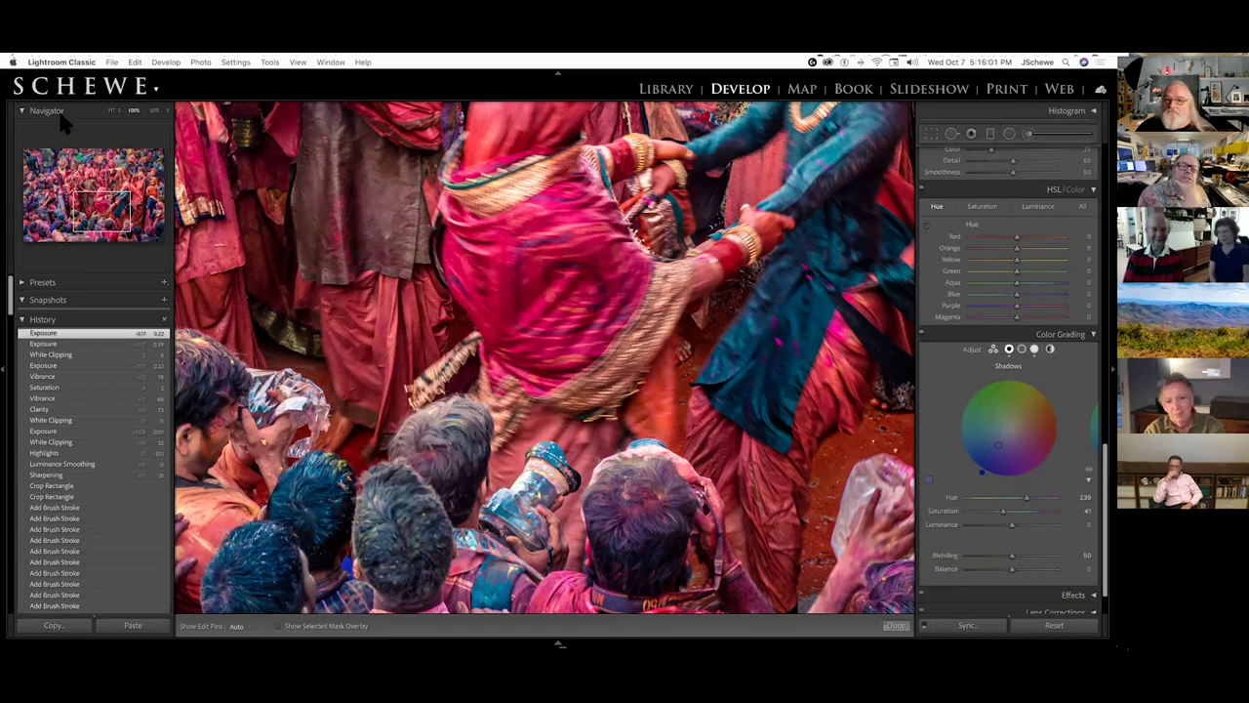
{"action": "left_click", "coordinate": [112, 112]}
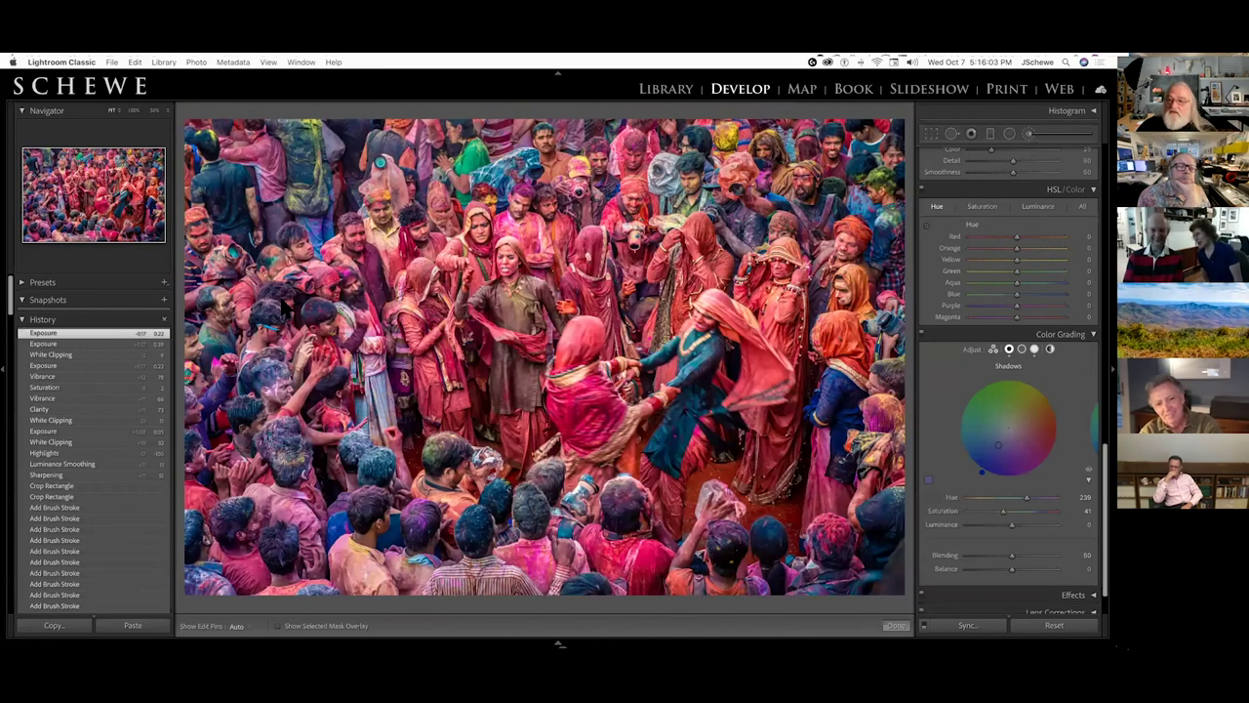
{"action": "key", "text": "g"}
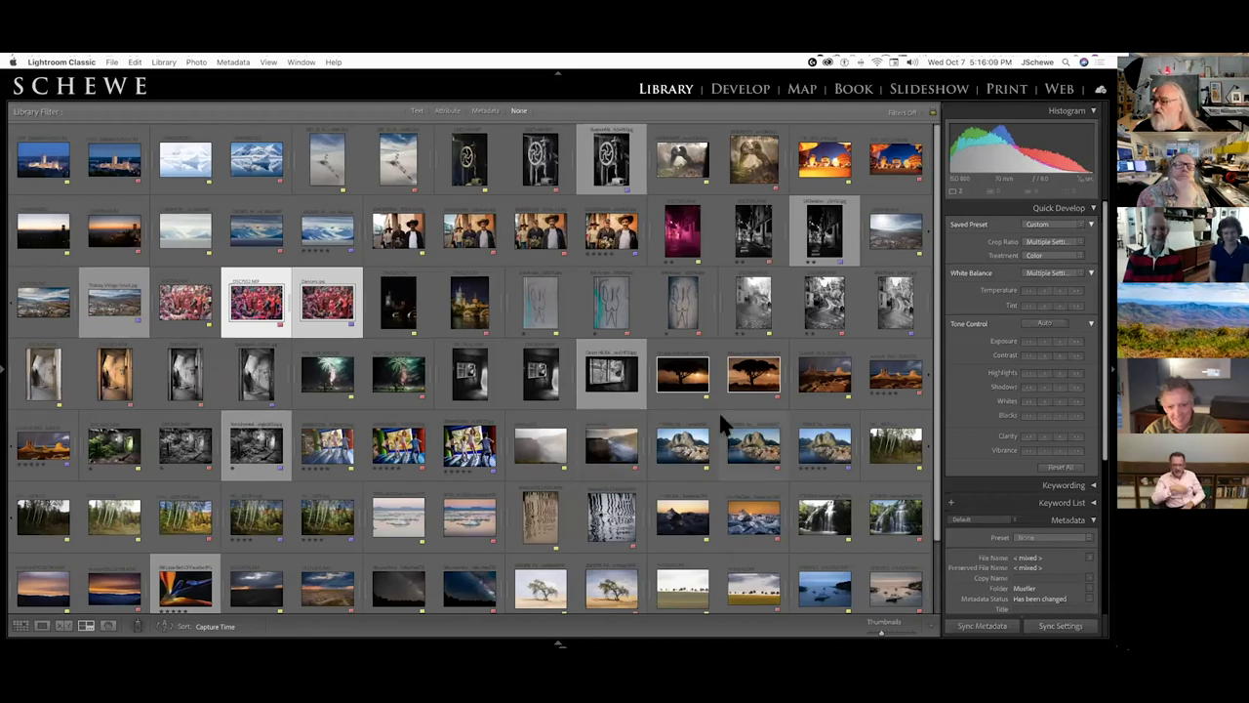
Step: Select the three black-and-white cobbled-street versions as one range
{"action": "left_click", "coordinate": [752, 304]}
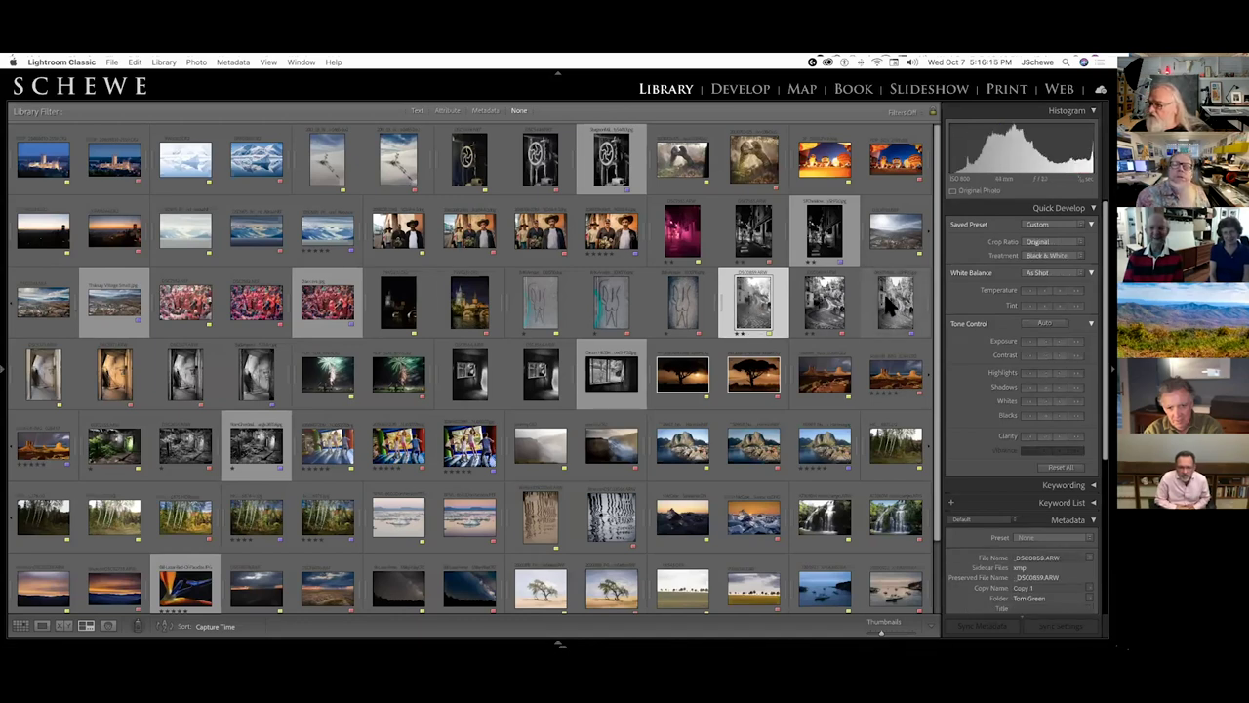
{"action": "left_click", "coordinate": [890, 304], "text": "shift"}
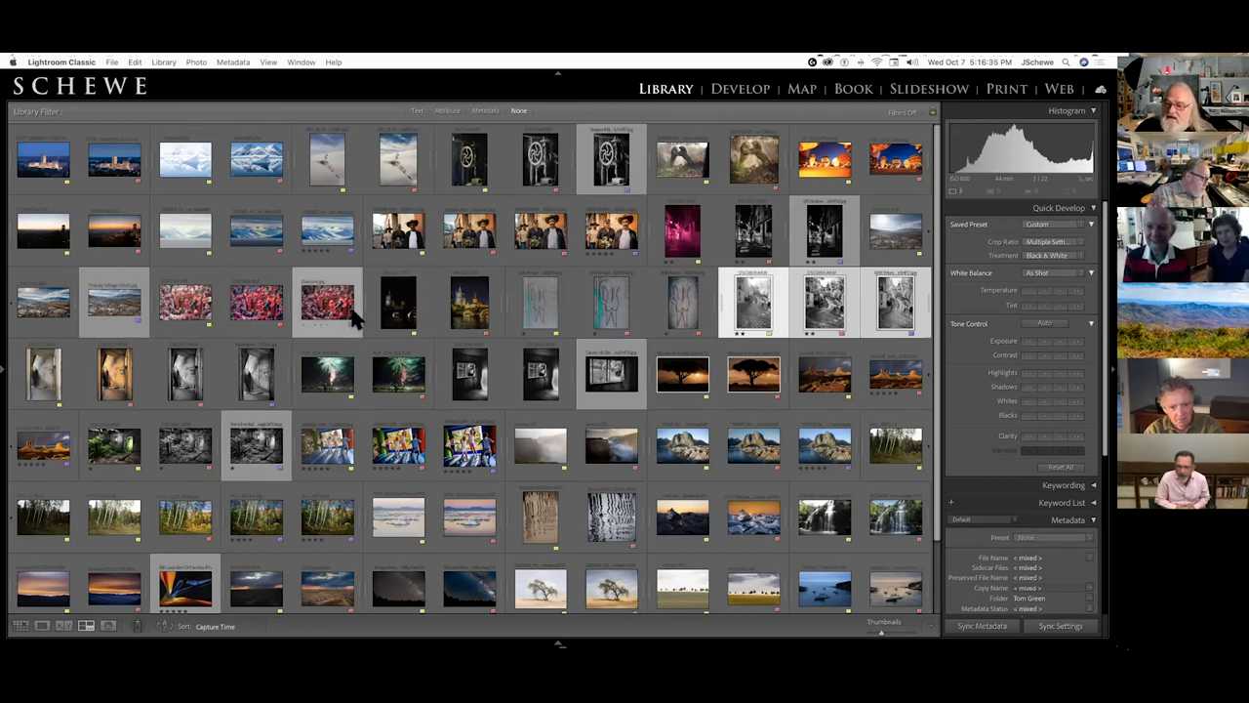
{"action": "key", "text": "n"}
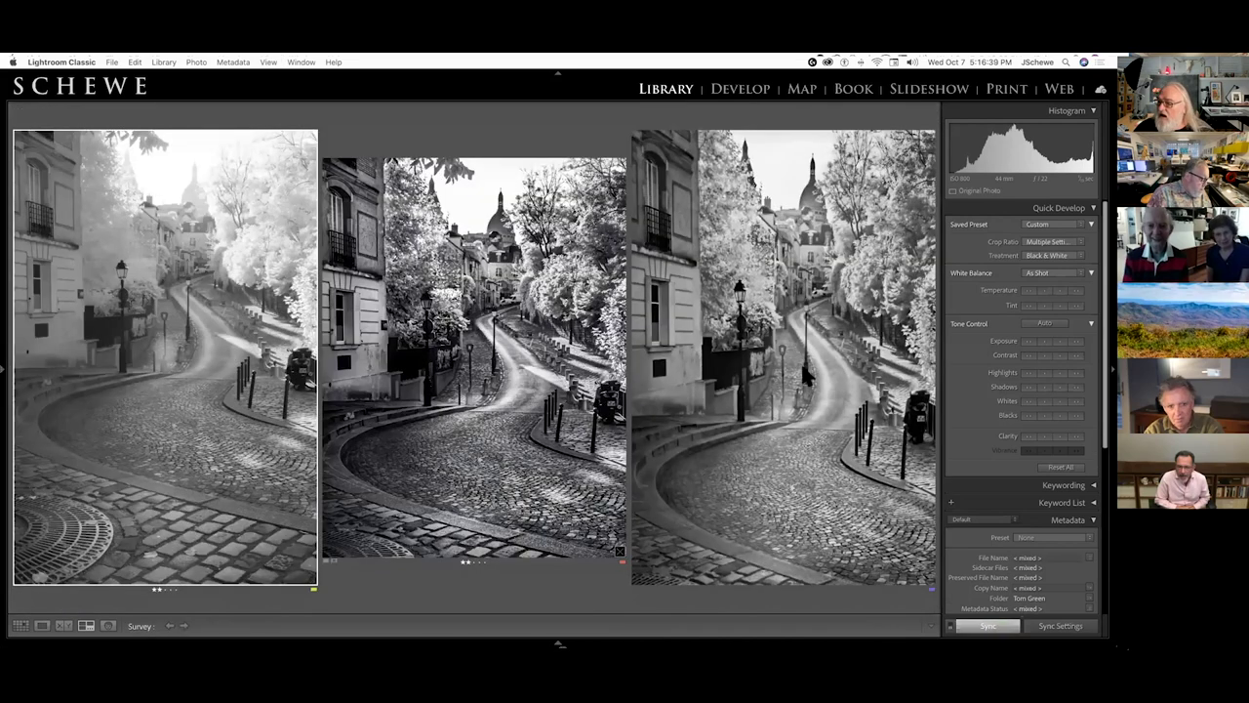
{"action": "left_click", "coordinate": [831, 458]}
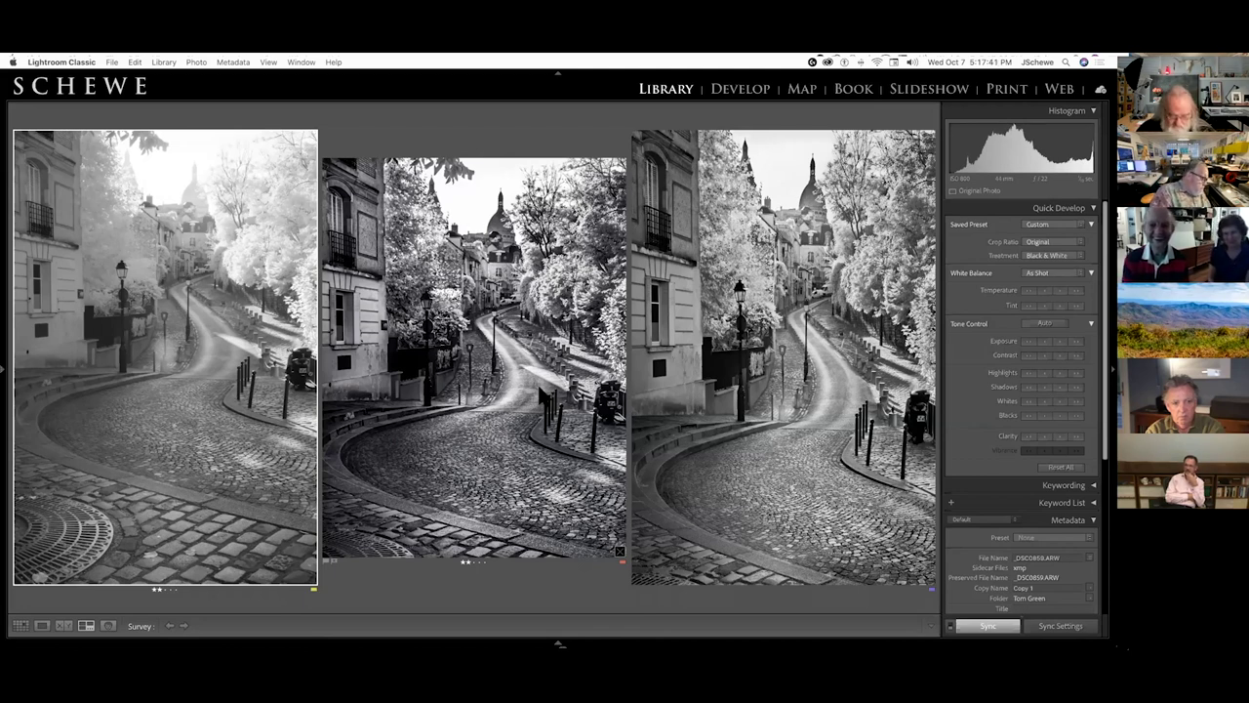
{"action": "key", "text": "g"}
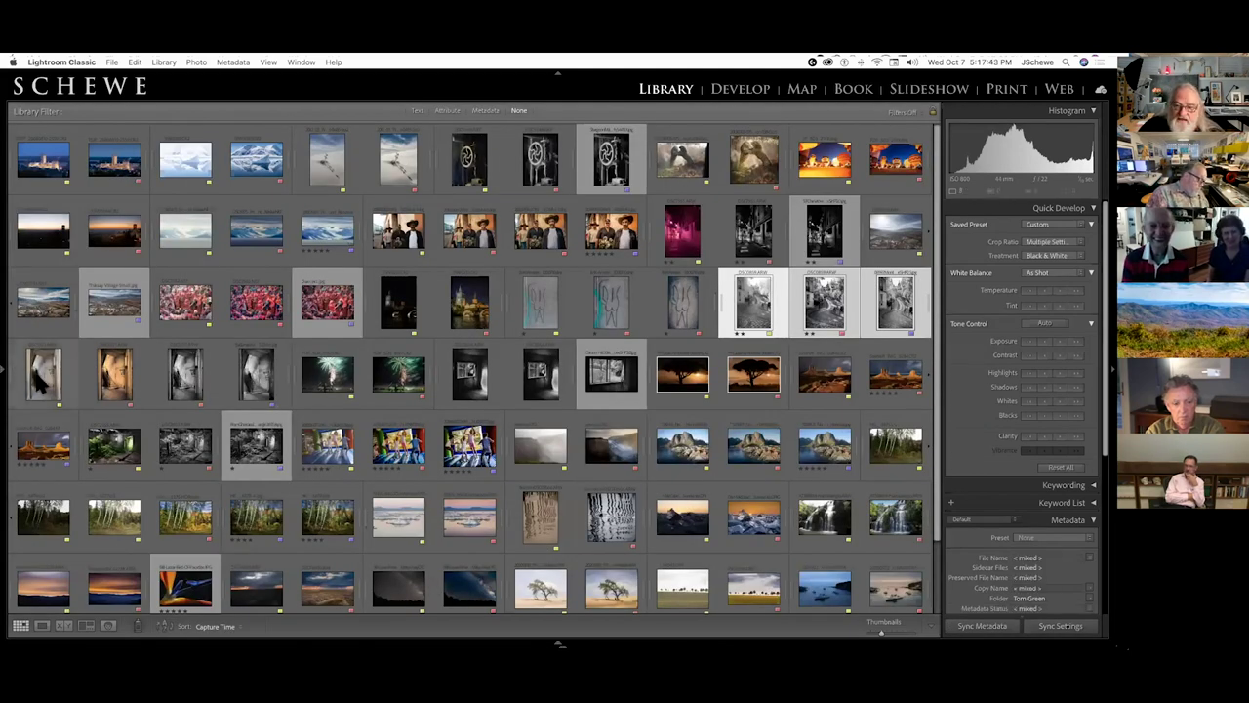
{"action": "left_click", "coordinate": [43, 380]}
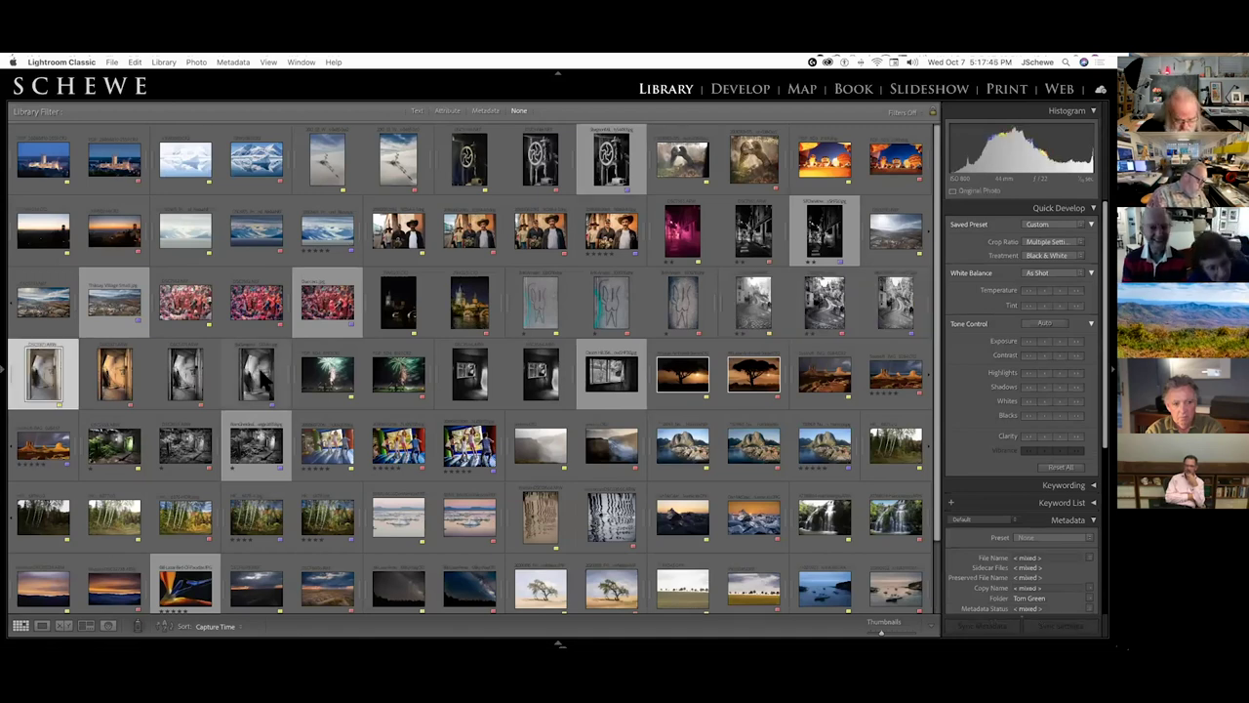
Step: Survey the four staircase versions, then drop the first and third to keep the warm colour and B&W ones
{"action": "left_click", "coordinate": [265, 378], "text": "shift"}
{"action": "key", "text": "n"}
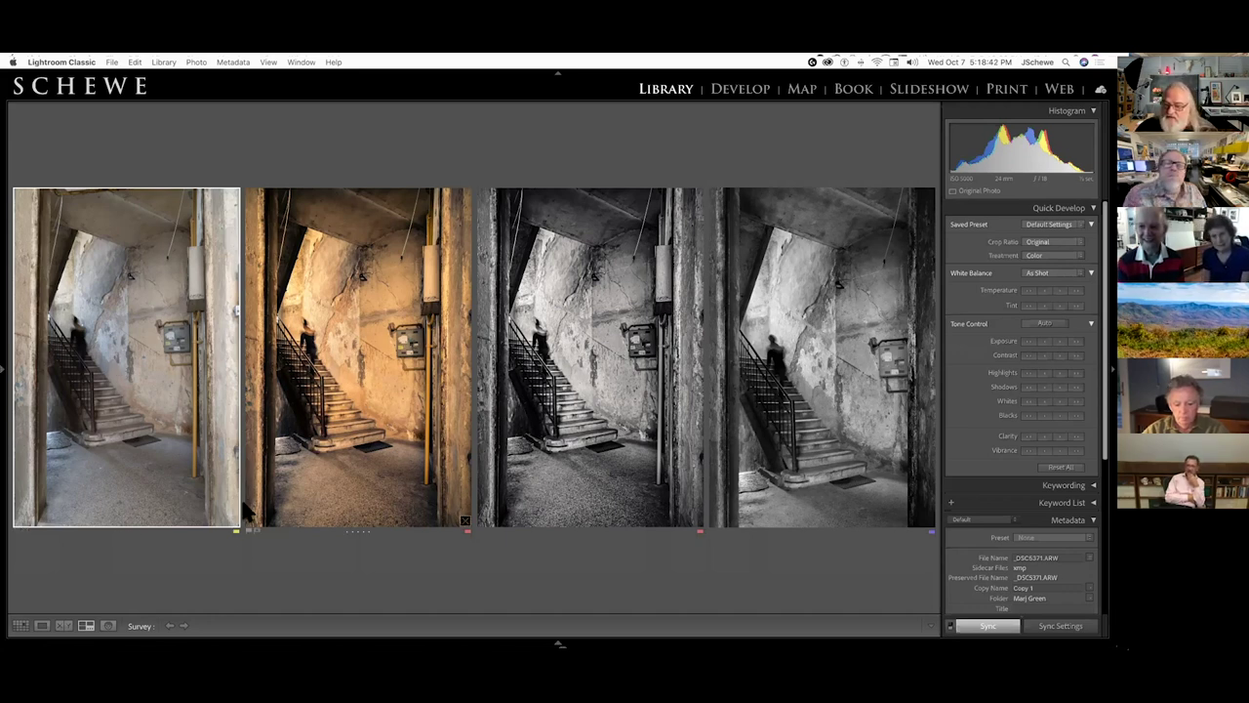
{"action": "left_click", "coordinate": [233, 522]}
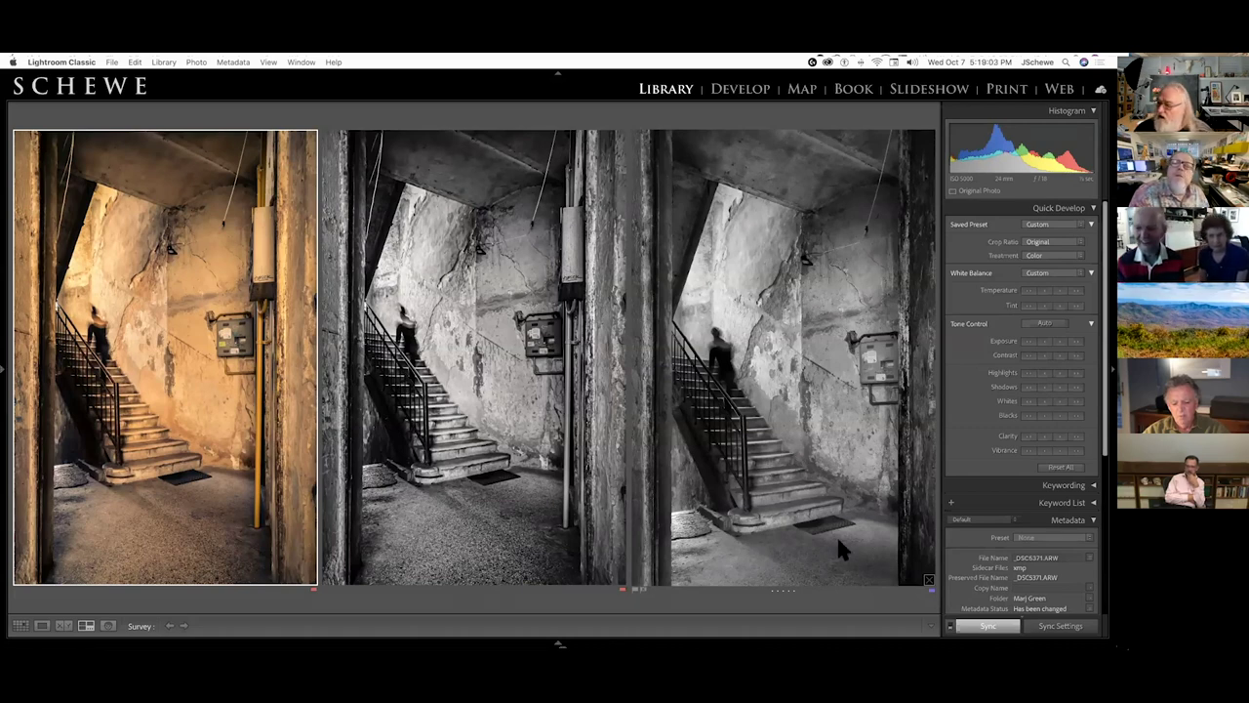
{"action": "left_click", "coordinate": [928, 580]}
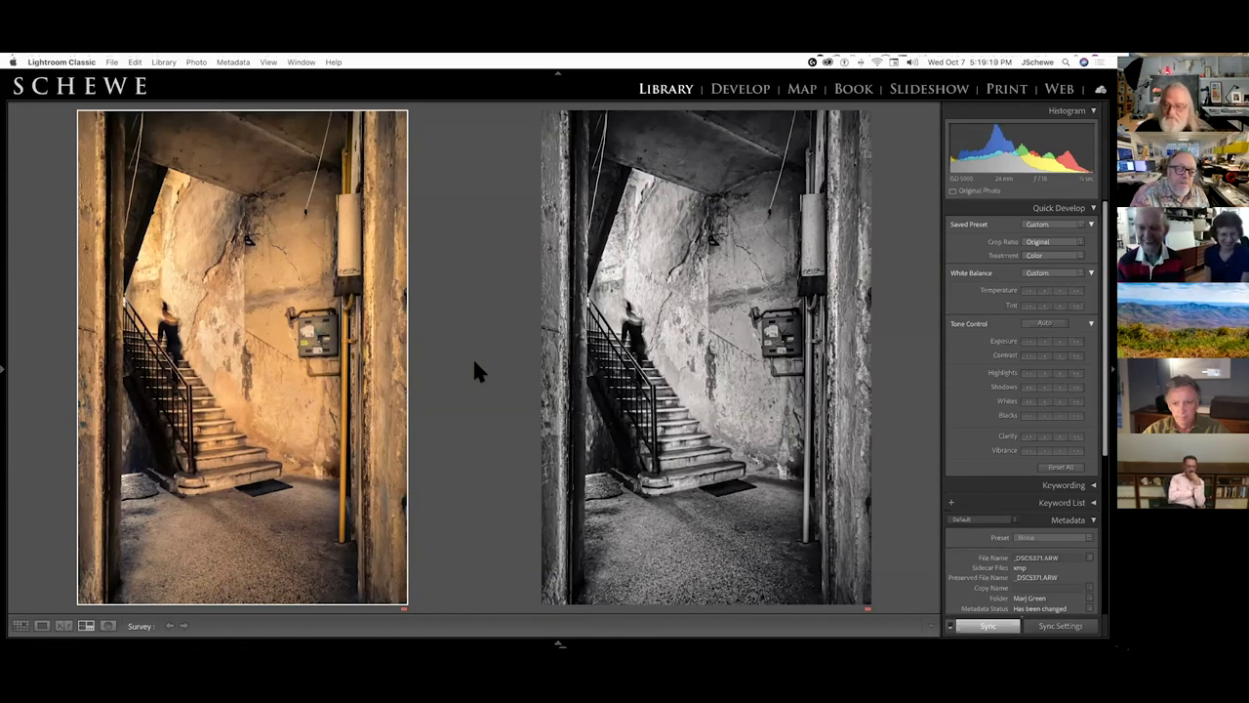
Step: Select both fireworks-over-airplane versions from the grid, survey them side by side, and make the right one active
{"action": "key", "text": "g"}
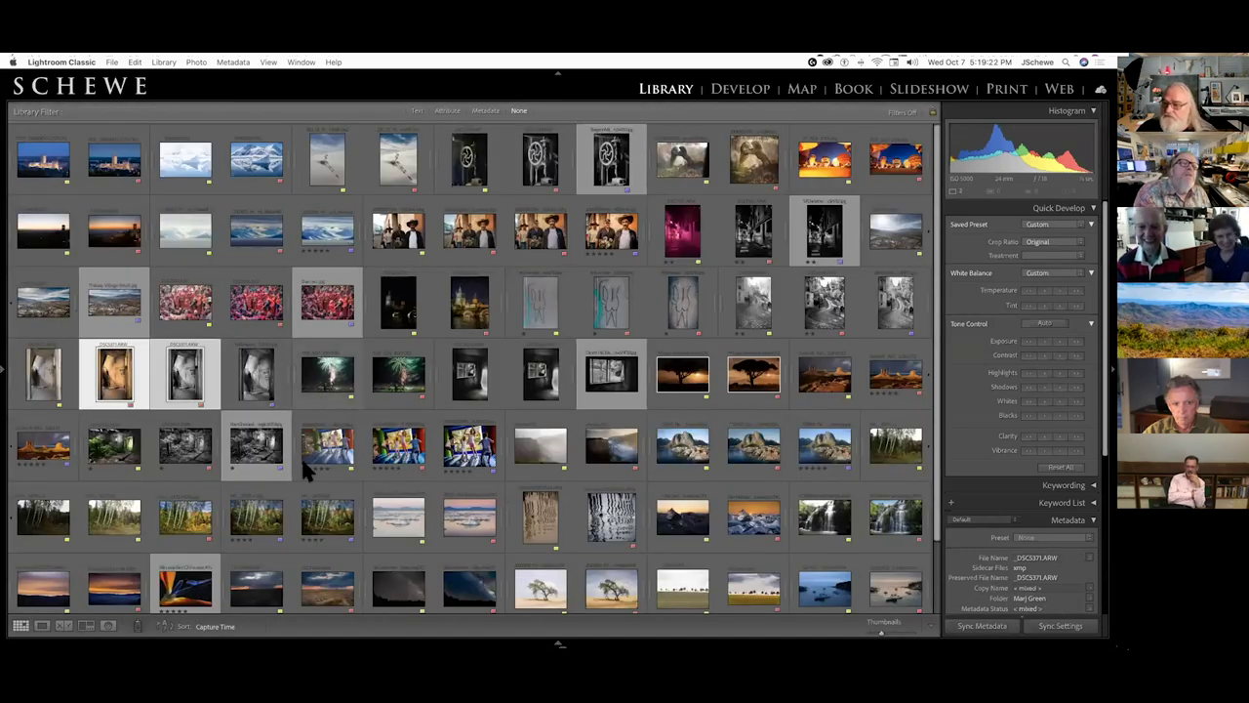
{"action": "left_click", "coordinate": [332, 383]}
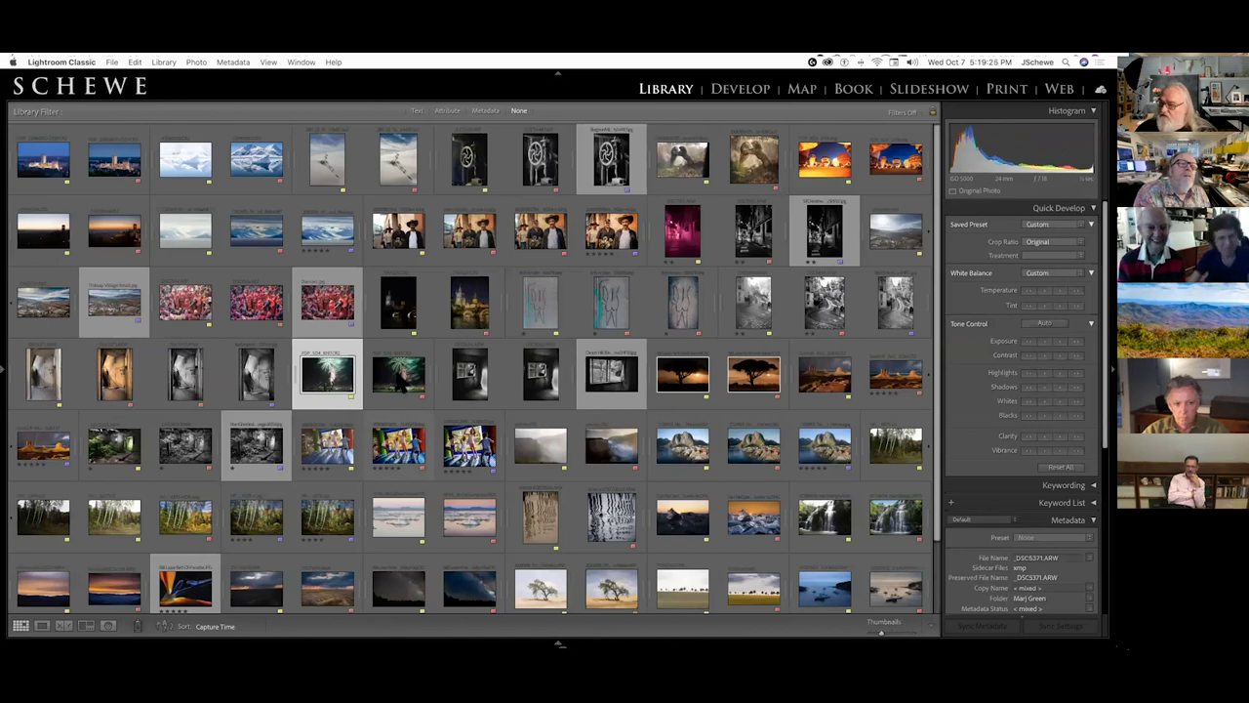
{"action": "left_click", "coordinate": [400, 380], "text": "shift"}
{"action": "key", "text": "n"}
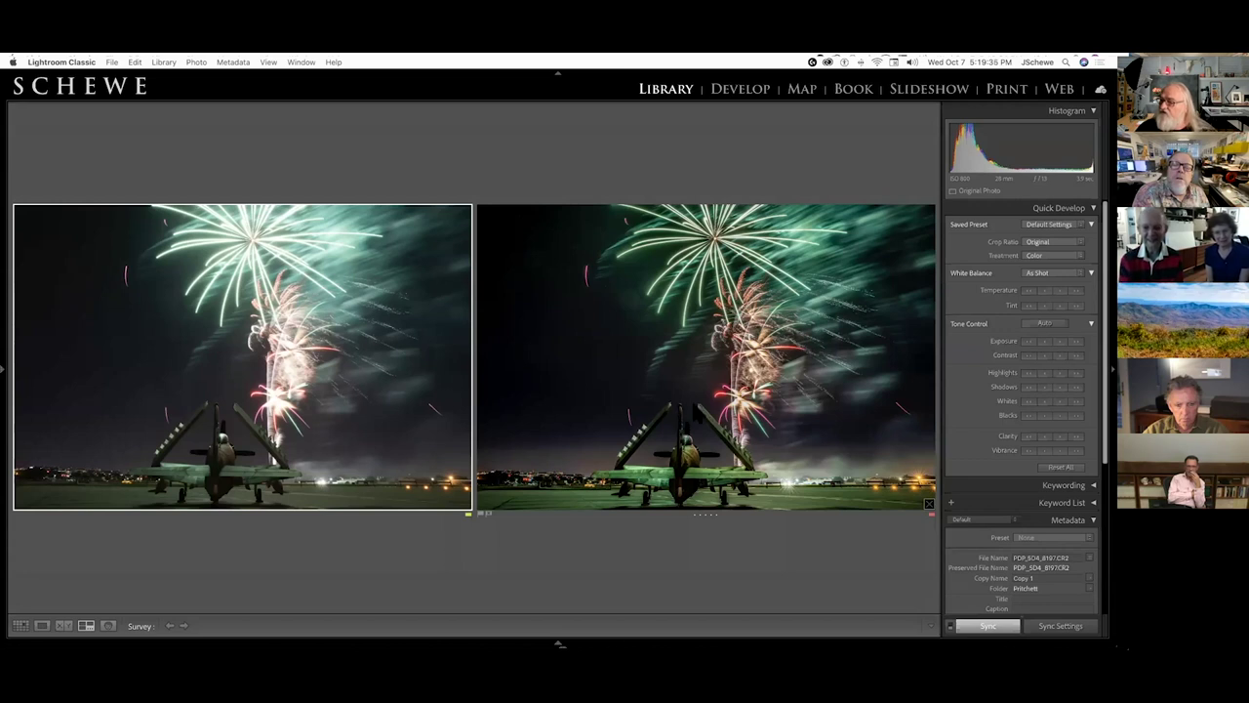
{"action": "left_click", "coordinate": [696, 372]}
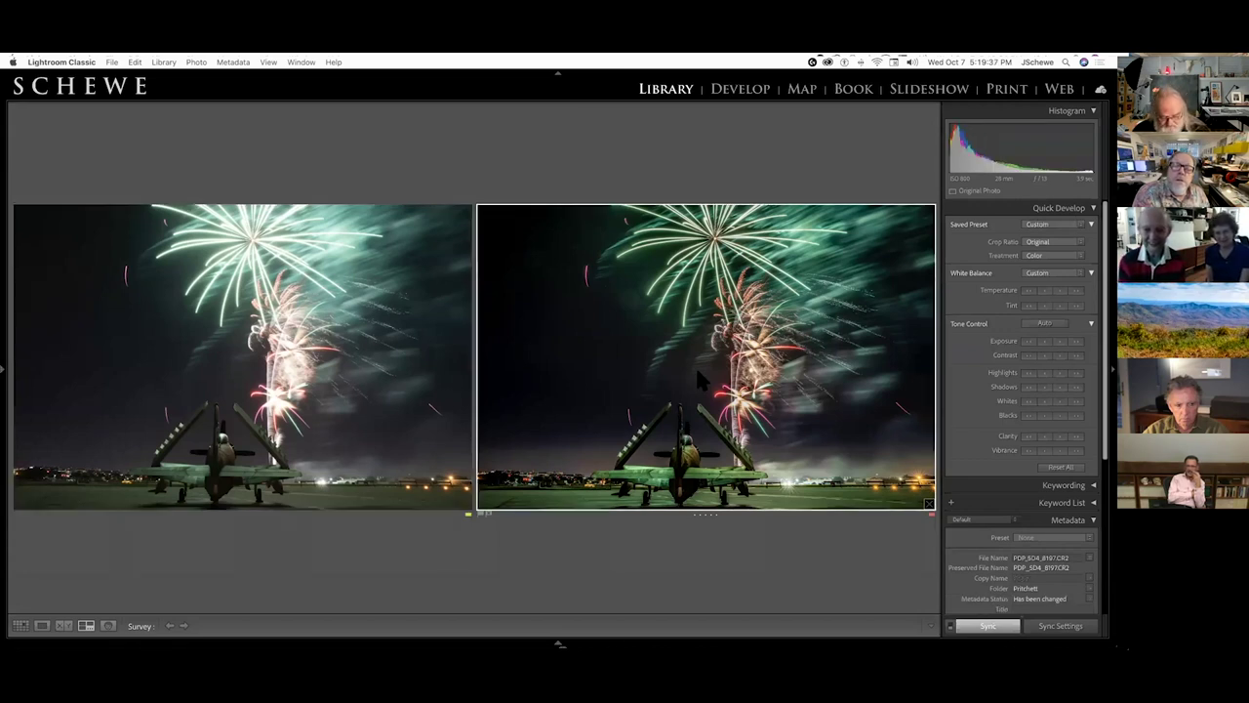
Step: Open the fireworks photo in Develop and select its existing graduated filter pin
{"action": "key", "text": "d"}
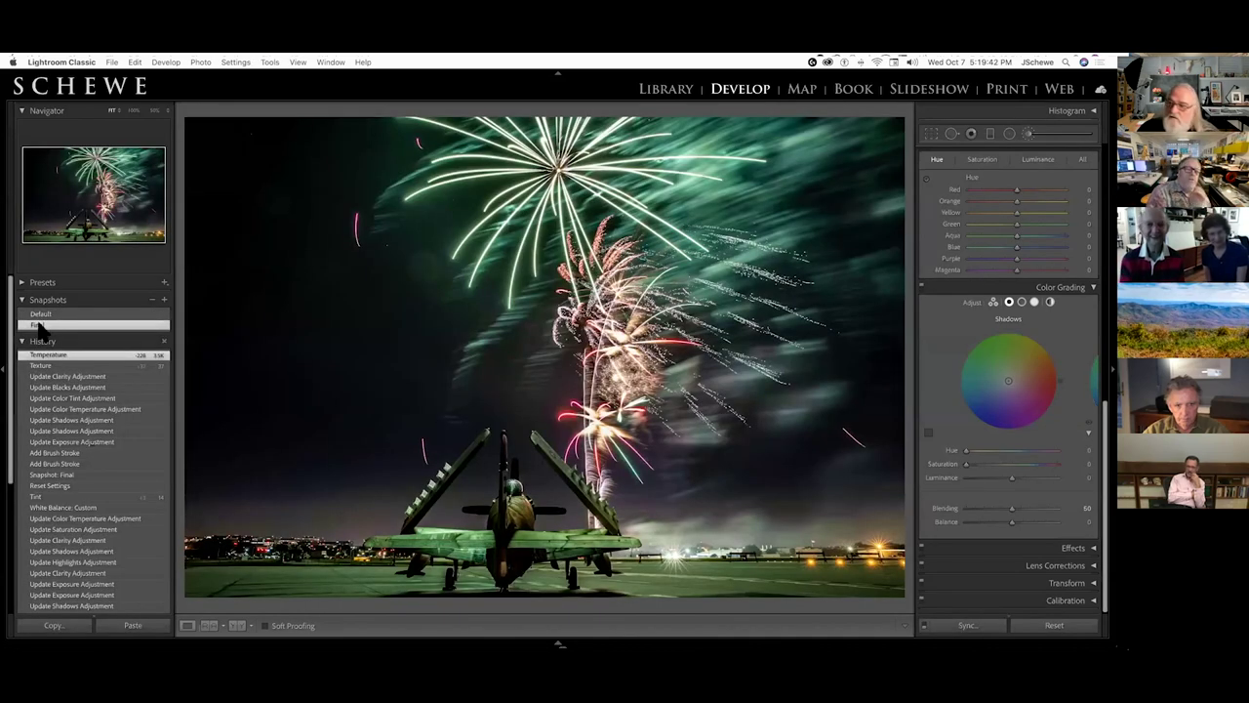
{"action": "left_click", "coordinate": [989, 134]}
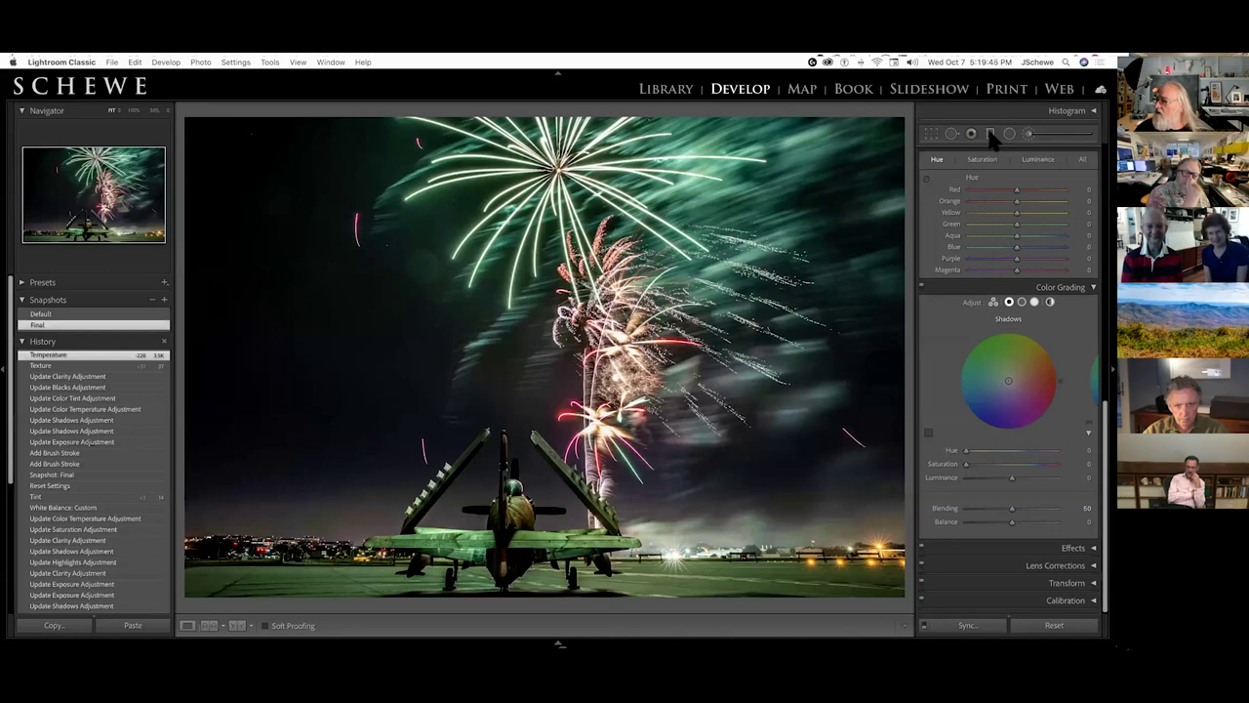
{"action": "left_click", "coordinate": [521, 412]}
{"action": "mouse_move", "coordinate": [521, 412]}
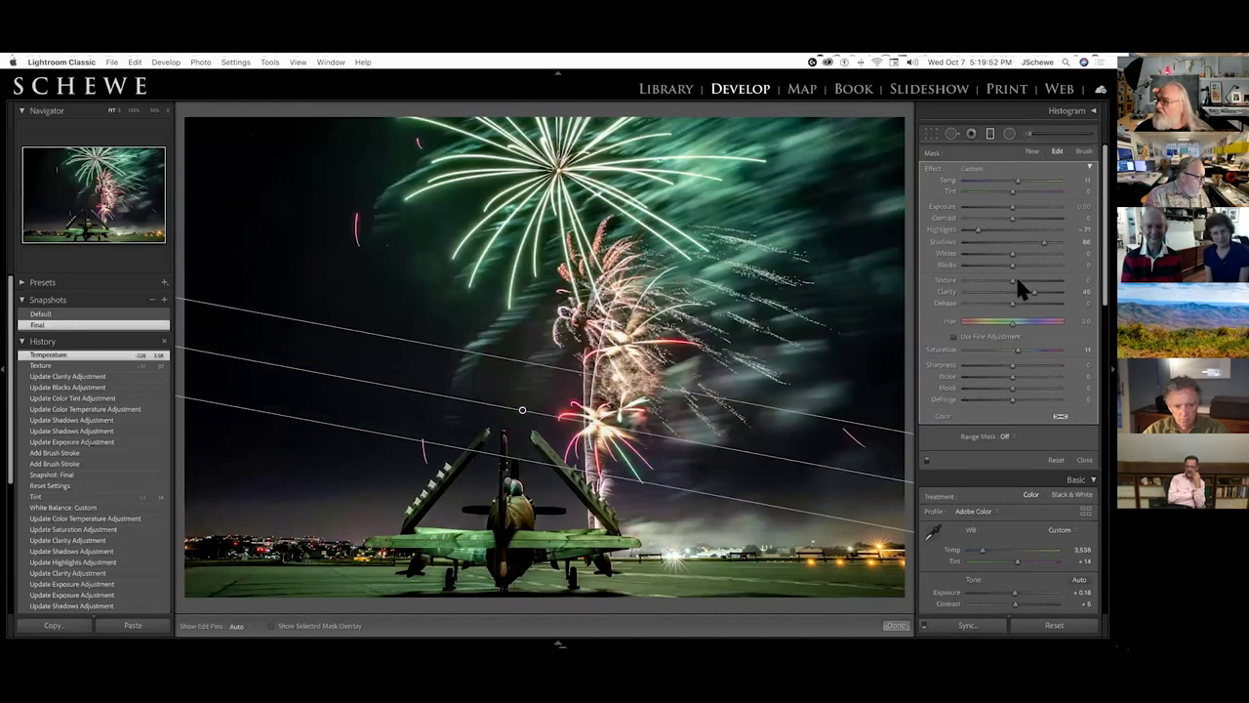
Step: Select the existing adjustment brush pin to review its settings, then return to Grid
{"action": "left_click", "coordinate": [1028, 133]}
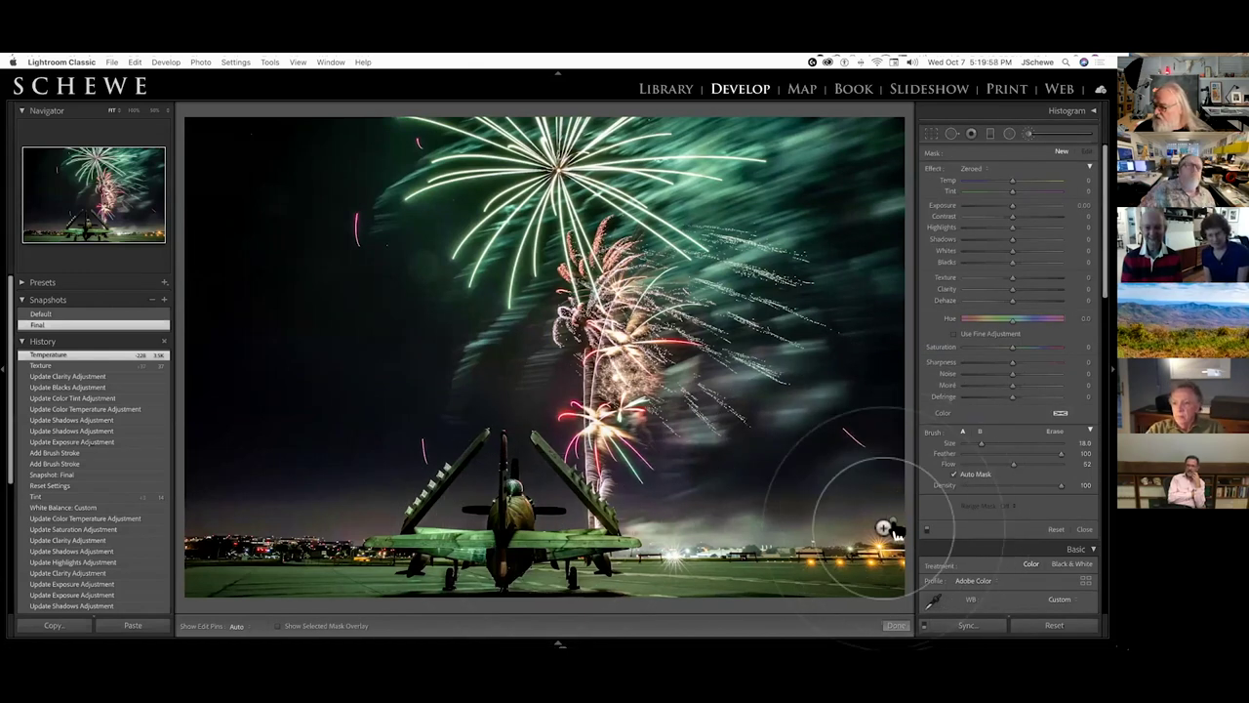
{"action": "left_click", "coordinate": [894, 524]}
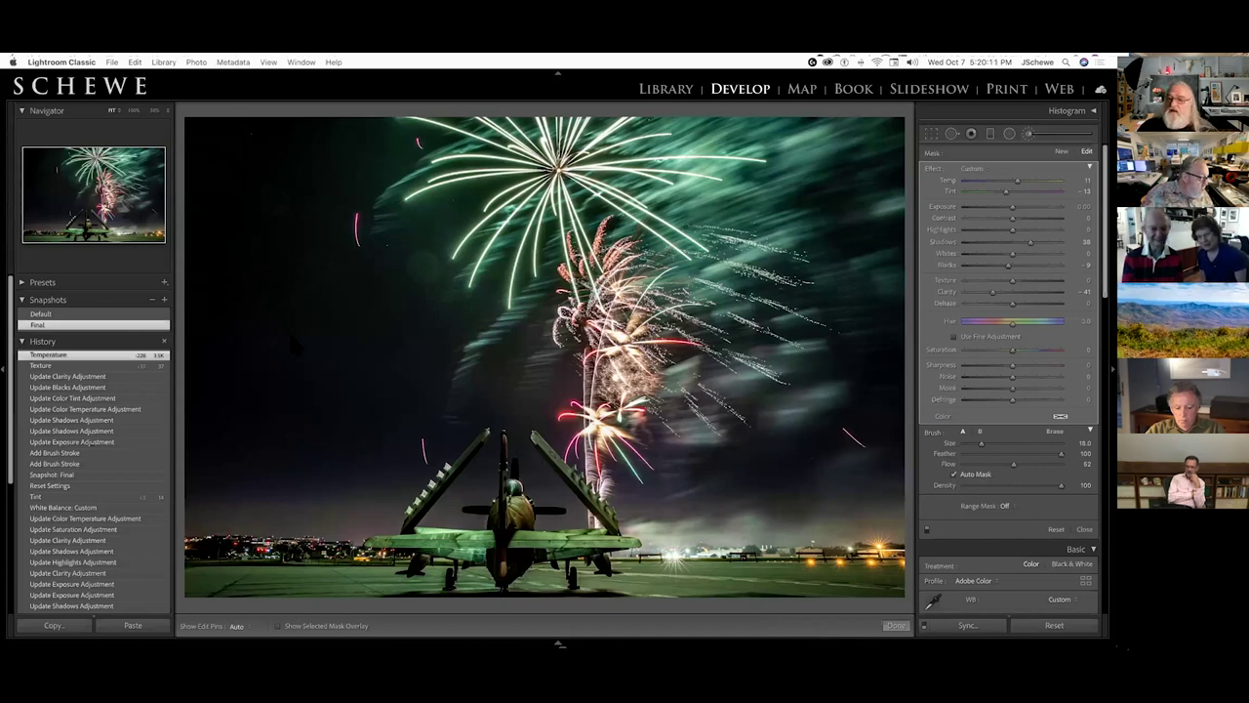
{"action": "key", "text": "g"}
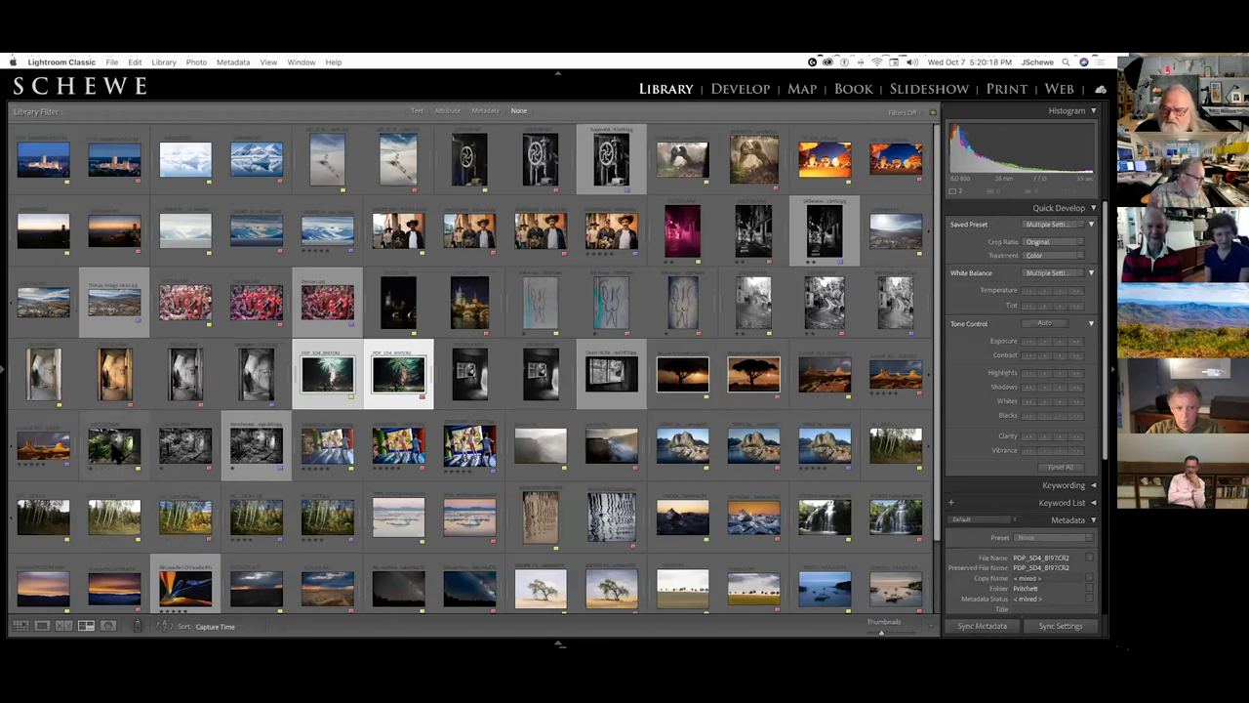
Step: Survey the three overgrown-ruin versions, remove the colour one to compare the two B&W, then return to Grid
{"action": "left_click", "coordinate": [114, 449]}
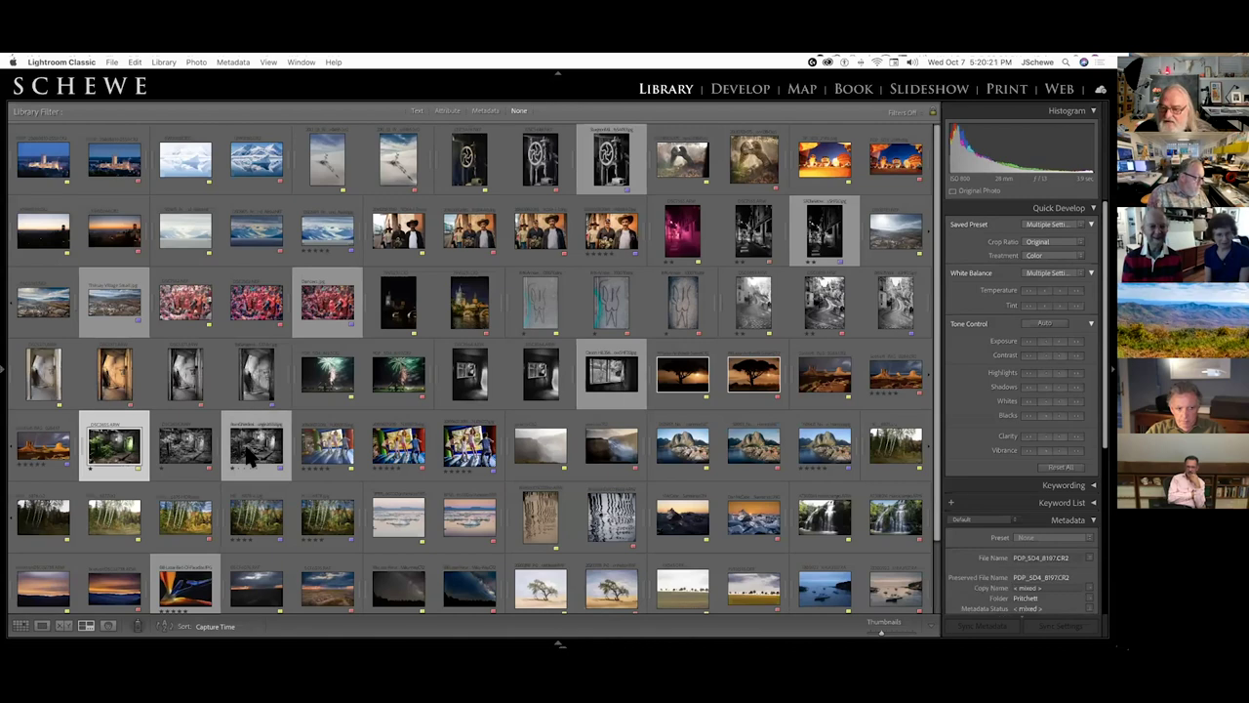
{"action": "left_click", "coordinate": [250, 456], "text": "shift"}
{"action": "key", "text": "n"}
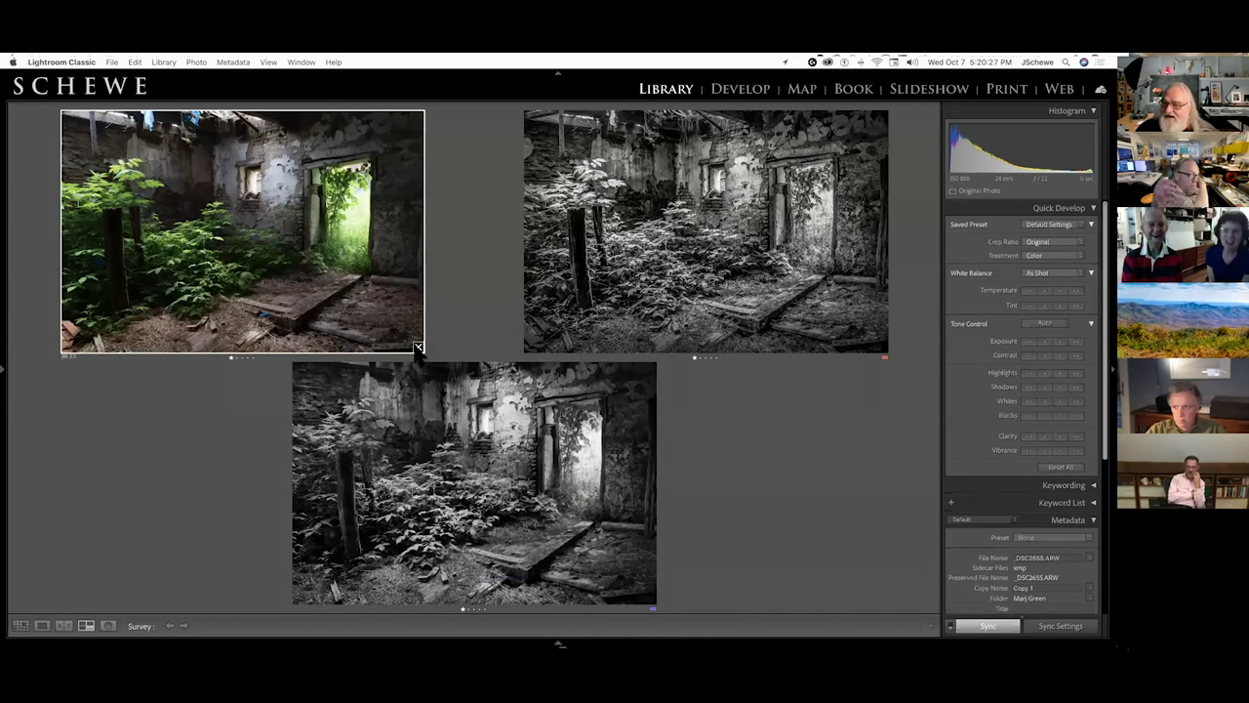
{"action": "left_click", "coordinate": [419, 349]}
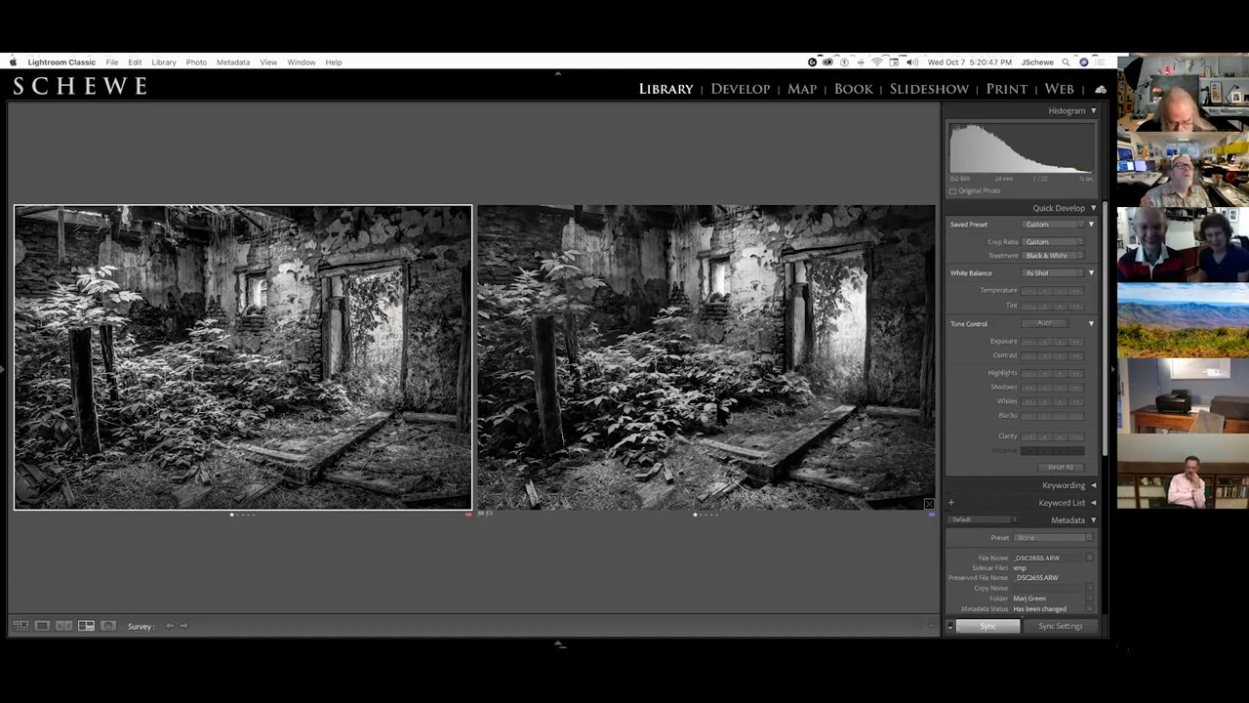
{"action": "key", "text": "g"}
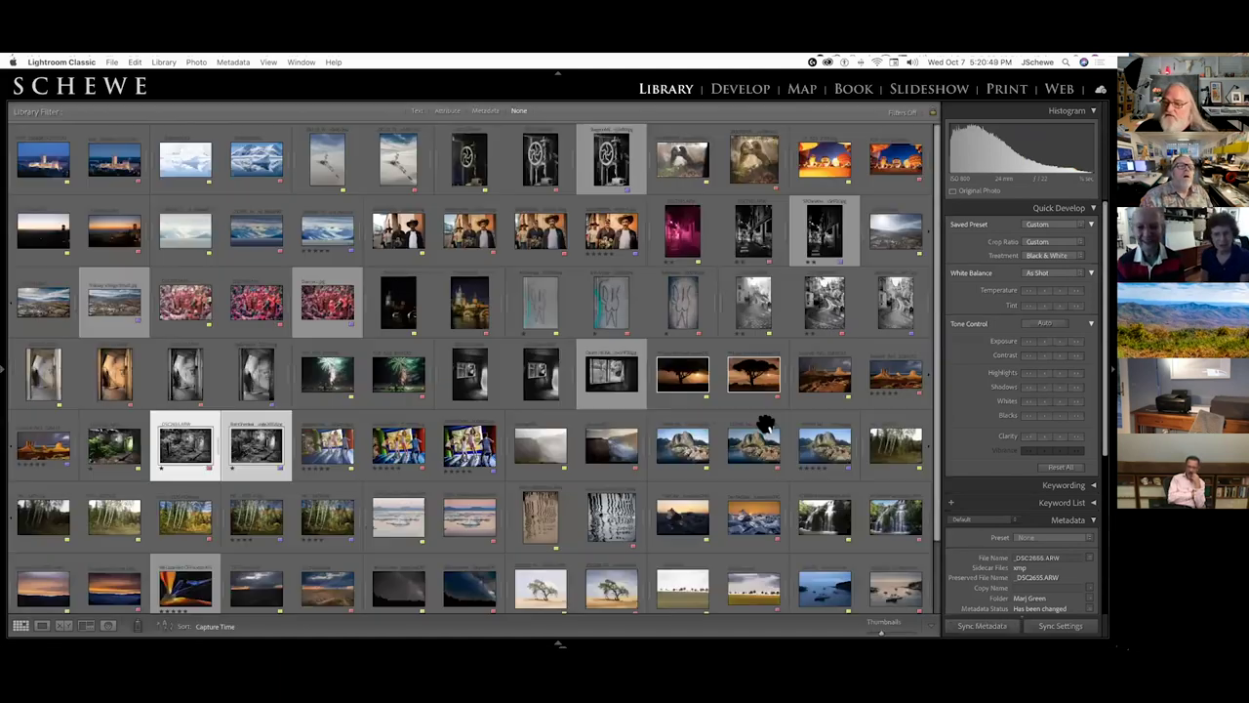
Step: Survey the three bounce-house versions and remove the top-left one from the comparison
{"action": "left_click", "coordinate": [328, 446], "text": "shift"}
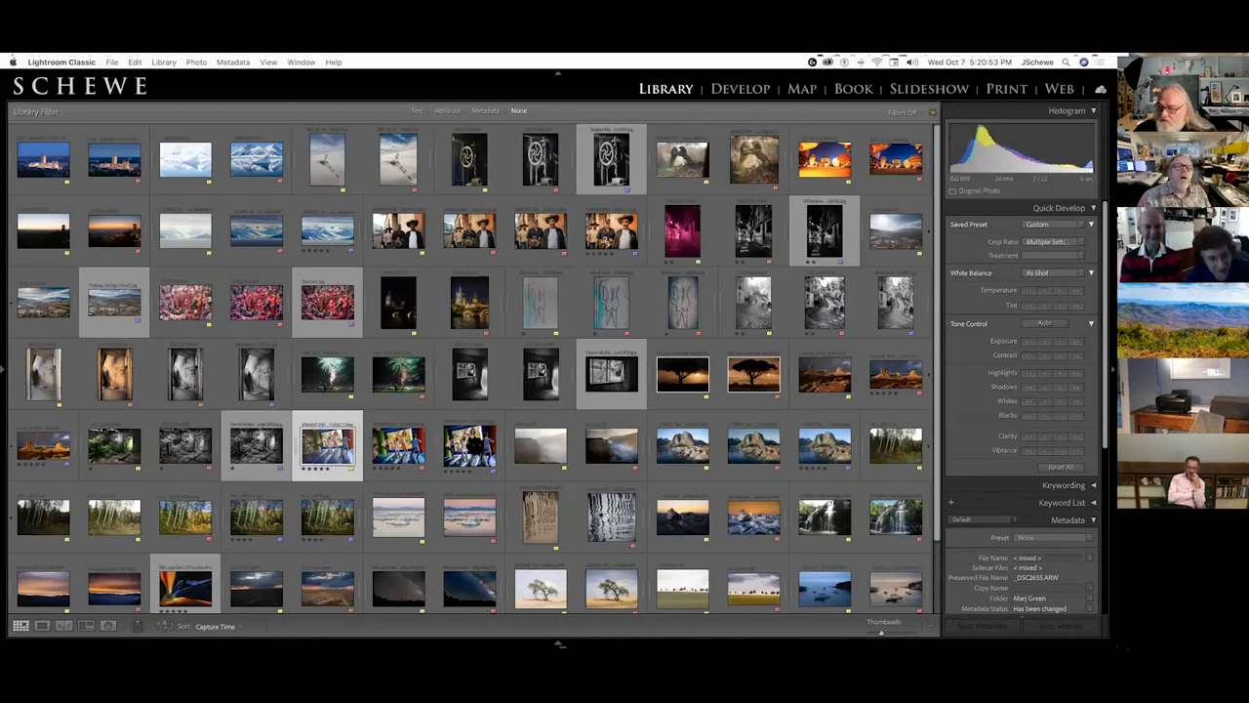
{"action": "left_click", "coordinate": [473, 446], "text": "shift"}
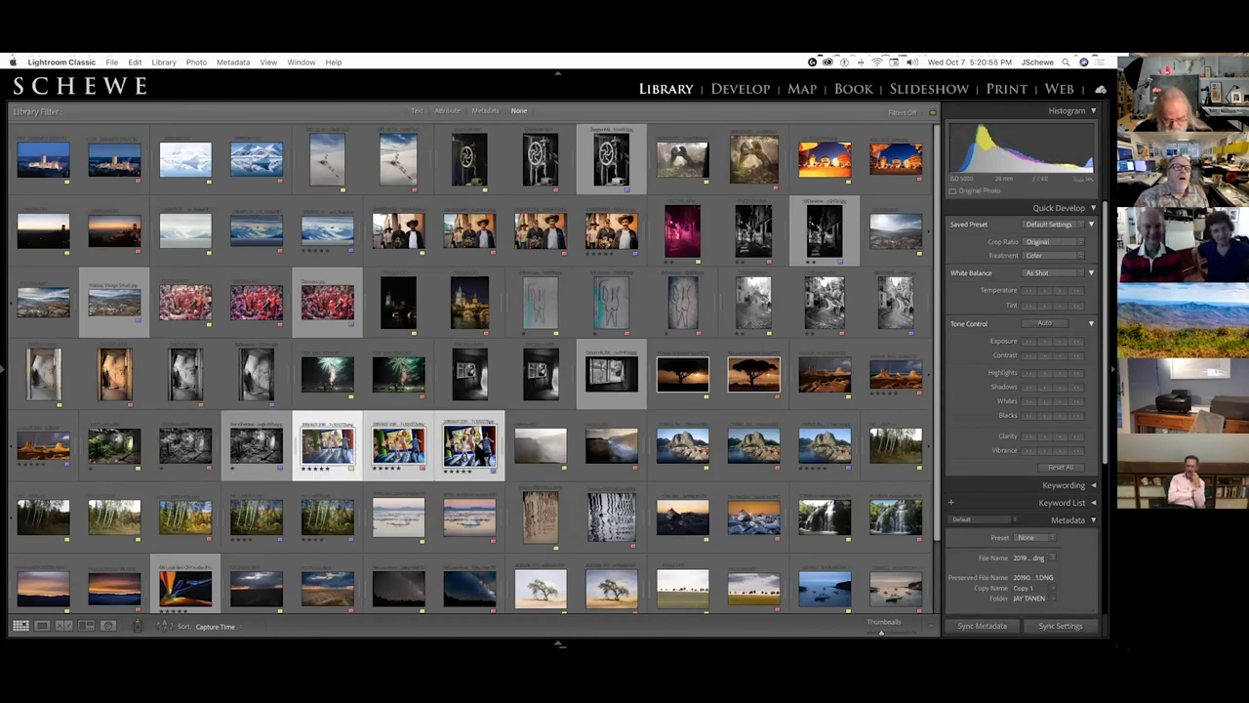
{"action": "key", "text": "n"}
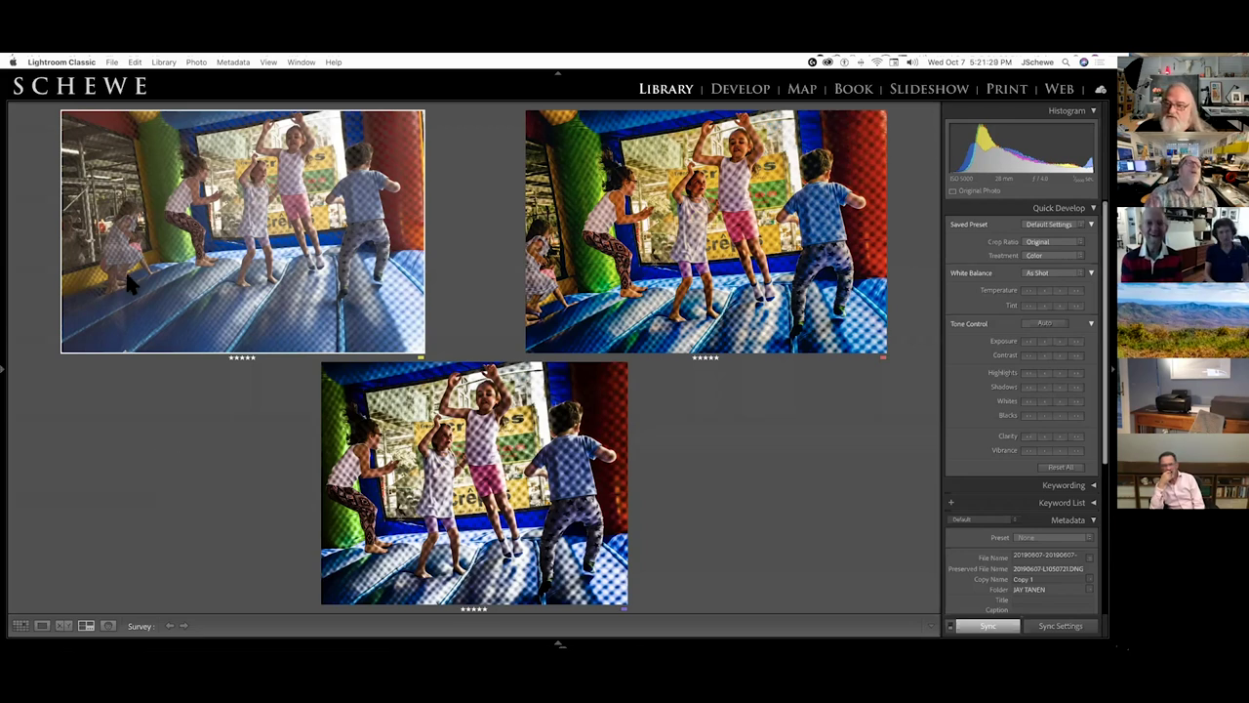
{"action": "left_click", "coordinate": [418, 347]}
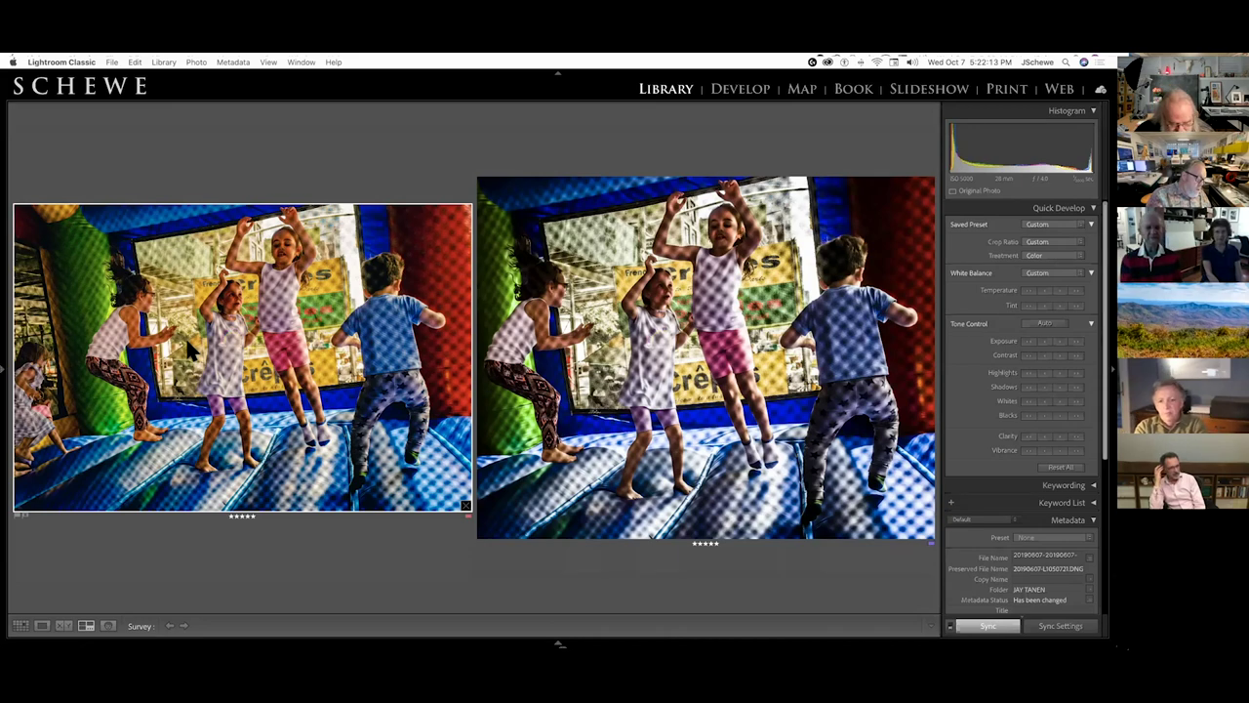
Step: In Develop, pull the bounce-house photo's crop left edge inward, then ease it slightly back out
{"action": "key", "text": "d"}
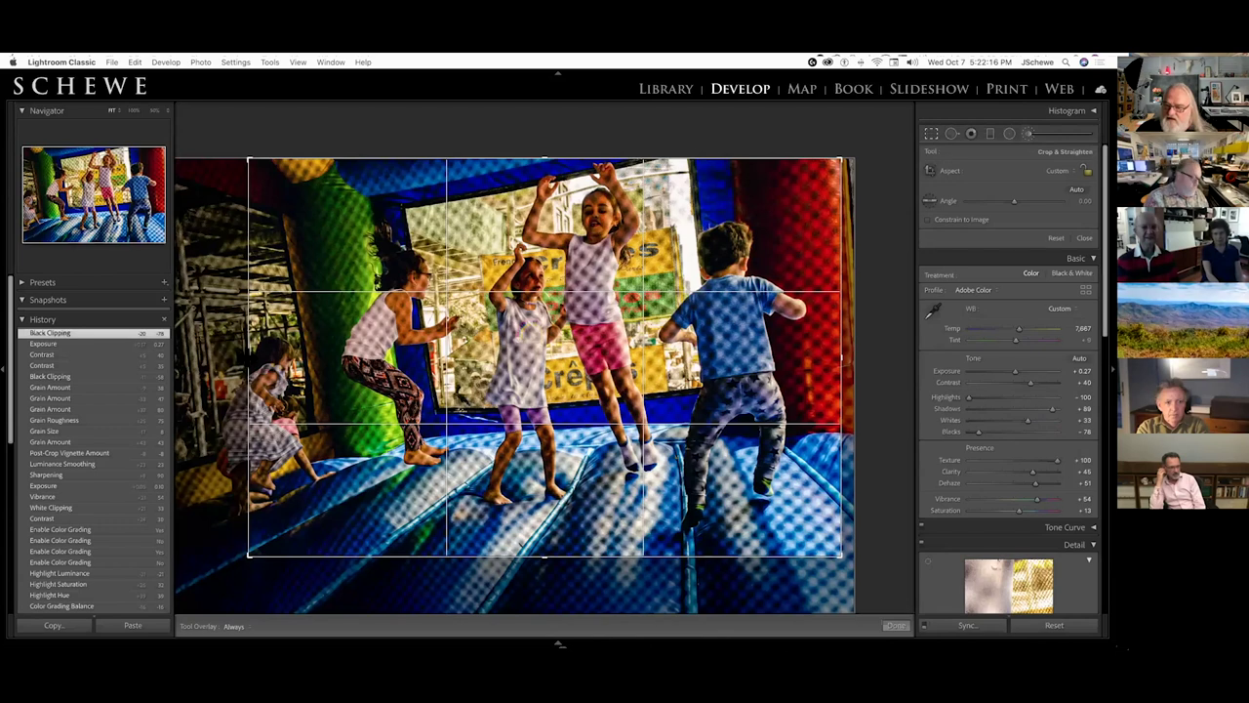
{"action": "left_click_drag", "start_coordinate": [250, 357], "coordinate": [292, 357]}
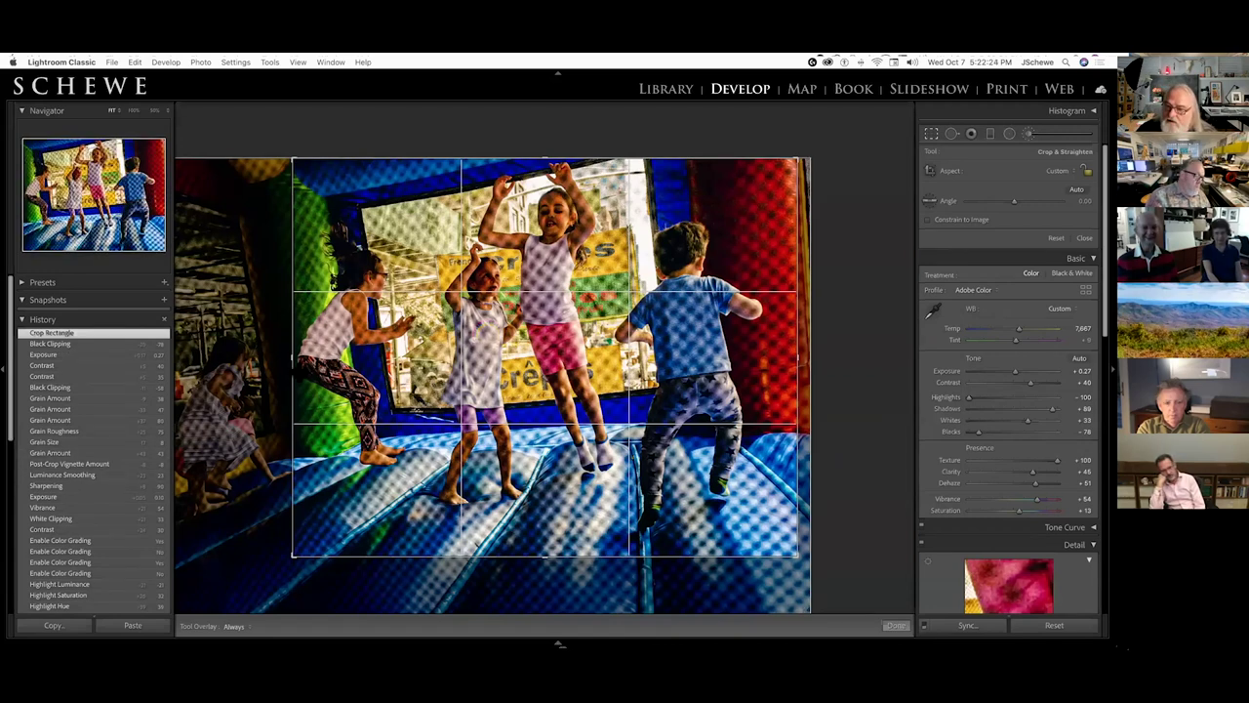
{"action": "left_click_drag", "start_coordinate": [292, 358], "coordinate": [282, 357]}
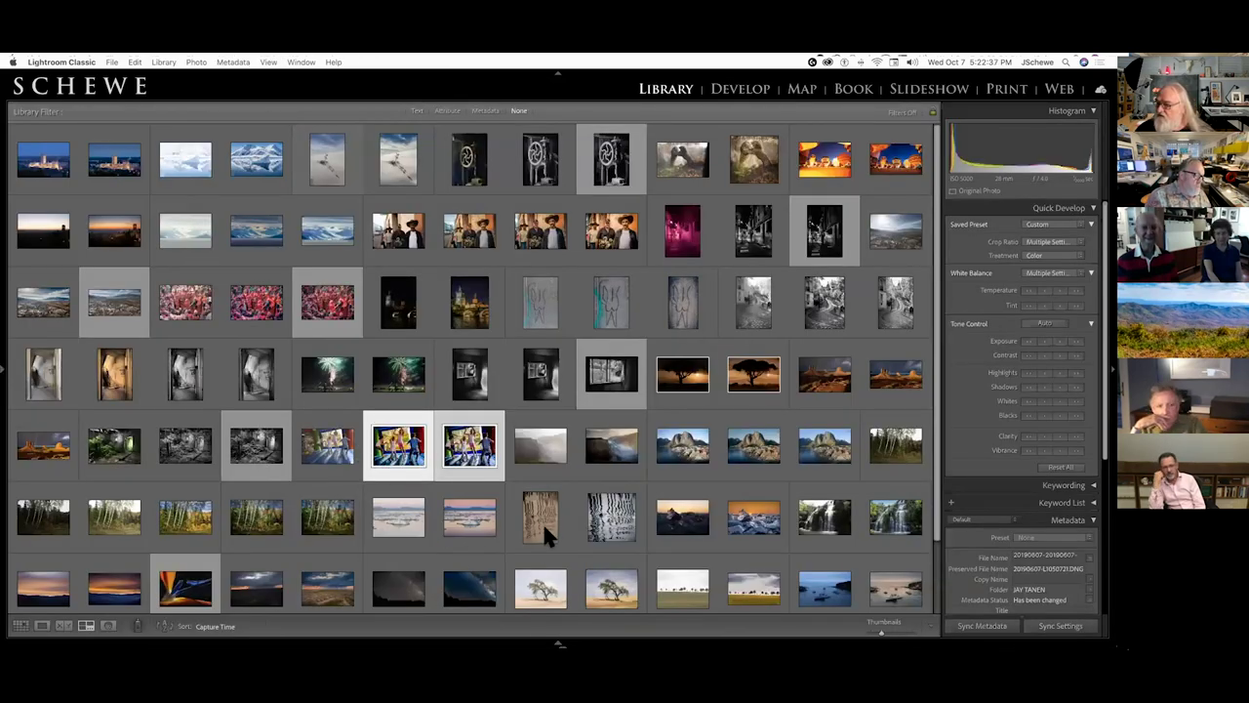
Step: Select both Iceland waterfall versions, compare them in Survey, and make the darker edited one active
{"action": "scroll", "coordinate": [541, 432], "scroll_direction": "down", "scroll_amount": 1}
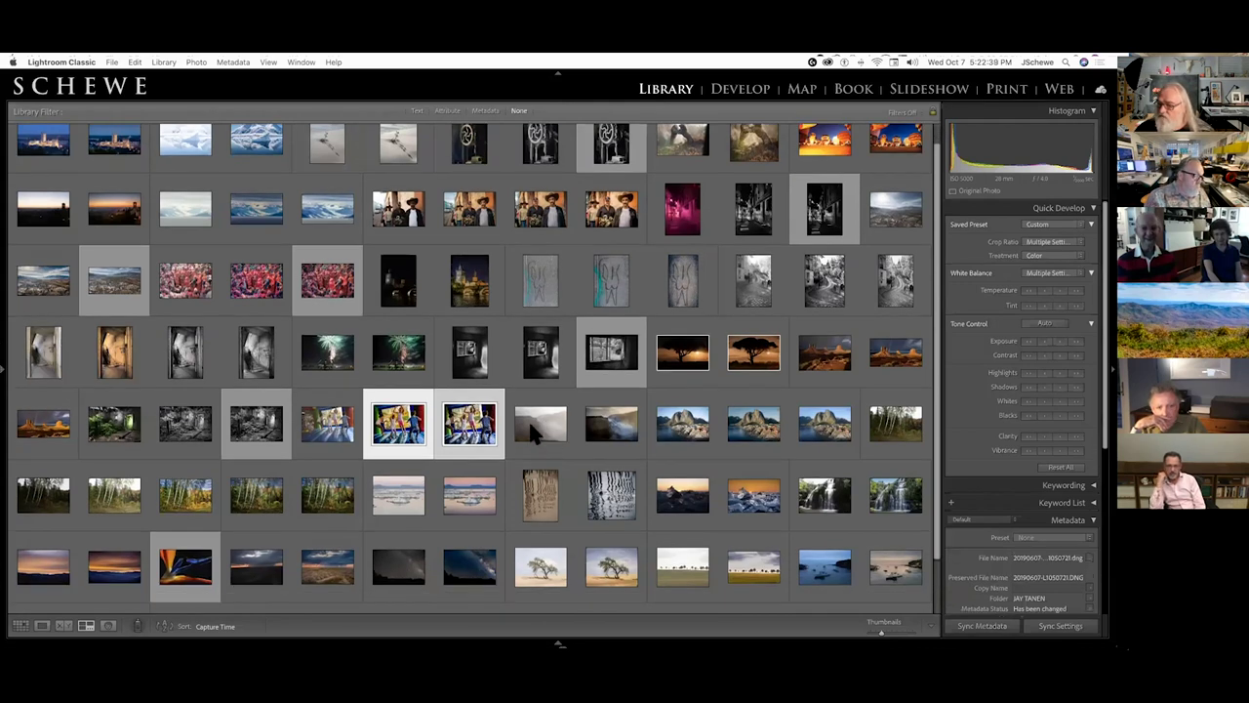
{"action": "left_click", "coordinate": [537, 430]}
{"action": "left_click", "coordinate": [610, 439], "text": "shift"}
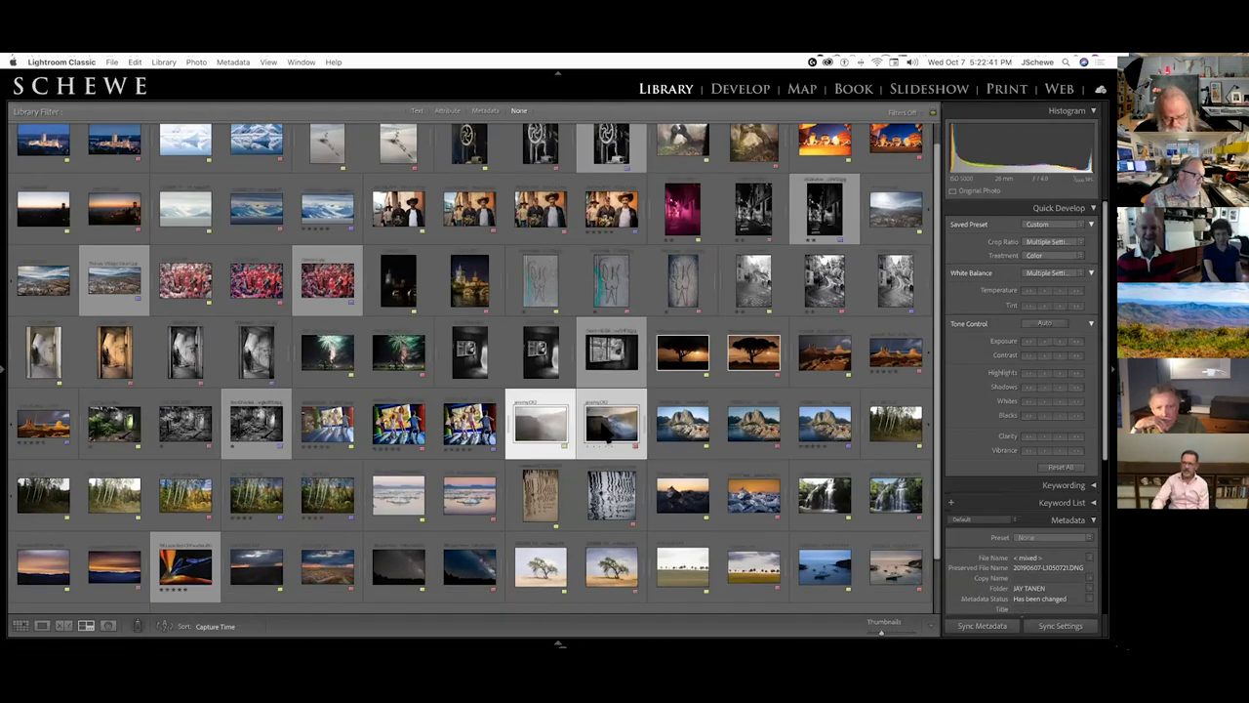
{"action": "key", "text": "n"}
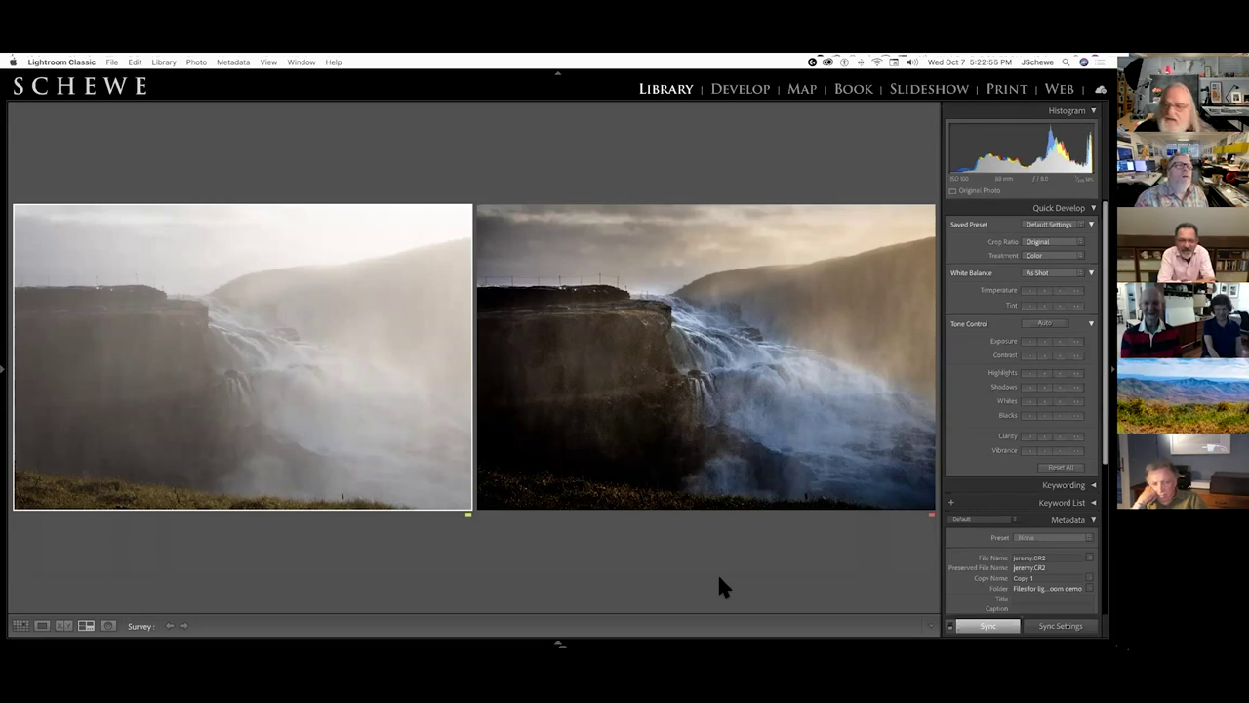
{"action": "mouse_move", "coordinate": [770, 404]}
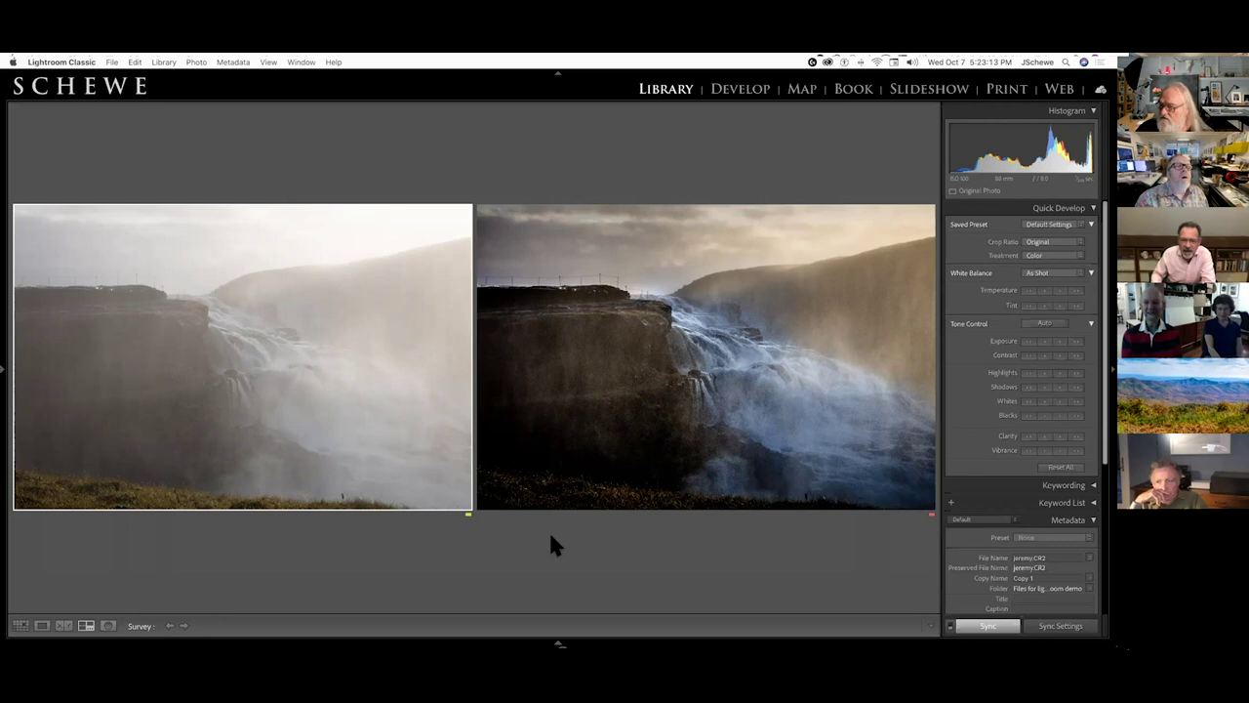
{"action": "left_click", "coordinate": [582, 381]}
Step: In Develop, lock the waterfall crop to 1x1, adjust its edges and photo position, and apply it
{"action": "key", "text": "d"}
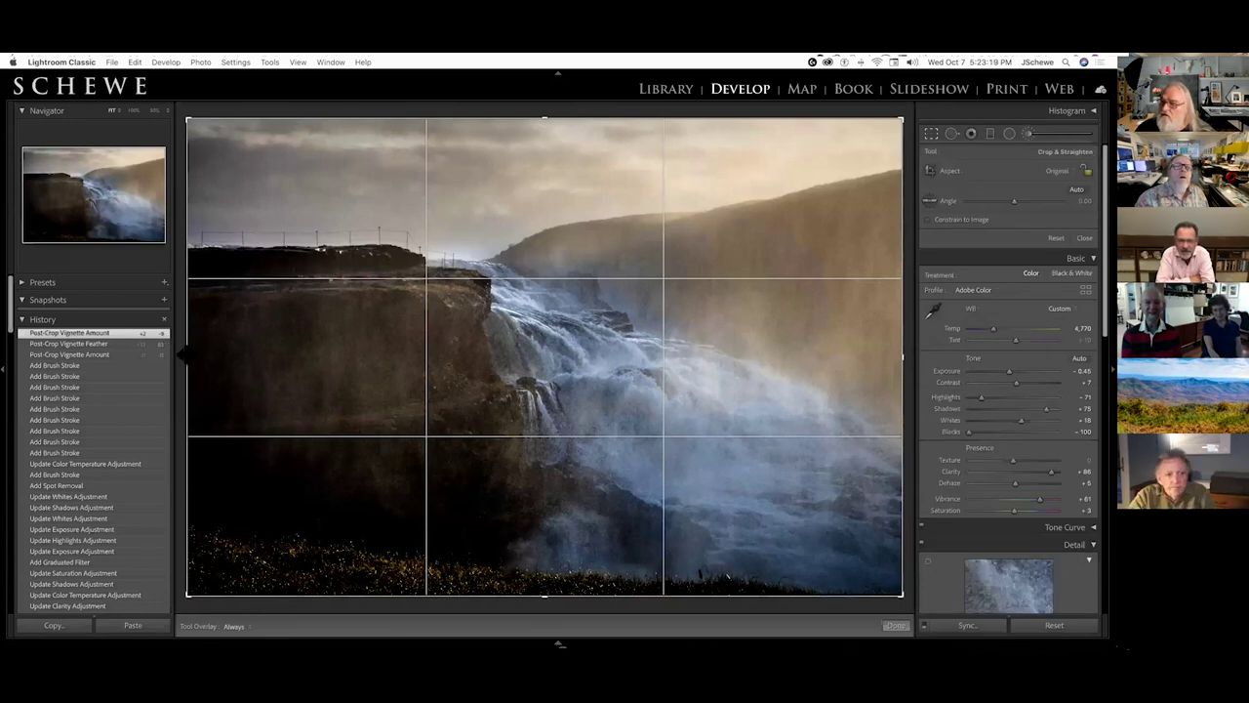
{"action": "left_click_drag", "start_coordinate": [186, 357], "coordinate": [294, 369]}
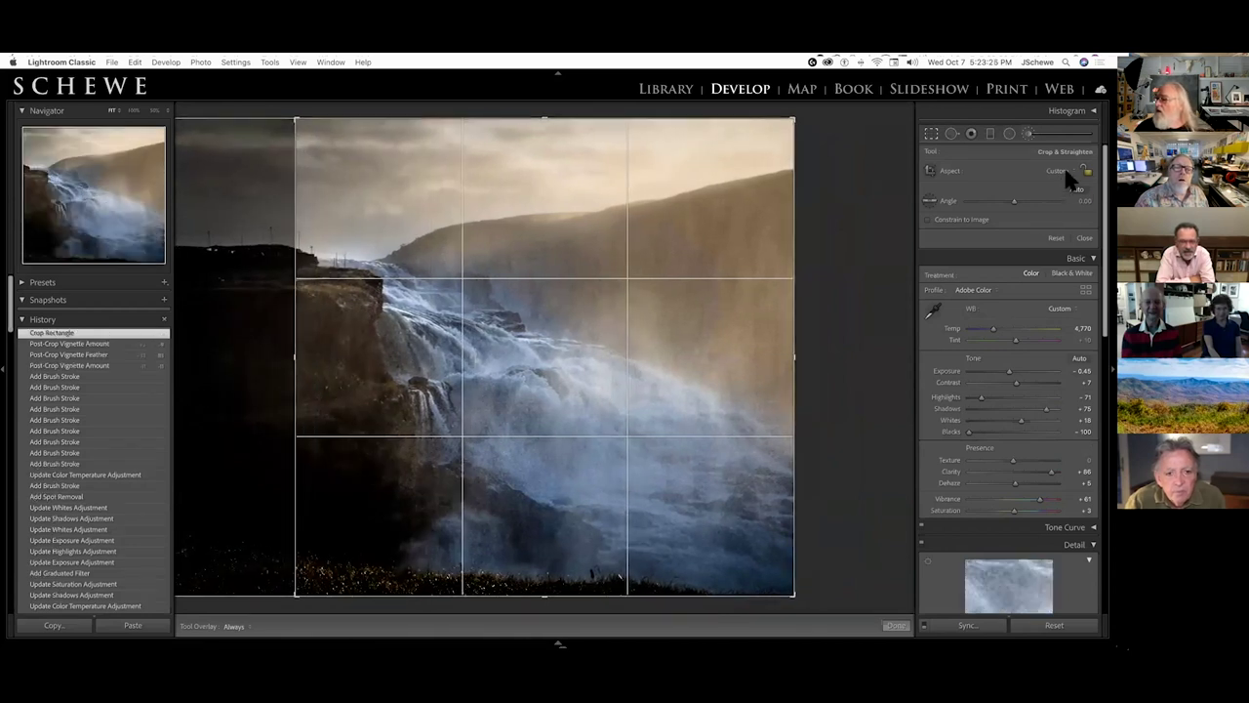
{"action": "left_click", "coordinate": [1064, 171]}
{"action": "left_click", "coordinate": [1019, 187]}
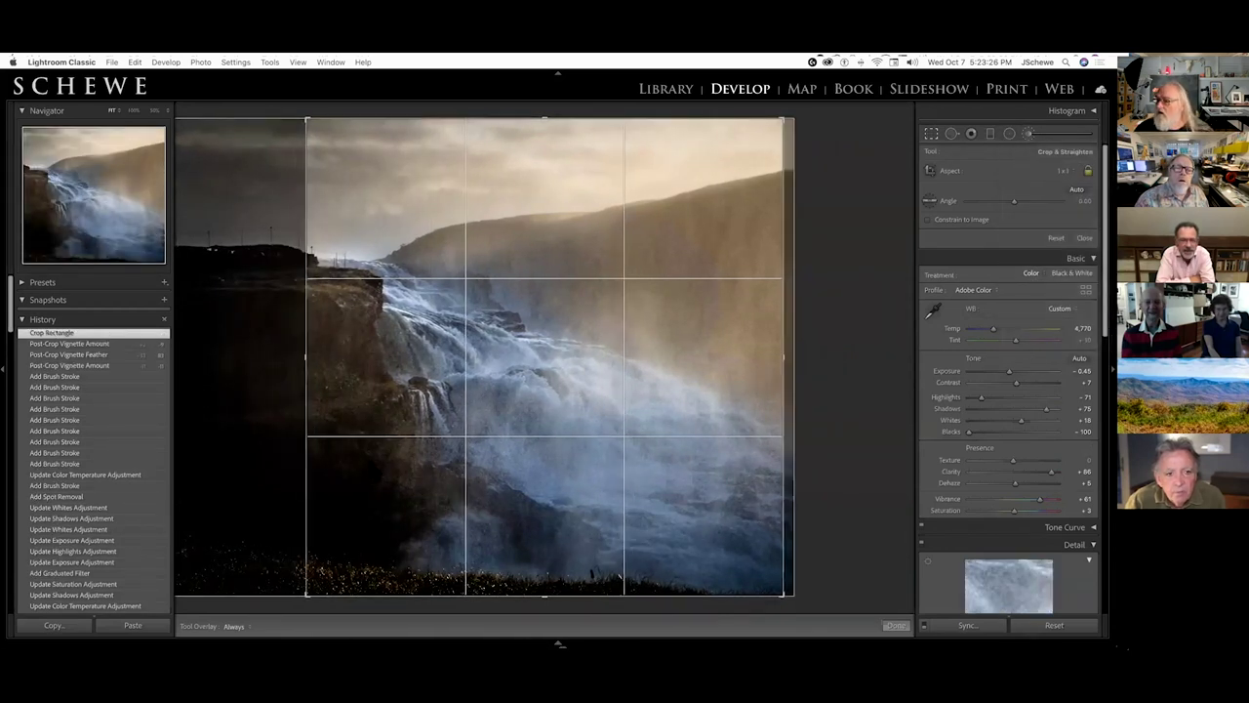
{"action": "left_click_drag", "start_coordinate": [542, 404], "coordinate": [524, 404]}
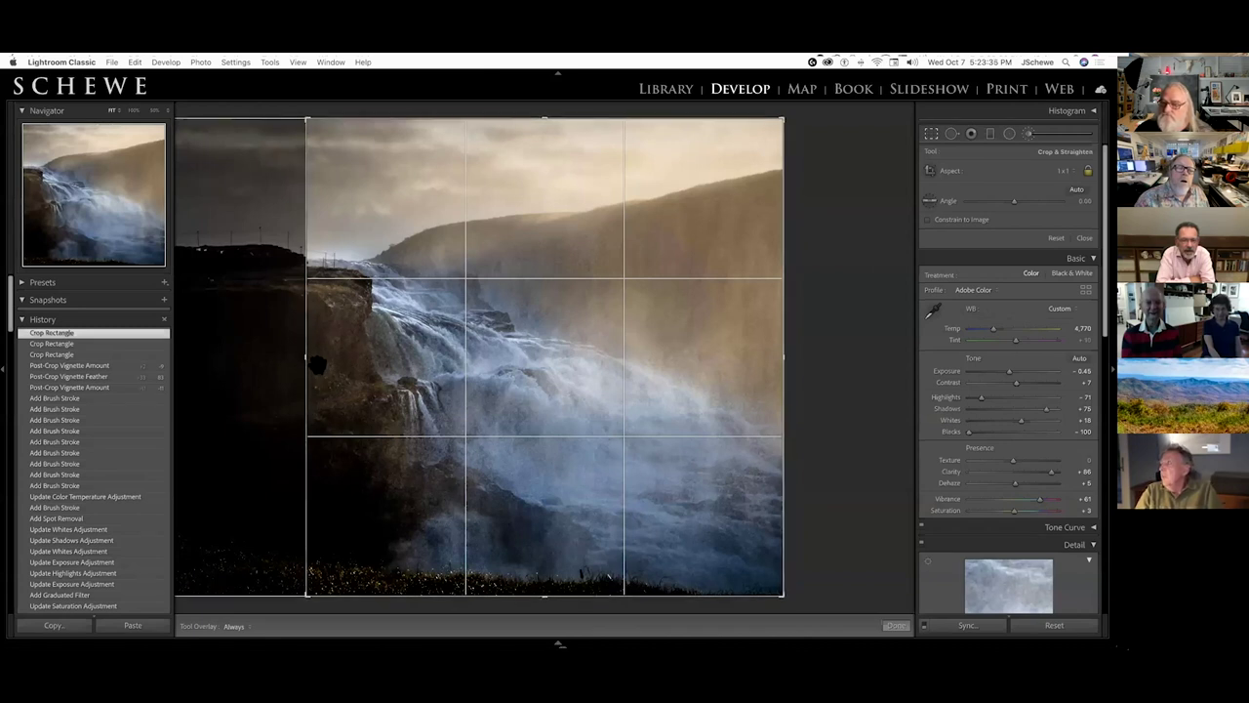
{"action": "left_click_drag", "start_coordinate": [307, 358], "coordinate": [322, 358]}
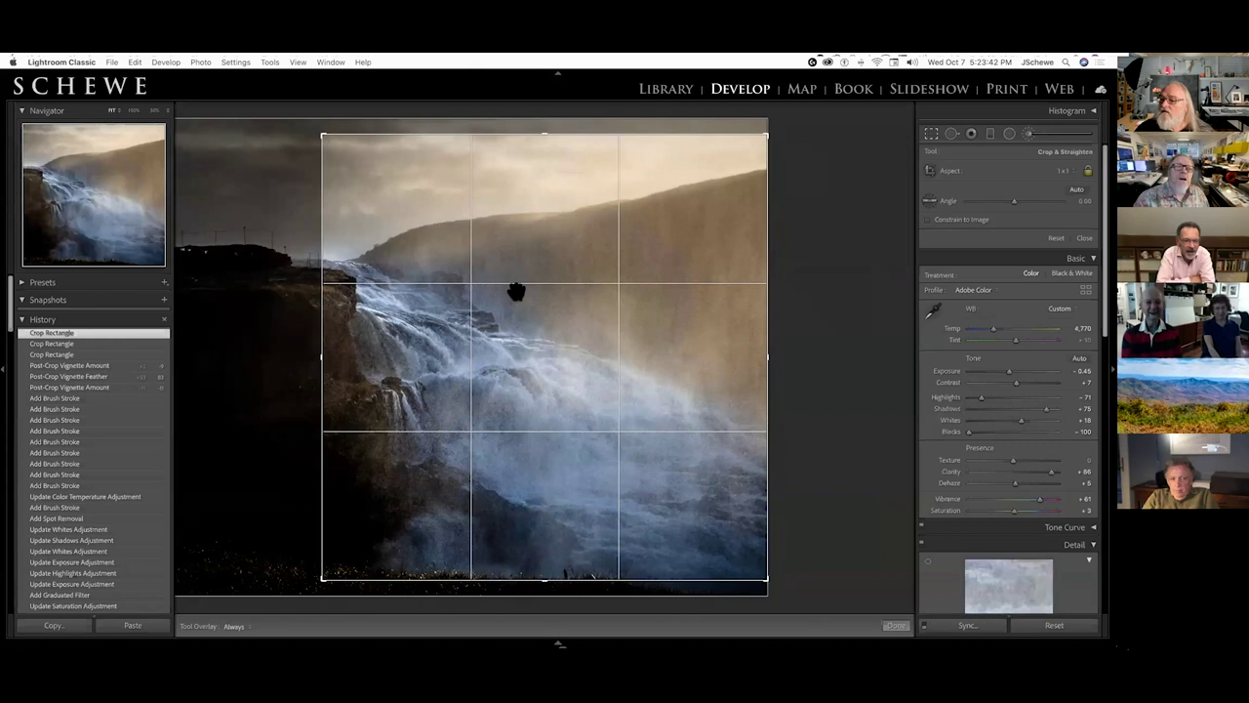
{"action": "left_click_drag", "start_coordinate": [515, 292], "coordinate": [532, 340]}
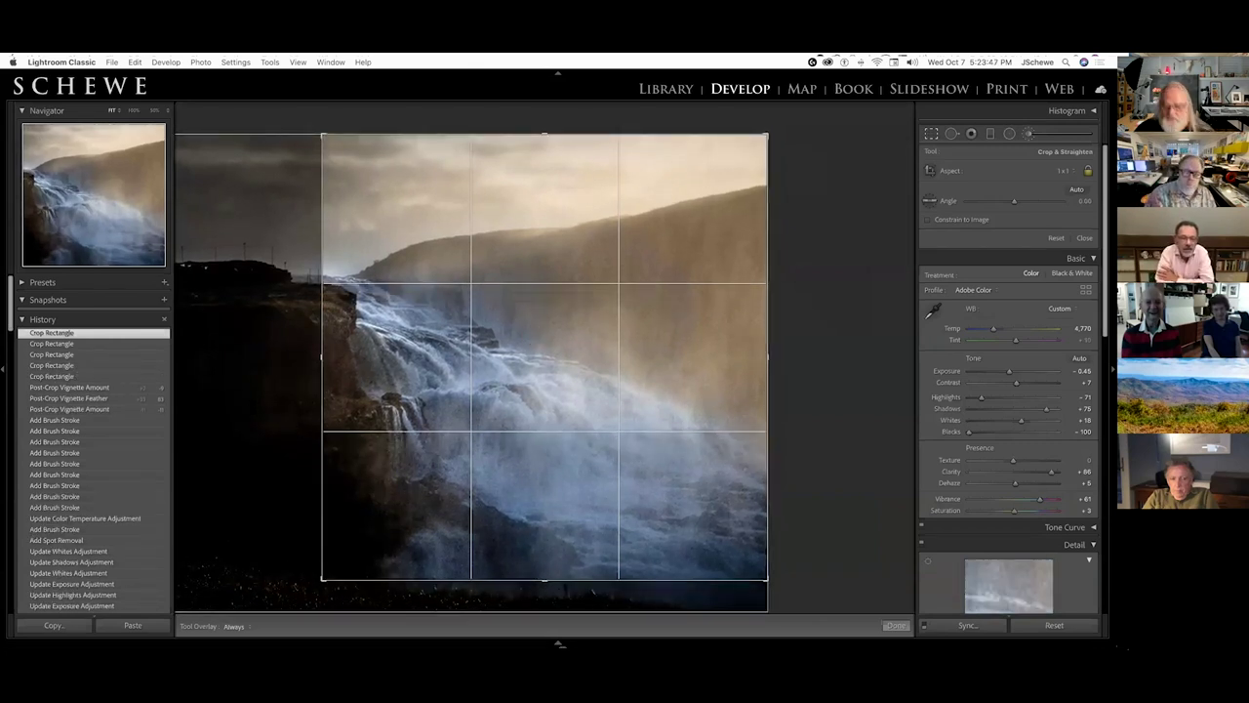
{"action": "key", "text": "Return"}
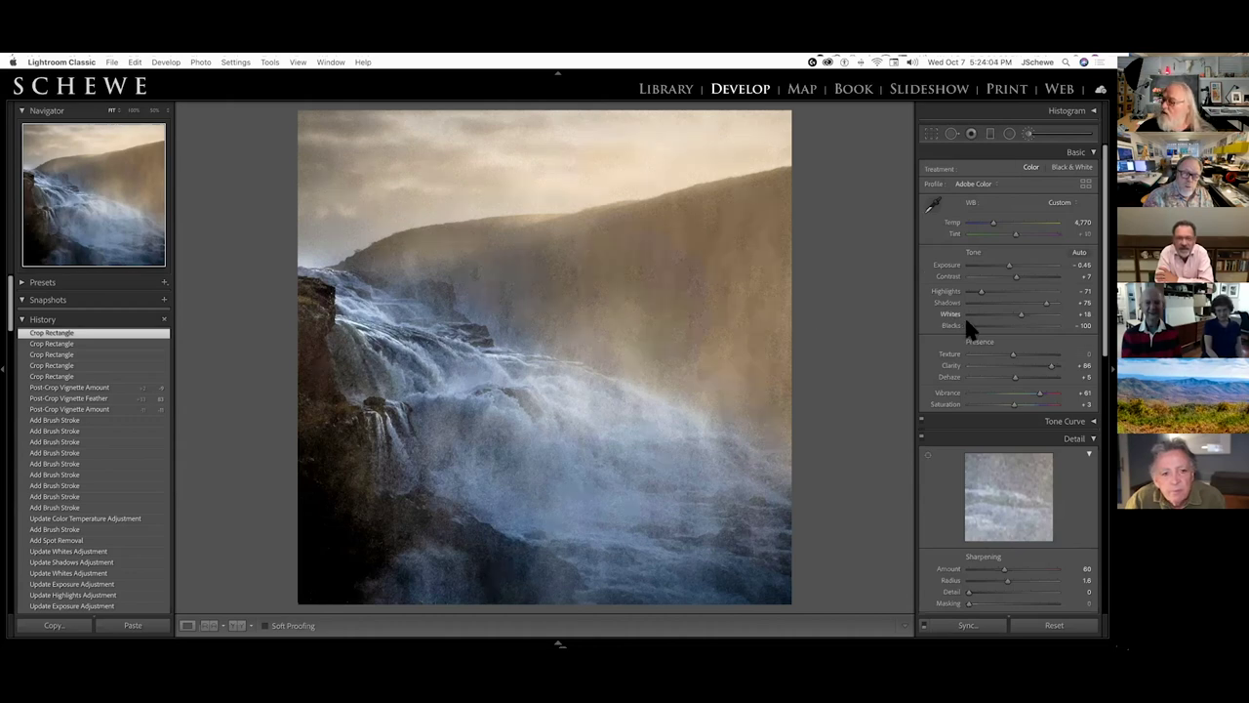
Step: Adjust the Blacks slider in the Basic panel, then show the photo's brush adjustment pins
{"action": "left_click_drag", "start_coordinate": [970, 333], "coordinate": [929, 341]}
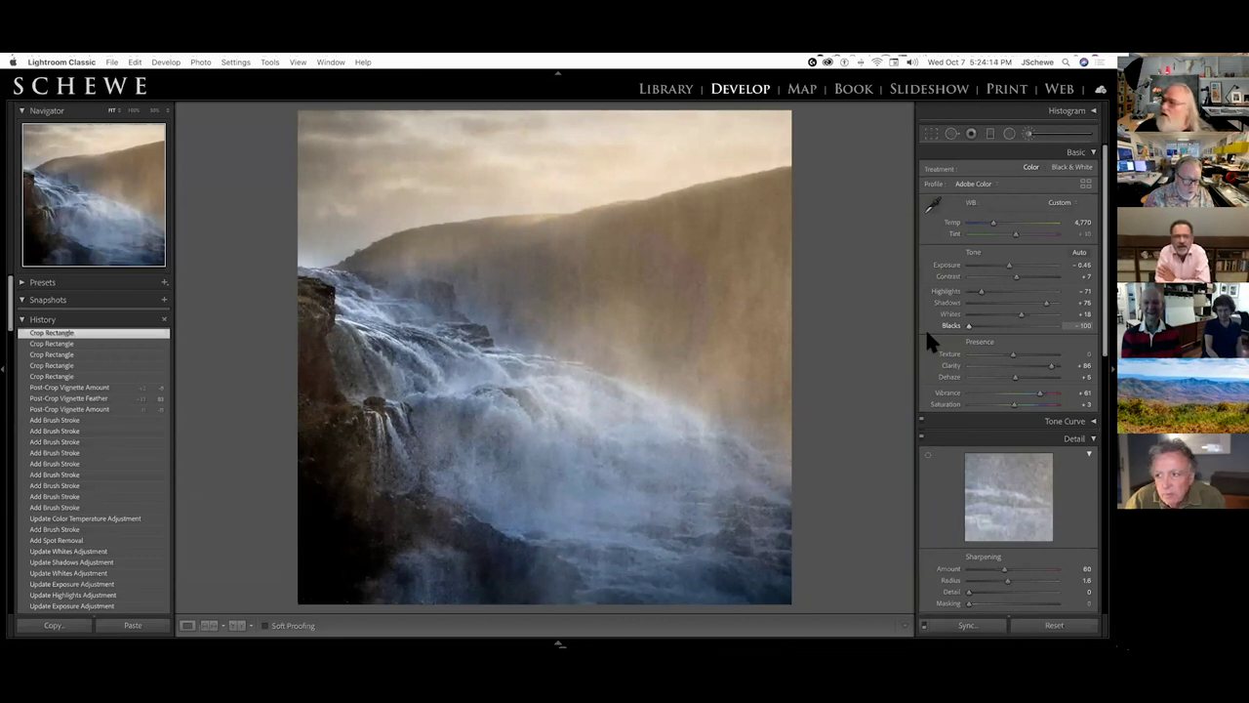
{"action": "left_click", "coordinate": [1027, 133]}
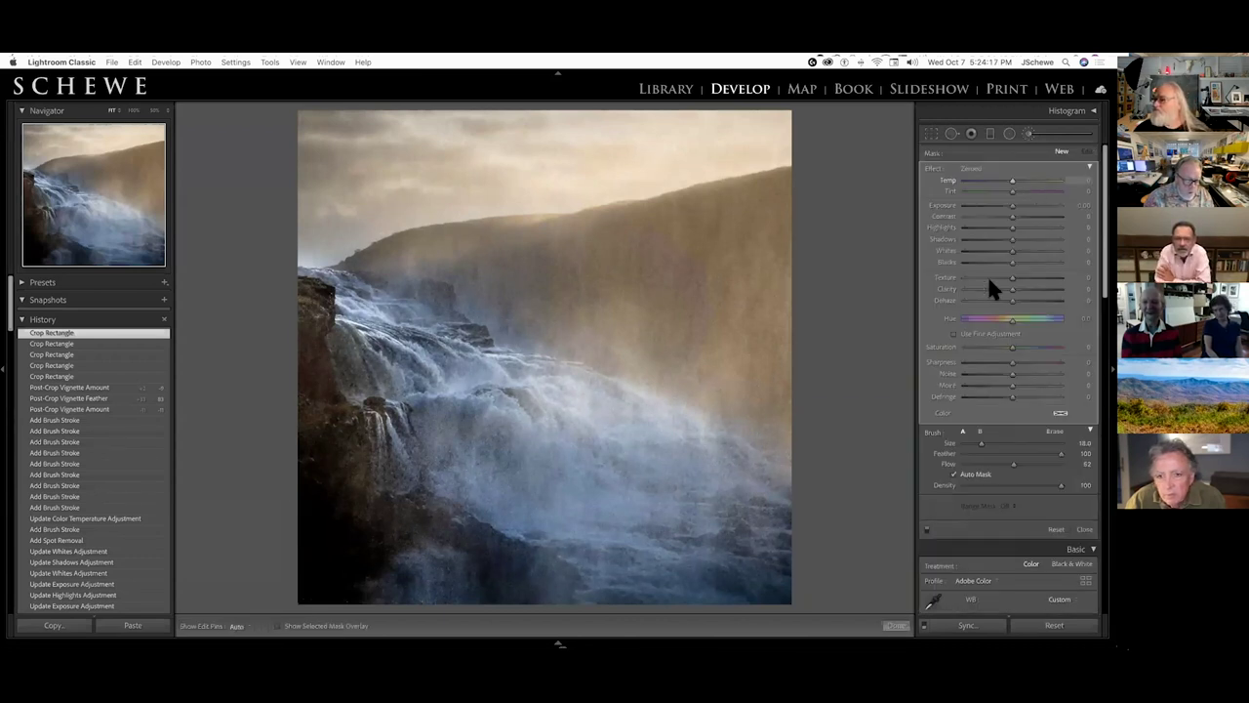
{"action": "left_click", "coordinate": [785, 125]}
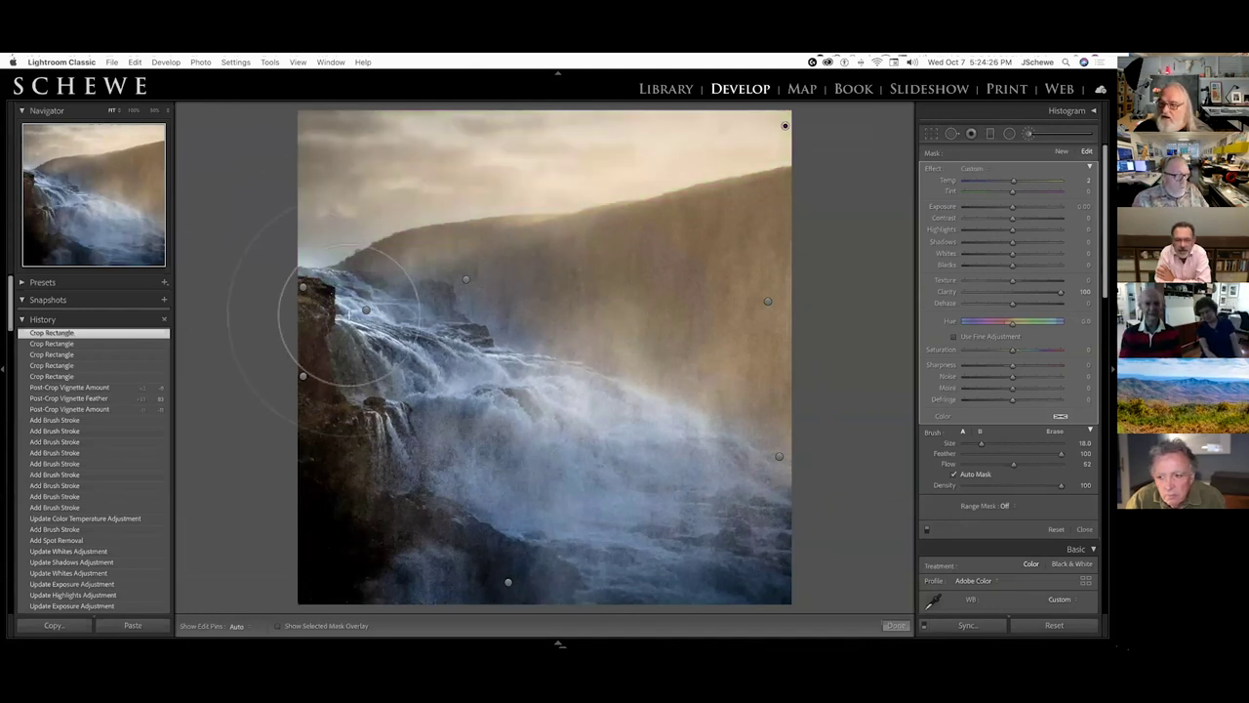
{"action": "left_click", "coordinate": [369, 318]}
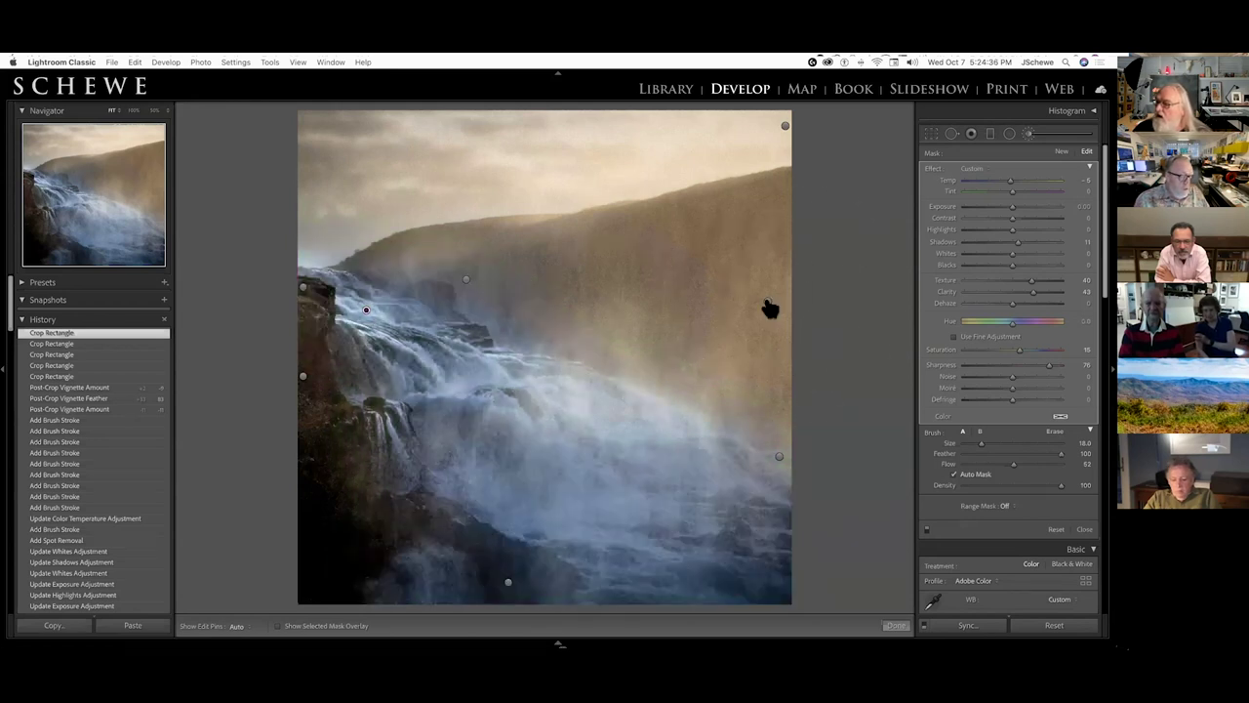
{"action": "left_click", "coordinate": [769, 306]}
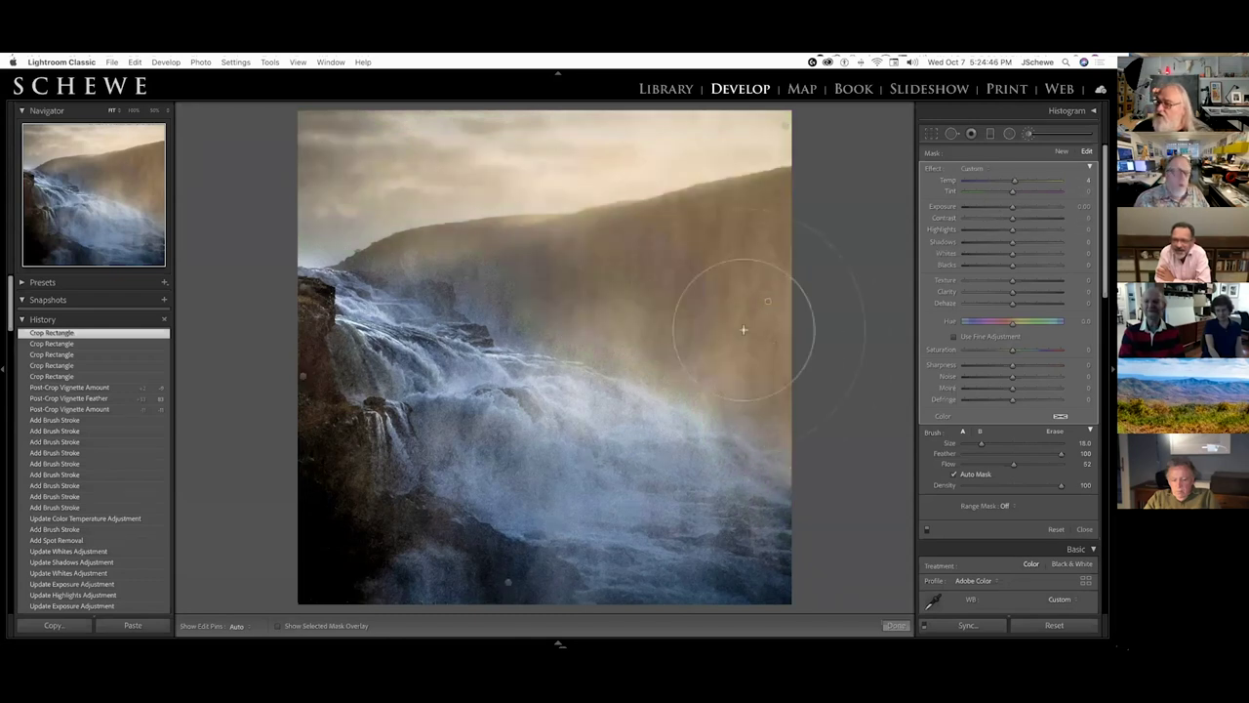
{"action": "mouse_move", "coordinate": [765, 301]}
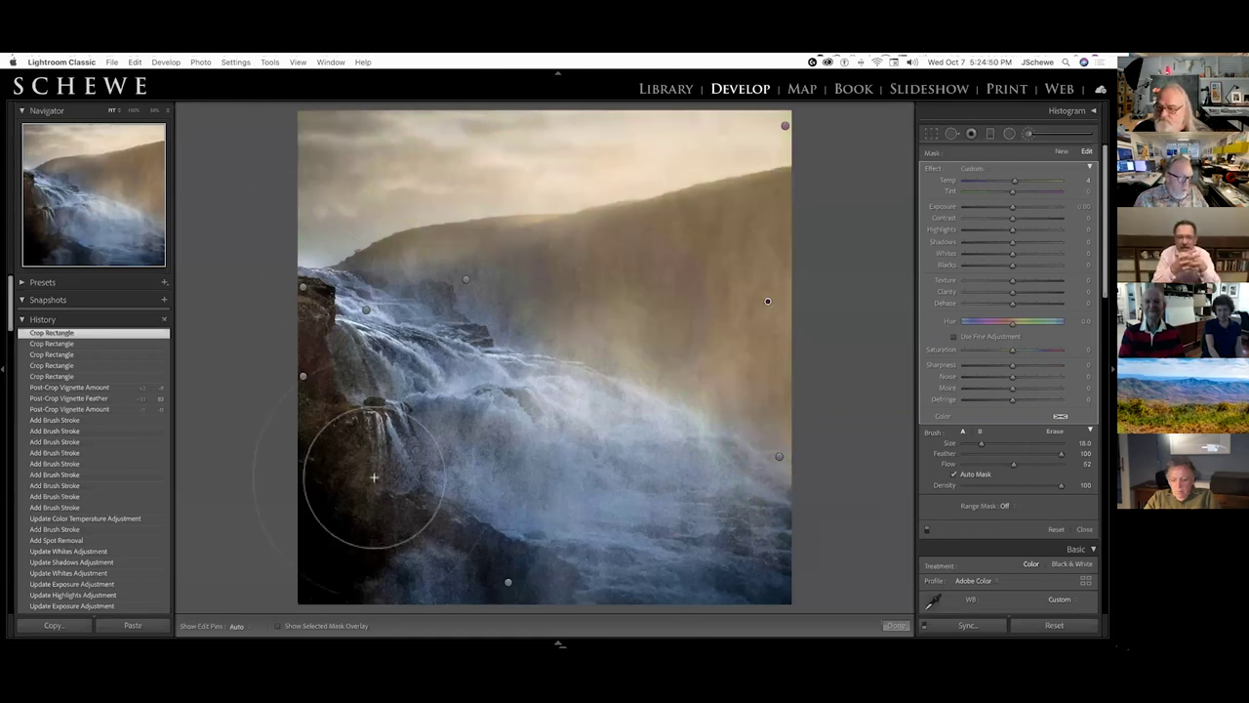
{"action": "left_click", "coordinate": [302, 378]}
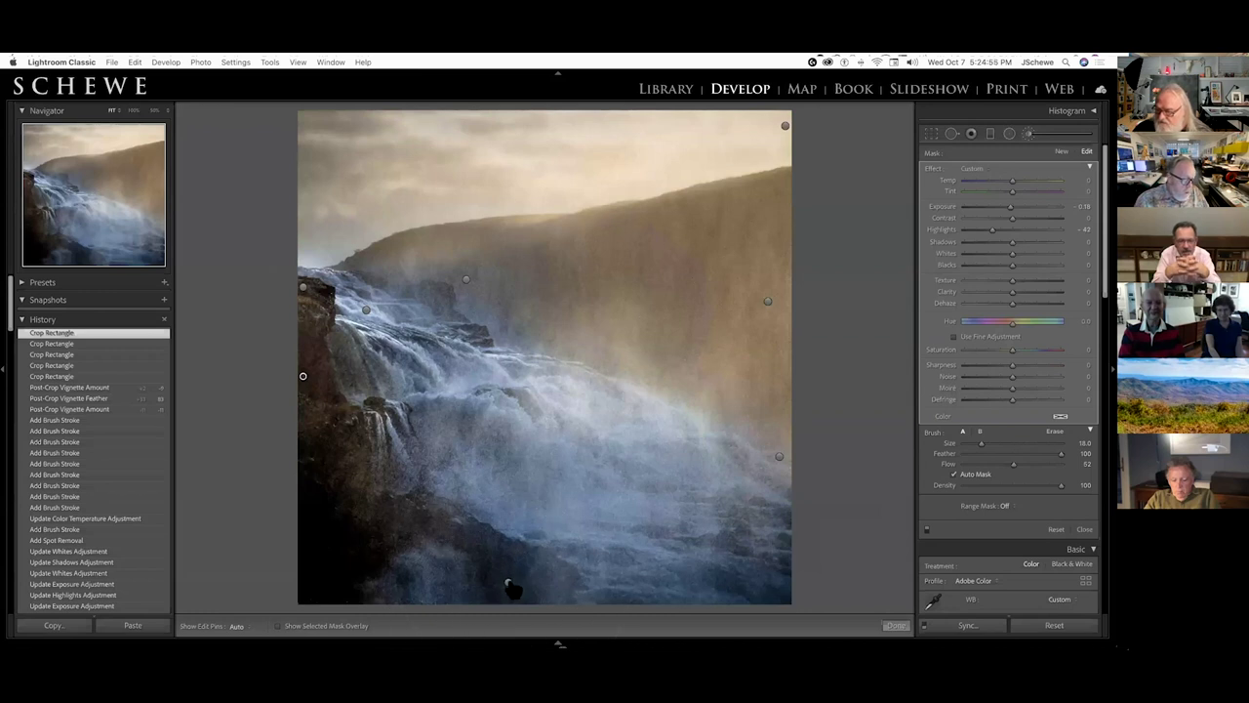
{"action": "left_click", "coordinate": [508, 584]}
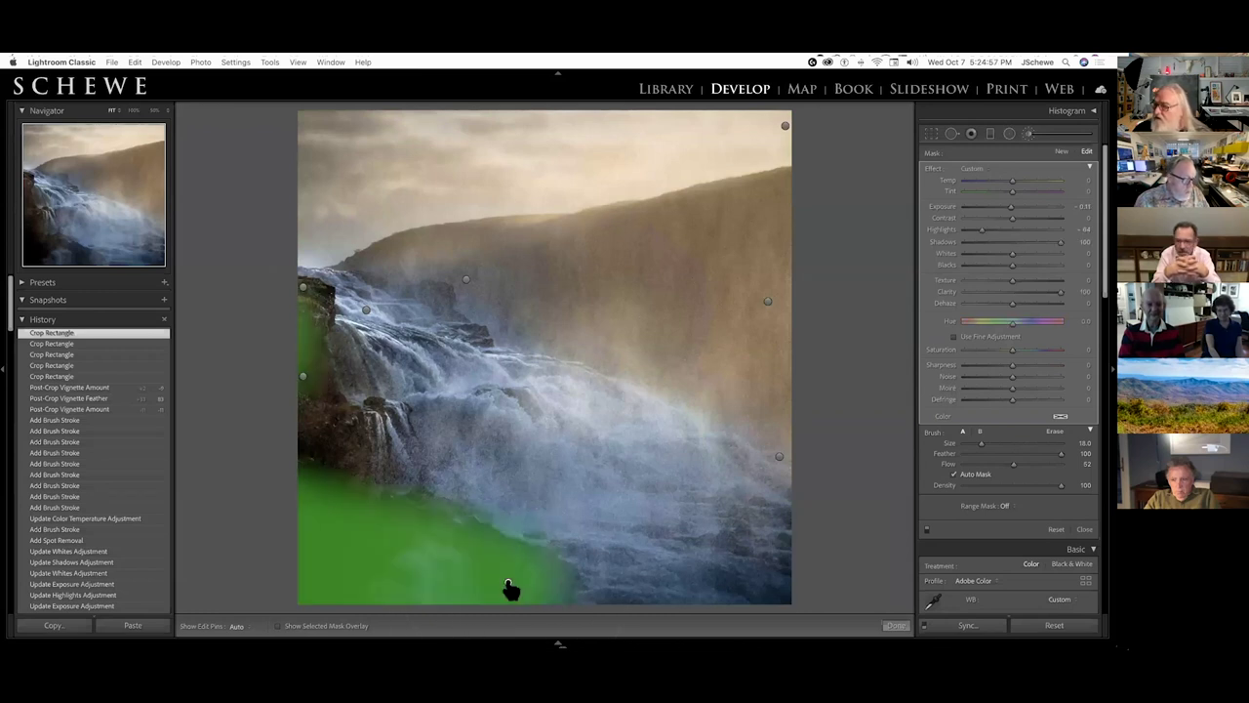
{"action": "left_click", "coordinate": [779, 458]}
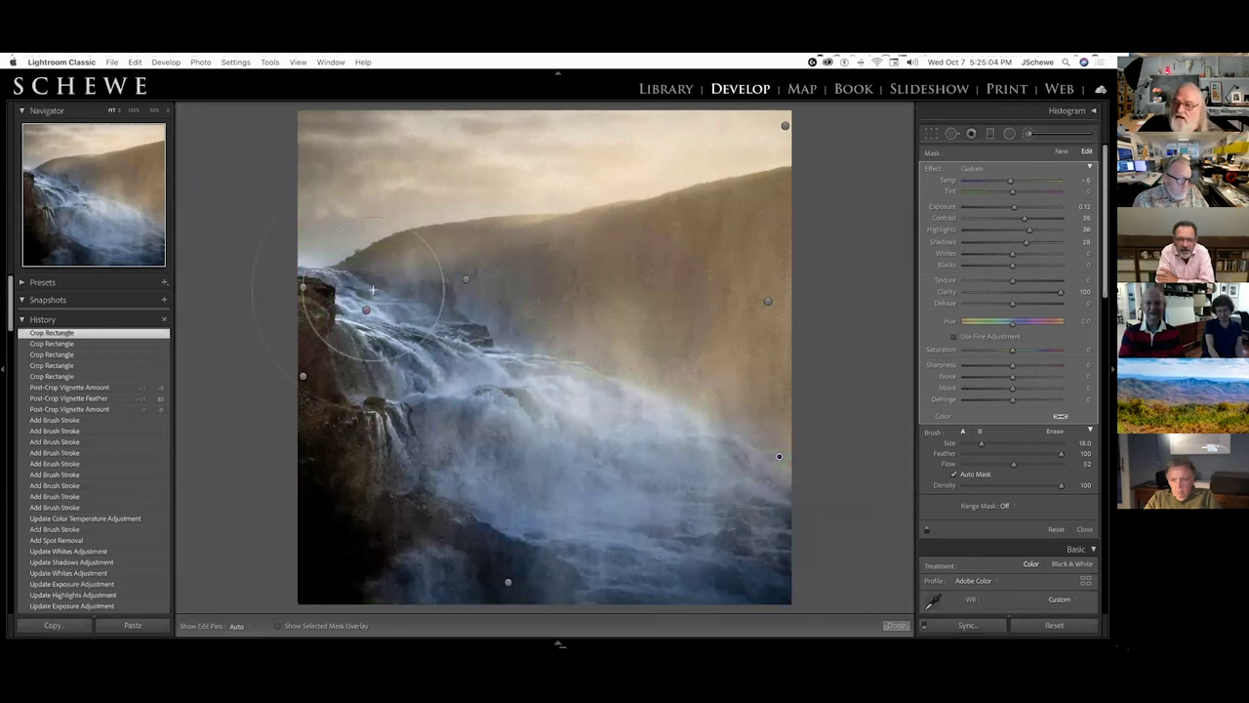
{"action": "left_click", "coordinate": [466, 280]}
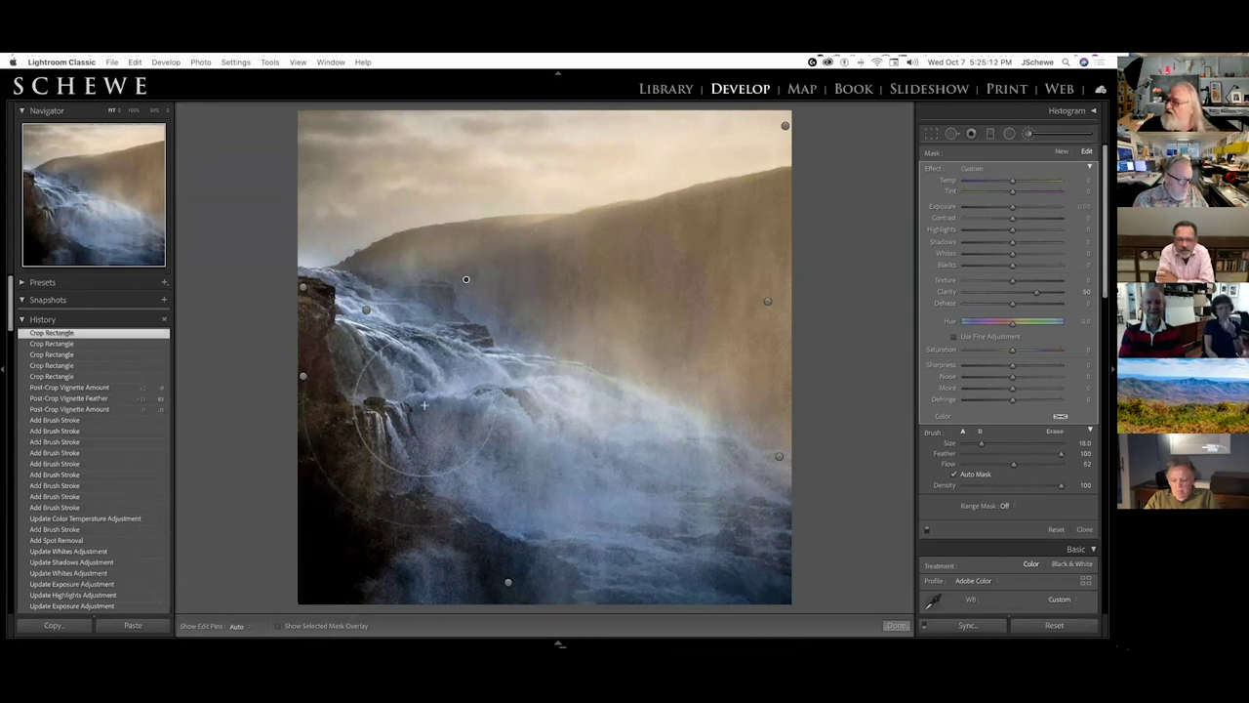
{"action": "mouse_move", "coordinate": [465, 281]}
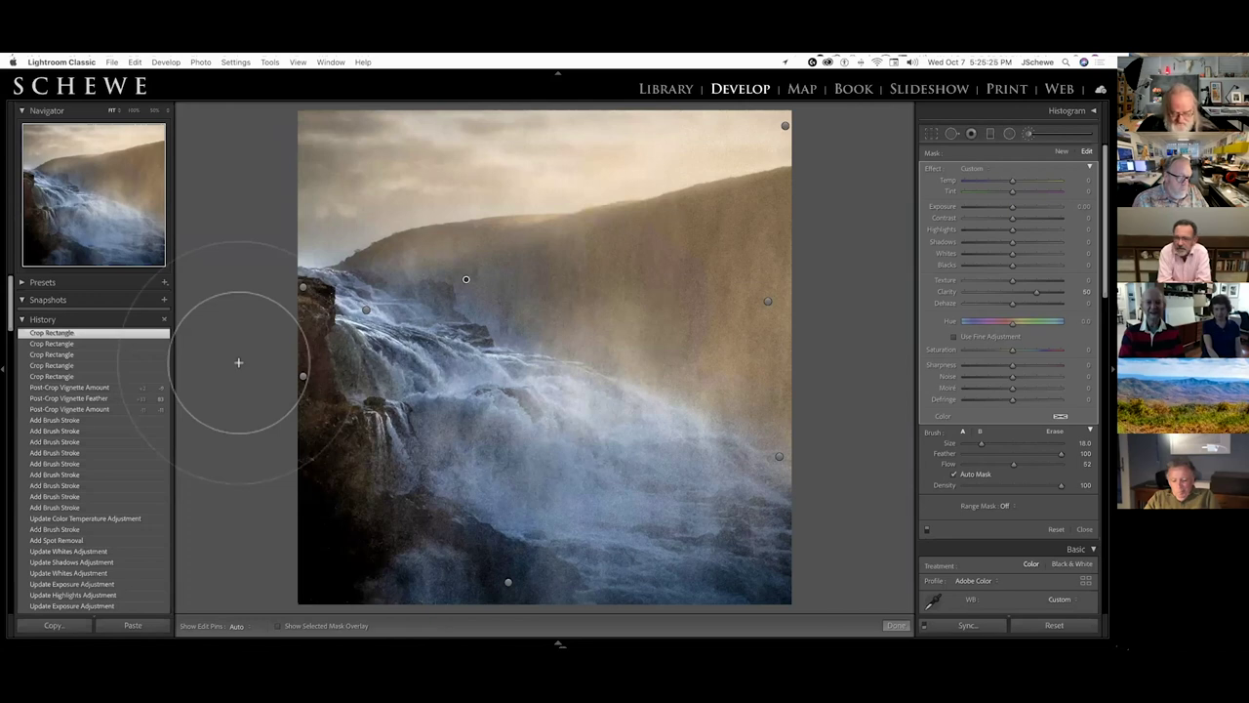
Step: Exit the Adjustment Brush, leaving the waterfall's sharpening at Amount 60, Radius 1.6, Detail 0, Masking 0
{"action": "left_click", "coordinate": [1030, 136]}
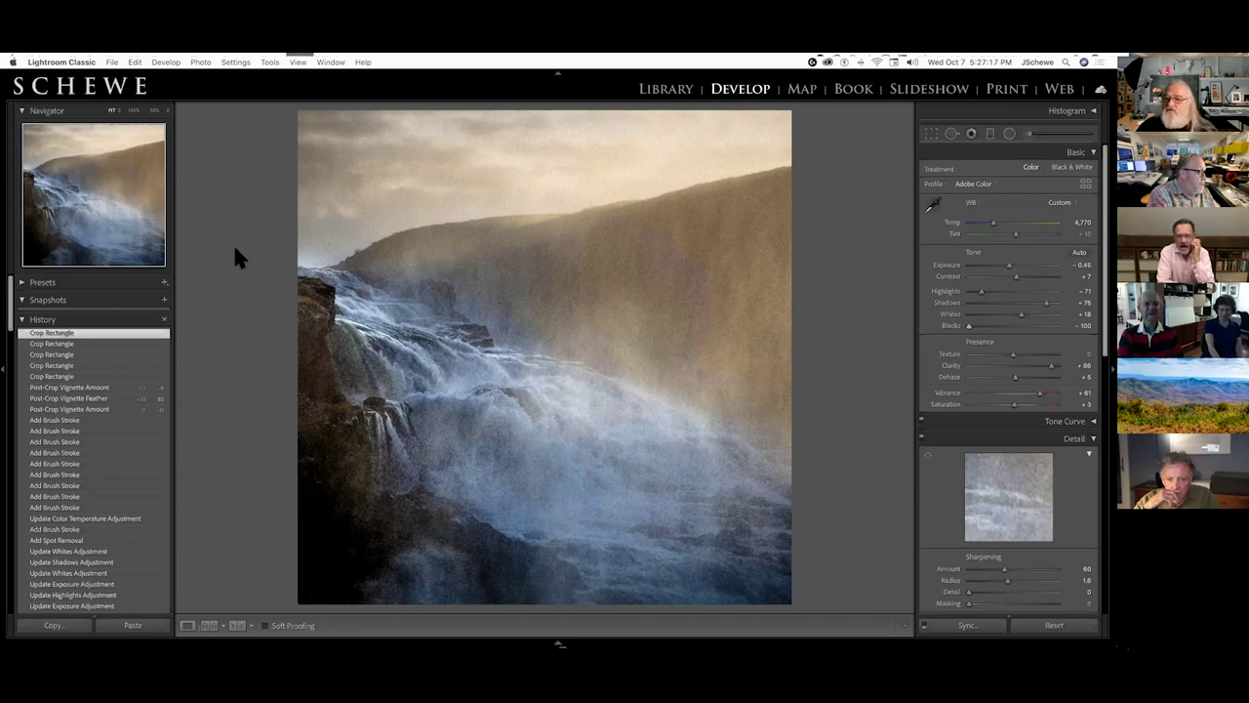
Step: In the Library grid, click through both jeremy.CR2 waterfall versions, then select the first birch-forest photo
{"action": "key", "text": "g"}
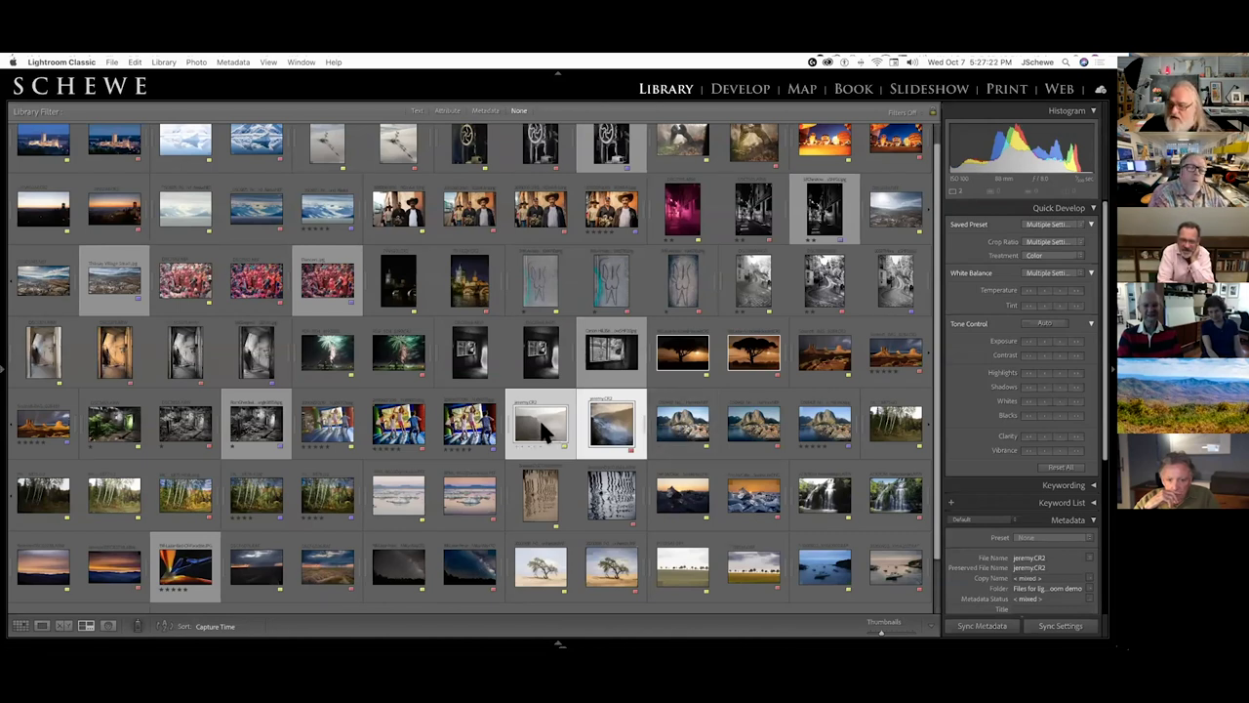
{"action": "left_click", "coordinate": [544, 429]}
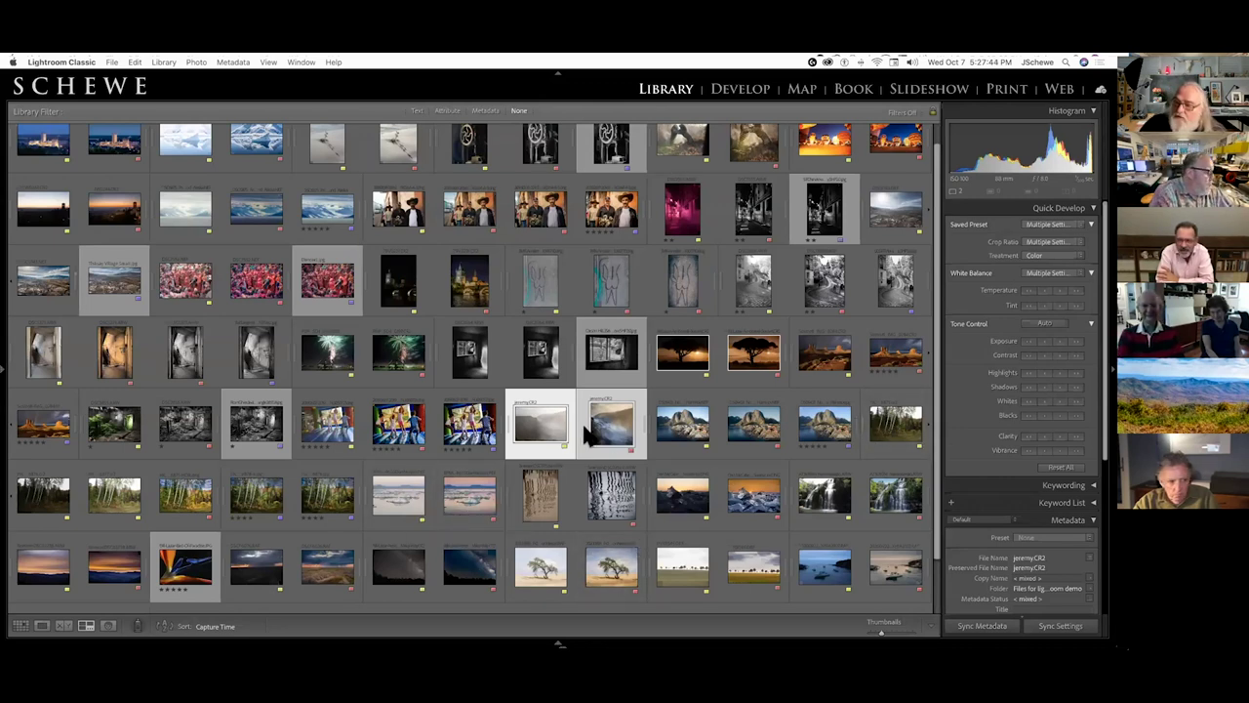
{"action": "left_click", "coordinate": [612, 436]}
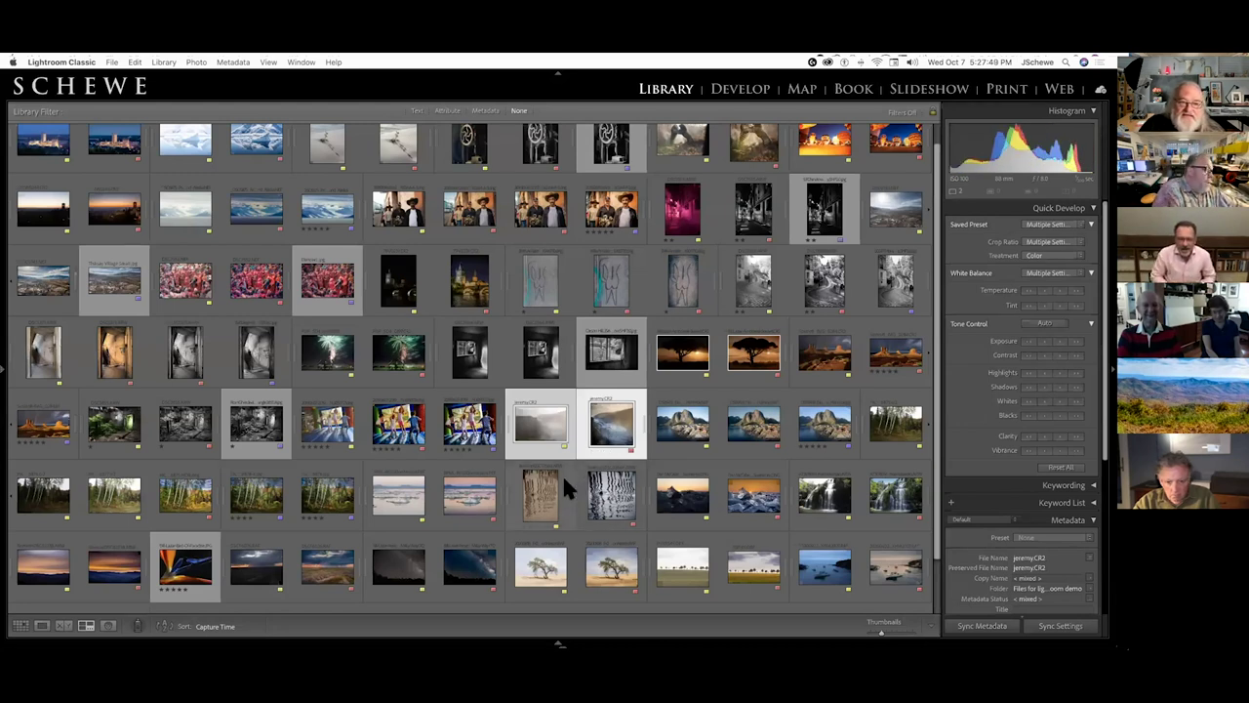
{"action": "left_click", "coordinate": [893, 436]}
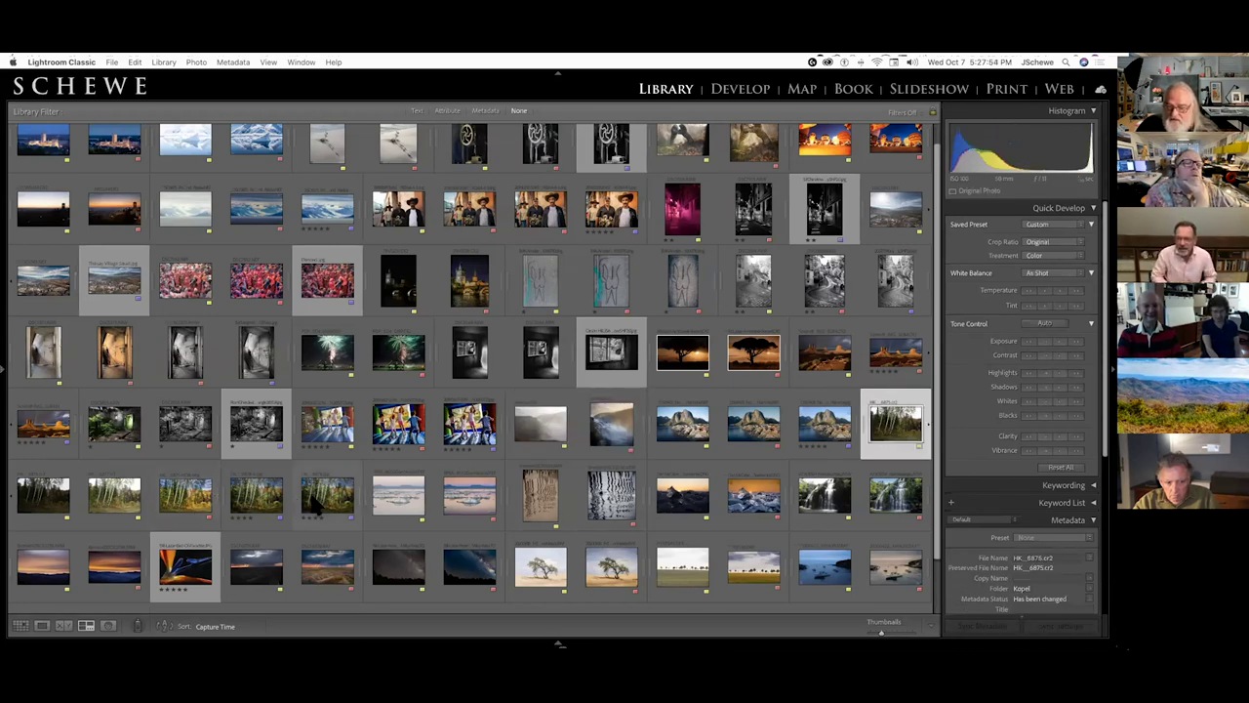
Step: Survey the run of birch-forest photos and remove the dark, washed-out and third versions
{"action": "left_click", "coordinate": [314, 502], "text": "shift"}
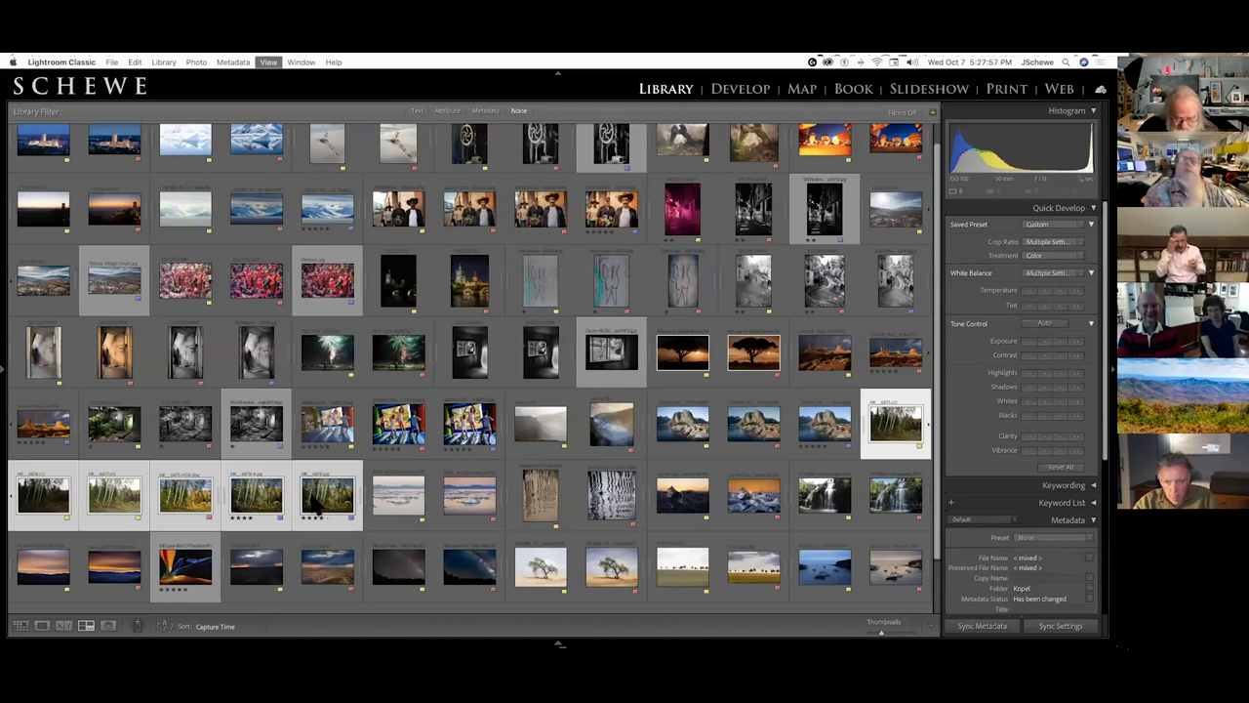
{"action": "key", "text": "n"}
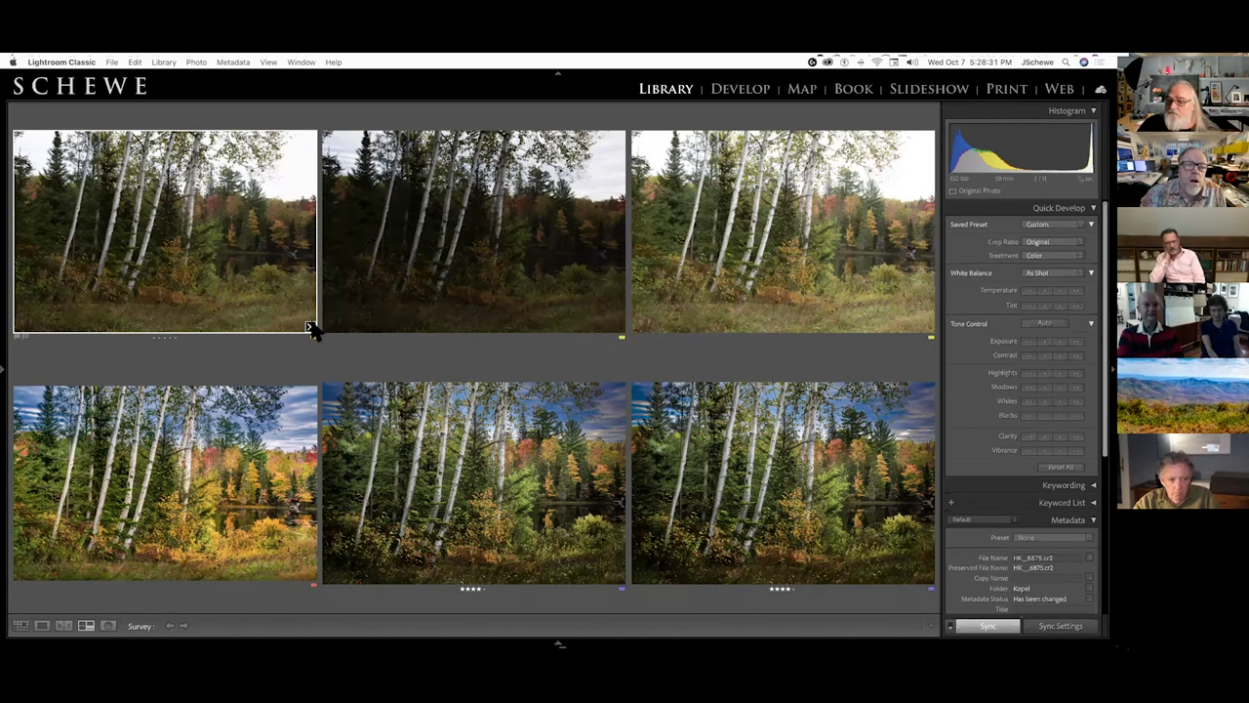
{"action": "left_click", "coordinate": [312, 330]}
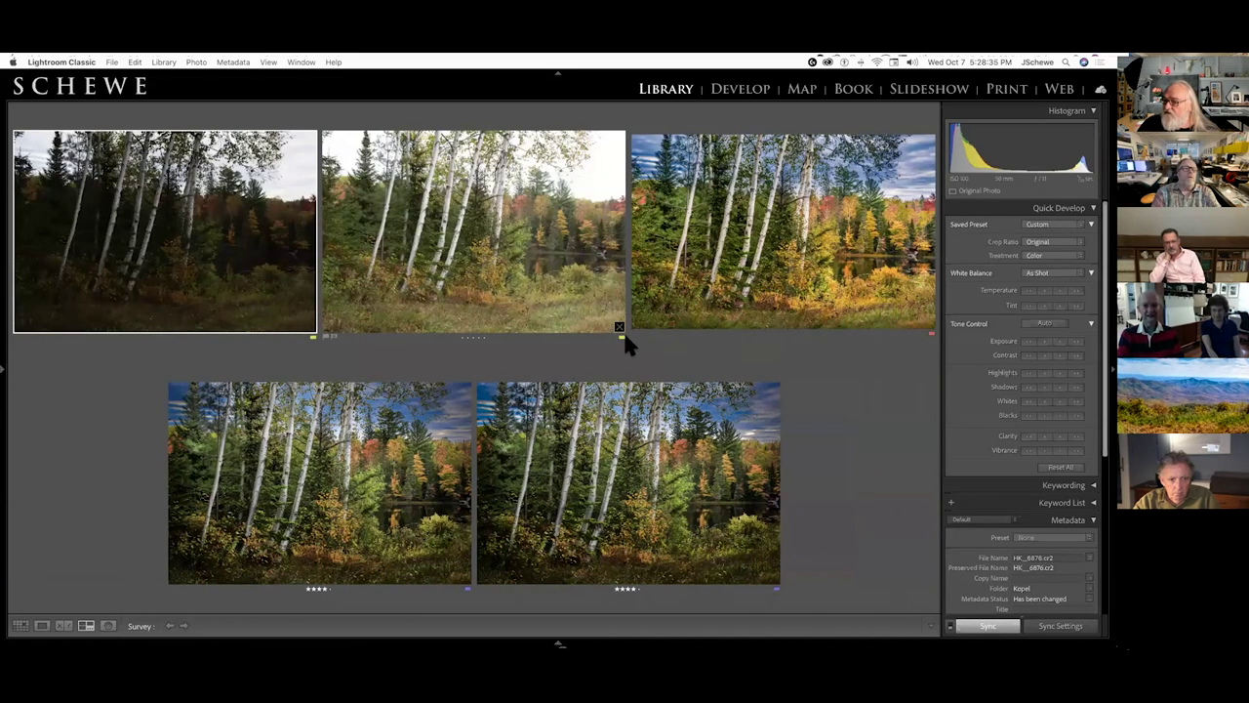
{"action": "left_click", "coordinate": [618, 325]}
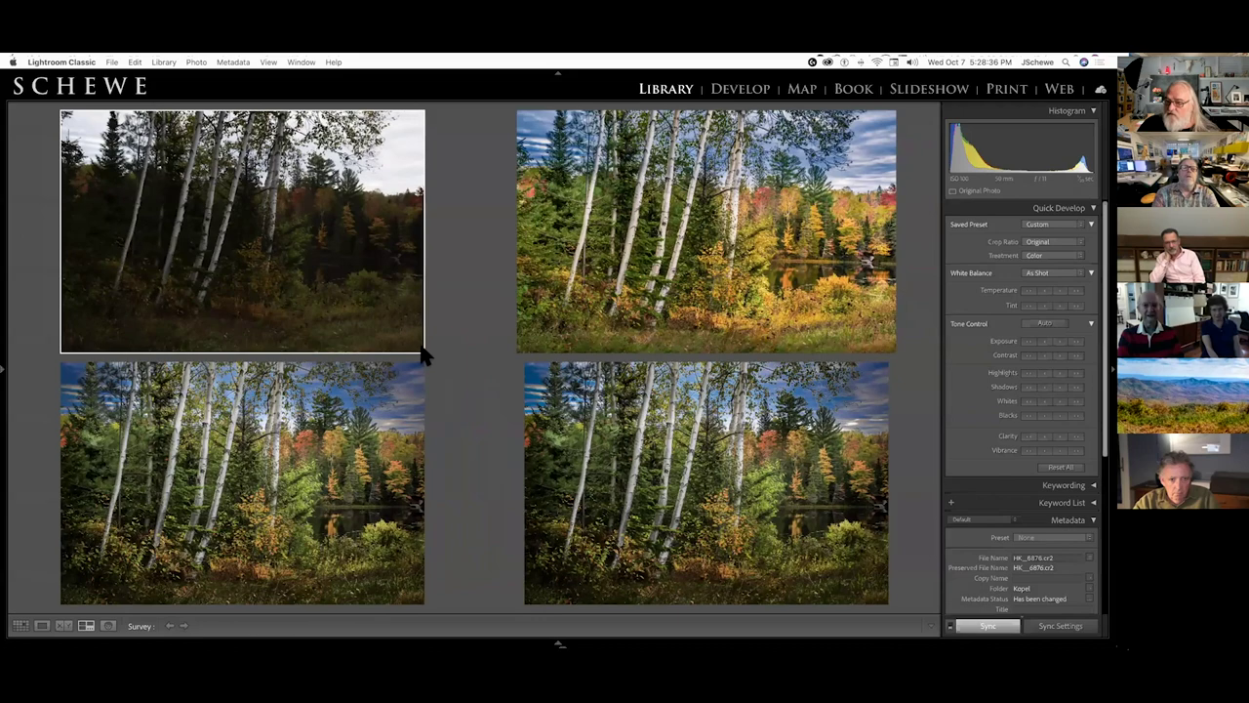
{"action": "left_click", "coordinate": [420, 351]}
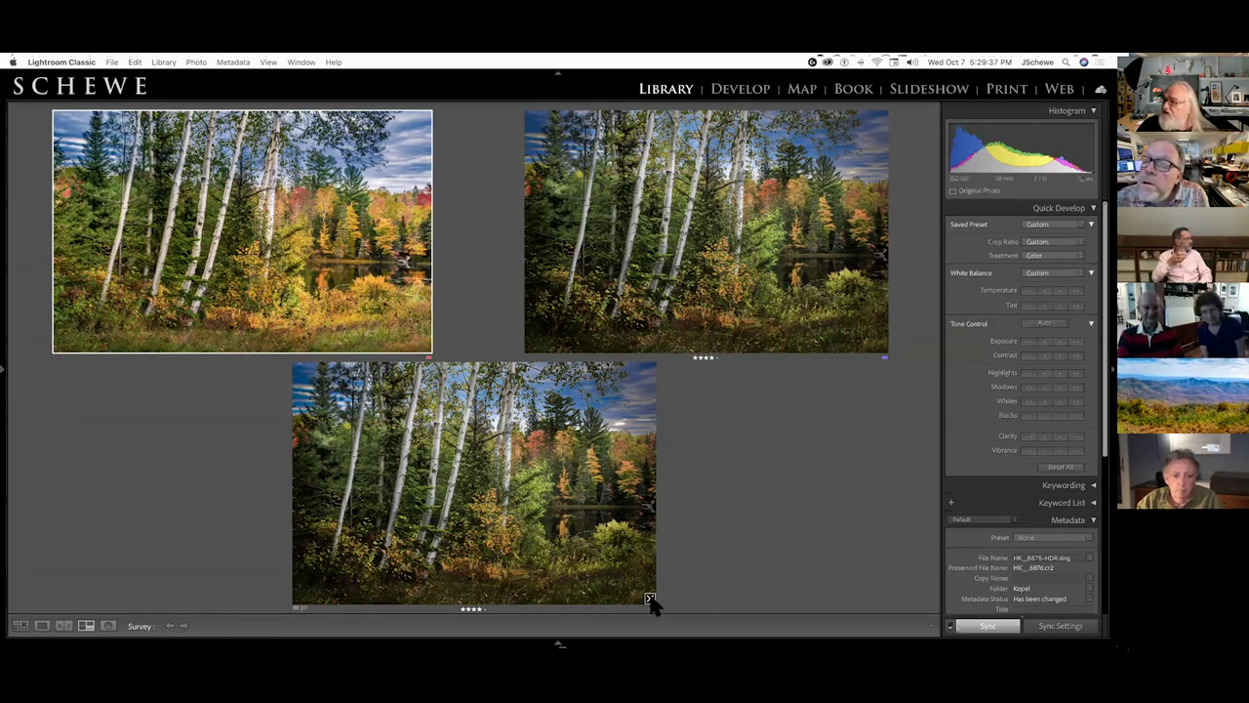
{"action": "left_click", "coordinate": [650, 598]}
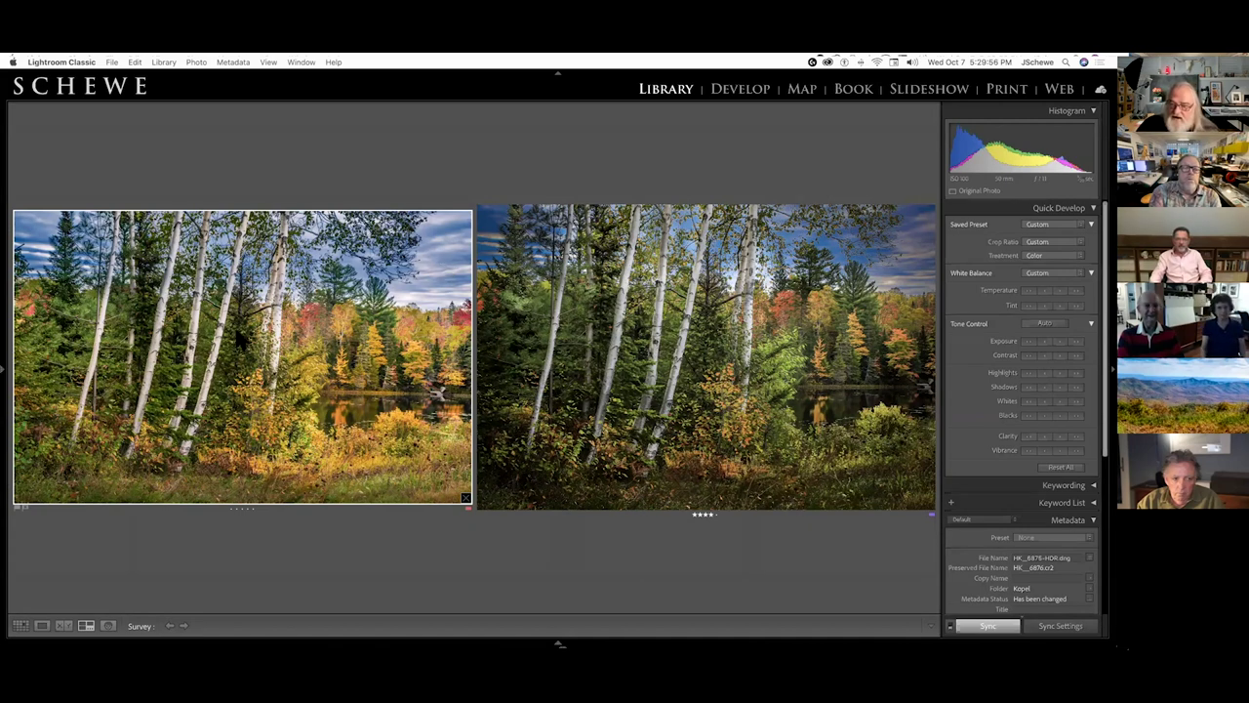
Step: Open the birch photo in Develop at 100% and pan across the treetops, trunks, foliage and water
{"action": "key", "text": "d"}
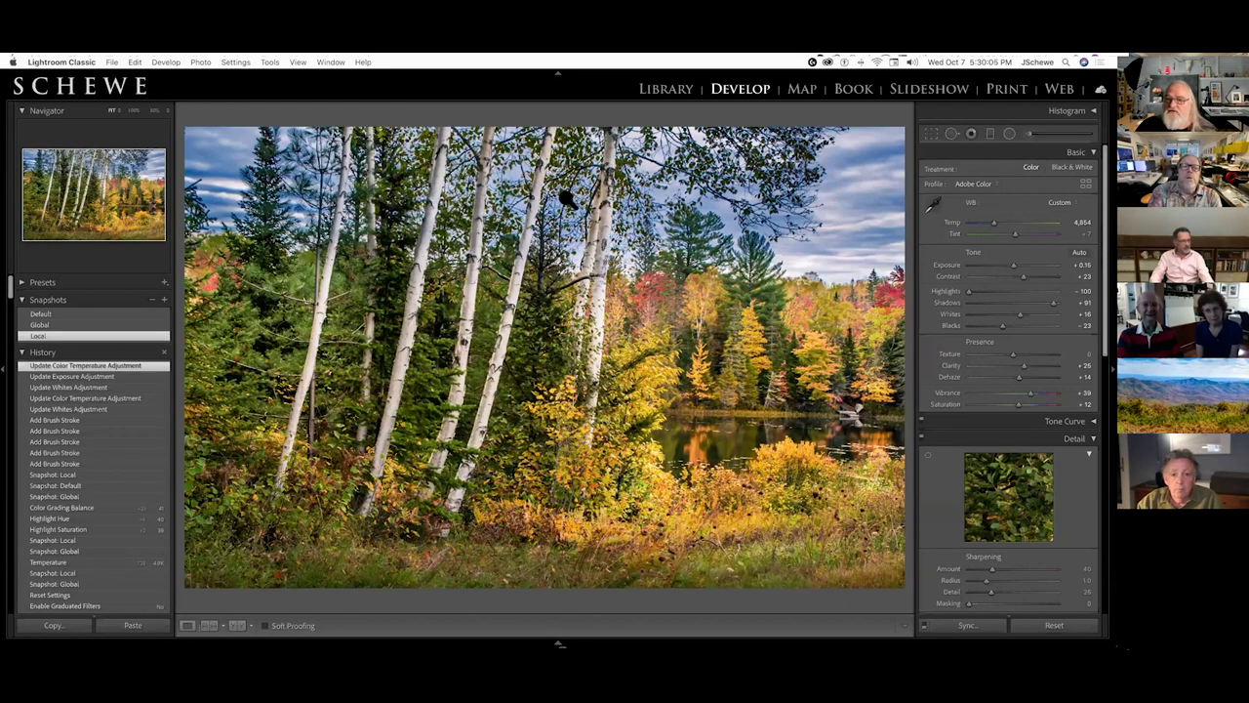
{"action": "left_click", "coordinate": [133, 110]}
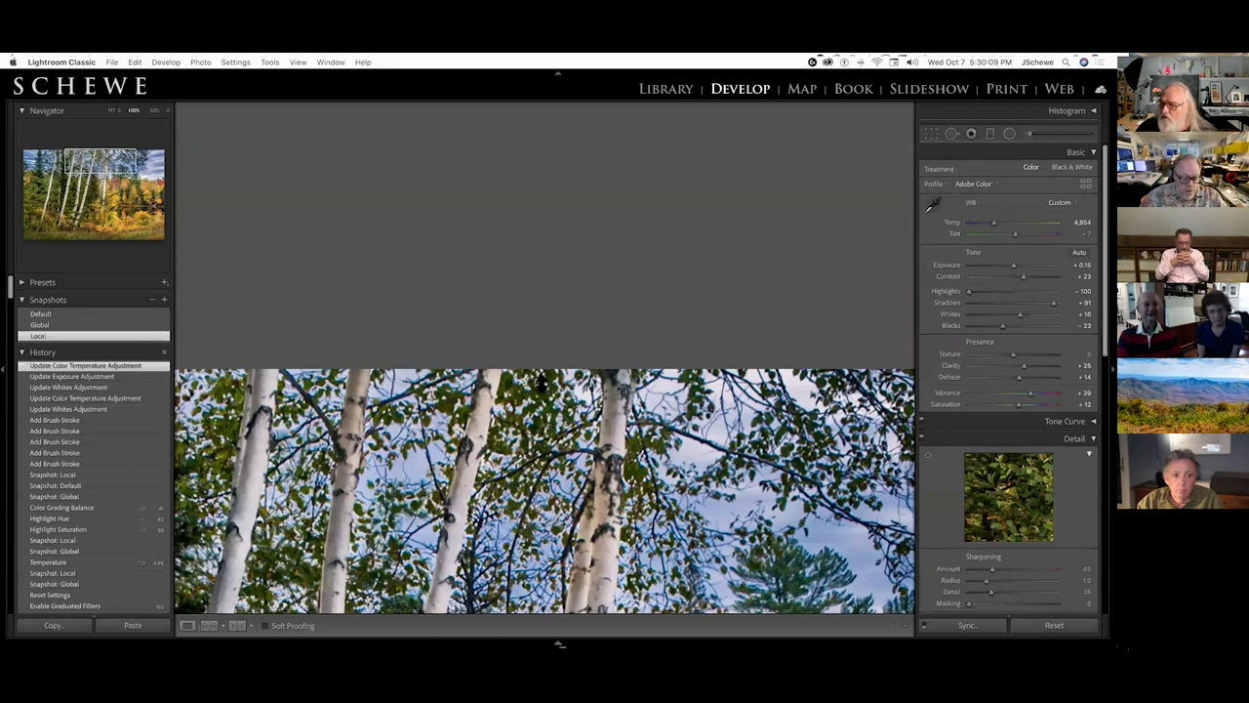
{"action": "left_click_drag", "start_coordinate": [541, 334], "coordinate": [539, 109]}
{"action": "left_click_drag", "start_coordinate": [540, 144], "coordinate": [502, 390]}
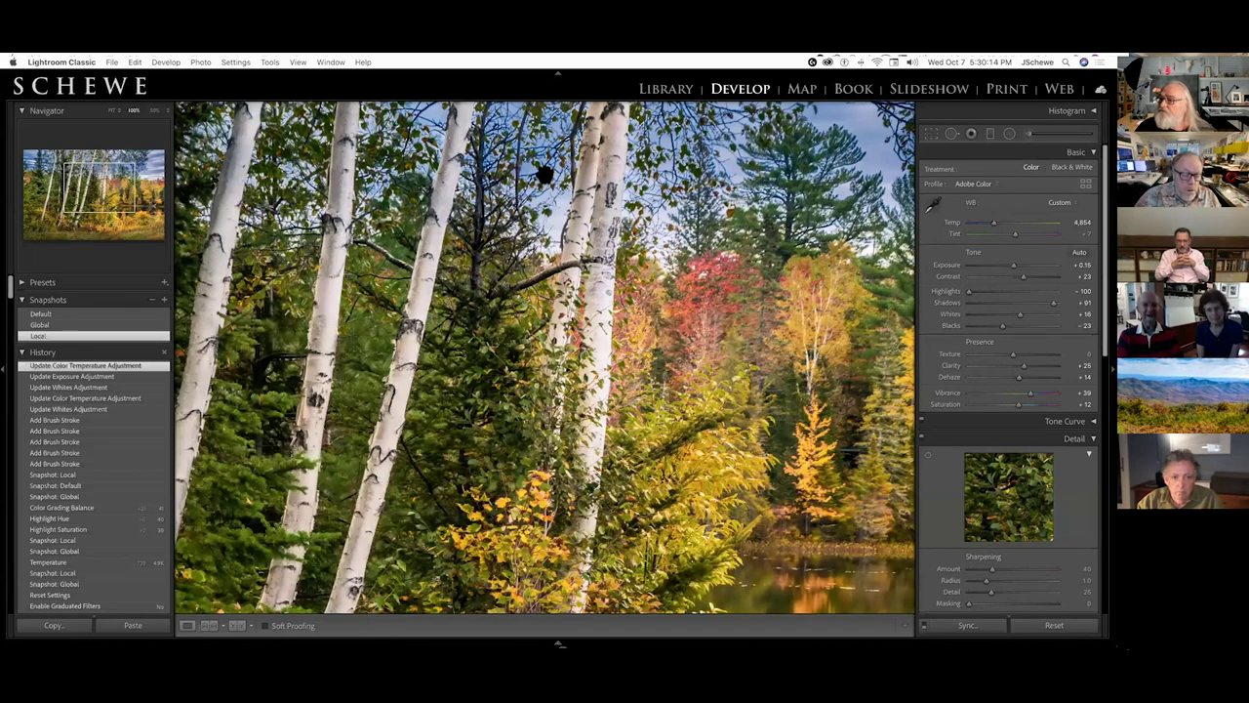
{"action": "left_click_drag", "start_coordinate": [543, 175], "coordinate": [534, 243]}
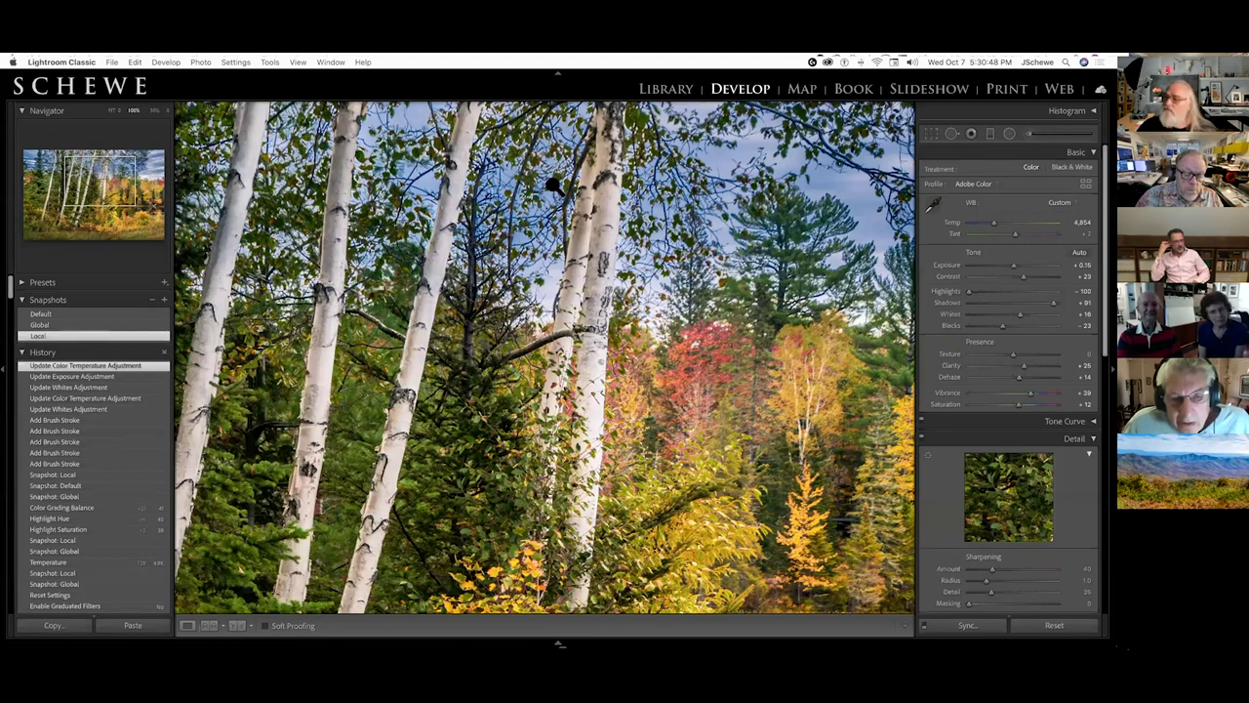
Step: Fit the birch photo in view, preview the Global snapshot, then switch back to Local
{"action": "left_click", "coordinate": [758, 287]}
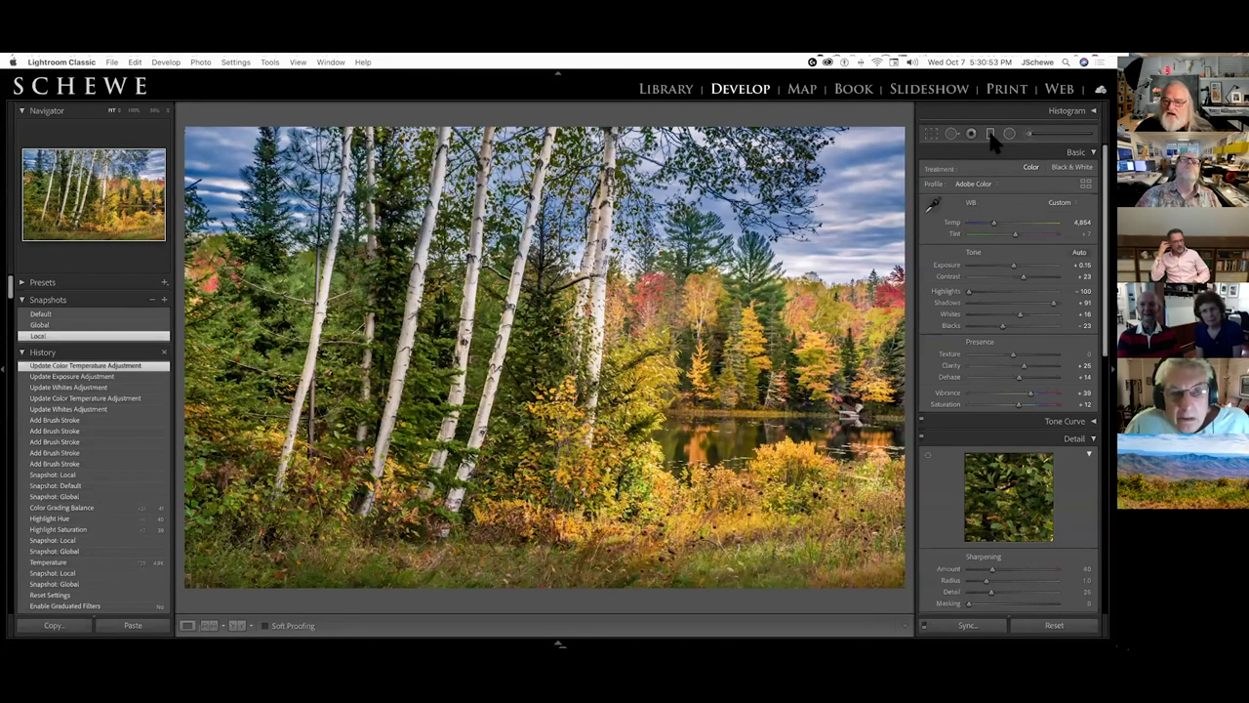
{"action": "left_click", "coordinate": [43, 326]}
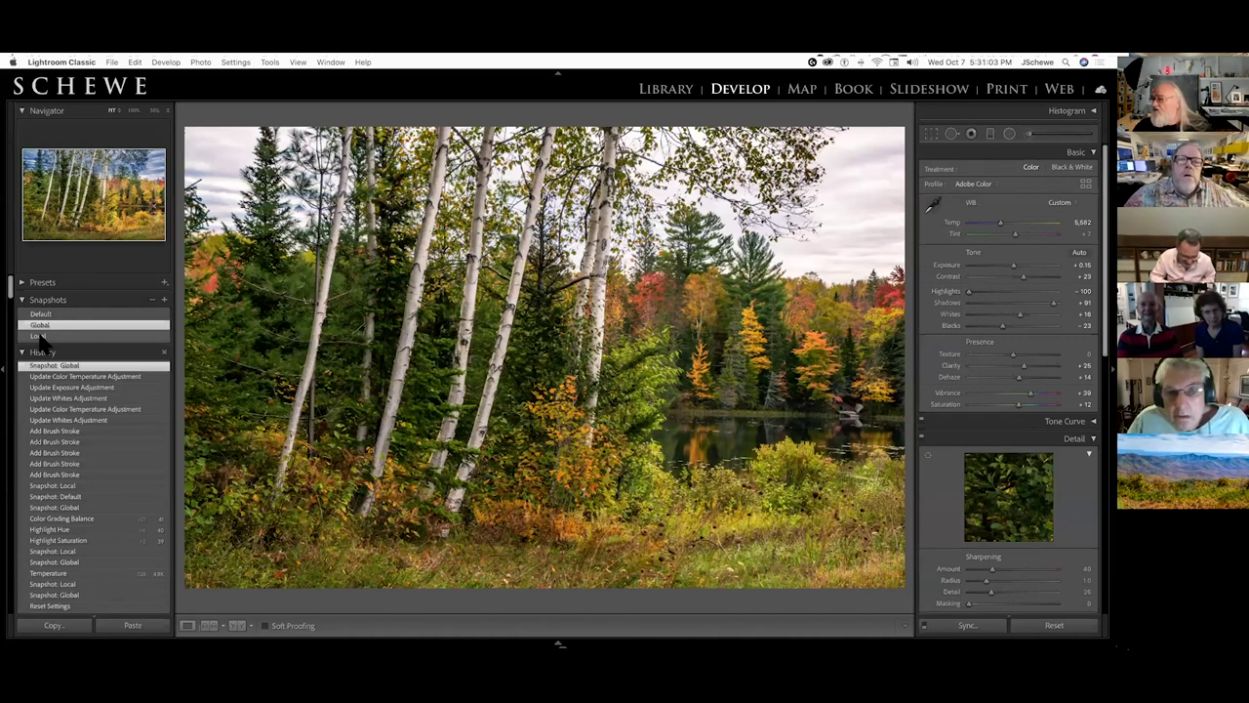
{"action": "left_click", "coordinate": [39, 335]}
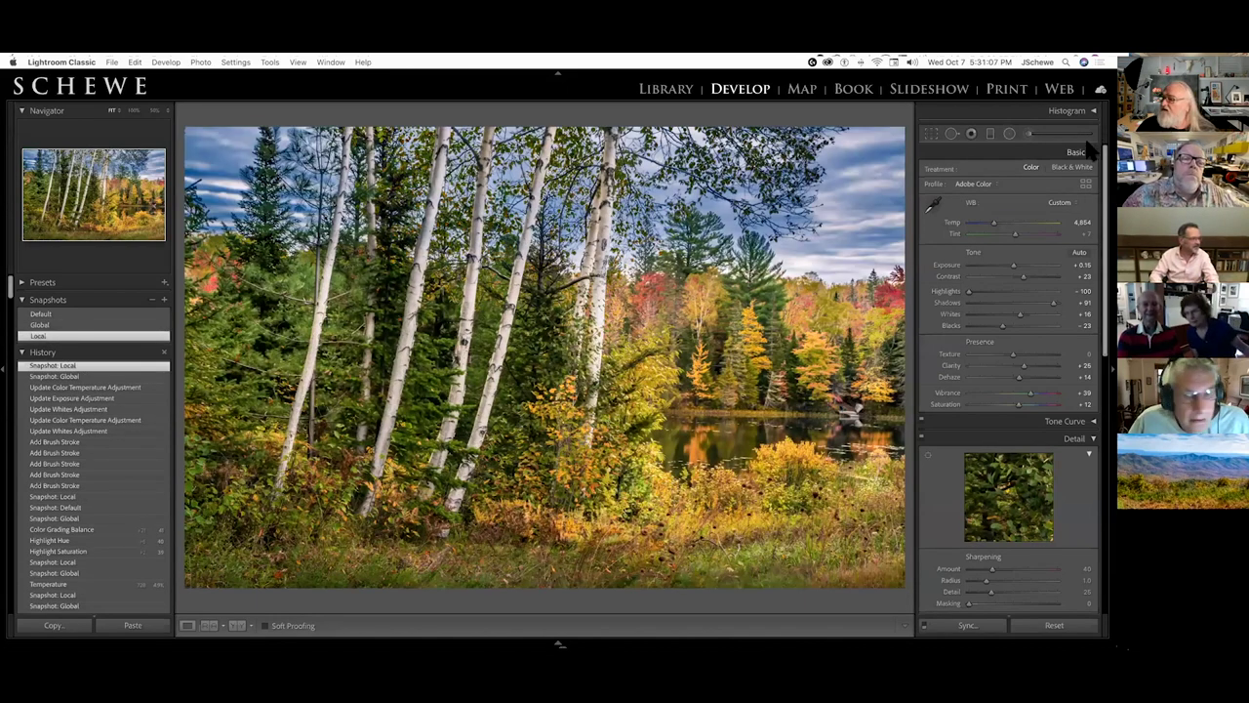
Step: Open the birch photo's Adjustment Brush and inspect the sky, middle and foreground-greenery brush pins
{"action": "left_click", "coordinate": [1028, 135]}
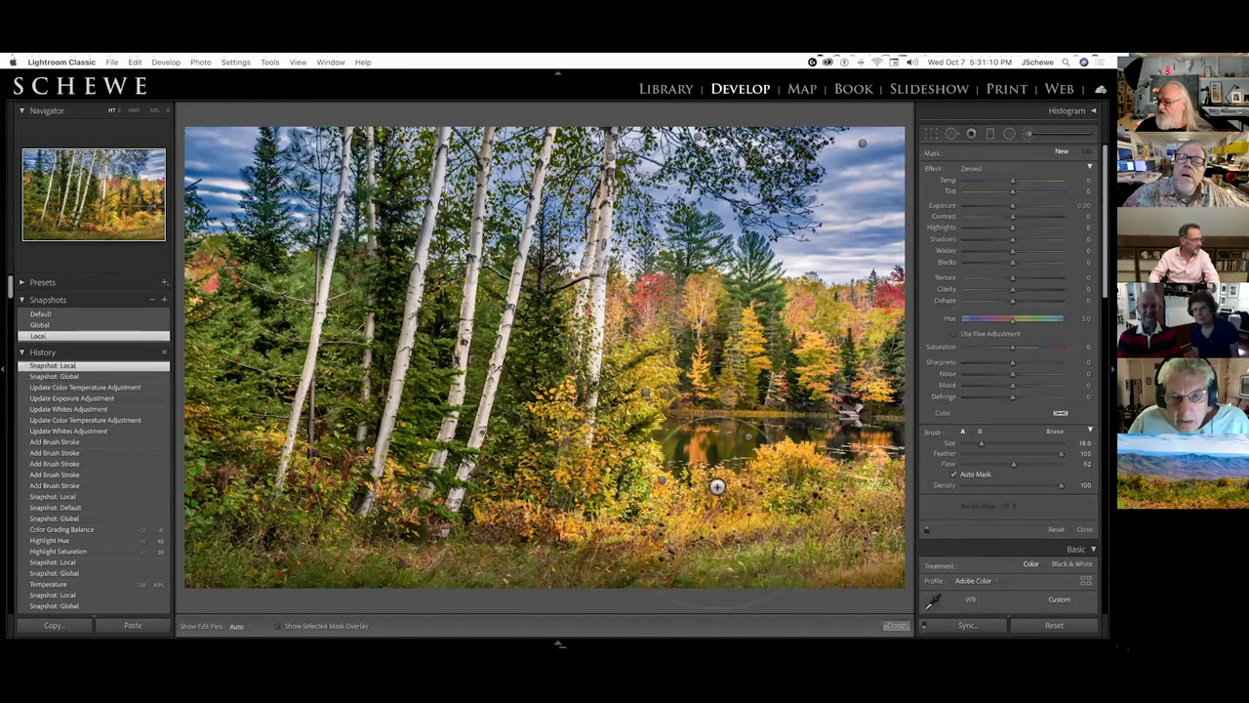
{"action": "left_click", "coordinate": [861, 144]}
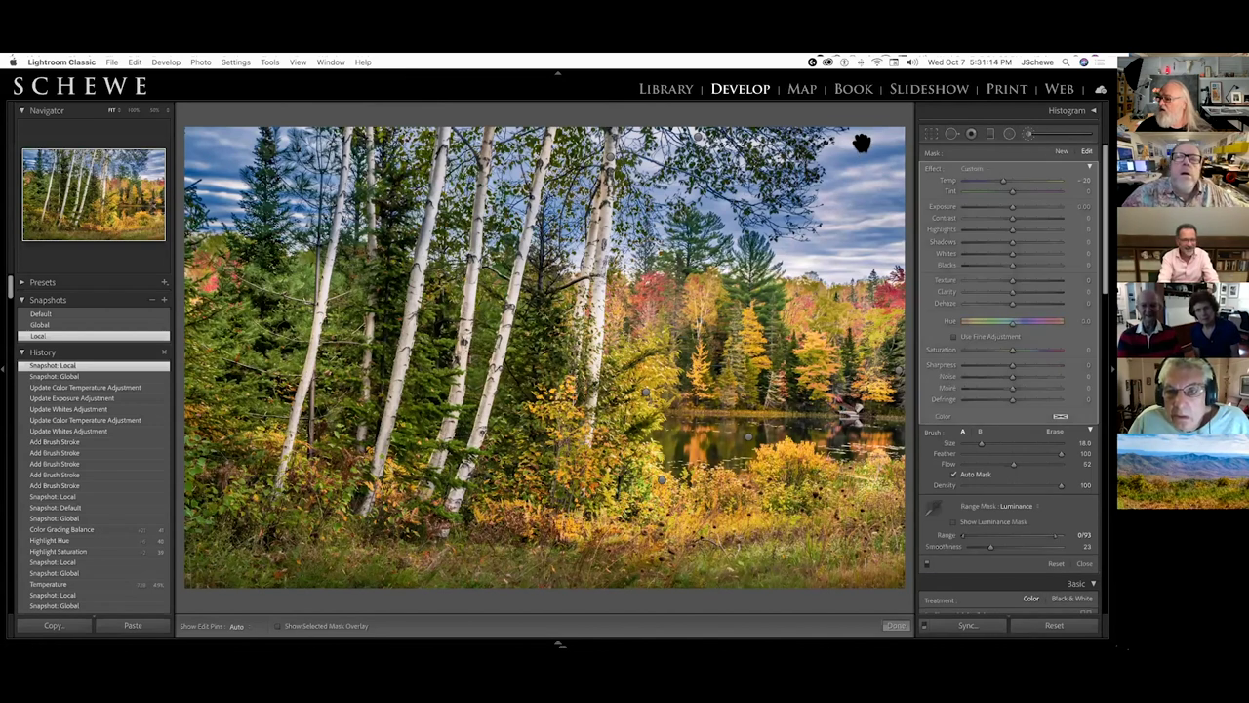
{"action": "mouse_move", "coordinate": [861, 143]}
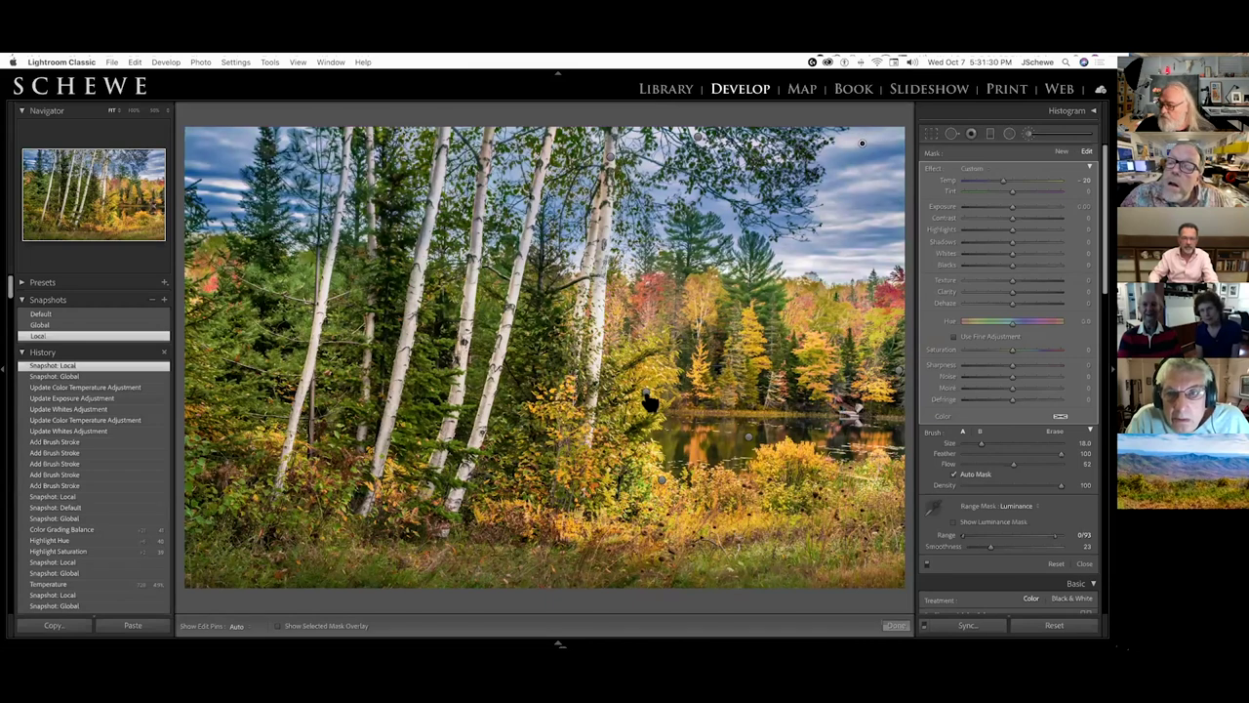
{"action": "left_click", "coordinate": [647, 392]}
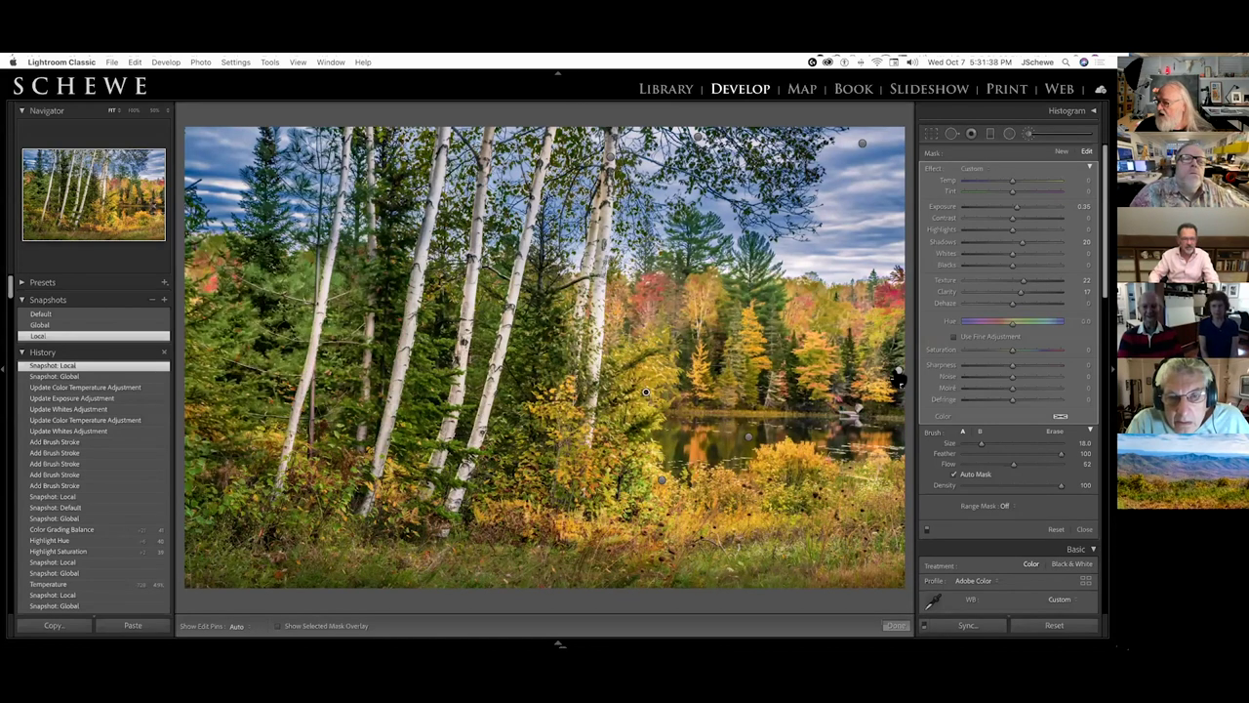
{"action": "mouse_move", "coordinate": [896, 380]}
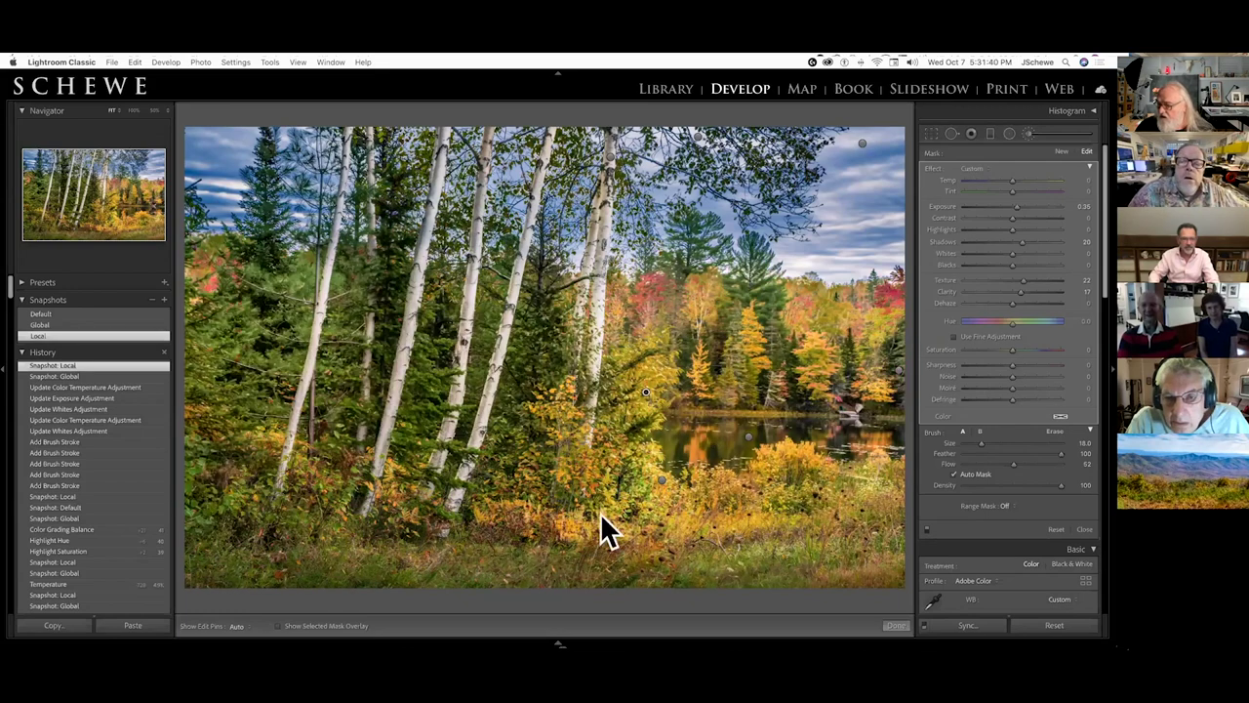
{"action": "left_click", "coordinate": [663, 485]}
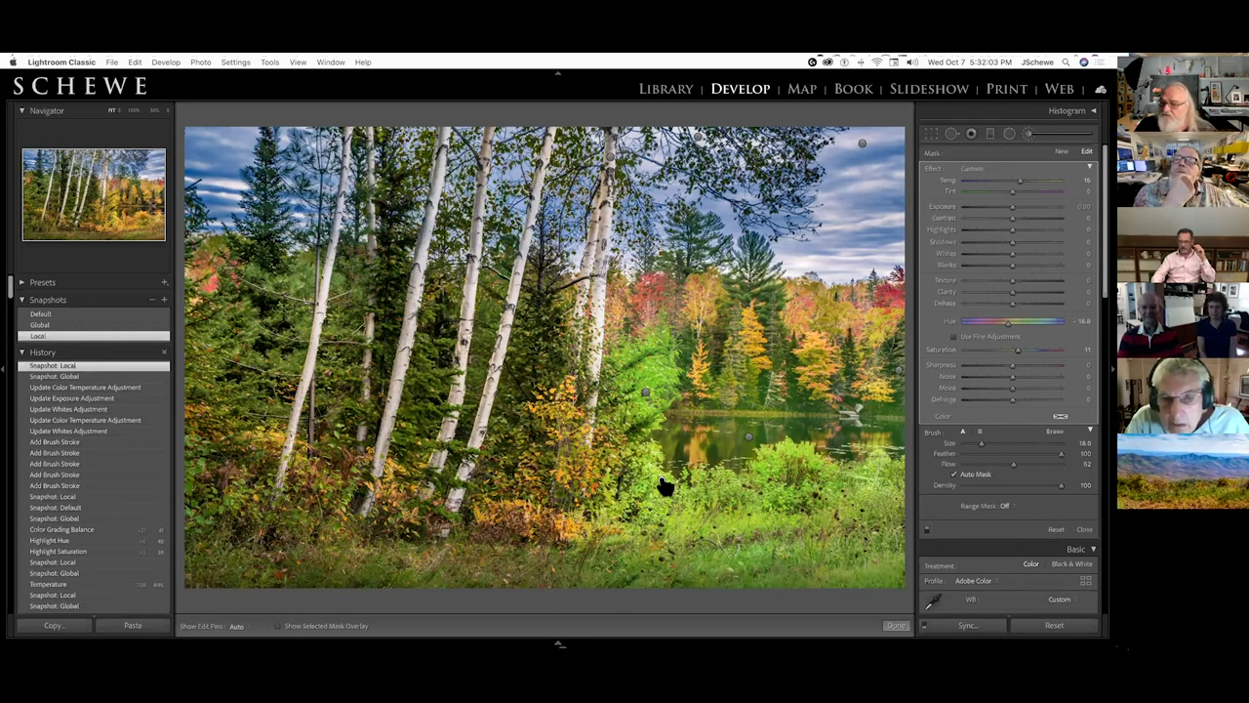
{"action": "mouse_move", "coordinate": [662, 486]}
{"action": "left_mouse_down"}
{"action": "mouse_move", "coordinate": [781, 527]}
{"action": "mouse_move", "coordinate": [585, 566]}
{"action": "mouse_move", "coordinate": [321, 577]}
{"action": "mouse_move", "coordinate": [837, 585]}
{"action": "mouse_move", "coordinate": [850, 572]}
{"action": "mouse_move", "coordinate": [741, 537]}
{"action": "left_mouse_up"}
Step: Inspect the graduated filters with the mask overlay hidden, ending on the grass filter (Exposure −0.22, Clarity −38)
{"action": "left_click", "coordinate": [991, 135]}
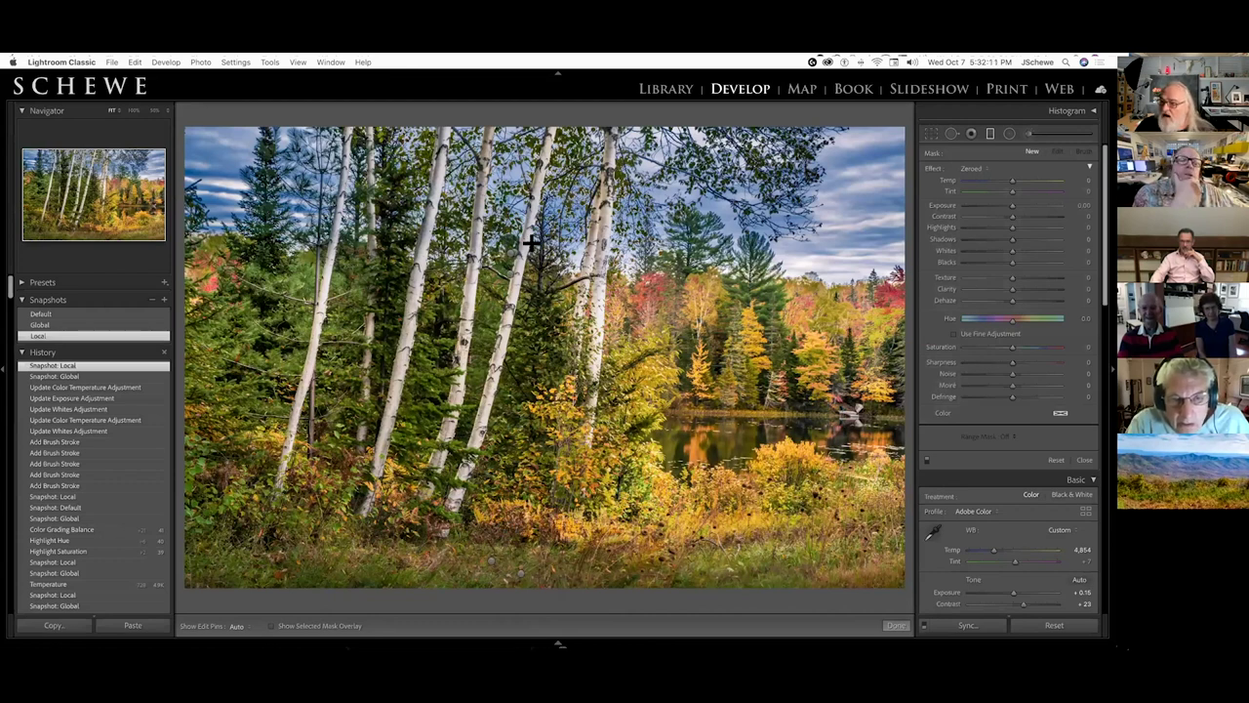
{"action": "left_click_drag", "start_coordinate": [507, 221], "coordinate": [507, 289]}
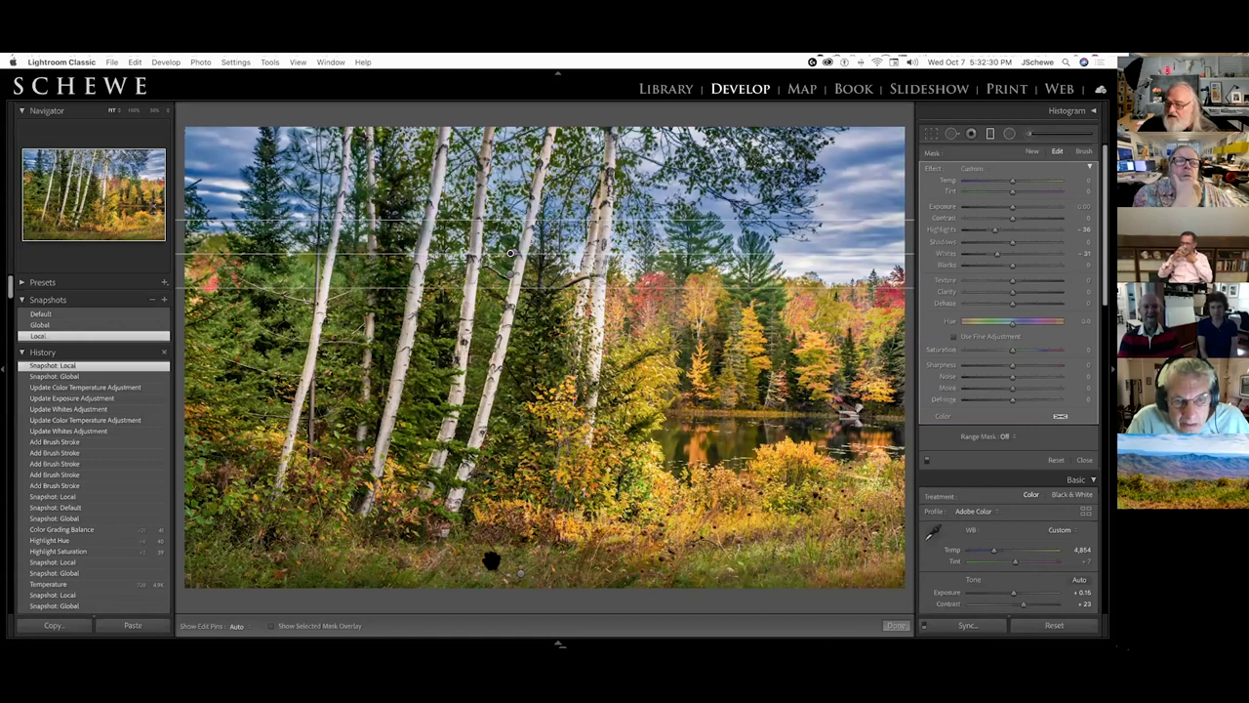
{"action": "left_click", "coordinate": [490, 560]}
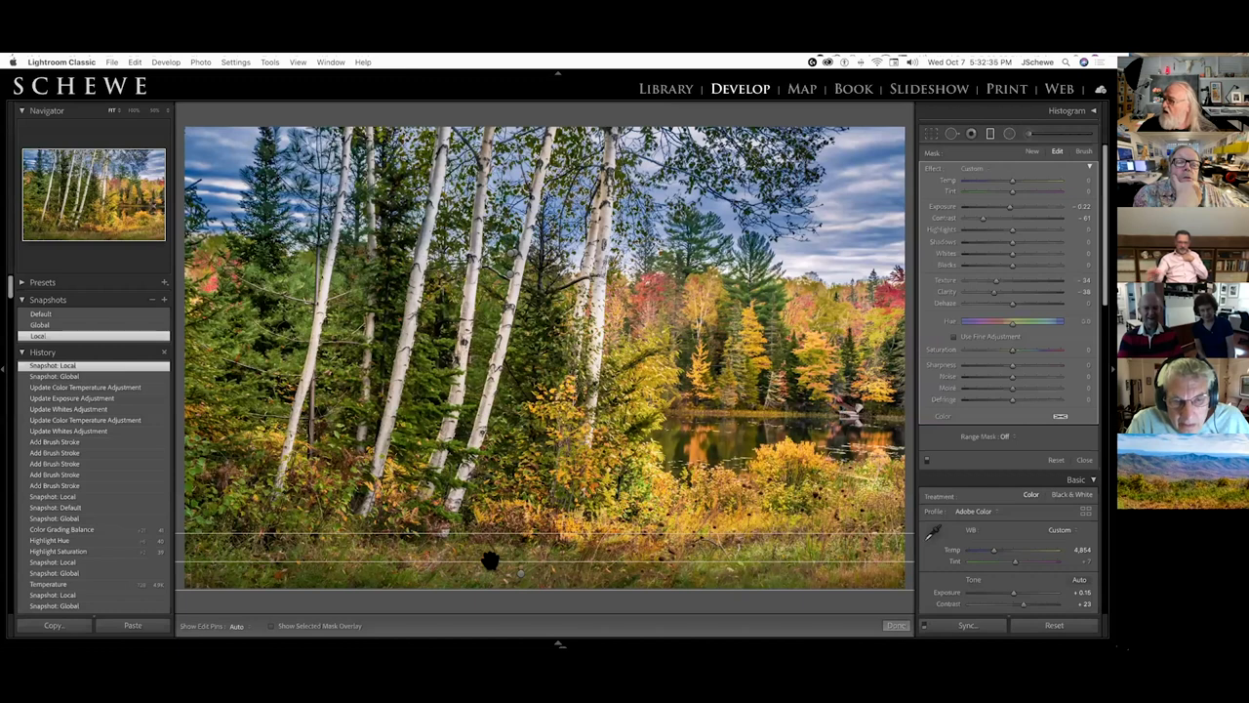
{"action": "mouse_move", "coordinate": [491, 561]}
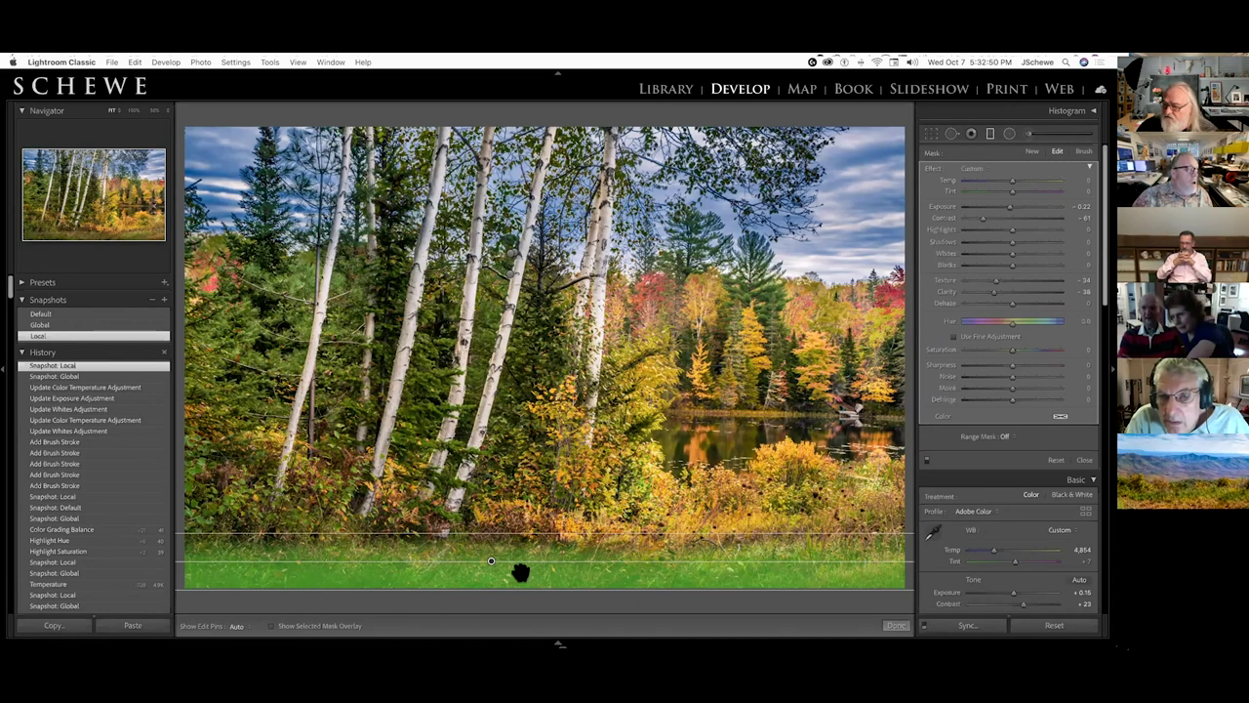
{"action": "key", "text": "o"}
{"action": "left_click", "coordinate": [524, 575]}
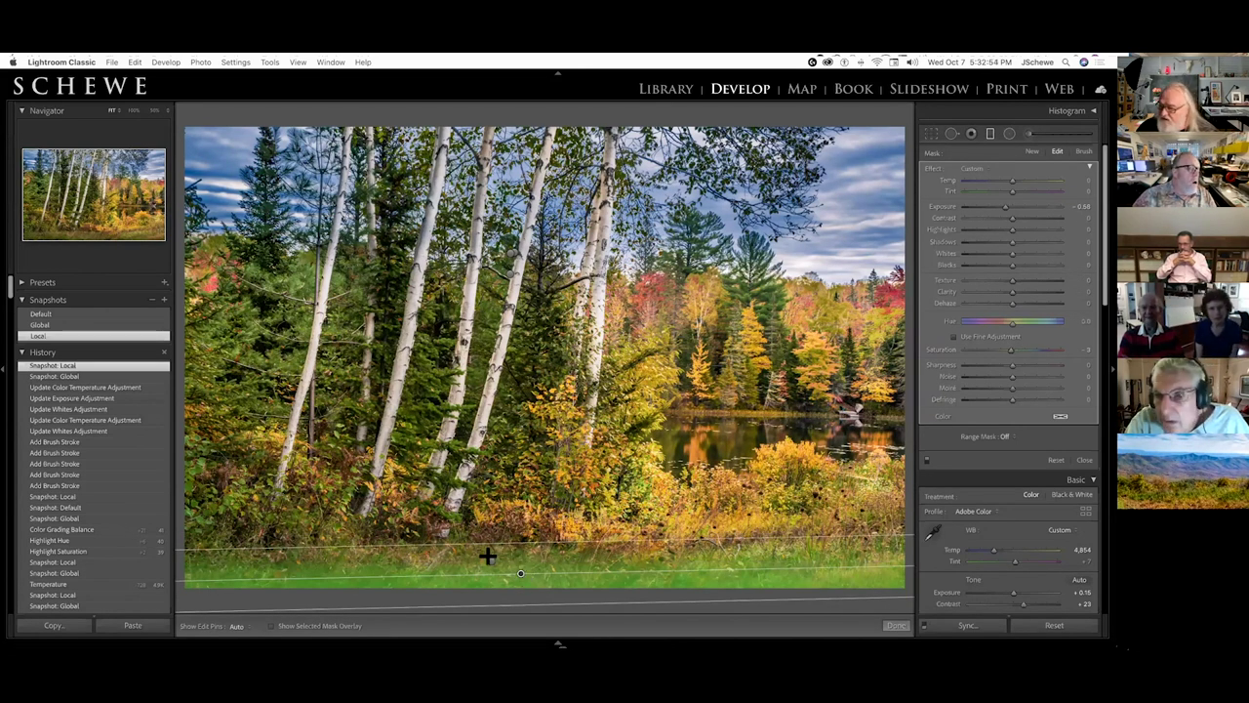
{"action": "left_click", "coordinate": [493, 563]}
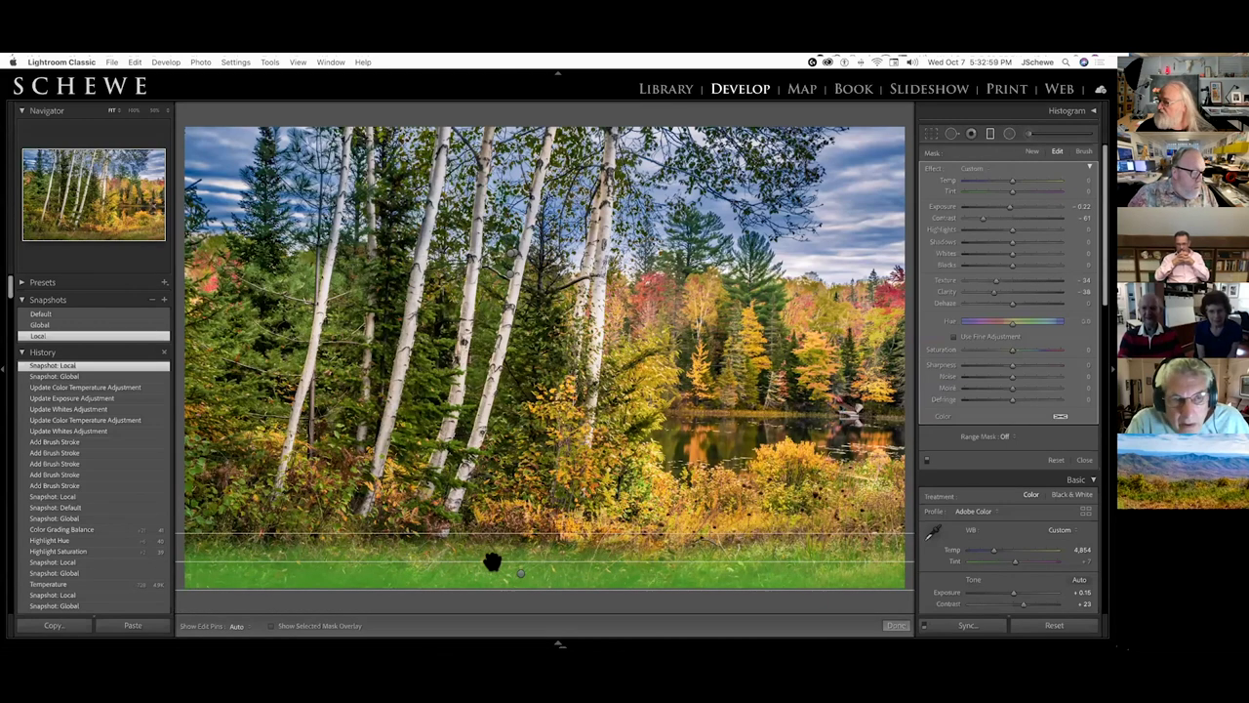
Step: Step through the Default, Global and Local snapshots, then go back to the Library grid
{"action": "left_click", "coordinate": [41, 315]}
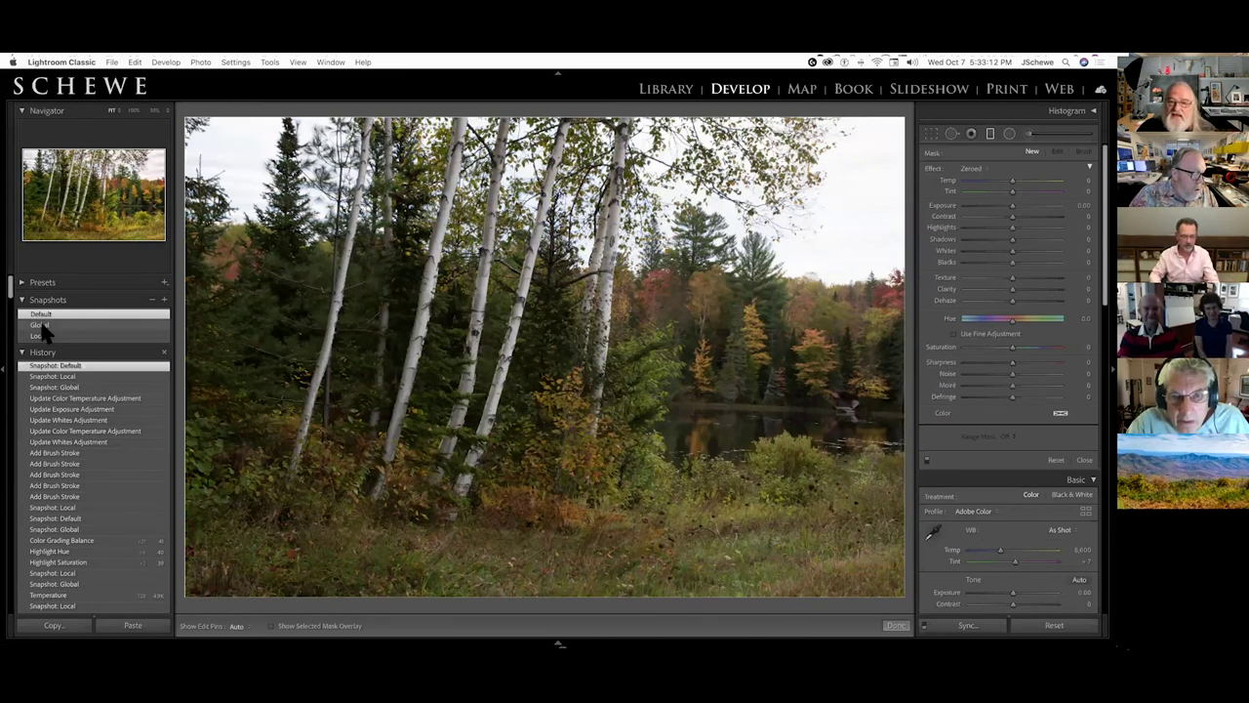
{"action": "left_click", "coordinate": [39, 325]}
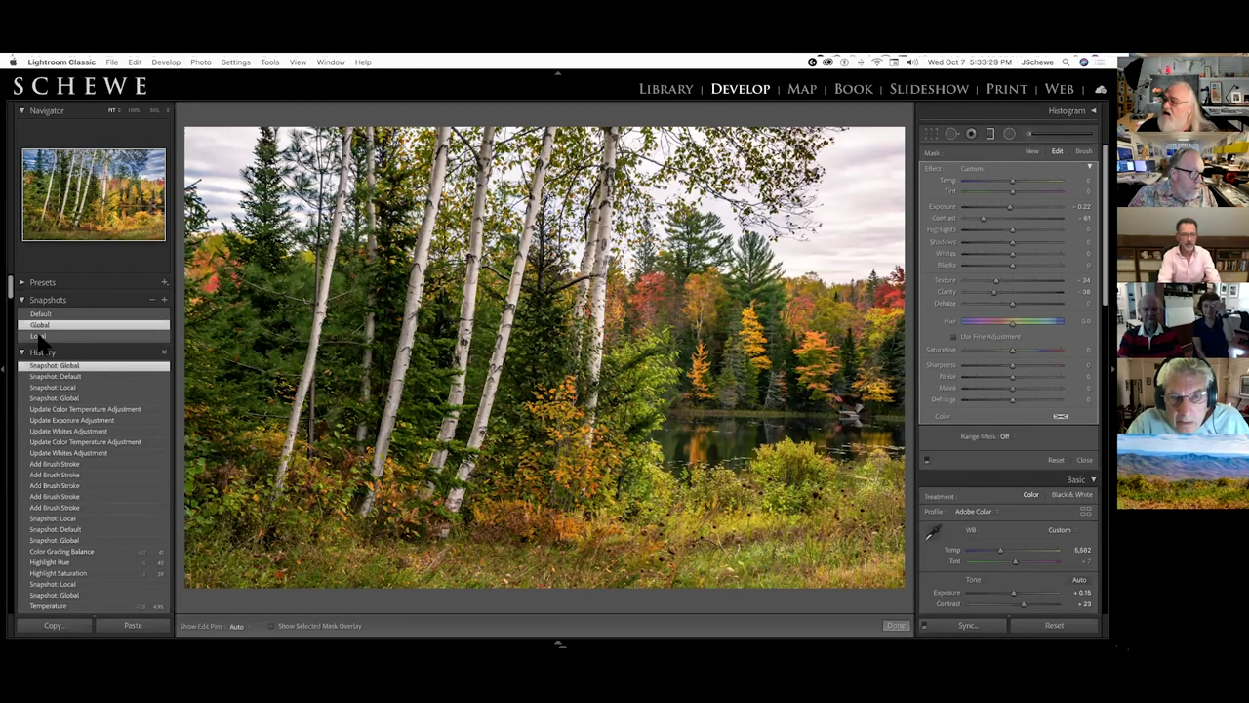
{"action": "left_click", "coordinate": [40, 336]}
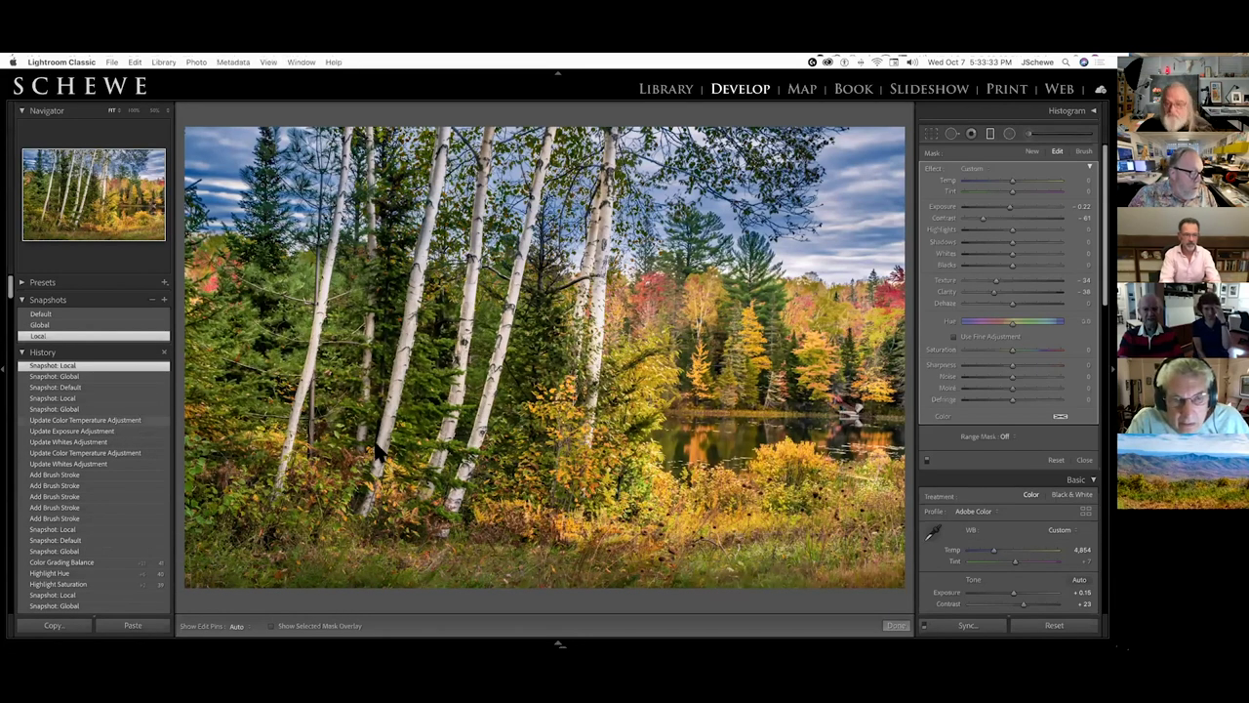
{"action": "key", "text": "g"}
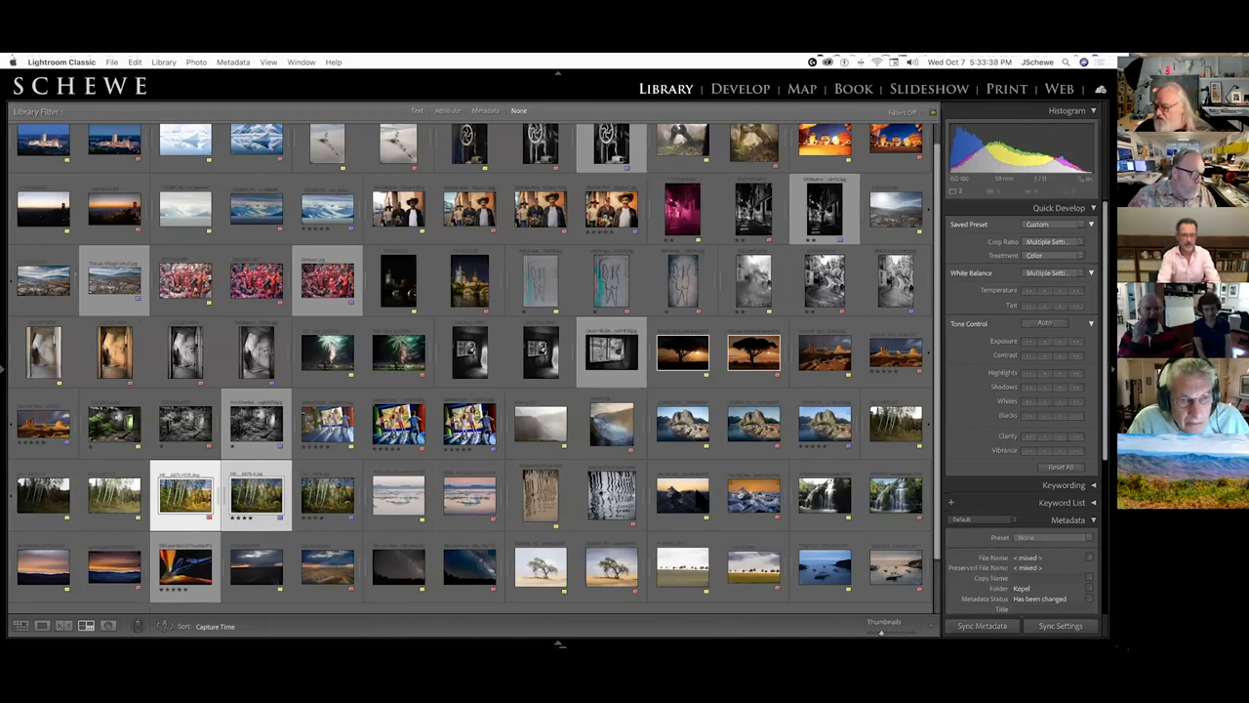
Step: Select both Iceland ice-at-sunrise versions and compare them in Survey view
{"action": "left_click", "coordinate": [683, 497]}
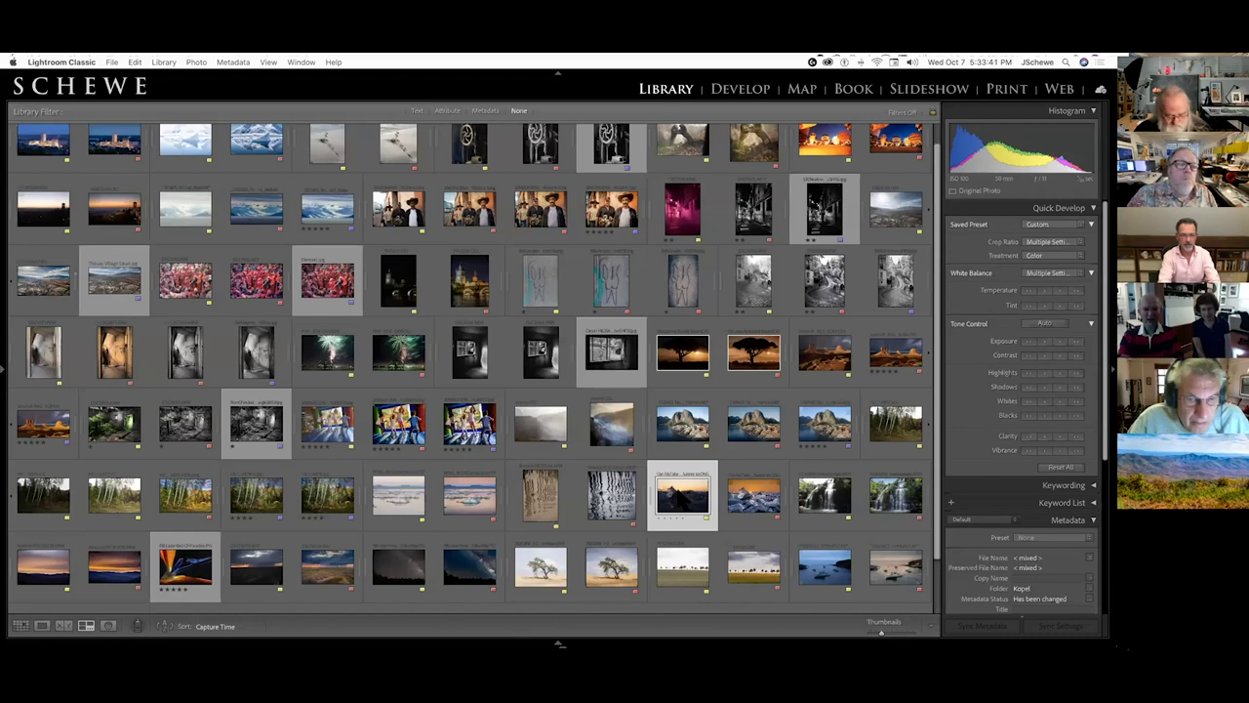
{"action": "left_click", "coordinate": [756, 499], "text": "super"}
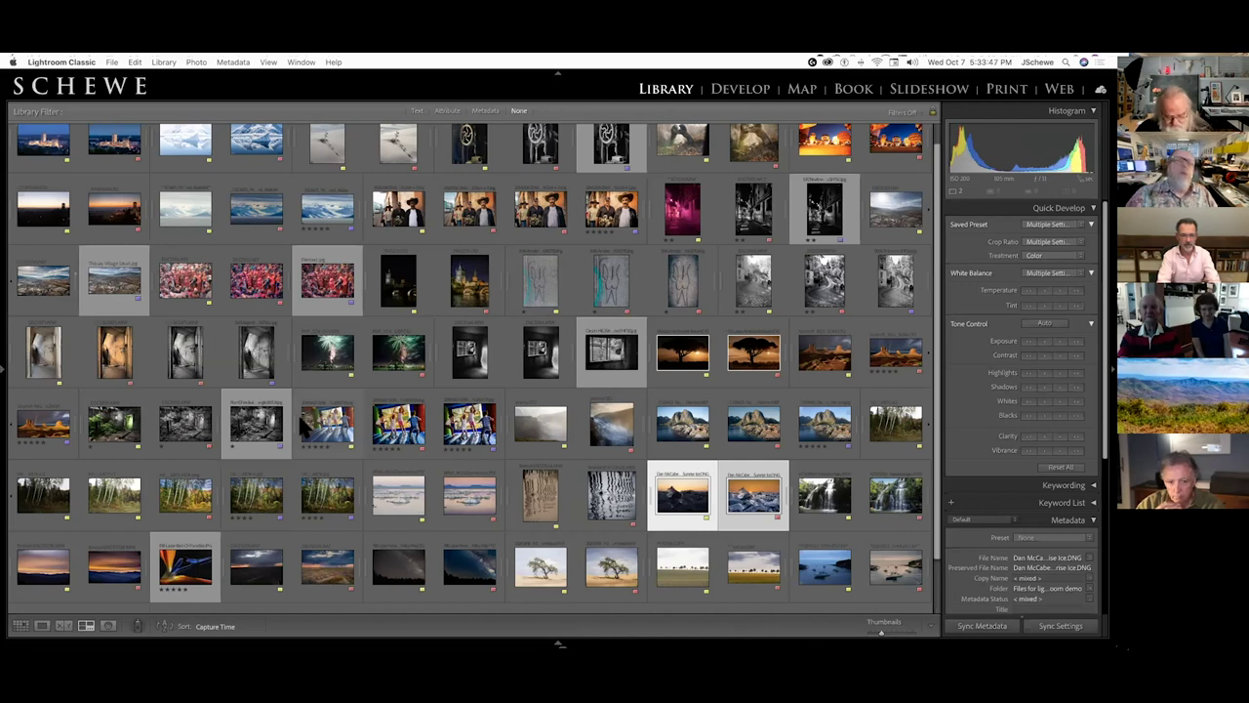
{"action": "key", "text": "n"}
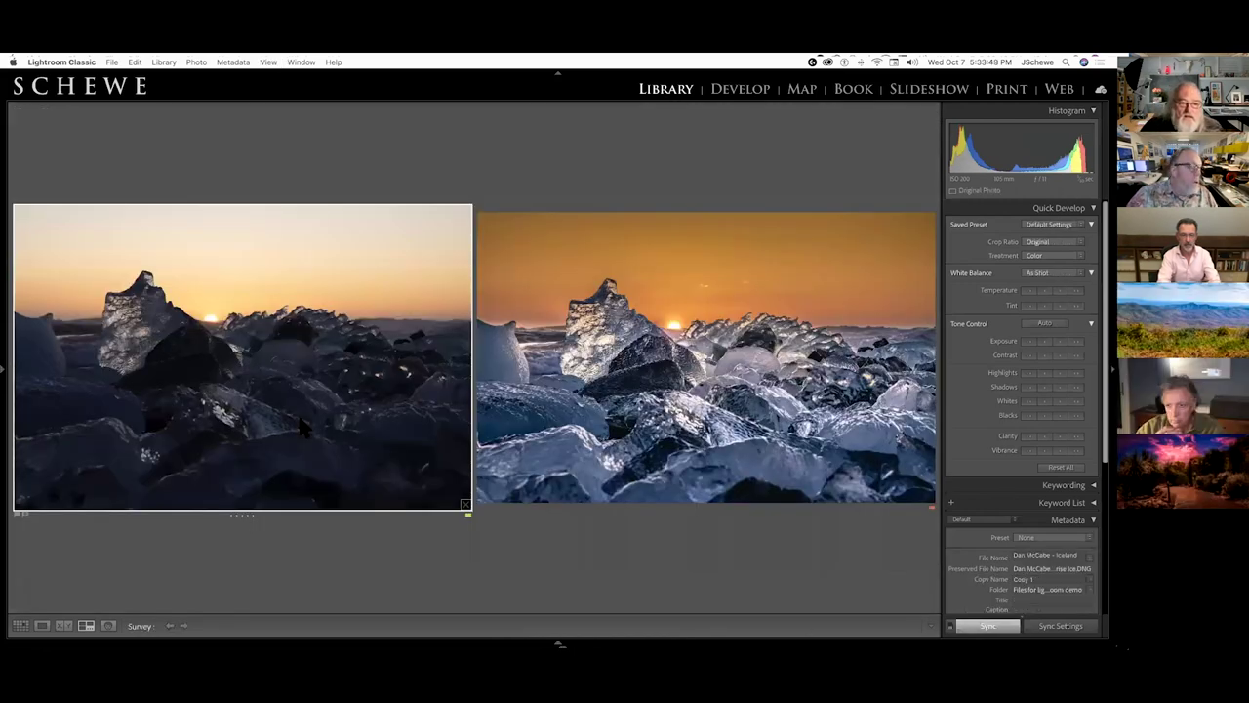
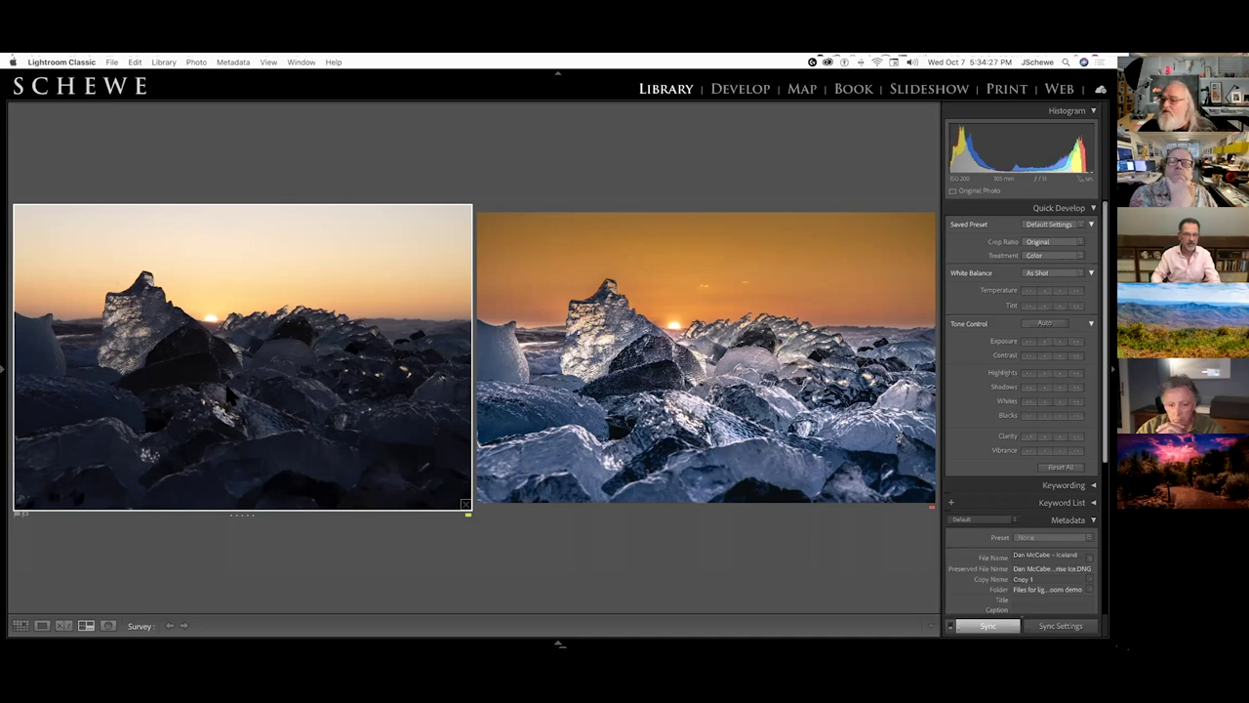
Step: Pick the edited ice-chunk sunset photo in Survey view and open it in Develop
{"action": "left_click", "coordinate": [629, 390]}
{"action": "key", "text": "d"}
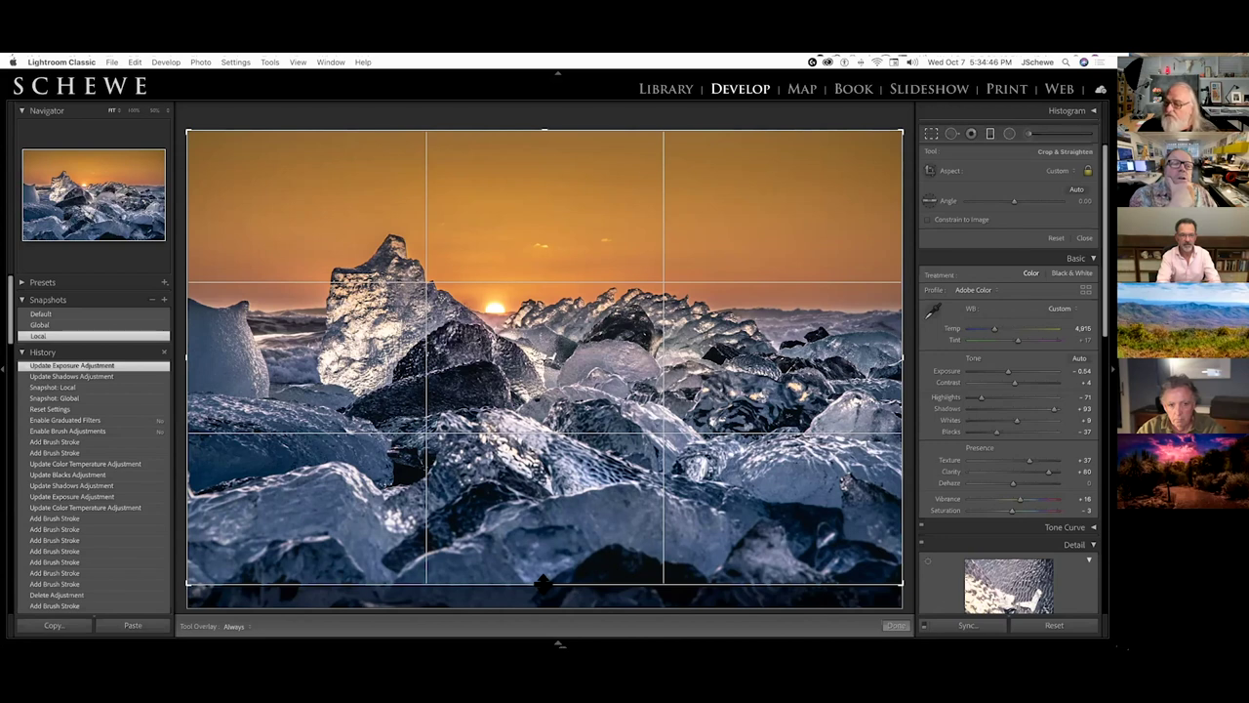
Step: Test shorter crop heights from the bottom edge, then extend the crop back down
{"action": "left_click_drag", "start_coordinate": [543, 583], "coordinate": [543, 535]}
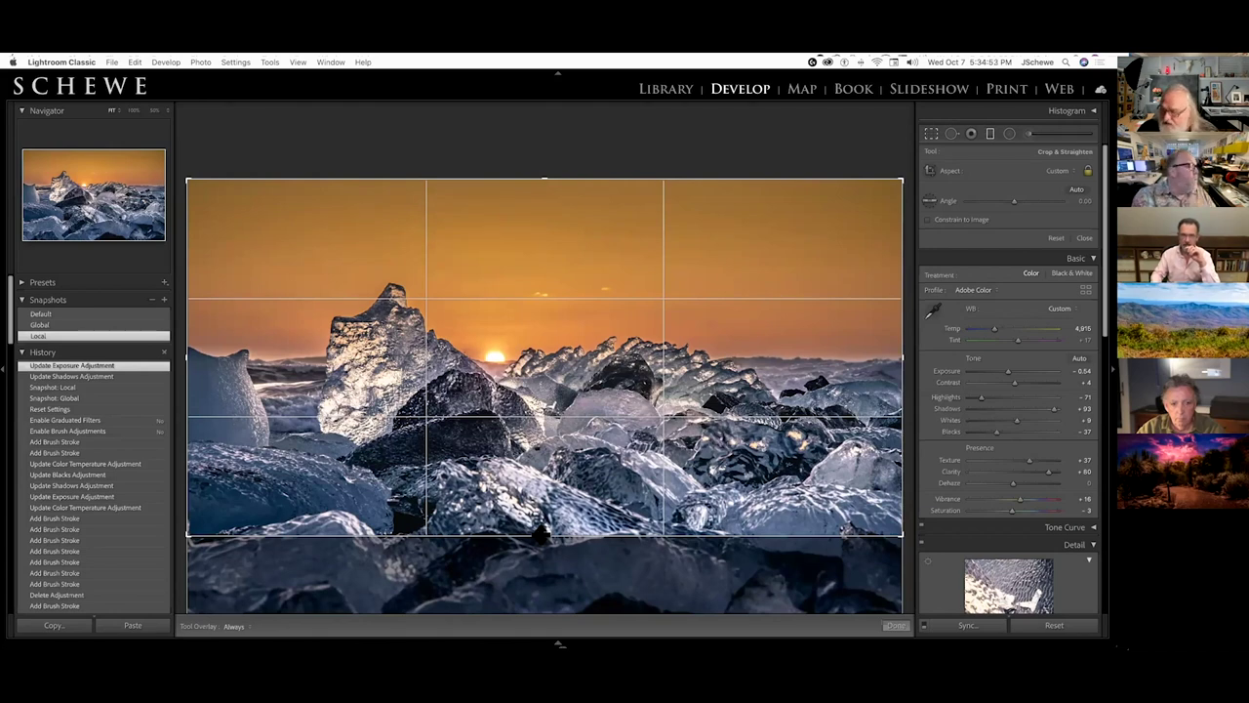
{"action": "left_click_drag", "start_coordinate": [542, 535], "coordinate": [536, 503]}
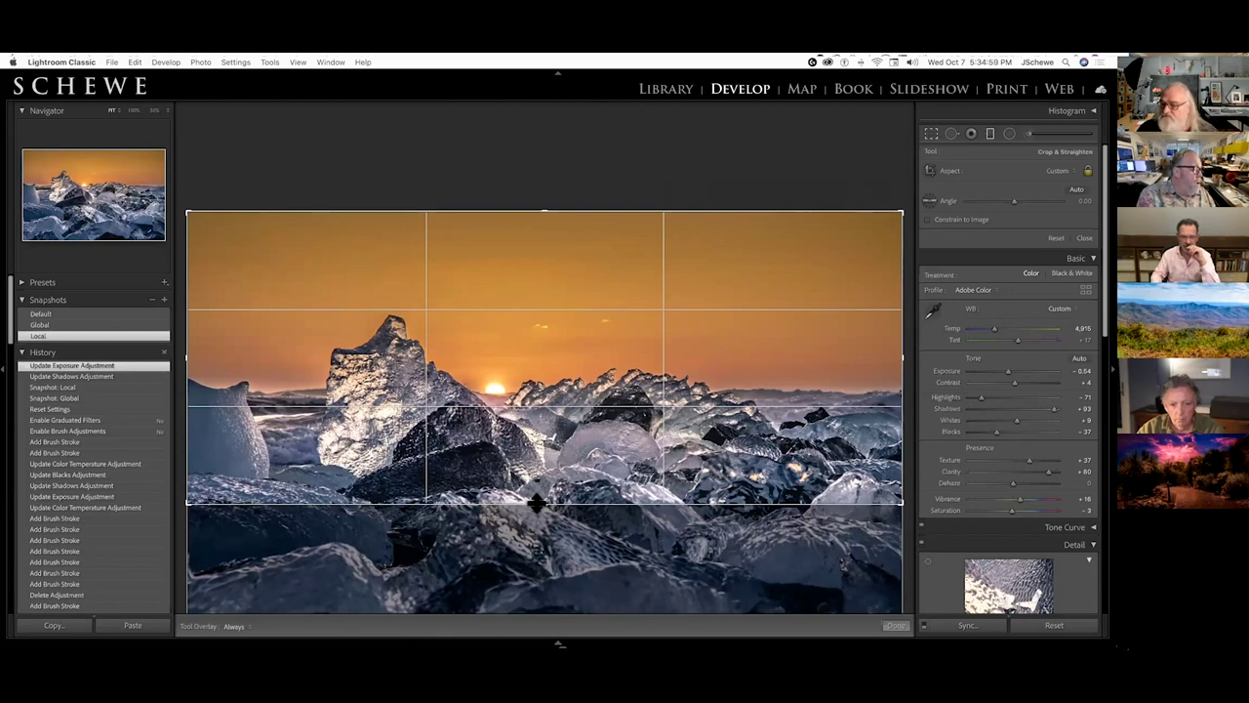
{"action": "left_click_drag", "start_coordinate": [536, 503], "coordinate": [527, 629]}
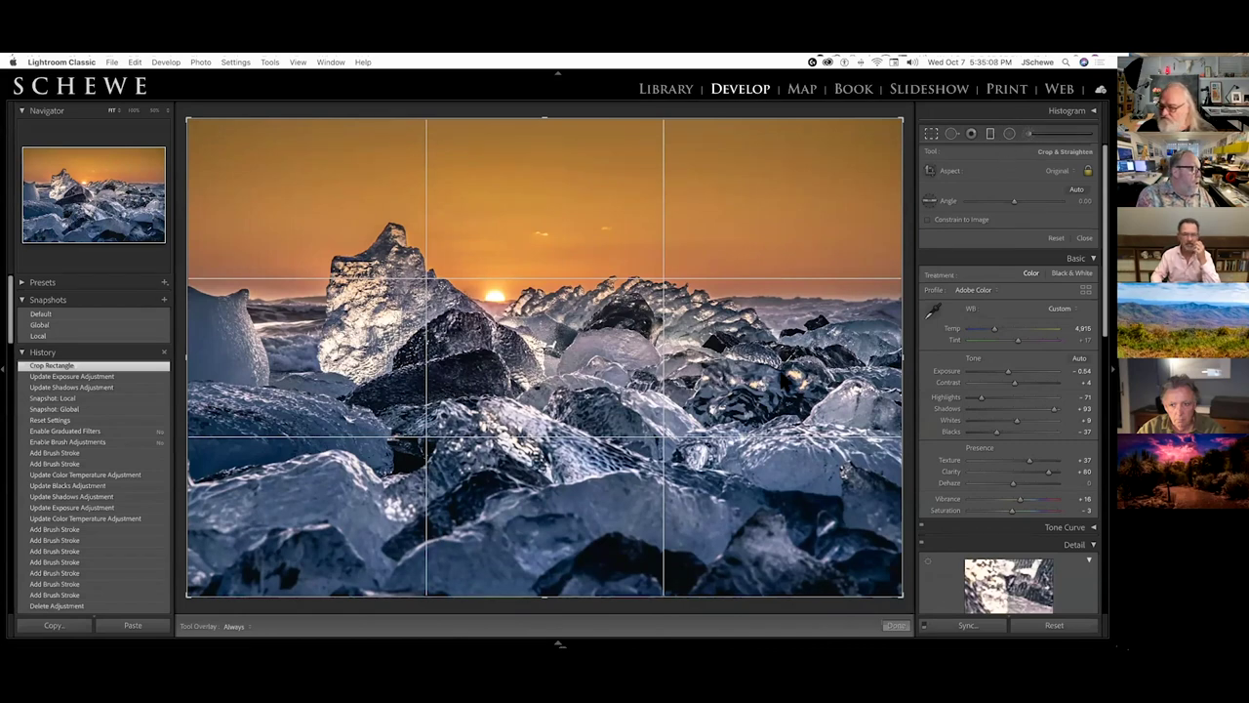
Step: Move the graduated filter over the foreground ice higher in the frame, then resume cropping
{"action": "key", "text": "k"}
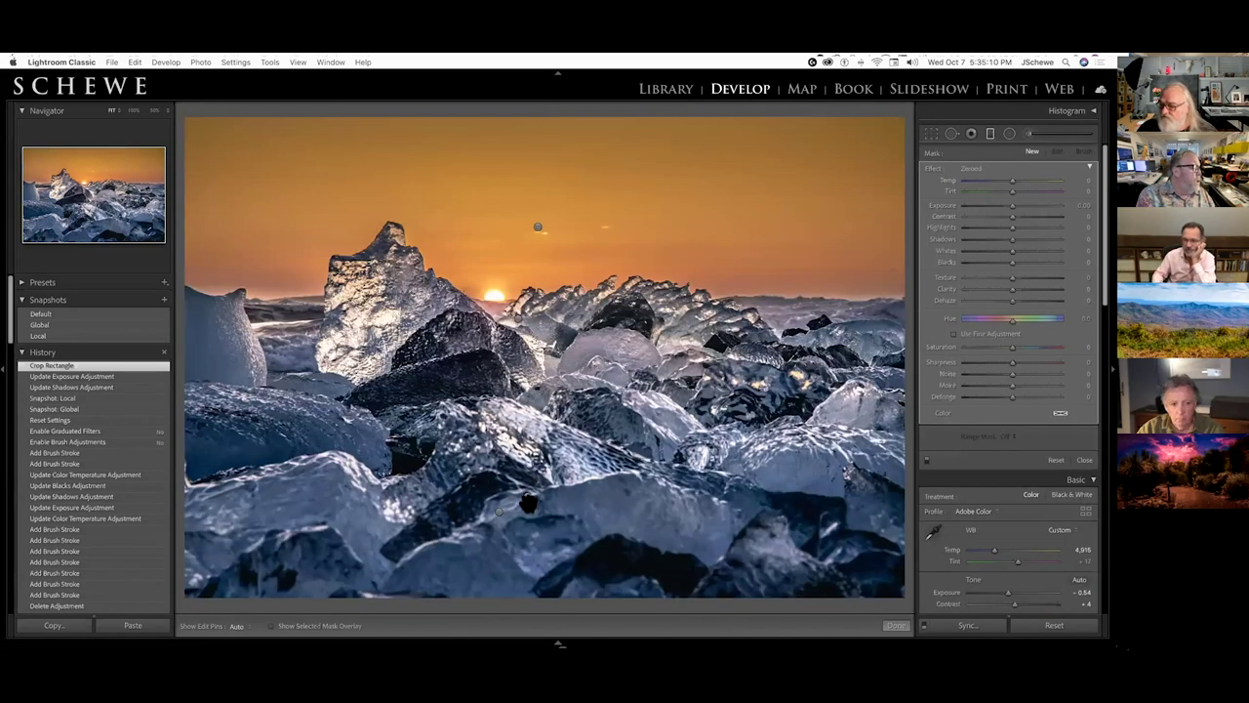
{"action": "key", "text": "m"}
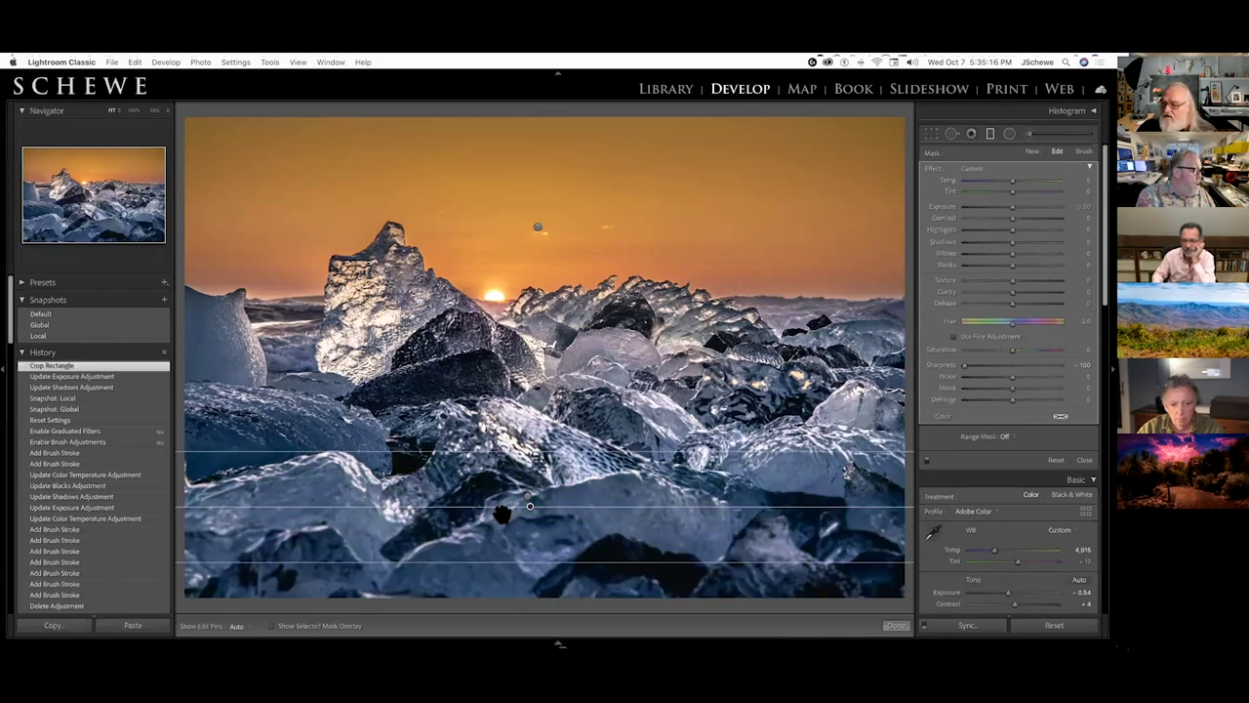
{"action": "left_click_drag", "start_coordinate": [503, 514], "coordinate": [526, 496]}
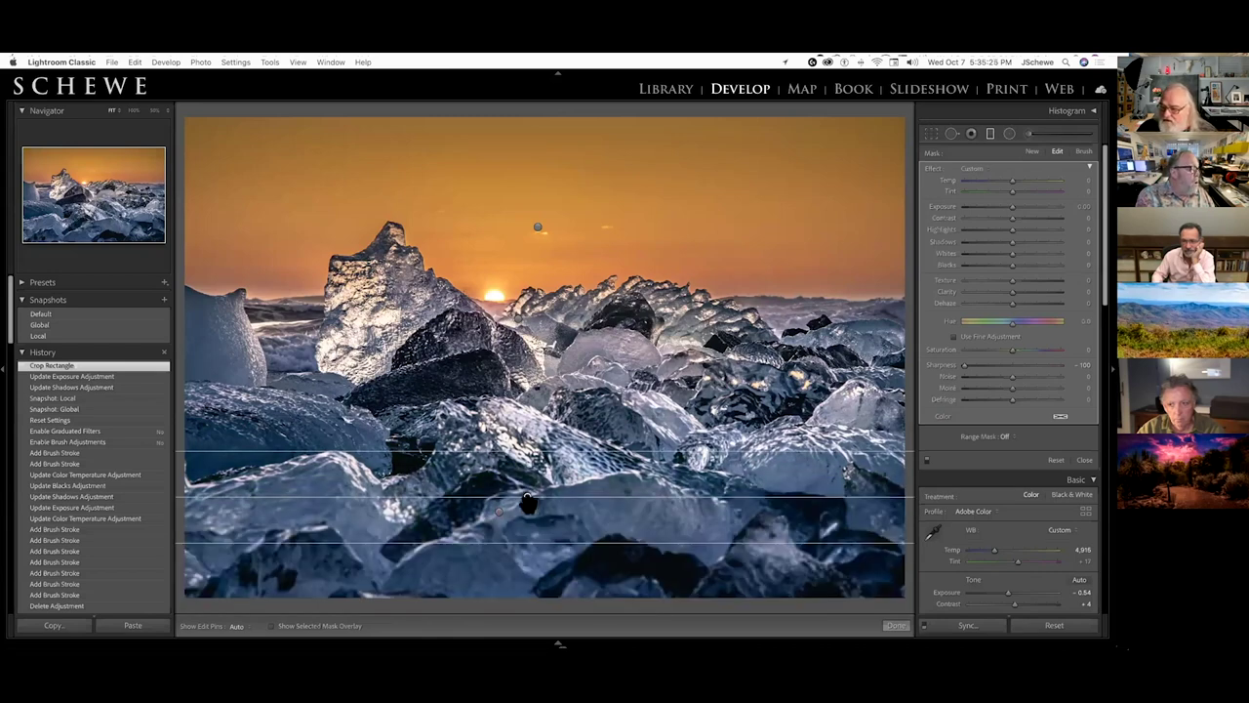
{"action": "left_click_drag", "start_coordinate": [527, 497], "coordinate": [515, 463]}
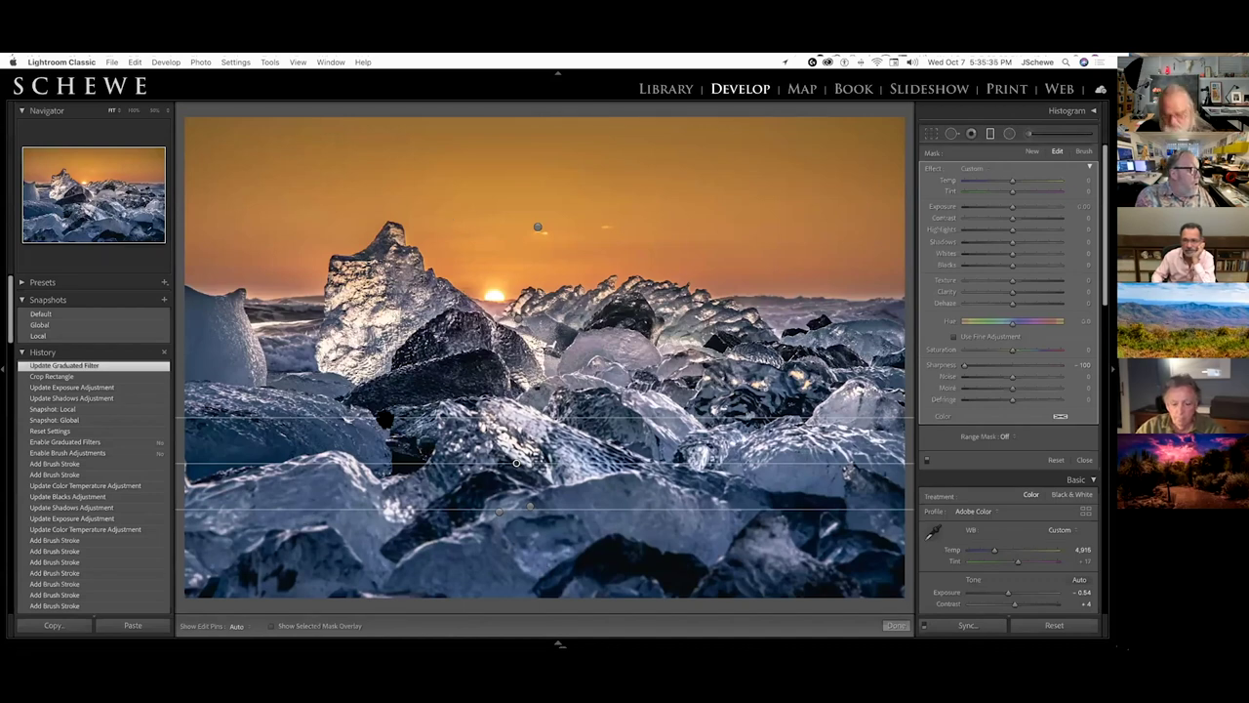
{"action": "key", "text": "r"}
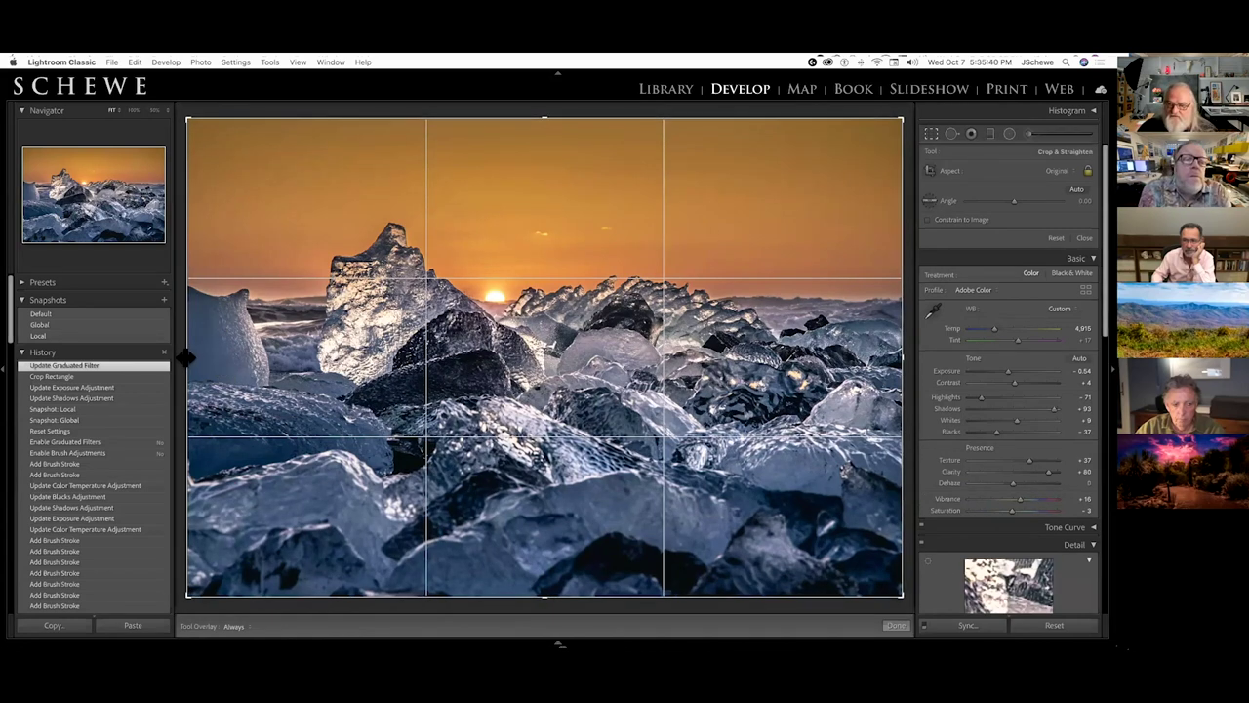
Step: Tighten the crop around the main ice chunk and sun, repositioning the image inside it
{"action": "left_click_drag", "start_coordinate": [187, 358], "coordinate": [226, 357]}
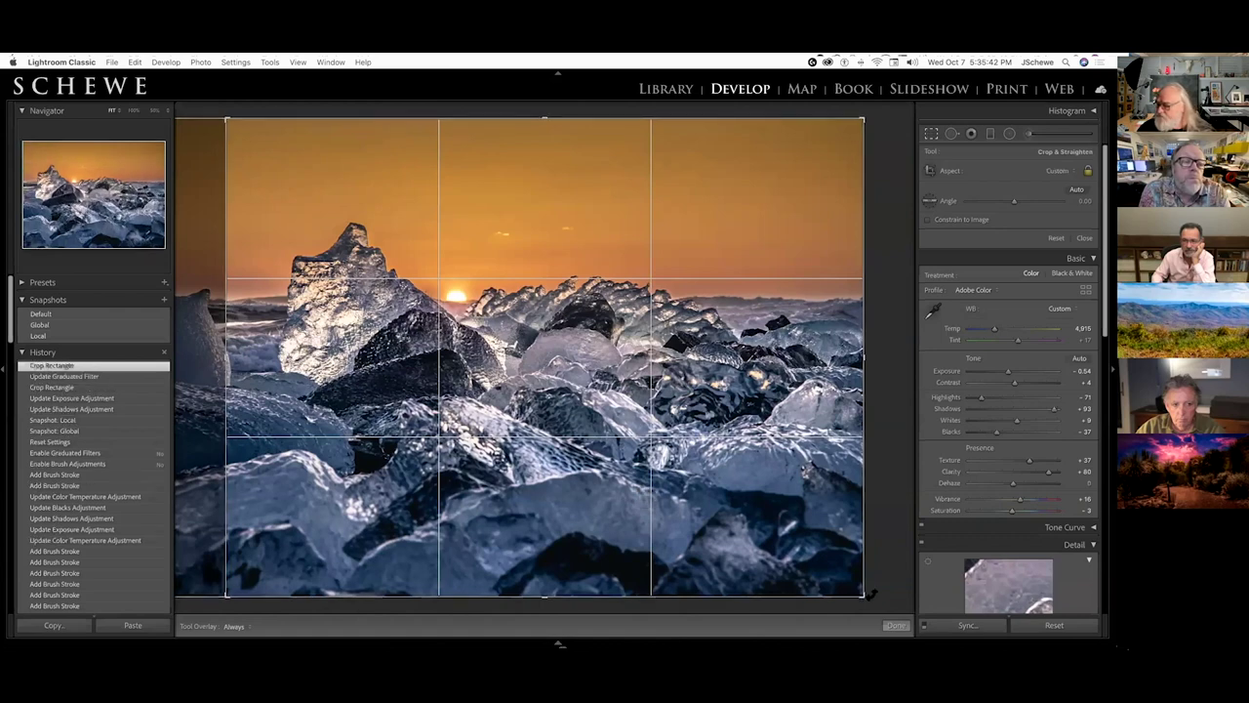
{"action": "left_click_drag", "start_coordinate": [863, 595], "coordinate": [784, 497]}
{"action": "left_click_drag", "start_coordinate": [824, 547], "coordinate": [812, 570]}
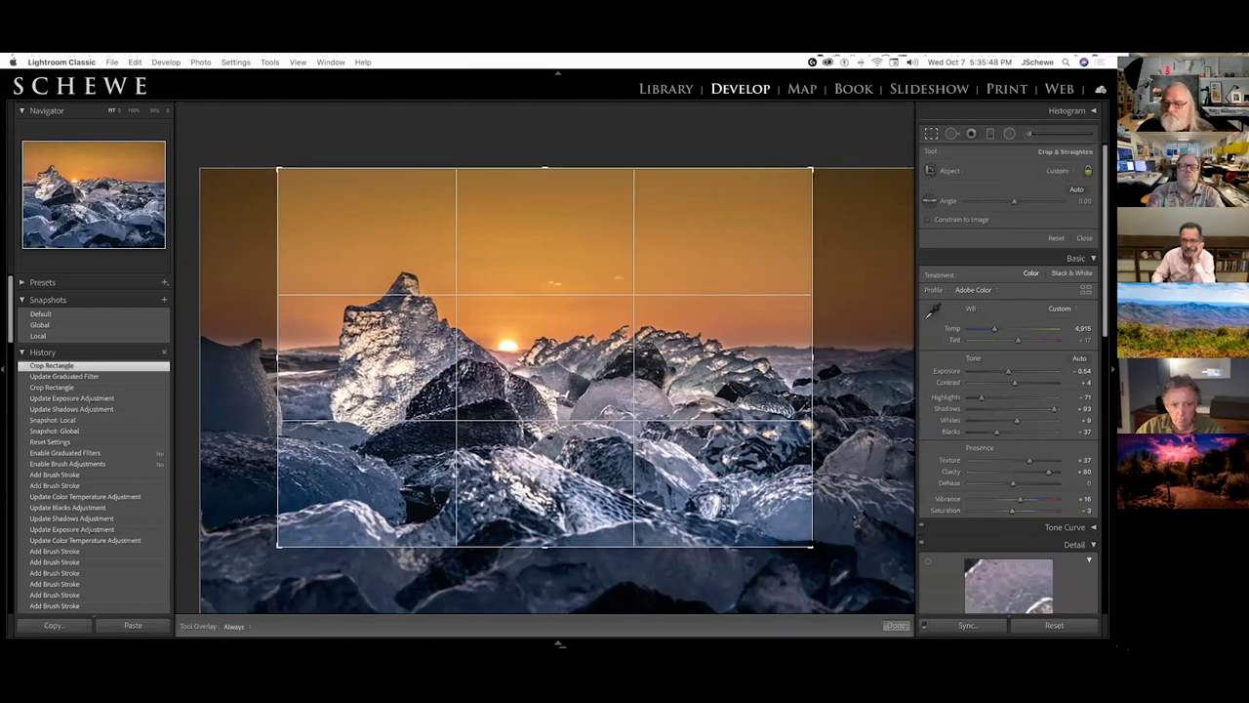
{"action": "left_click_drag", "start_coordinate": [351, 385], "coordinate": [334, 376]}
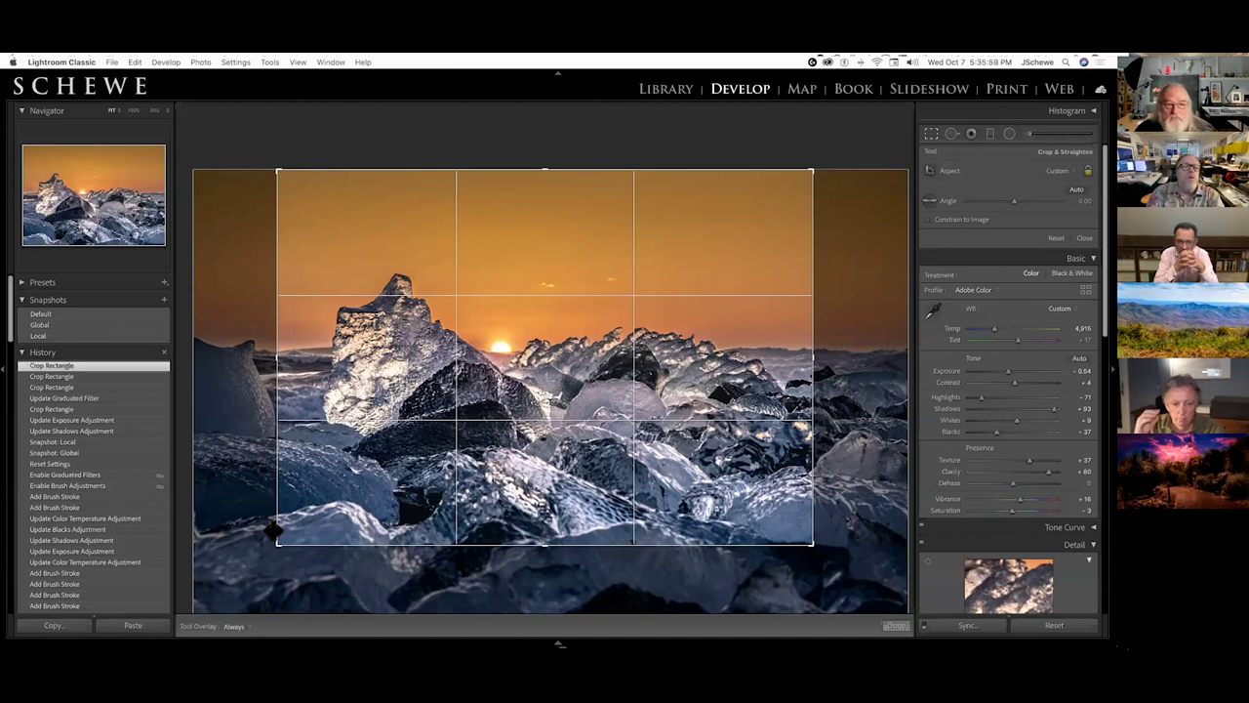
{"action": "left_click", "coordinate": [1026, 133]}
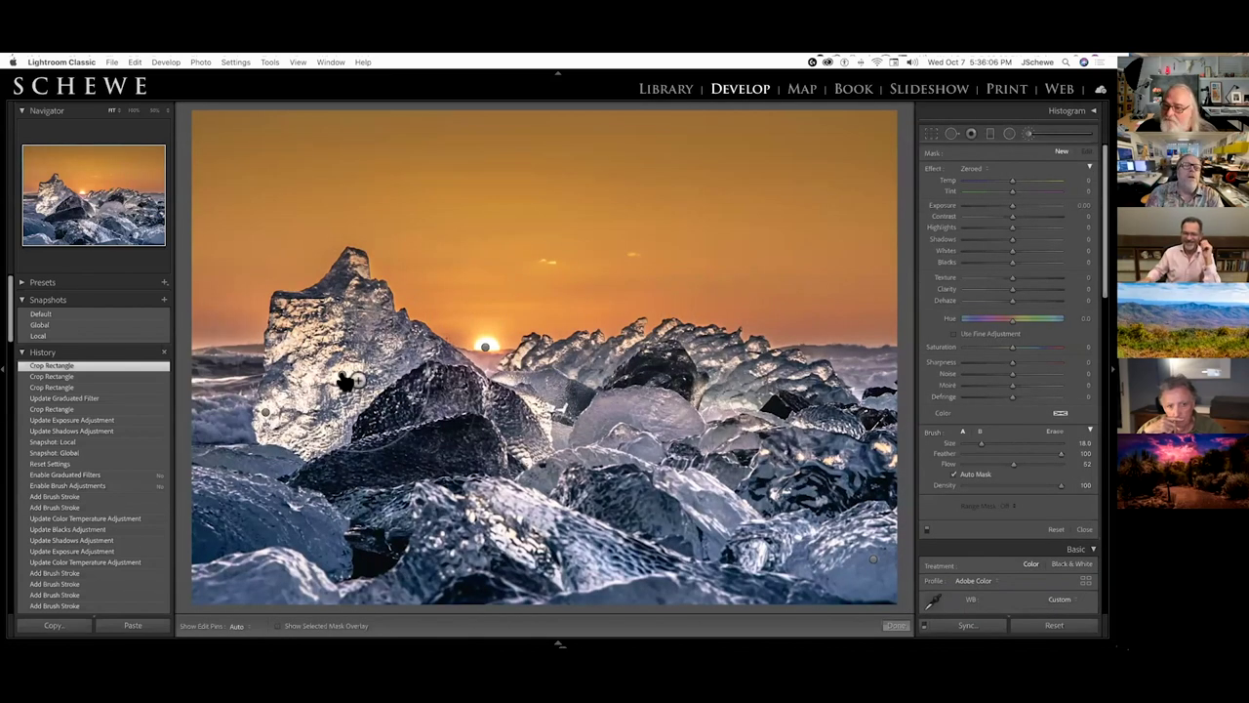
Step: Inspect the three brush pins and the sky graduated filter (Temp 60, Exposure −0.53, Saturation 100)
{"action": "left_click", "coordinate": [347, 377]}
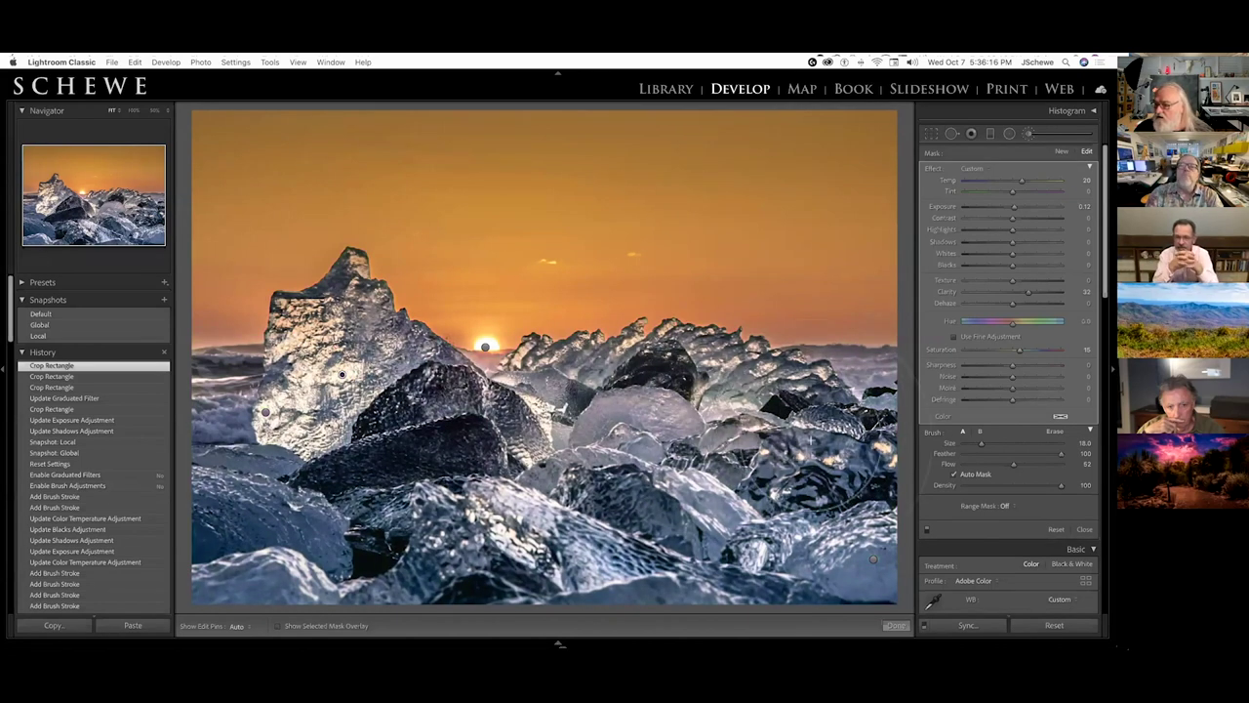
{"action": "left_click", "coordinate": [267, 417]}
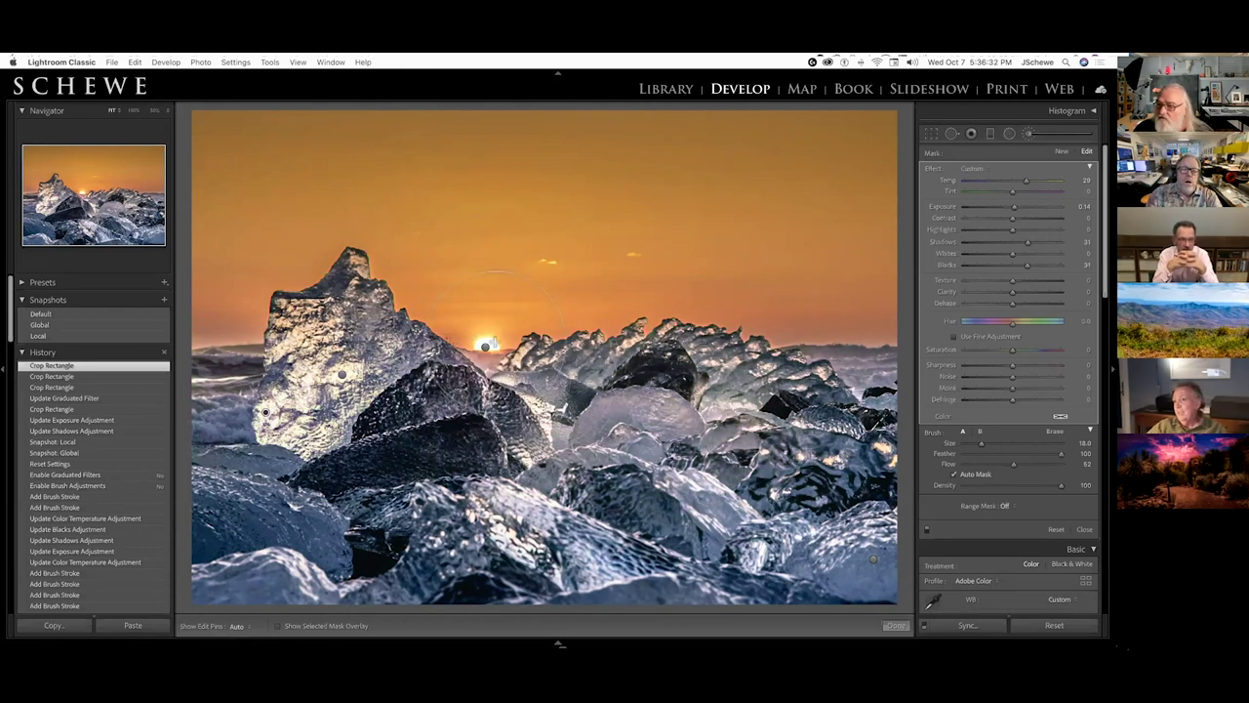
{"action": "left_click", "coordinate": [486, 349]}
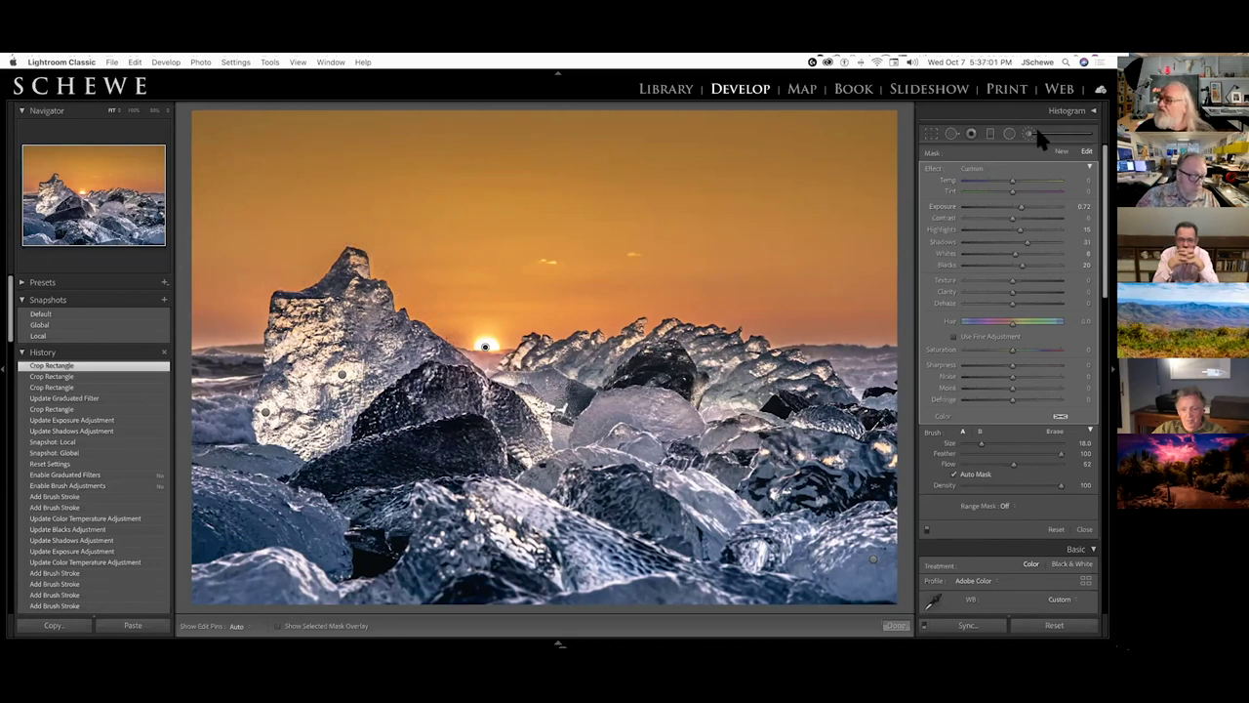
{"action": "left_click", "coordinate": [989, 133]}
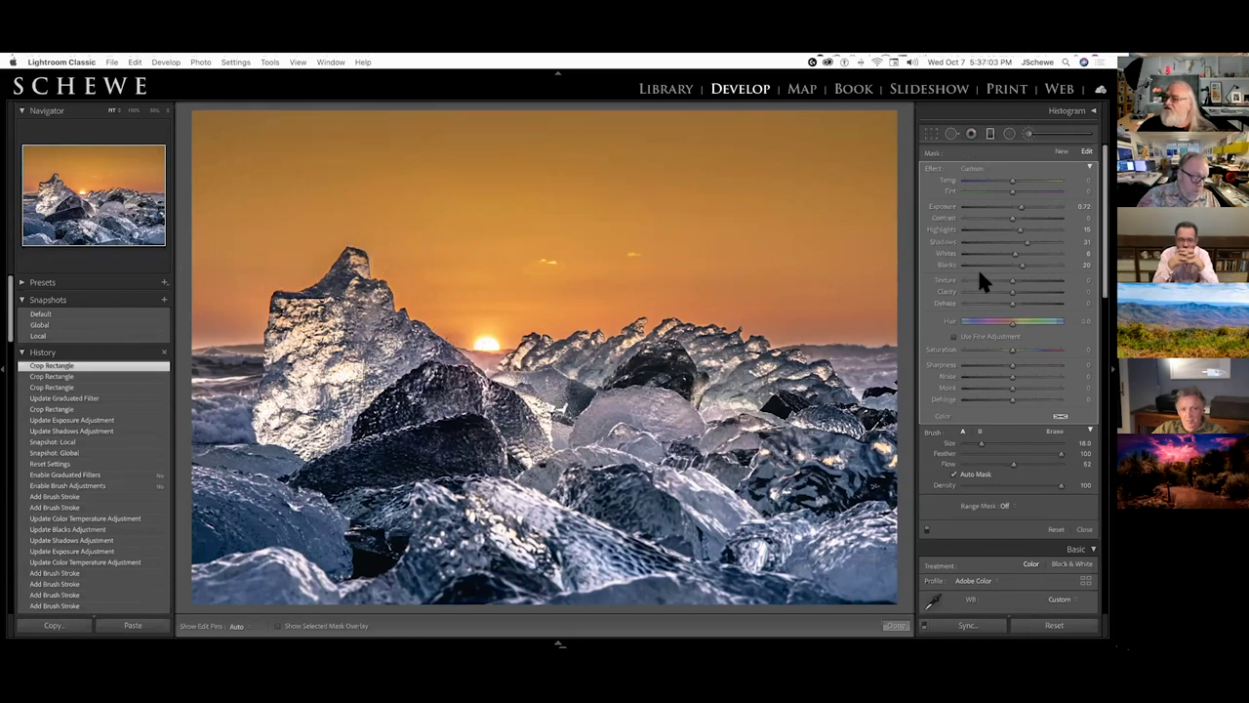
{"action": "left_click", "coordinate": [541, 254]}
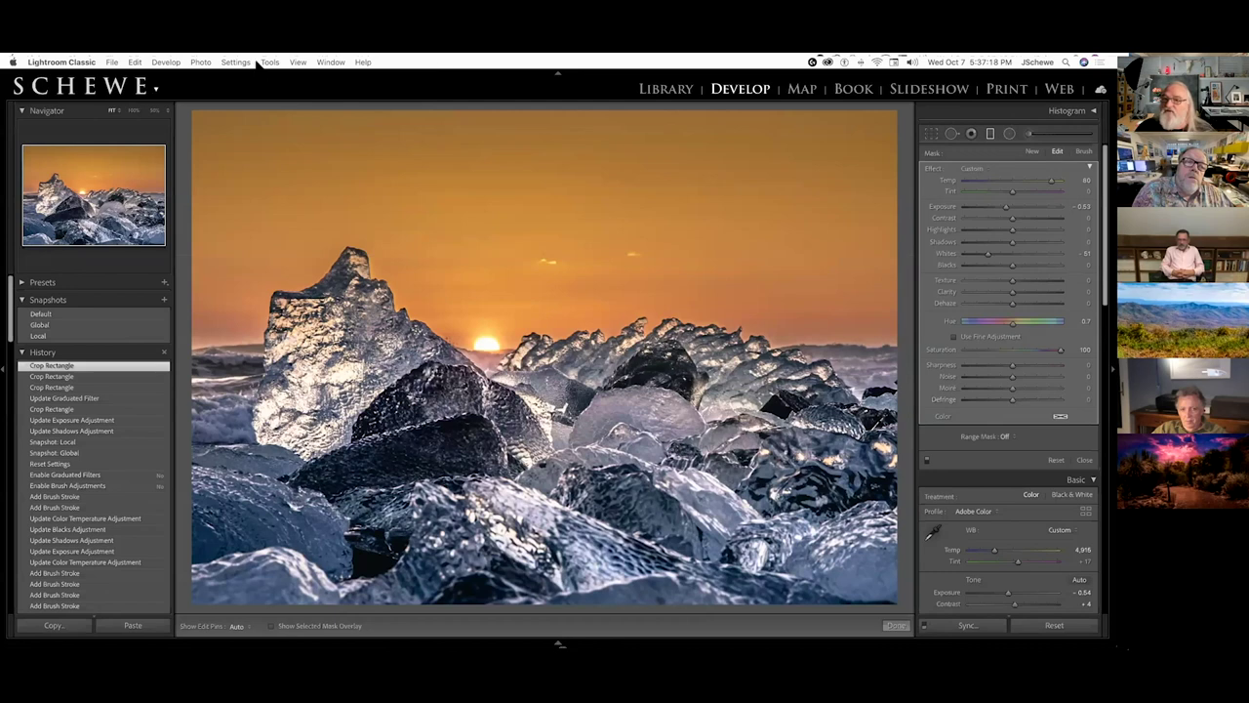
Step: Heal a speck in the orange sky with Spot Removal, then go to the Library grid
{"action": "left_click", "coordinate": [951, 133]}
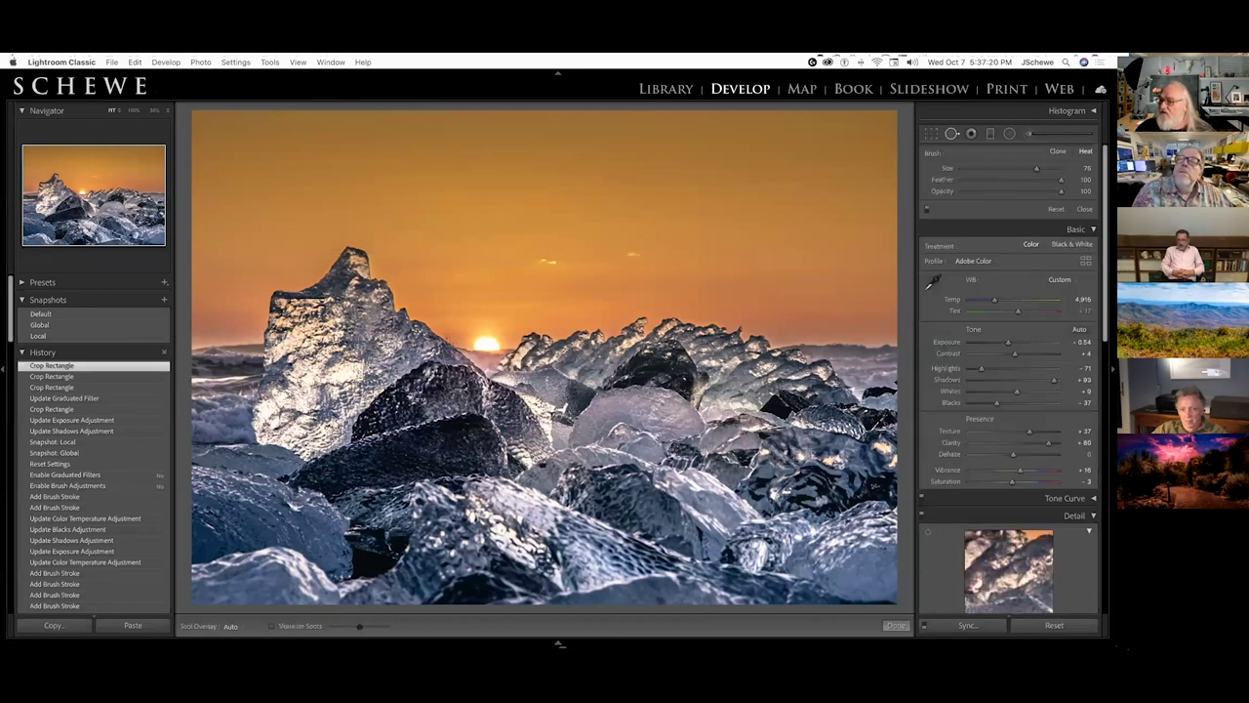
{"action": "left_click_drag", "start_coordinate": [545, 261], "coordinate": [651, 254]}
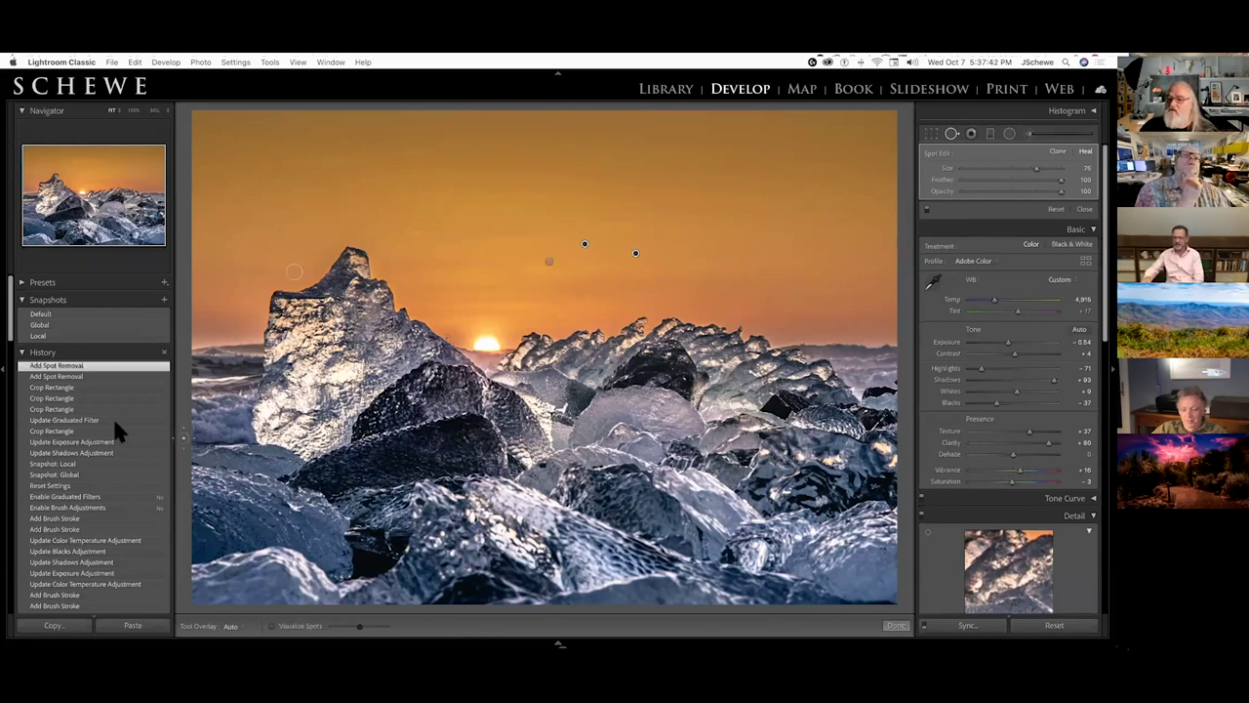
{"action": "key", "text": "g"}
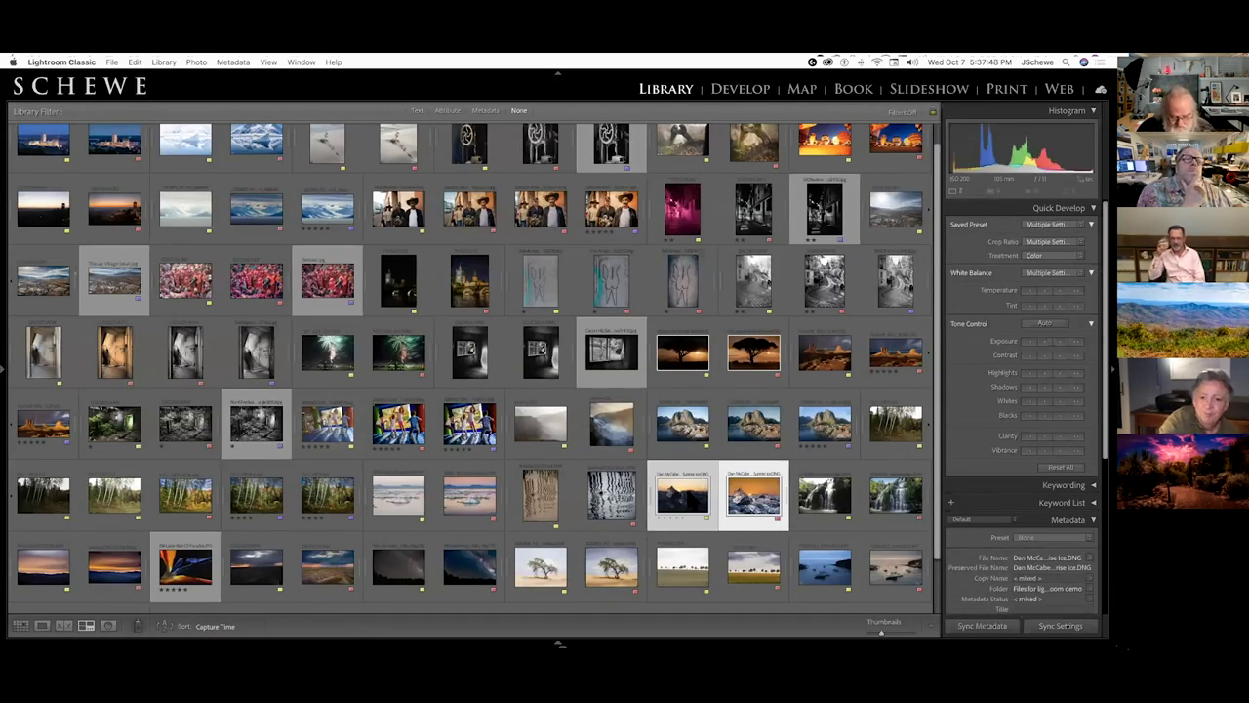
Step: Reopen the ice-chunk sunset photo in the Develop module
{"action": "key", "text": "d"}
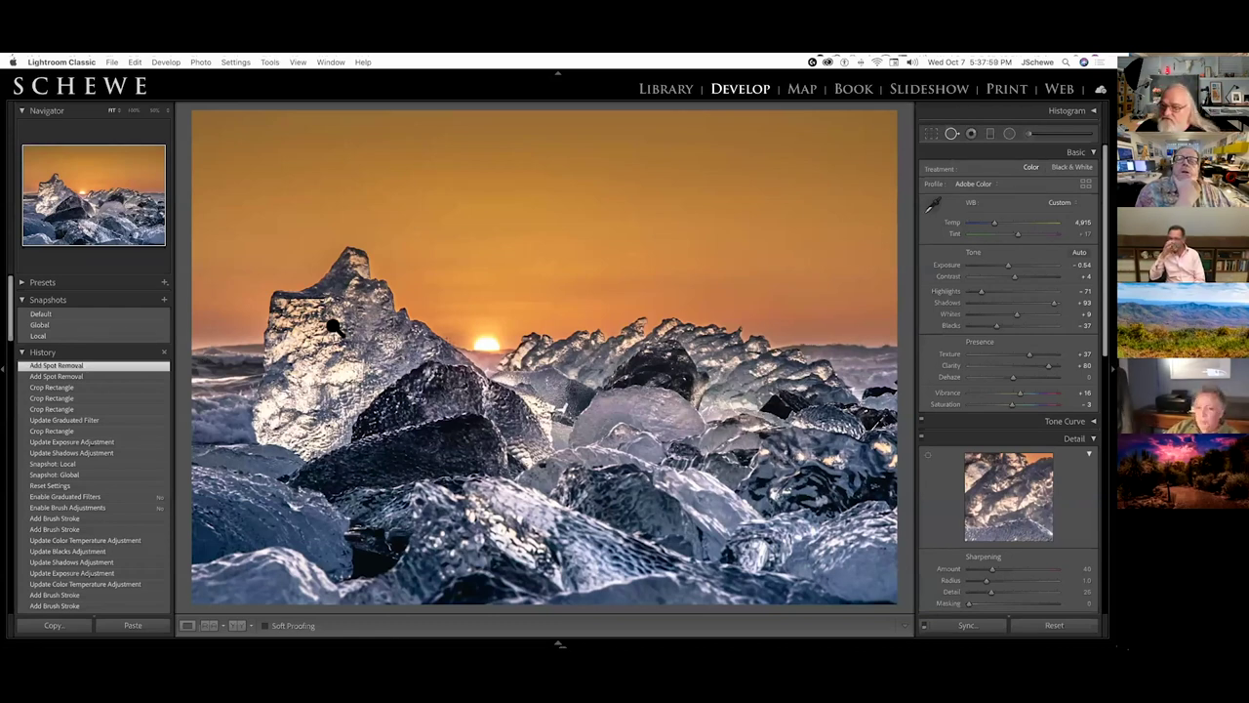
Step: Select the ice-chunk brush adjustment, show its mask overlay, and set up a size-3 eraser
{"action": "left_click", "coordinate": [1029, 135]}
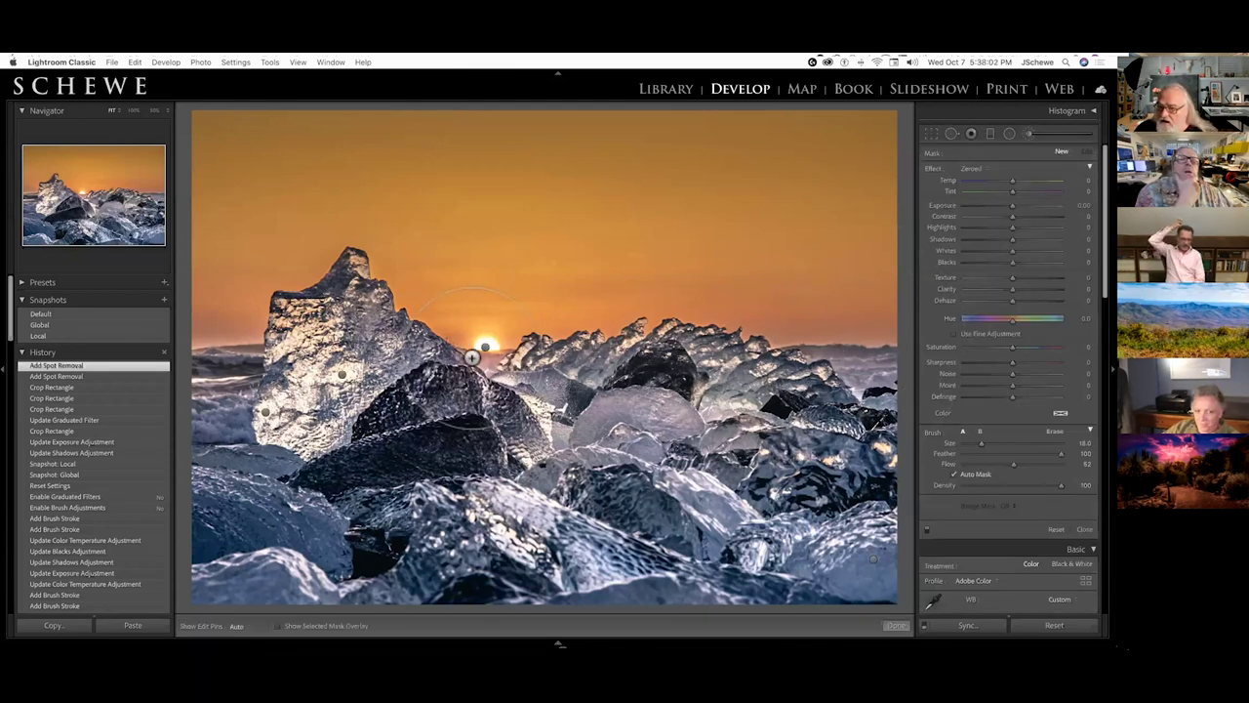
{"action": "left_click", "coordinate": [341, 374]}
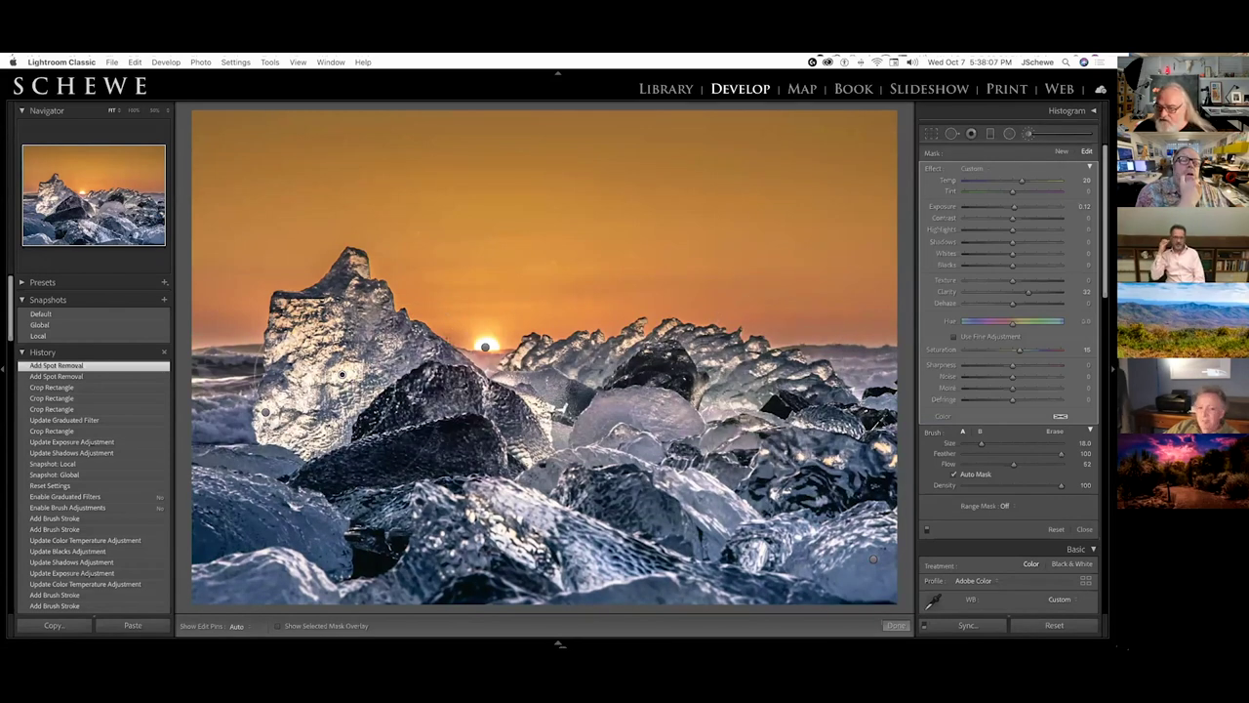
{"action": "key", "text": "o"}
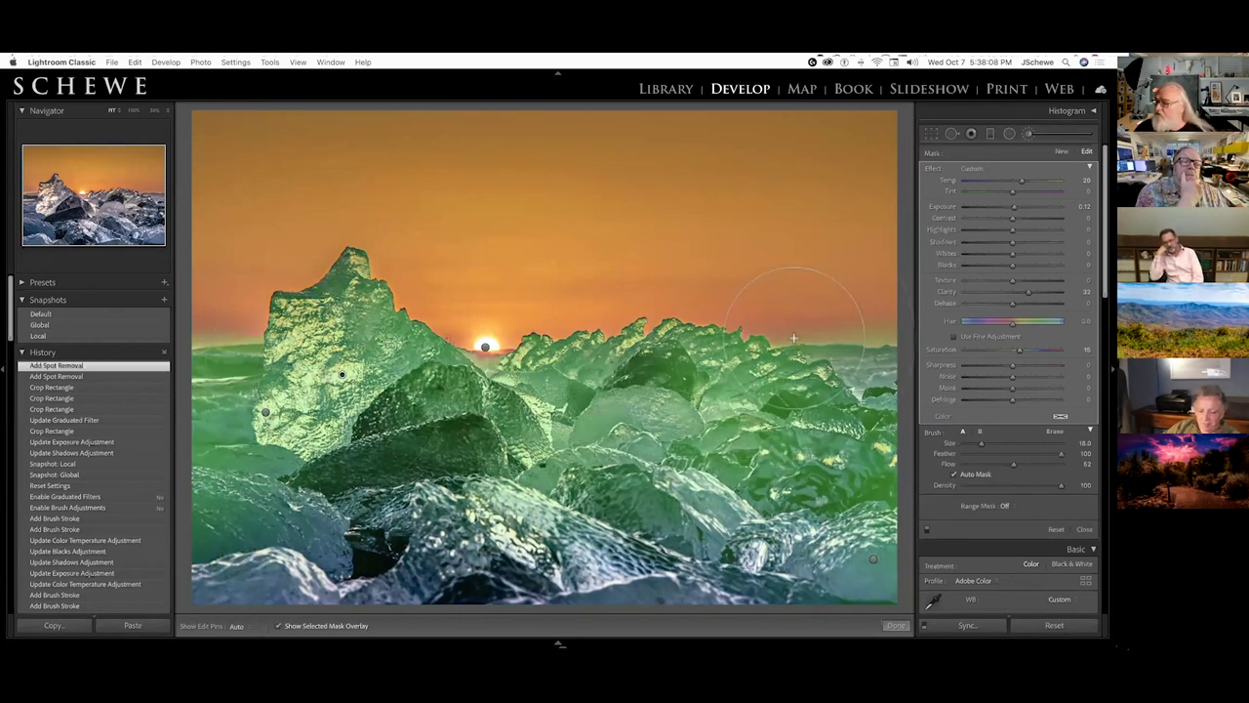
{"action": "key", "text": "super"}
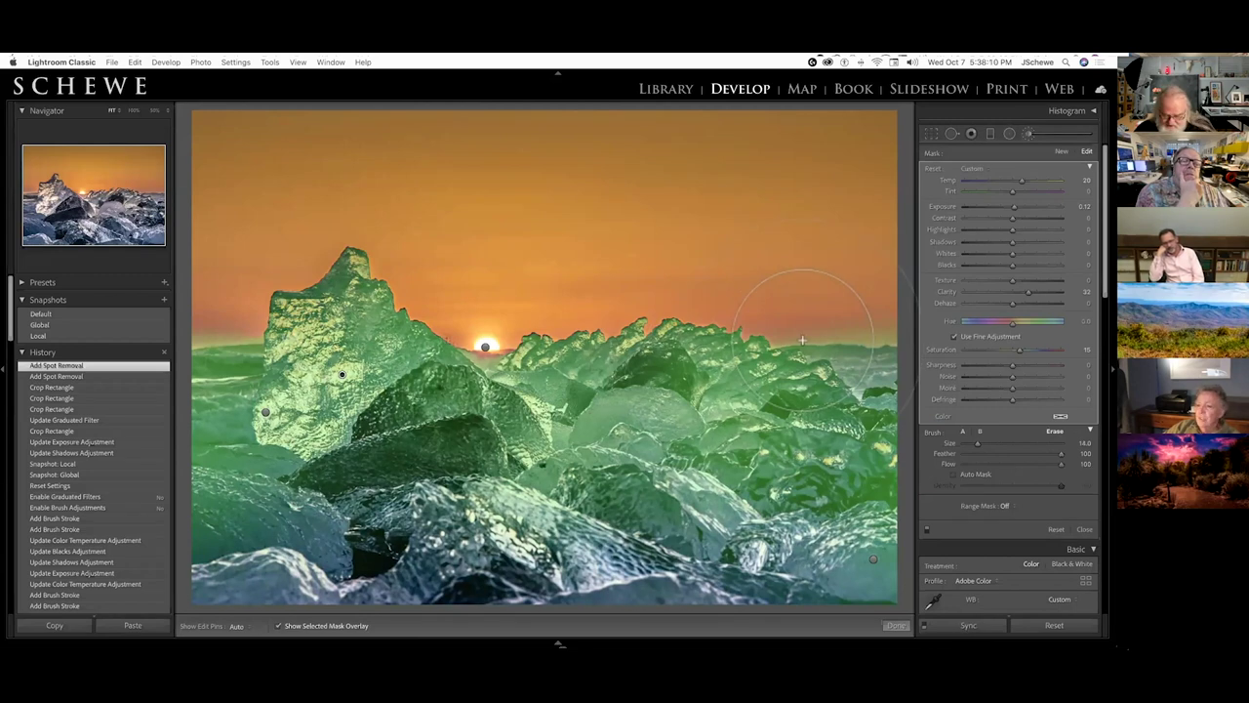
{"action": "key", "text": "alt"}
{"action": "key", "text": "bracketleft"}
{"action": "key", "text": "bracketleft"}
{"action": "key", "text": "bracketleft"}
{"action": "key", "text": "bracketleft"}
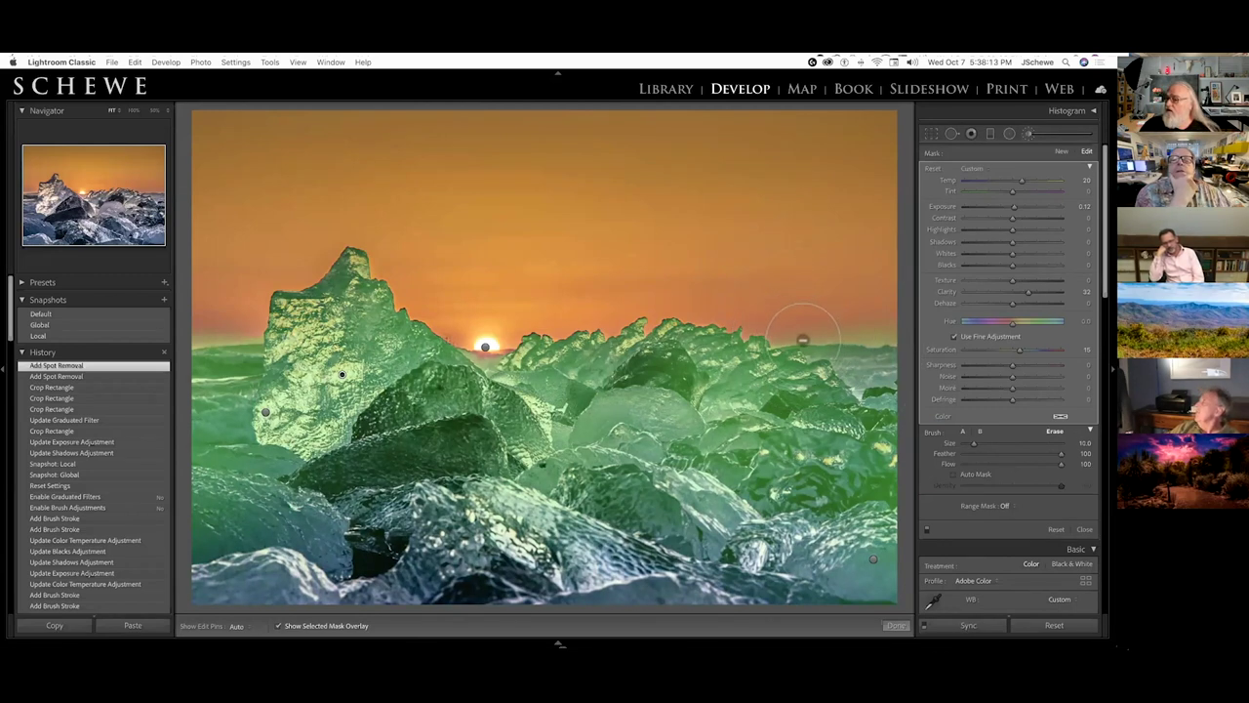
{"action": "key", "text": "bracketleft"}
{"action": "key", "text": "bracketleft"}
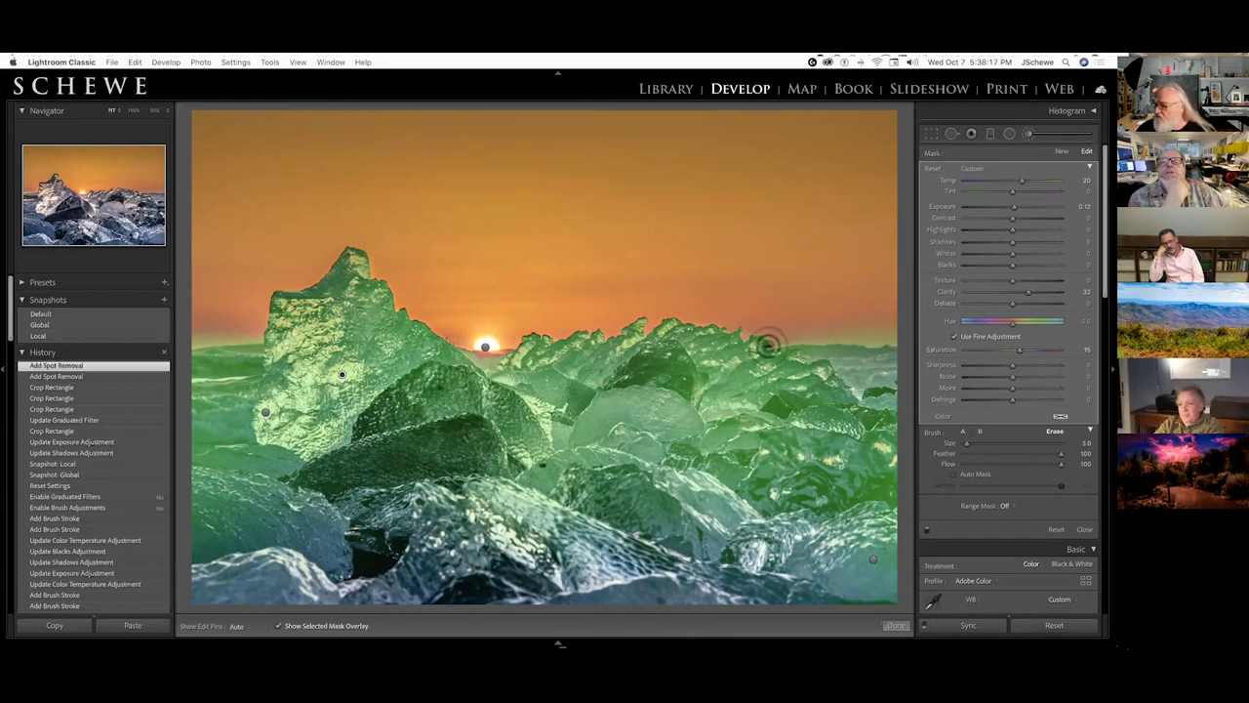
{"action": "key", "text": "h"}
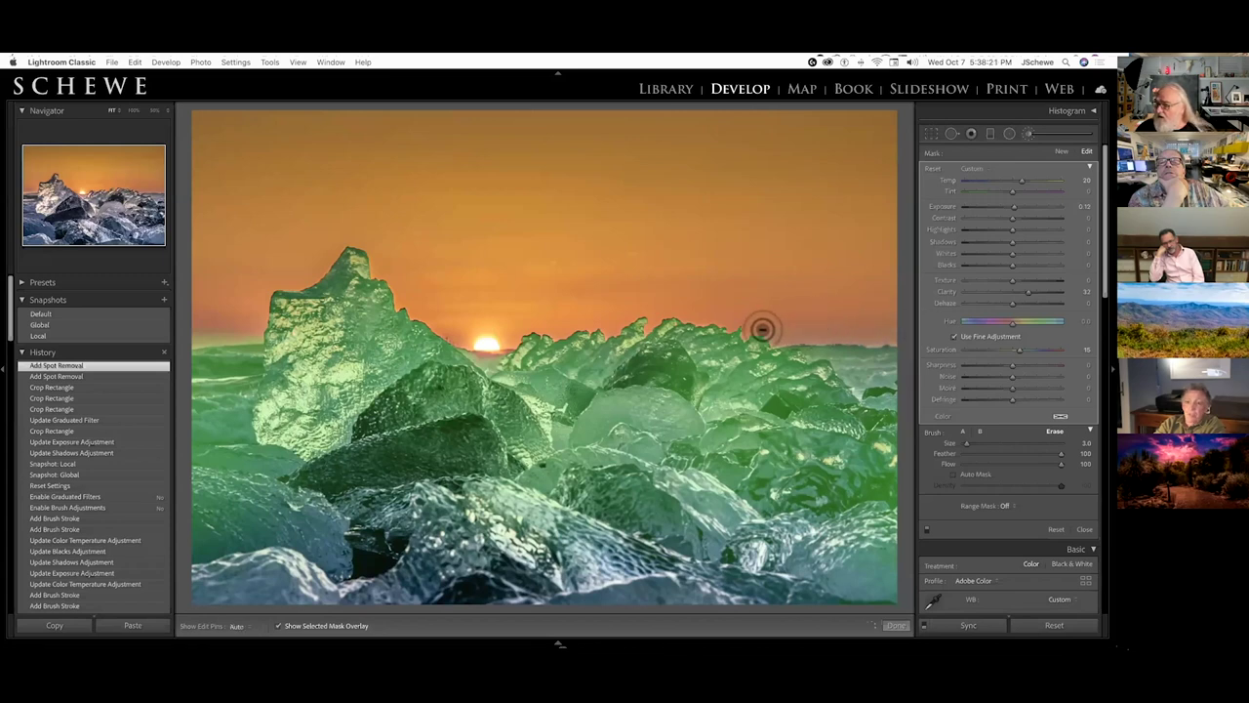
Step: Erase the brush mask from the sky and horizon, and along the left edge with Auto Mask
{"action": "left_click", "coordinate": [761, 329]}
{"action": "left_click", "coordinate": [755, 325]}
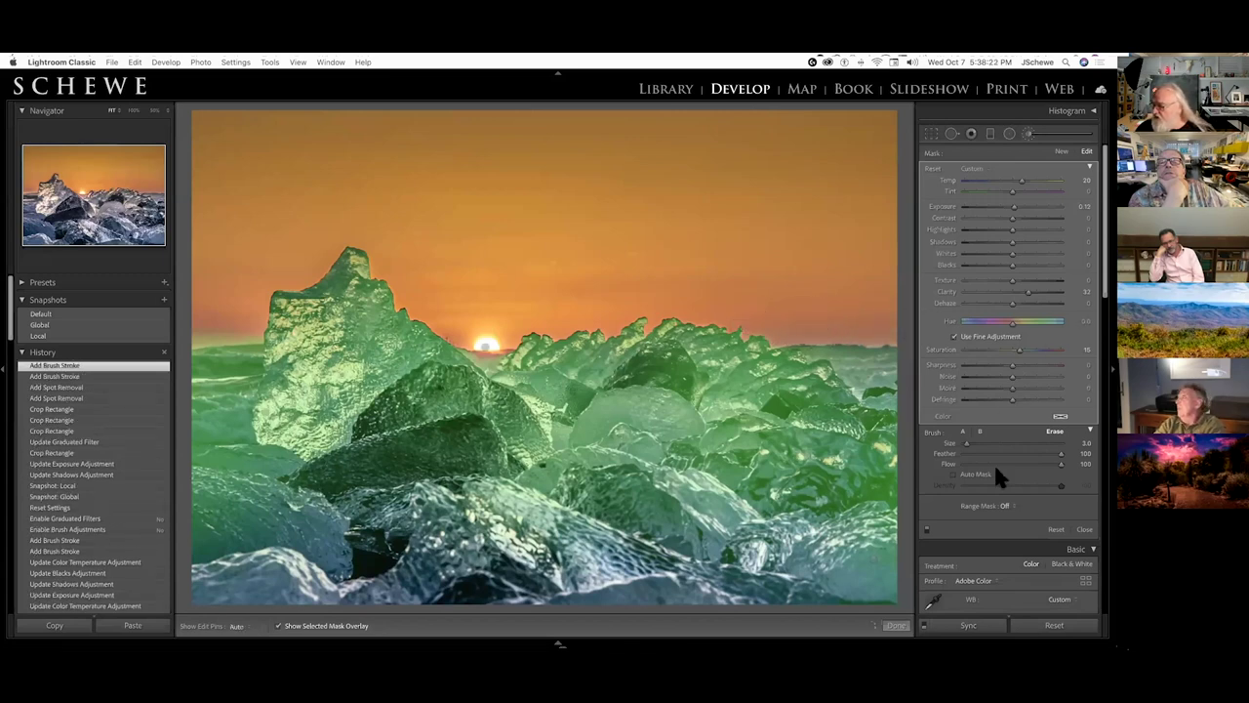
{"action": "left_click", "coordinate": [955, 474]}
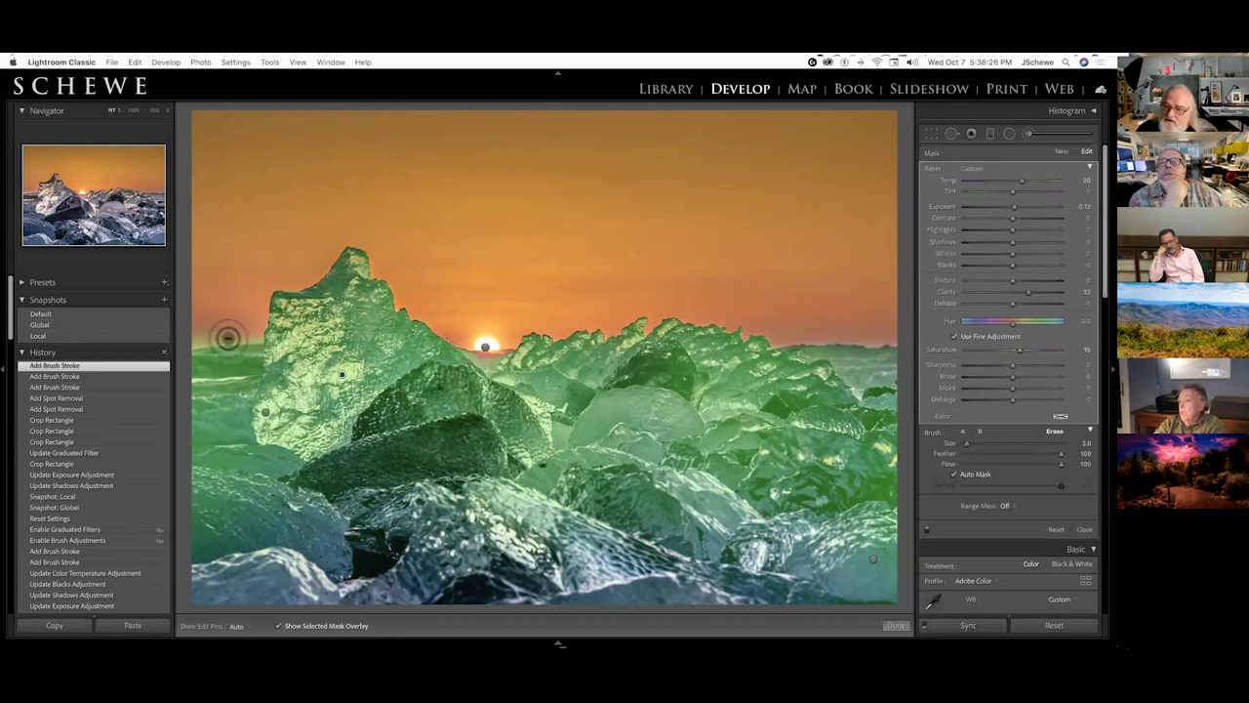
{"action": "mouse_move", "coordinate": [244, 337]}
{"action": "left_mouse_down"}
{"action": "mouse_move", "coordinate": [190, 335]}
{"action": "mouse_move", "coordinate": [215, 340]}
{"action": "left_mouse_up"}
Step: Erase the remaining mask around the tall ice chunk, then hide the mask overlay
{"action": "key", "text": "h"}
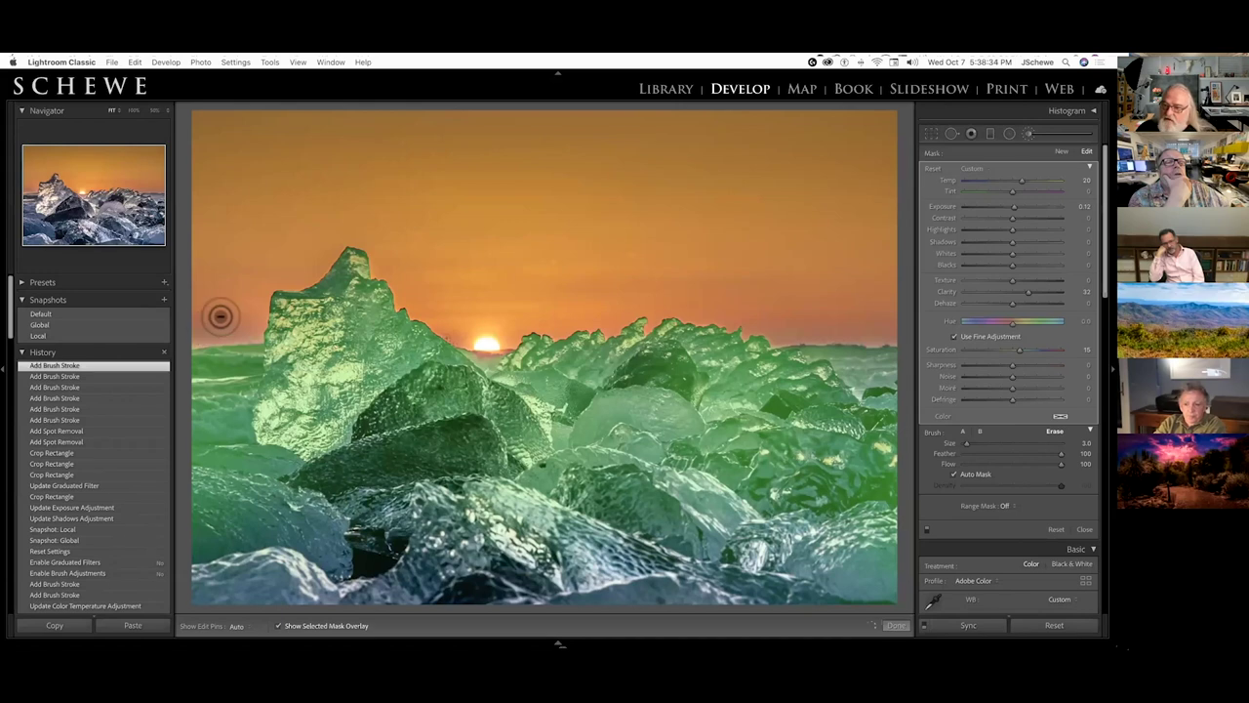
{"action": "left_click", "coordinate": [219, 316]}
{"action": "left_click", "coordinate": [255, 330]}
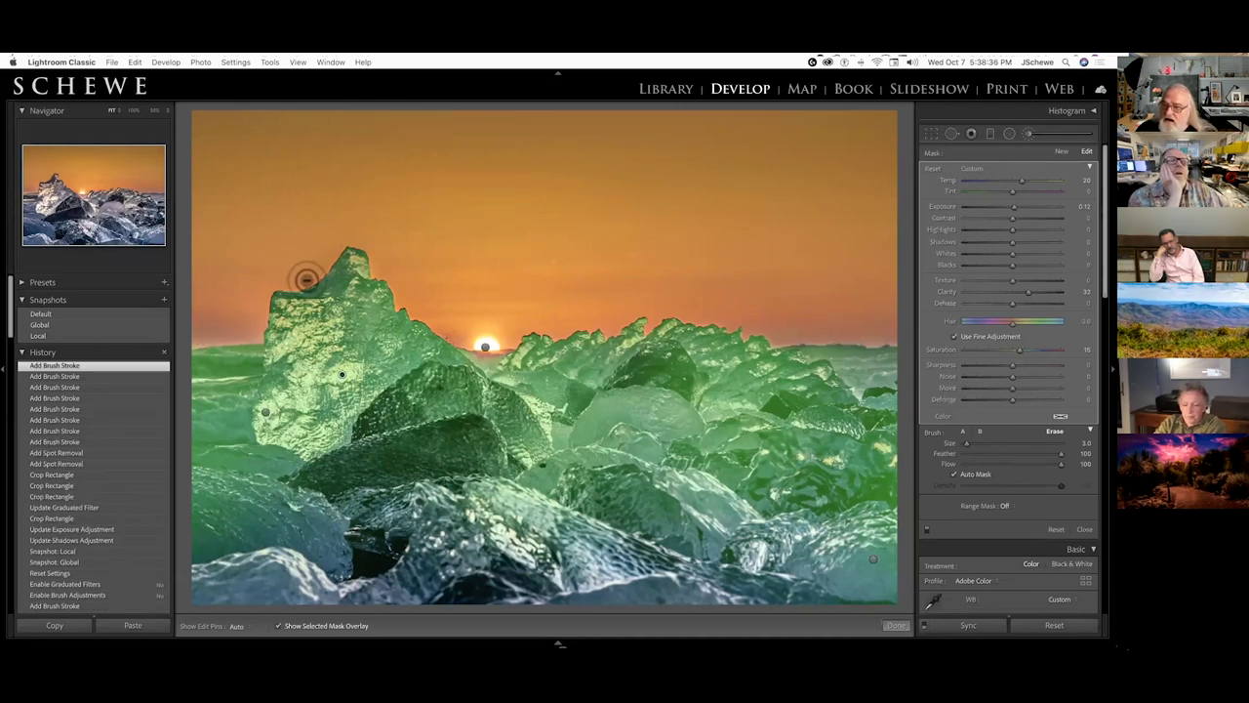
{"action": "left_click", "coordinate": [306, 279]}
{"action": "key", "text": "alt"}
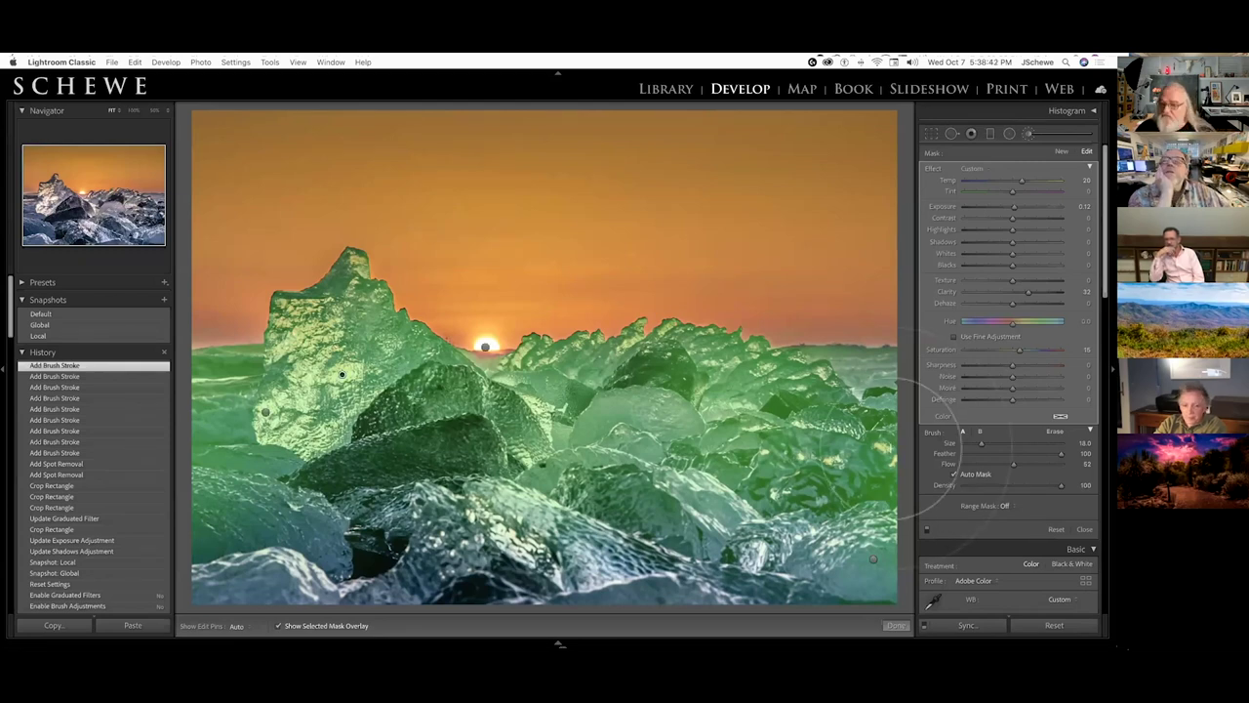
{"action": "key", "text": "o"}
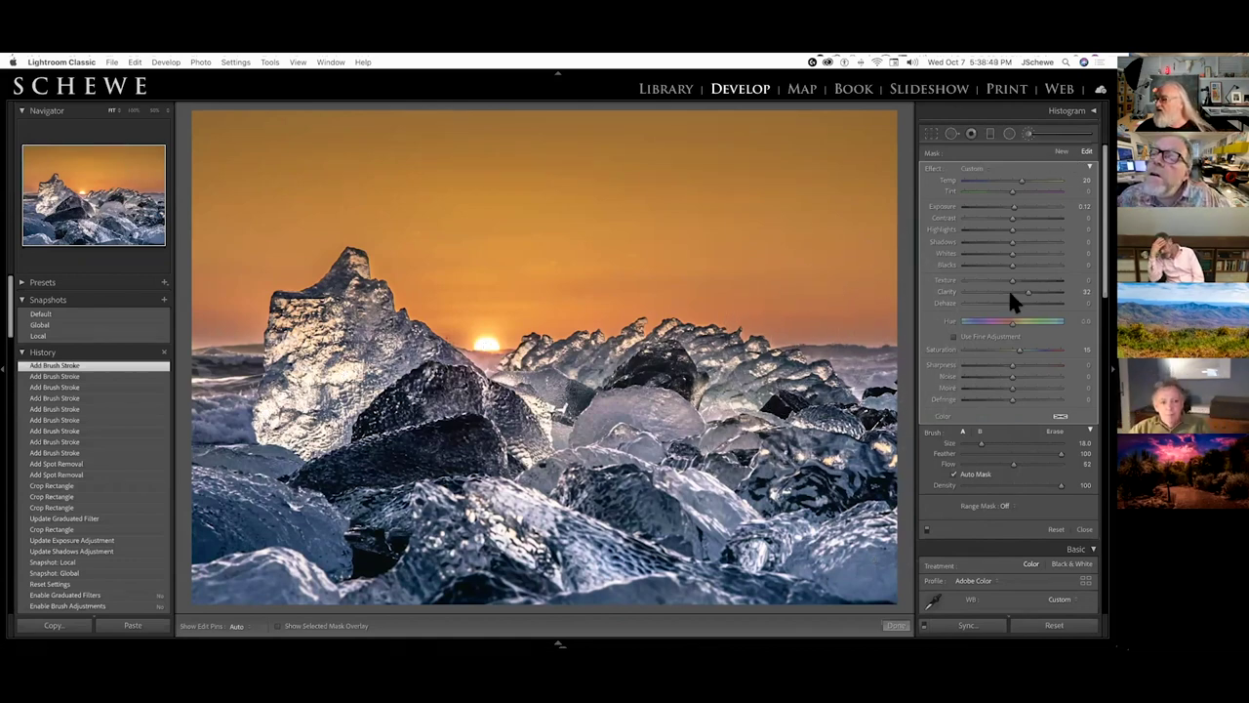
Step: Raise the Basic panel Clarity from +21 to +39
{"action": "scroll", "coordinate": [1030, 532], "scroll_direction": "down", "scroll_amount": 5}
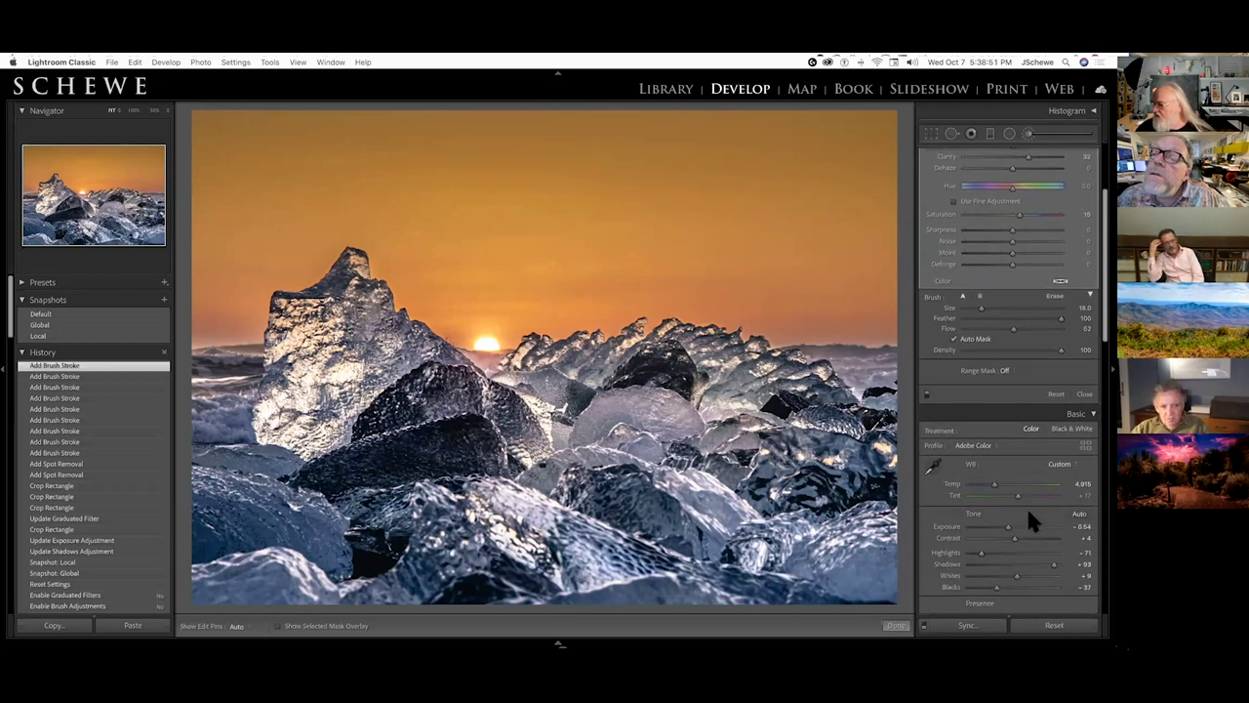
{"action": "scroll", "coordinate": [1026, 504], "scroll_direction": "down", "scroll_amount": 10}
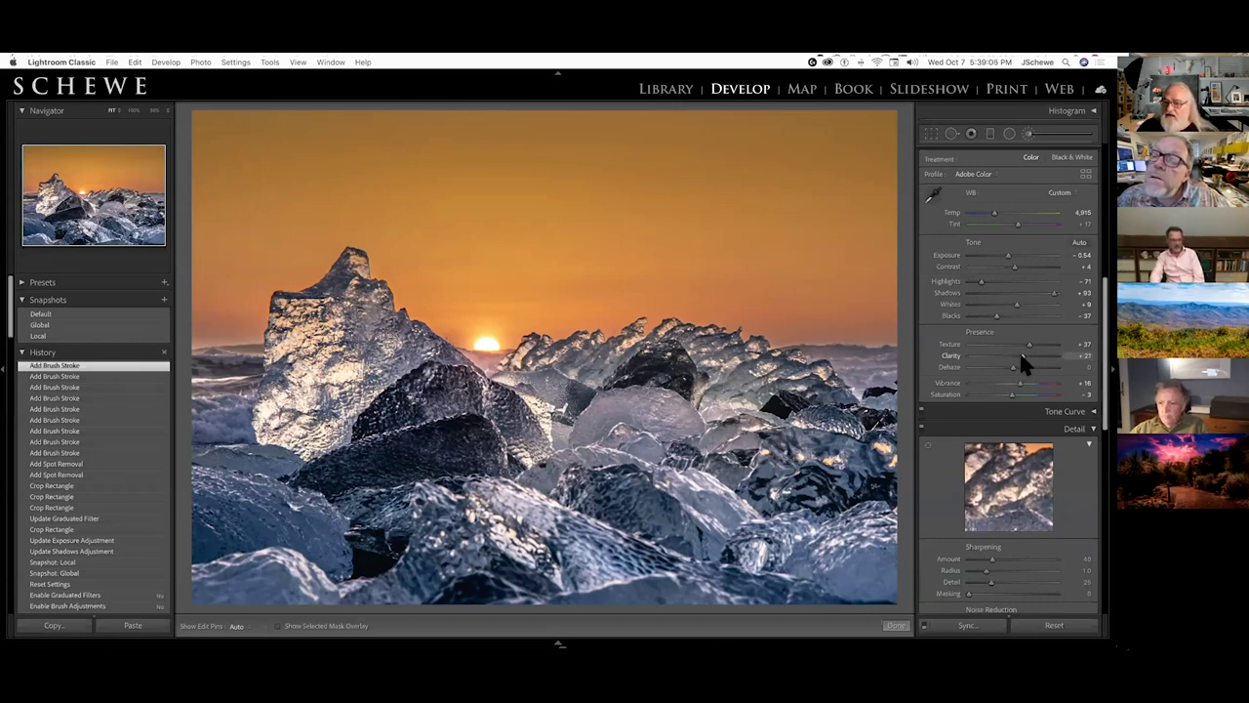
{"action": "left_click_drag", "start_coordinate": [1022, 357], "coordinate": [1029, 357]}
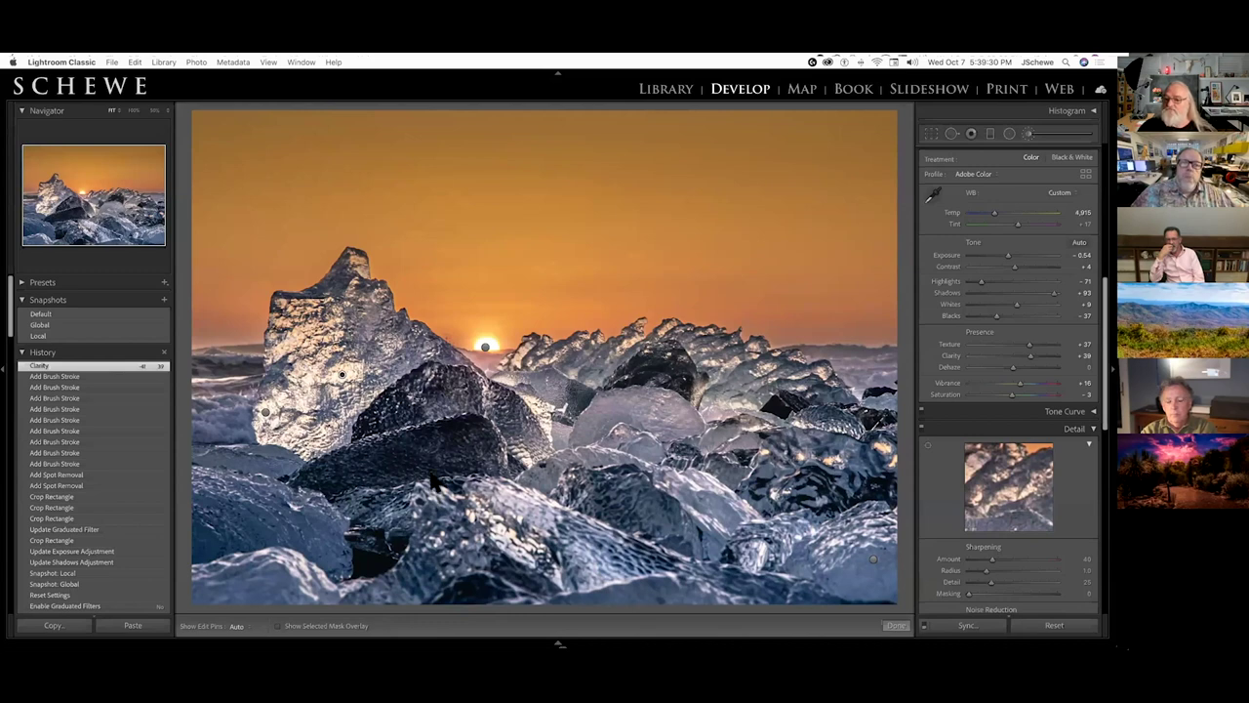
Step: From the Library grid, select the ice sunset photo and view it in Develop
{"action": "key", "text": "g"}
{"action": "scroll", "coordinate": [395, 444], "scroll_direction": "down", "scroll_amount": 2}
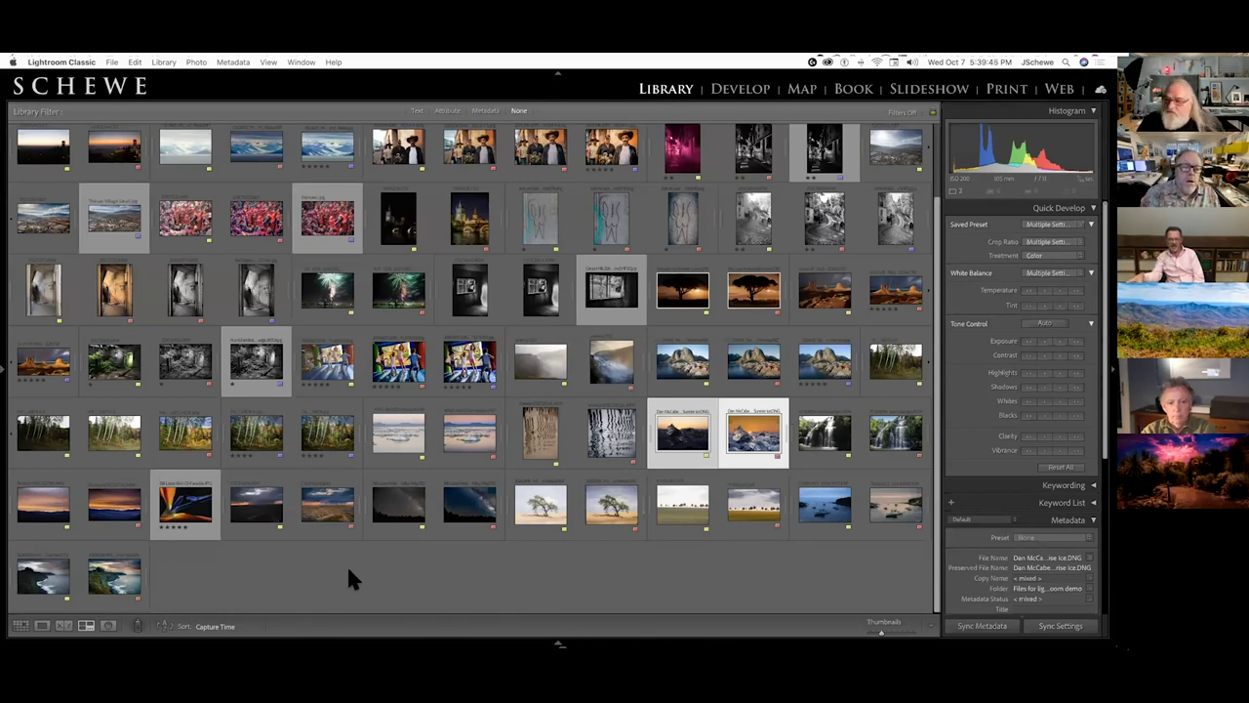
{"action": "left_click", "coordinate": [745, 574]}
{"action": "left_click", "coordinate": [754, 441]}
{"action": "key", "text": "d"}
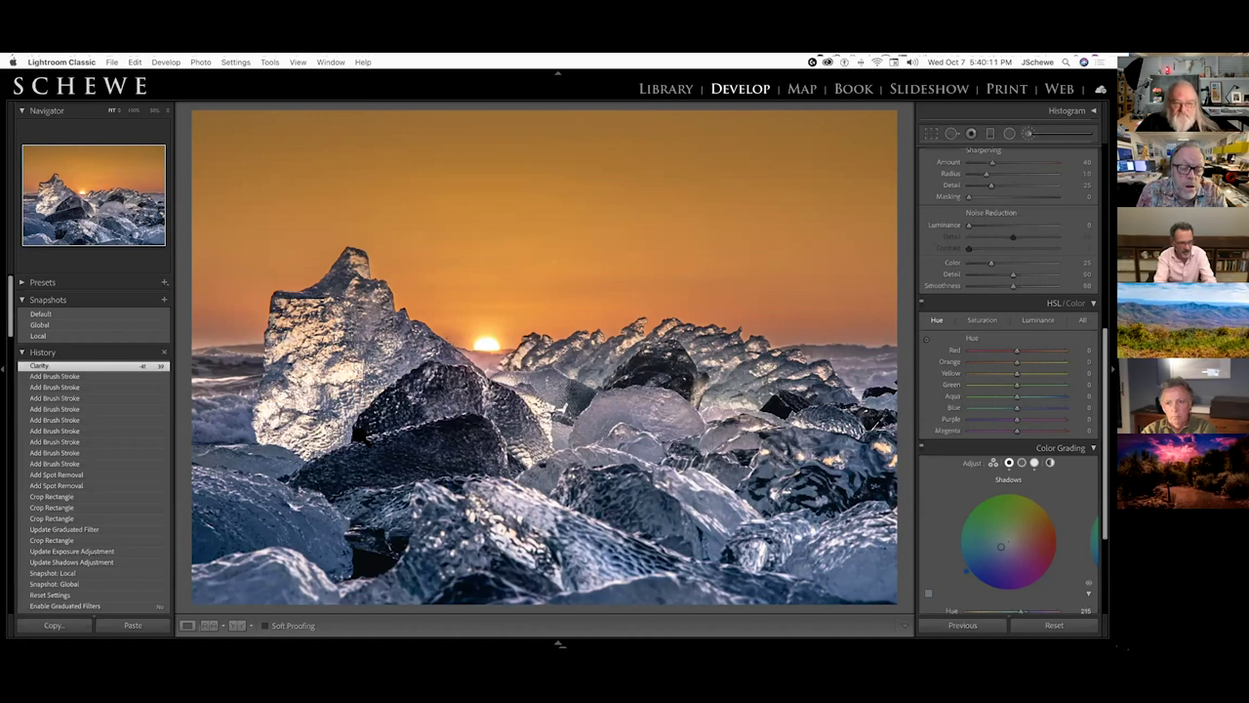
Step: Back in the grid, select the unedited and edited Milky Way thumbnails together
{"action": "key", "text": "g"}
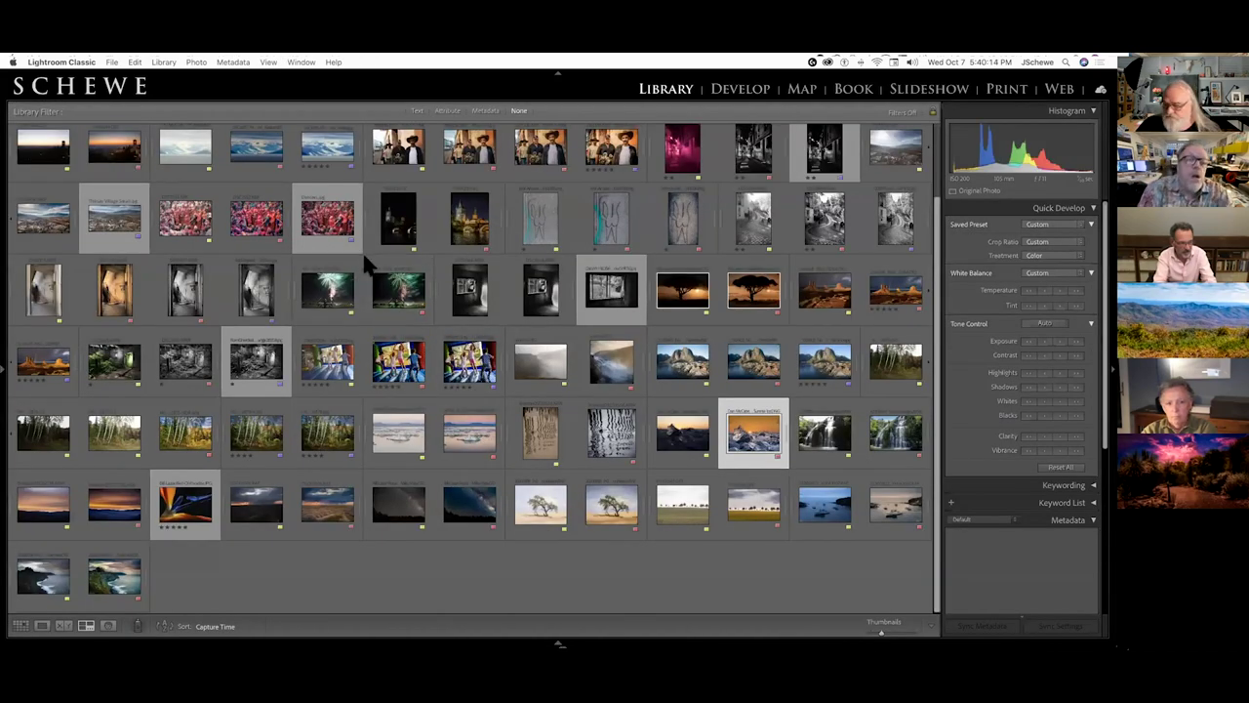
{"action": "left_click", "coordinate": [410, 509]}
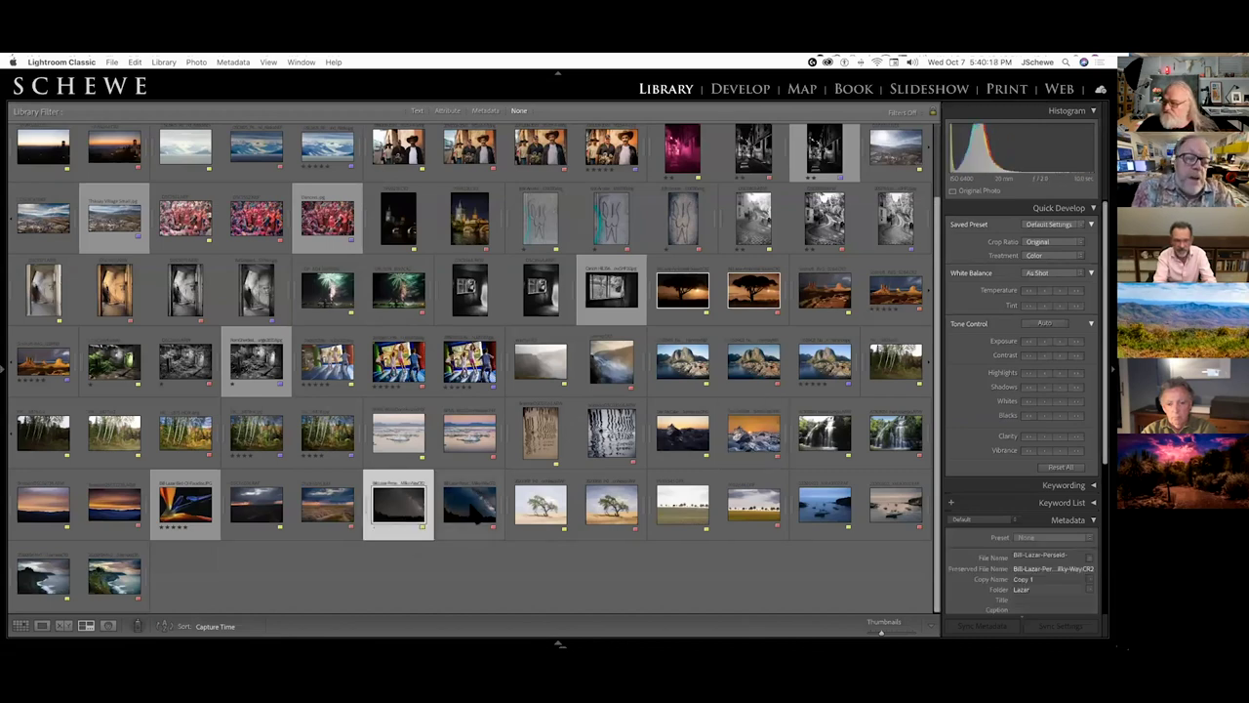
{"action": "left_click", "coordinate": [468, 522], "text": "shift"}
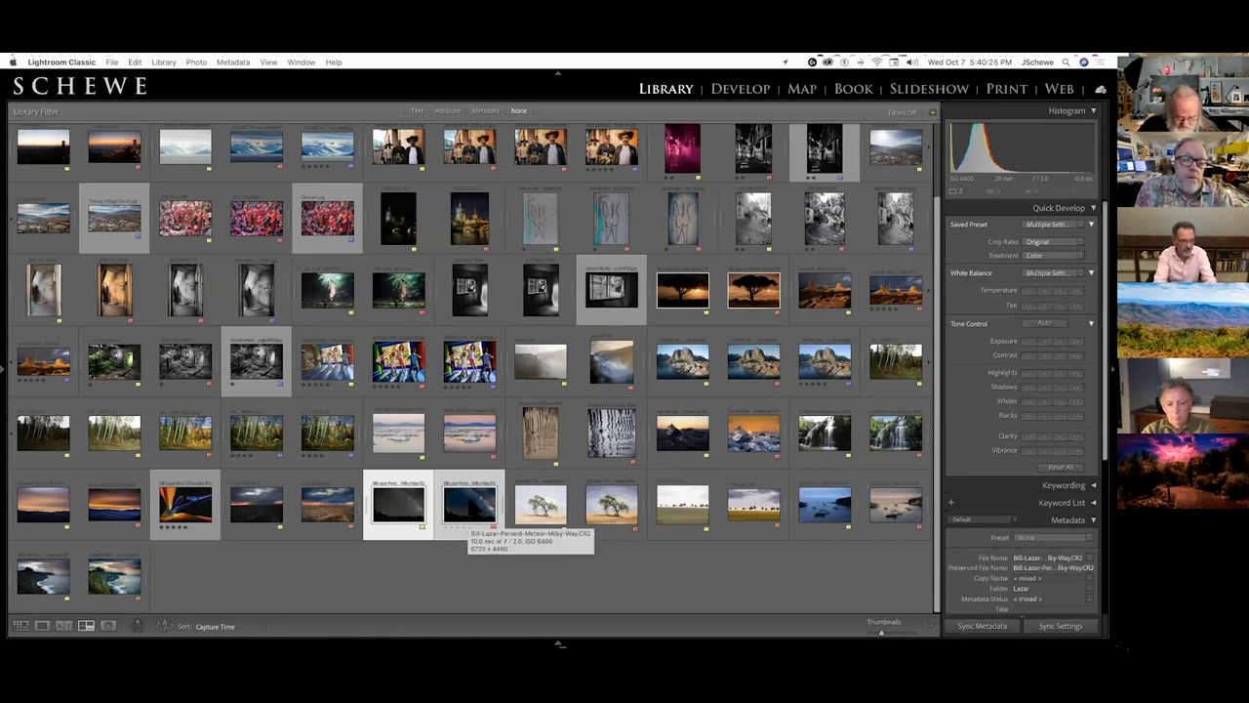
{"action": "key", "text": "n"}
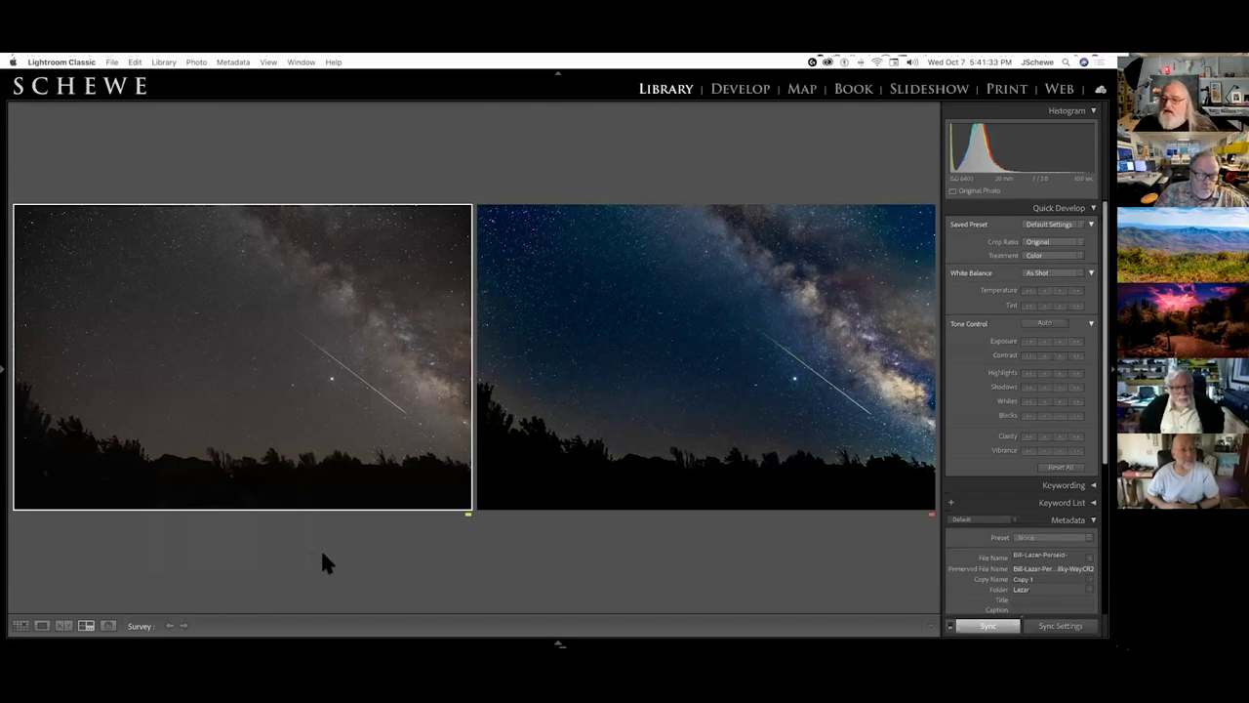
{"action": "key", "text": "g"}
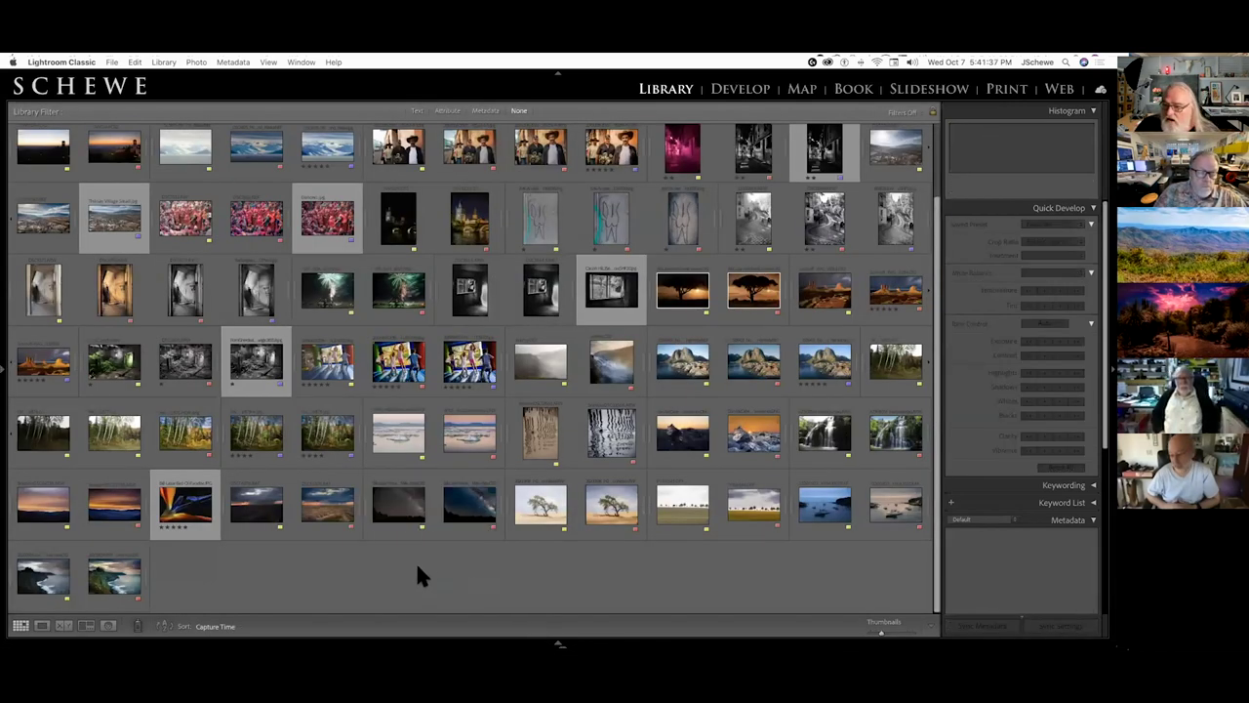
Step: Survey the brown textured photo against its black-and-white edit, then return to Grid and deselect both
{"action": "left_click", "coordinate": [532, 441], "text": "super"}
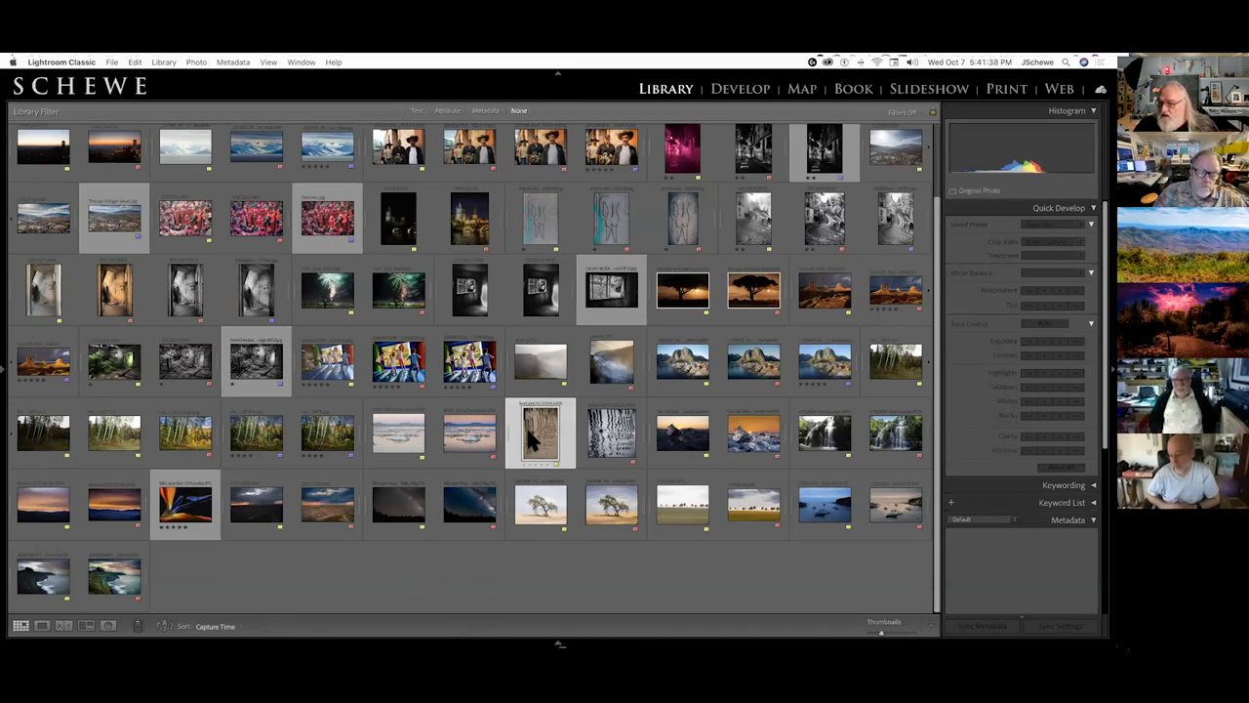
{"action": "left_click", "coordinate": [615, 441], "text": "super"}
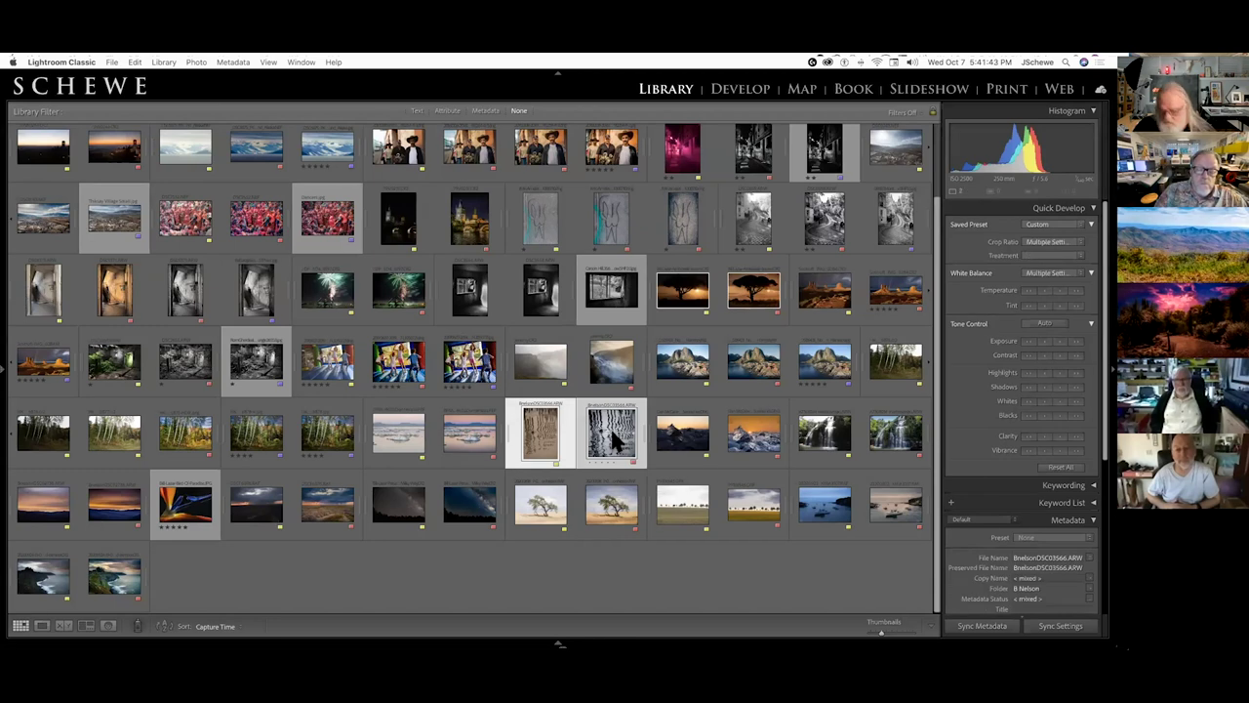
{"action": "key", "text": "n"}
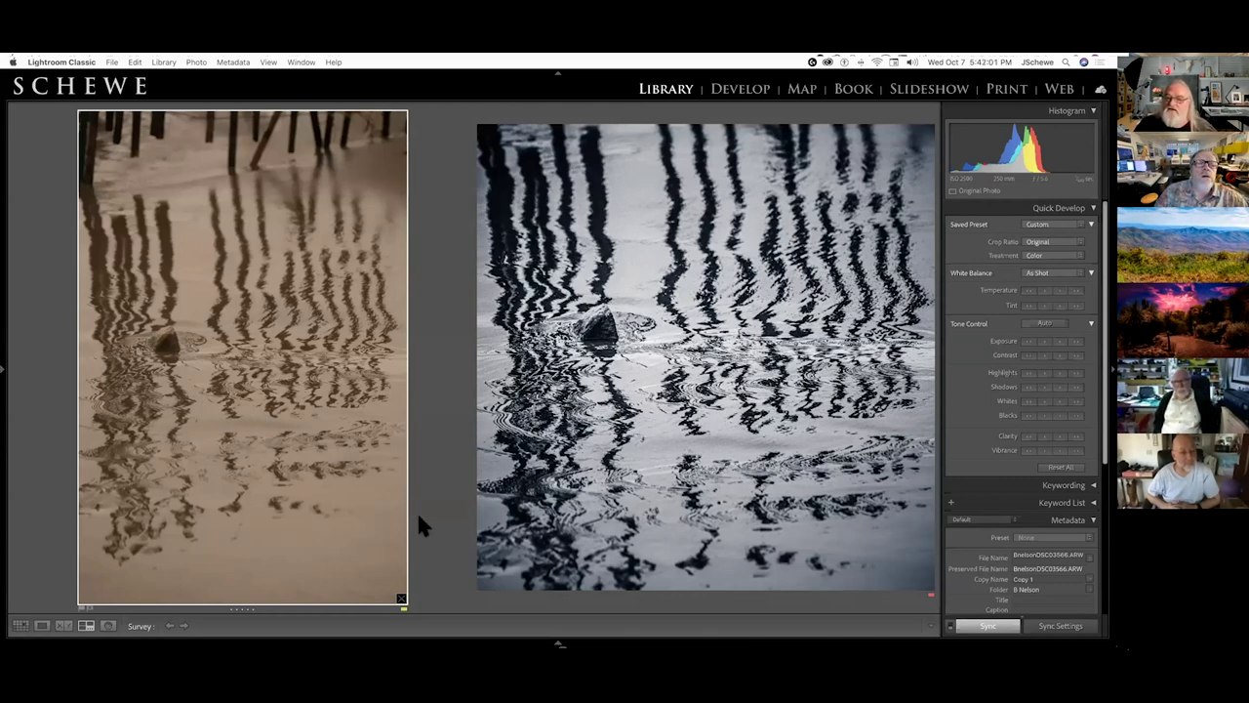
{"action": "key", "text": "g"}
{"action": "left_click", "coordinate": [441, 573]}
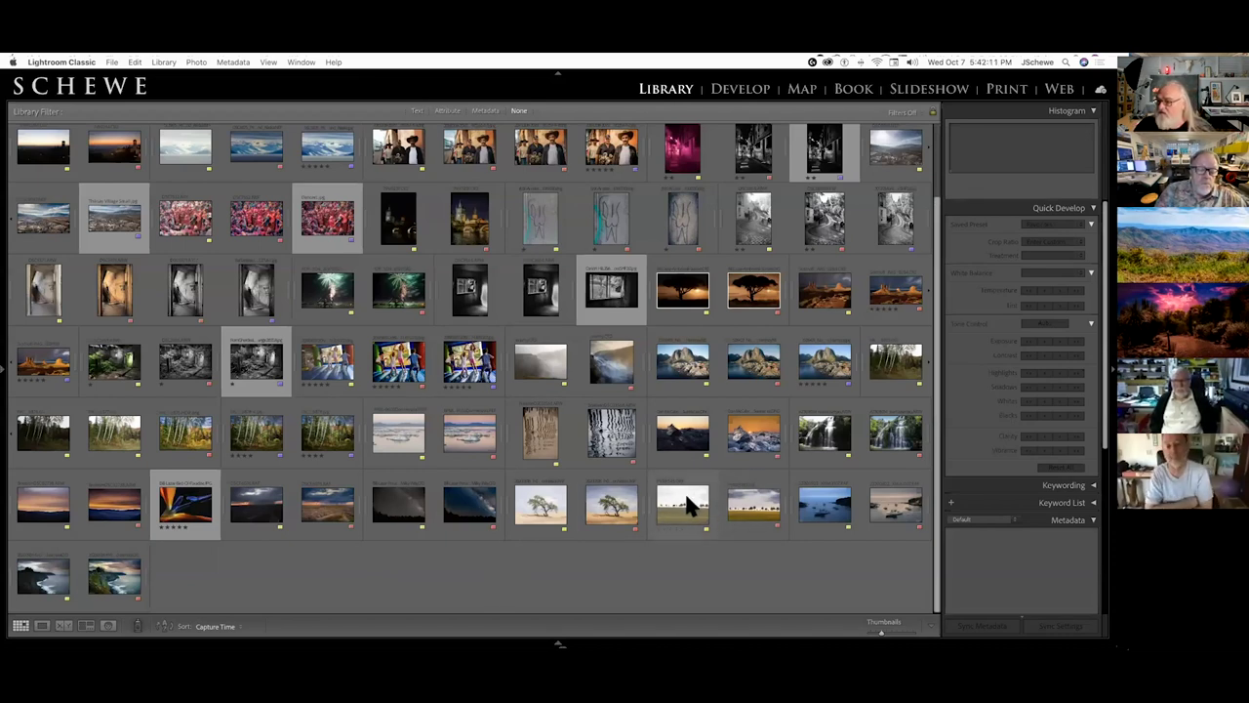
Step: Compare the mountain village photo with its edited copy in Survey, then return to Grid and deselect them
{"action": "left_click", "coordinate": [749, 375], "text": "super"}
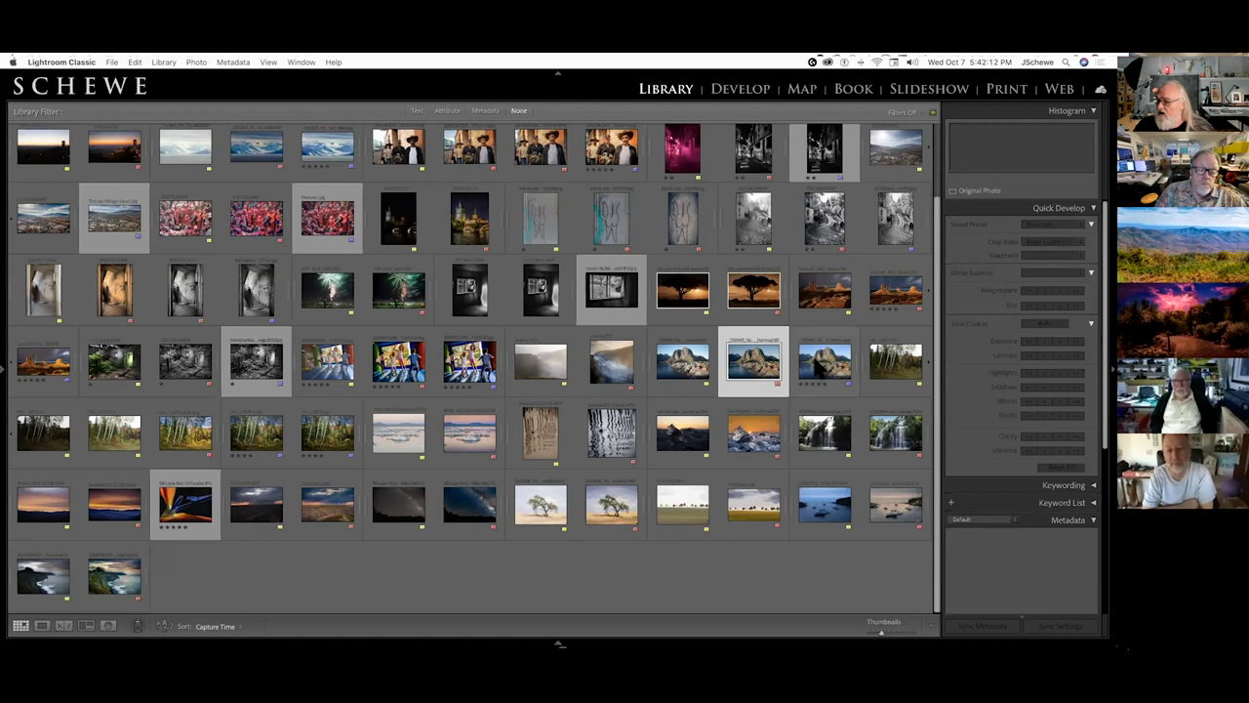
{"action": "left_click", "coordinate": [821, 367], "text": "super"}
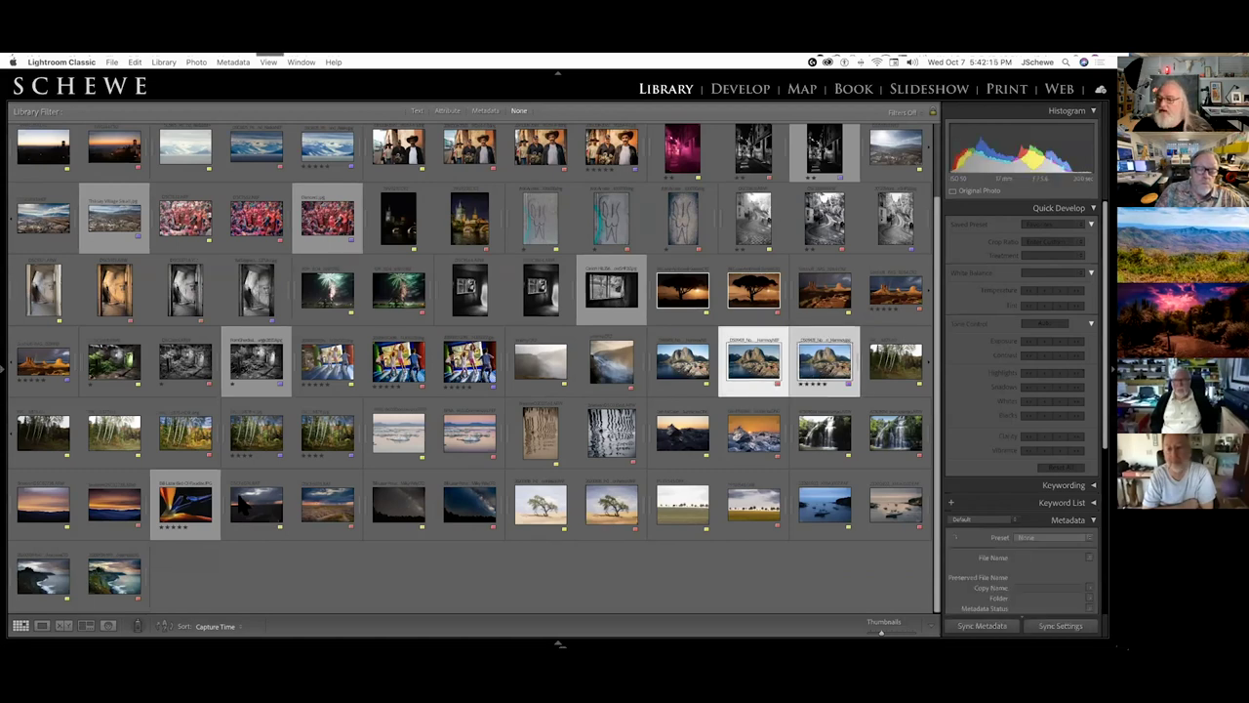
{"action": "key", "text": "n"}
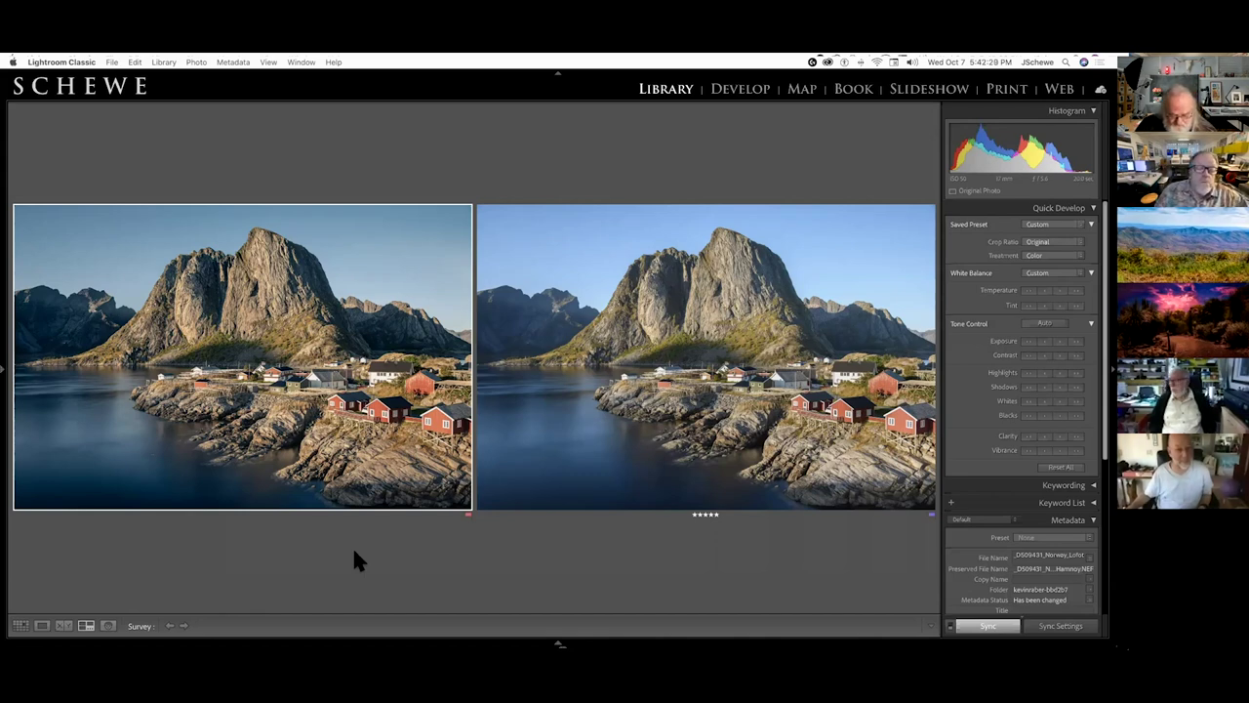
{"action": "key", "text": "g"}
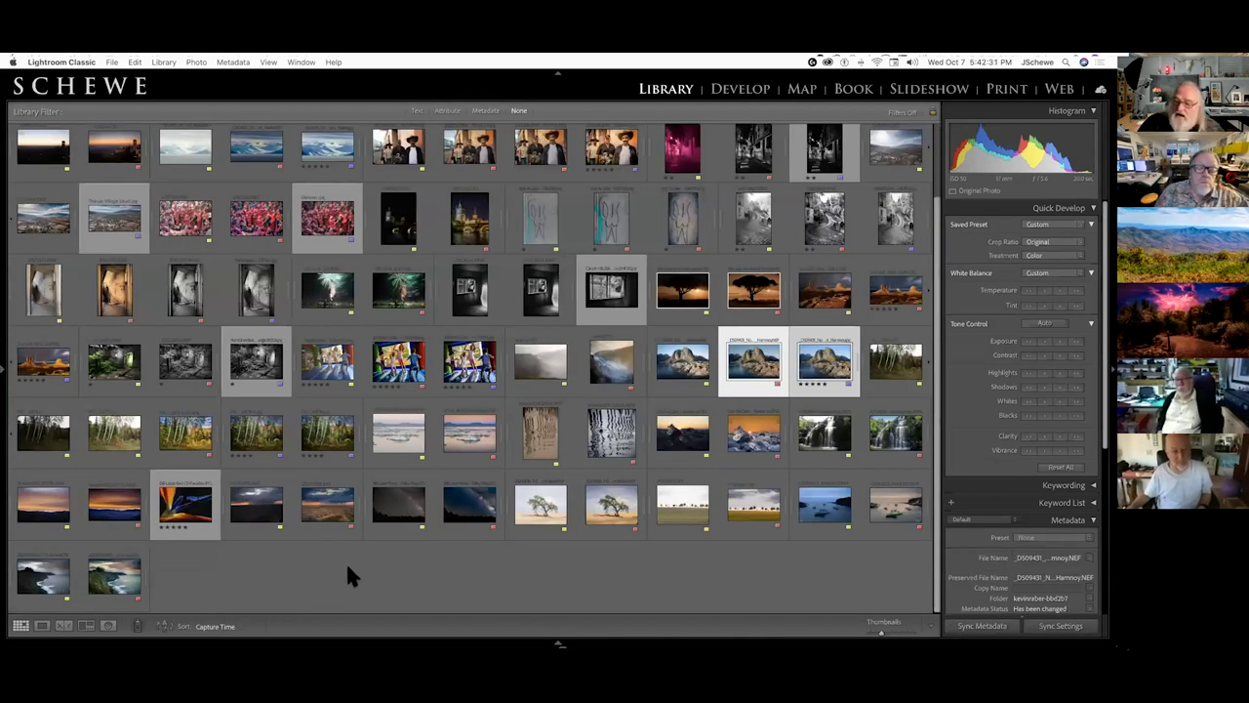
{"action": "left_click", "coordinate": [348, 560]}
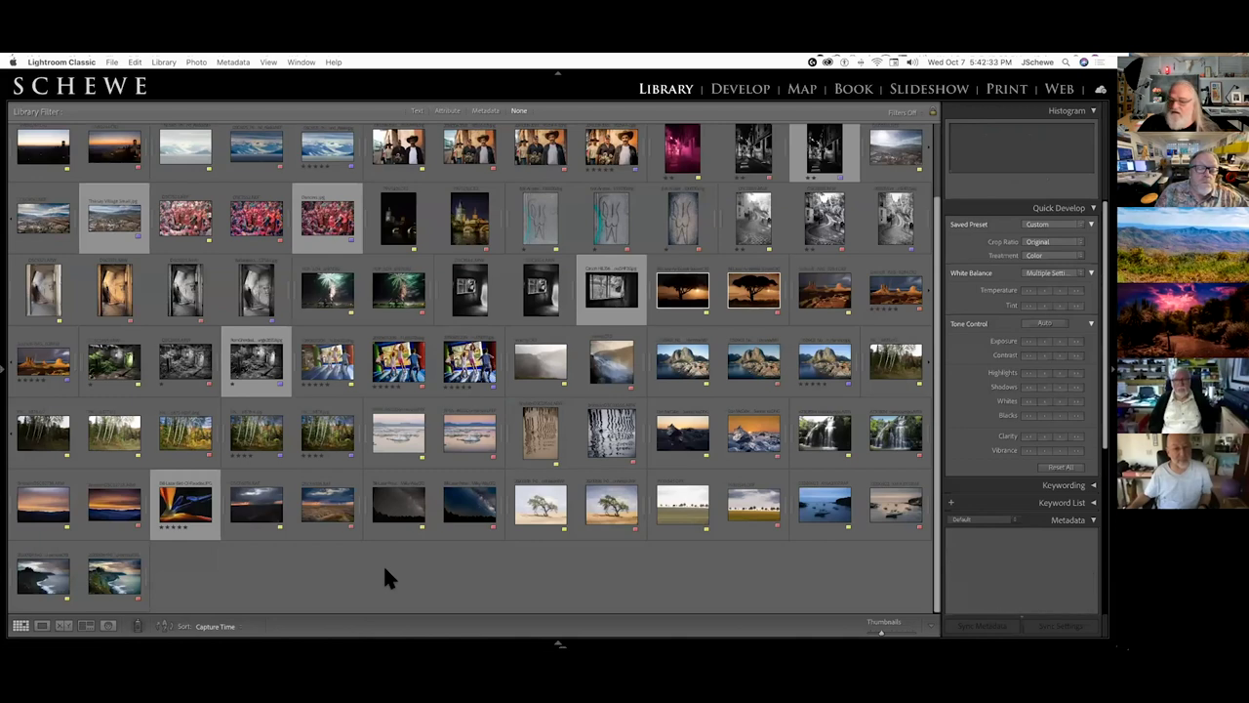
Step: Compare the two harbour boats photos side by side, then bring up the sea-cliff pair
{"action": "left_click", "coordinate": [818, 515]}
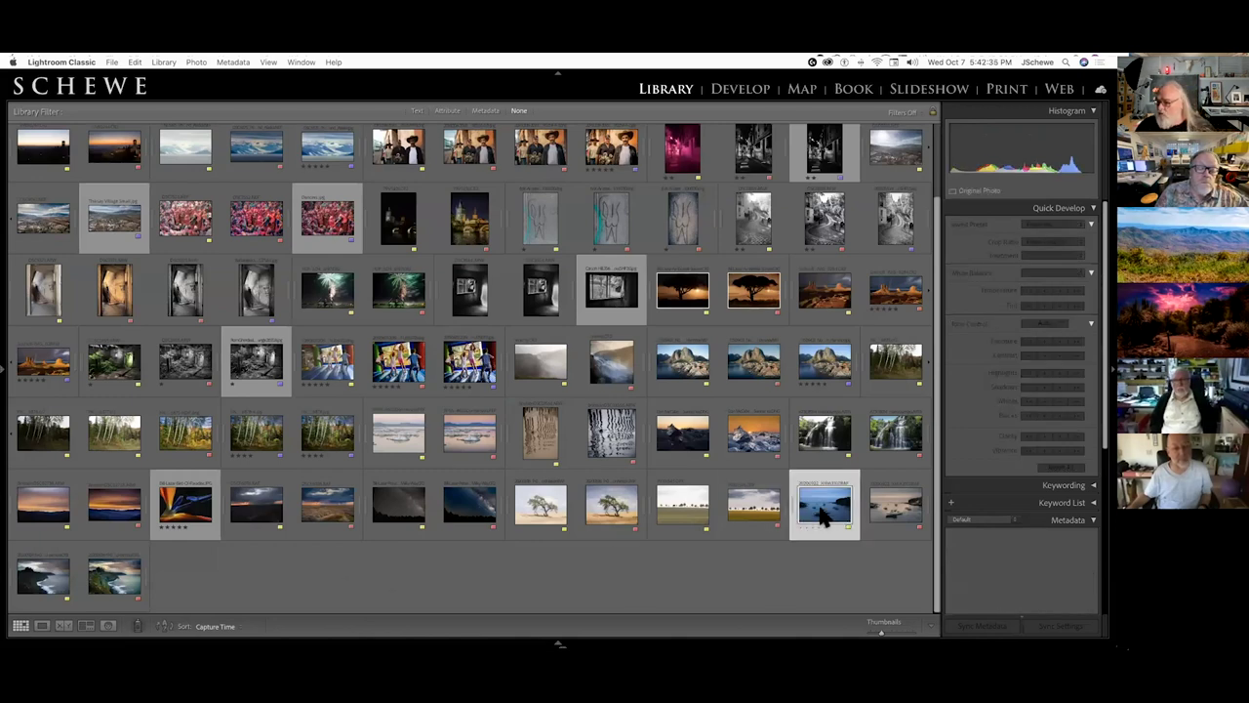
{"action": "left_click", "coordinate": [895, 508], "text": "shift"}
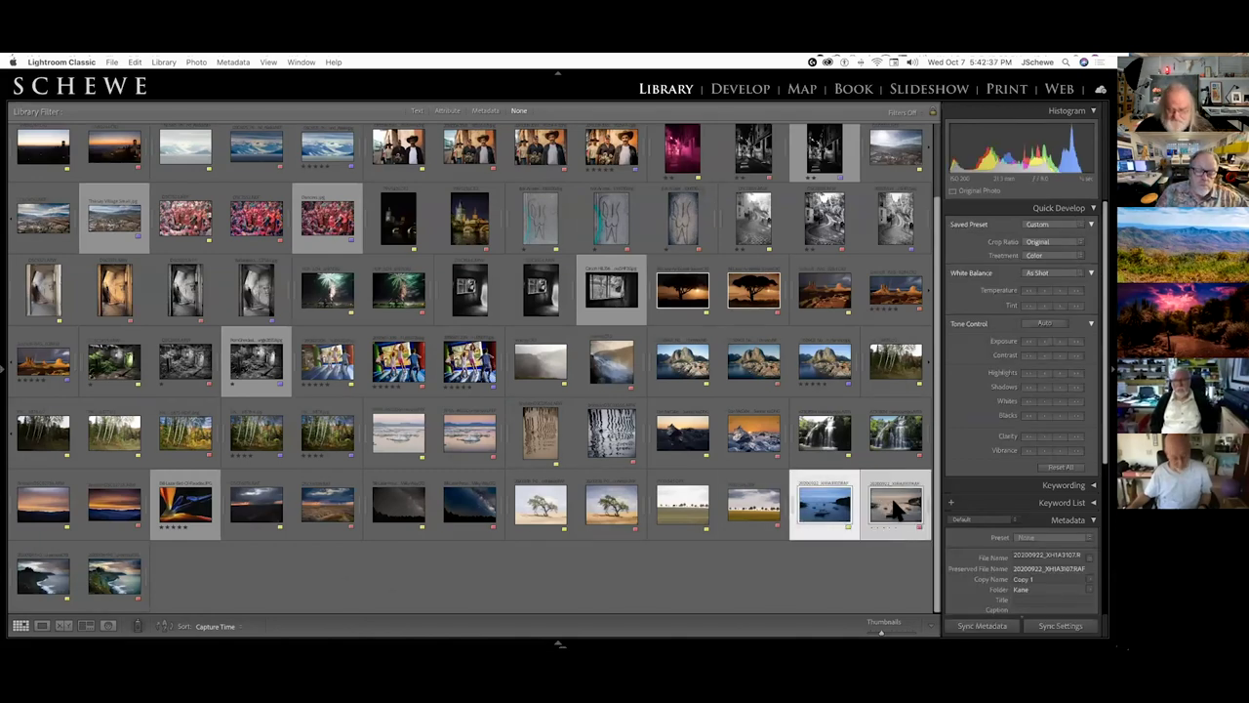
{"action": "key", "text": "c"}
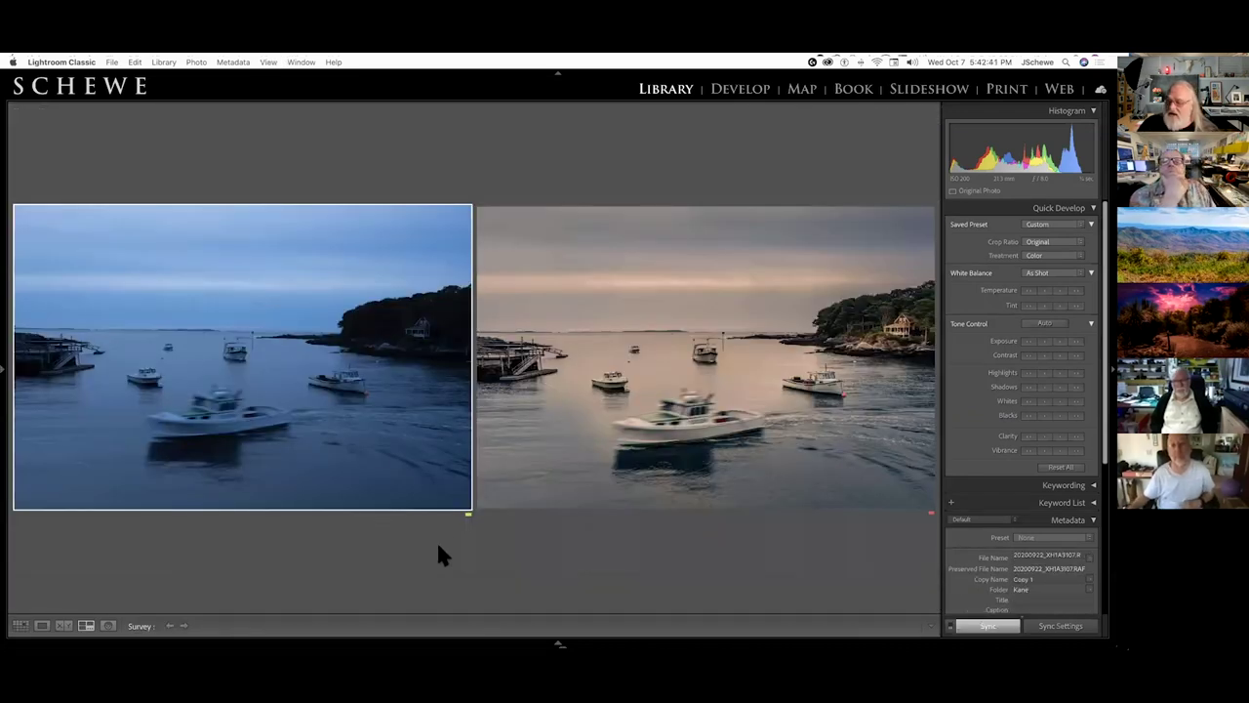
{"action": "key", "text": "g"}
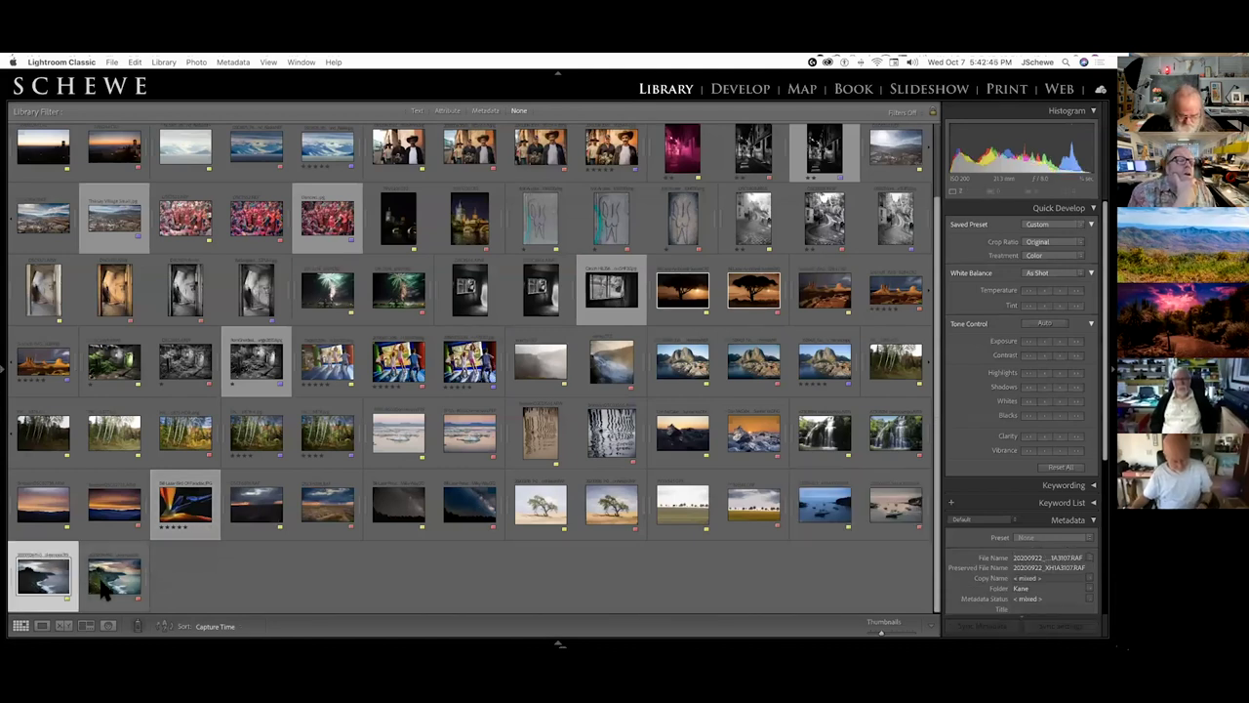
{"action": "key", "text": "n"}
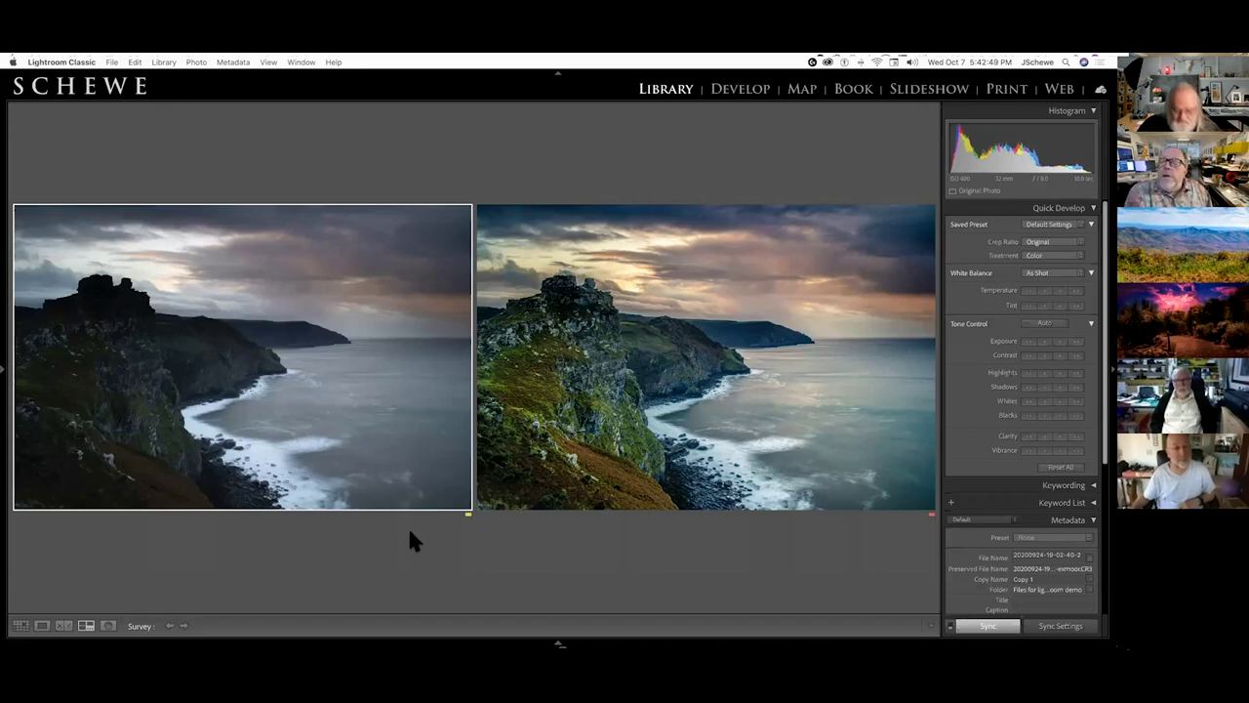
Step: Return from the sea-cliff comparison to Grid and deselect those photos
{"action": "key", "text": "g"}
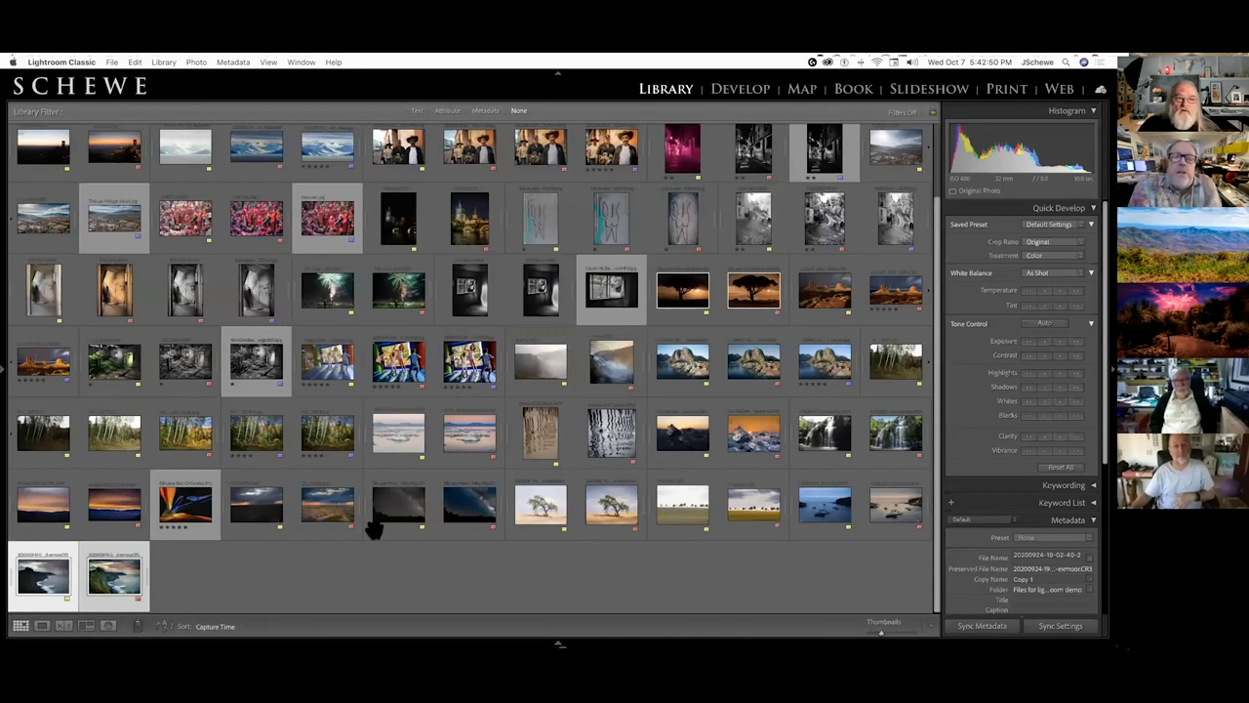
{"action": "left_click", "coordinate": [518, 585]}
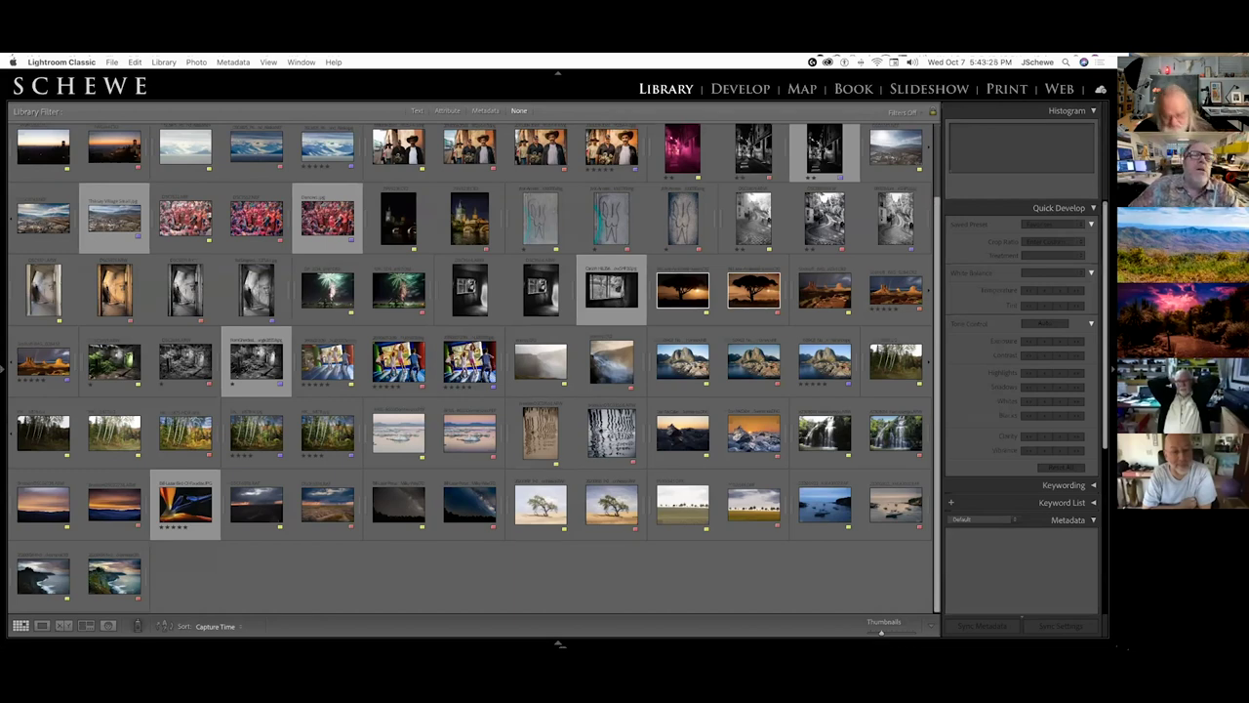
Step: Switch Lightroom to full screen and hide the top panel, filter bar and right panel
{"action": "key", "text": "super+alt+f"}
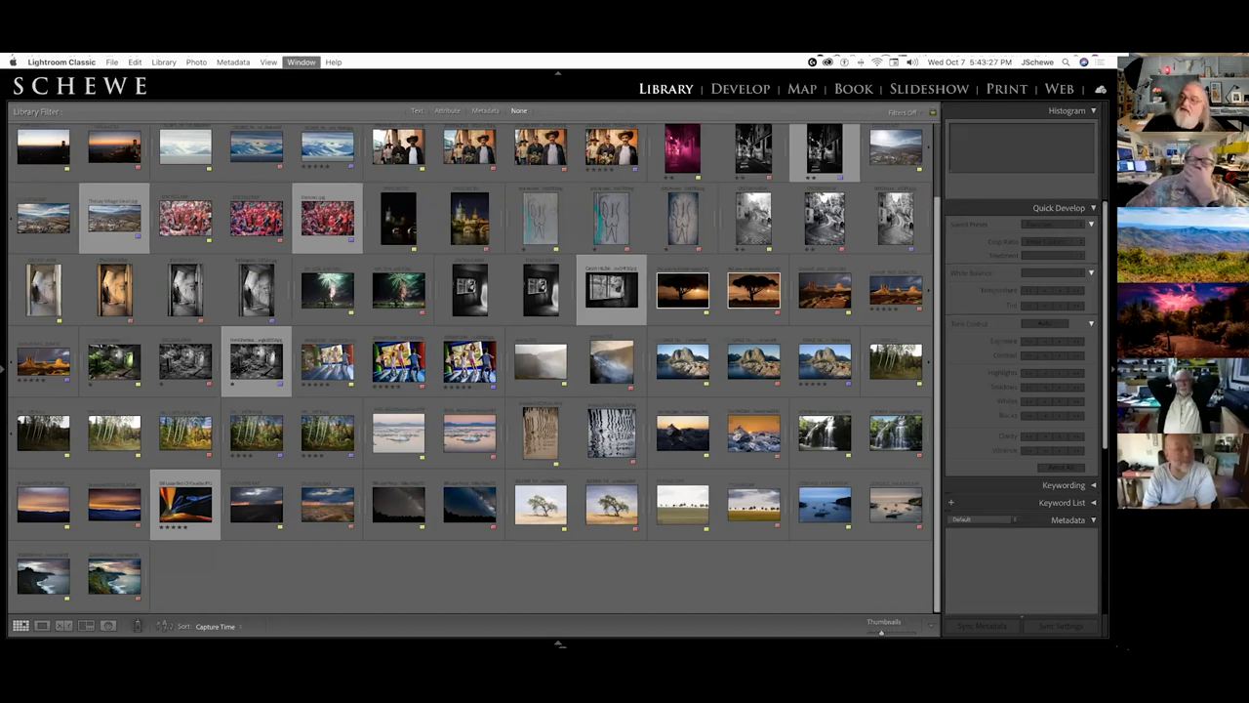
{"action": "key", "text": "shift+f"}
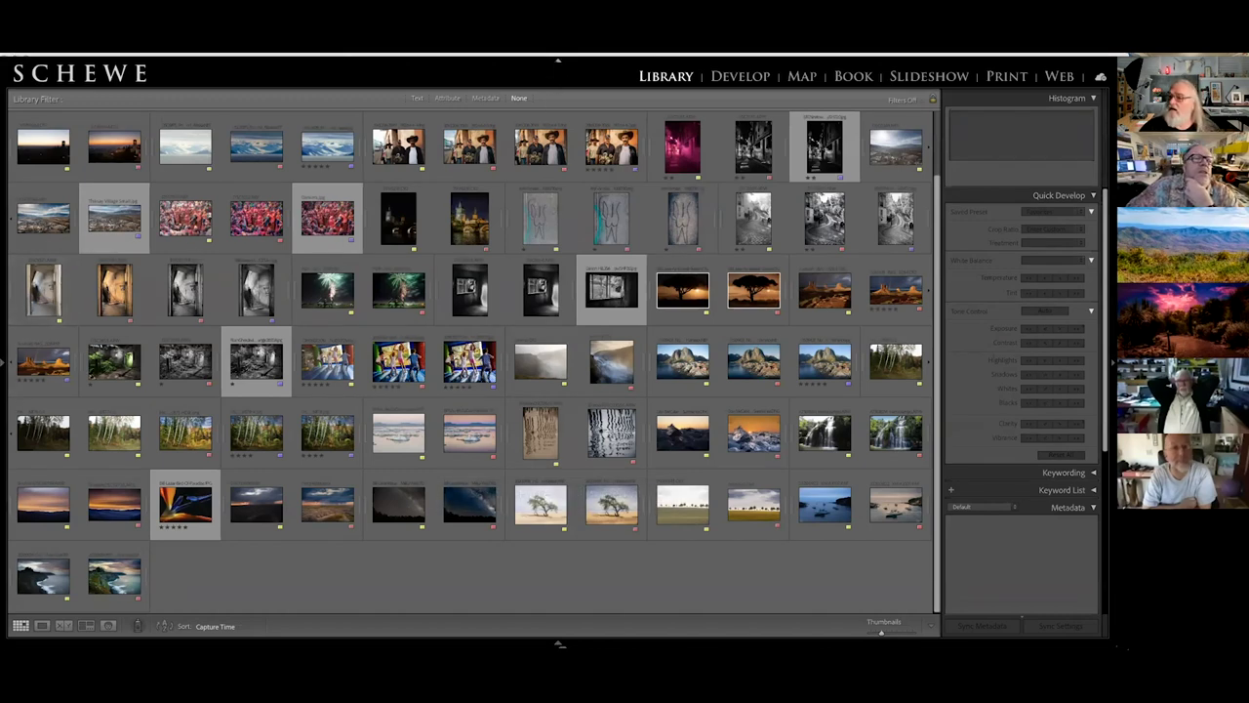
{"action": "left_click", "coordinate": [558, 60]}
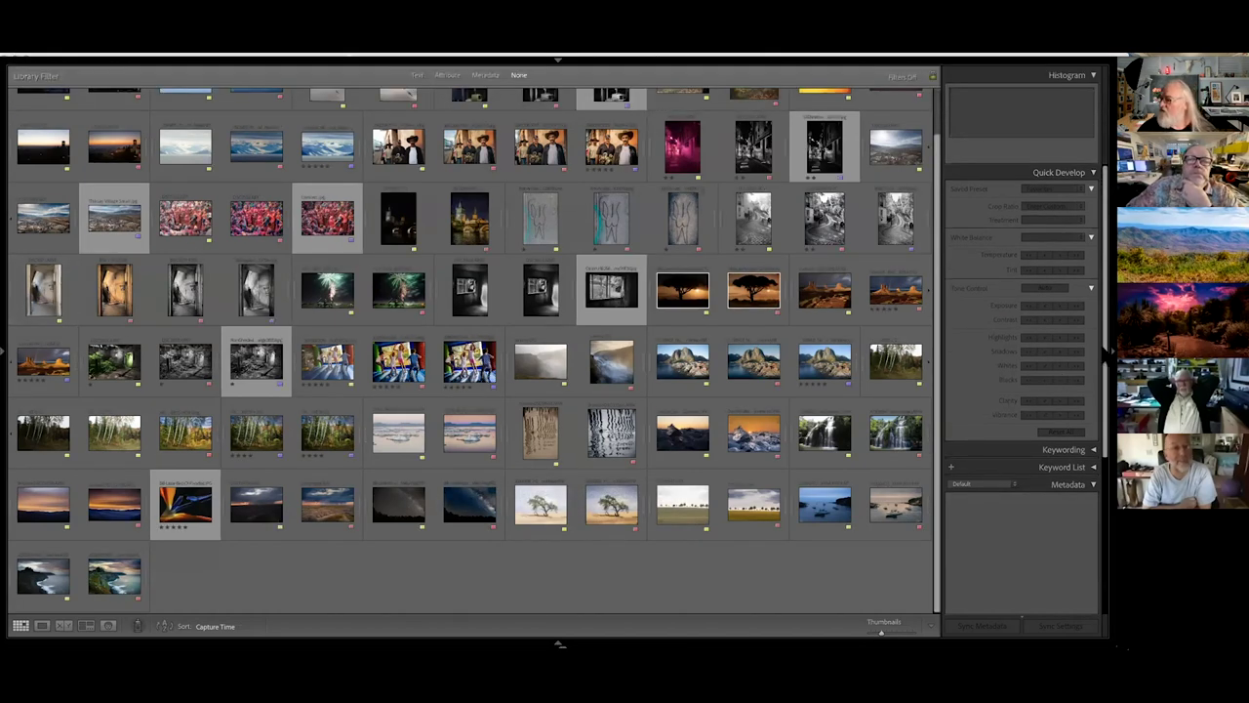
{"action": "key", "text": "Tab"}
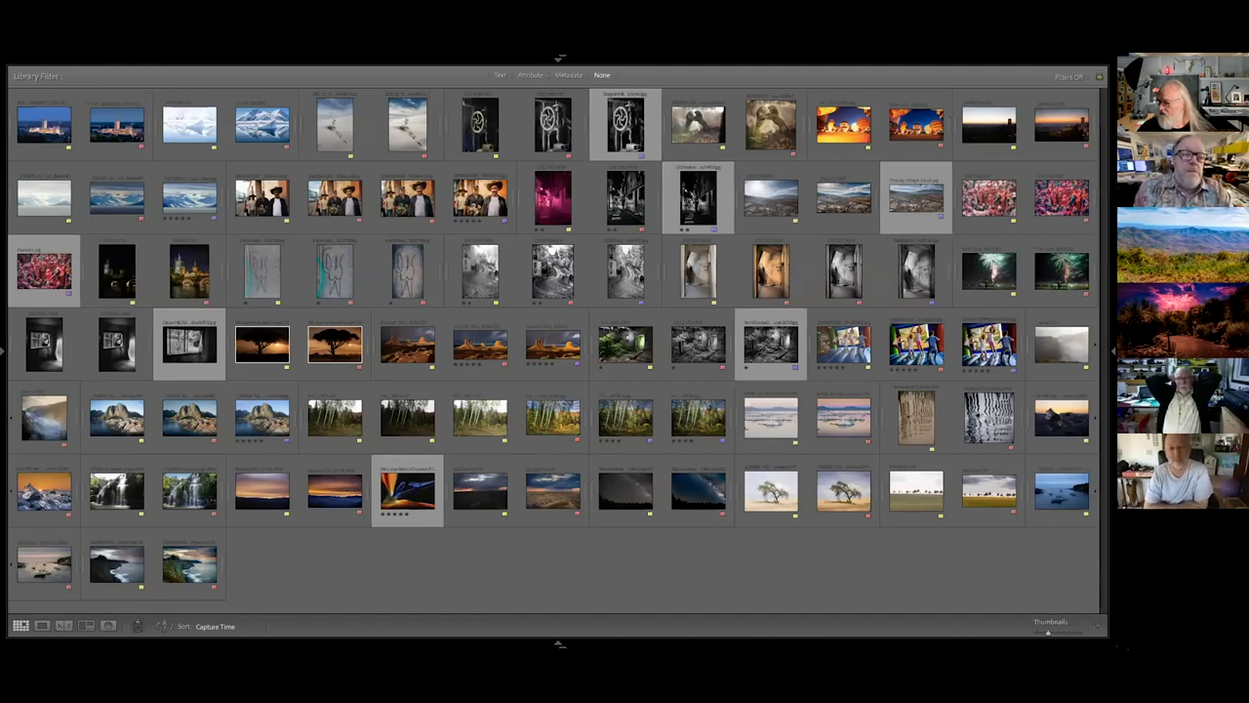
Step: Enlarge the grid thumbnails two sizes and scroll through the library
{"action": "key", "text": "equal"}
{"action": "key", "text": "equal"}
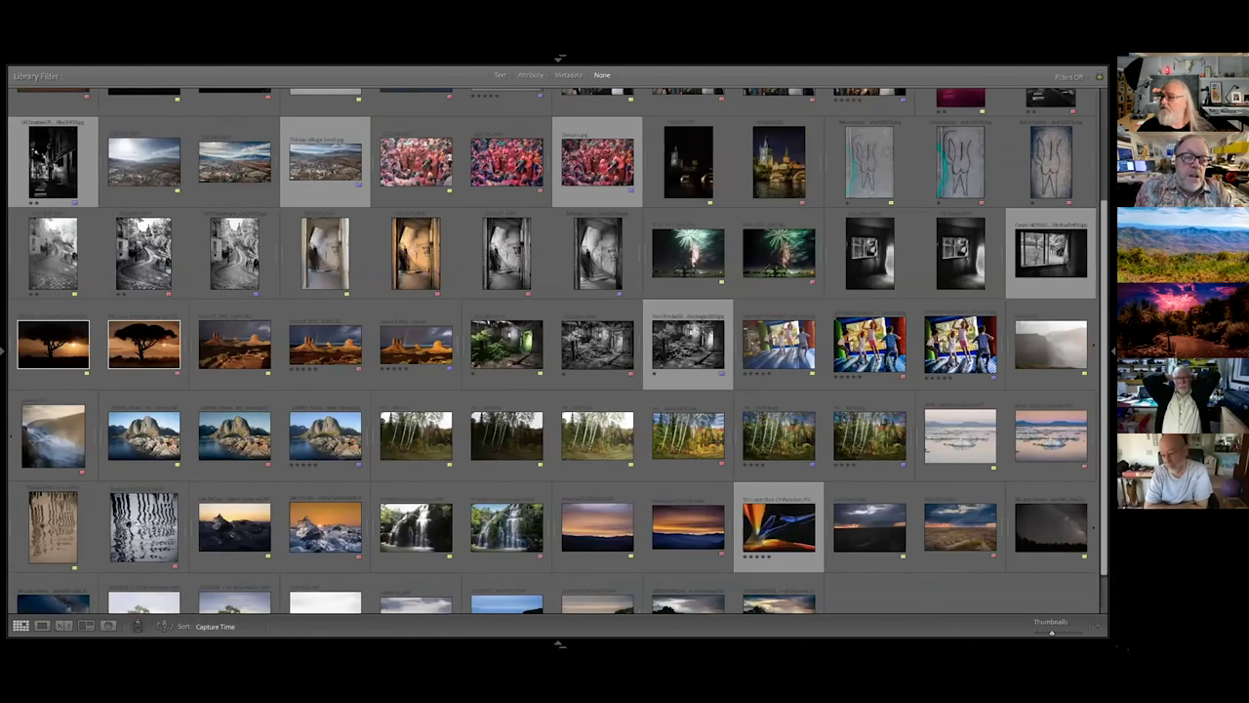
{"action": "key", "text": "equal"}
{"action": "key", "text": "equal"}
{"action": "key", "text": "equal"}
{"action": "scroll", "coordinate": [911, 506], "scroll_direction": "up", "scroll_amount": 5}
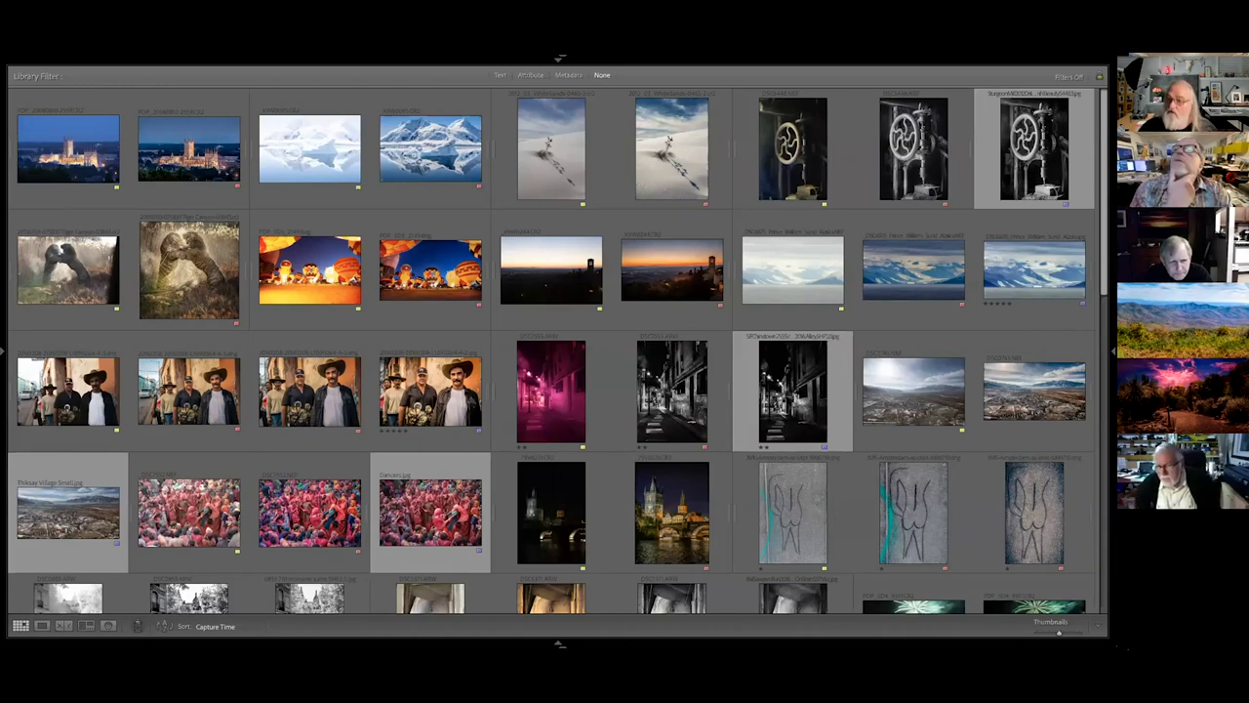
{"action": "scroll", "coordinate": [551, 351], "scroll_direction": "down", "scroll_amount": 5}
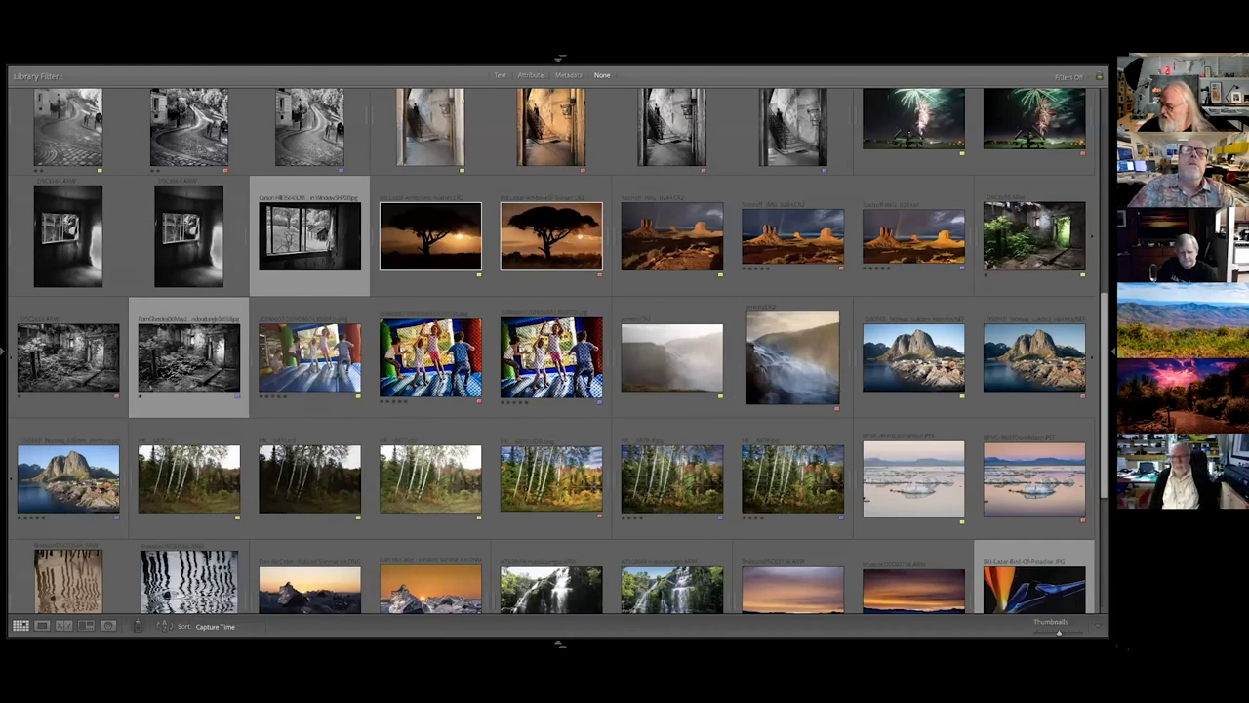
{"action": "scroll", "coordinate": [556, 351], "scroll_direction": "down", "scroll_amount": 3}
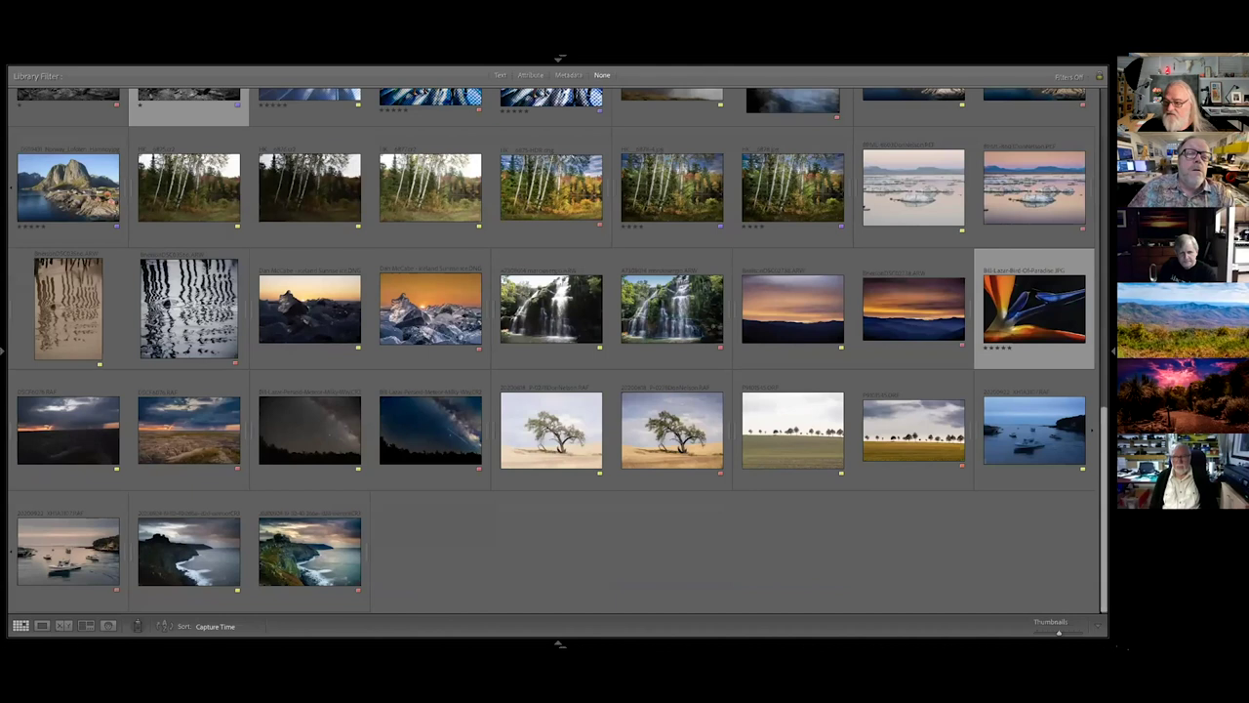